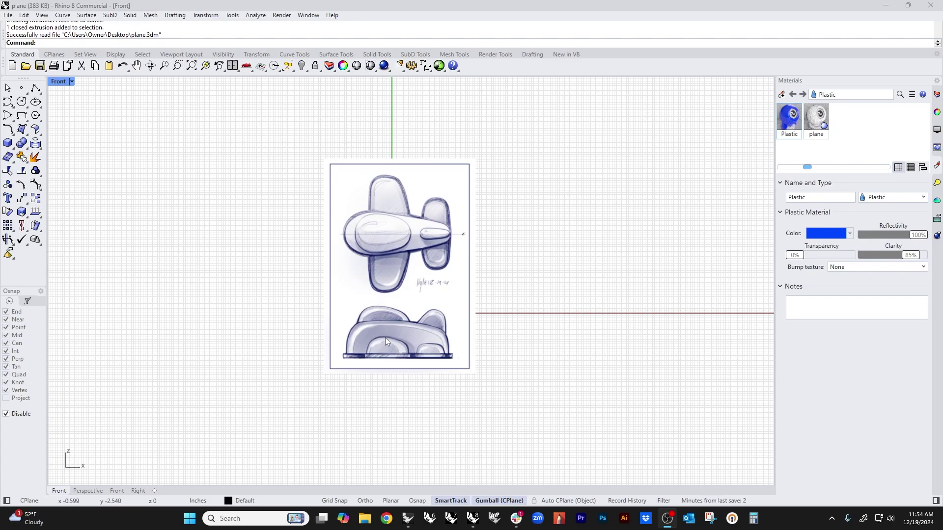
# - Delete the existing airplane reference picture from the Front view
pyautogui.scroll(2, 395, 263)
pyautogui.click(394, 272)
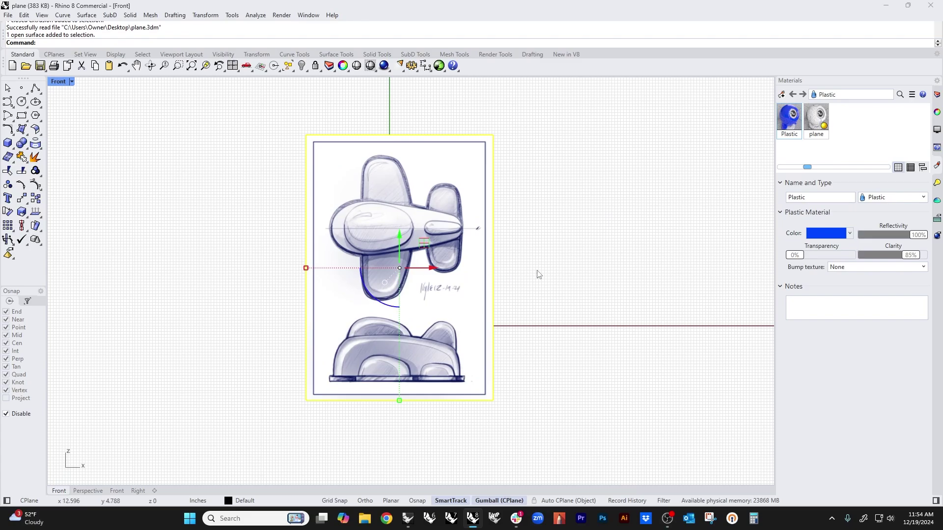
pyautogui.click(538, 275)
pyautogui.click(416, 281)
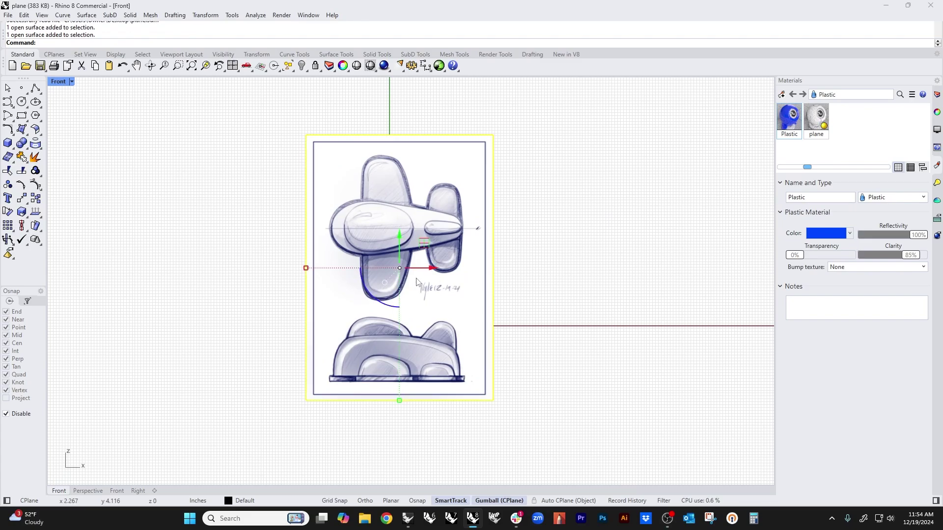
pyautogui.press('Delete')
pyautogui.moveTo(416, 279); pyautogui.dragTo(414, 273, button='right')
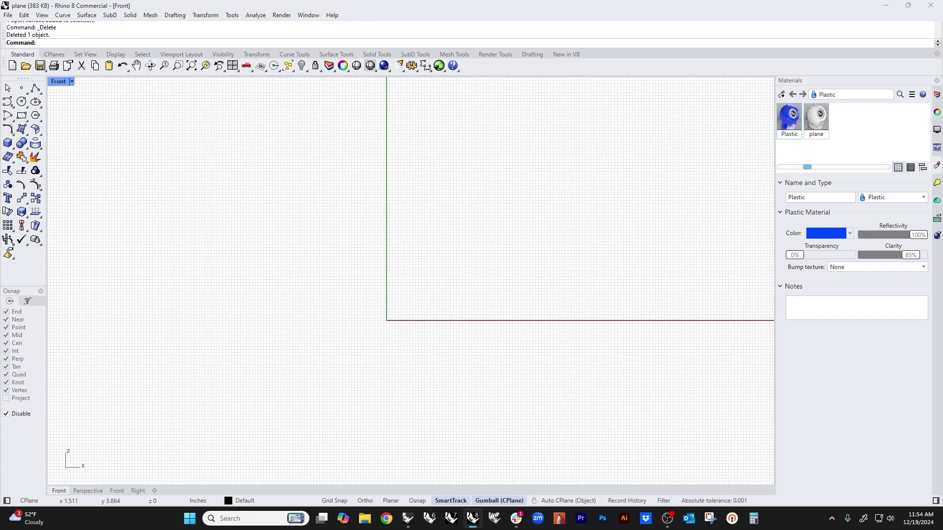
# - Insert the image file plane from the Desktop as a Picture object in the Front view
pyautogui.write('Picture')
pyautogui.press('Return')
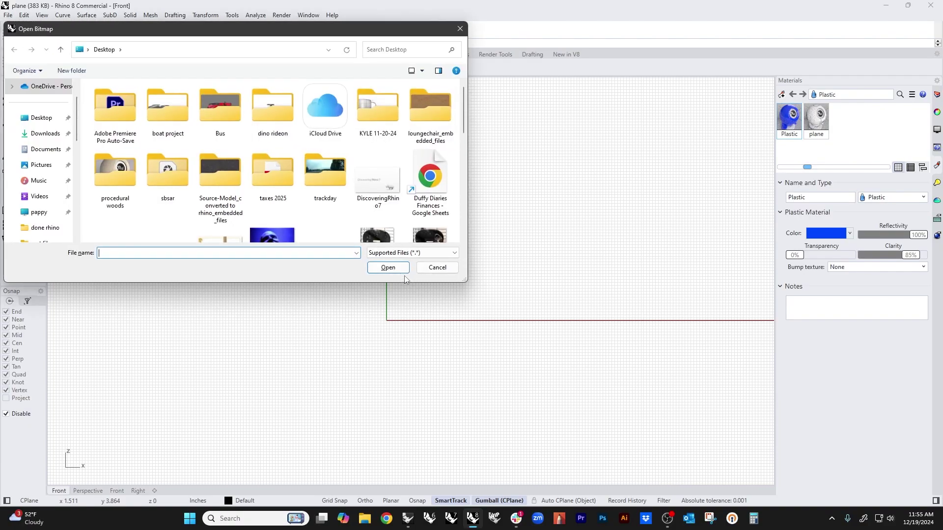
pyautogui.scroll(-5, 226, 177)
pyautogui.click(325, 206)
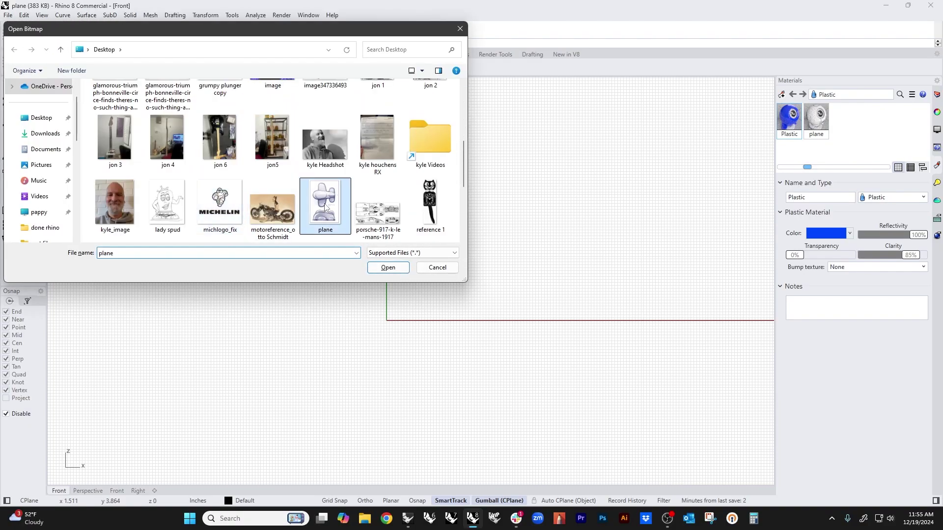
pyautogui.doubleClick(325, 206)
pyautogui.click(295, 332)
pyautogui.click(452, 197)
pyautogui.scroll(-2, 426, 290)
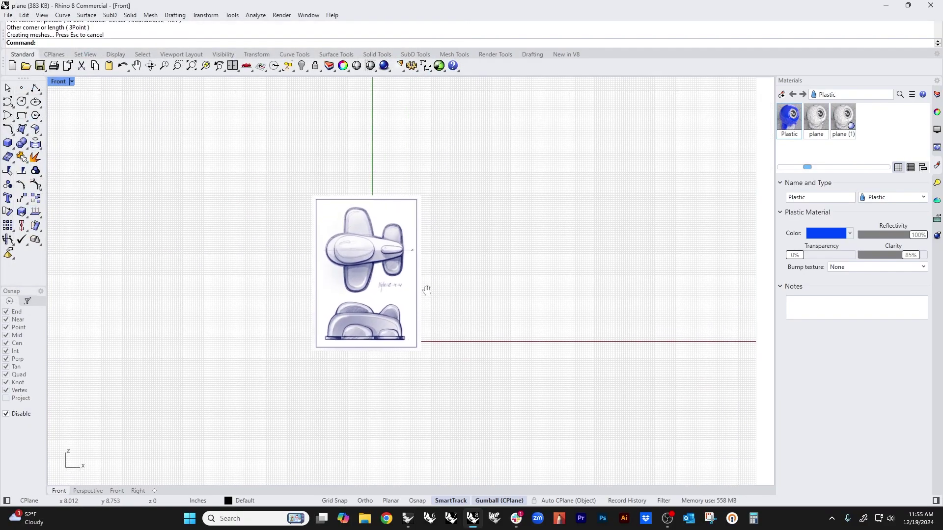
pyautogui.scroll(2, 427, 290)
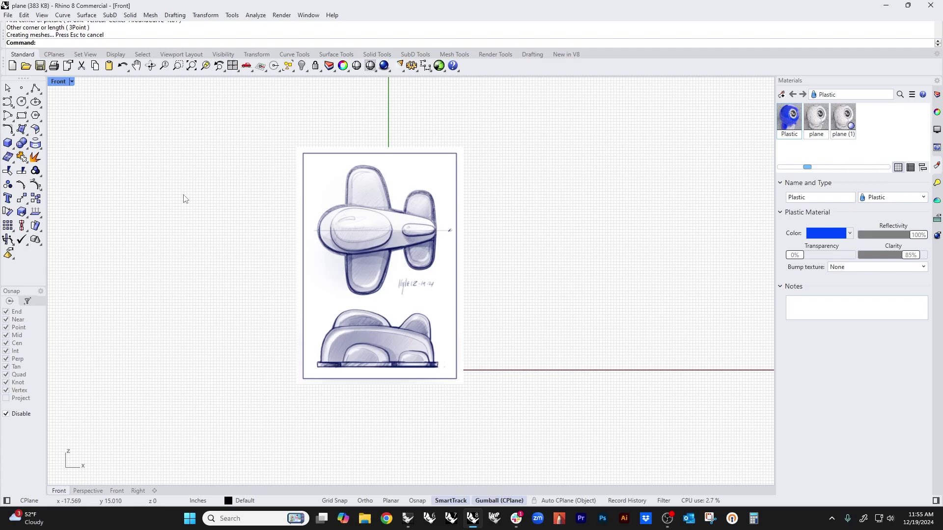
# - Draw a polyline from the origin 4 inches horizontally along the X axis, followed by a vertical segment going up
pyautogui.click(35, 88)
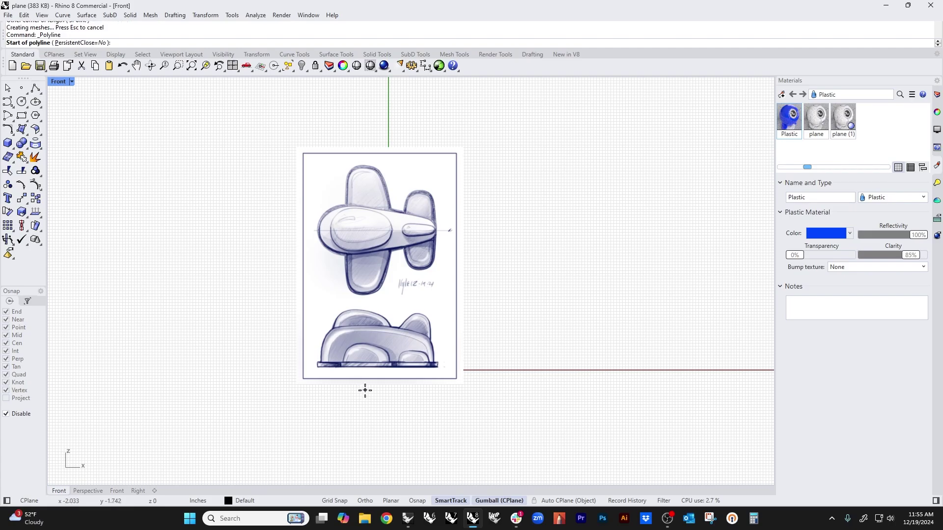
pyautogui.write('0')
pyautogui.press('Return')
pyautogui.write('4')
pyautogui.press('Return')
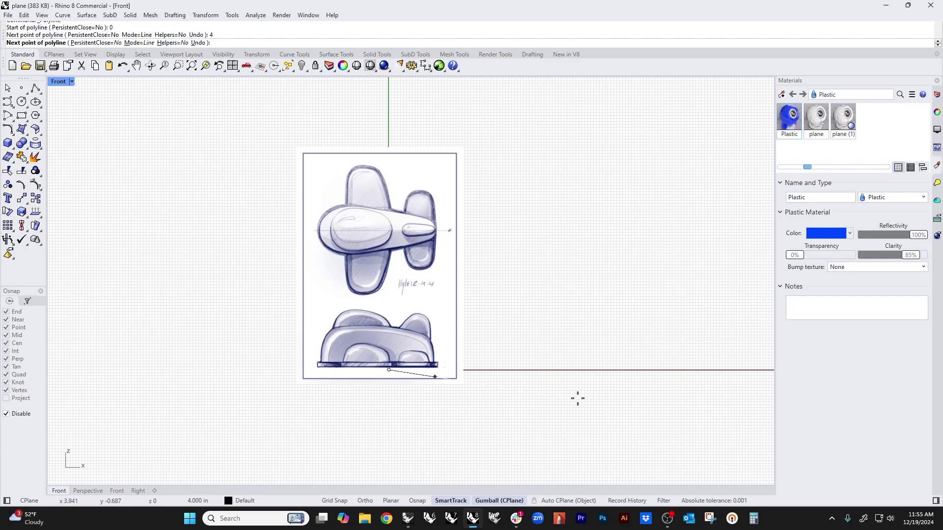
pyautogui.press('F8')
pyautogui.click(572, 360)
pyautogui.click(469, 278)
pyautogui.press('Return')
pyautogui.scroll(3, 523, 325)
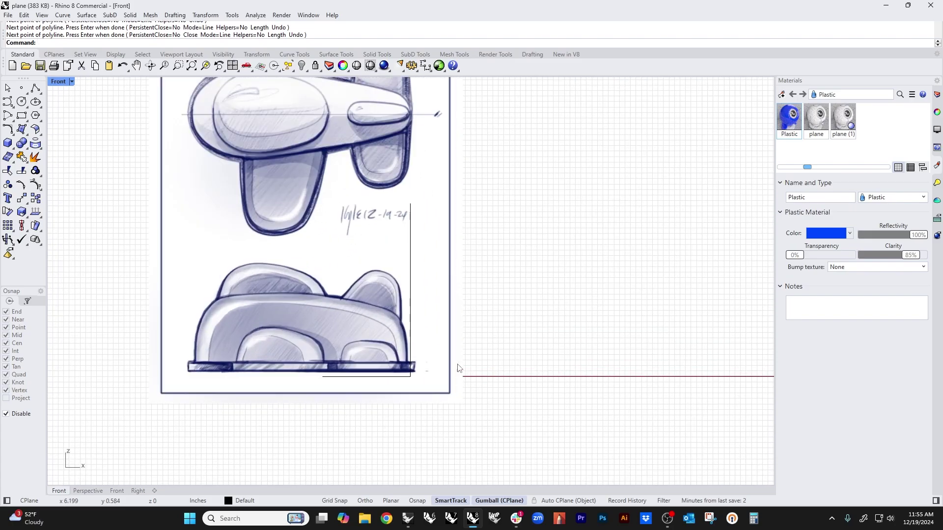
# - Align the rear end of the airplane's base with the polyline corner, and scale the picture from there until the base's front end meets the origin
pyautogui.click(354, 317)
pyautogui.moveTo(353, 318)
pyautogui.mouseDown()
pyautogui.moveTo(223, 302)
pyautogui.moveTo(292, 323)
pyautogui.moveTo(285, 328)
pyautogui.moveTo(349, 320)
pyautogui.mouseUp()
pyautogui.write('scale')
pyautogui.press('Return')
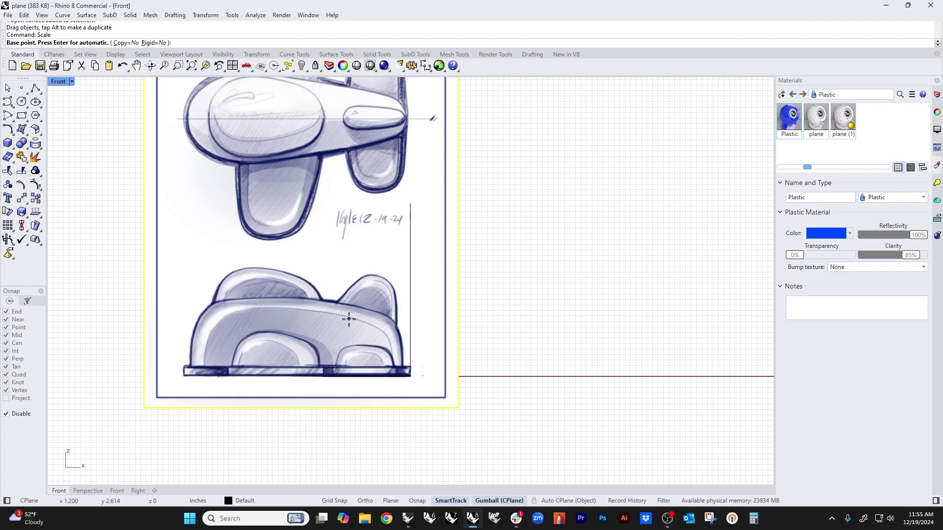
pyautogui.keyDown('alt'); pyautogui.click(410, 377); pyautogui.keyUp('alt')
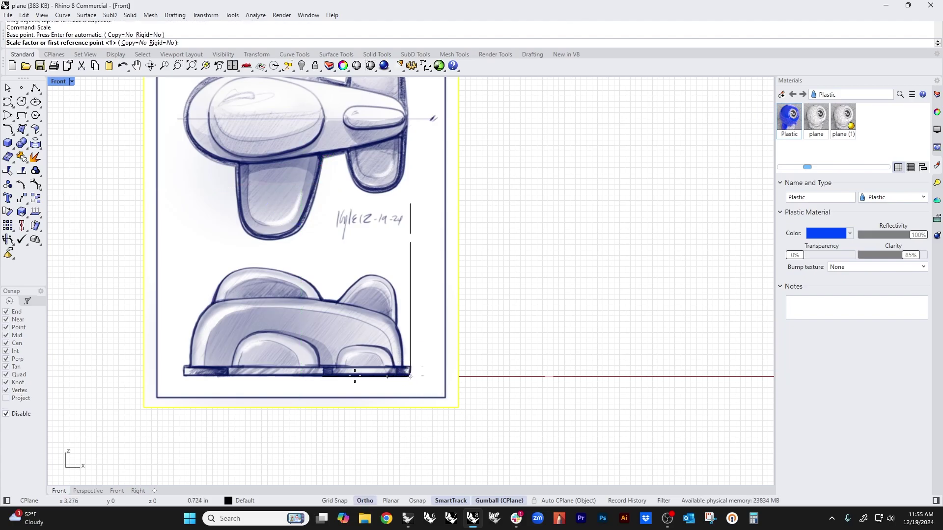
pyautogui.click(183, 376)
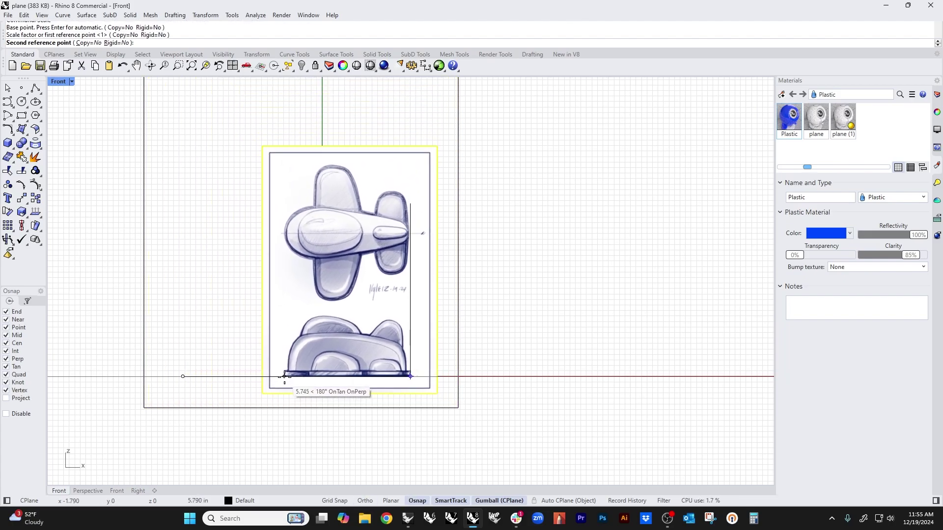
pyautogui.keyDown('alt'); pyautogui.click(321, 377); pyautogui.keyUp('alt')
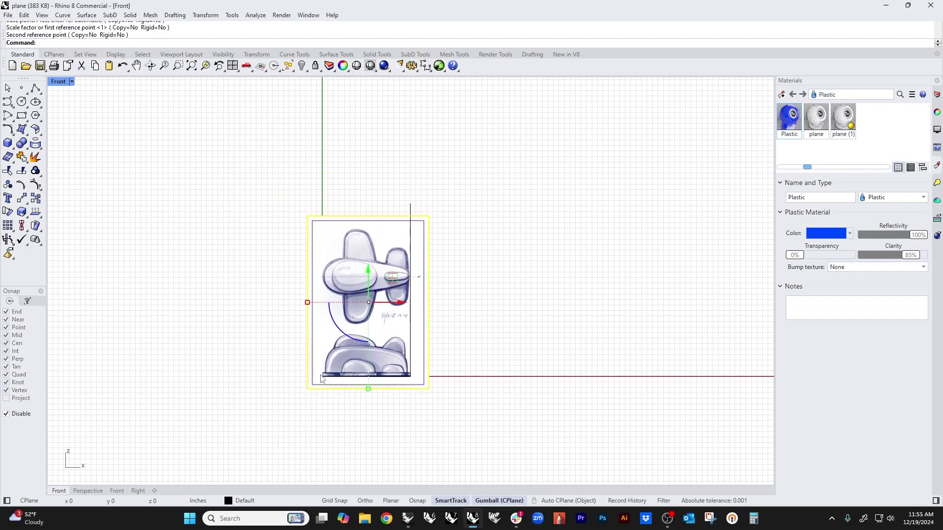
# - Delete the polyline used as the scaling guide
pyautogui.scroll(3, 418, 371)
pyautogui.click(408, 352)
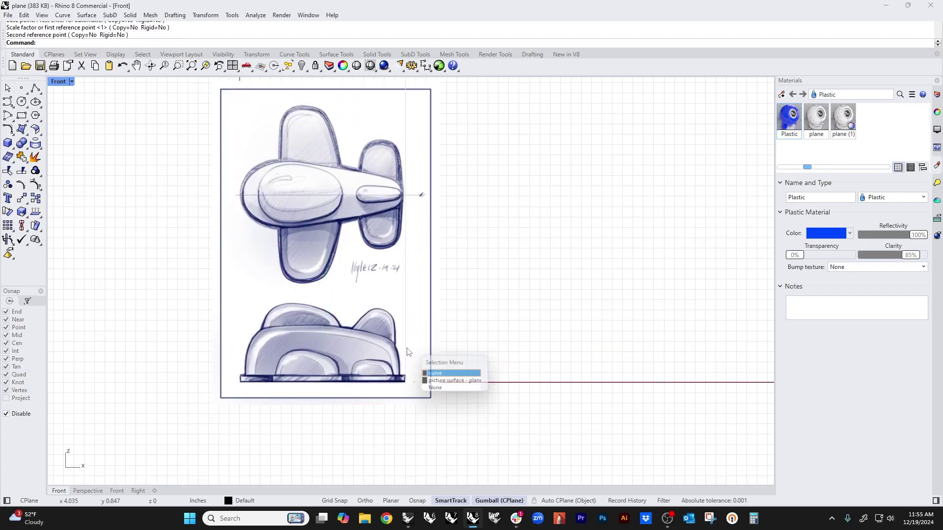
pyautogui.press('Return')
pyautogui.press('Delete')
pyautogui.scroll(-2, 411, 352)
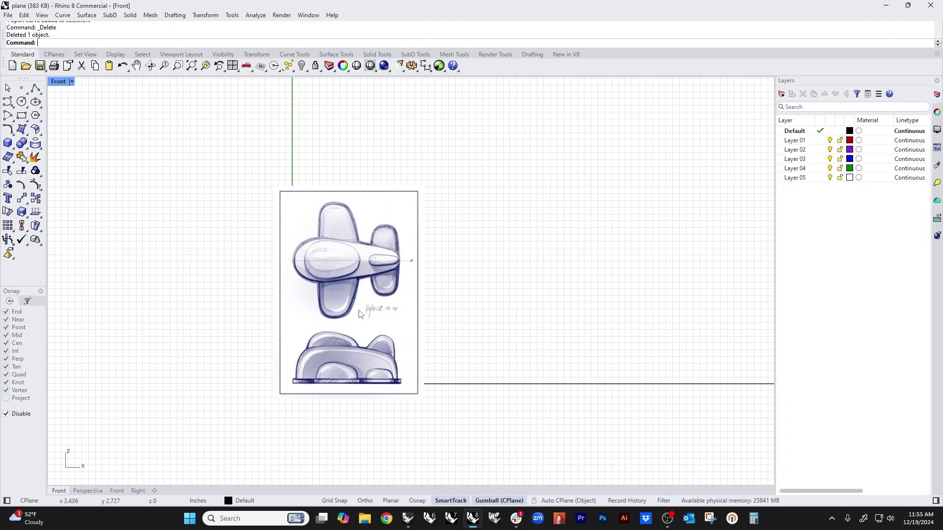
# - Make Layer 01 the current layer and rename it as image
pyautogui.click(802, 150)
pyautogui.doubleClick(799, 141)
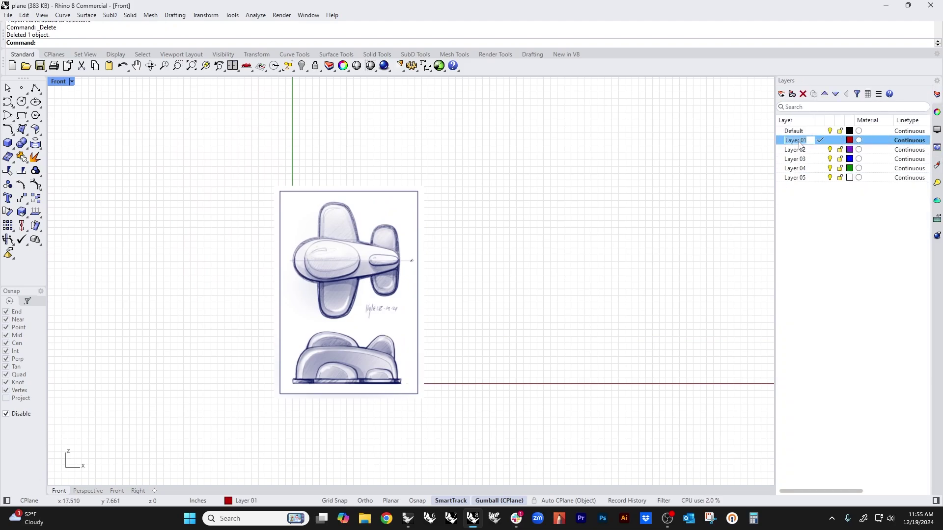
pyautogui.write('image')
pyautogui.press('Return')
# - Move the airplane picture onto the image layer
pyautogui.click(418, 244)
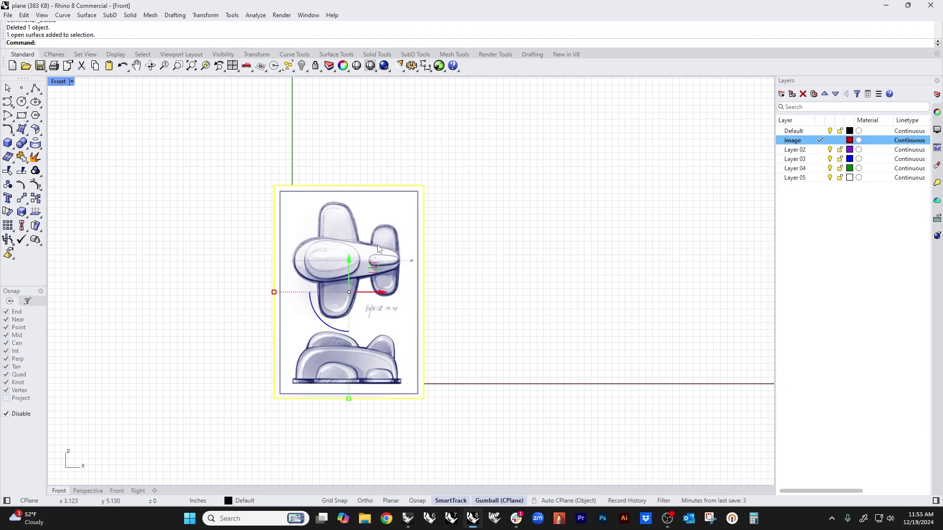
pyautogui.rightClick(798, 142)
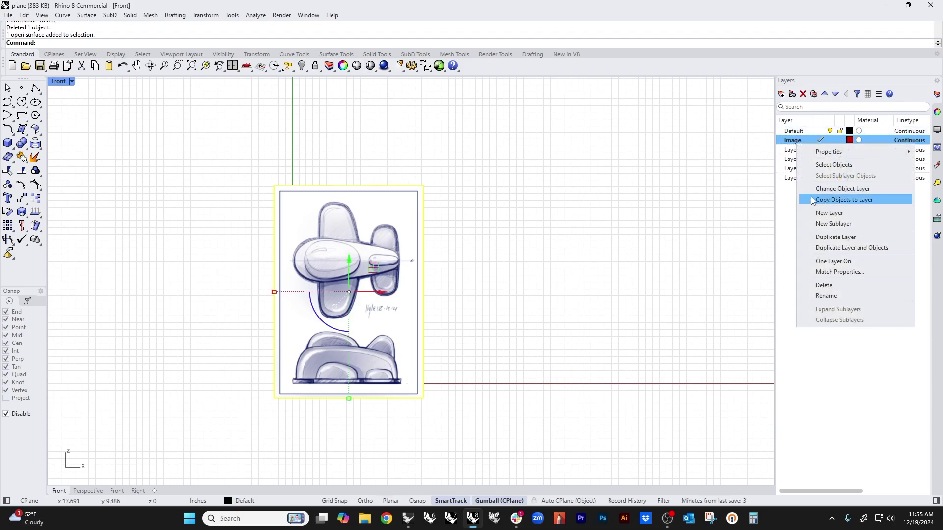
pyautogui.click(835, 189)
# - Try moving the picture back along the Y axis in the Perspective view, and undo the move
pyautogui.hotkey('ctrl', 'F4')
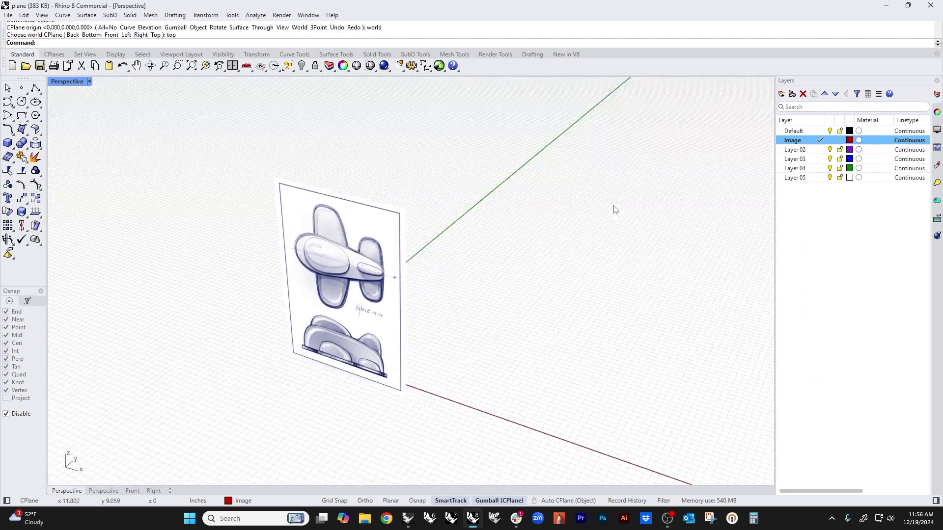
pyautogui.moveTo(615, 223); pyautogui.dragTo(482, 300, button='right')
pyautogui.click(347, 308)
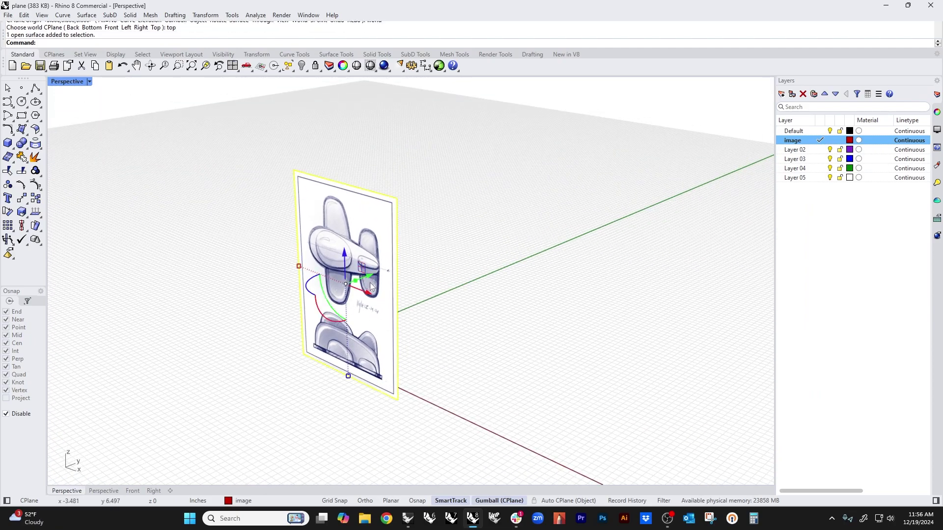
pyautogui.moveTo(347, 307); pyautogui.dragTo(435, 269)
pyautogui.hotkey('ctrl', 'z')
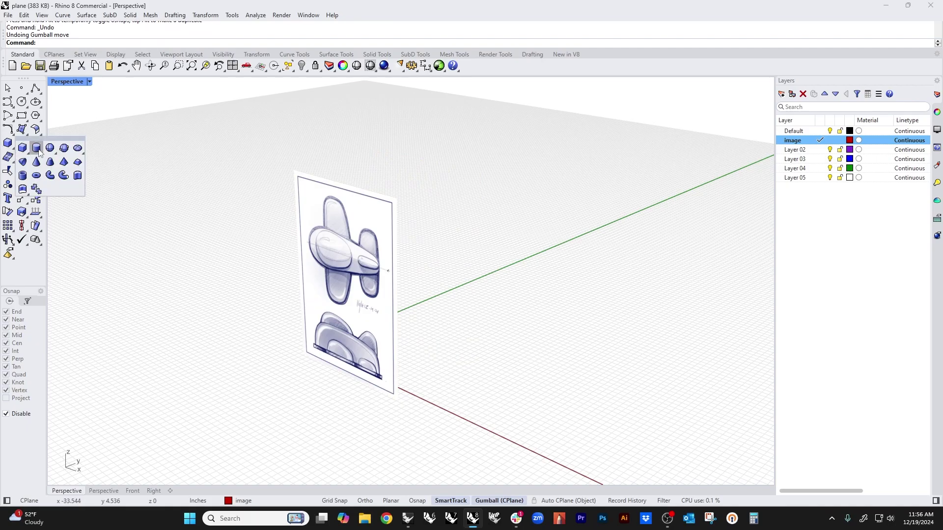
# - Create a large sphere centered on the origin that intersects the picture
pyautogui.click(21, 143)
pyautogui.write('0')
pyautogui.press('Return')
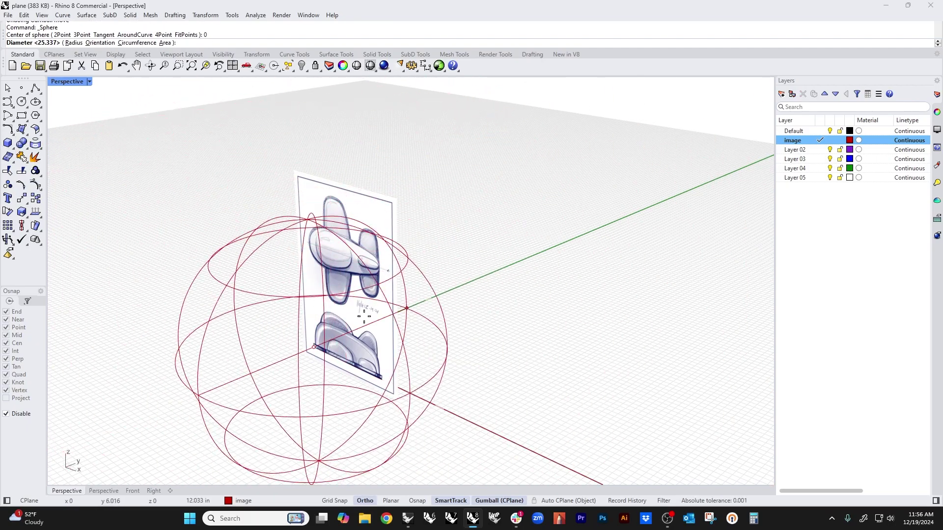
pyautogui.click(233, 259)
# - Move the picture back along the Y axis so it stands well behind the origin
pyautogui.moveTo(233, 259); pyautogui.dragTo(332, 310, button='right')
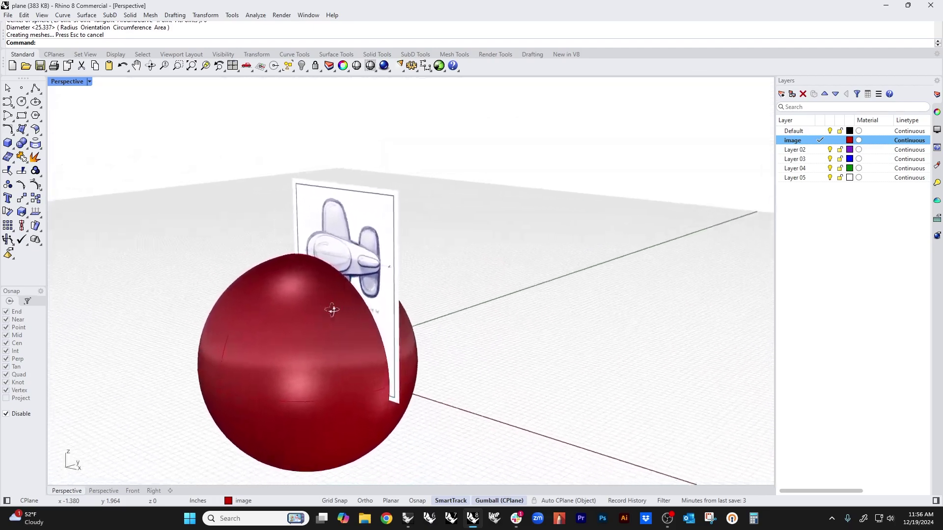
pyautogui.click(357, 284)
pyautogui.moveTo(358, 284); pyautogui.dragTo(448, 274)
# - Delete the sphere at the origin
pyautogui.moveTo(345, 347); pyautogui.dragTo(374, 376, button='right')
pyautogui.click(351, 387)
pyautogui.press('Delete')
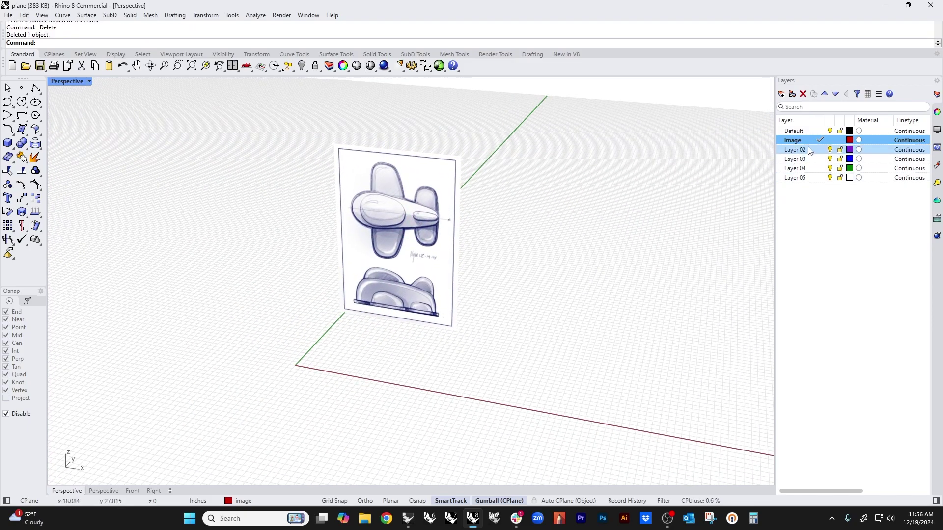
# - Make Default the current layer
pyautogui.click(810, 131)
pyautogui.click(820, 130)
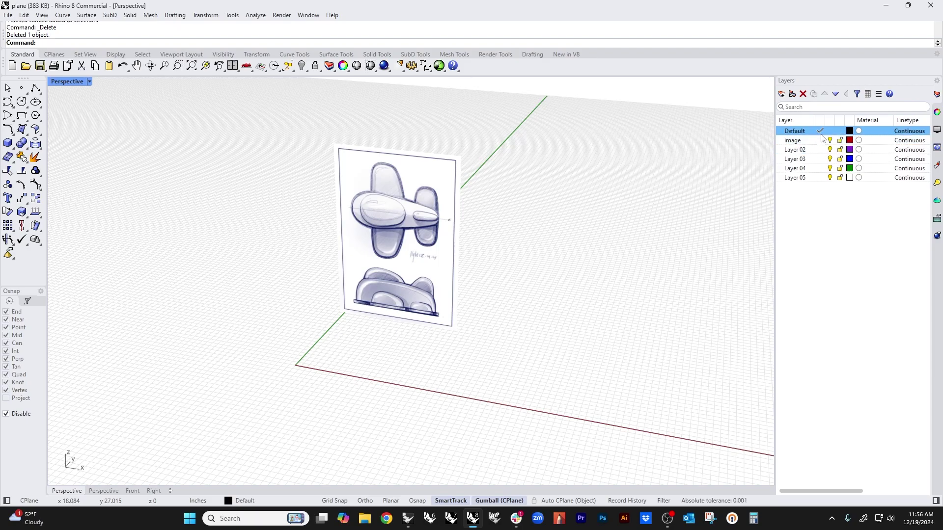
# - Try out locking and hiding the image layer, then leave it visible and unlocked
pyautogui.click(839, 140)
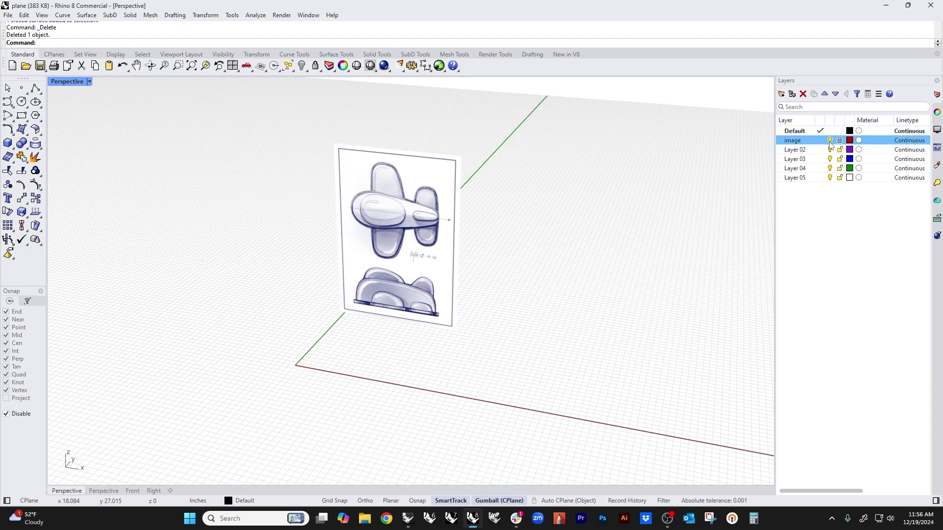
pyautogui.click(830, 140)
pyautogui.click(830, 140)
pyautogui.click(839, 141)
# - Set the object transparency of the airplane picture's plane (1) material to 67%
pyautogui.click(455, 292)
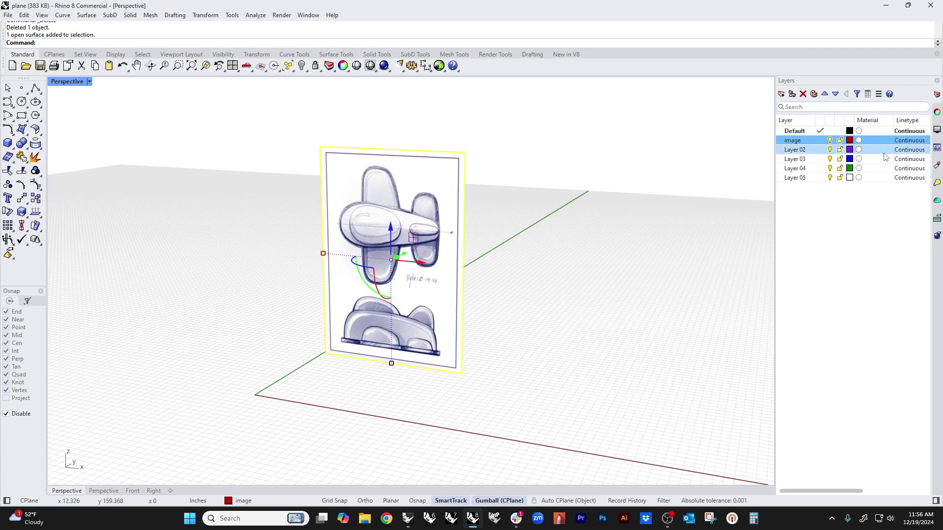
pyautogui.click(937, 112)
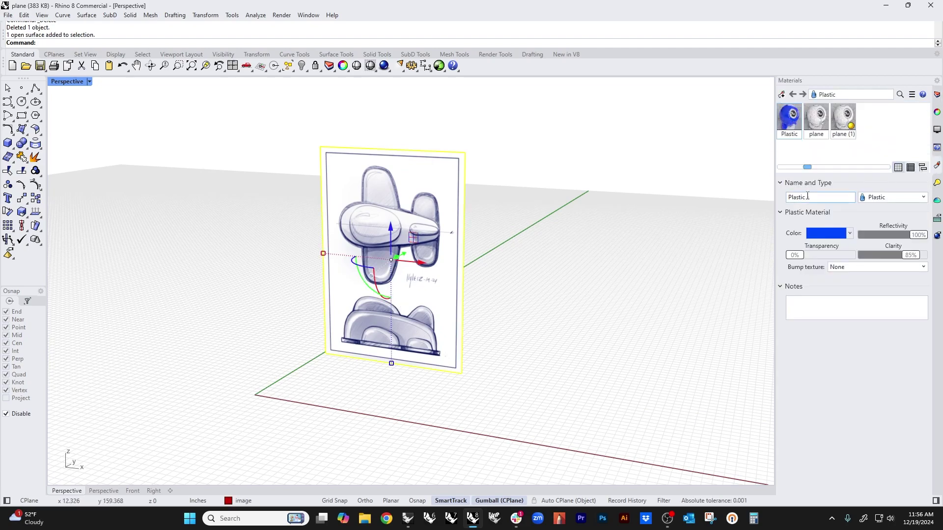
pyautogui.click(845, 117)
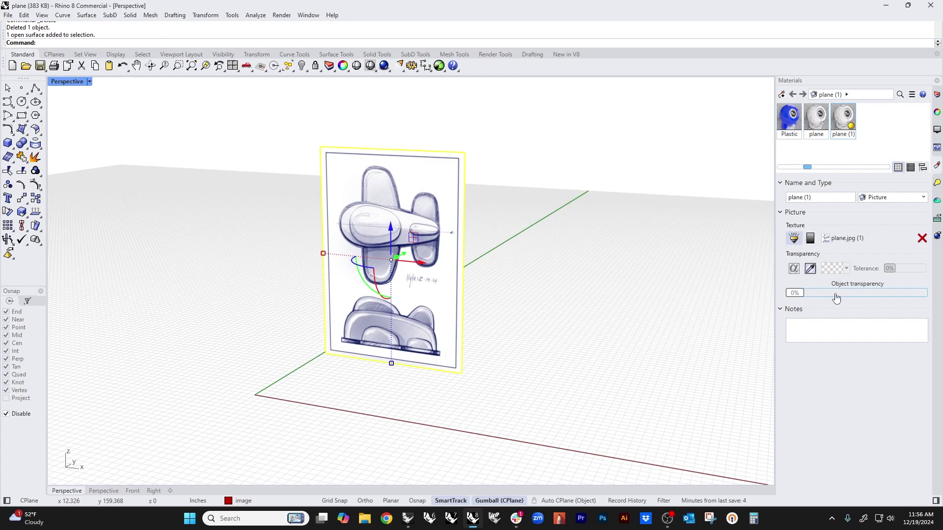
pyautogui.moveTo(837, 298); pyautogui.dragTo(880, 298)
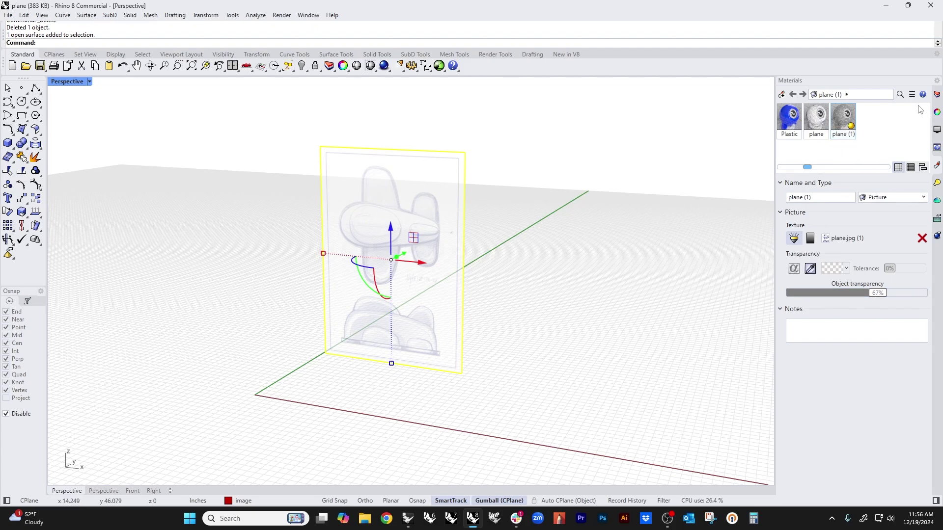
# - Lock the image layer so the reference picture cannot be selected
pyautogui.click(937, 95)
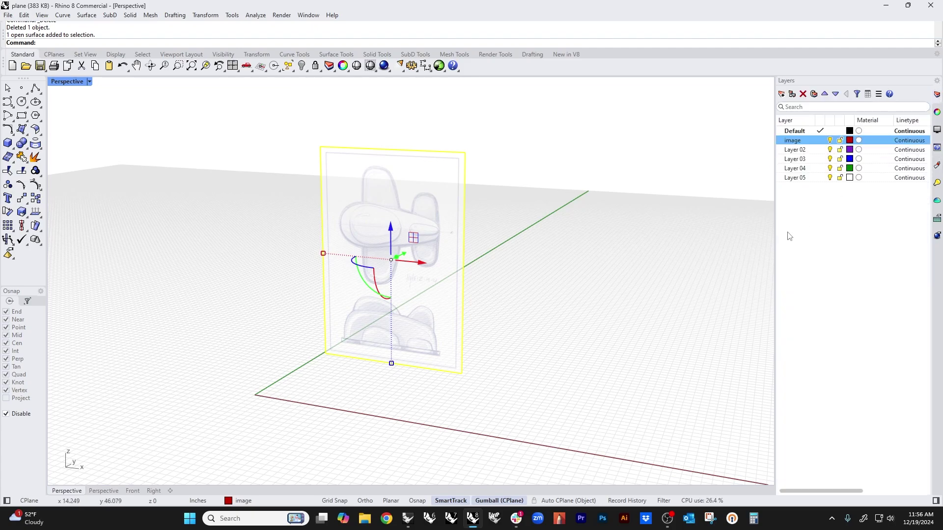
pyautogui.click(841, 141)
pyautogui.moveTo(527, 270); pyautogui.dragTo(473, 340, button='right')
# - Switch to the Front view and frame the whole faded airplane sketch
pyautogui.hotkey('ctrl', 'F2')
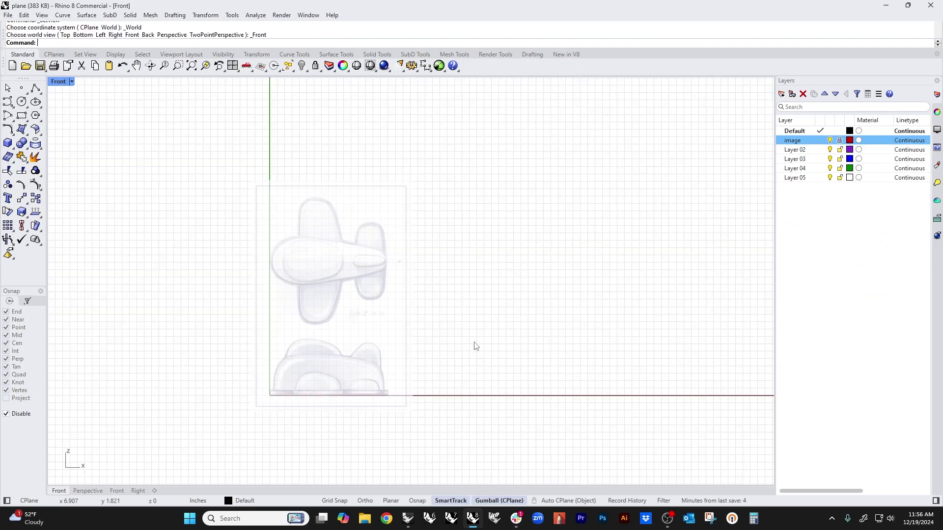
pyautogui.scroll(5, 305, 289)
pyautogui.scroll(-3, 327, 286)
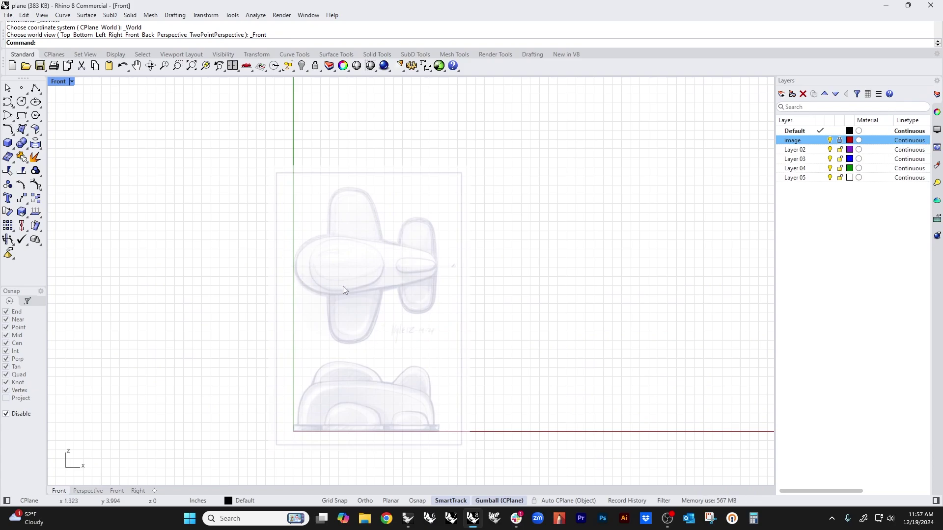
pyautogui.moveTo(348, 418); pyautogui.dragTo(351, 380, button='right')
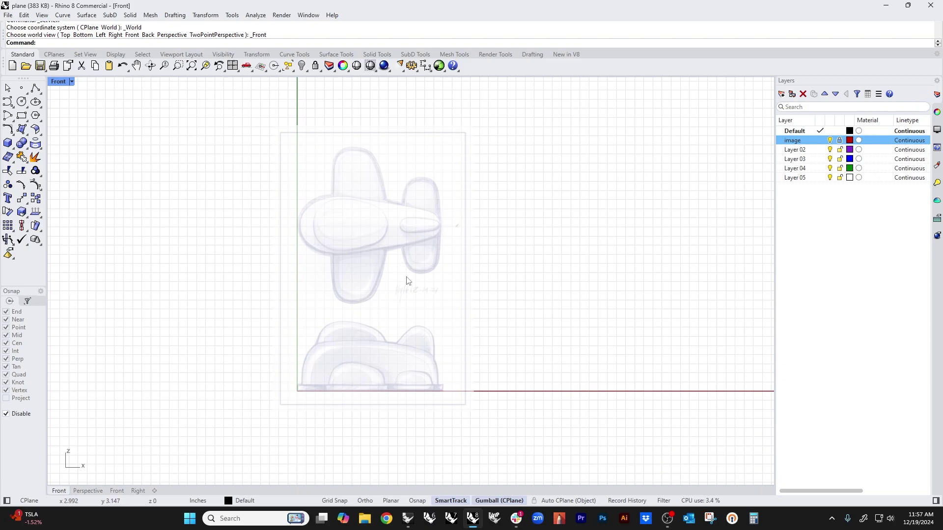
# - Unlock the image layer and rotate the airplane picture -90 degrees in the Perspective view so it lies flat
pyautogui.hotkey('ctrl', 'F4')
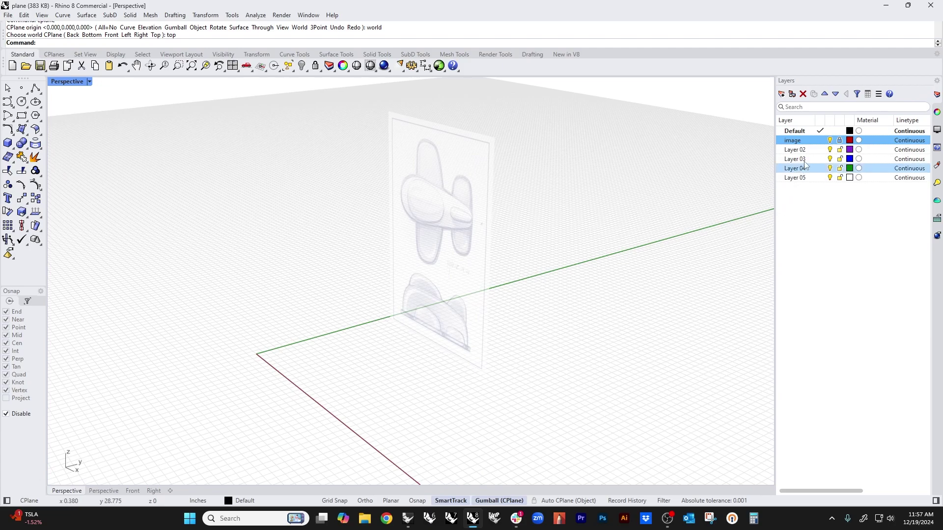
pyautogui.click(840, 141)
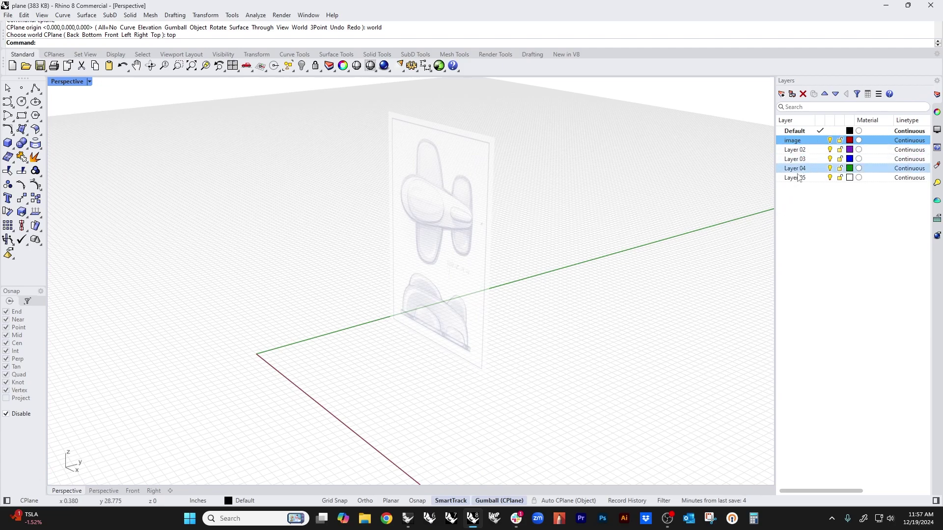
pyautogui.click(488, 295)
pyautogui.click(425, 281)
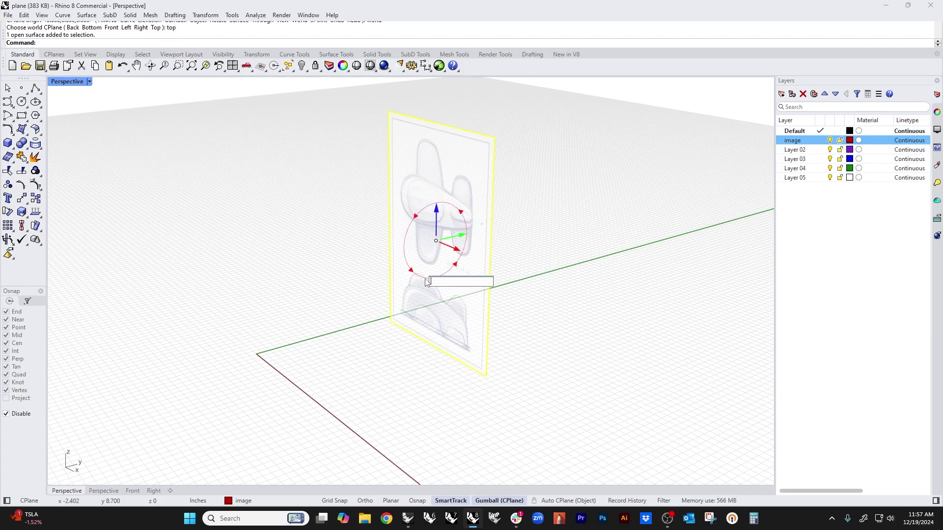
pyautogui.write('-90')
pyautogui.press('Return')
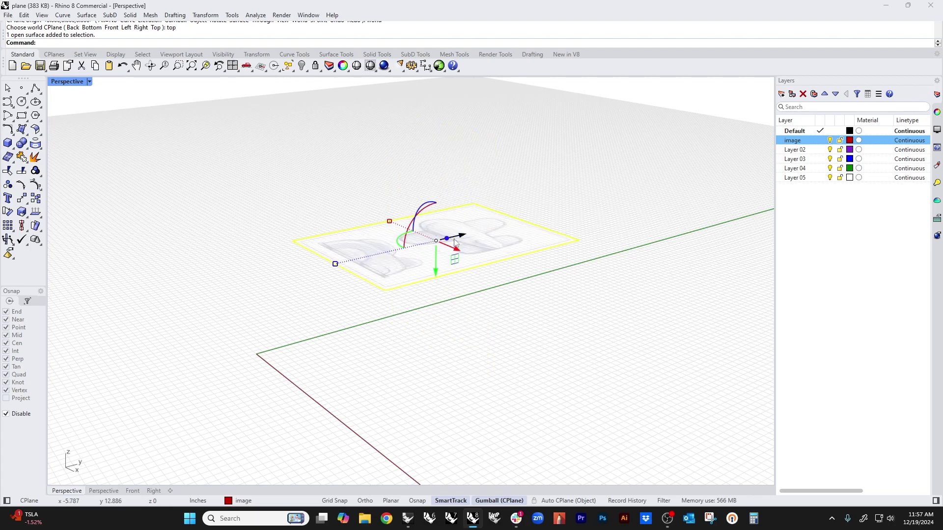
# - Move the airplane picture in the Top view so the fuselage is centred on the X axis with its nose at the origin
pyautogui.moveTo(435, 240); pyautogui.dragTo(223, 291)
pyautogui.rightClick(223, 292)
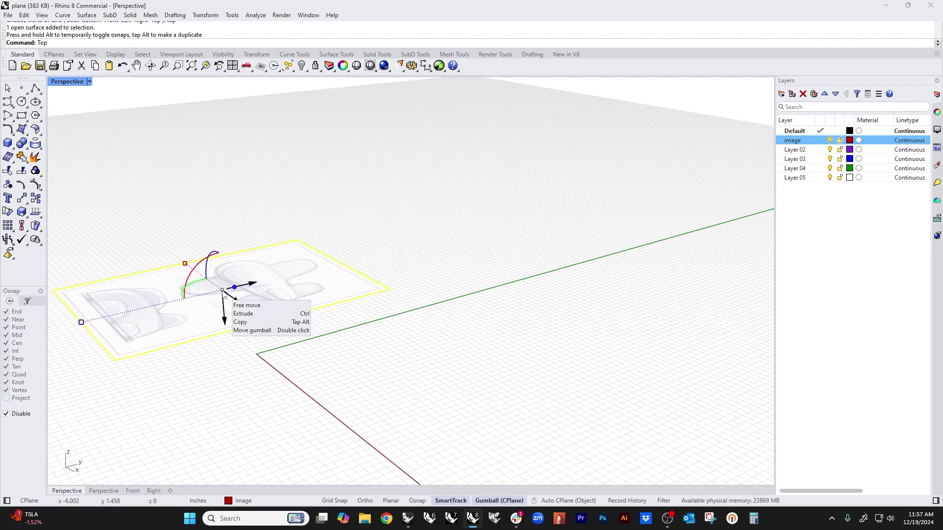
pyautogui.click(231, 300)
pyautogui.moveTo(292, 383); pyautogui.dragTo(298, 260, button='right')
pyautogui.scroll(4, 297, 261)
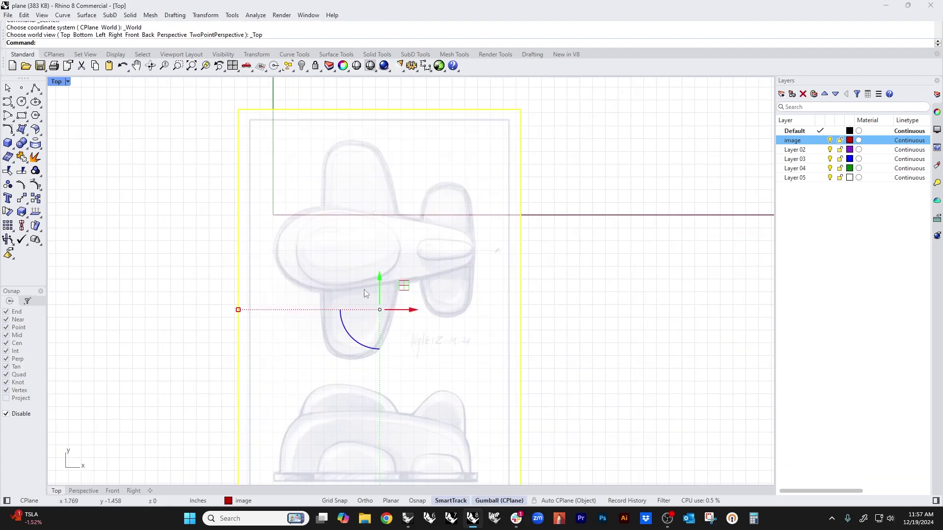
pyautogui.moveTo(380, 275)
pyautogui.mouseDown()
pyautogui.moveTo(375, 259)
pyautogui.moveTo(371, 273)
pyautogui.mouseUp()
# - Lower the airplane picture below the ground plane in the Perspective view, and return to the Top view
pyautogui.hotkey('ctrl', 'F4')
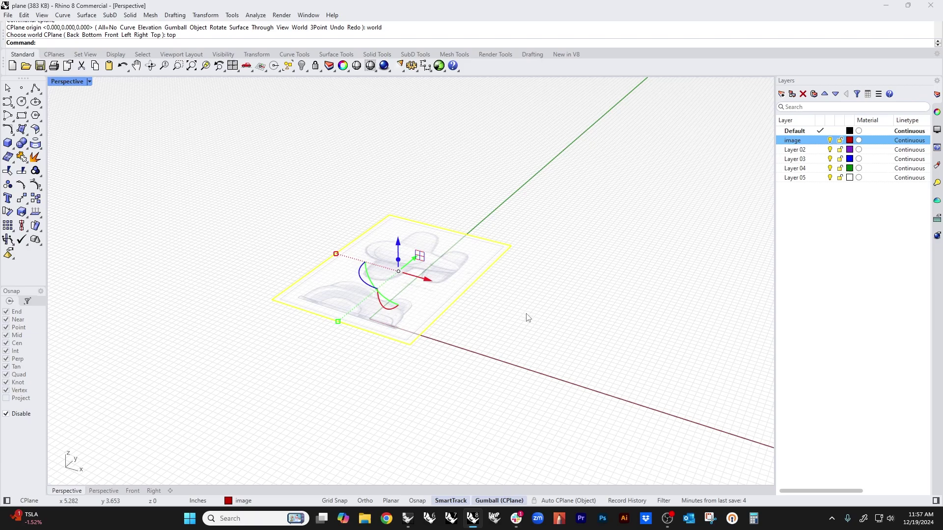
pyautogui.moveTo(528, 318); pyautogui.dragTo(478, 295, button='right')
pyautogui.moveTo(403, 243); pyautogui.dragTo(393, 378)
pyautogui.keyDown('shift'); pyautogui.moveTo(344, 330); pyautogui.dragTo(340, 286, button='right'); pyautogui.keyUp('shift')
pyautogui.hotkey('ctrl', 'F1')
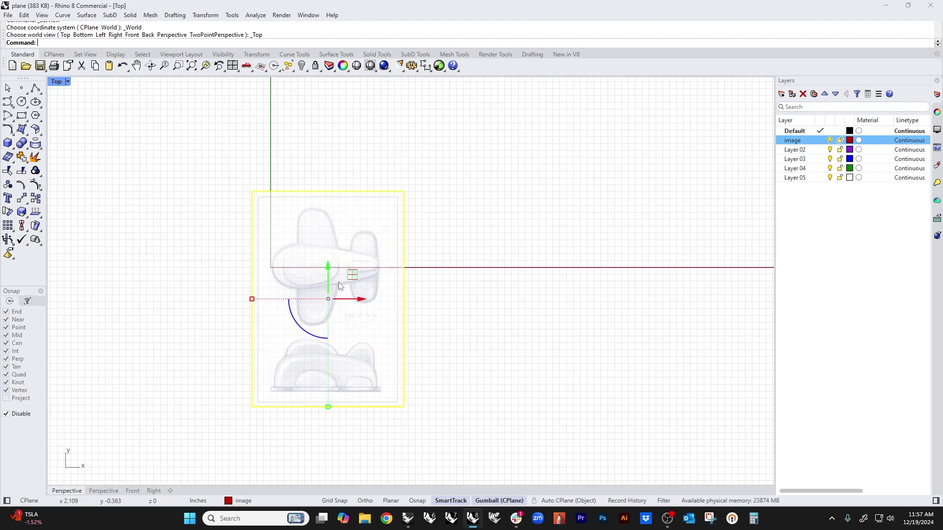
# - Lock the image layer again and frame the top-down airplane sketch
pyautogui.click(839, 141)
pyautogui.scroll(5, 326, 275)
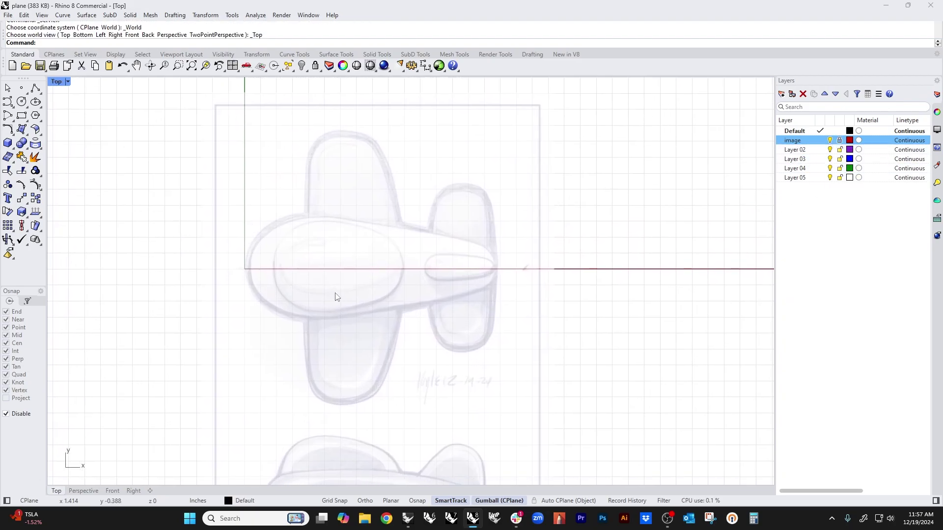
pyautogui.scroll(2, 336, 294)
pyautogui.scroll(-2, 340, 291)
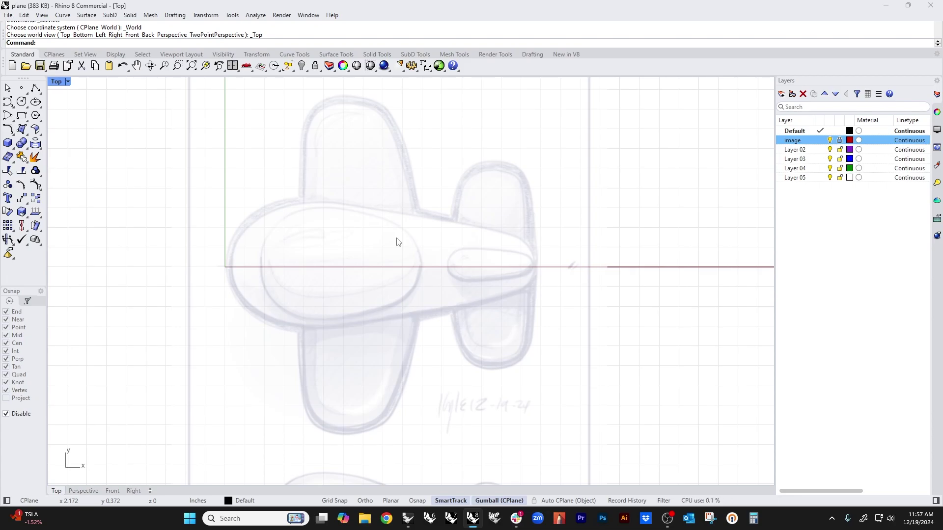
# - Create a one-by-one-face SubD plane centred on the origin, about 1.88 in long, with its corner at the fuselage's widest edge
pyautogui.click(416, 54)
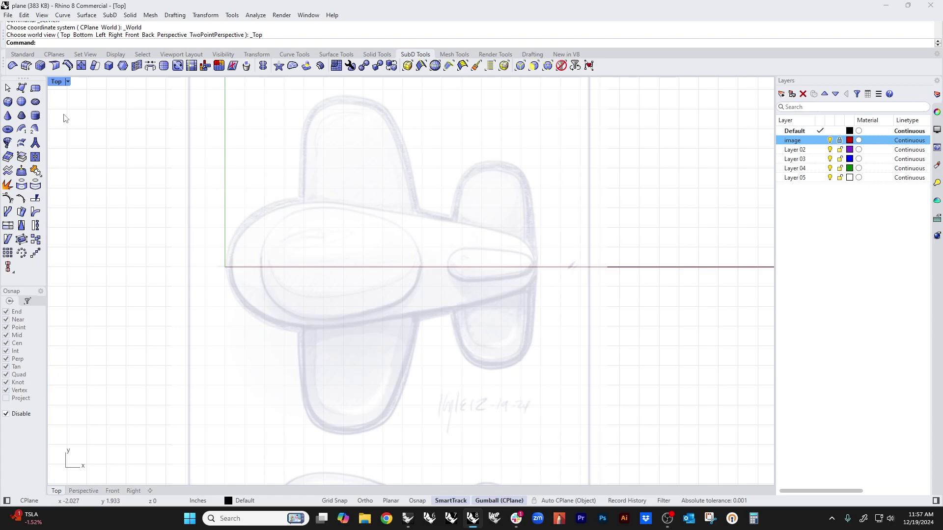
pyautogui.click(35, 89)
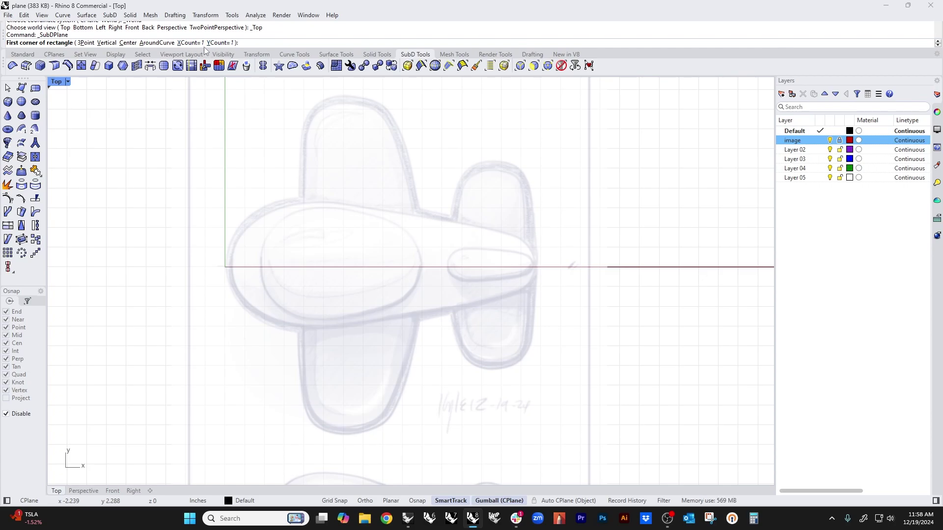
pyautogui.click(127, 43)
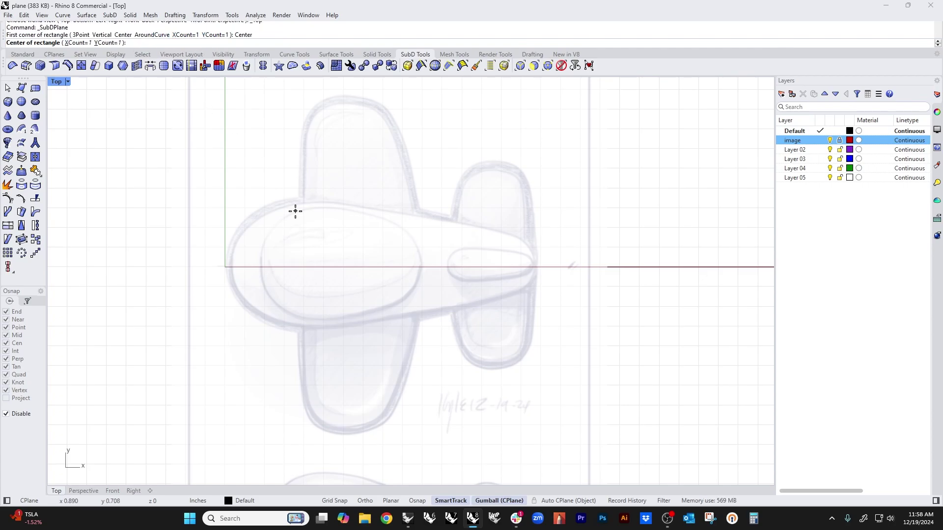
pyautogui.write('0')
pyautogui.press('Return')
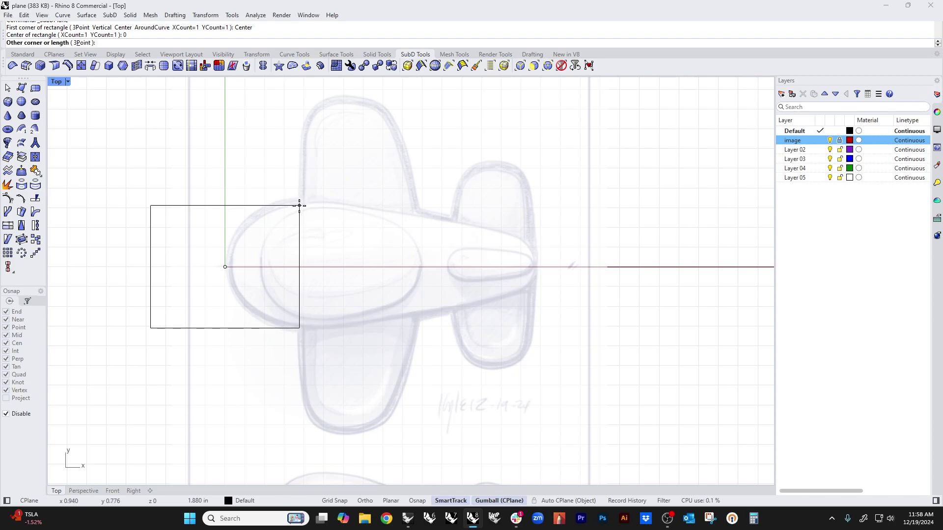
pyautogui.click(299, 206)
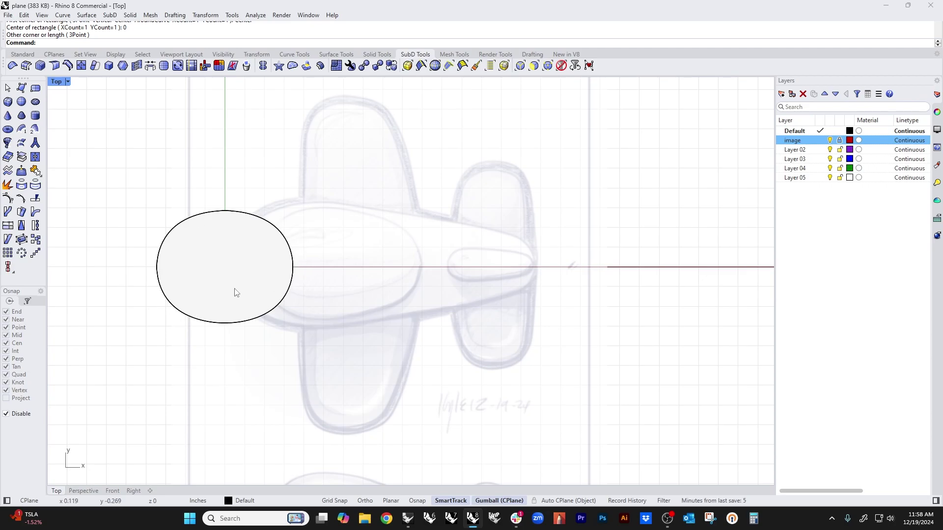
# - Show the SubD plane in flat form and set the Top viewport to Wireframe display
pyautogui.press('Tab')
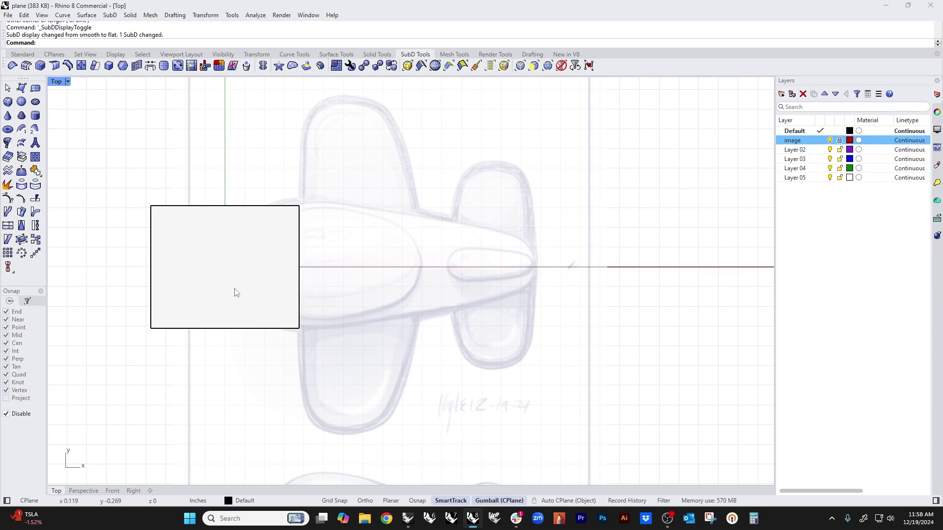
pyautogui.click(61, 82)
pyautogui.click(78, 117)
pyautogui.moveTo(255, 303); pyautogui.dragTo(223, 319, button='right')
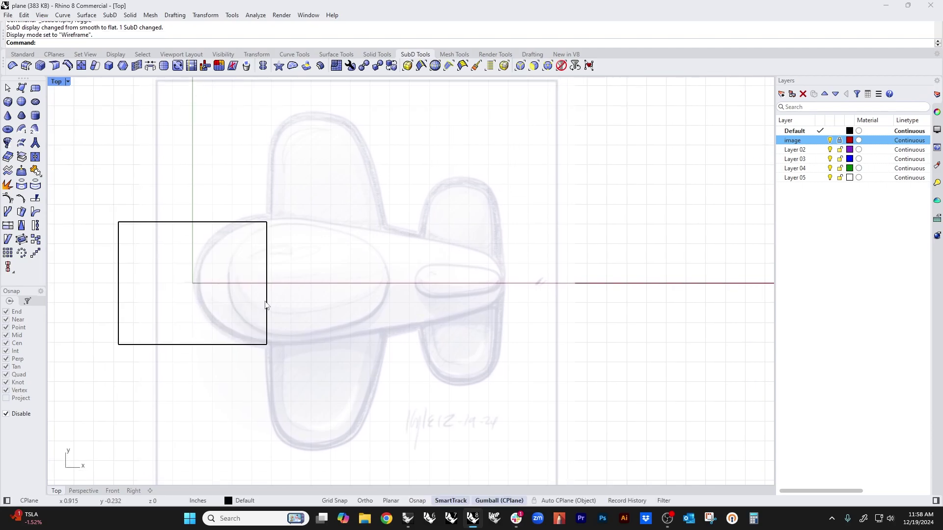
# - Move the SubD plane slightly toward the tail and bring its front edge to the sketched airplane's nose
pyautogui.moveTo(289, 290); pyautogui.dragTo(256, 294)
pyautogui.moveTo(193, 283)
pyautogui.mouseDown()
pyautogui.moveTo(246, 282)
pyautogui.moveTo(203, 283)
pyautogui.mouseUp()
pyautogui.moveTo(265, 185); pyautogui.dragTo(298, 388)
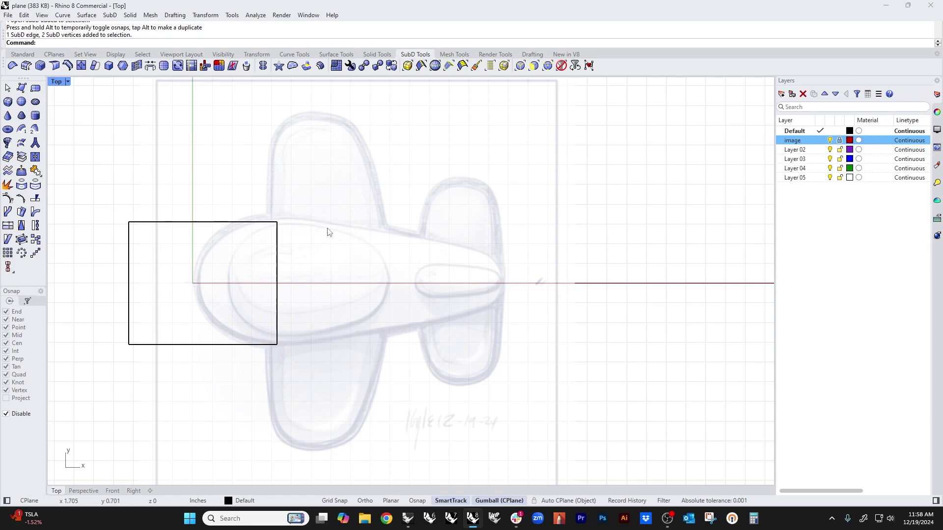
pyautogui.moveTo(106, 185); pyautogui.dragTo(145, 382)
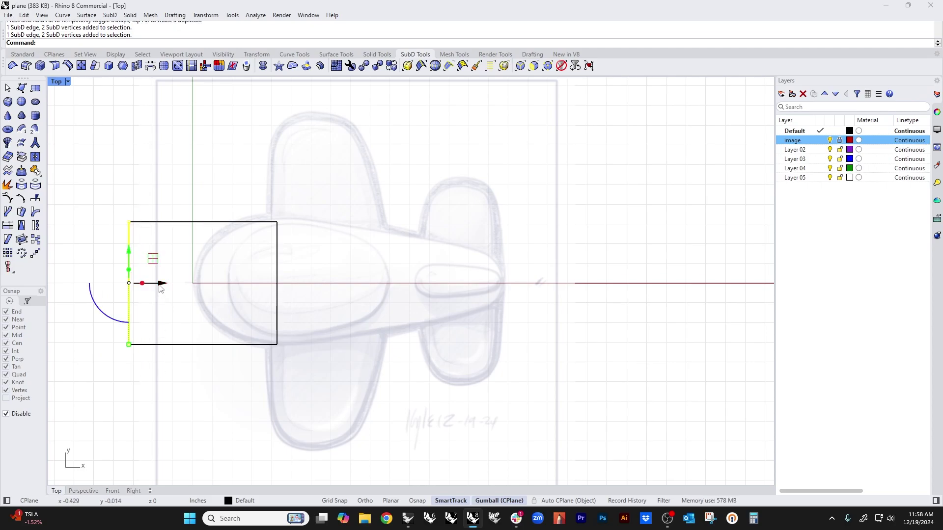
pyautogui.moveTo(159, 283); pyautogui.dragTo(195, 284)
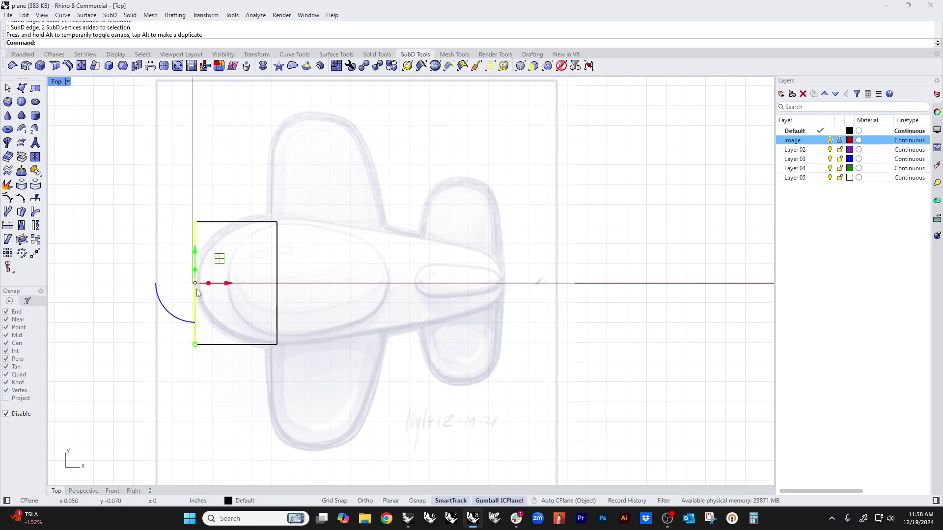
# - Narrow the SubD's nose edge to fit the rounded nose, compare it in smooth display, and return to flat display
pyautogui.moveTo(195, 342); pyautogui.dragTo(195, 327)
pyautogui.press('Tab')
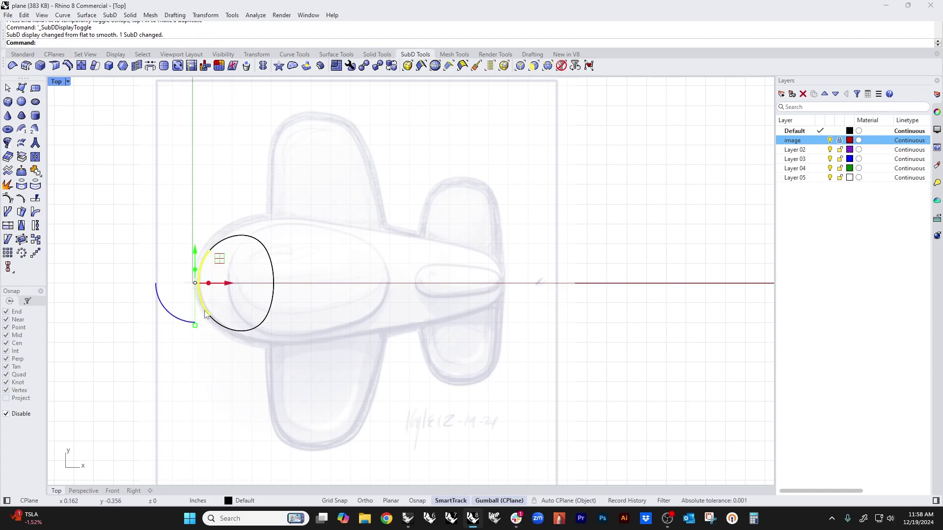
pyautogui.press('Tab')
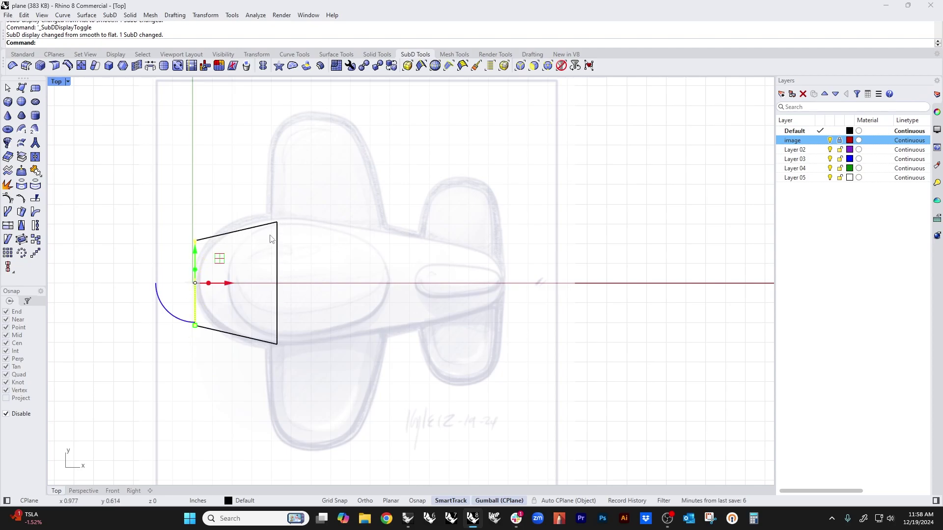
pyautogui.press('Escape')
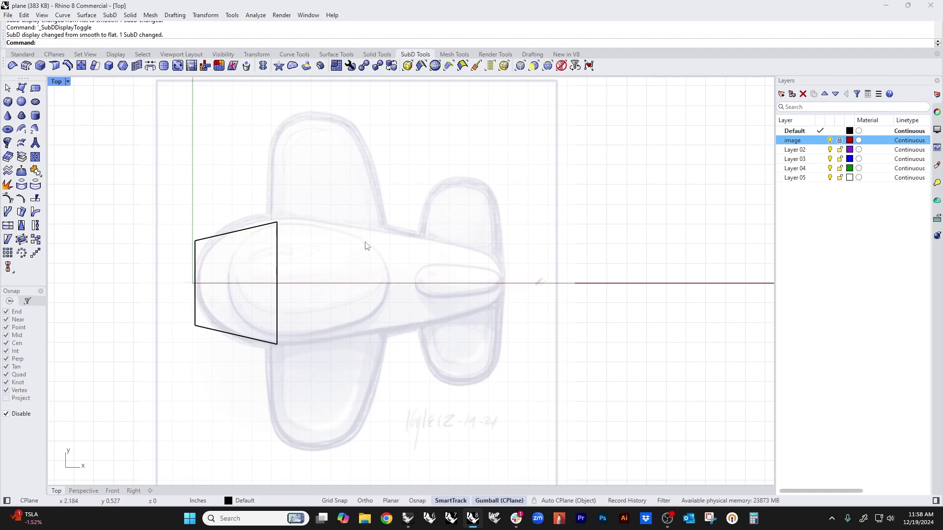
# - Extrude the SubD's rear edge in two segments to the end of the tail and narrow the tail edge
pyautogui.click(278, 294)
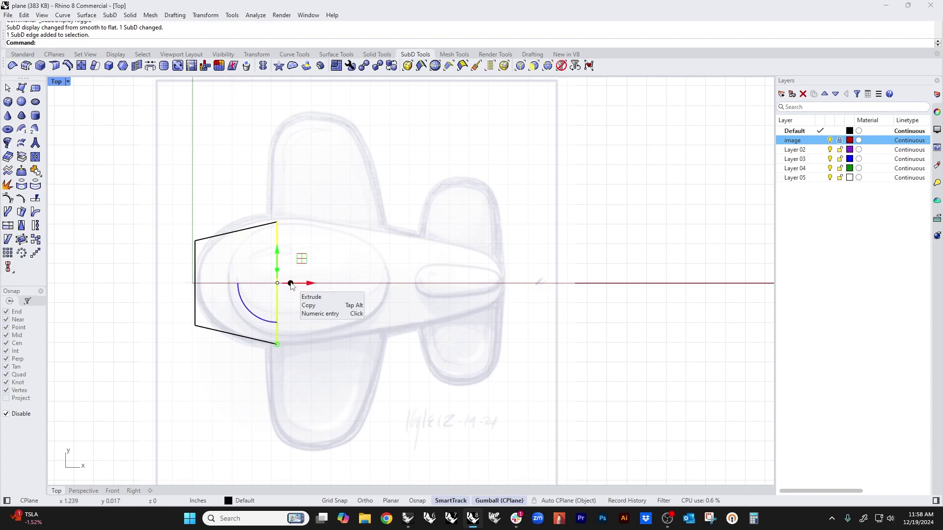
pyautogui.moveTo(292, 287); pyautogui.dragTo(502, 291)
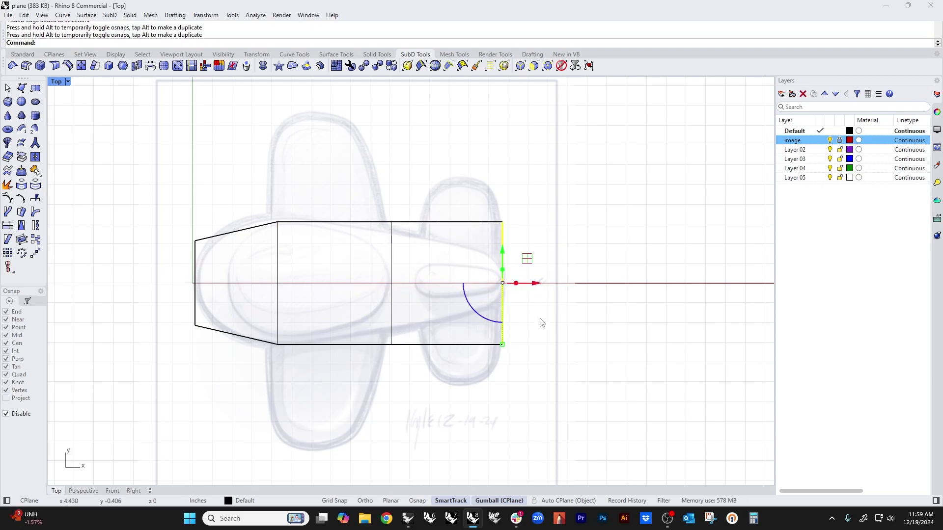
pyautogui.moveTo(503, 344); pyautogui.dragTo(504, 303)
pyautogui.click(451, 372)
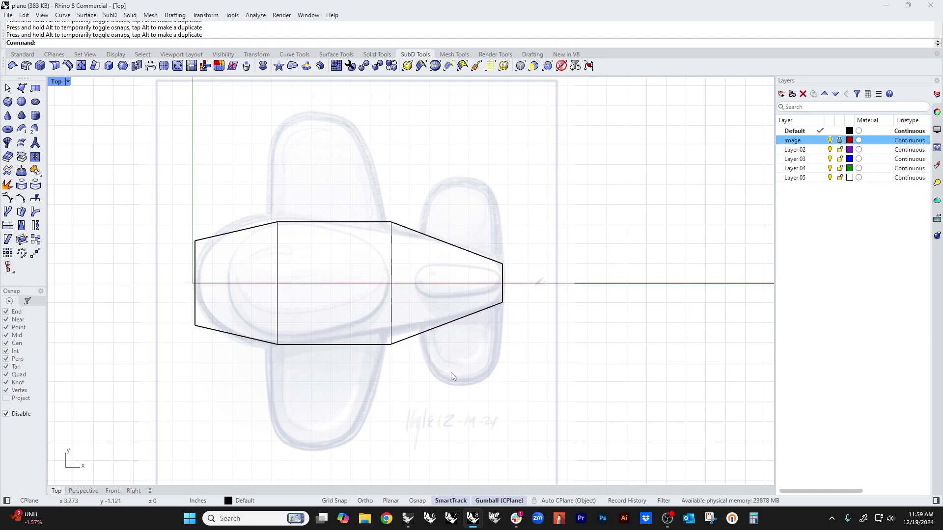
# - Narrow the cross edge behind the wings to follow the fuselage taper and show the SubD smooth
pyautogui.click(391, 309)
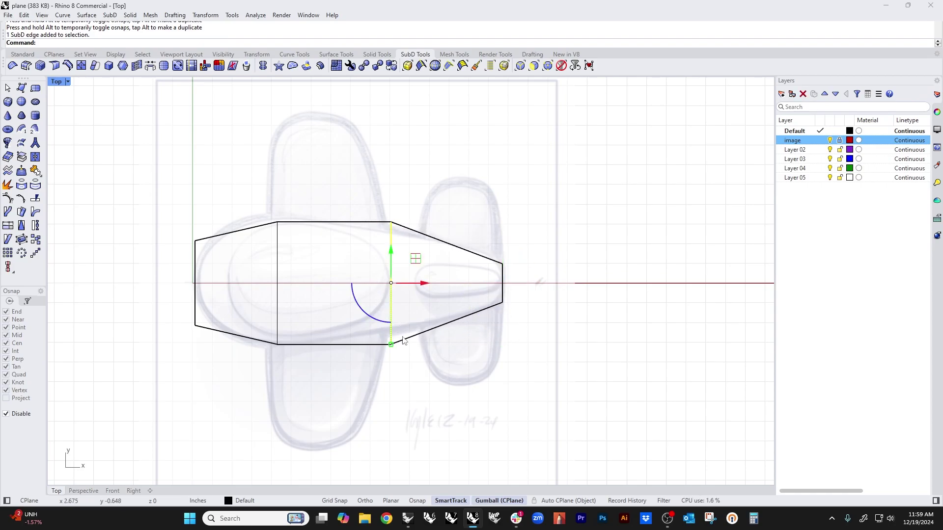
pyautogui.moveTo(392, 345); pyautogui.dragTo(394, 332)
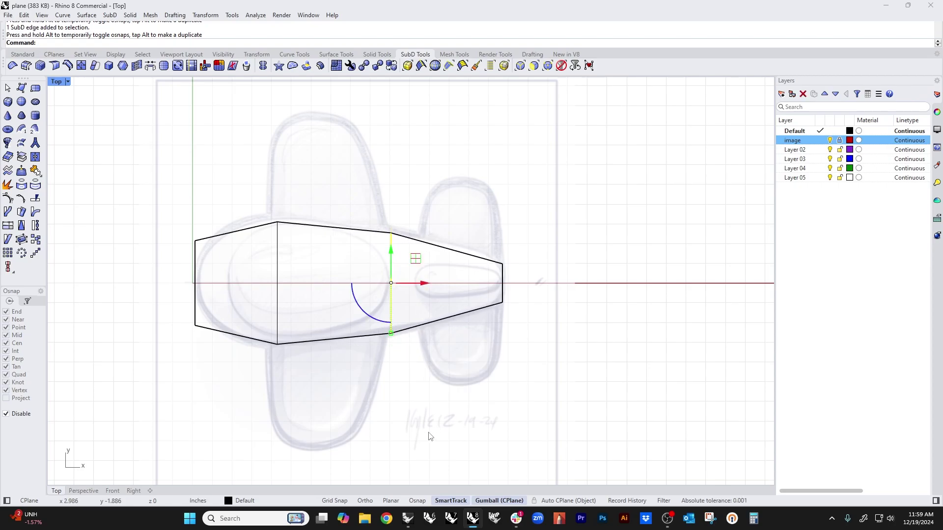
pyautogui.press('Tab')
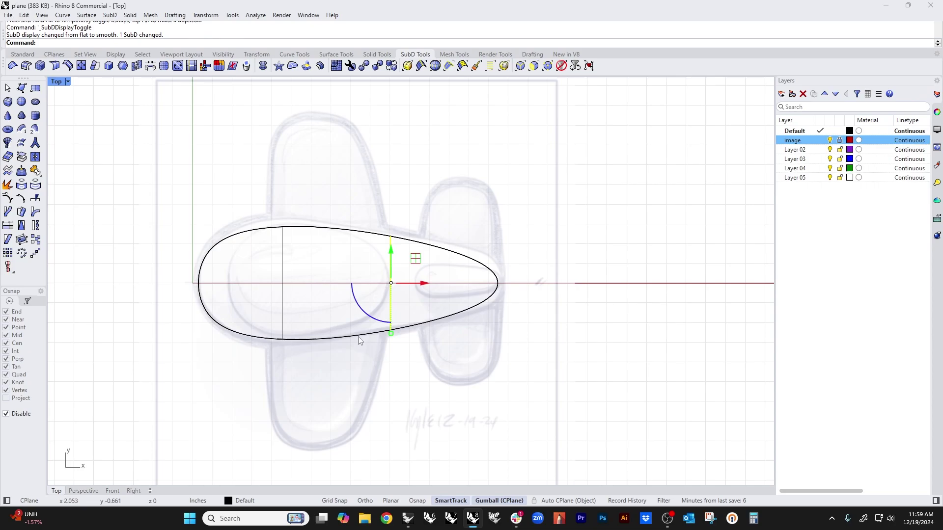
pyautogui.click(357, 193)
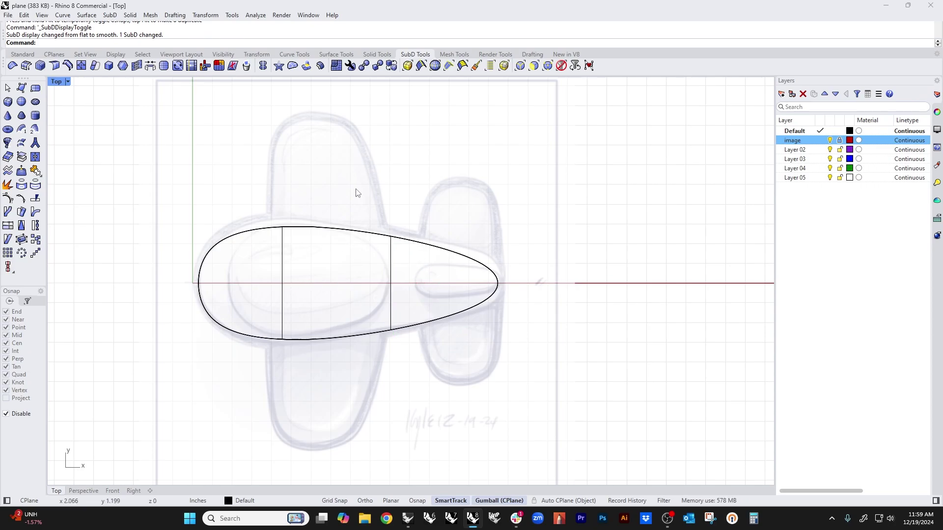
# - Widen the two inner cross edges of the fuselage SubD so its smooth outline matches the sketched sides
pyautogui.moveTo(262, 200); pyautogui.dragTo(281, 347)
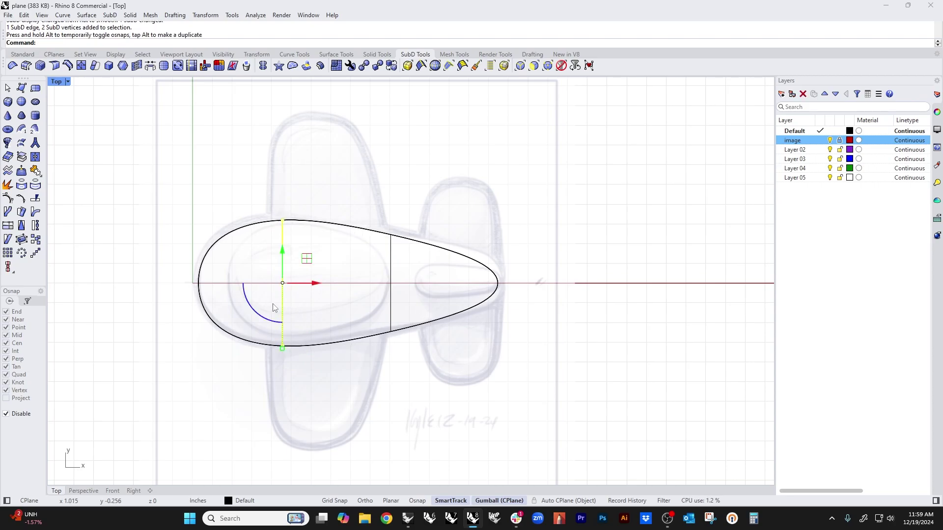
pyautogui.click(336, 370)
pyautogui.moveTo(380, 187); pyautogui.dragTo(419, 401)
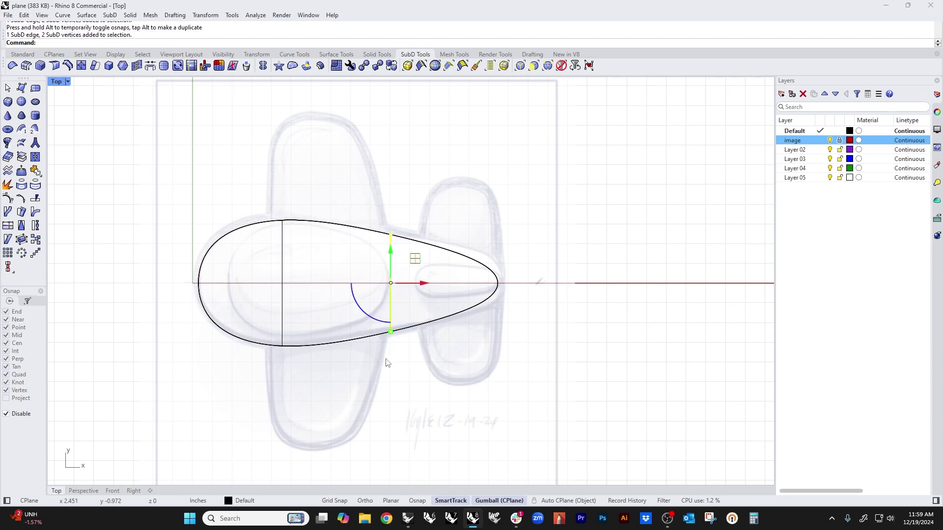
pyautogui.moveTo(391, 332); pyautogui.dragTo(391, 334)
pyautogui.click(435, 367)
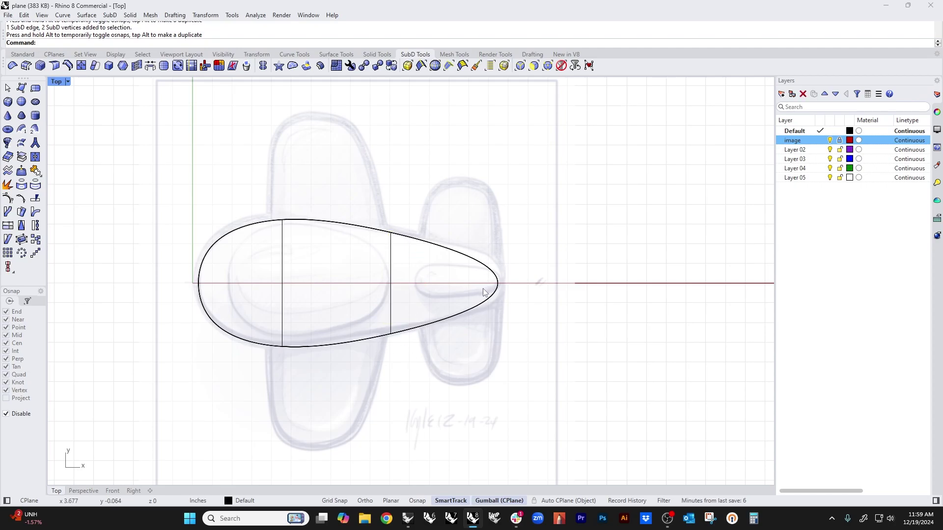
# - Adjust the SubD's tail edge so the smooth outline follows the sketched fuselage's rounded tail end
pyautogui.press('Tab')
pyautogui.moveTo(481, 227); pyautogui.dragTo(523, 340)
pyautogui.press('Tab')
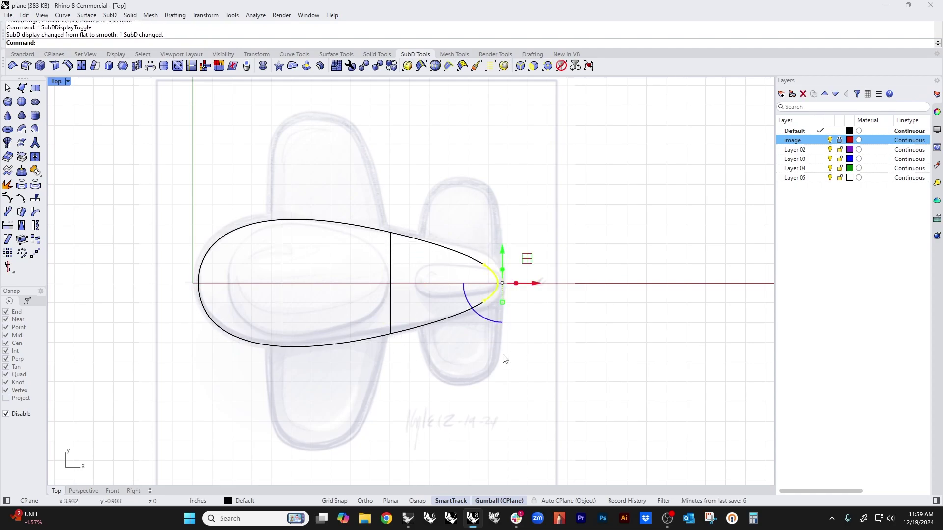
pyautogui.moveTo(502, 302)
pyautogui.keyDown('shift'); pyautogui.mouseDown()
pyautogui.moveTo(501, 316)
pyautogui.moveTo(509, 286)
pyautogui.mouseUp(); pyautogui.keyUp('shift')
pyautogui.hotkey('ctrl', 'z')
pyautogui.click(564, 386)
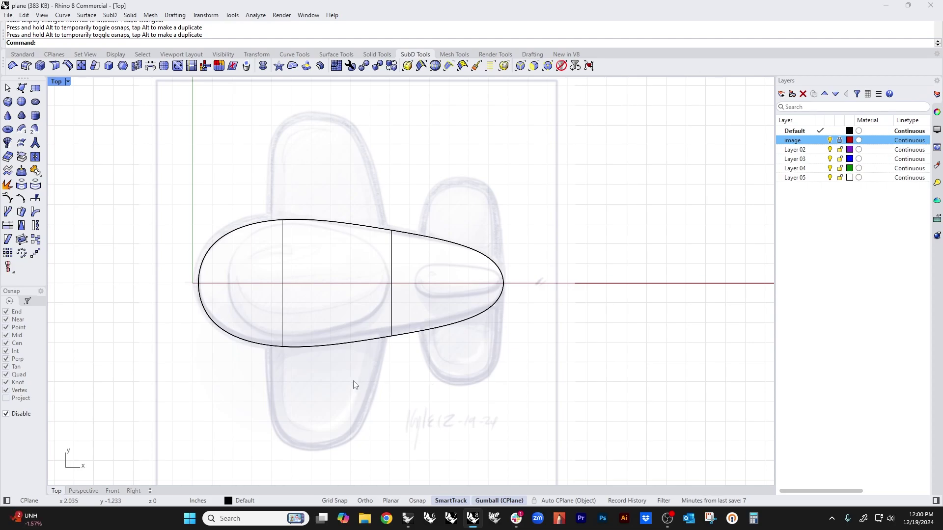
# - Switch the fuselage SubD to flat display
pyautogui.moveTo(345, 382); pyautogui.dragTo(340, 383, button='right')
pyautogui.press('Tab')
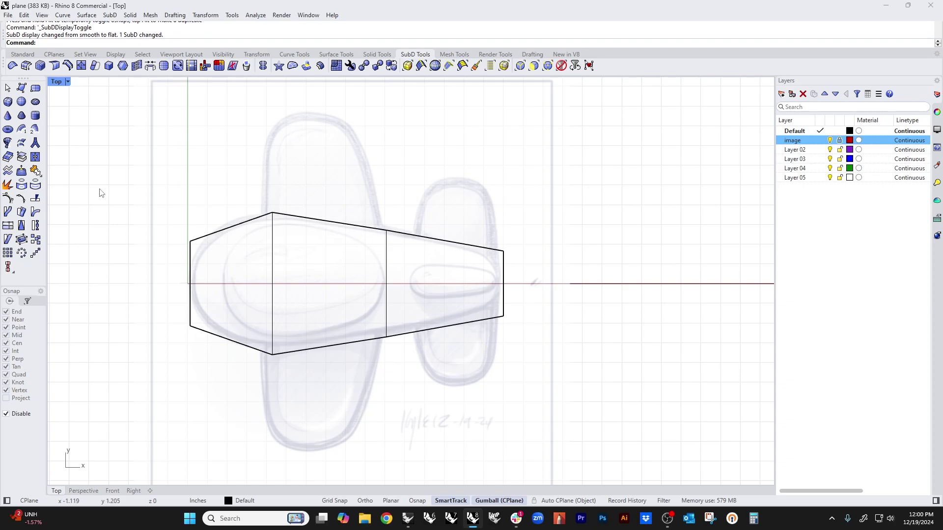
pyautogui.click(35, 89)
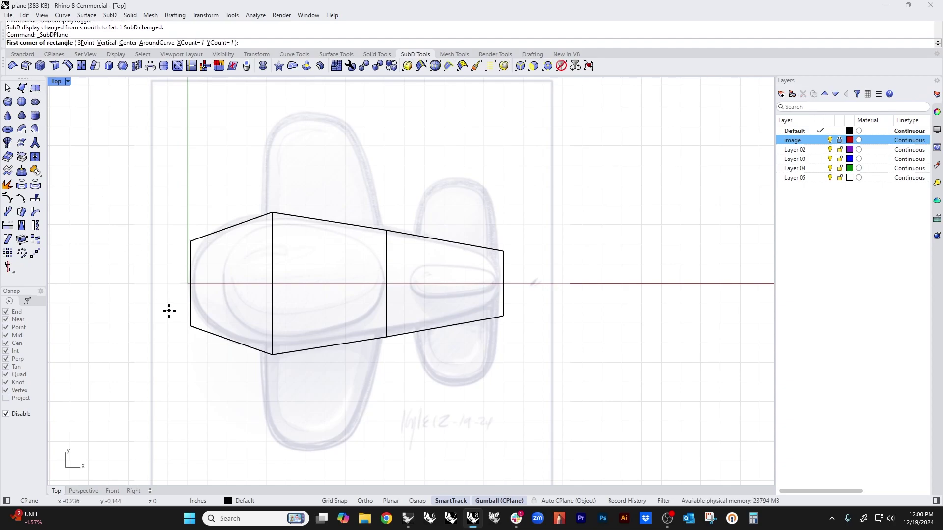
pyautogui.write('0')
pyautogui.press('Return')
pyautogui.press('Escape')
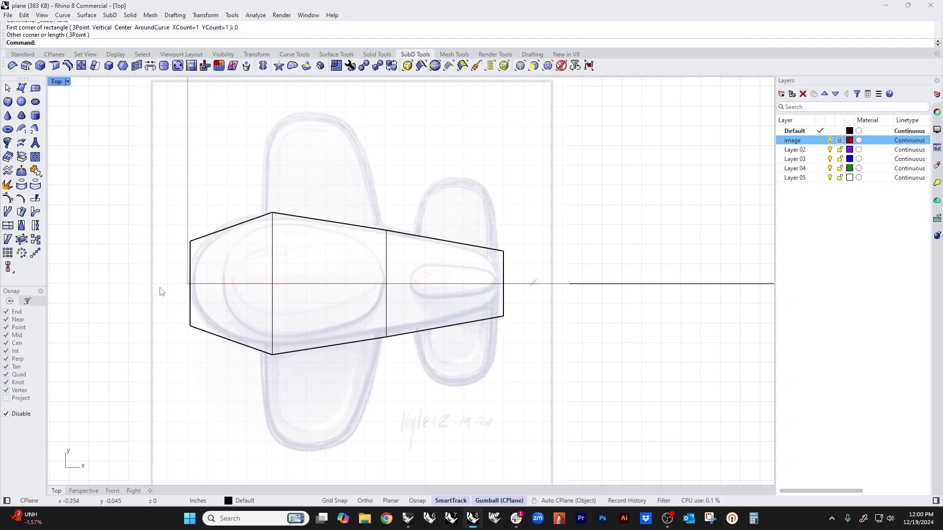
# - Draw a small rectangular SubD plane from its center, placed at the origin (0), with one face in each direction
pyautogui.press('Return')
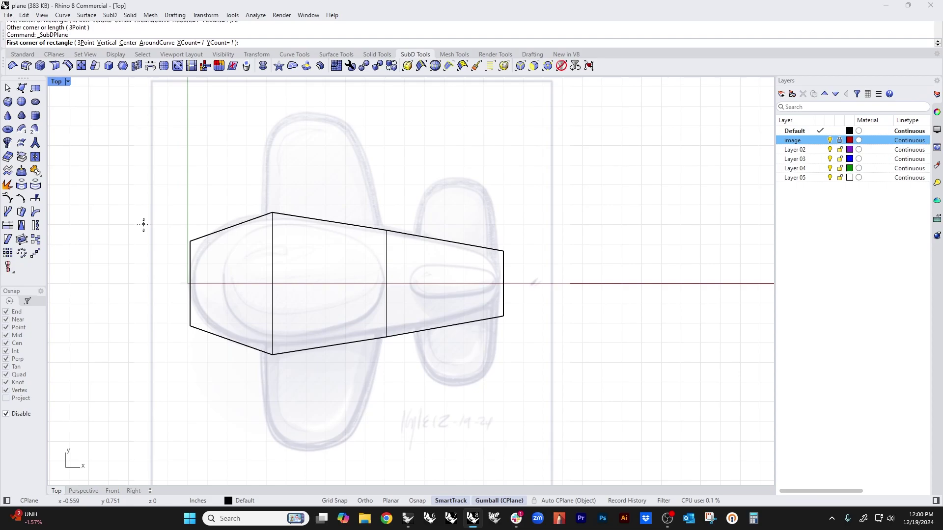
pyautogui.click(128, 43)
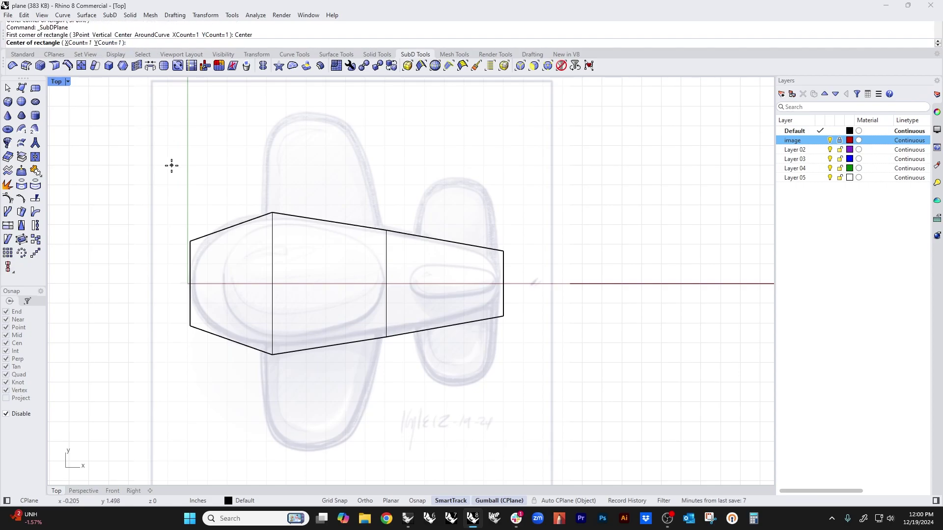
pyautogui.write('0')
pyautogui.press('Return')
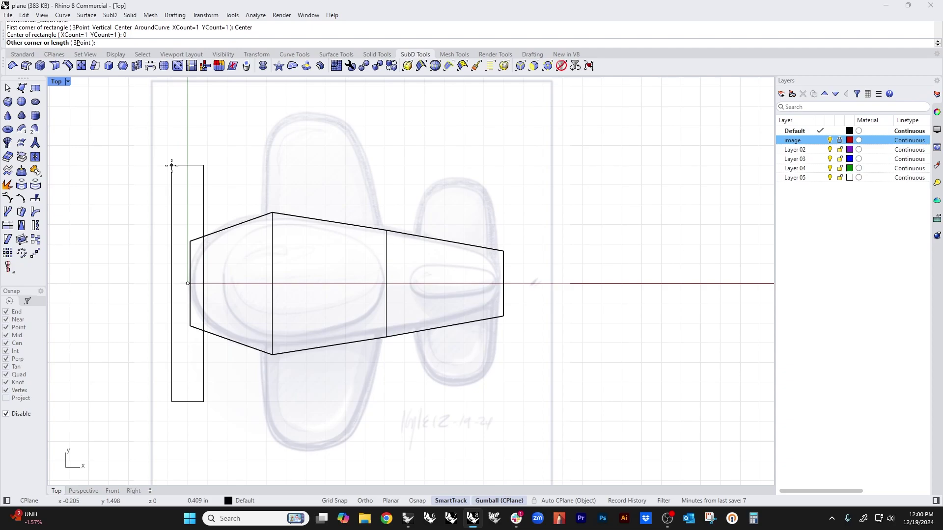
pyautogui.click(168, 252)
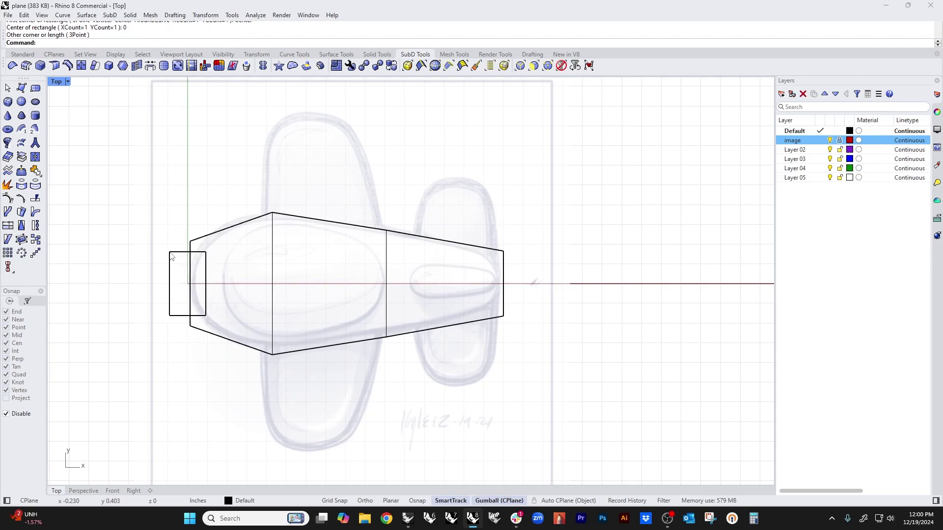
# - Move the new SubD plane along the fuselage to the wings and scale it to the wing-root length and fuselage width
pyautogui.moveTo(189, 290); pyautogui.dragTo(325, 291)
pyautogui.press('Tab')
pyautogui.press('Tab')
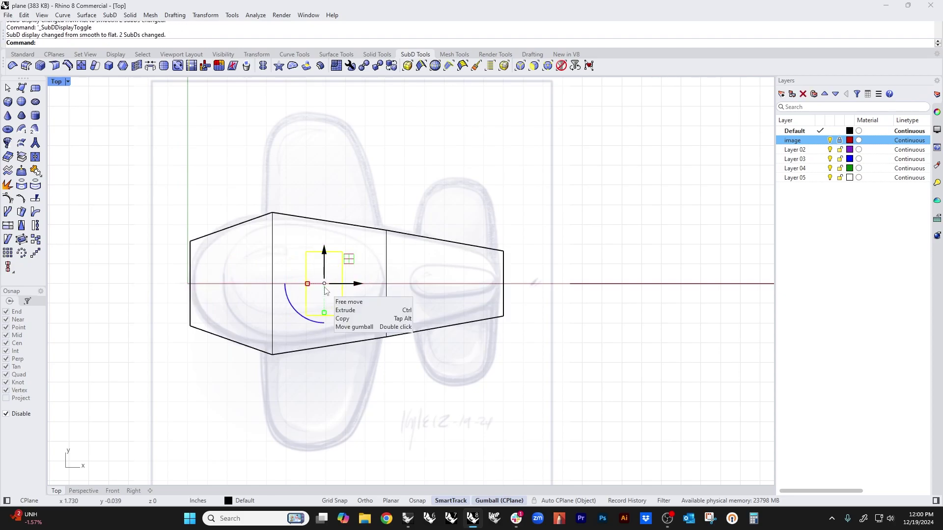
pyautogui.moveTo(308, 284); pyautogui.dragTo(269, 284)
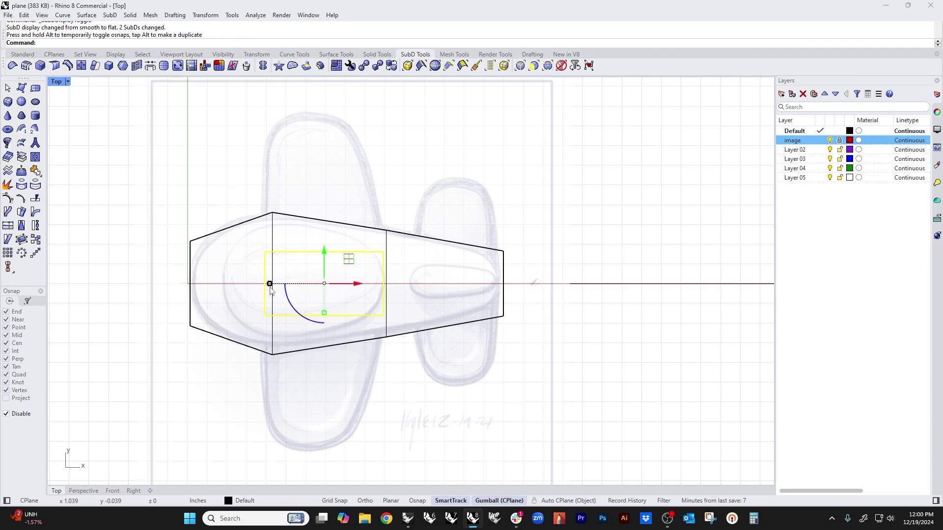
pyautogui.moveTo(326, 317); pyautogui.dragTo(325, 344)
pyautogui.press('Escape')
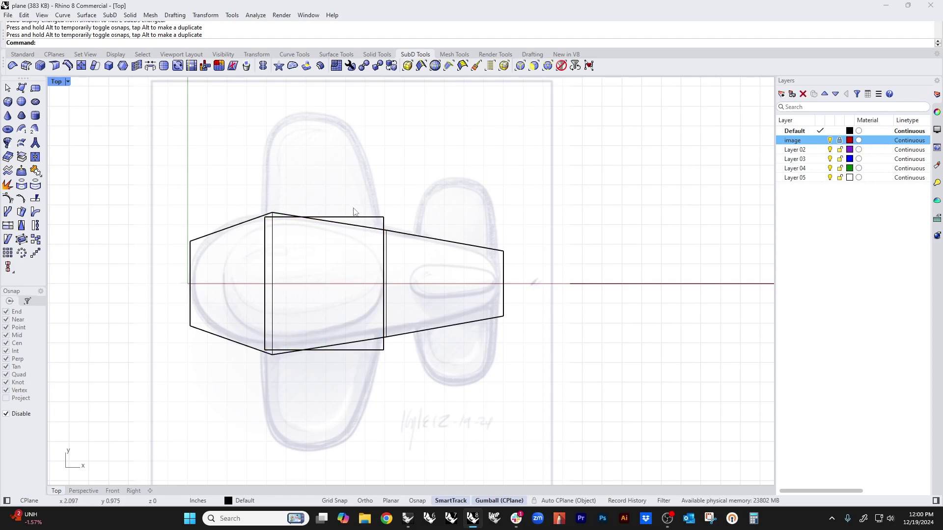
# - Extrude the upper edge of the wing SubD outward to the tip of the sketched upper wing
pyautogui.keyDown('ctrl'); pyautogui.keyDown('shift'); pyautogui.click(354, 218); pyautogui.keyUp('shift'); pyautogui.keyUp('ctrl')
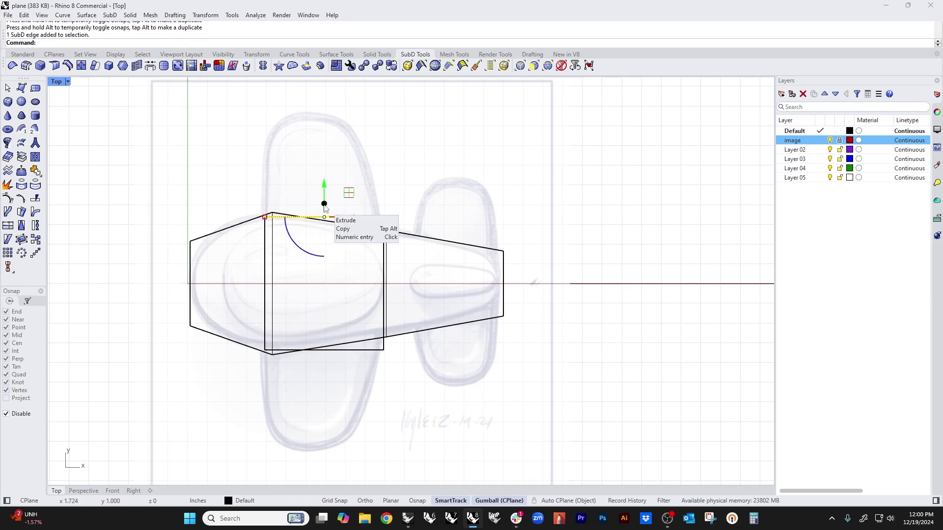
pyautogui.moveTo(324, 205); pyautogui.dragTo(317, 111)
pyautogui.press('Escape')
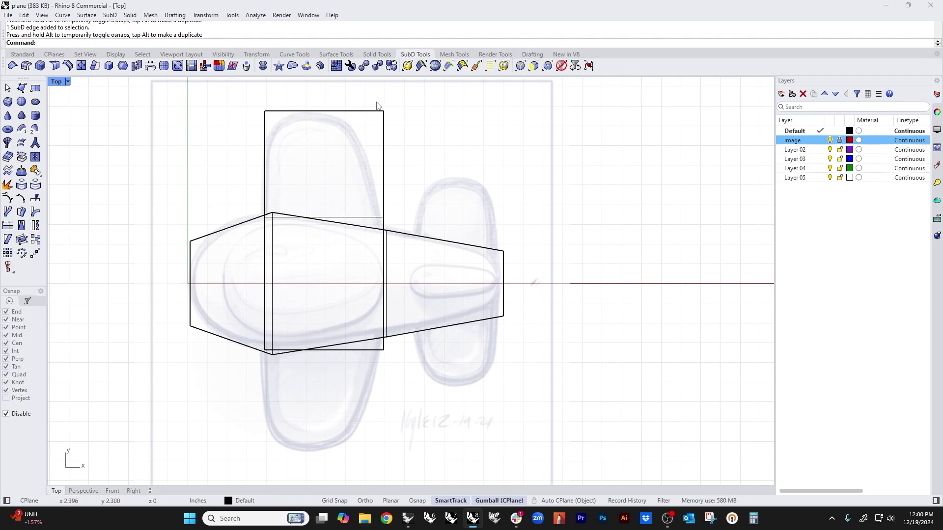
# - Move the wing tip's rear corner vertex forward to taper the trailing edge, and show the SubDs smooth
pyautogui.moveTo(366, 102); pyautogui.dragTo(415, 150)
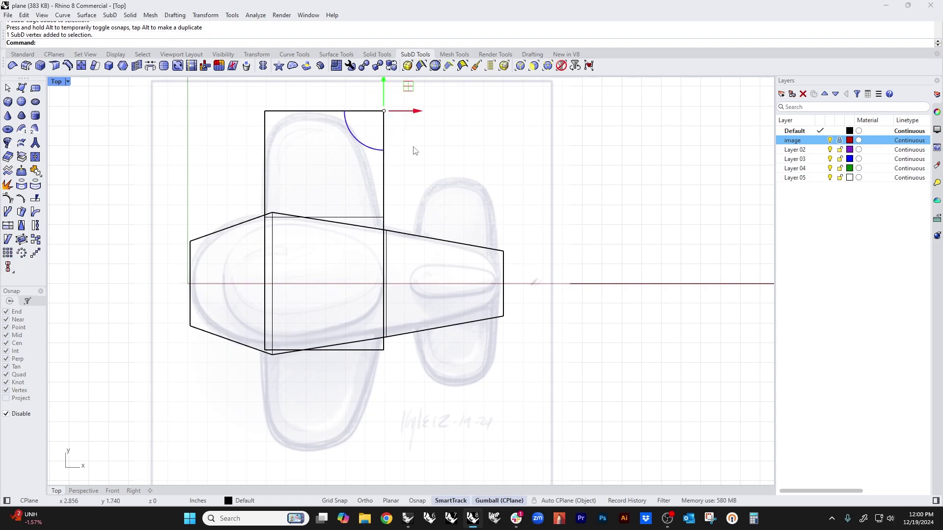
pyautogui.moveTo(385, 113); pyautogui.dragTo(347, 117)
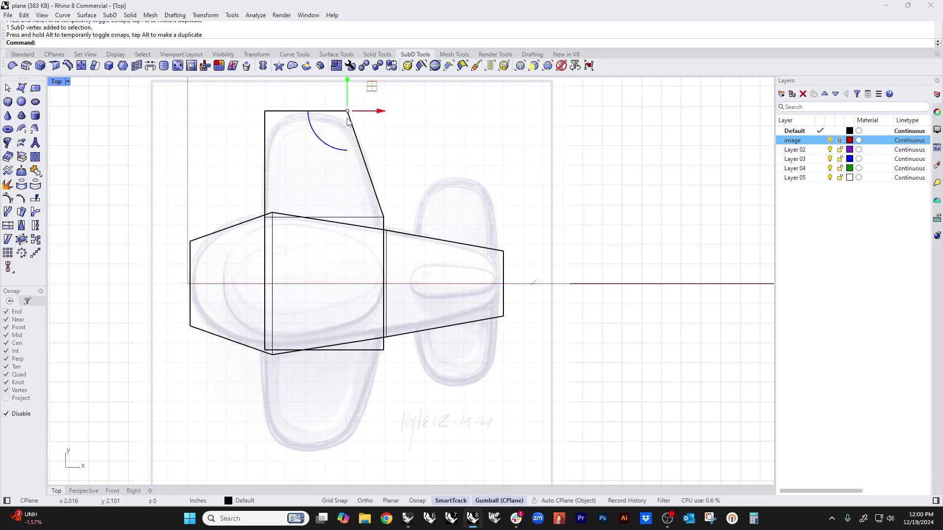
pyautogui.click(415, 186)
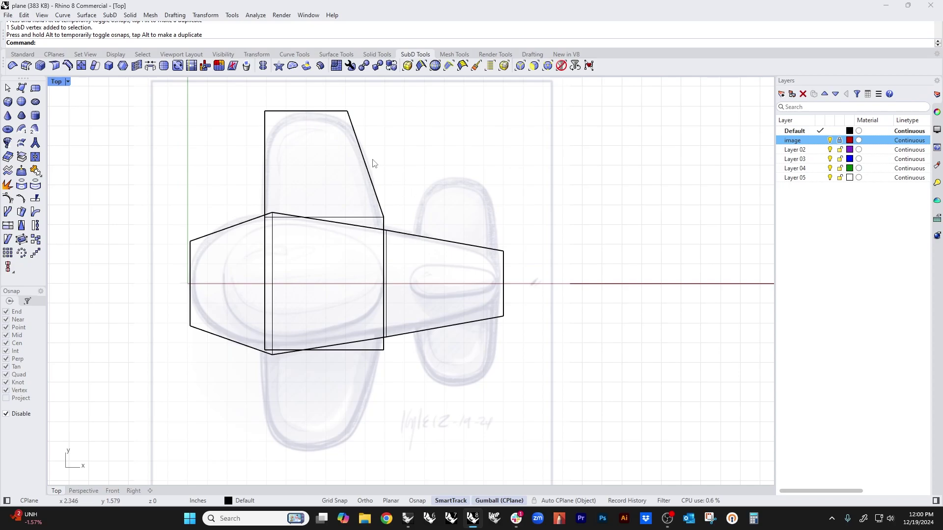
pyautogui.press('Tab')
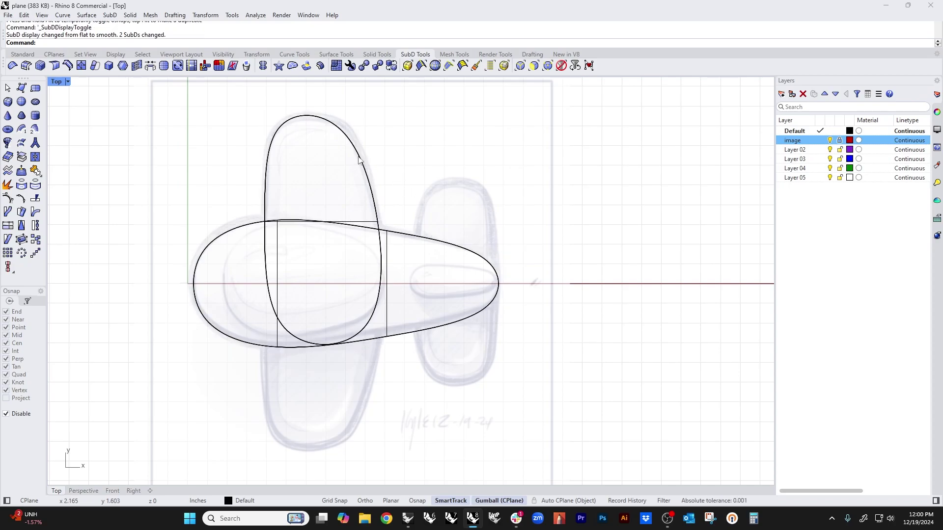
# - Shift the wing tip's rear vertex slightly rearward so the smooth outline better follows the sketched tip
pyautogui.press('Tab')
pyautogui.click(348, 112)
pyautogui.moveTo(348, 112)
pyautogui.mouseDown()
pyautogui.moveTo(379, 112)
pyautogui.moveTo(355, 117)
pyautogui.mouseUp()
pyautogui.press('Tab')
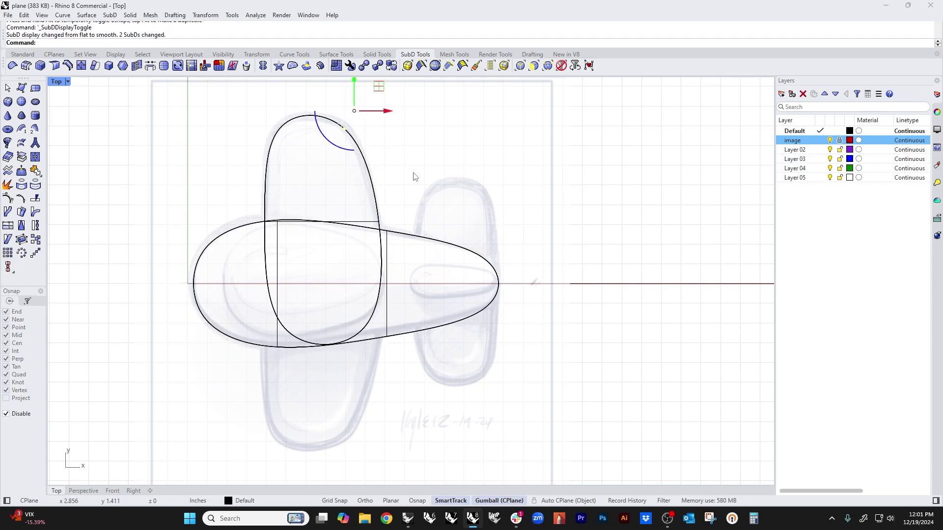
pyautogui.press('Escape')
pyautogui.click(356, 117)
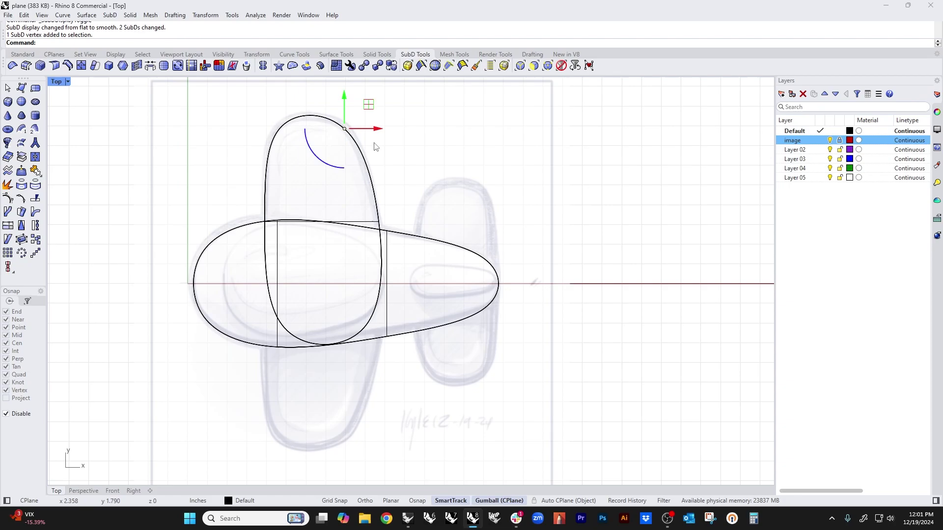
pyautogui.moveTo(357, 117); pyautogui.dragTo(344, 131)
pyautogui.press('Escape')
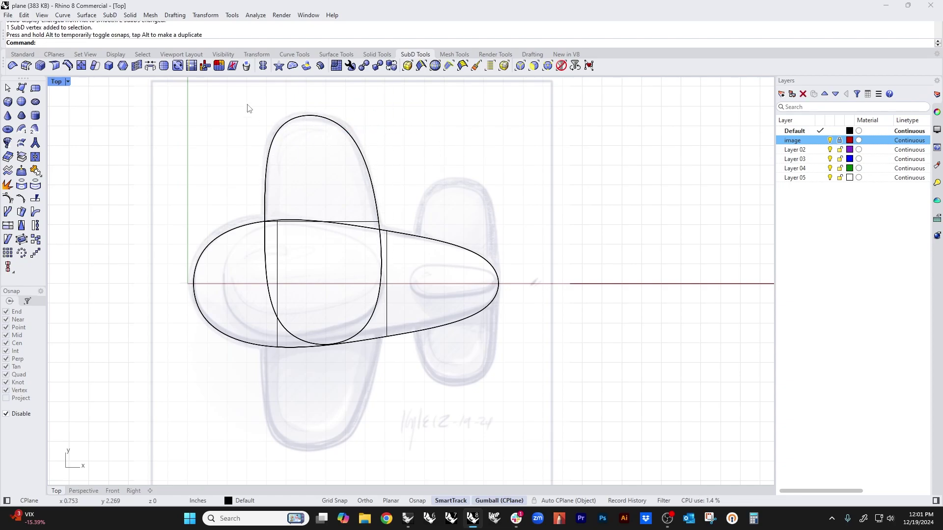
pyautogui.moveTo(248, 105); pyautogui.dragTo(282, 140)
pyautogui.press('Escape')
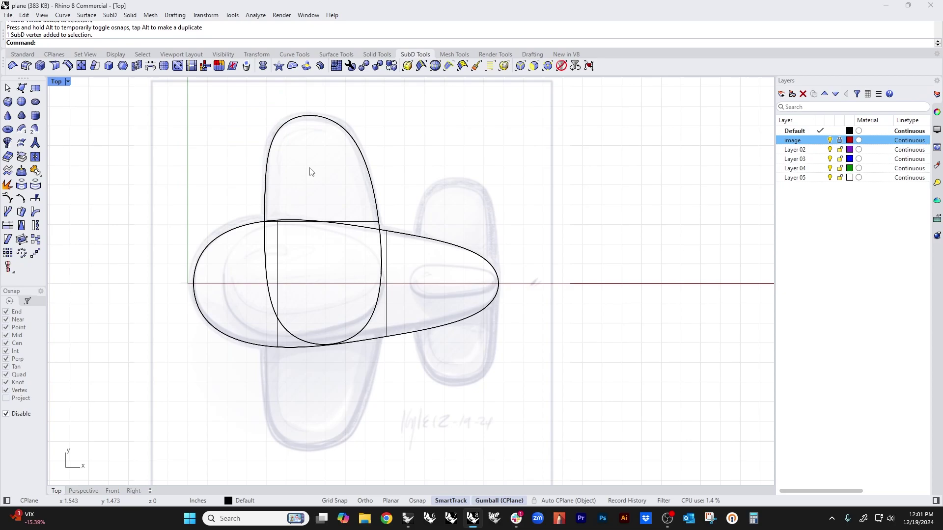
# - Move the wing's inner cross edge outward past the fuselage side and pull its rear vertex in to the sketched trailing edge
pyautogui.click(362, 224)
pyautogui.moveTo(321, 214)
pyautogui.mouseDown()
pyautogui.moveTo(321, 177)
pyautogui.moveTo(320, 199)
pyautogui.mouseUp()
pyautogui.click(441, 141)
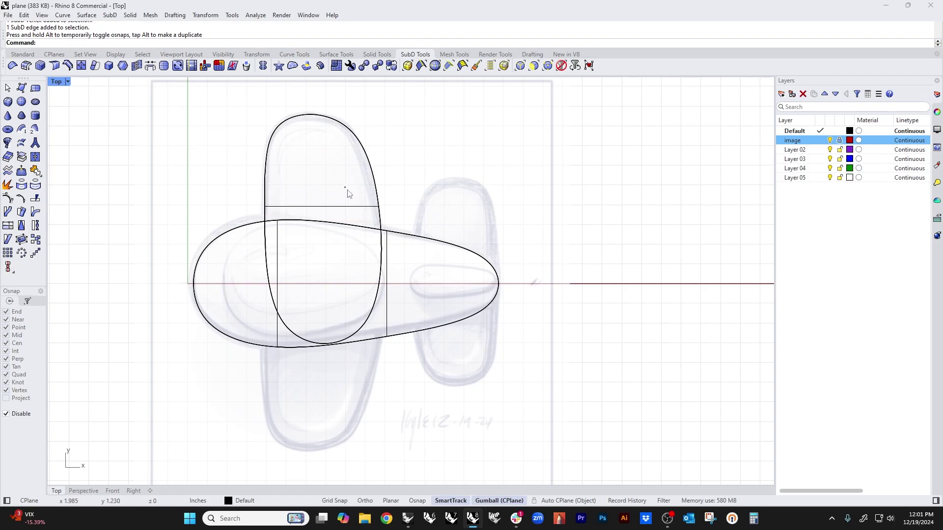
pyautogui.keyDown('ctrl'); pyautogui.keyDown('shift'); pyautogui.click(380, 206); pyautogui.keyUp('shift'); pyautogui.keyUp('ctrl')
pyautogui.moveTo(380, 206)
pyautogui.mouseDown()
pyautogui.moveTo(387, 210)
pyautogui.moveTo(376, 210)
pyautogui.mouseUp()
pyautogui.press('Escape')
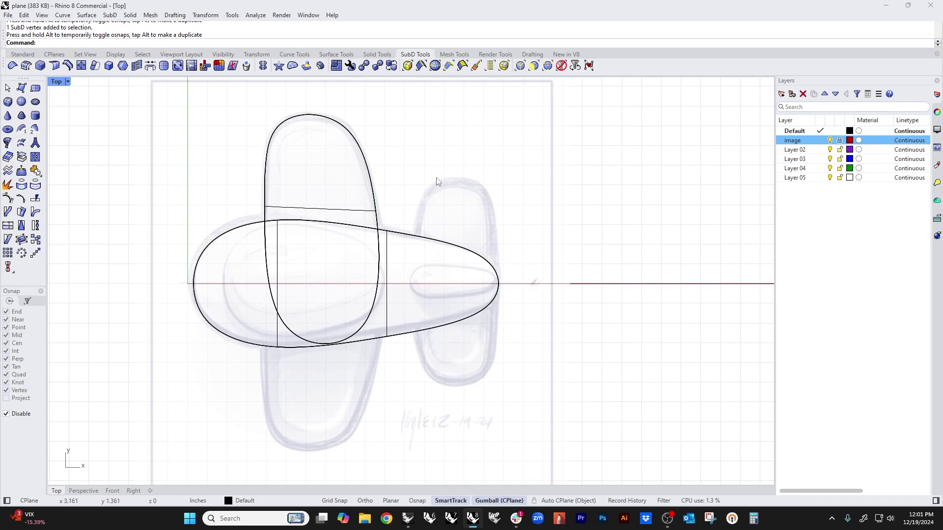
# - Reflect the wing SubD across the X axis in the Perspective view, starting the reflection plane at 0
pyautogui.scroll(-2, 393, 221)
pyautogui.moveTo(433, 190); pyautogui.dragTo(441, 175, button='right')
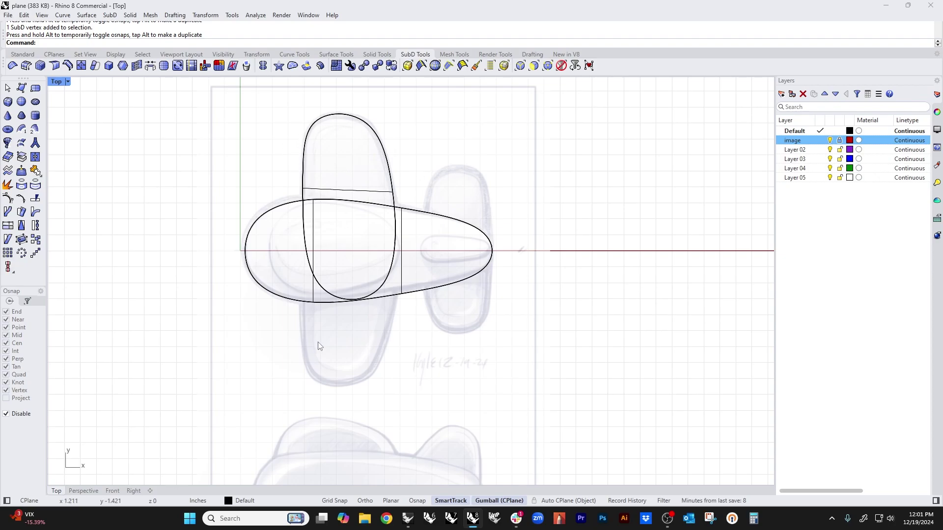
pyautogui.hotkey('ctrl', 'F4')
pyautogui.scroll(8, 463, 274)
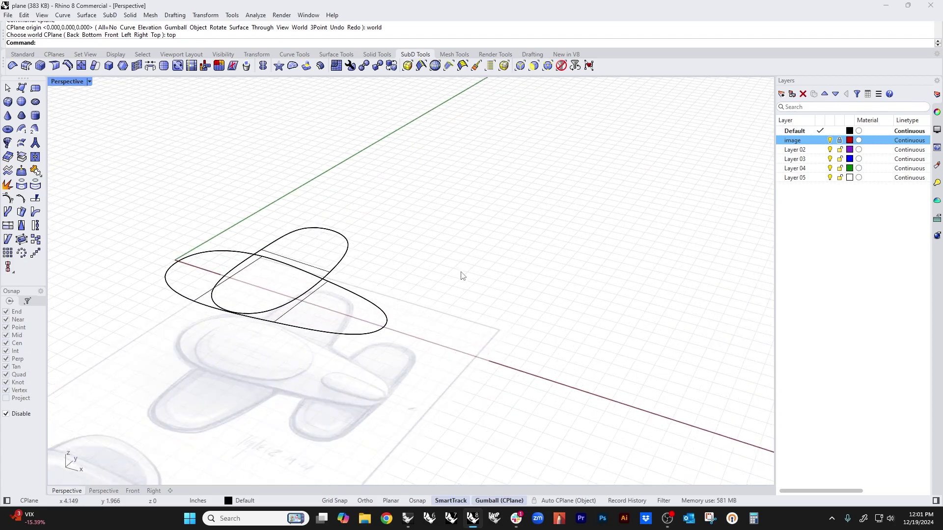
pyautogui.moveTo(462, 273); pyautogui.dragTo(434, 311, button='right')
pyautogui.click(344, 255)
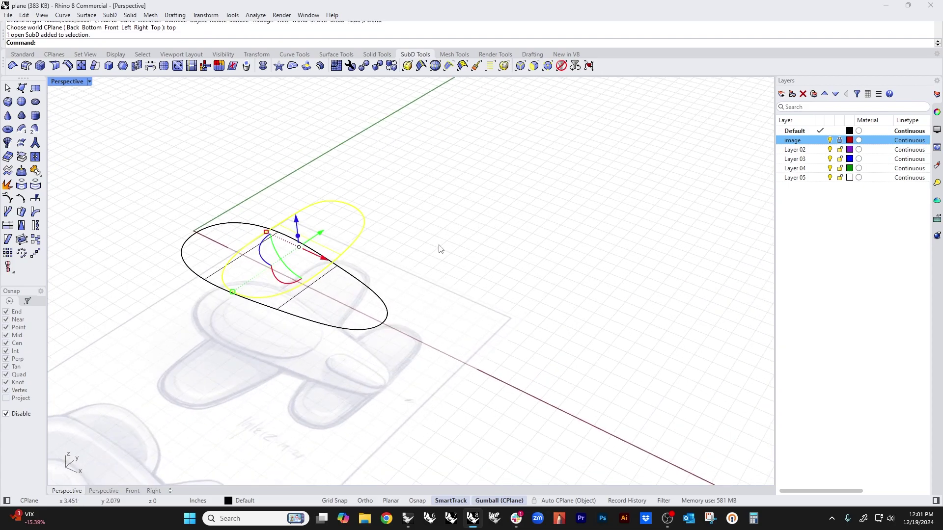
pyautogui.click(263, 66)
pyautogui.write('0')
pyautogui.press('Return')
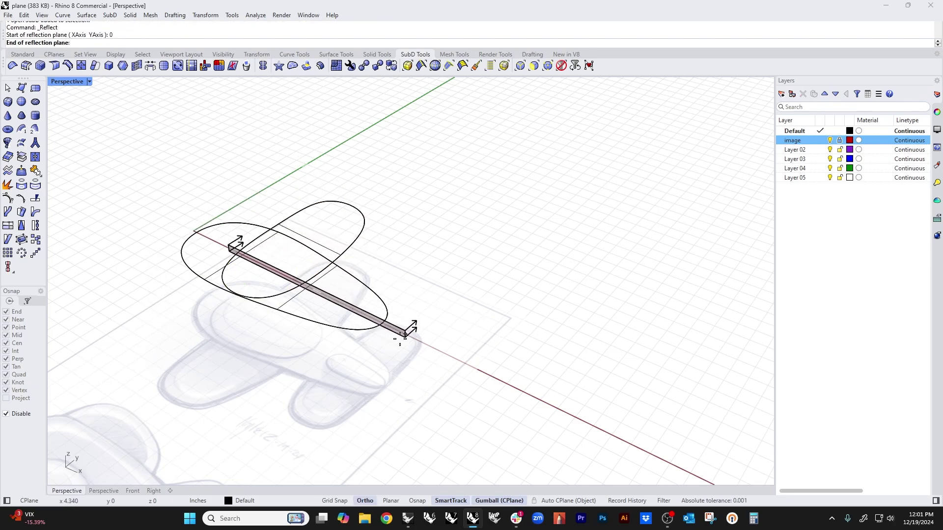
pyautogui.click(402, 341)
pyautogui.press('Return')
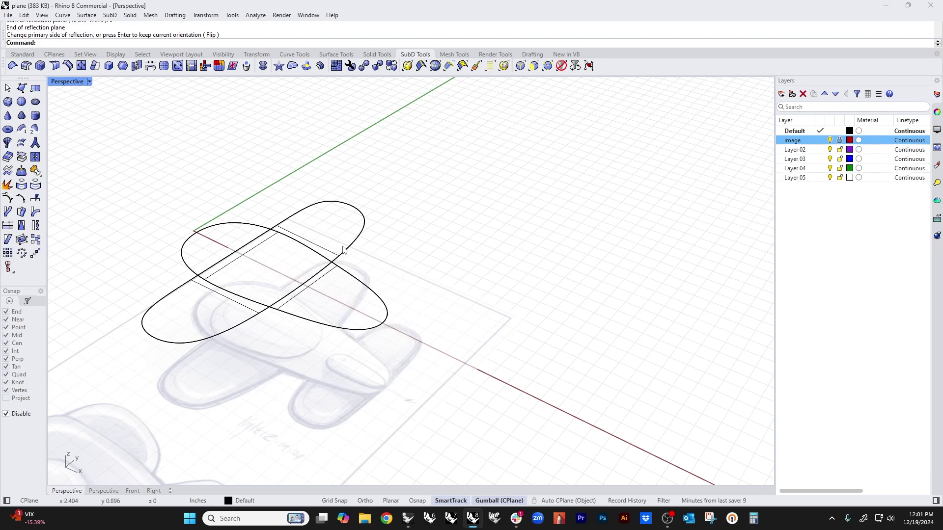
# - Return to the Top view and move the wing's center trailing edge slightly rearward
pyautogui.moveTo(228, 333)
pyautogui.mouseDown(button='right')
pyautogui.moveTo(231, 379)
pyautogui.moveTo(249, 395)
pyautogui.moveTo(305, 369)
pyautogui.mouseUp(button='right')
pyautogui.write('t')
pyautogui.press('Return')
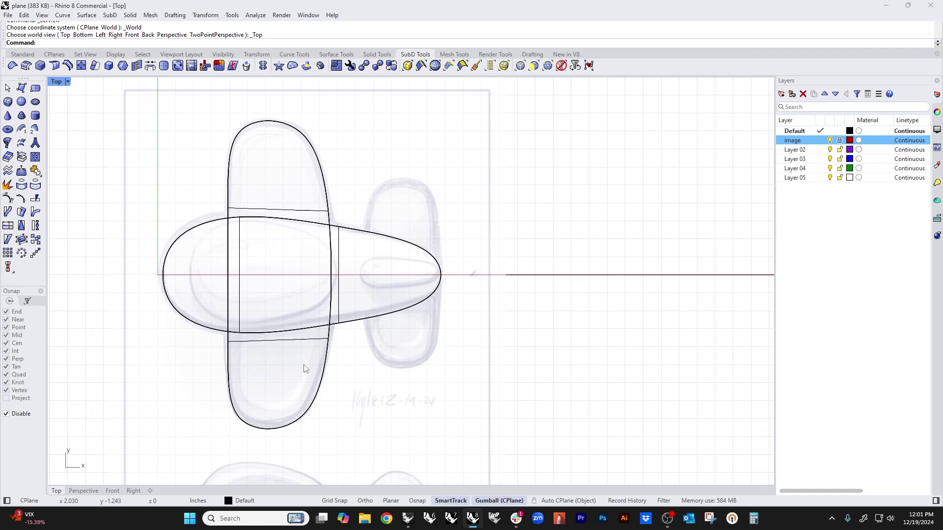
pyautogui.click(310, 341)
pyautogui.keyDown('shift'); pyautogui.click(316, 212); pyautogui.keyUp('shift')
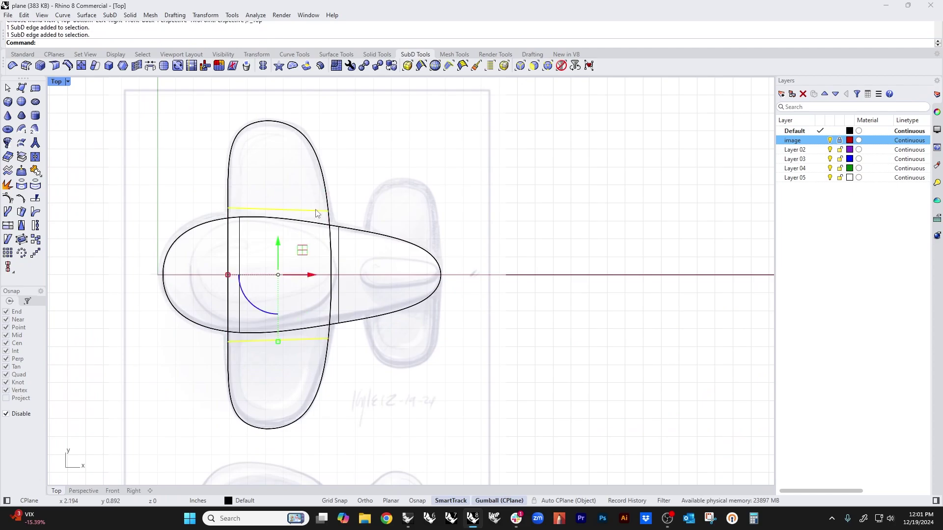
pyautogui.click(409, 209)
pyautogui.click(329, 231)
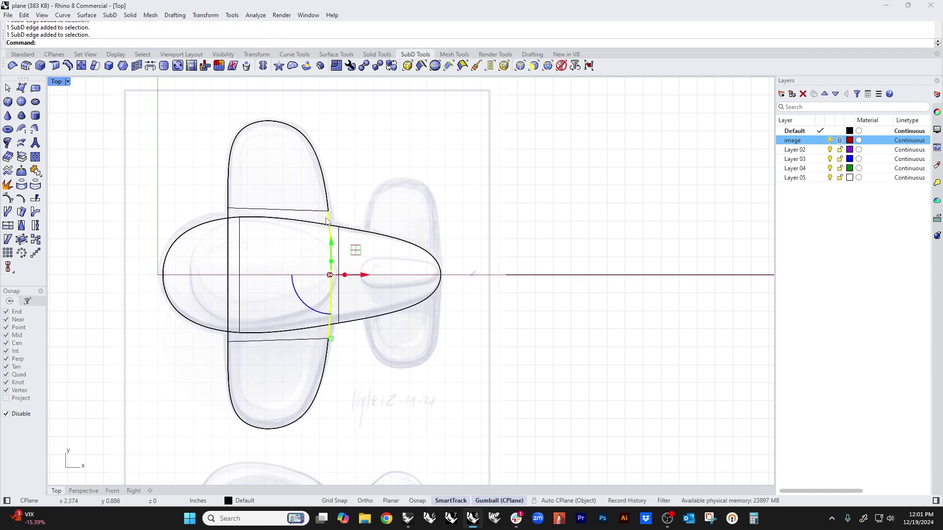
pyautogui.click(378, 396)
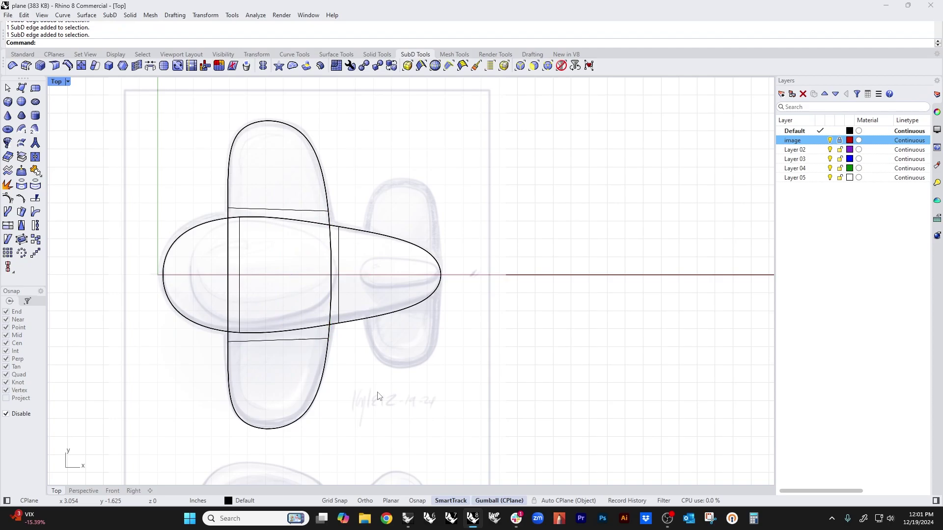
pyautogui.click(327, 226)
pyautogui.moveTo(332, 275)
pyautogui.mouseDown()
pyautogui.moveTo(362, 275)
pyautogui.moveTo(334, 278)
pyautogui.mouseUp()
pyautogui.press('Escape')
# - Adjust the rear vertices of both wing tips together along the fuselage direction
pyautogui.click(300, 419)
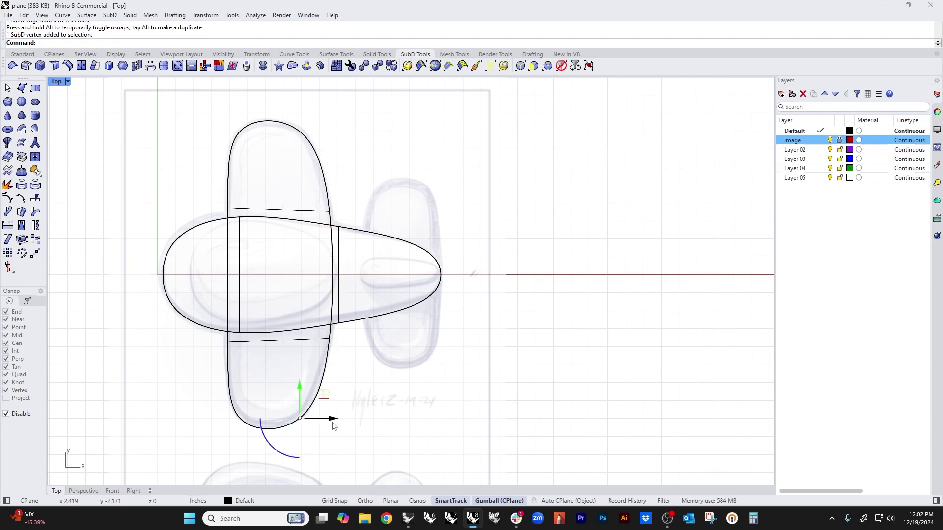
pyautogui.keyDown('shift'); pyautogui.click(300, 132); pyautogui.keyUp('shift')
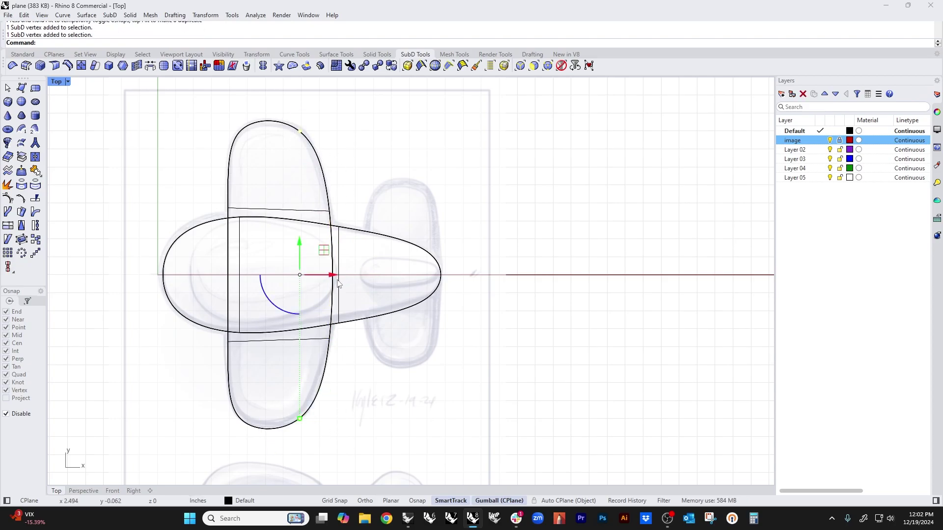
pyautogui.moveTo(332, 276); pyautogui.dragTo(301, 281)
pyautogui.click(399, 420)
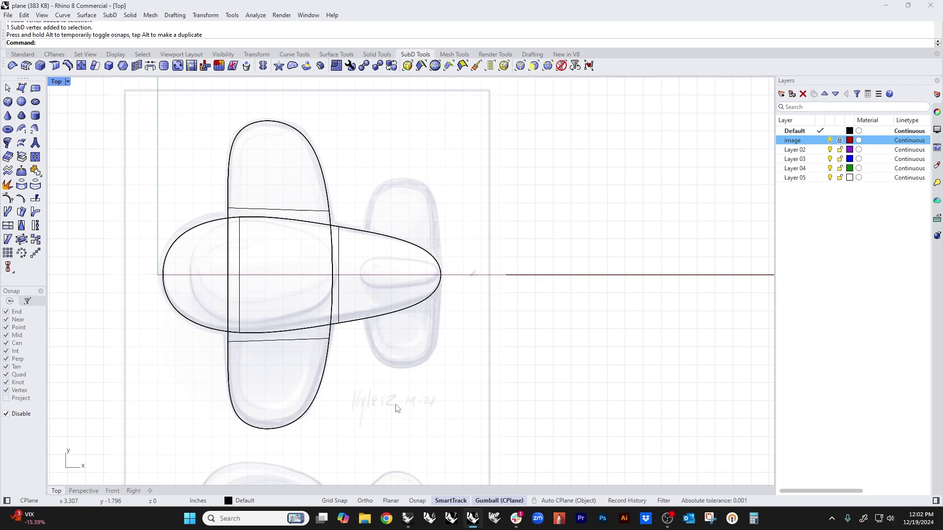
# - Copy the wing SubD rearward over the sketched tail and switch to the Front view
pyautogui.click(312, 347)
pyautogui.moveTo(312, 274); pyautogui.dragTo(450, 283)
pyautogui.press('alt')
pyautogui.write('f')
pyautogui.press('Return')
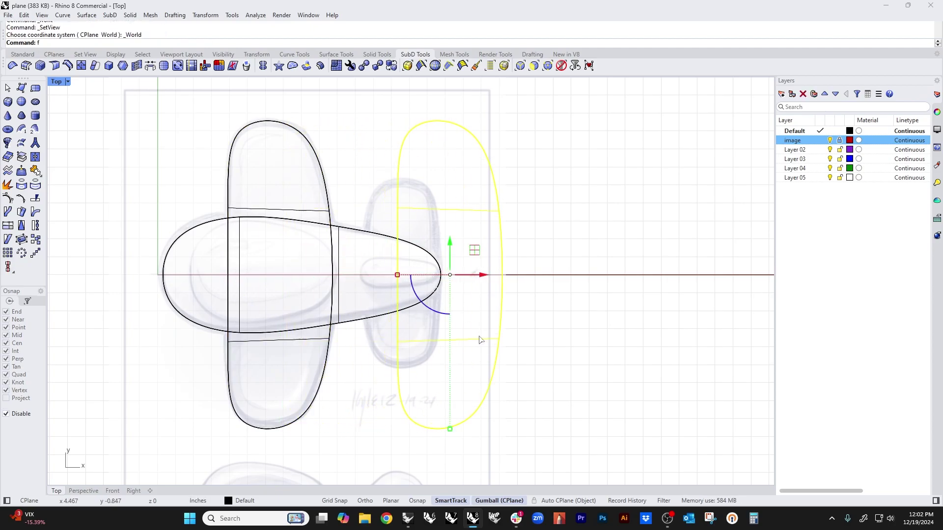
# - Rotate the copied tail wing a half-turn in the Front view to swap its leading and trailing sides, and return to the Top view
pyautogui.click(426, 358)
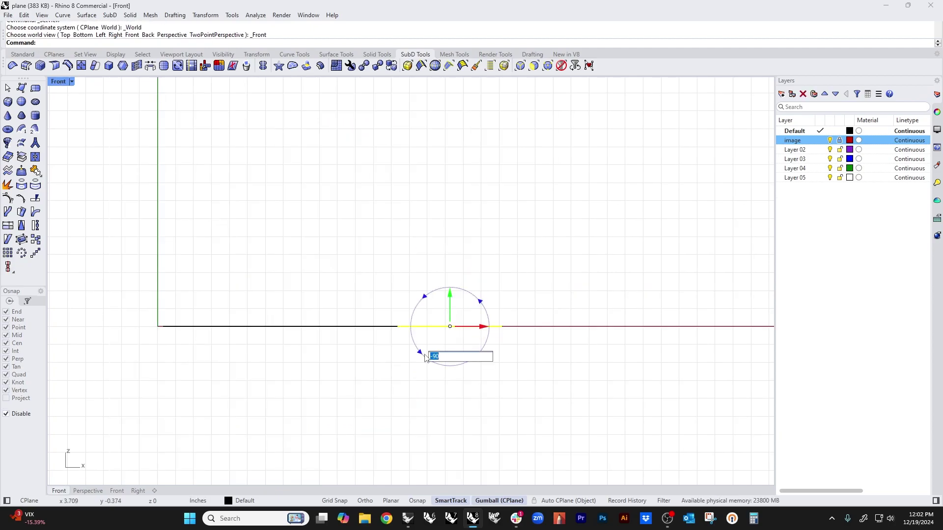
pyautogui.press('Return')
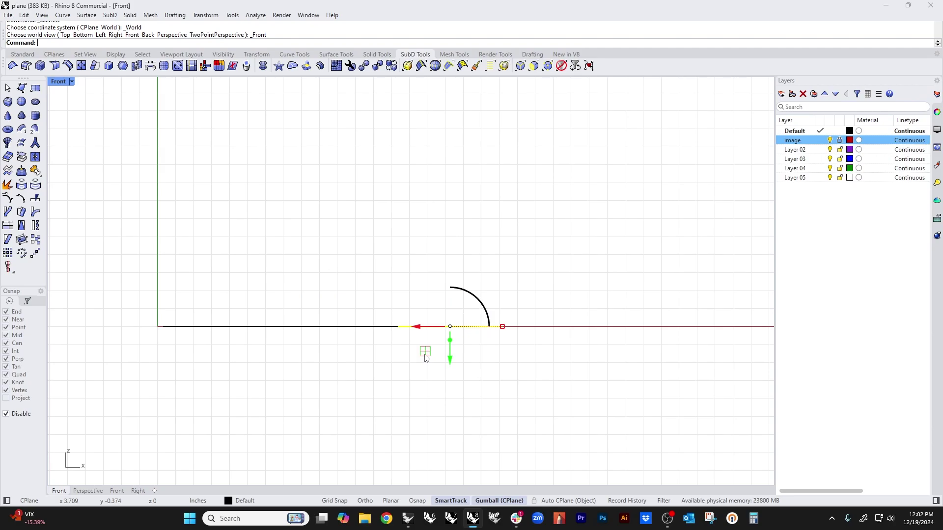
pyautogui.write('t')
pyautogui.press('Return')
# - Move the tail wing copy forward along the X axis and scale it down uniformly to fit the sketched tail outline
pyautogui.moveTo(471, 277); pyautogui.dragTo(414, 274)
pyautogui.keyDown('shift'); pyautogui.moveTo(413, 422); pyautogui.dragTo(404, 367); pyautogui.keyUp('shift')
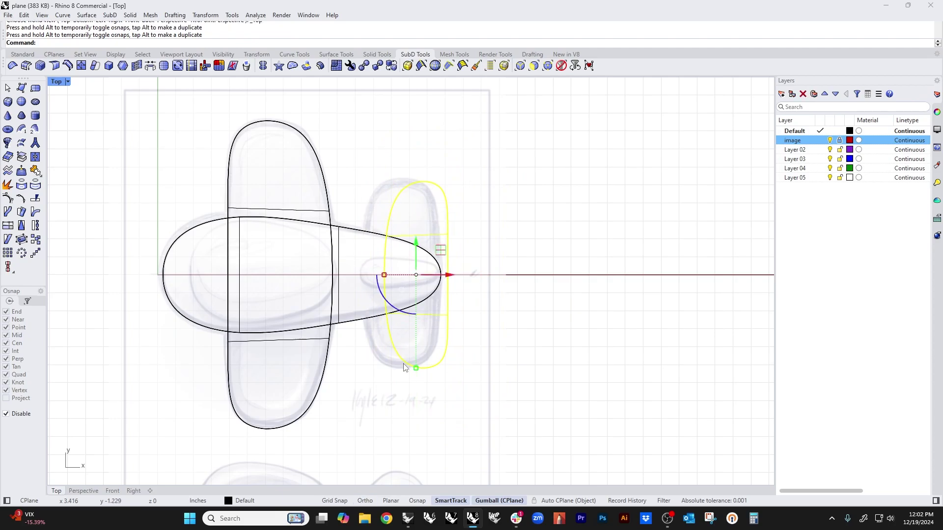
pyautogui.moveTo(416, 284); pyautogui.dragTo(396, 286)
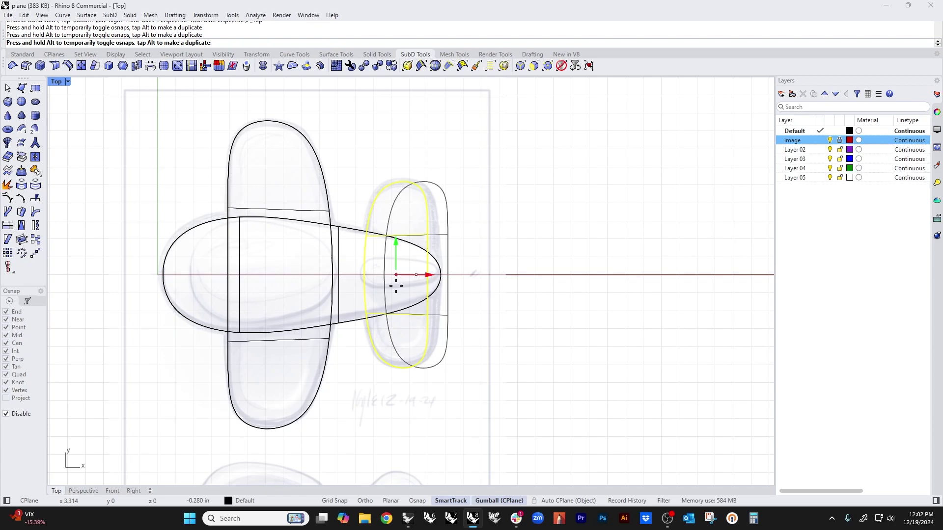
pyautogui.moveTo(396, 286); pyautogui.dragTo(395, 286)
pyautogui.press('Escape')
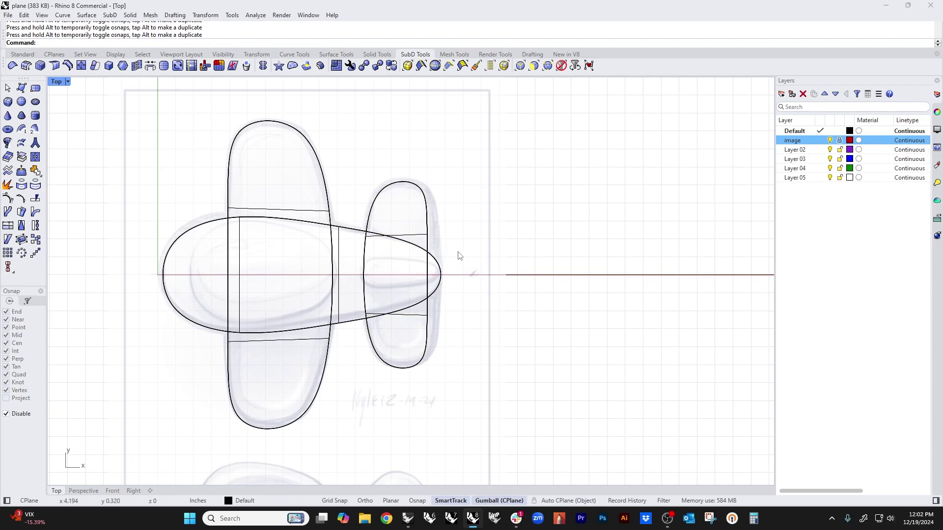
# - Move the tail wing's center trailing edge rearward to meet the sketched tail outline
pyautogui.keyDown('ctrl'); pyautogui.keyDown('shift'); pyautogui.click(428, 252); pyautogui.keyUp('shift'); pyautogui.keyUp('ctrl')
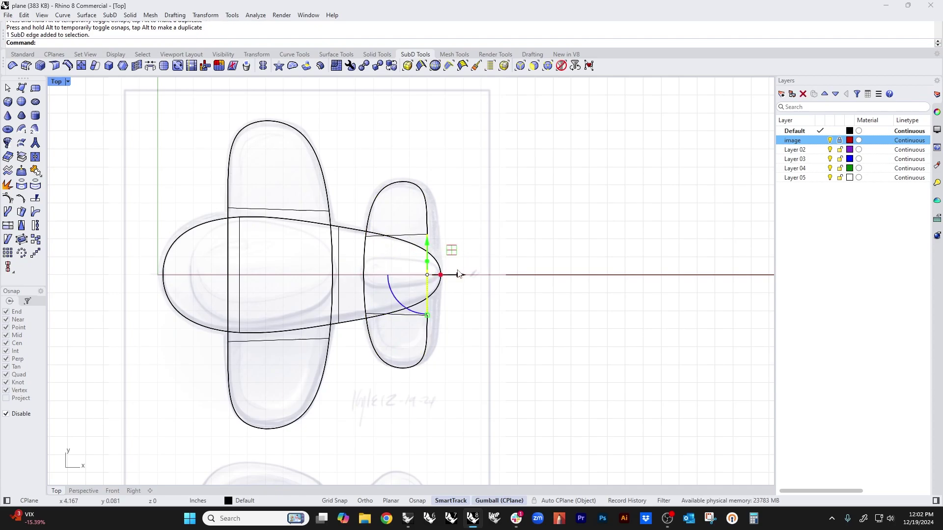
pyautogui.moveTo(432, 275)
pyautogui.mouseDown()
pyautogui.moveTo(466, 275)
pyautogui.moveTo(440, 276)
pyautogui.mouseUp()
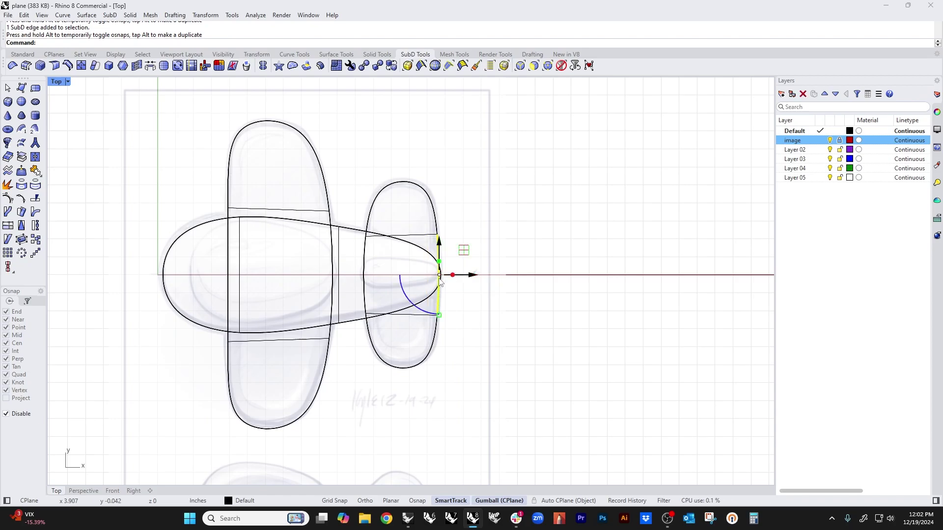
pyautogui.click(491, 351)
# - Select both inner cross edges of the tail wing and scale them apart, away from the fuselage centerline
pyautogui.keyDown('ctrl'); pyautogui.keyDown('shift'); pyautogui.click(418, 315); pyautogui.keyUp('shift'); pyautogui.keyUp('ctrl')
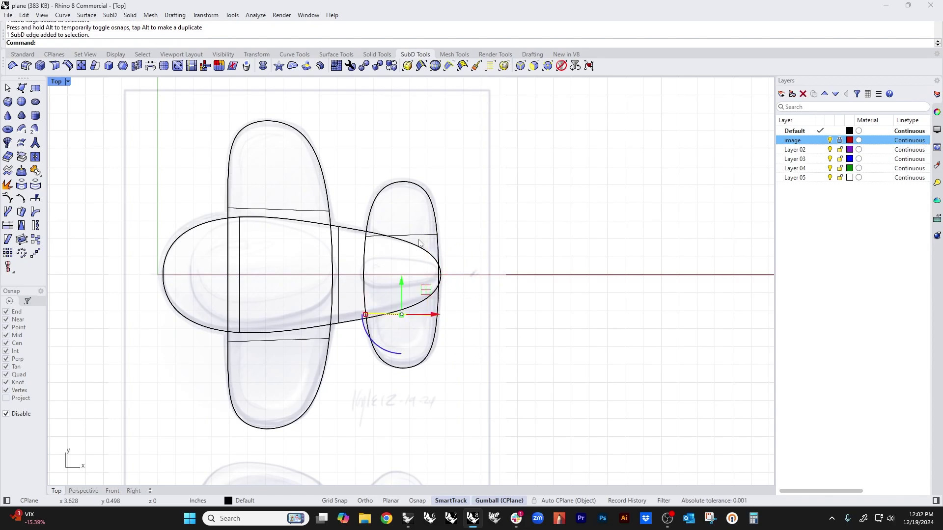
pyautogui.keyDown('ctrl'); pyautogui.keyDown('shift'); pyautogui.click(415, 235); pyautogui.keyUp('shift'); pyautogui.keyUp('ctrl')
pyautogui.moveTo(402, 313); pyautogui.dragTo(395, 327)
pyautogui.press('Escape')
# - Shift the tail wing's center trailing edge slightly forward along the X axis
pyautogui.click(439, 308)
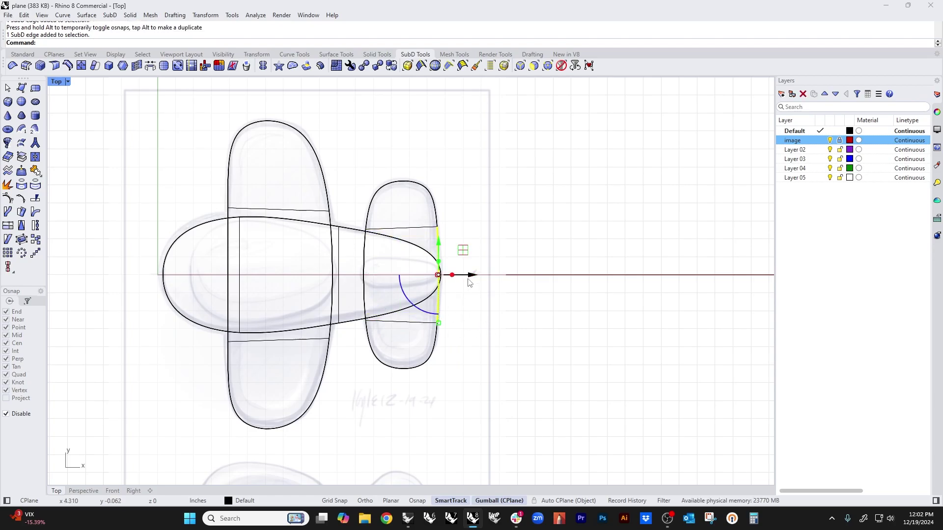
pyautogui.moveTo(438, 274)
pyautogui.mouseDown()
pyautogui.moveTo(472, 275)
pyautogui.moveTo(435, 277)
pyautogui.mouseUp()
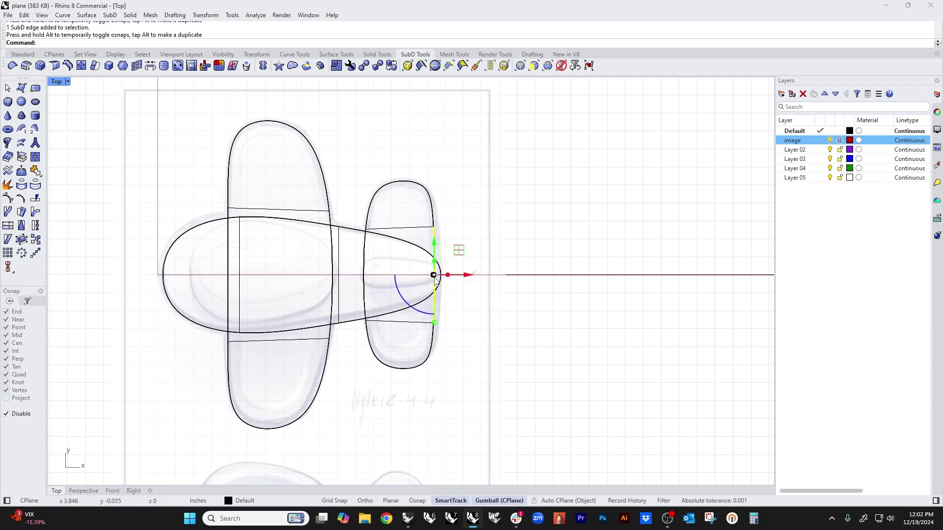
pyautogui.click(472, 339)
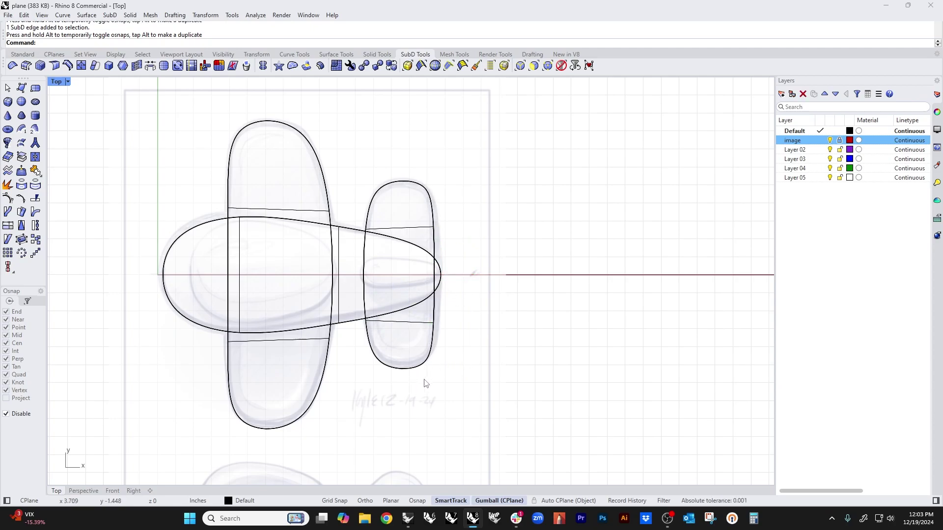
# - Scale the two rear tip vertices of the tail wing slightly inward toward the centerline
pyautogui.click(421, 366)
pyautogui.keyDown('shift'); pyautogui.click(420, 184); pyautogui.keyUp('shift')
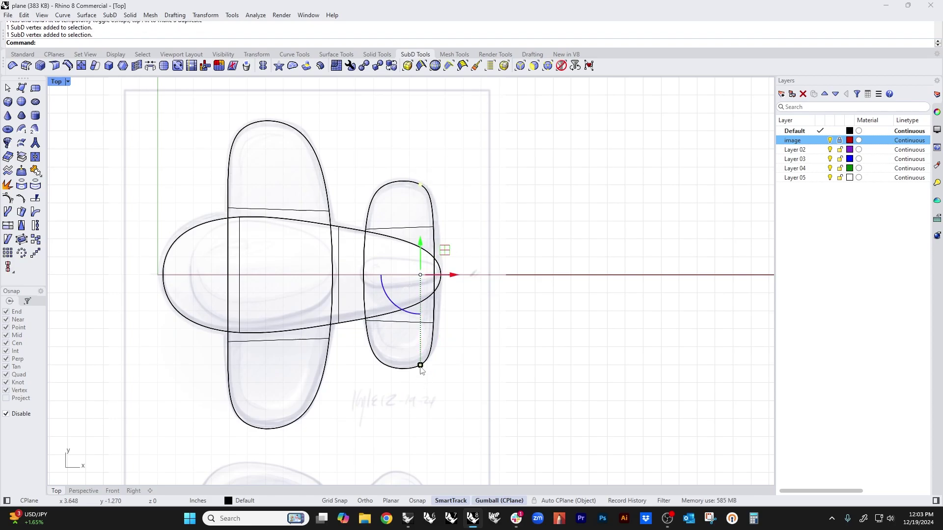
pyautogui.moveTo(420, 366); pyautogui.dragTo(421, 361)
pyautogui.press('Escape')
# - Create a SubD plane for the cockpit, centered at 0, with its corner on the sketched canopy's widest area
pyautogui.moveTo(467, 341); pyautogui.dragTo(529, 341, button='right')
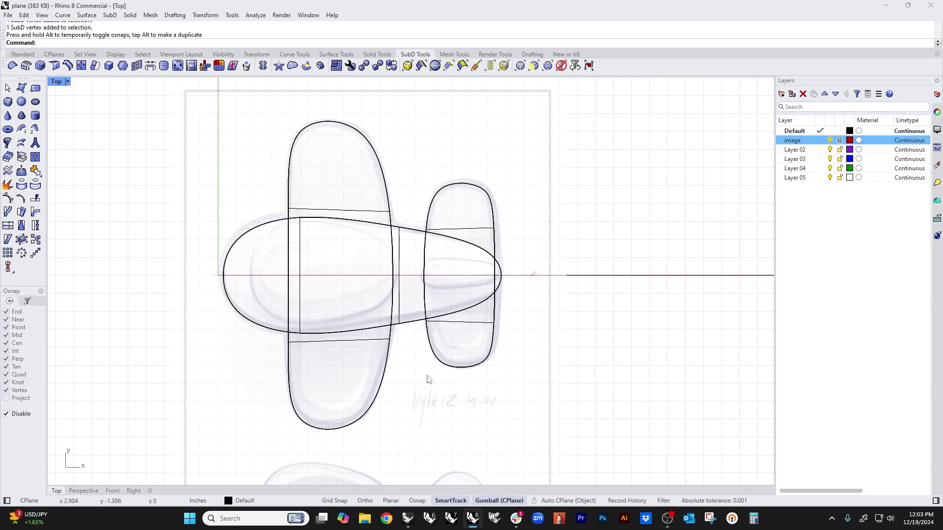
pyautogui.scroll(3, 337, 288)
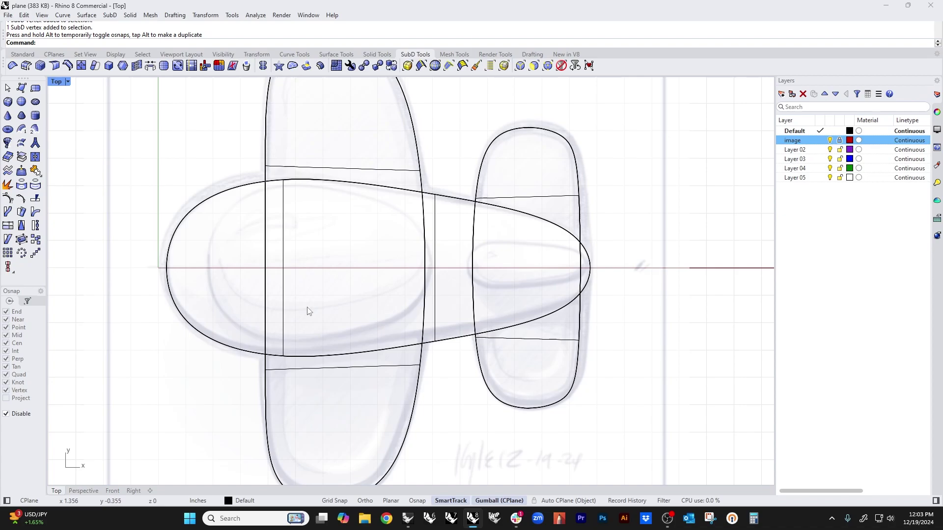
pyautogui.click(36, 92)
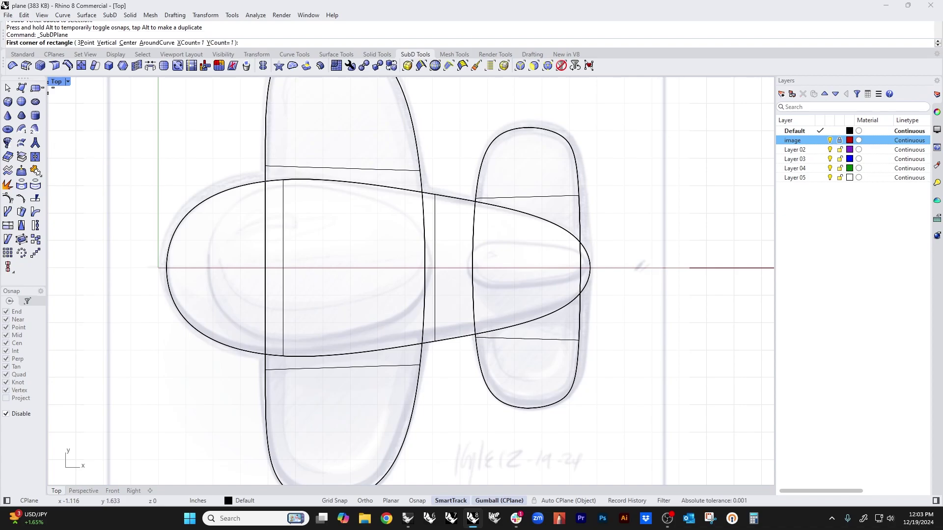
pyautogui.click(125, 43)
pyautogui.write('0')
pyautogui.press('Return')
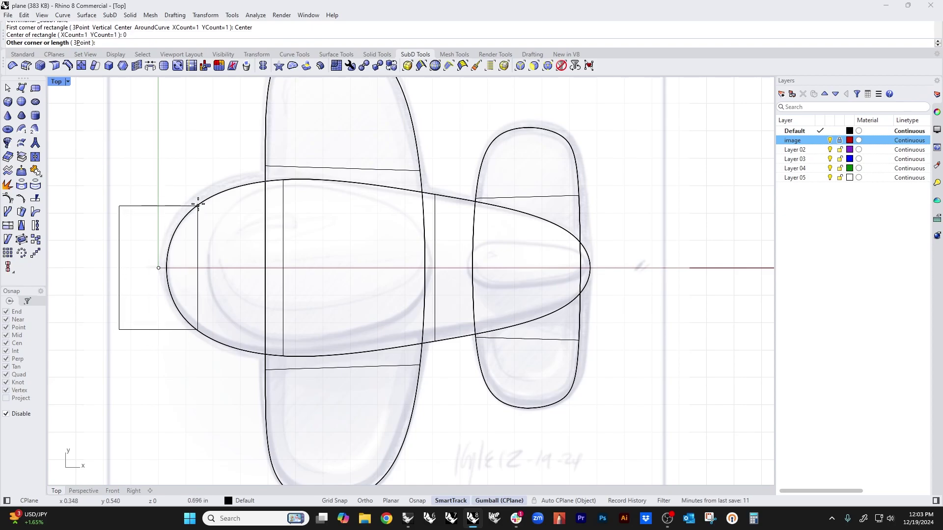
pyautogui.click(285, 186)
# - Switch the SubDs to flat display, then move the cockpit plane's front edge back to the canopy outline and shorten it
pyautogui.scroll(-3, 269, 244)
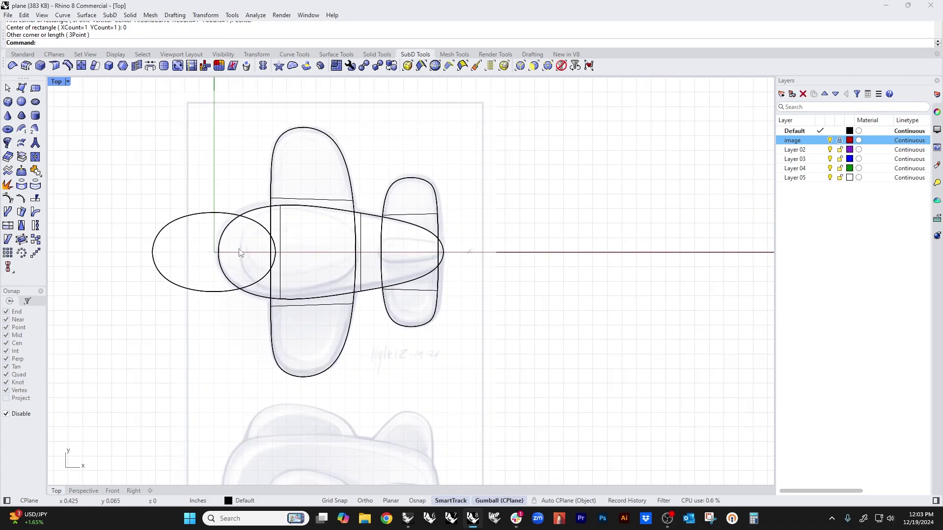
pyautogui.press('Tab')
pyautogui.scroll(2, 220, 259)
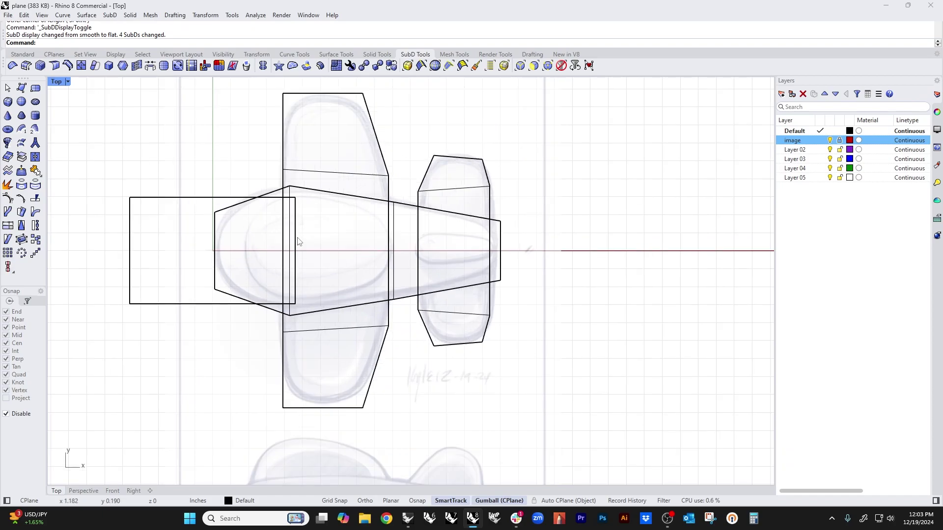
pyautogui.keyDown('ctrl'); pyautogui.keyDown('shift'); pyautogui.moveTo(98, 169); pyautogui.dragTo(182, 377); pyautogui.keyUp('shift'); pyautogui.keyUp('ctrl')
pyautogui.moveTo(165, 252); pyautogui.dragTo(246, 256)
pyautogui.moveTo(248, 303); pyautogui.dragTo(250, 286)
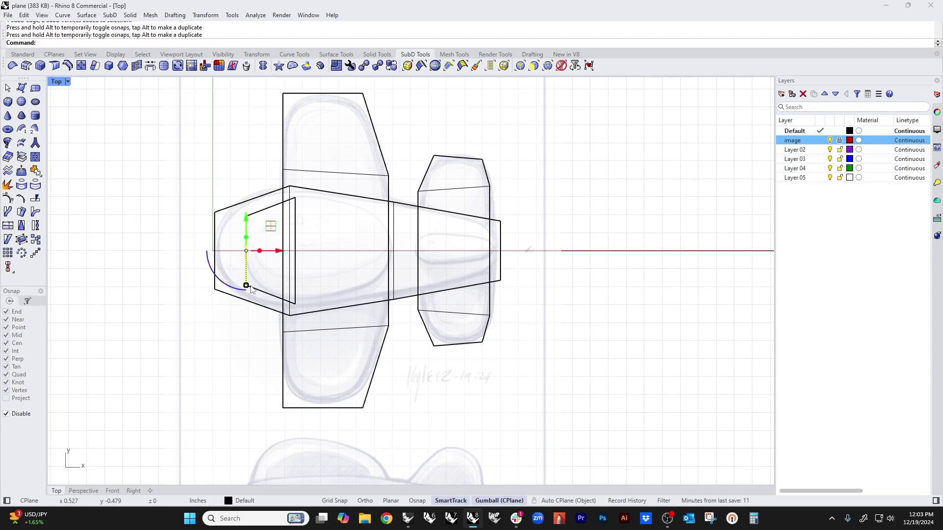
pyautogui.click(323, 283)
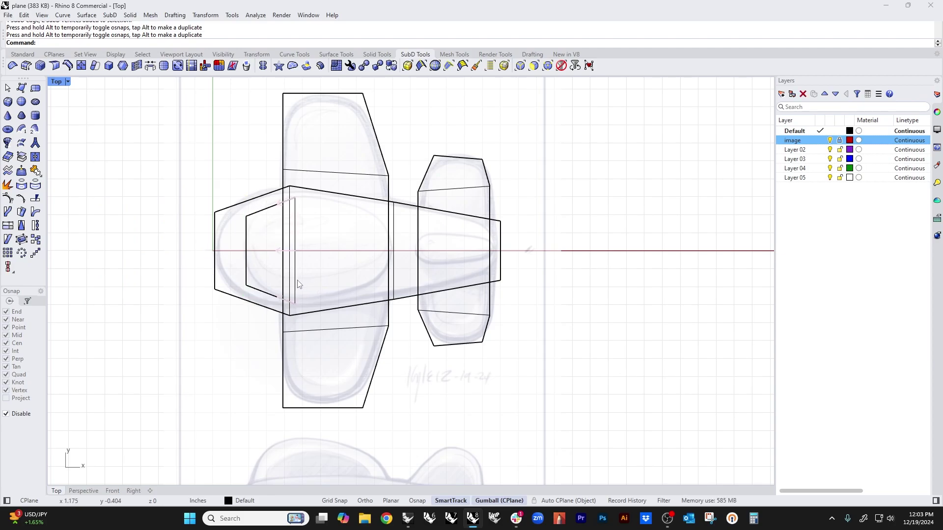
# - Extrude the cockpit's rear edge back to the canopy's end, scale it narrower, and restore the smooth SubD display
pyautogui.click(296, 281)
pyautogui.moveTo(309, 252); pyautogui.dragTo(391, 256)
pyautogui.moveTo(391, 304); pyautogui.dragTo(391, 279)
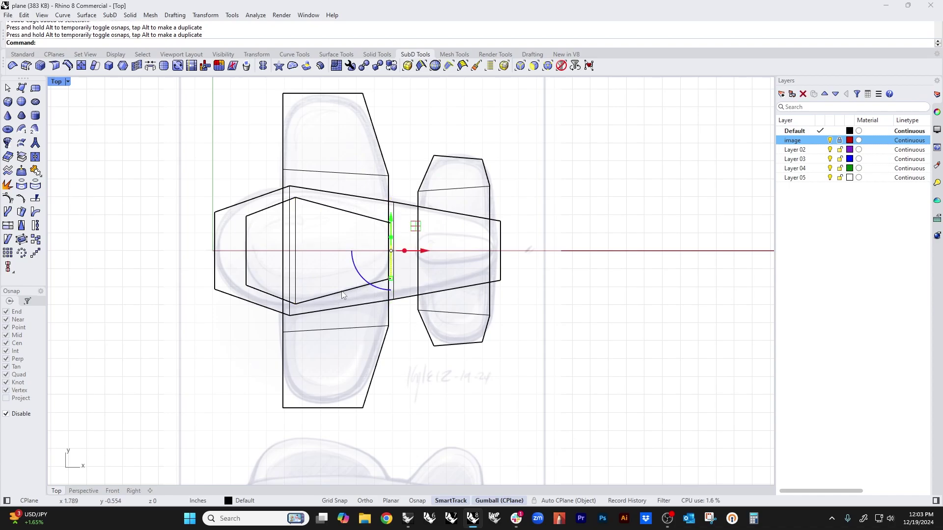
pyautogui.press('Tab')
pyautogui.click(416, 382)
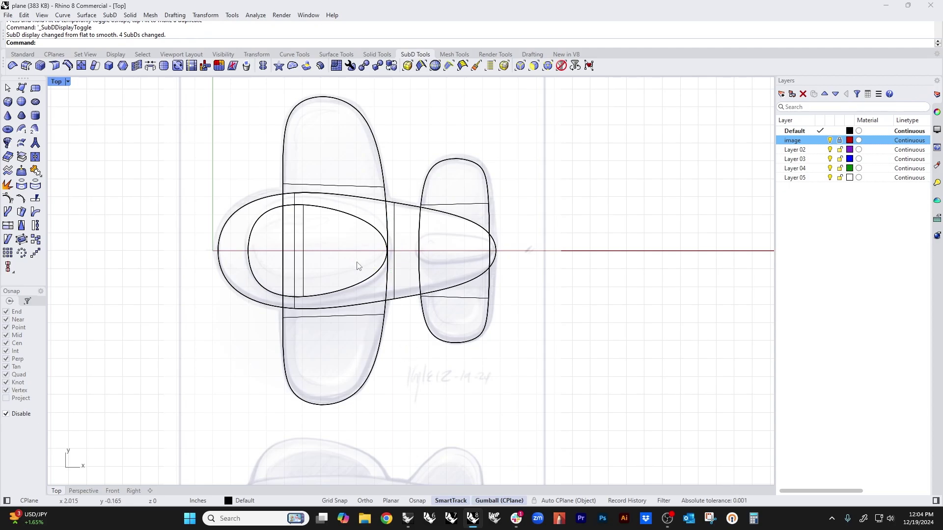
# - Scale the whole cockpit SubD slightly wider across the fuselage to match the sketch
pyautogui.scroll(3, 357, 265)
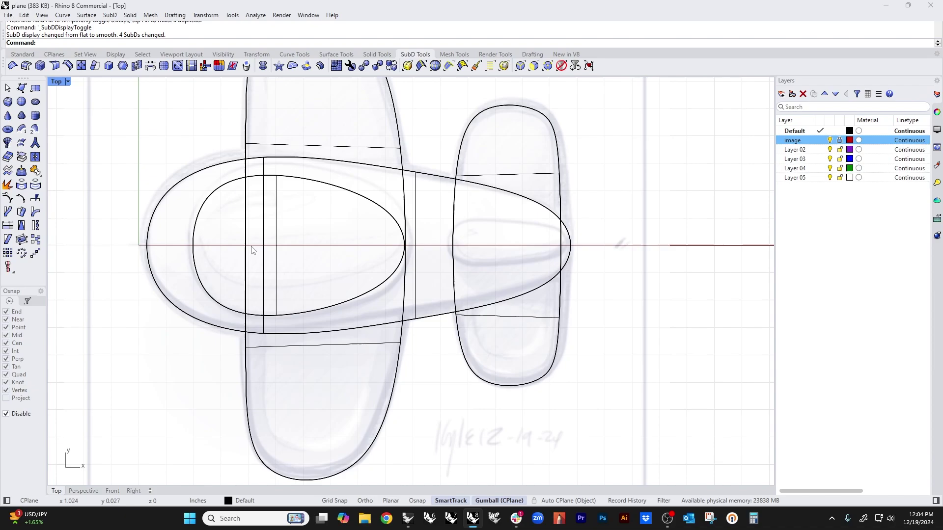
pyautogui.click(193, 237)
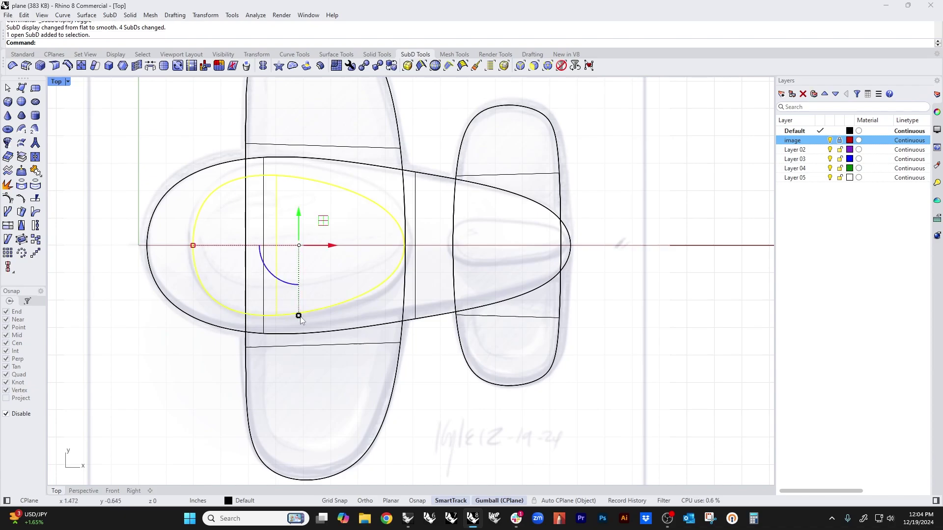
pyautogui.moveTo(299, 315); pyautogui.dragTo(299, 319)
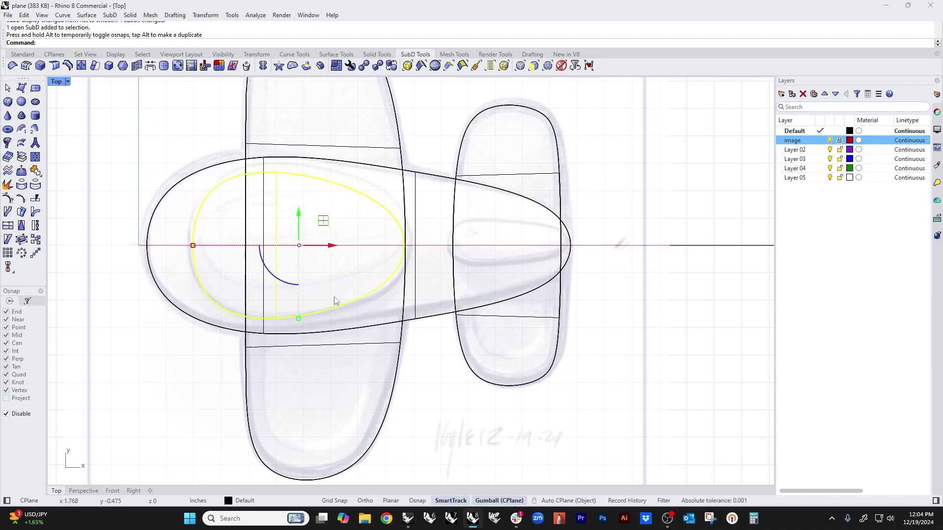
pyautogui.click(349, 233)
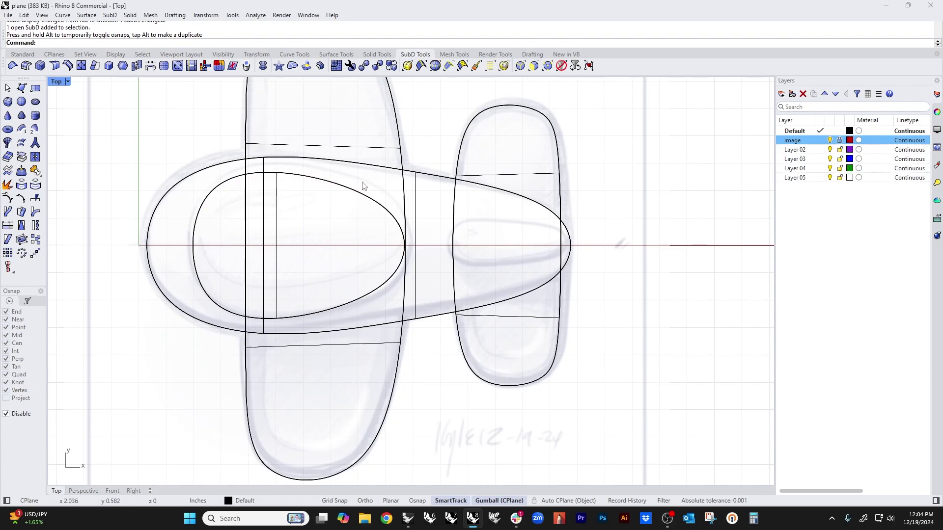
# - Move the cockpit SubD's rear edge slightly rearward along the X axis
pyautogui.moveTo(363, 182); pyautogui.dragTo(366, 267)
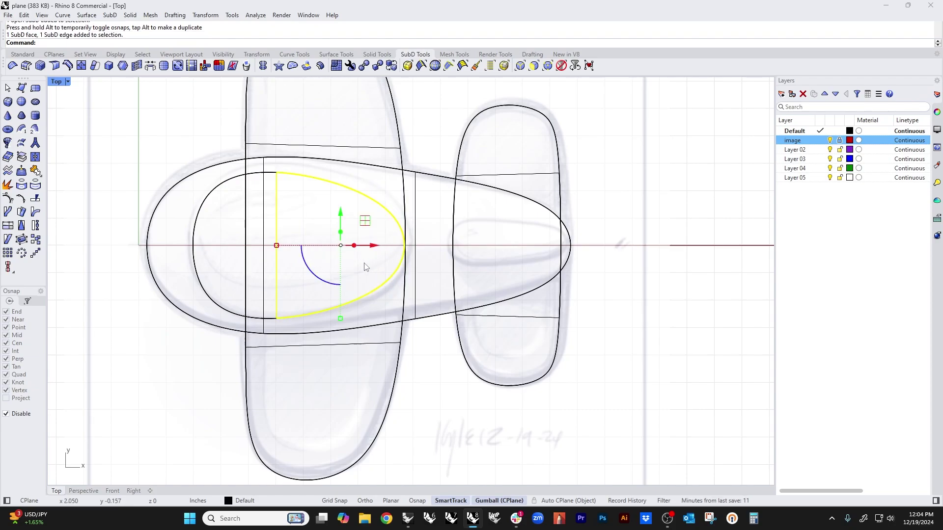
pyautogui.click(388, 276)
pyautogui.click(400, 269)
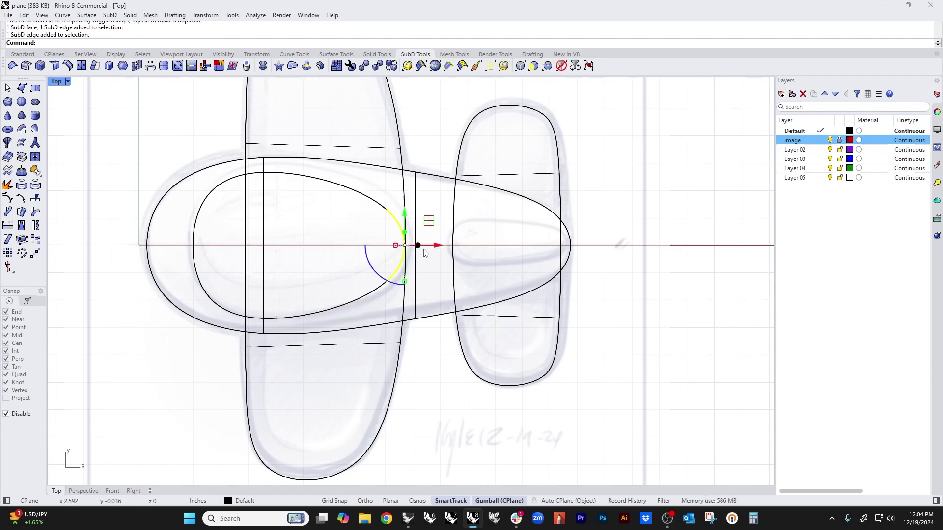
pyautogui.moveTo(439, 248); pyautogui.dragTo(454, 248)
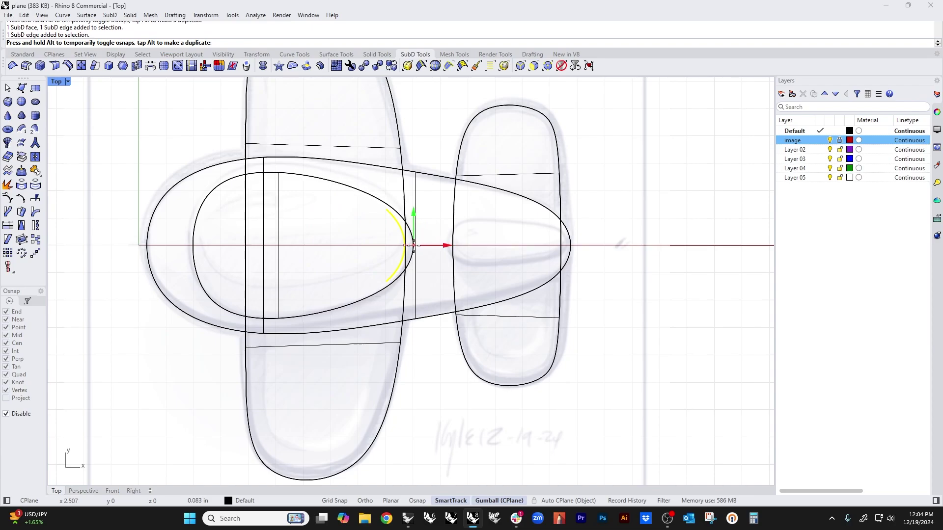
pyautogui.click(448, 391)
# - Create a narrow SubD plane for the vertical tail fin, centered at 0, with its corner on the sketched fin's front edge
pyautogui.scroll(-2, 280, 293)
pyautogui.moveTo(280, 293); pyautogui.dragTo(284, 290, button='right')
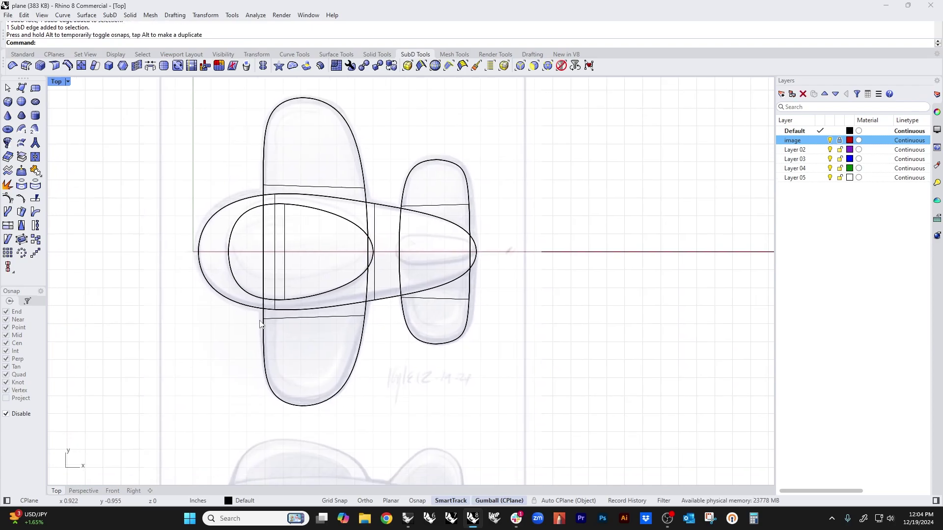
pyautogui.scroll(3, 469, 237)
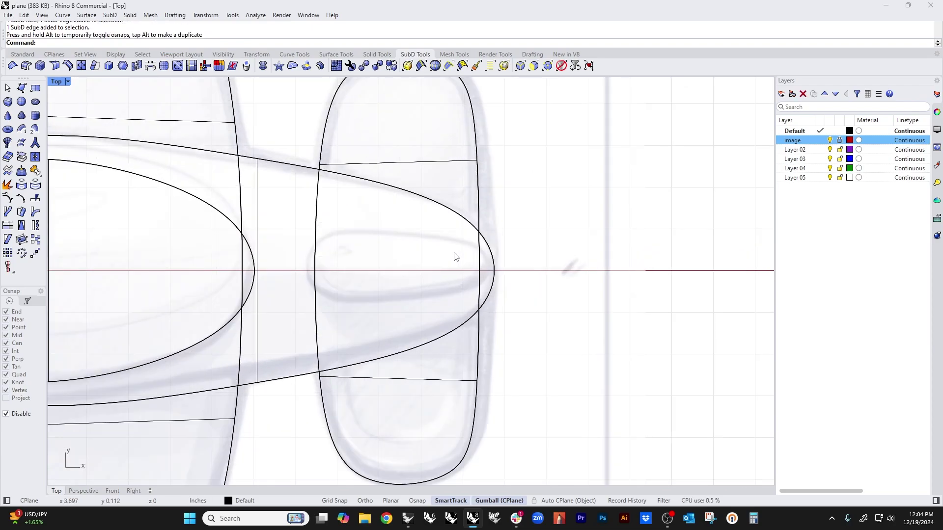
pyautogui.scroll(-2, 506, 275)
pyautogui.click(35, 88)
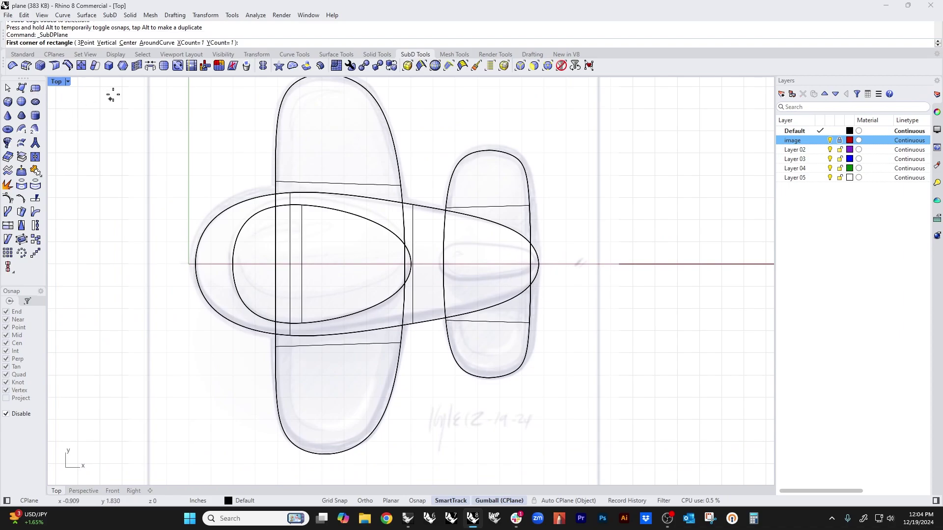
pyautogui.click(127, 44)
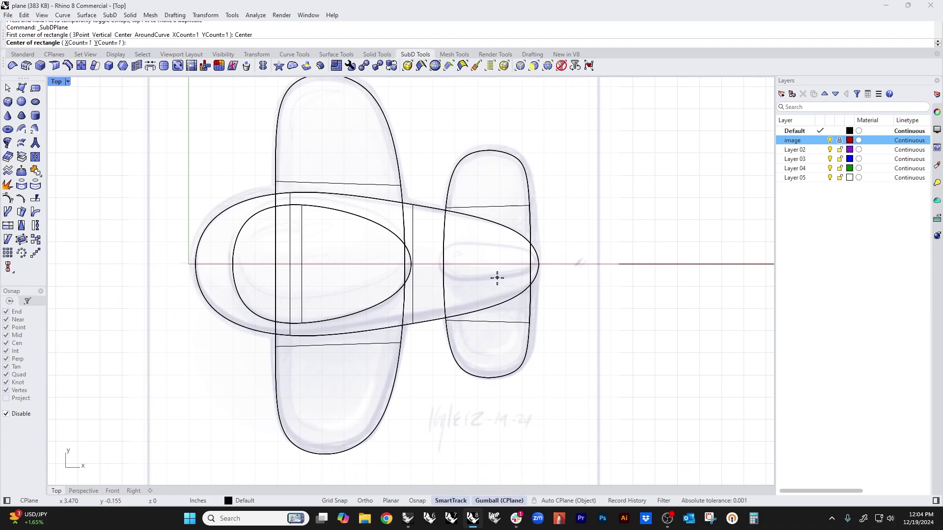
pyautogui.write('0')
pyautogui.press('Return')
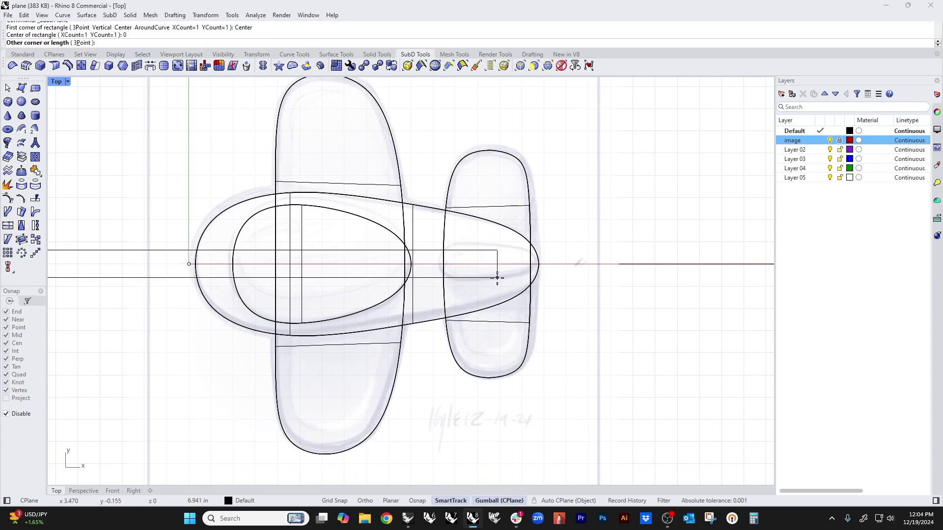
pyautogui.click(458, 243)
pyautogui.scroll(-3, 455, 257)
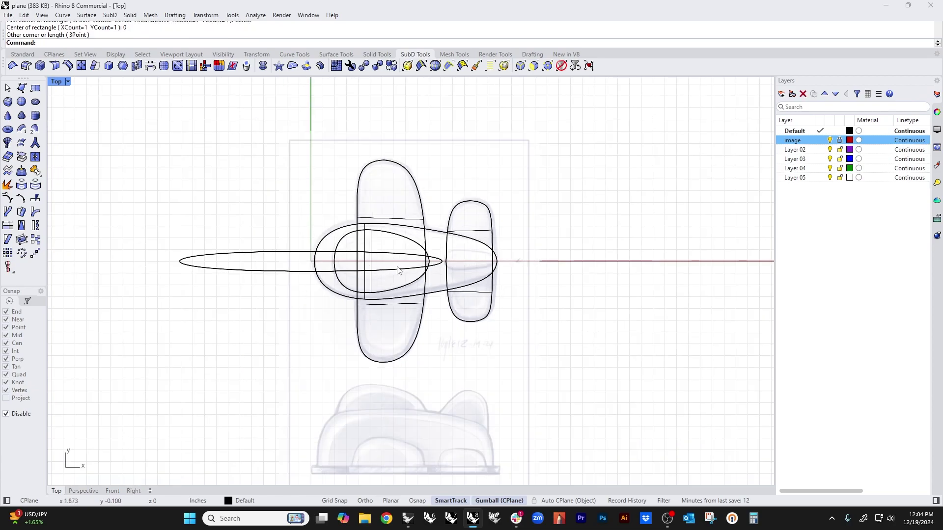
# - Switch the SubDs to flat display and move the tail fin plane rearward along X toward the sketched fin's rear end
pyautogui.press('Tab')
pyautogui.scroll(1, 379, 274)
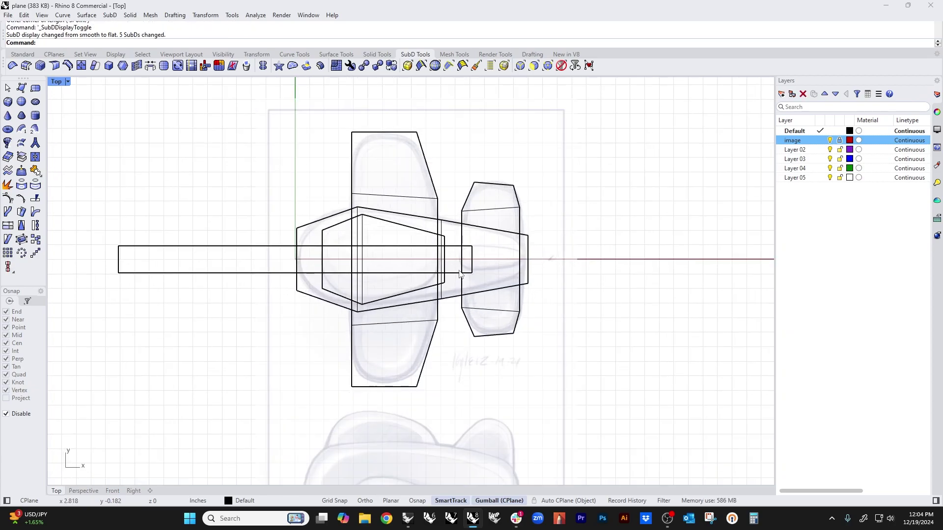
pyautogui.click(460, 273)
pyautogui.scroll(4, 464, 273)
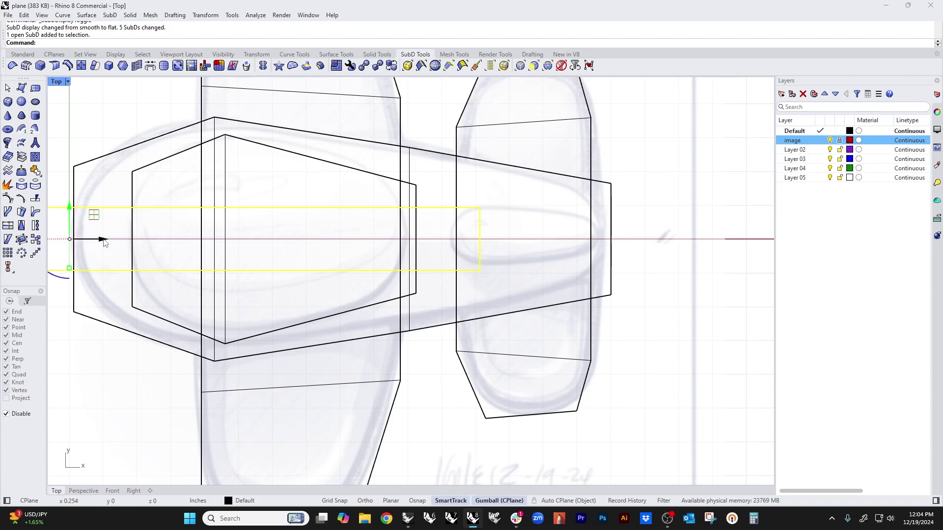
pyautogui.moveTo(104, 240); pyautogui.dragTo(231, 328)
# - Move the fin plane's front edge rearward along X to the front of the sketched tail fin
pyautogui.scroll(-6, 269, 266)
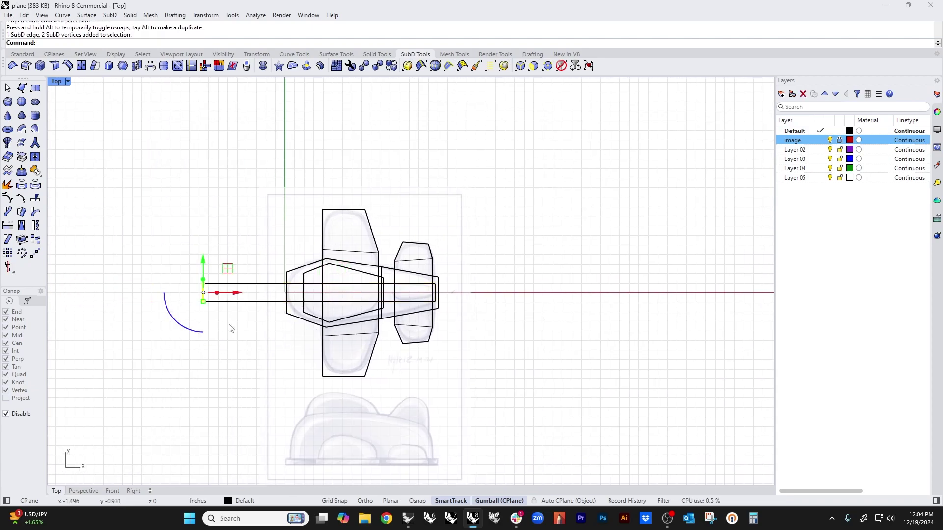
pyautogui.moveTo(236, 294); pyautogui.dragTo(427, 295)
pyautogui.scroll(6, 427, 295)
pyautogui.scroll(3, 393, 295)
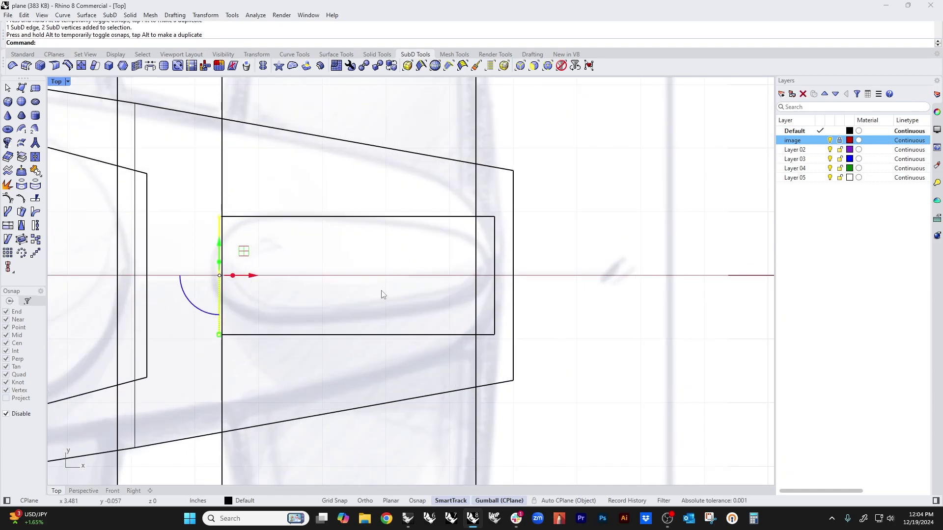
# - Scale the fin's rear edge narrower to taper it, and check the taper in smooth display before returning to flat
pyautogui.click(582, 274)
pyautogui.keyDown('ctrl'); pyautogui.keyDown('shift'); pyautogui.click(494, 305); pyautogui.keyUp('shift'); pyautogui.keyUp('ctrl')
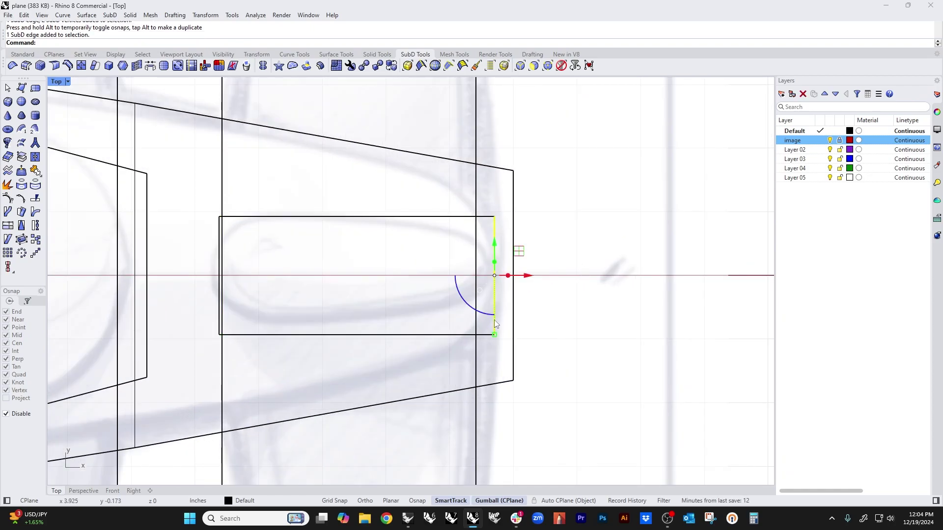
pyautogui.moveTo(494, 336); pyautogui.dragTo(491, 309)
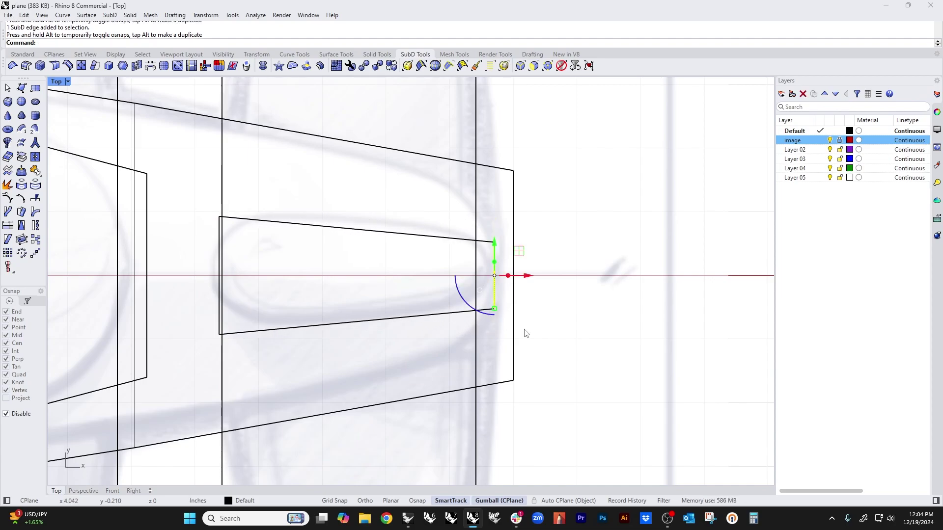
pyautogui.press('Tab')
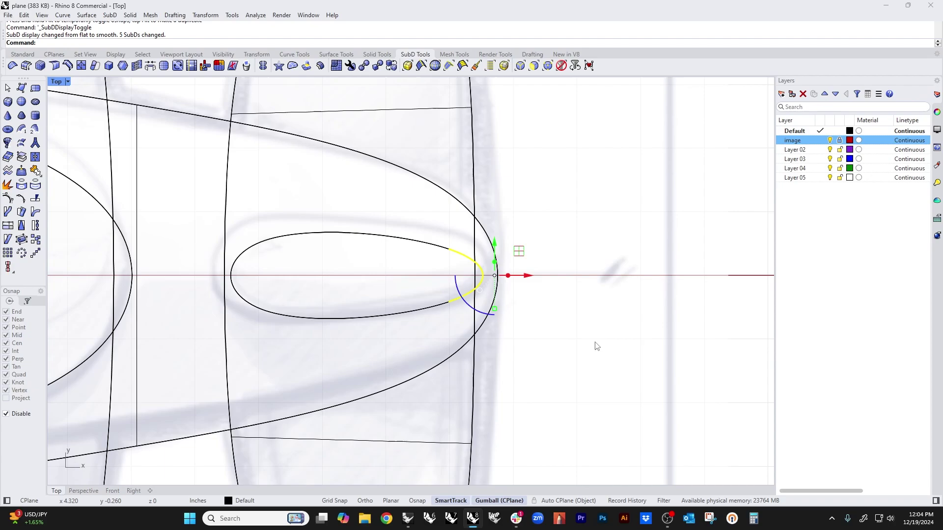
pyautogui.press('Tab')
pyautogui.click(649, 362)
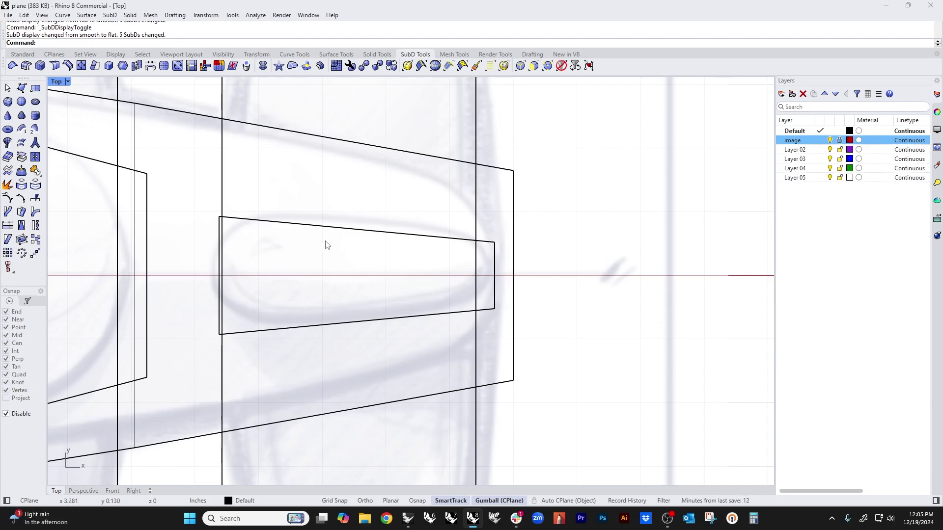
# - Insert an edge across the tail fin, parallel to its rear edge and slightly forward of the middle
pyautogui.click(68, 66)
pyautogui.click(496, 304)
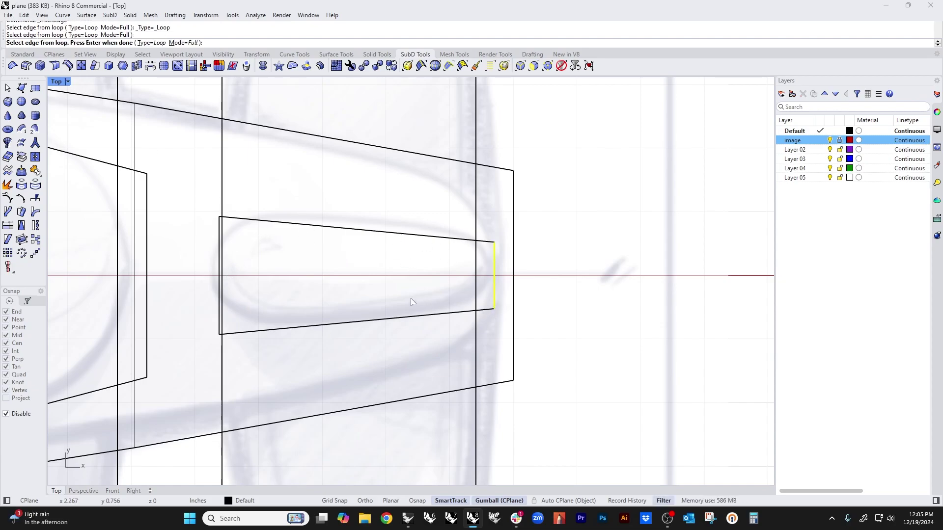
pyautogui.press('Return')
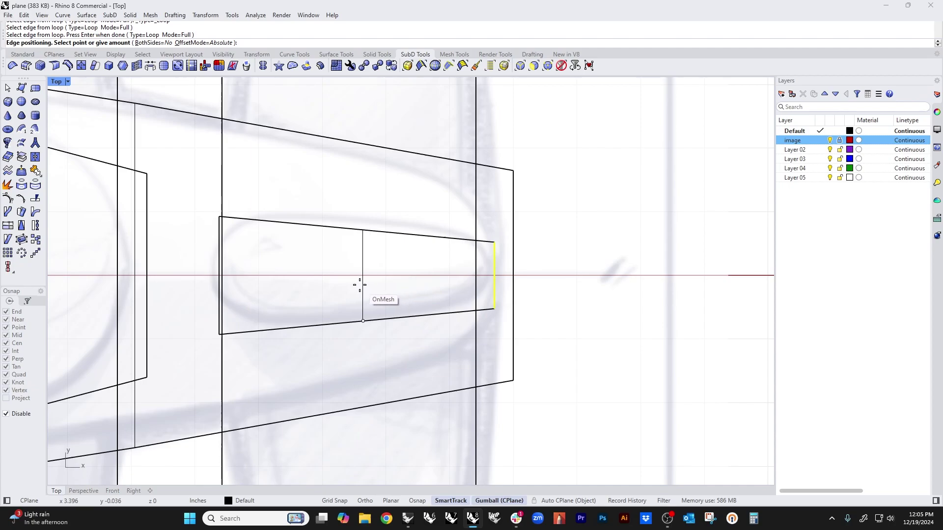
pyautogui.click(331, 284)
pyautogui.click(332, 302)
pyautogui.press('Escape')
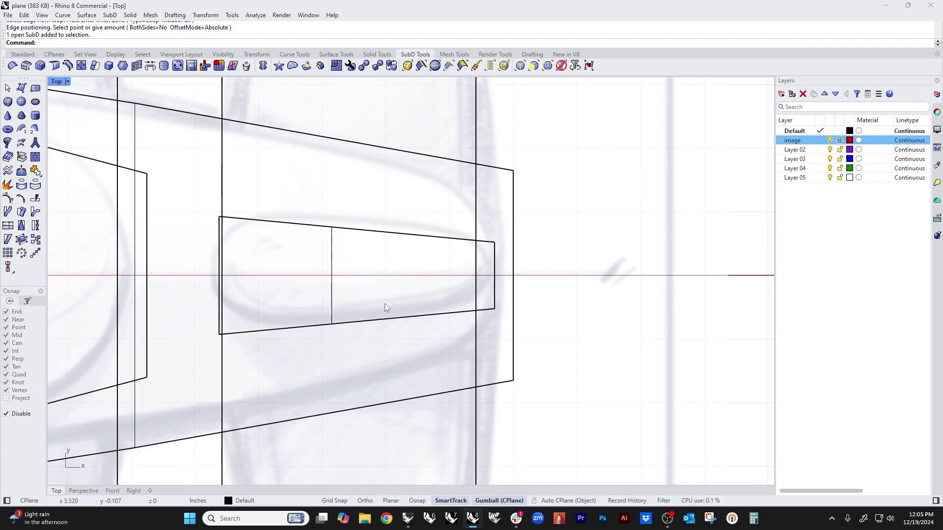
# - Scale the fin's inserted edge across its width to fit the sketch, and restore the smooth SubD display
pyautogui.keyDown('ctrl'); pyautogui.keyDown('shift'); pyautogui.click(333, 310); pyautogui.keyUp('shift'); pyautogui.keyUp('ctrl')
pyautogui.moveTo(333, 327); pyautogui.dragTo(333, 333)
pyautogui.press('Tab')
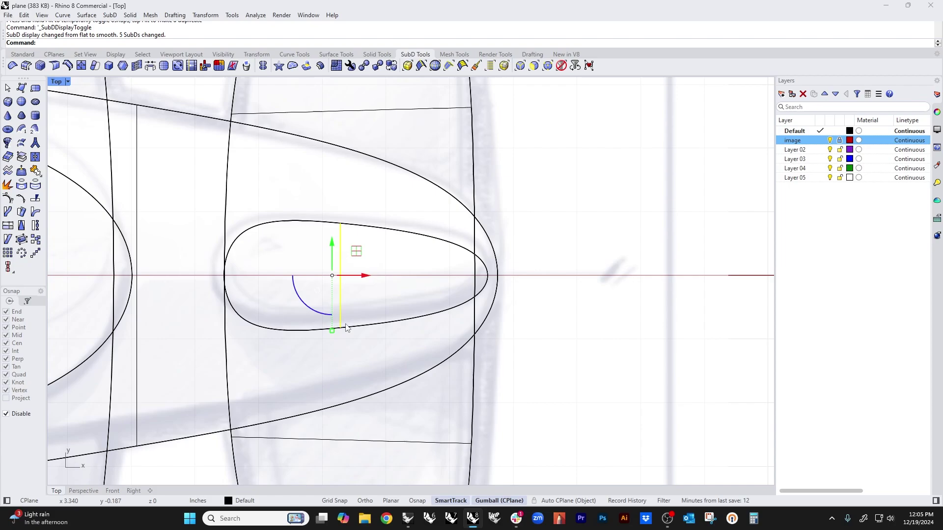
pyautogui.moveTo(333, 331)
pyautogui.mouseDown()
pyautogui.moveTo(332, 357)
pyautogui.moveTo(332, 322)
pyautogui.mouseUp()
pyautogui.click(323, 370)
# - Move the tail fin's front edge slightly forward along X to meet the sketched outline
pyautogui.scroll(6, 230, 282)
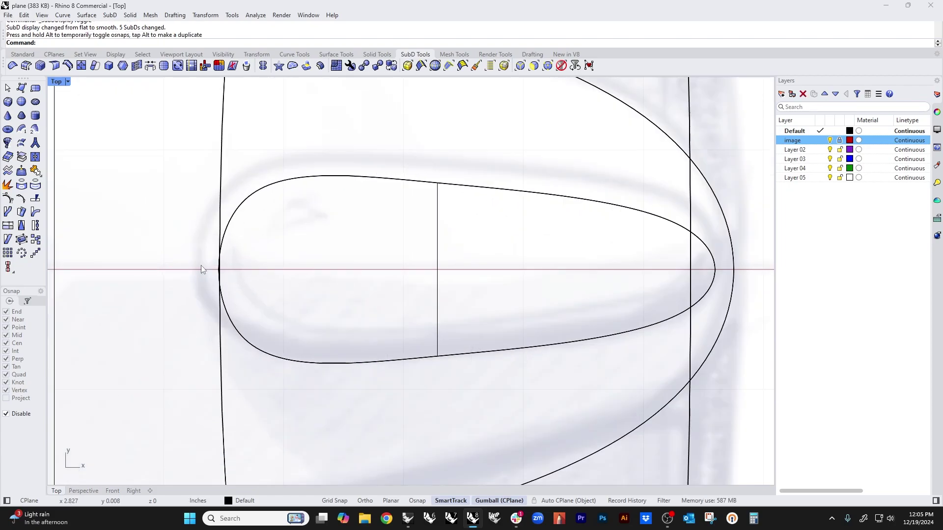
pyautogui.click(228, 303)
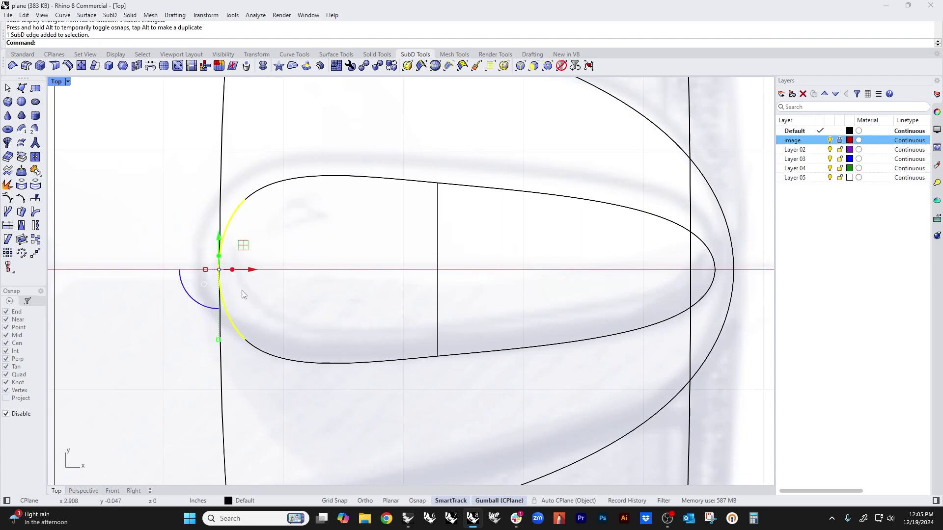
pyautogui.moveTo(220, 270); pyautogui.dragTo(198, 270)
# - Scale the tail fin's rear edge slightly narrower in smooth display
pyautogui.scroll(-6, 326, 381)
pyautogui.moveTo(537, 335); pyautogui.dragTo(407, 320, button='right')
pyautogui.scroll(4, 406, 318)
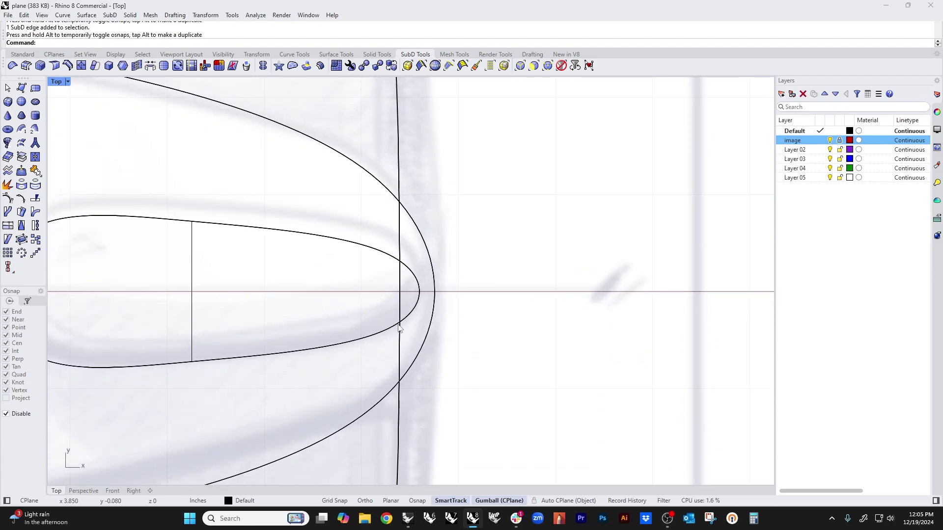
pyautogui.click(410, 327)
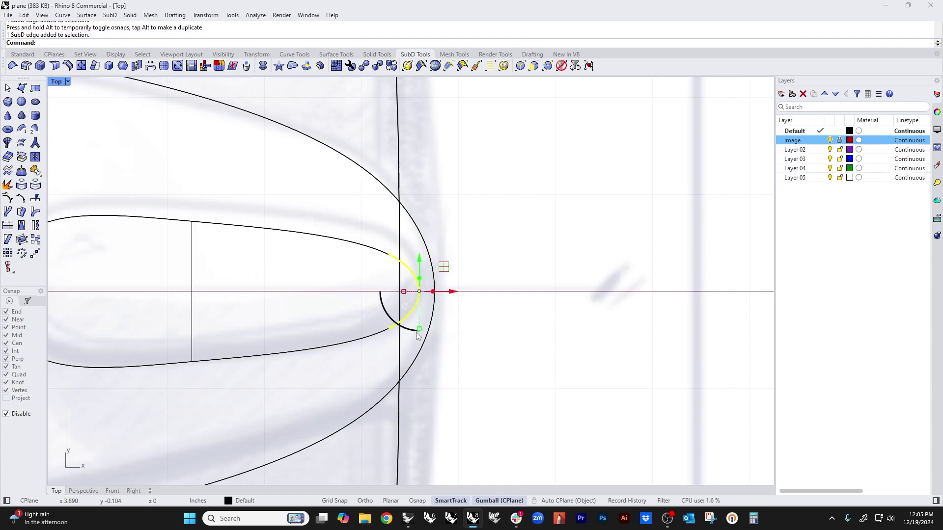
pyautogui.moveTo(419, 328); pyautogui.dragTo(419, 320)
pyautogui.press('Escape')
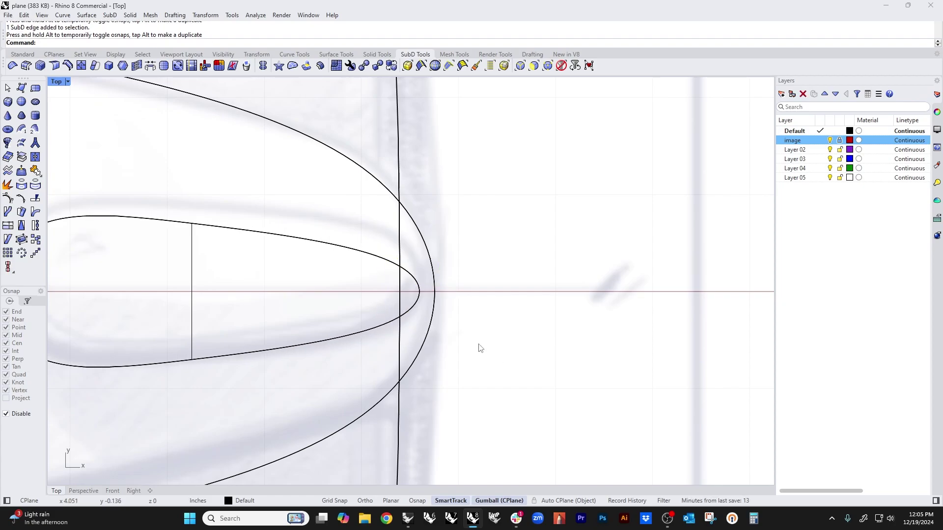
# - Switch to the Perspective view with the construction plane set to World Top
pyautogui.scroll(-8, 568, 331)
pyautogui.moveTo(555, 362); pyautogui.dragTo(514, 355, button='right')
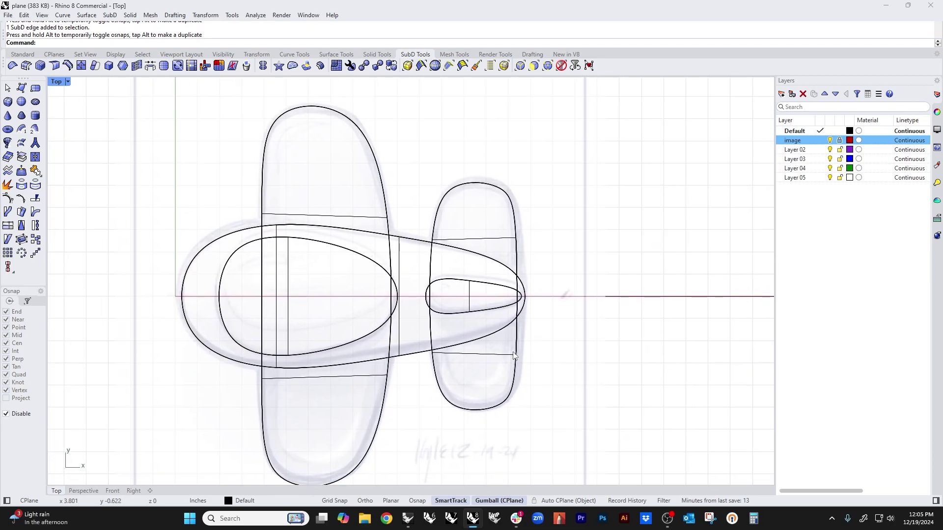
pyautogui.hotkey('ctrl', 'F4')
pyautogui.scroll(5, 365, 344)
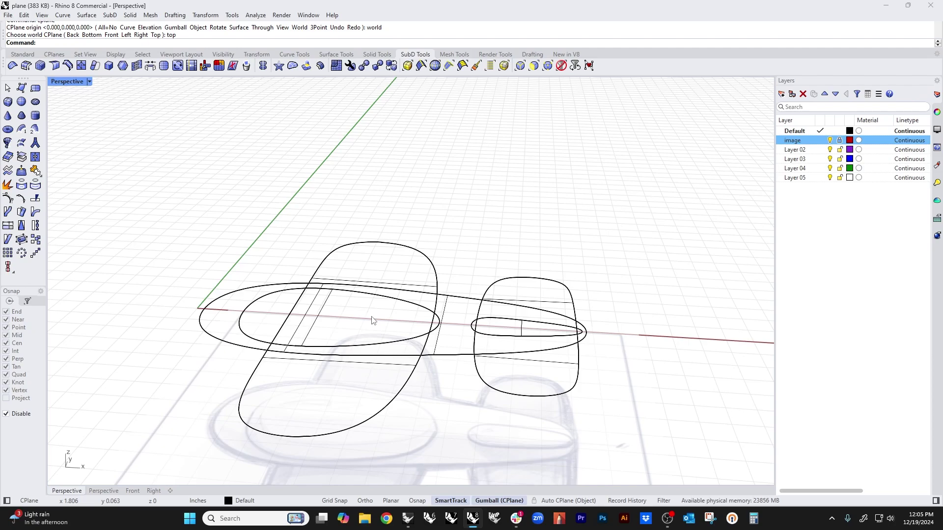
pyautogui.moveTo(373, 320); pyautogui.dragTo(348, 362, button='right')
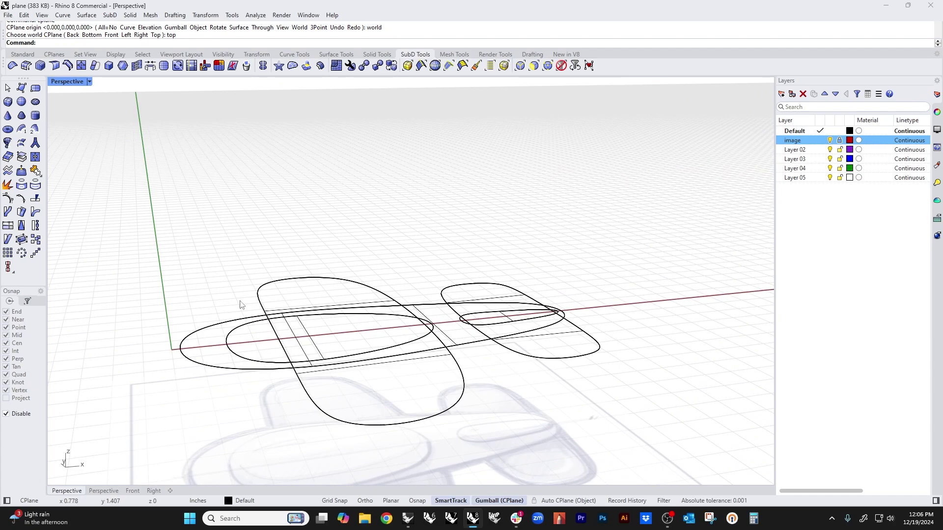
pyautogui.click(130, 16)
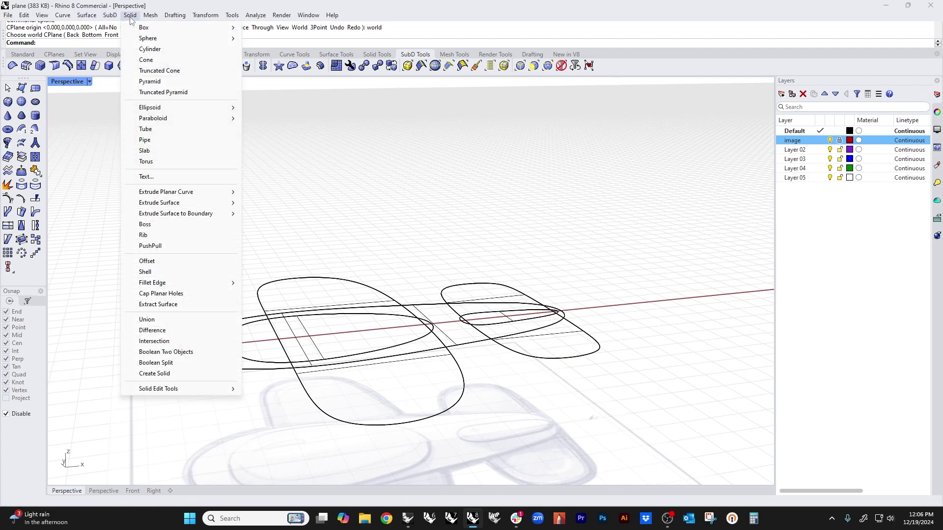
pyautogui.click(174, 261)
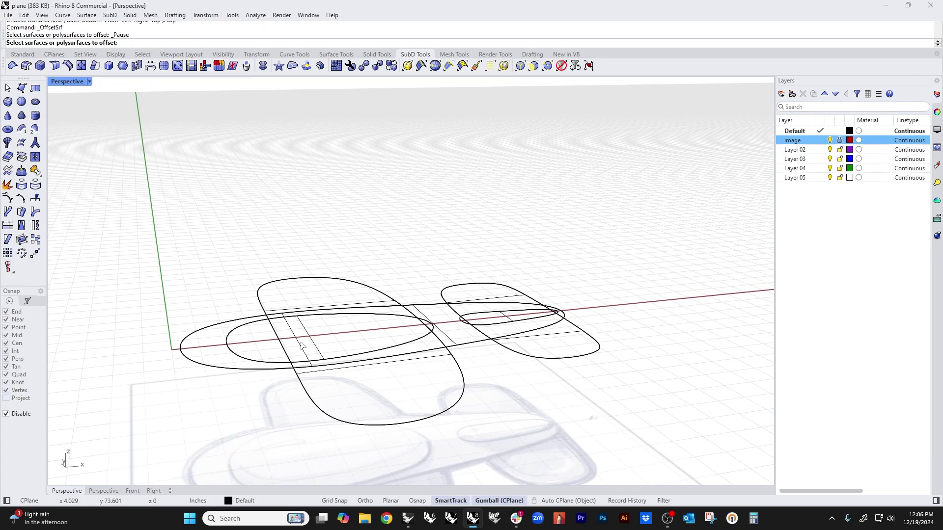
pyautogui.click(315, 346)
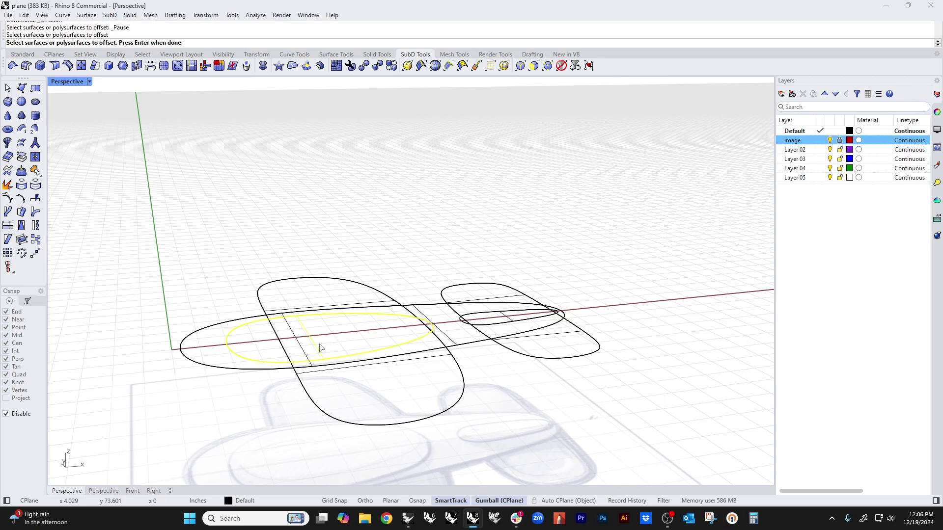
pyautogui.press('Return')
pyautogui.click(200, 365)
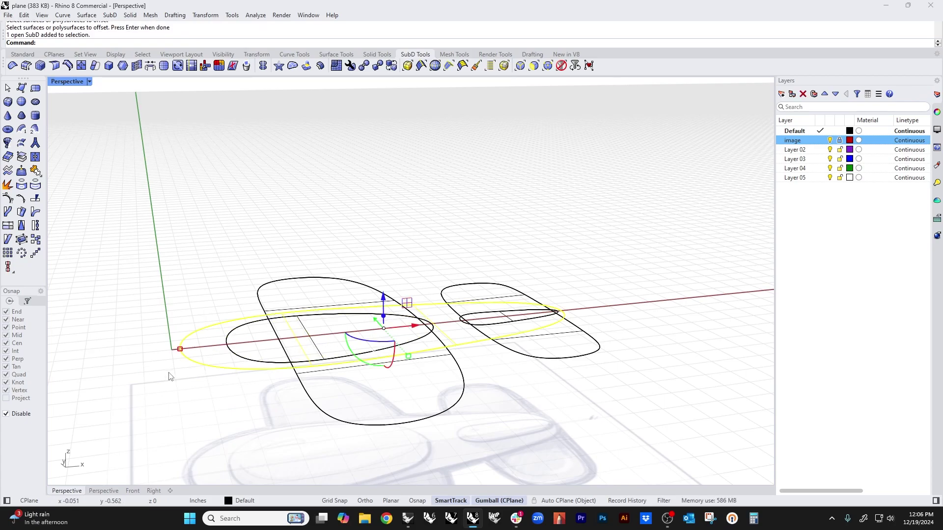
pyautogui.press('Return')
pyautogui.scroll(-5, 191, 235)
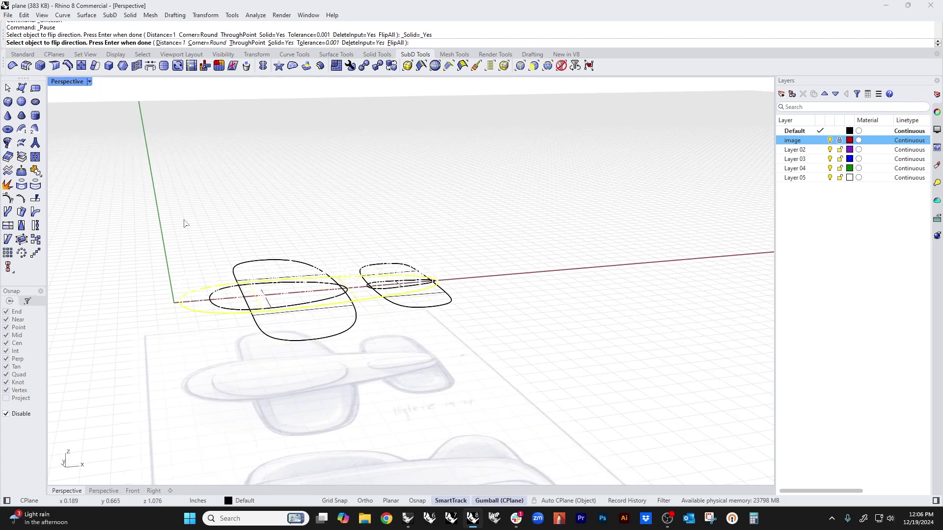
pyautogui.write('f')
pyautogui.press('Return')
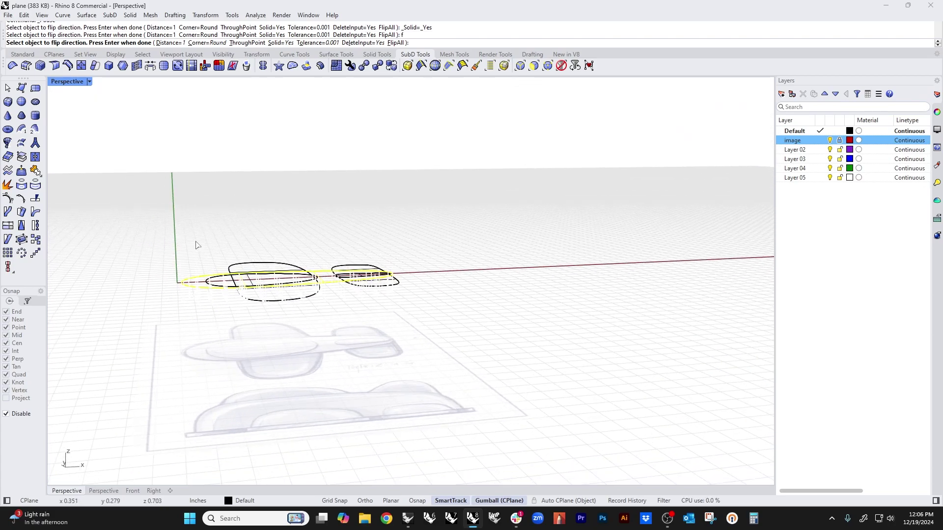
pyautogui.press('Return')
pyautogui.press('Escape')
pyautogui.write('f')
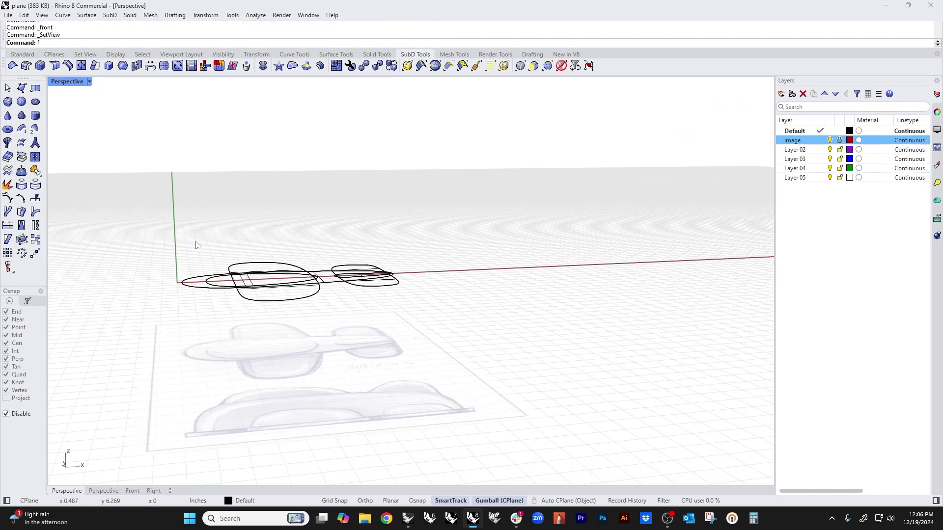
pyautogui.press('Return')
pyautogui.scroll(-10, 216, 222)
pyautogui.moveTo(241, 248); pyautogui.dragTo(278, 341, button='right')
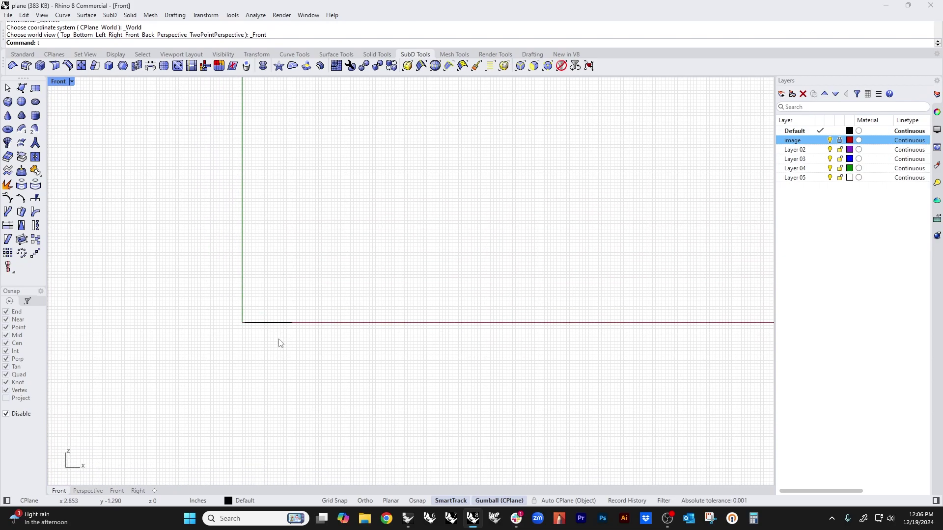
# - In the Top view, measure the fuselage height on the side-view sketch with a temporary linear dimension, and delete the dimension
pyautogui.write('t')
pyautogui.press('Return')
pyautogui.scroll(8, 280, 343)
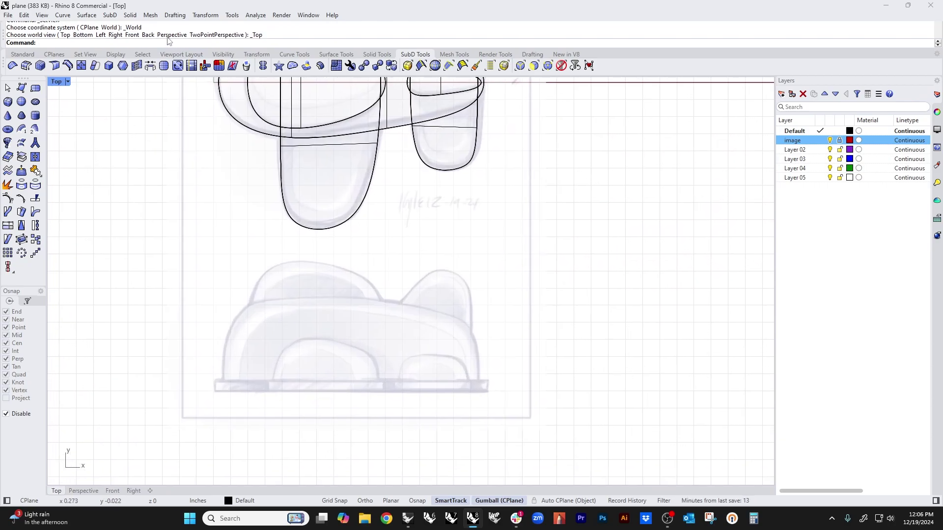
pyautogui.click(175, 15)
pyautogui.click(201, 27)
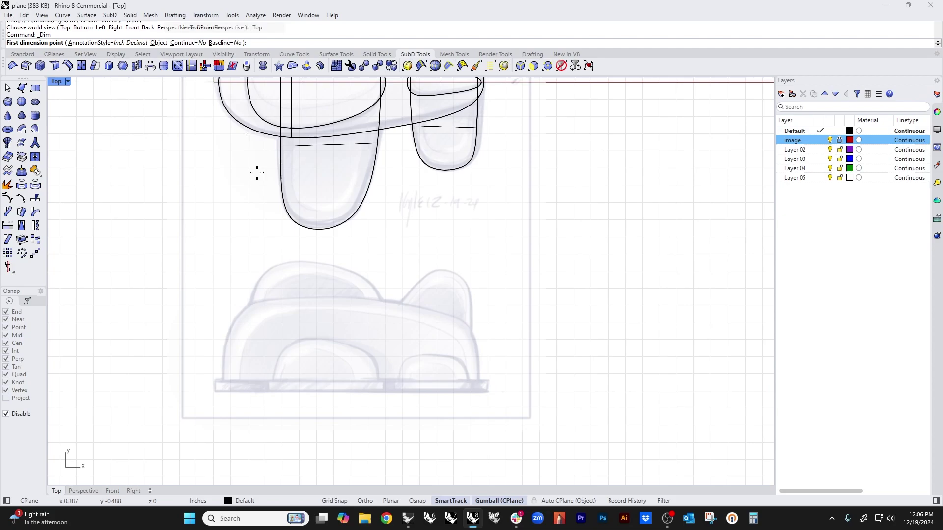
pyautogui.click(304, 298)
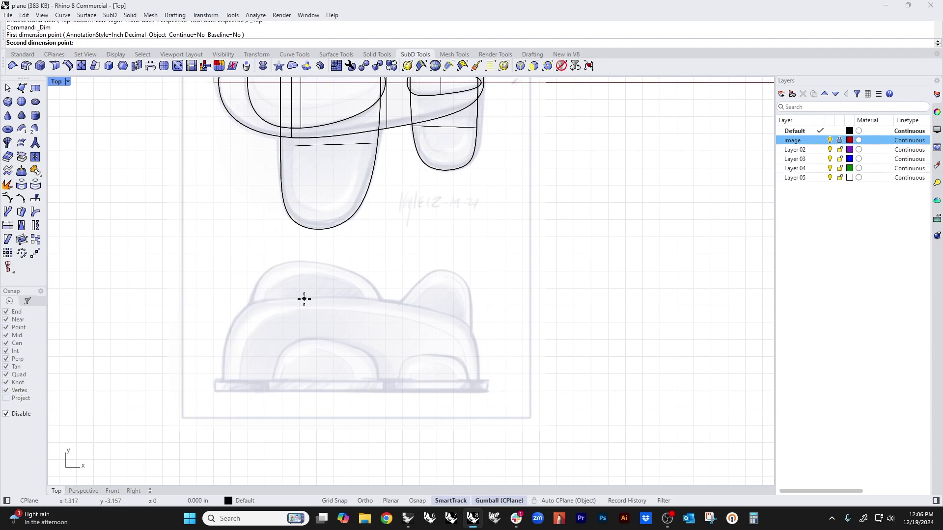
pyautogui.click(304, 381)
pyautogui.scroll(-8, 252, 376)
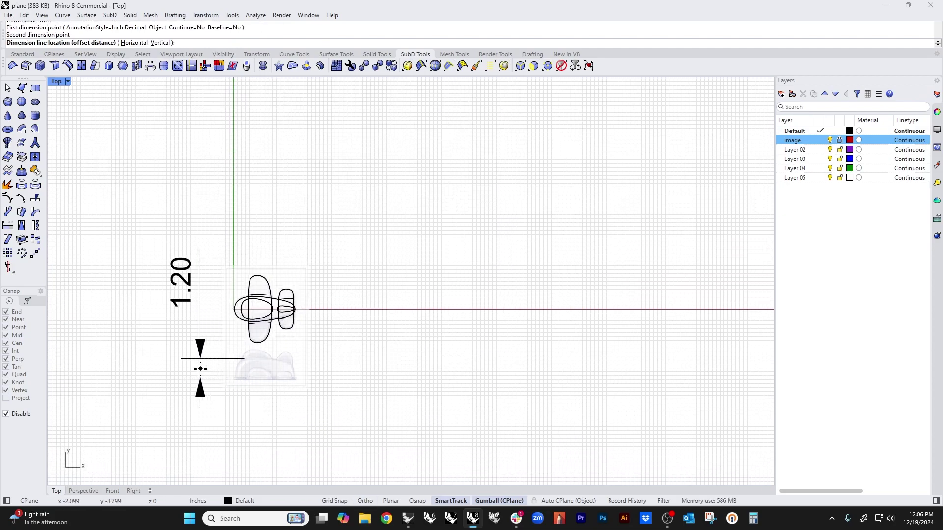
pyautogui.click(197, 347)
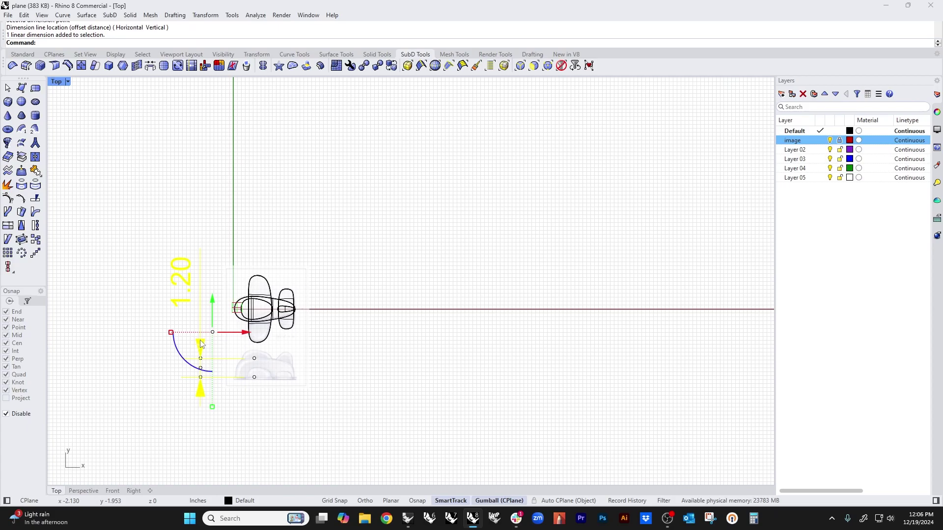
pyautogui.press('Delete')
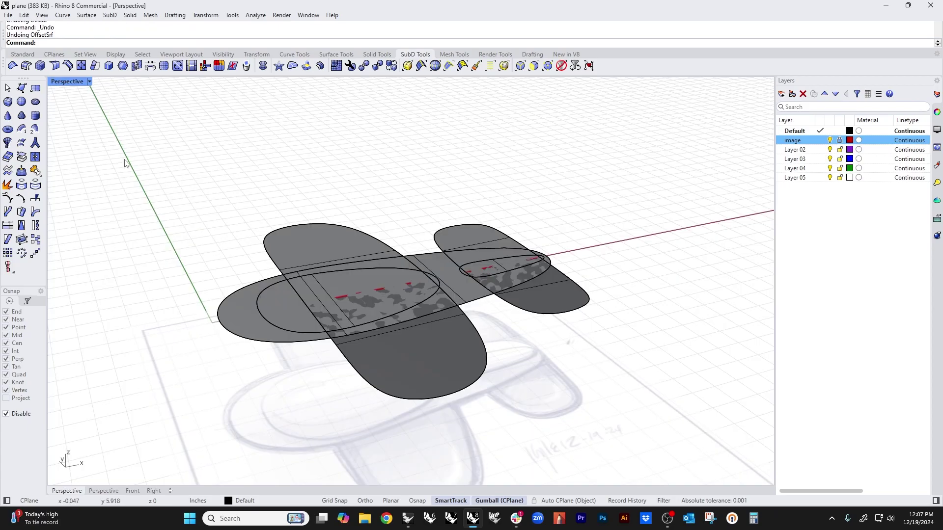
pyautogui.click(112, 16)
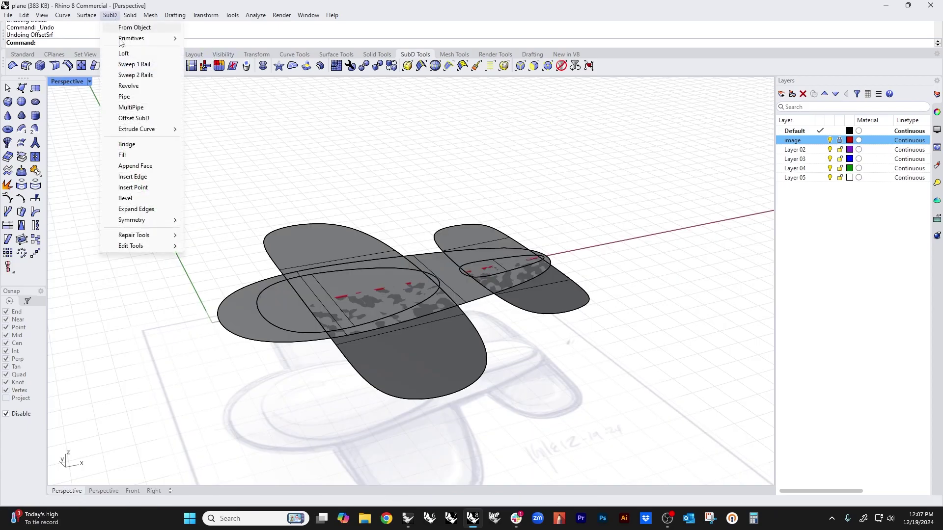
pyautogui.click(139, 121)
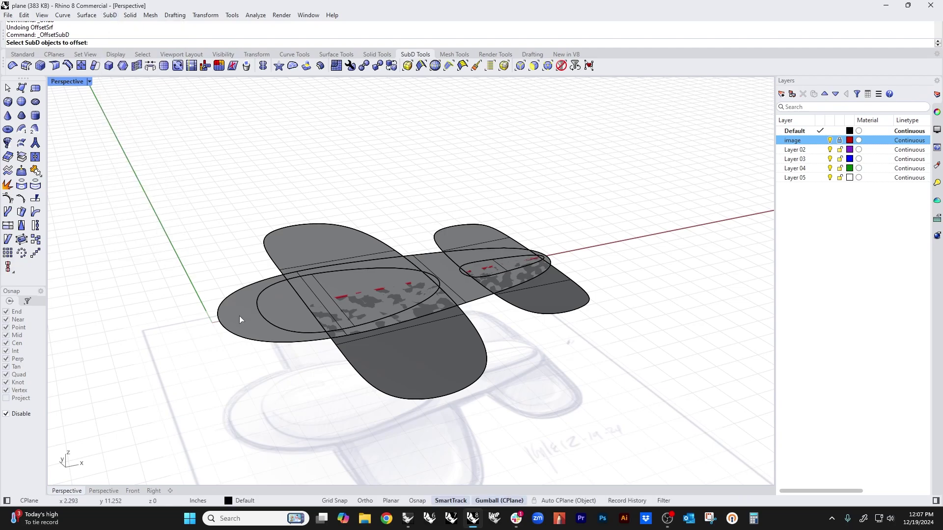
pyautogui.scroll(-3, 206, 282)
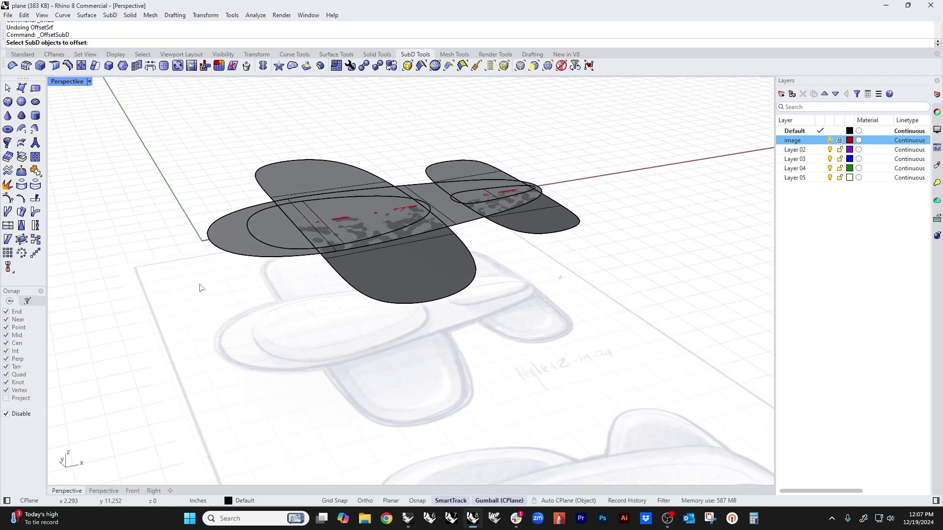
# - In the Top view, measure the fuselage height on the side-view sketch with a temporary linear dimension, and remove that dimension
pyautogui.press('Return')
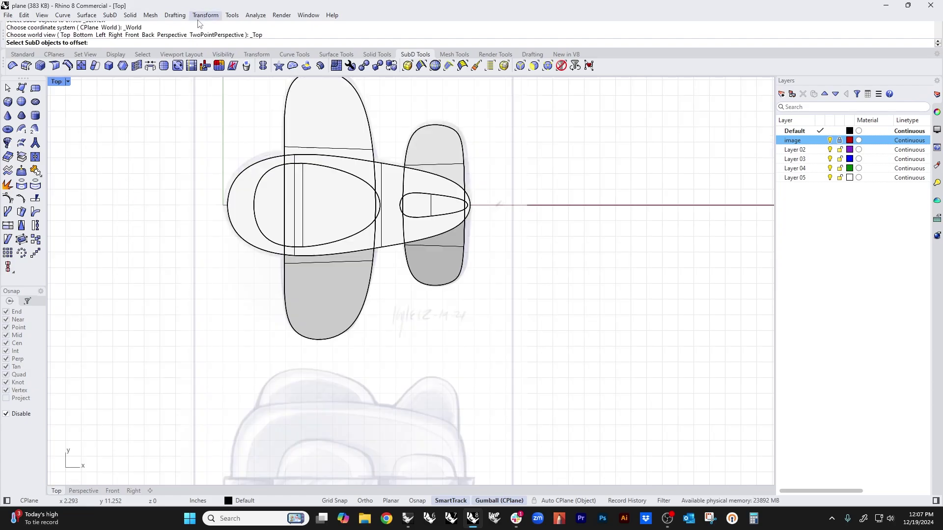
pyautogui.click(175, 14)
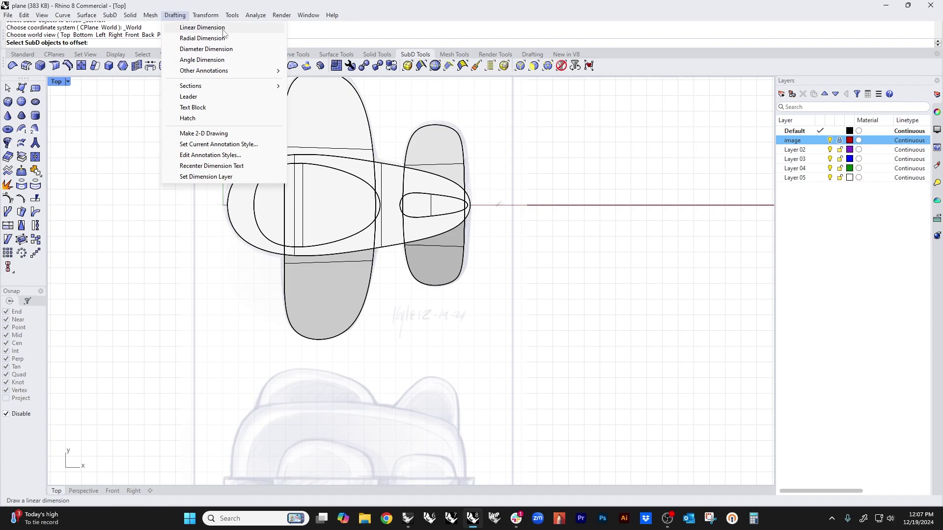
pyautogui.click(203, 27)
pyautogui.scroll(-2, 235, 256)
pyautogui.scroll(3, 257, 372)
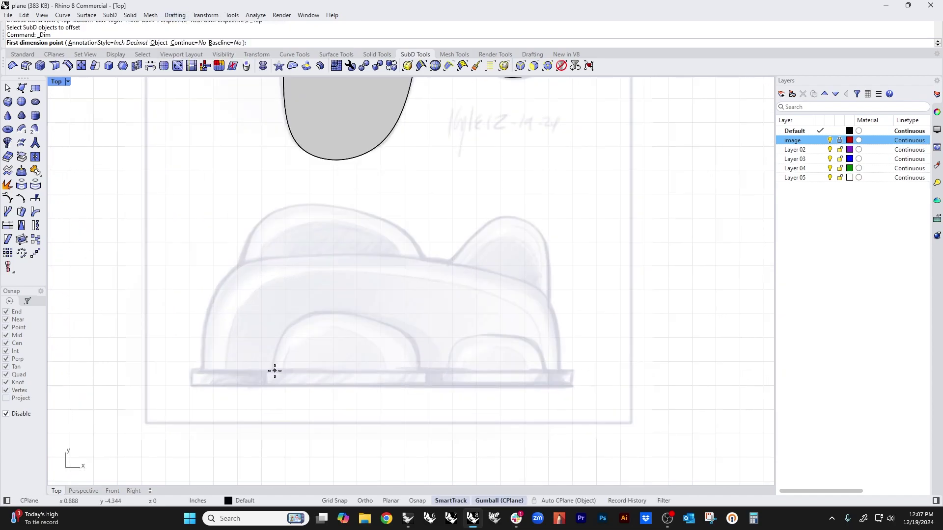
pyautogui.click(274, 370)
pyautogui.click(298, 256)
pyautogui.scroll(-5, 293, 260)
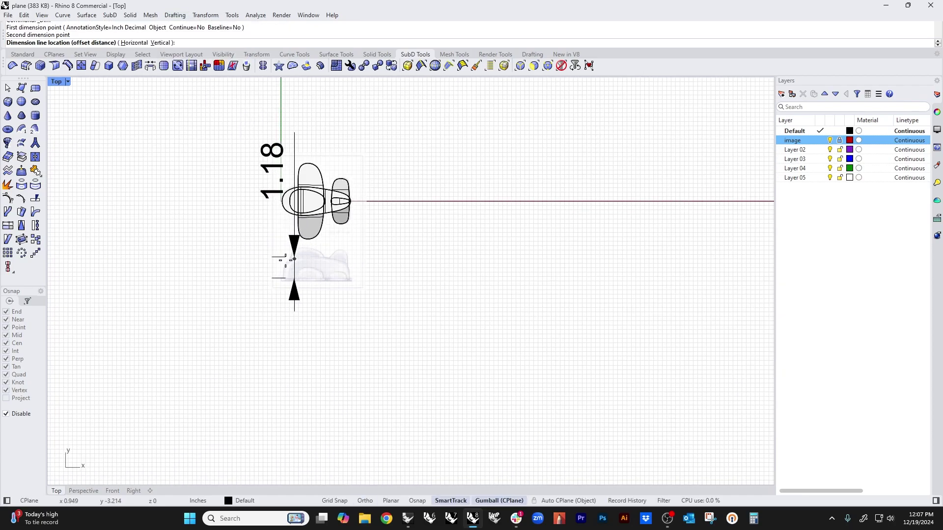
pyautogui.click(214, 269)
pyautogui.click(216, 253)
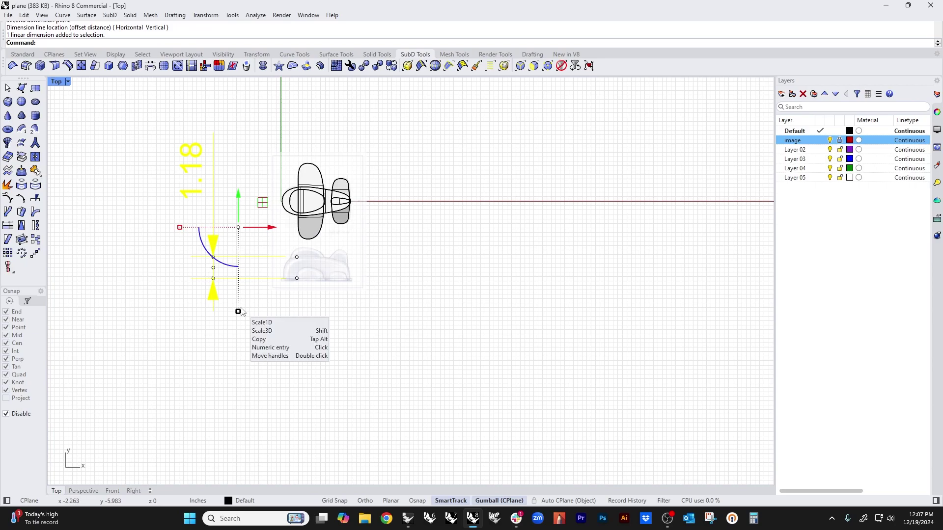
pyautogui.press('Delete')
pyautogui.scroll(2, 293, 264)
pyautogui.scroll(2, 293, 264)
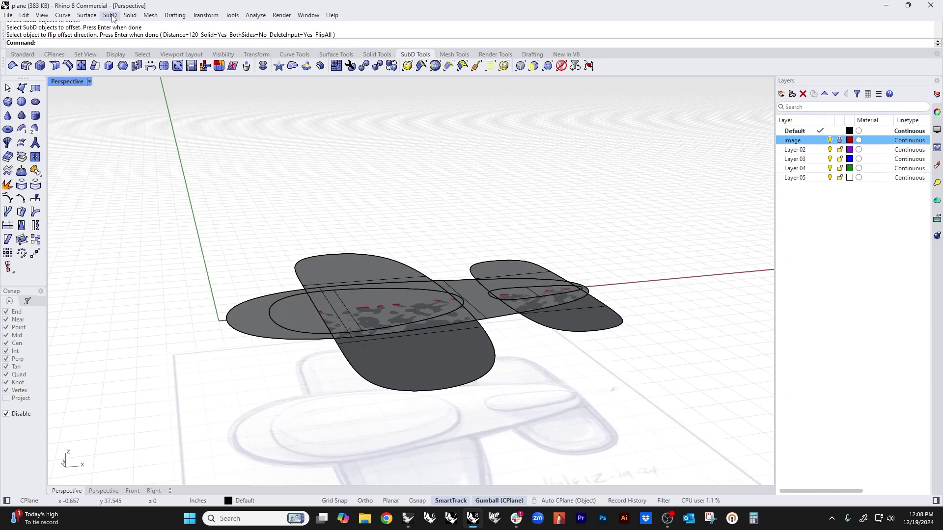
# - Offset the flat fuselage SubD upward by 1.20 as a solid, on one side only, deleting the input
pyautogui.click(110, 15)
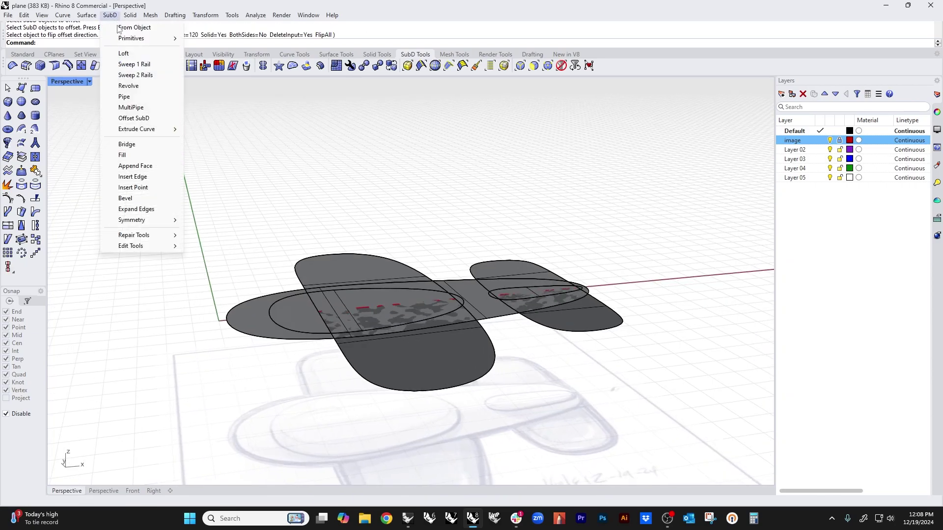
pyautogui.click(134, 118)
pyautogui.click(249, 320)
pyautogui.press('Return')
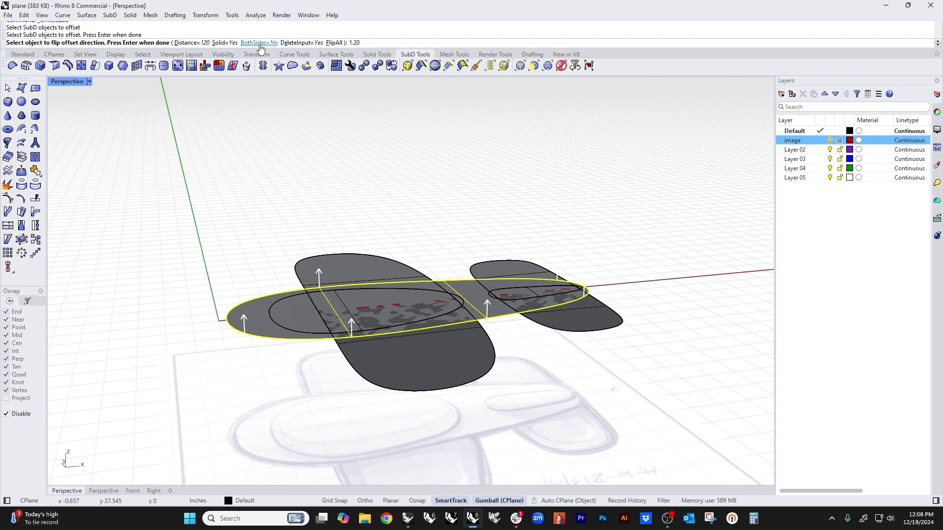
pyautogui.press('Return')
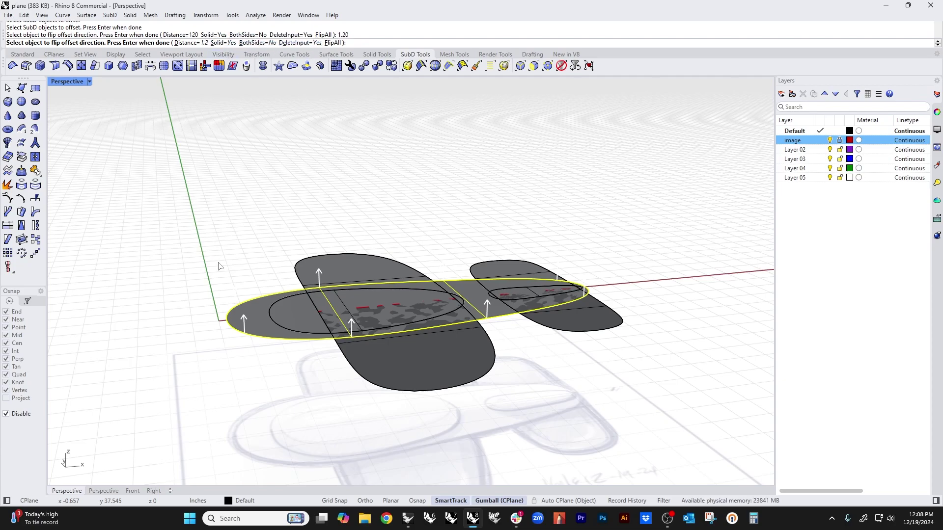
pyautogui.press('Return')
# - Remove the crease from the complete top edge loop of the thickened fuselage
pyautogui.moveTo(219, 268); pyautogui.dragTo(319, 312, button='right')
pyautogui.moveTo(304, 241)
pyautogui.mouseDown(button='right')
pyautogui.moveTo(360, 238)
pyautogui.moveTo(300, 230)
pyautogui.mouseUp(button='right')
pyautogui.doubleClick(302, 224)
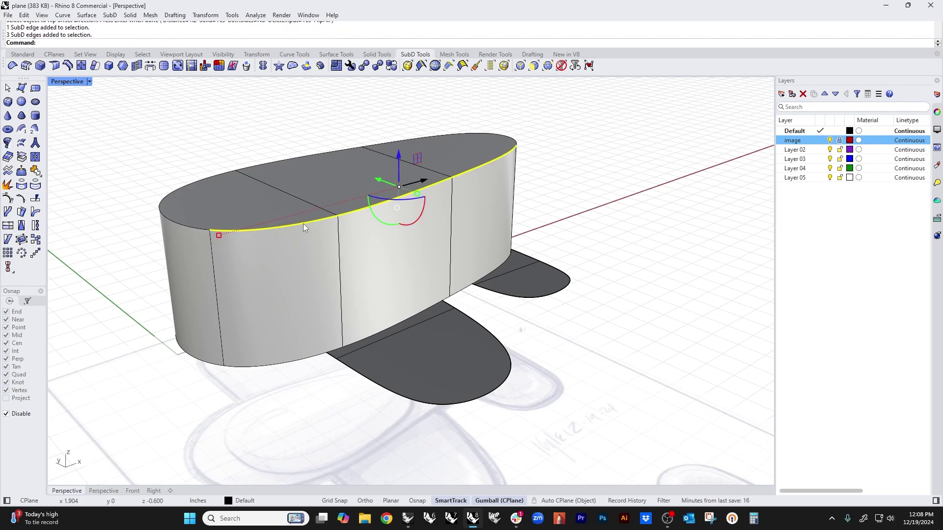
pyautogui.keyDown('shift'); pyautogui.click(197, 228); pyautogui.keyUp('shift')
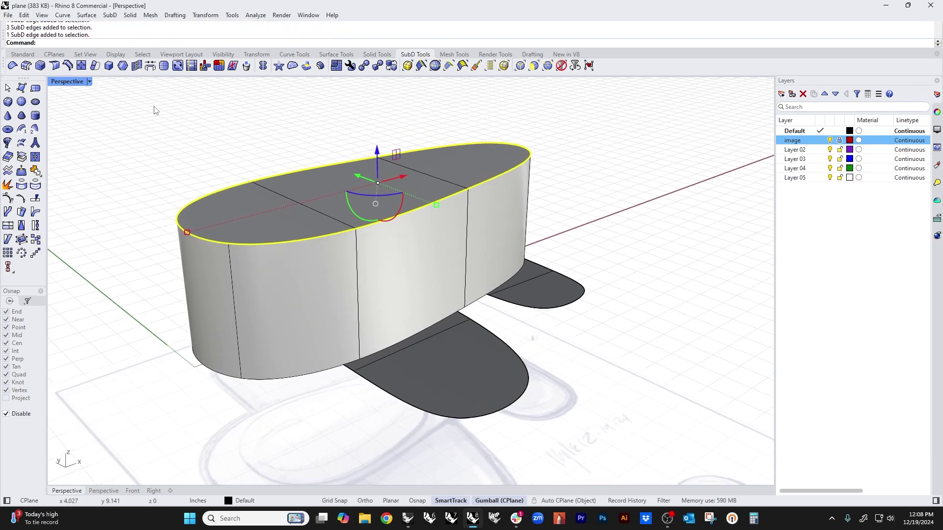
pyautogui.click(13, 65)
pyautogui.moveTo(176, 218); pyautogui.dragTo(367, 298, button='right')
pyautogui.press('Escape')
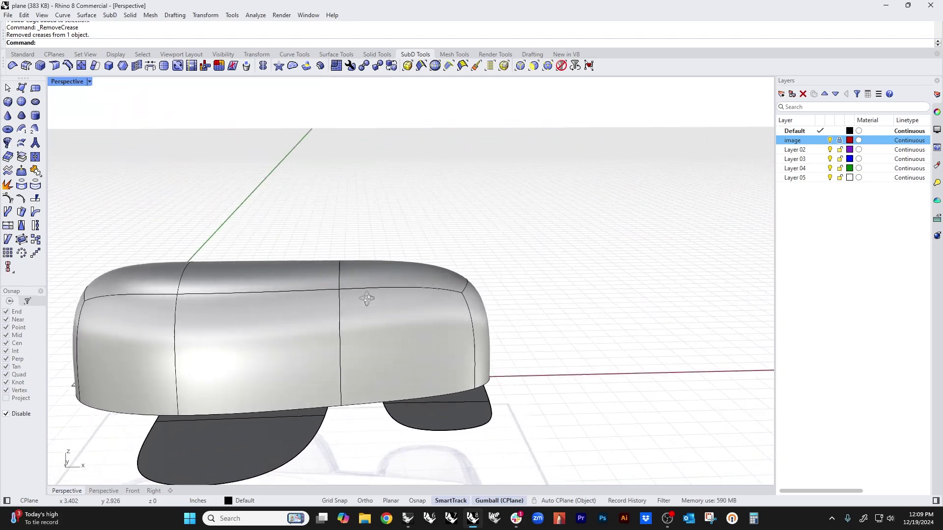
pyautogui.keyDown('ctrl'); pyautogui.keyDown('shift'); pyautogui.click(159, 284); pyautogui.keyUp('shift'); pyautogui.keyUp('ctrl')
pyautogui.keyDown('ctrl'); pyautogui.keyDown('shift'); pyautogui.click(275, 282); pyautogui.keyUp('shift'); pyautogui.keyUp('ctrl')
pyautogui.keyDown('ctrl'); pyautogui.keyDown('shift'); pyautogui.click(408, 283); pyautogui.keyUp('shift'); pyautogui.keyUp('ctrl')
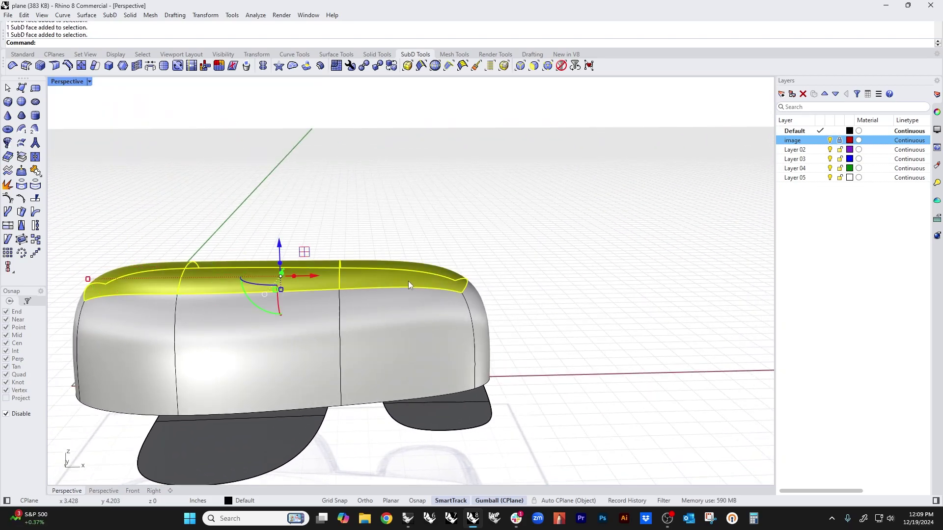
pyautogui.hotkey('ctrl', 'F2')
pyautogui.scroll(-3, 410, 285)
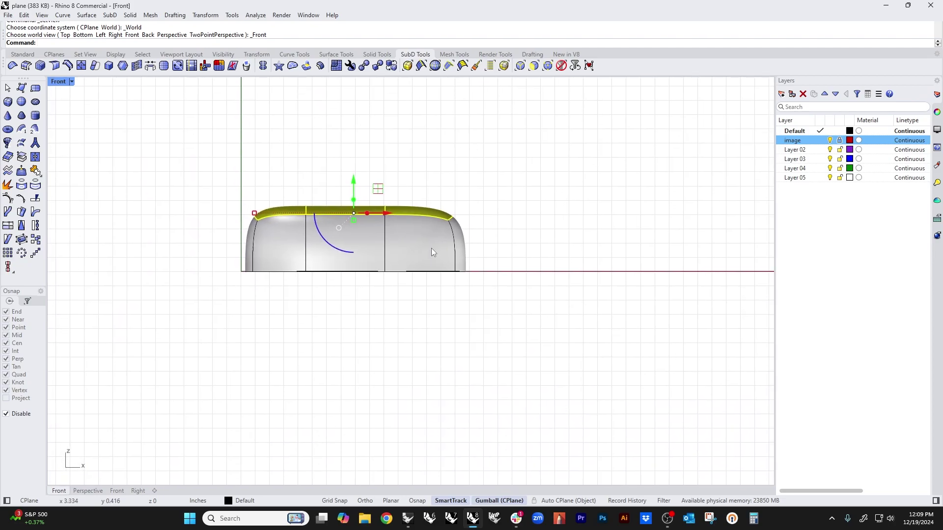
pyautogui.moveTo(471, 247); pyautogui.dragTo(448, 307, button='right')
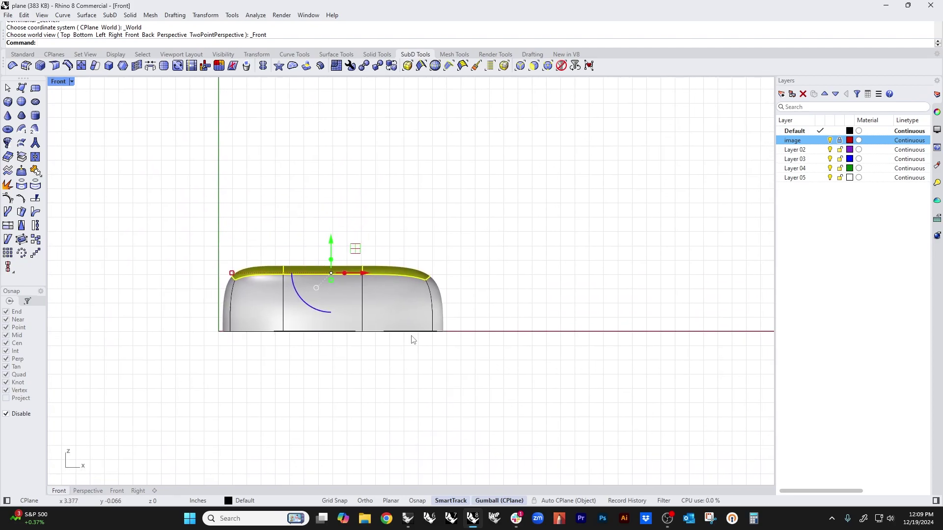
pyautogui.click(412, 340)
pyautogui.moveTo(408, 349); pyautogui.dragTo(308, 382, button='right')
# - Unlock the image layer, duplicate the sketch plane in place, and rotate the copy 90 degrees to stand upright
pyautogui.hotkey('ctrl', 'F4')
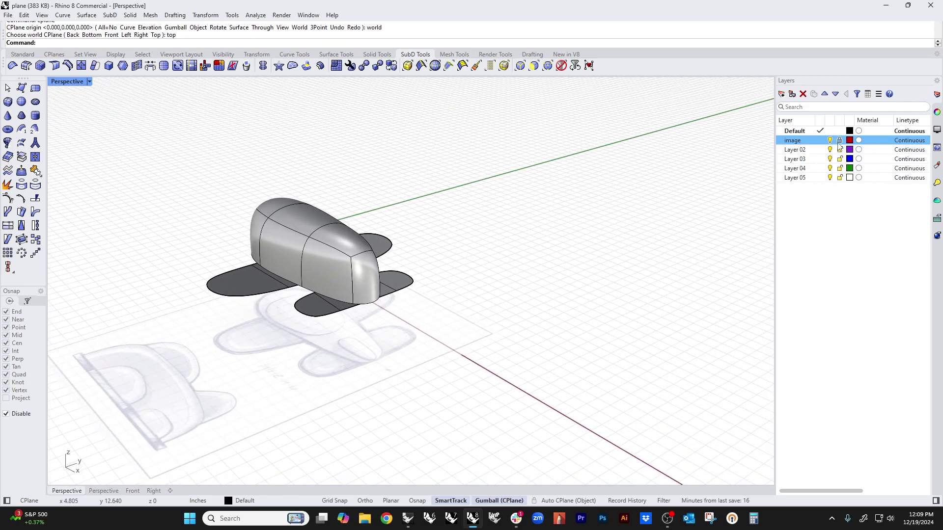
pyautogui.click(322, 381)
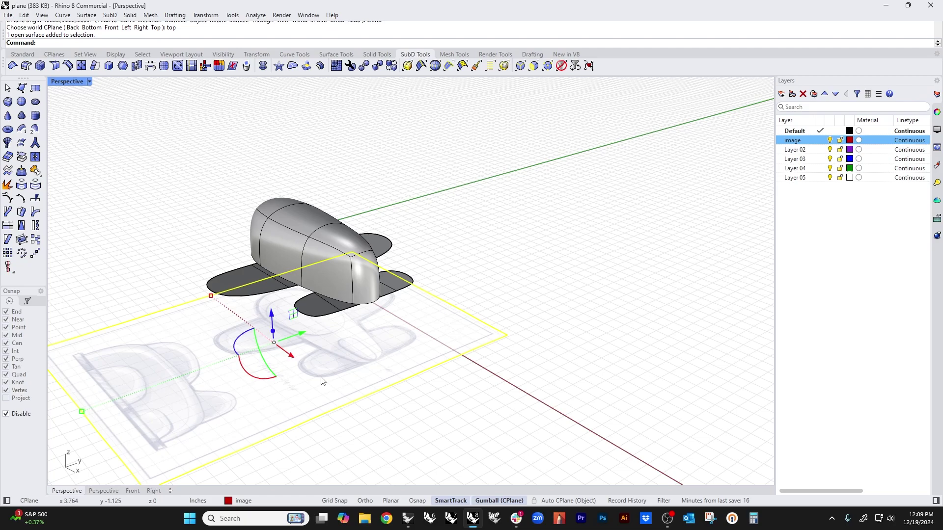
pyautogui.hotkey('ctrl', 'c')
pyautogui.hotkey('ctrl', 'v')
pyautogui.moveTo(322, 382); pyautogui.dragTo(316, 391, button='right')
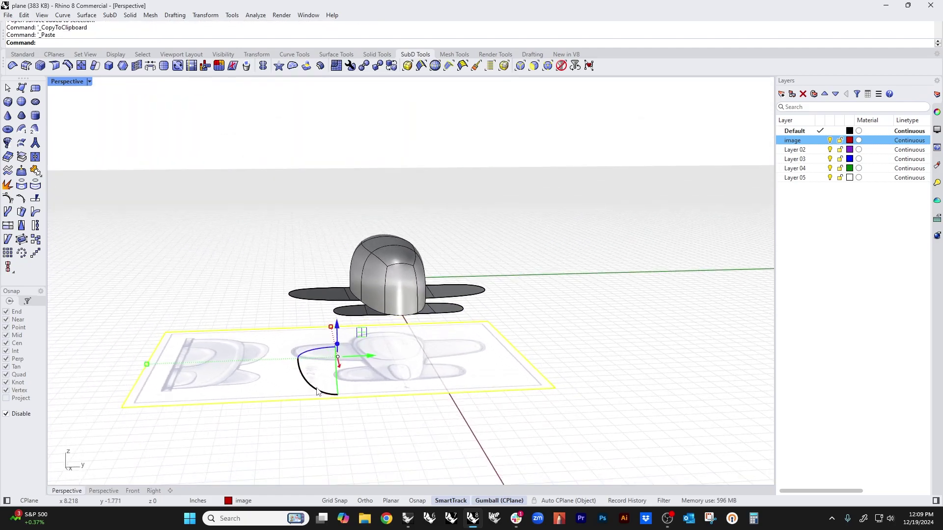
pyautogui.click(317, 391)
pyautogui.write('90')
pyautogui.press('Return')
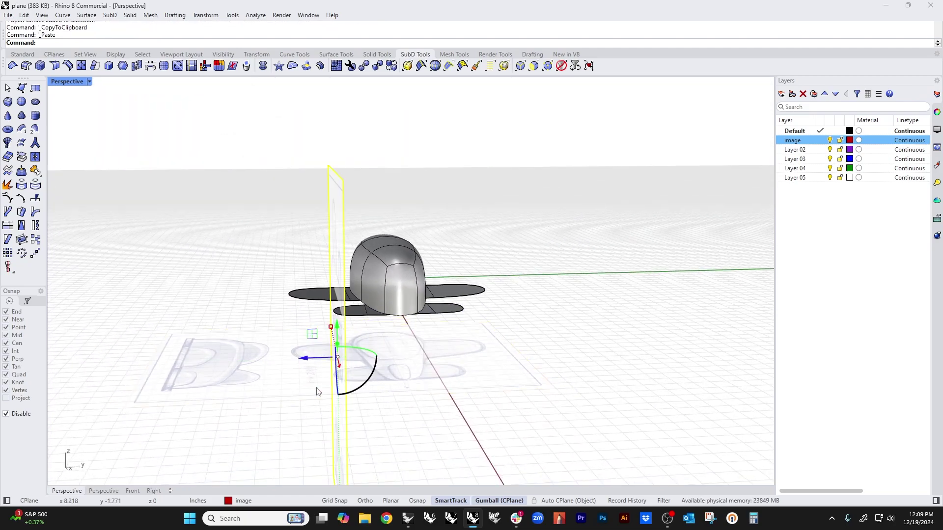
# - Raise the upright sketch copy in Z until the base of its side view lines up with the fuselage's base in the Front view
pyautogui.moveTo(317, 391); pyautogui.dragTo(275, 351, button='right')
pyautogui.moveTo(275, 352); pyautogui.dragTo(261, 163)
pyautogui.hotkey('ctrl', 'F2')
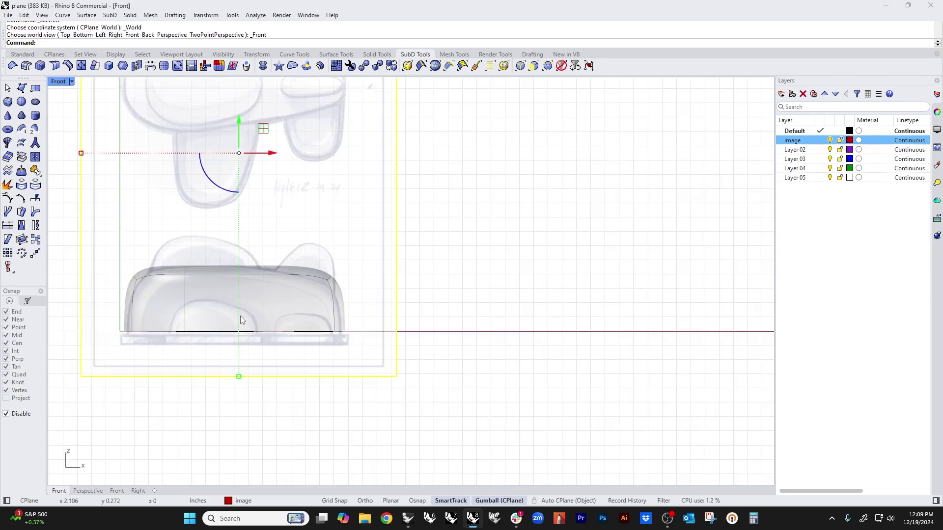
pyautogui.moveTo(224, 346); pyautogui.dragTo(325, 391, button='right')
pyautogui.scroll(2, 304, 352)
pyautogui.scroll(-4, 304, 352)
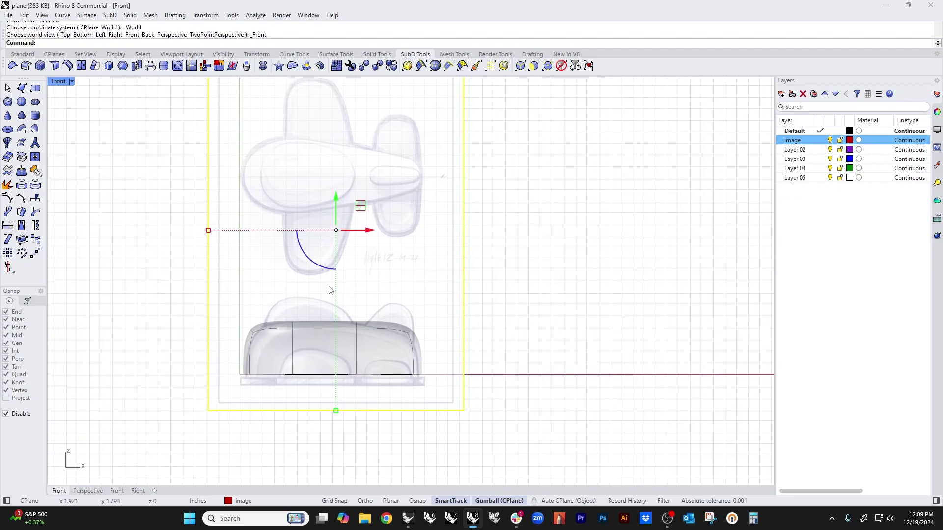
pyautogui.moveTo(330, 229)
pyautogui.mouseDown()
pyautogui.moveTo(330, 188)
pyautogui.moveTo(328, 226)
pyautogui.mouseUp()
pyautogui.click(485, 392)
pyautogui.scroll(5, 379, 358)
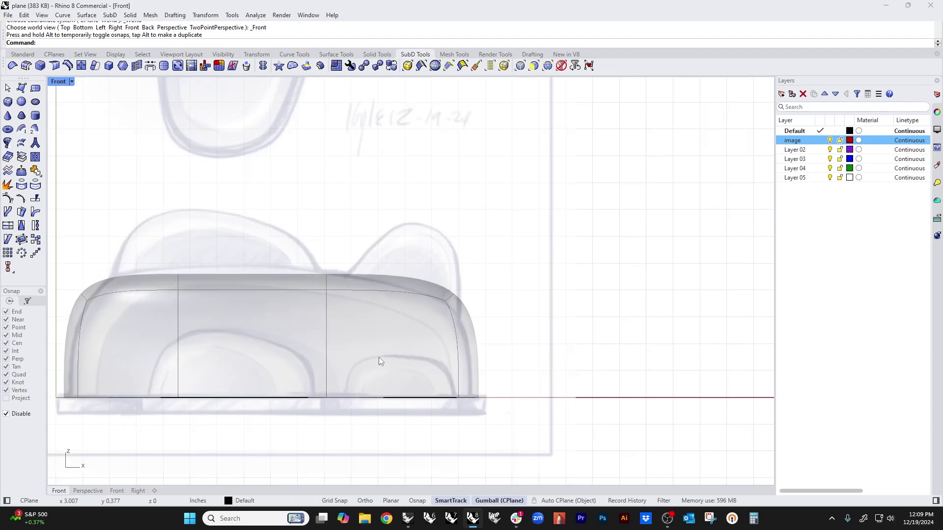
pyautogui.scroll(-1, 379, 358)
# - Move the upright sketch back along Y, well behind the plane model, and lock the image layer
pyautogui.press('F4')
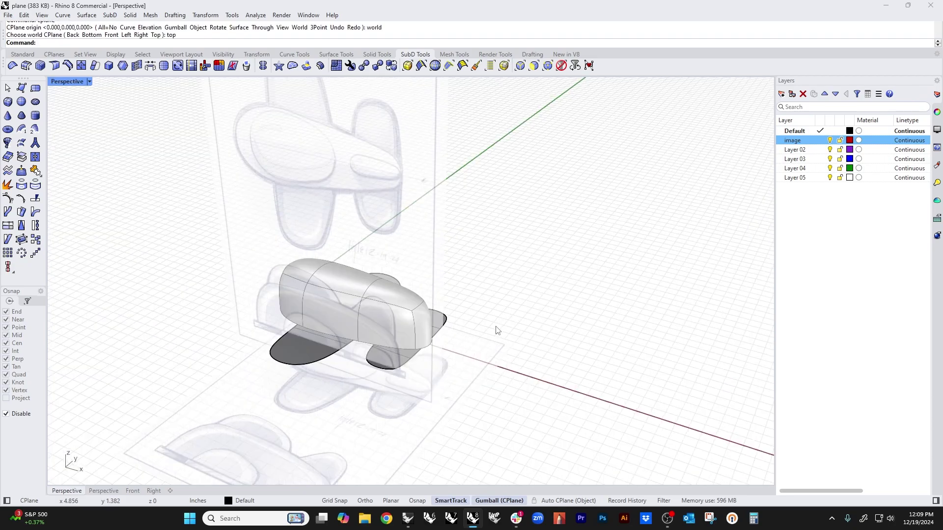
pyautogui.moveTo(427, 177); pyautogui.dragTo(314, 169, button='right')
pyautogui.click(351, 182)
pyautogui.moveTo(368, 188); pyautogui.dragTo(523, 188)
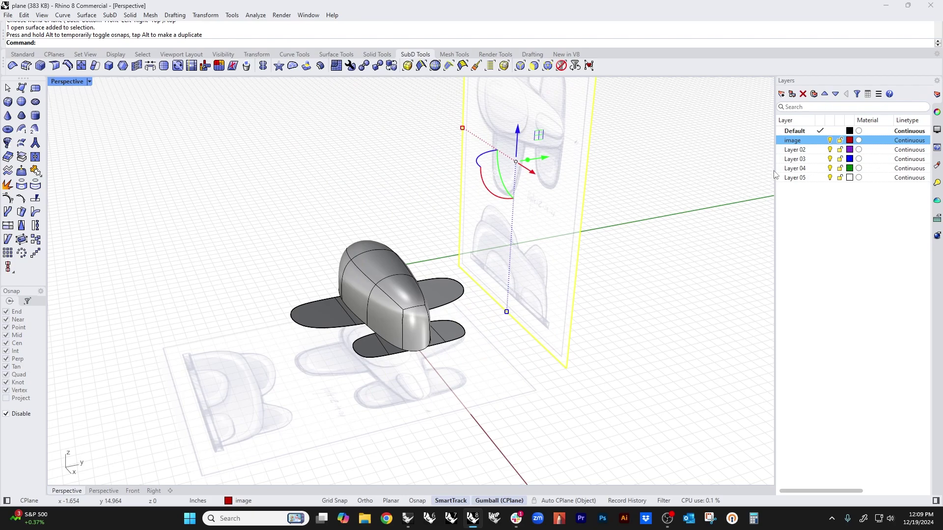
pyautogui.click(841, 142)
pyautogui.keyDown('shift'); pyautogui.moveTo(692, 265); pyautogui.dragTo(595, 307, button='right'); pyautogui.keyUp('shift')
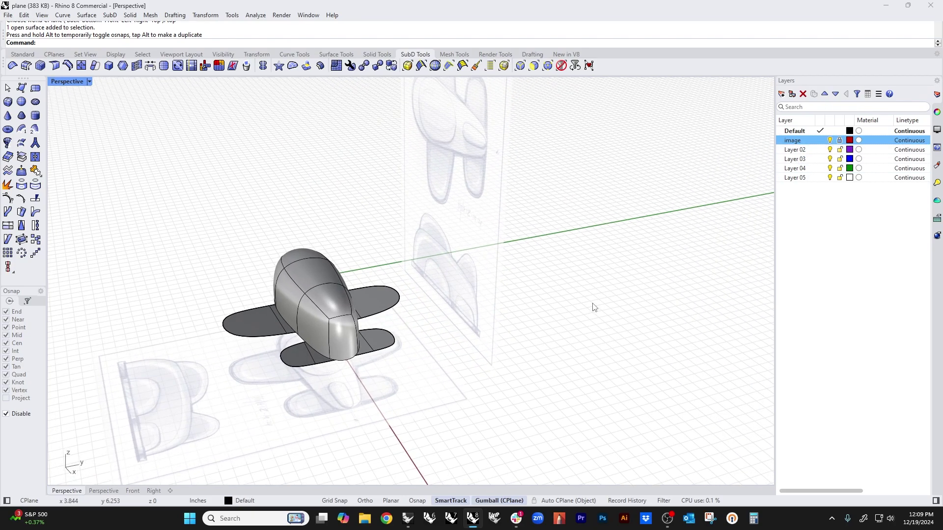
# - Show the Front view in wireframe and lower the fuselage's rear top corner to follow the sketched side profile
pyautogui.hotkey('ctrl', 'F2')
pyautogui.scroll(4, 275, 339)
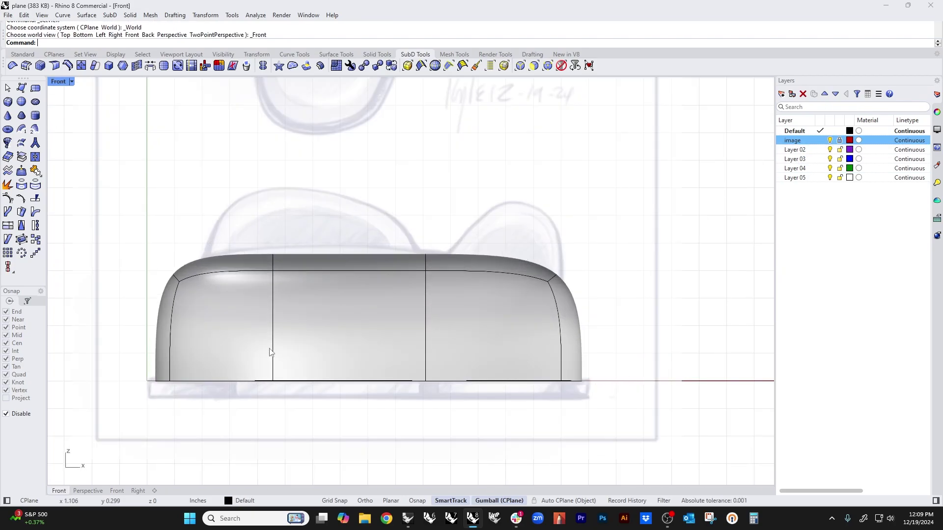
pyautogui.middleClick(226, 301)
pyautogui.click(232, 310)
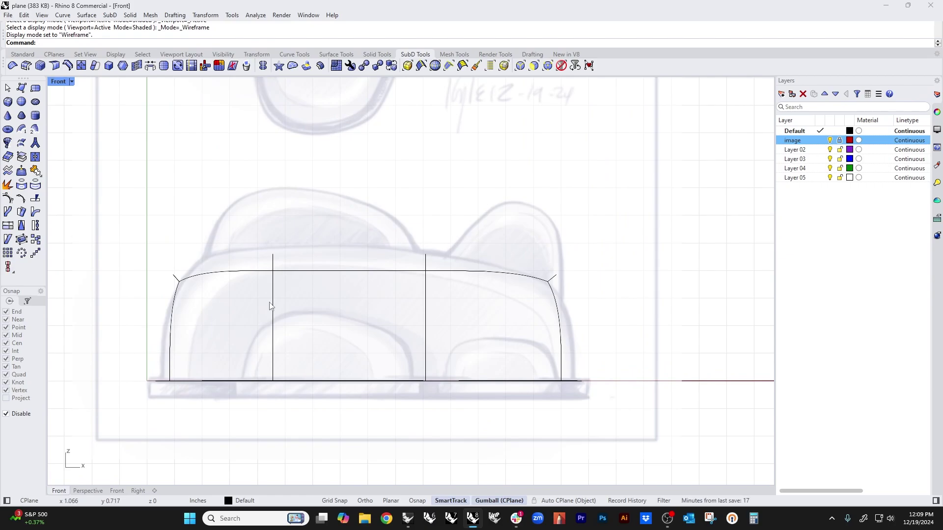
pyautogui.moveTo(532, 233); pyautogui.dragTo(605, 321)
pyautogui.moveTo(552, 255); pyautogui.dragTo(561, 313)
# - Raise the fuselage's two middle top cross edges slightly to match the sketched upper contour
pyautogui.moveTo(423, 212); pyautogui.dragTo(454, 303)
pyautogui.moveTo(425, 267); pyautogui.dragTo(426, 259)
pyautogui.click(480, 219)
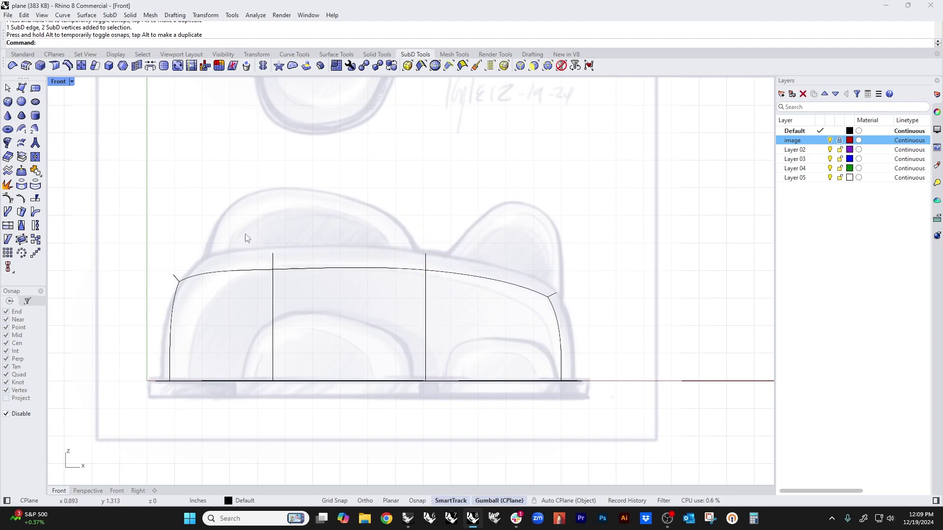
pyautogui.click(273, 269)
pyautogui.moveTo(273, 269); pyautogui.dragTo(276, 251)
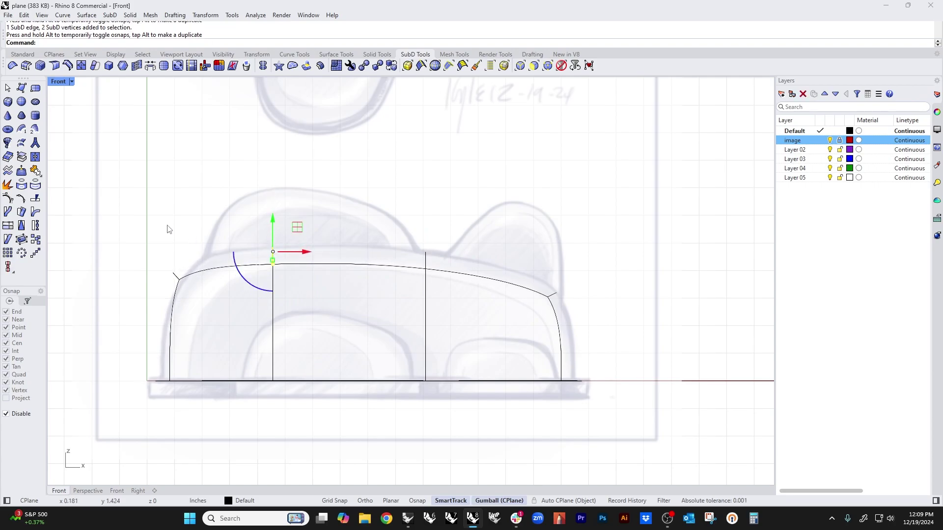
pyautogui.click(168, 228)
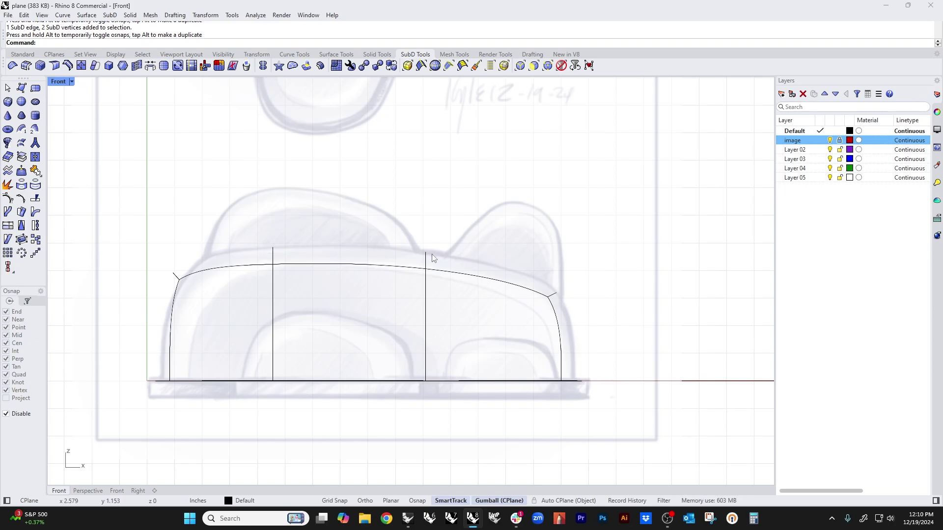
# - Adjust the fuselage's front top corner down and inward to the sketched nose curve, and return the Front view to shaded display
pyautogui.moveTo(141, 248); pyautogui.dragTo(187, 286)
pyautogui.click(173, 215)
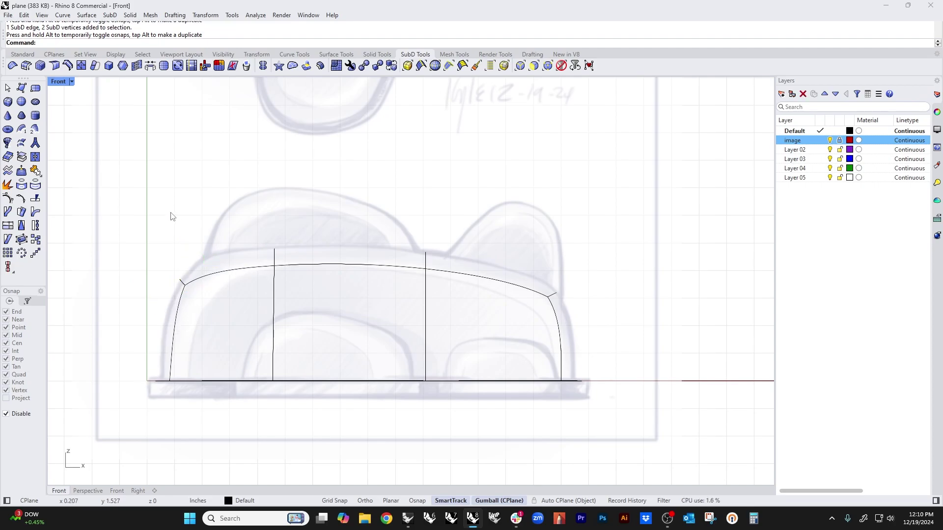
pyautogui.click(70, 81)
pyautogui.click(76, 129)
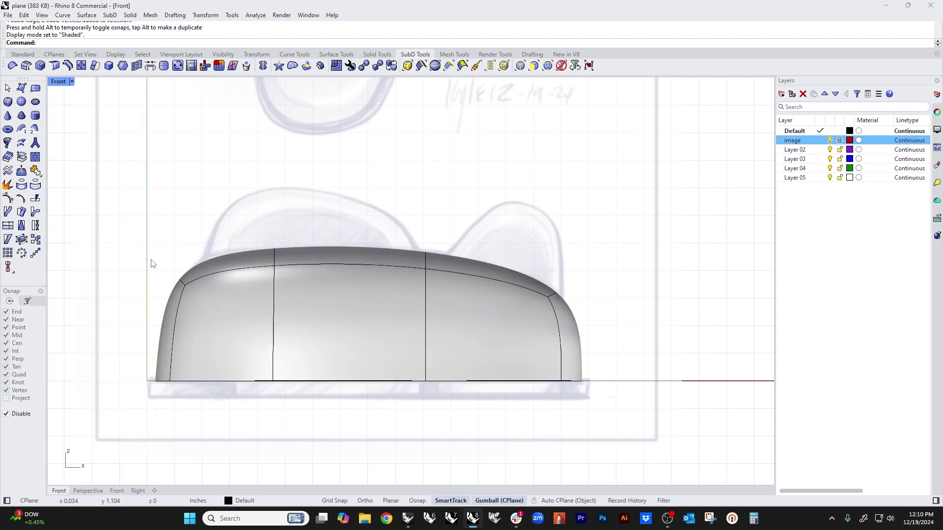
# - Set the Front view to Ghosted display so the sketch shows through the fuselage
pyautogui.click(71, 82)
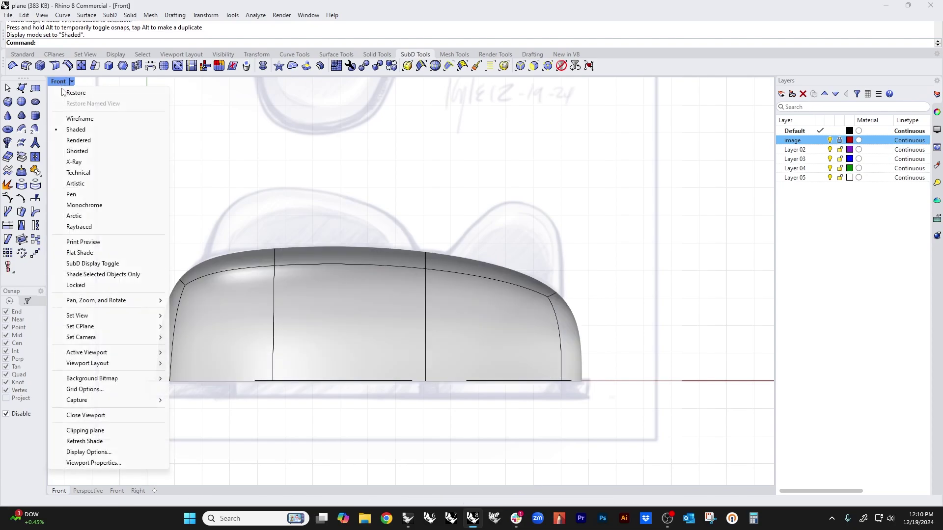
pyautogui.click(79, 150)
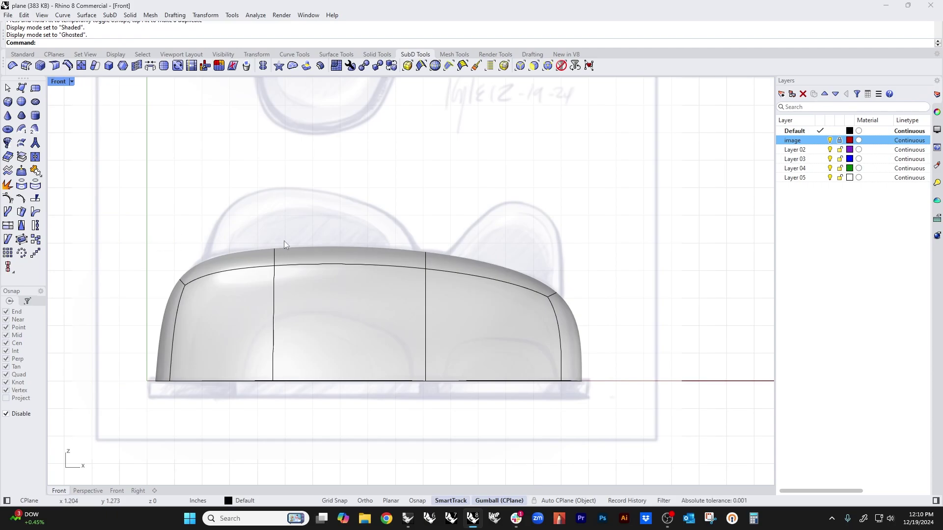
# - Move the upright sketch forward along Y in front of the plane model and lock the image layer
pyautogui.hotkey('ctrl', 'F4')
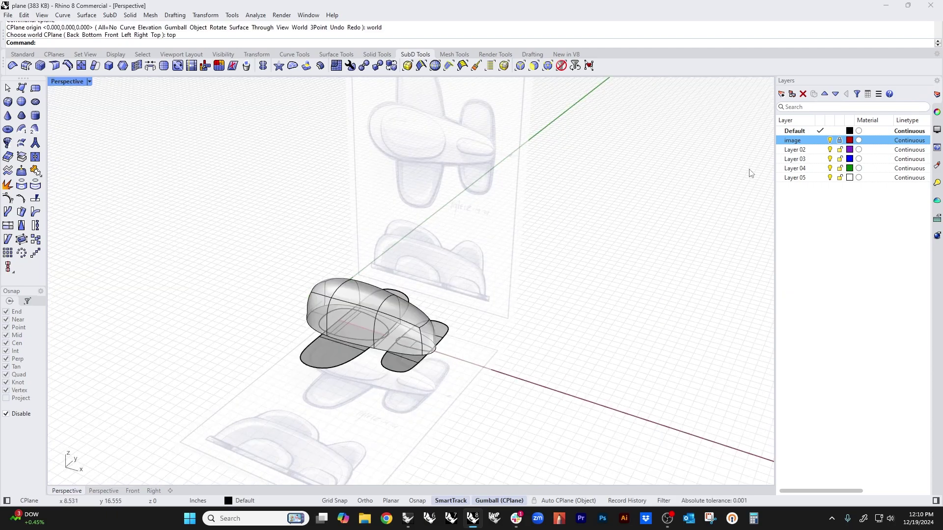
pyautogui.click(485, 223)
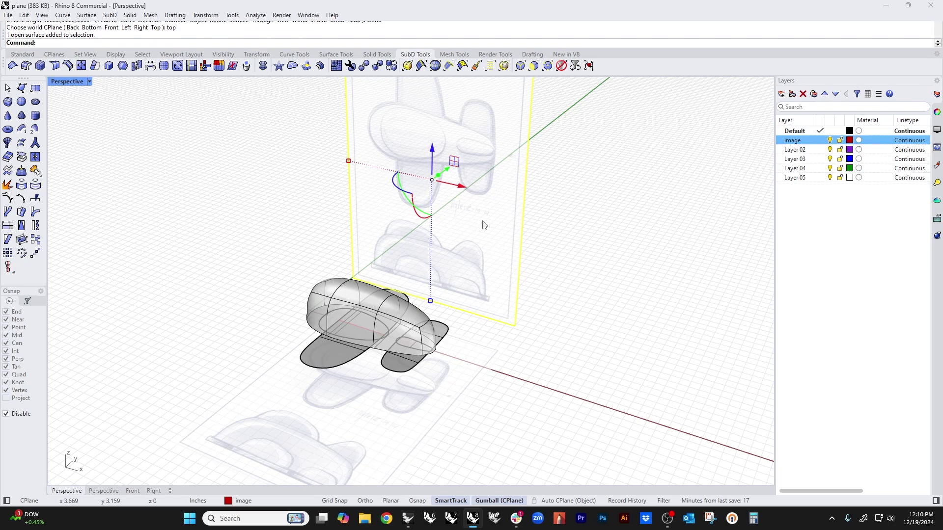
pyautogui.moveTo(445, 171); pyautogui.dragTo(328, 292)
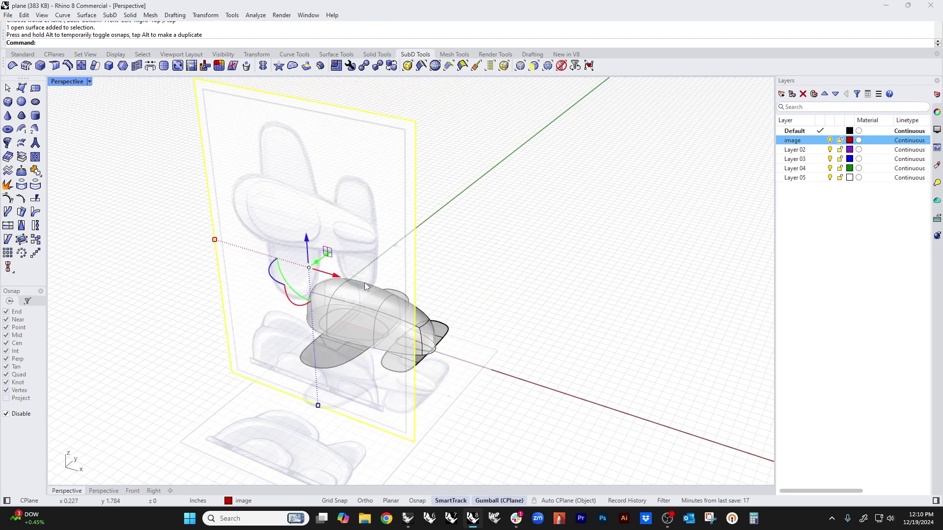
pyautogui.click(840, 141)
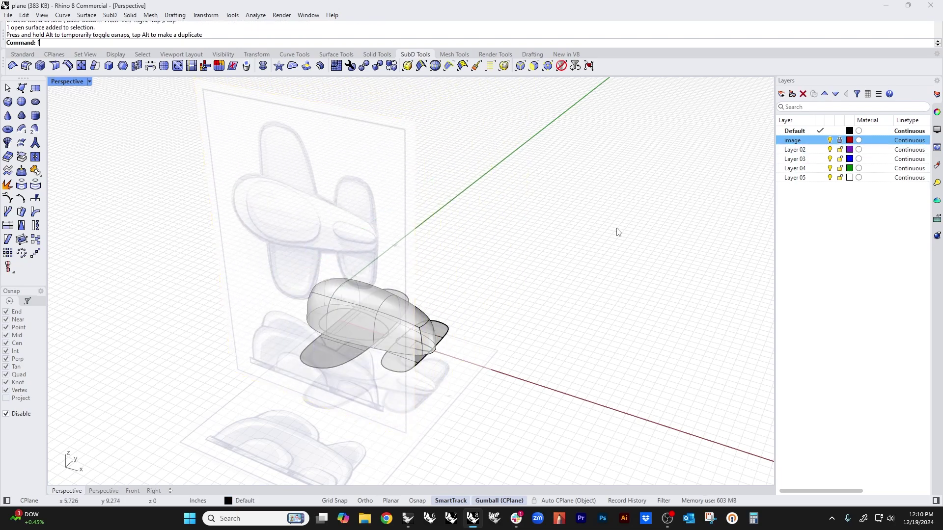
pyautogui.press('Return')
# - Nudge the fuselage's front top corner slightly up and inward in the Front view to match the sketched nose curve
pyautogui.scroll(8, 393, 317)
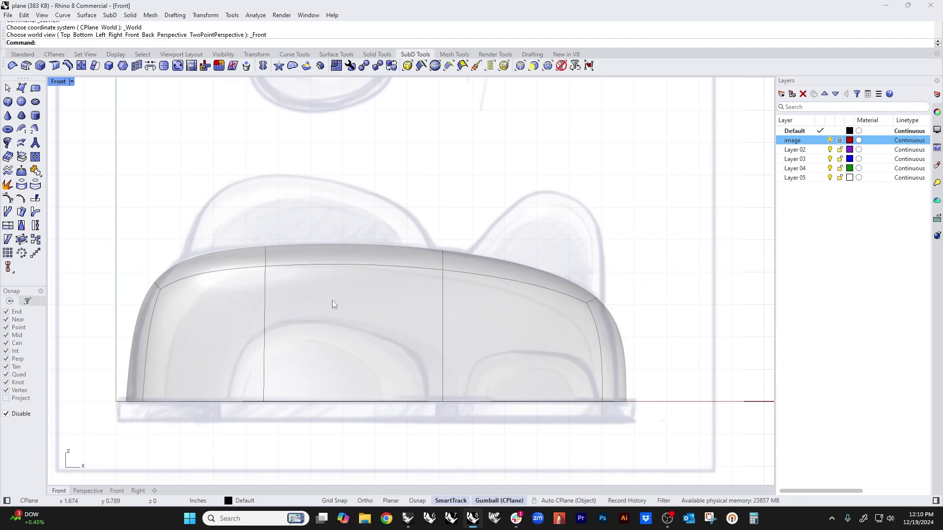
pyautogui.click(274, 286)
pyautogui.moveTo(125, 246); pyautogui.dragTo(192, 306)
pyautogui.moveTo(167, 275)
pyautogui.mouseDown()
pyautogui.moveTo(184, 261)
pyautogui.moveTo(168, 279)
pyautogui.mouseUp()
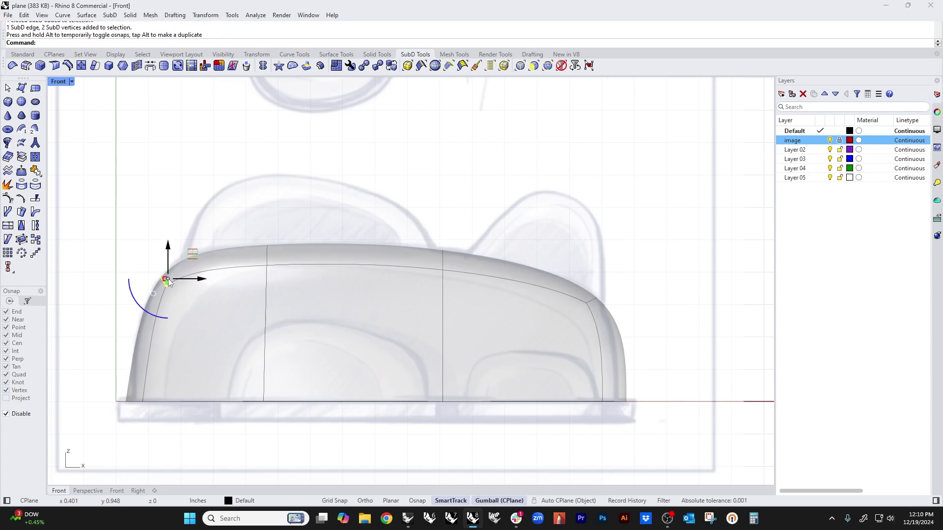
pyautogui.click(504, 224)
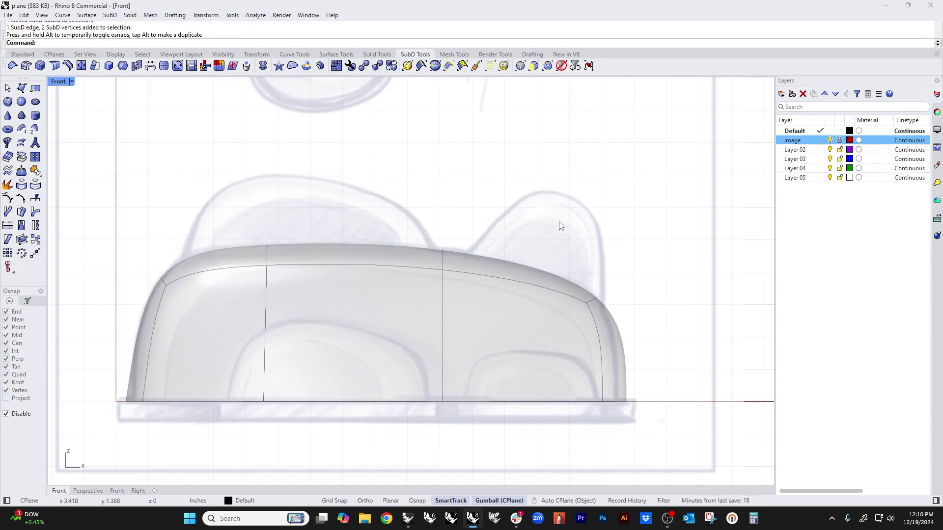
# - Shift the fuselage's tail end slightly inward, and adjust its rear top corner up and inward to the sketched outline
pyautogui.moveTo(559, 223); pyautogui.dragTo(639, 432)
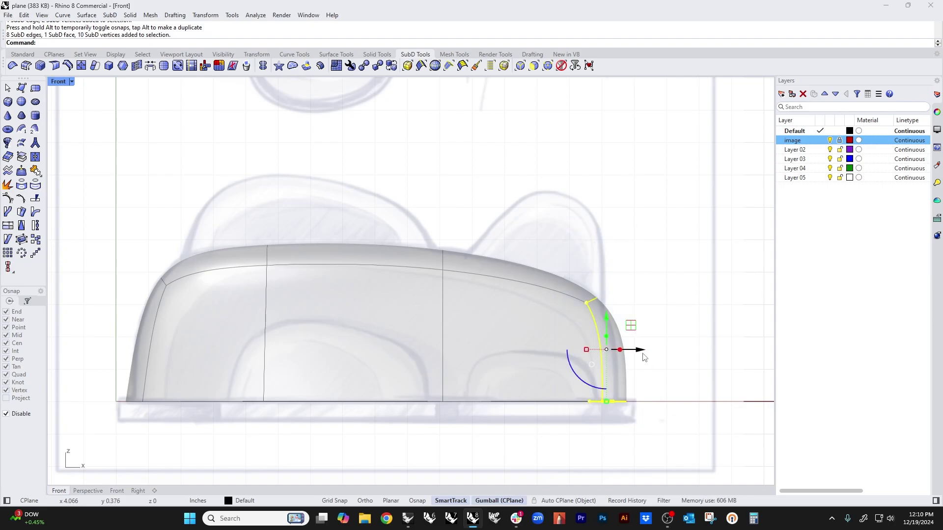
pyautogui.moveTo(643, 354); pyautogui.dragTo(603, 363)
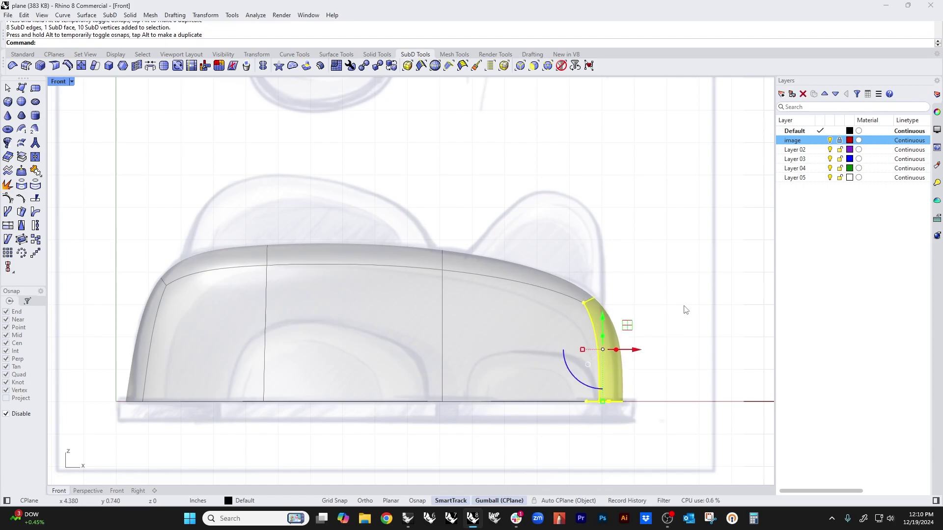
pyautogui.moveTo(556, 220); pyautogui.dragTo(603, 337)
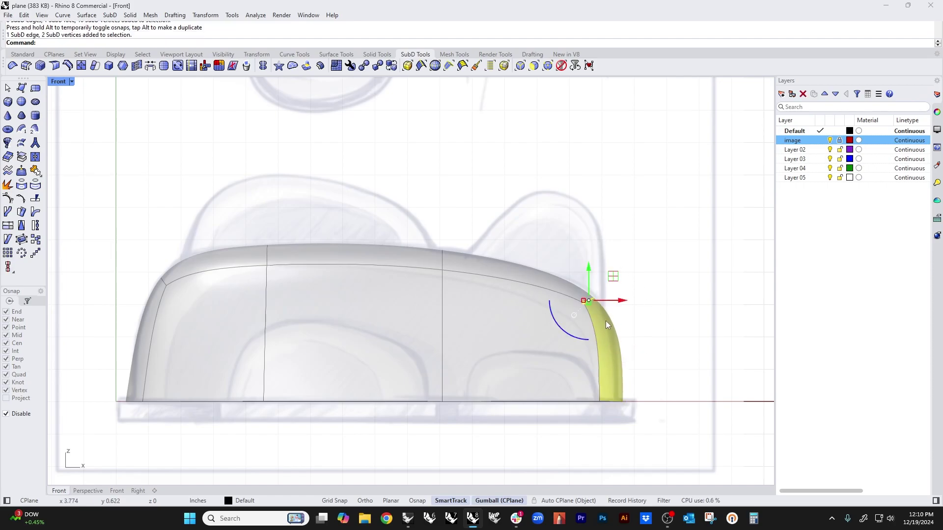
pyautogui.press('Escape')
pyautogui.keyDown('ctrl'); pyautogui.keyDown('shift'); pyautogui.moveTo(559, 244); pyautogui.dragTo(603, 312); pyautogui.keyUp('shift'); pyautogui.keyUp('ctrl')
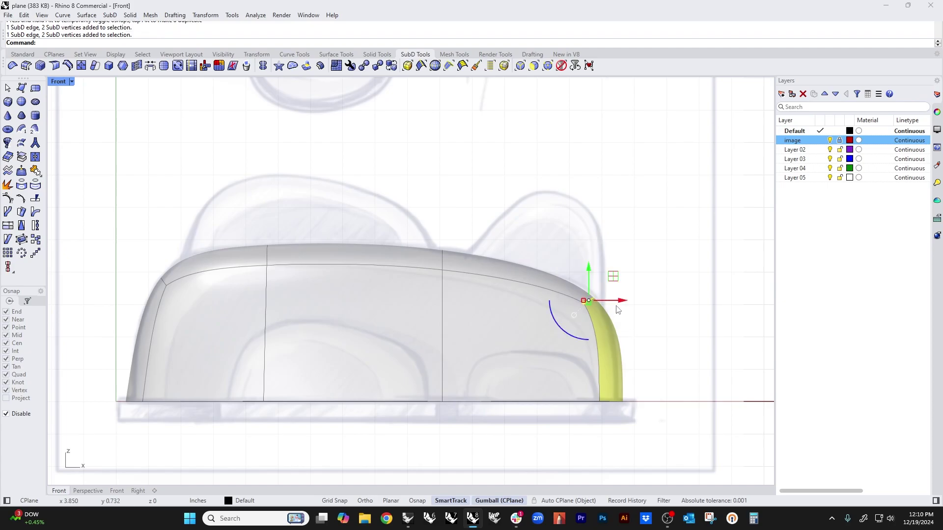
pyautogui.moveTo(589, 267); pyautogui.dragTo(587, 297)
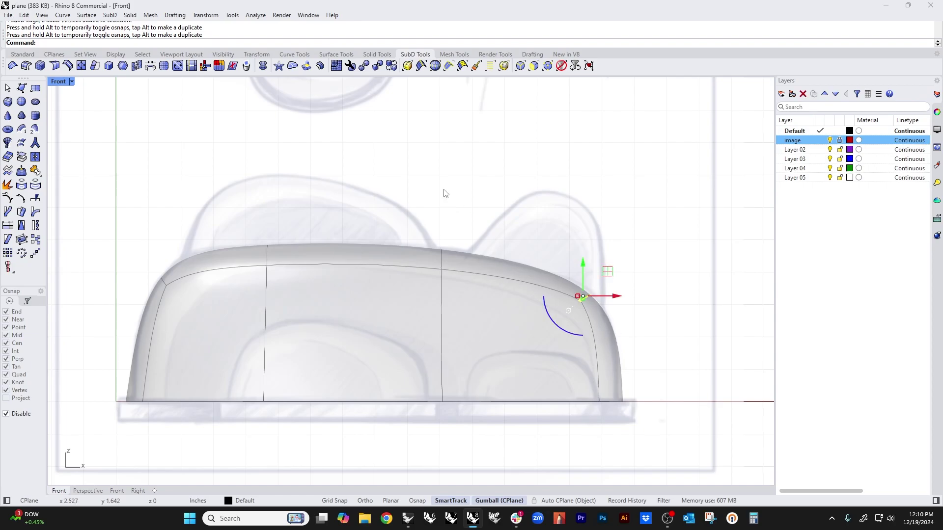
pyautogui.click(437, 195)
# - Pull the fuselage's bottom front edge slightly inward and fine-tune its front top corner to the sketched nose
pyautogui.scroll(-3, 435, 198)
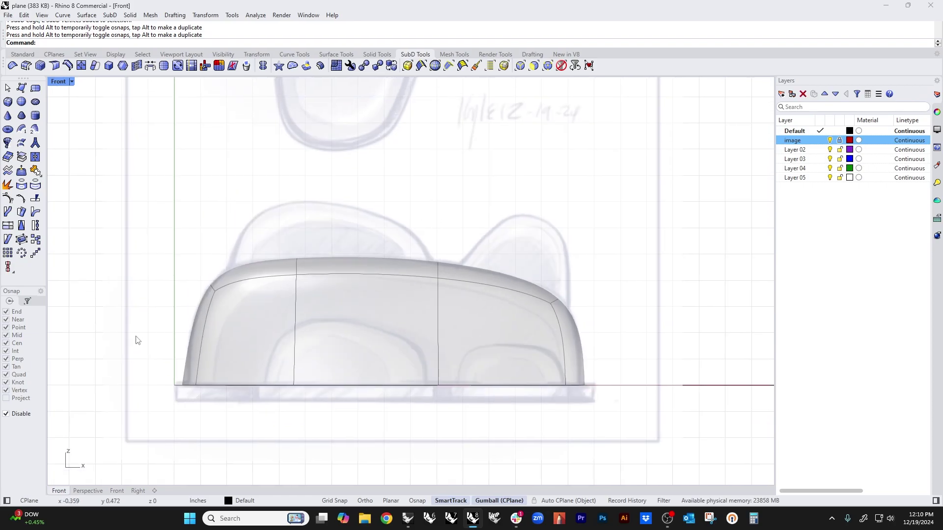
pyautogui.moveTo(137, 340); pyautogui.dragTo(191, 386)
pyautogui.click(179, 411)
pyautogui.moveTo(179, 267); pyautogui.dragTo(212, 290)
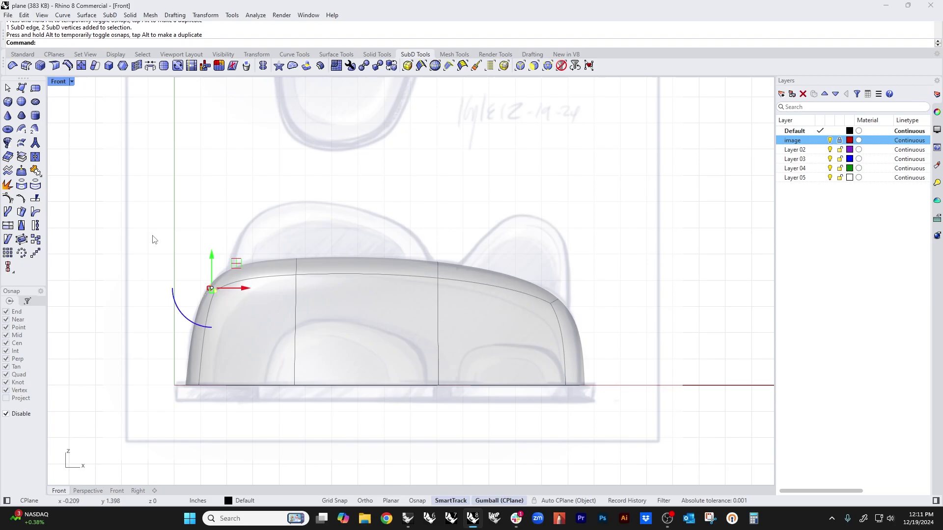
pyautogui.click(206, 225)
pyautogui.scroll(4, 316, 257)
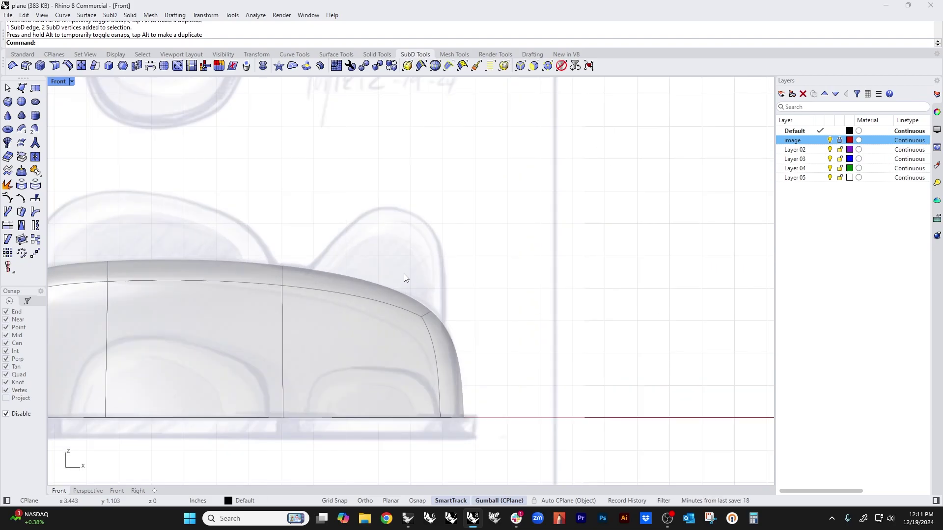
pyautogui.scroll(-3, 452, 296)
# - Offset the flat cockpit oval upward inside the fuselage into a solid SubD with a distance of 1.2
pyautogui.hotkey('ctrl', 'F4')
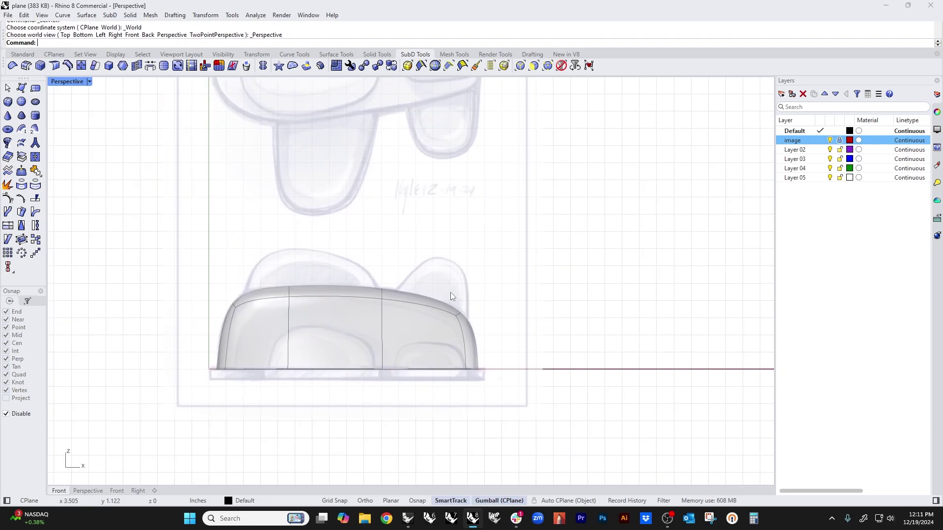
pyautogui.scroll(6, 349, 302)
pyautogui.moveTo(359, 353); pyautogui.dragTo(383, 346, button='right')
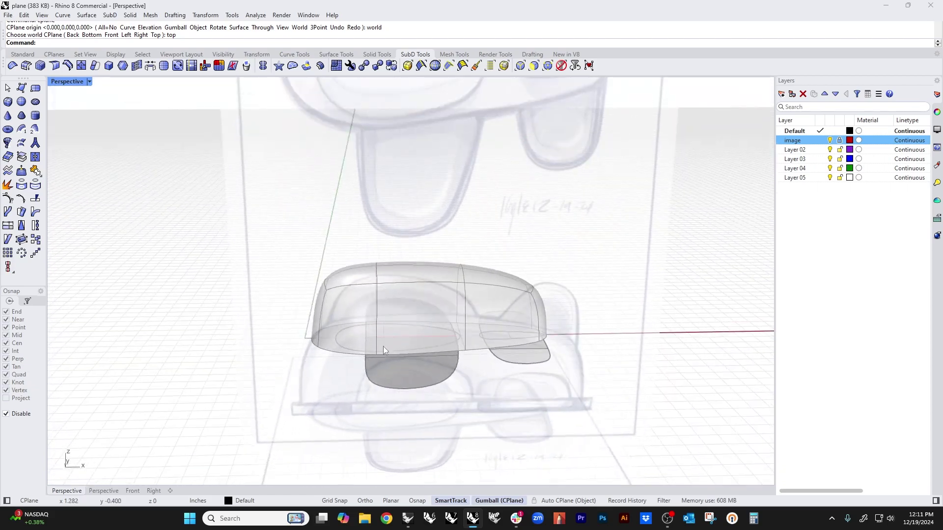
pyautogui.scroll(3, 358, 355)
pyautogui.click(361, 351)
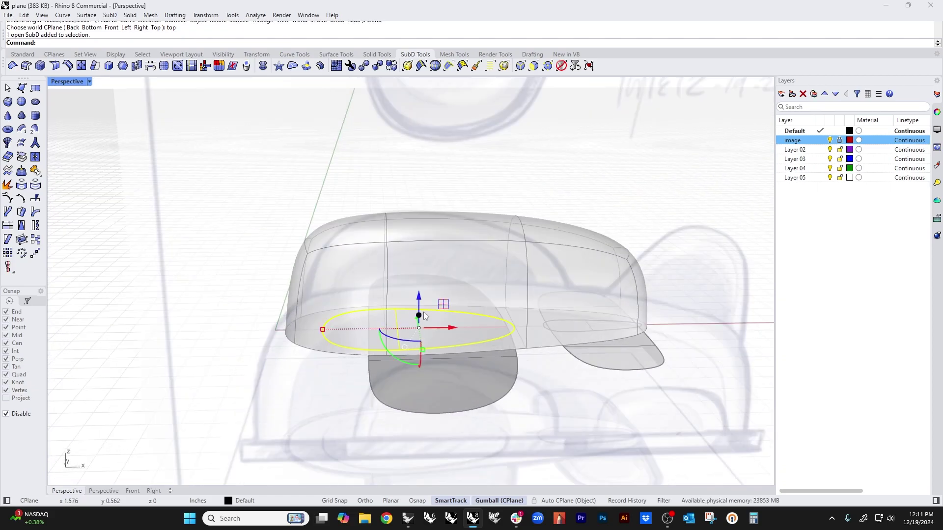
pyautogui.keyDown('shift'); pyautogui.moveTo(325, 374); pyautogui.dragTo(301, 409, button='right'); pyautogui.keyUp('shift')
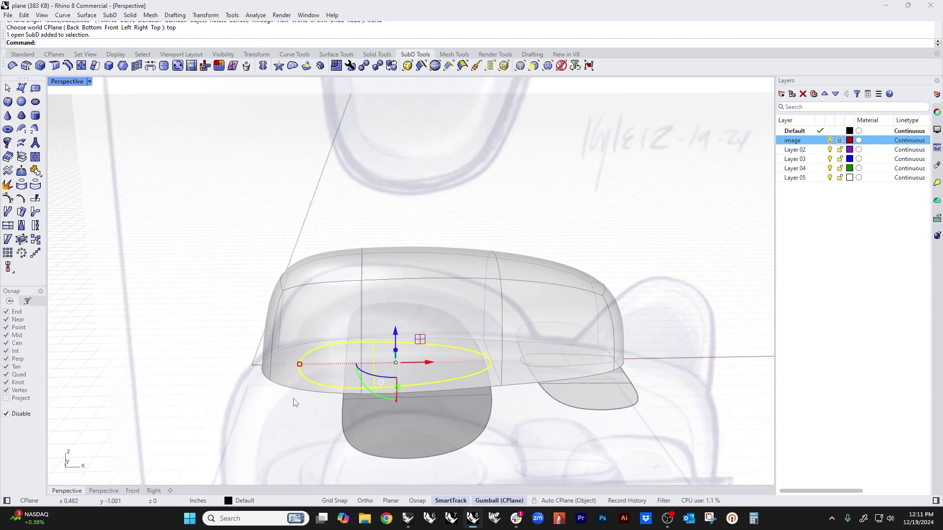
pyautogui.click(110, 14)
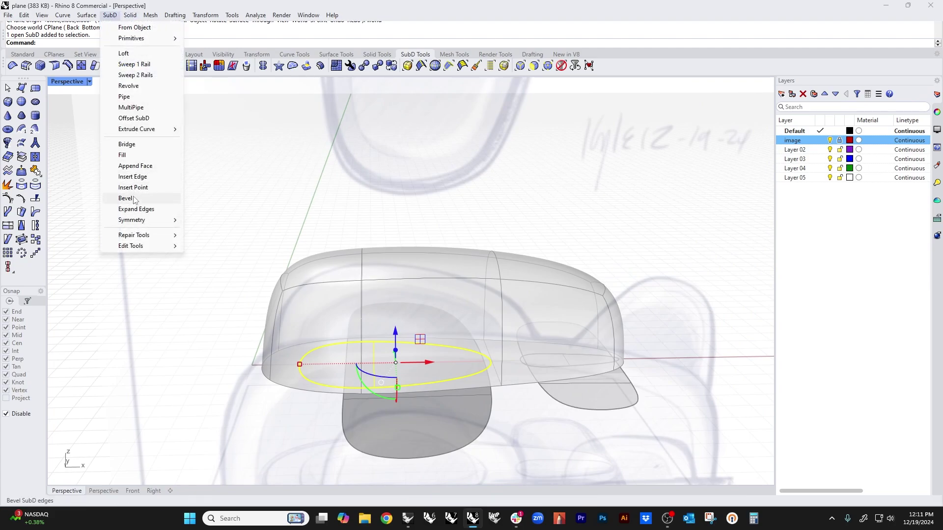
pyautogui.click(134, 118)
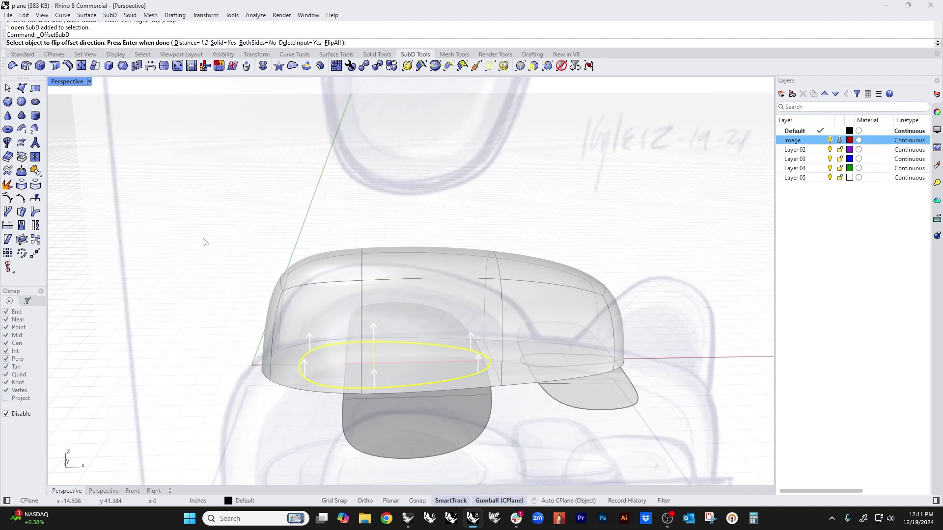
pyautogui.press('Return')
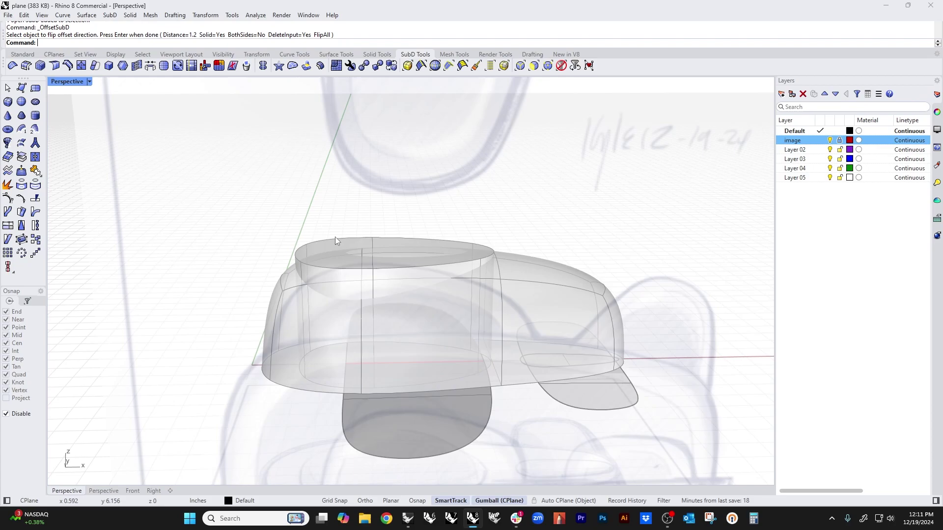
# - Remove the creases from the full top edge loop of the cockpit solid to round it over
pyautogui.scroll(3, 336, 240)
pyautogui.keyDown('ctrl'); pyautogui.keyDown('shift'); pyautogui.click(343, 238); pyautogui.keyUp('shift'); pyautogui.keyUp('ctrl')
pyautogui.keyDown('ctrl'); pyautogui.keyDown('shift'); pyautogui.click(278, 253); pyautogui.keyUp('shift'); pyautogui.keyUp('ctrl')
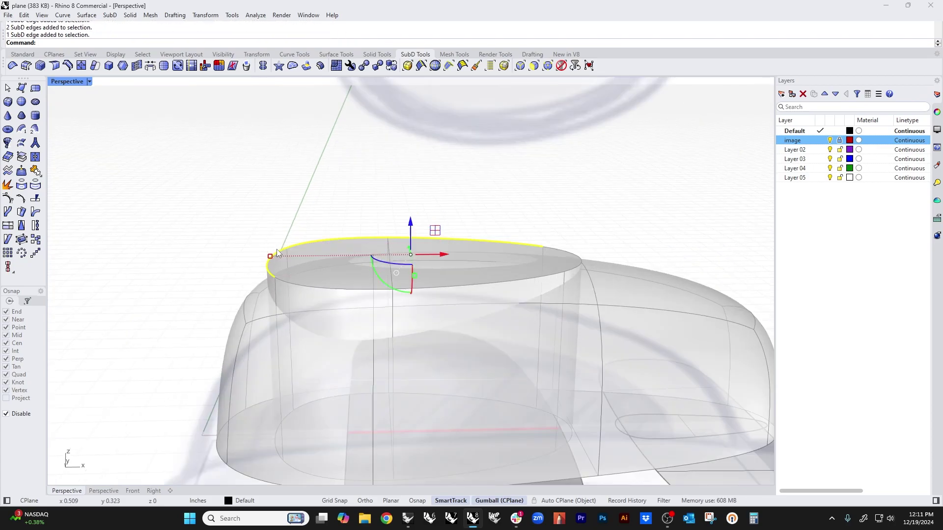
pyautogui.keyDown('ctrl'); pyautogui.keyDown('shift'); pyautogui.click(300, 288); pyautogui.keyUp('shift'); pyautogui.keyUp('ctrl')
pyautogui.keyDown('ctrl'); pyautogui.keyDown('shift'); pyautogui.click(491, 284); pyautogui.keyUp('shift'); pyautogui.keyUp('ctrl')
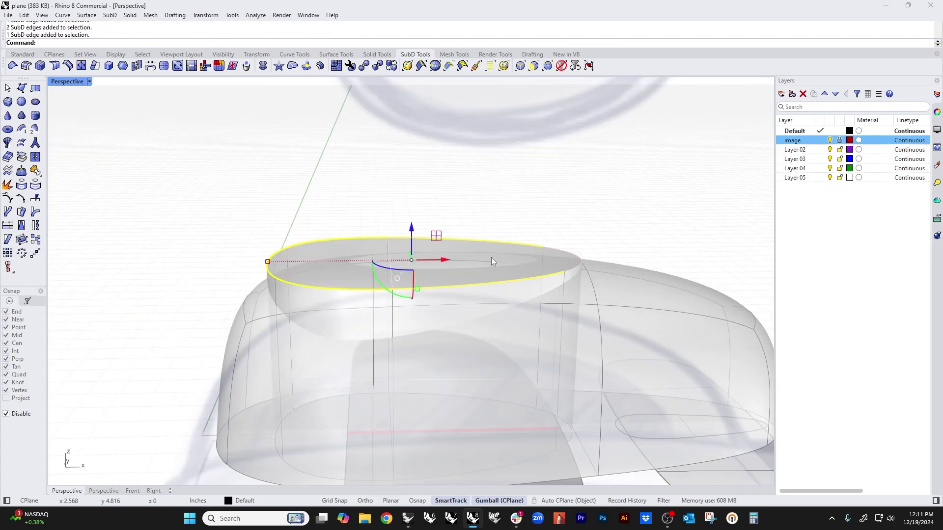
pyautogui.keyDown('ctrl'); pyautogui.keyDown('shift'); pyautogui.click(560, 248); pyautogui.keyUp('shift'); pyautogui.keyUp('ctrl')
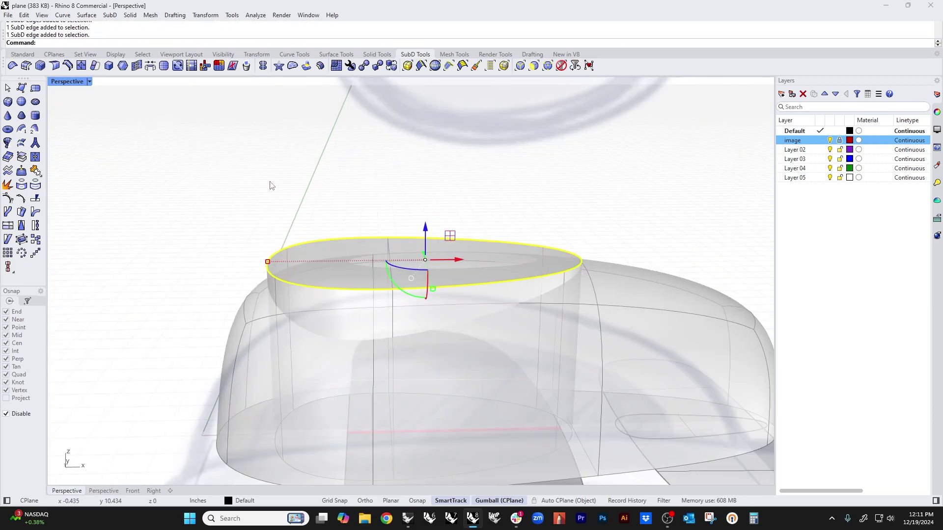
pyautogui.click(13, 66)
pyautogui.scroll(-4, 283, 215)
pyautogui.click(283, 214)
# - Raise the cockpit solid in the Front view so it rises above the fuselage towards the sketched cockpit outline
pyautogui.moveTo(283, 215); pyautogui.dragTo(360, 372, button='right')
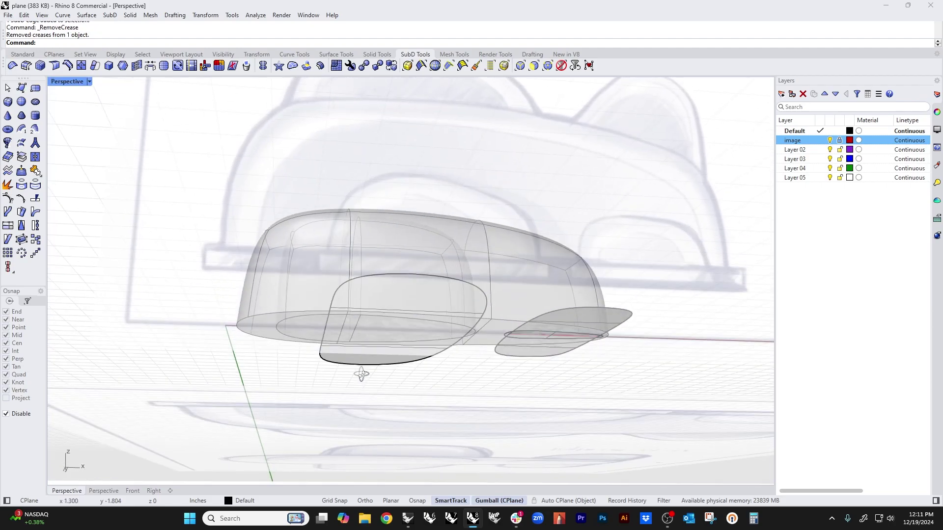
pyautogui.click(309, 332)
pyautogui.click(339, 365)
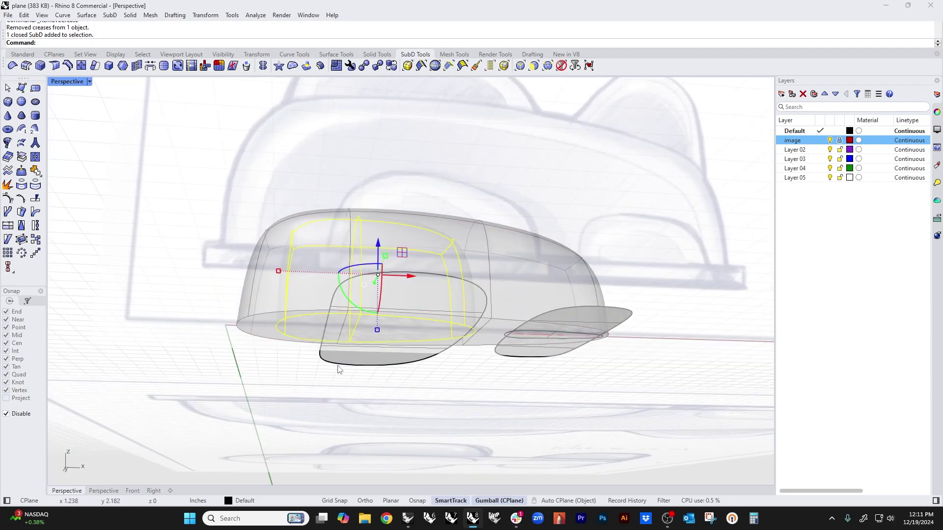
pyautogui.hotkey('ctrl', 'F2')
pyautogui.scroll(6, 390, 270)
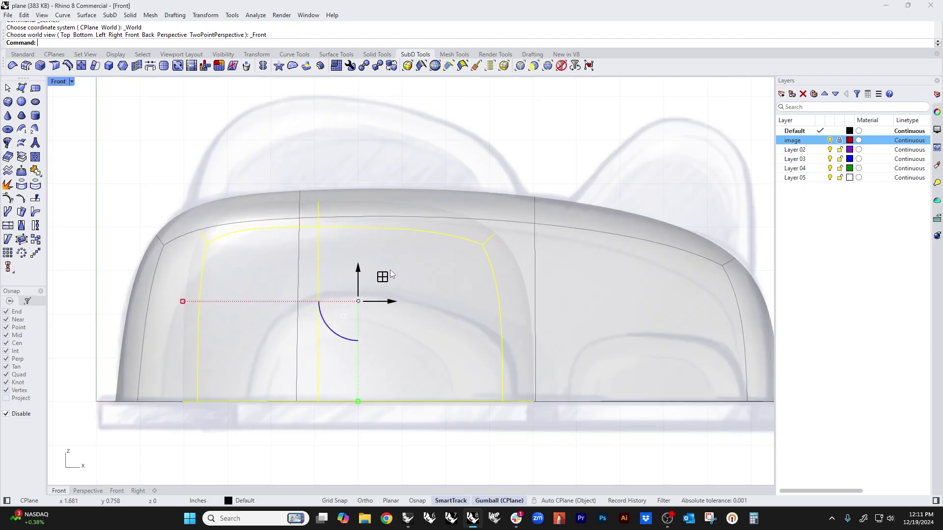
pyautogui.scroll(-4, 390, 270)
pyautogui.moveTo(336, 334); pyautogui.dragTo(339, 261)
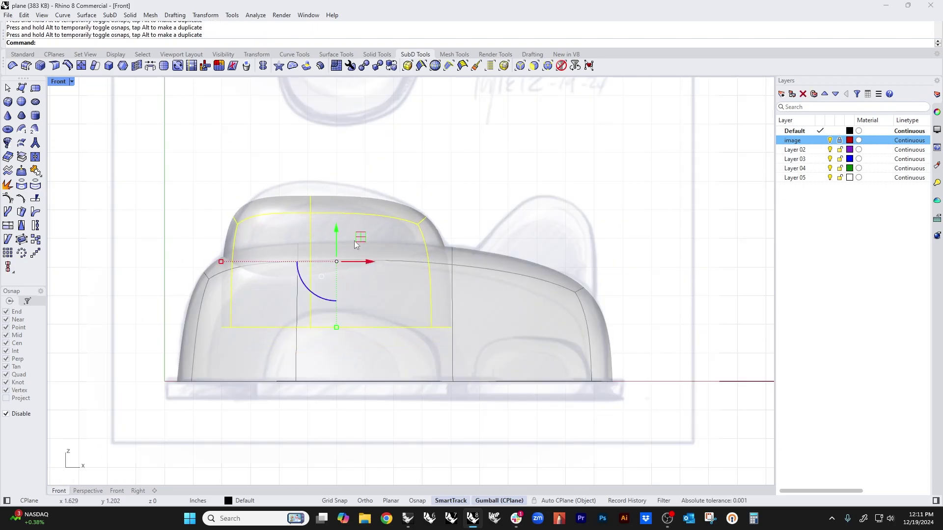
pyautogui.press('Escape')
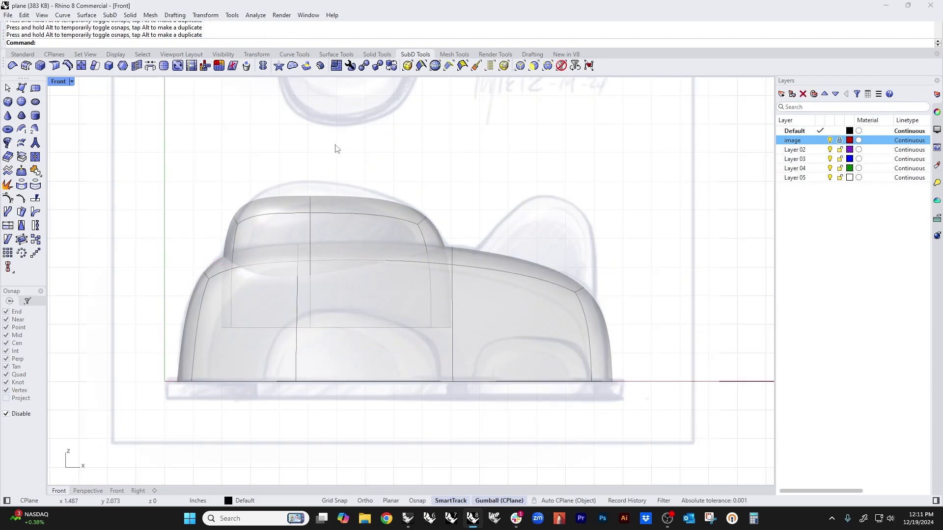
# - Raise the cockpit's middle top cross edge and lower its rear top corner to follow the sketched cockpit curve
pyautogui.scroll(2, 305, 185)
pyautogui.moveTo(275, 138); pyautogui.dragTo(336, 235)
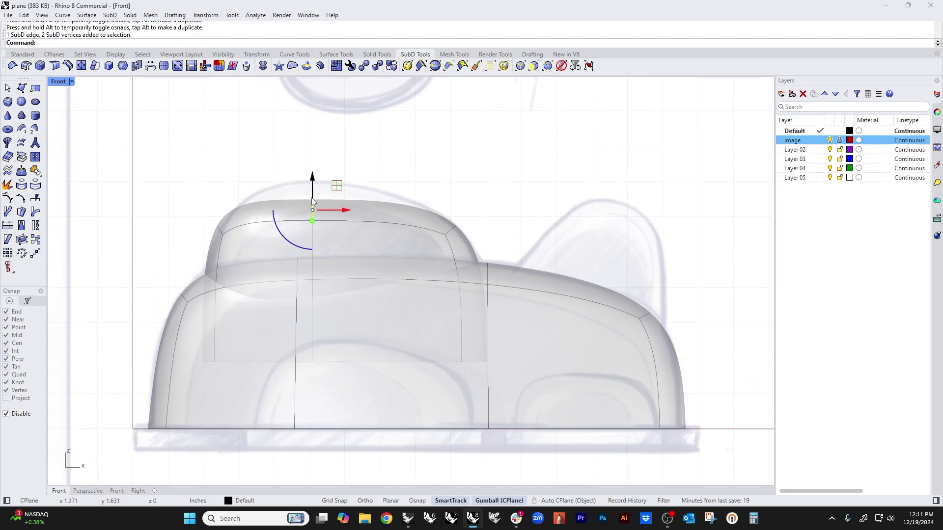
pyautogui.moveTo(315, 186)
pyautogui.mouseDown()
pyautogui.moveTo(313, 152)
pyautogui.moveTo(313, 184)
pyautogui.mouseUp()
pyautogui.moveTo(431, 152); pyautogui.dragTo(496, 243)
pyautogui.moveTo(475, 201); pyautogui.dragTo(477, 213)
pyautogui.press('Escape')
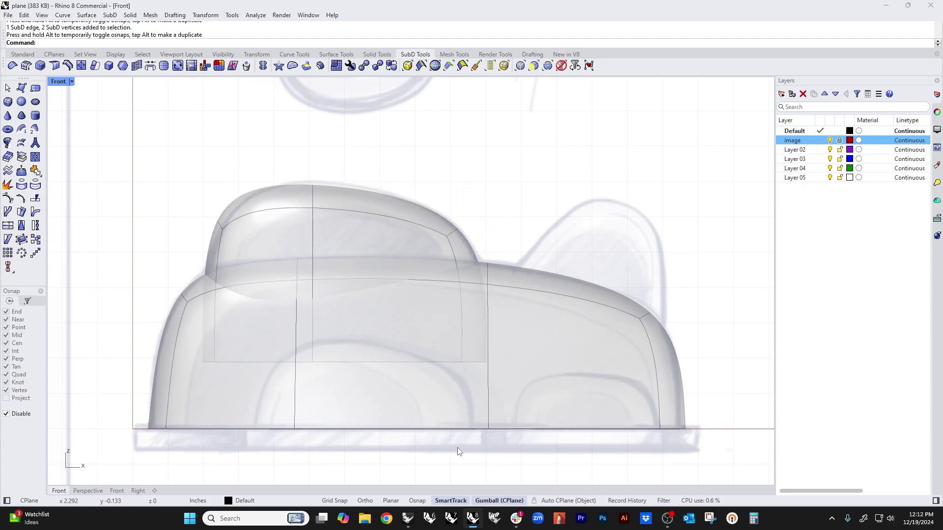
# - Lock the fuselage SubD so that only the cockpit can be edited
pyautogui.click(448, 417)
pyautogui.write('Lock')
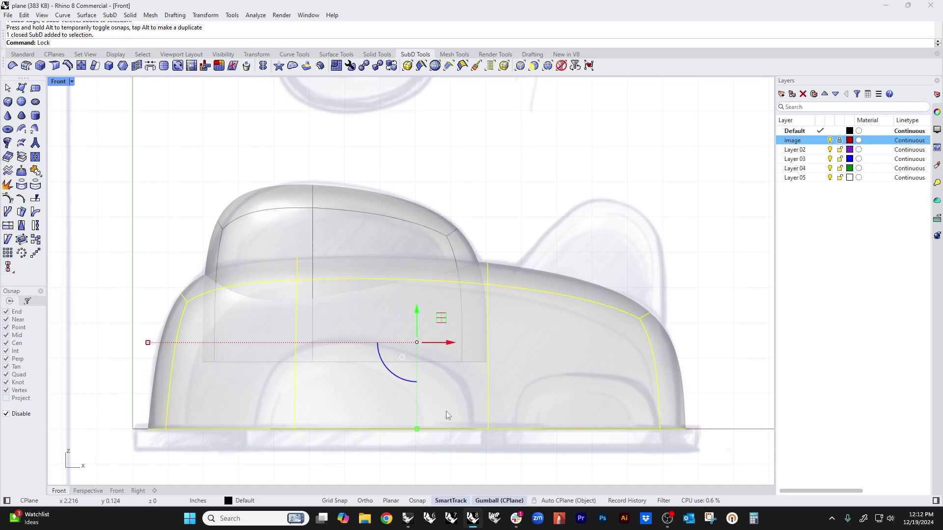
pyautogui.press('Return')
# - Move the cockpit's rear bottom edge slightly rearward and adjust its upper rear corner edge to the sketched outline
pyautogui.moveTo(417, 469); pyautogui.dragTo(564, 327)
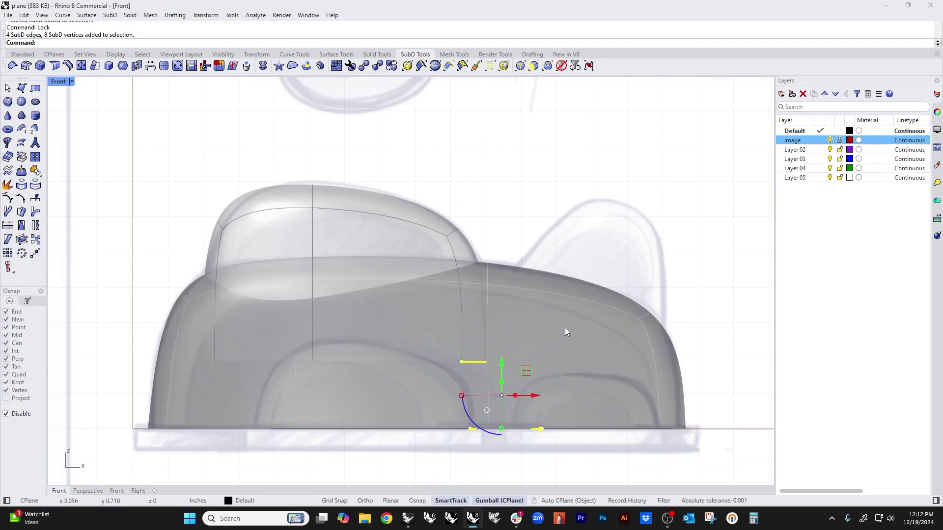
pyautogui.press('Escape')
pyautogui.moveTo(416, 447); pyautogui.dragTo(509, 329)
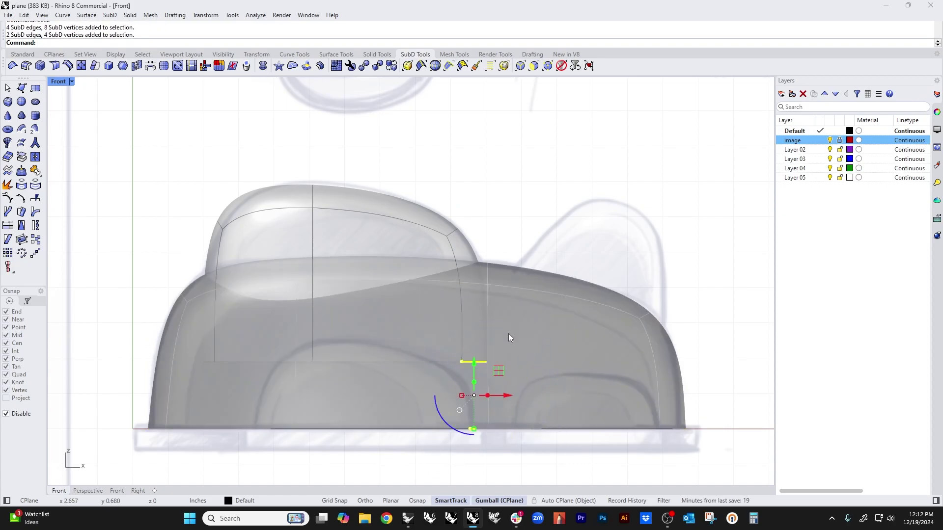
pyautogui.press('Escape')
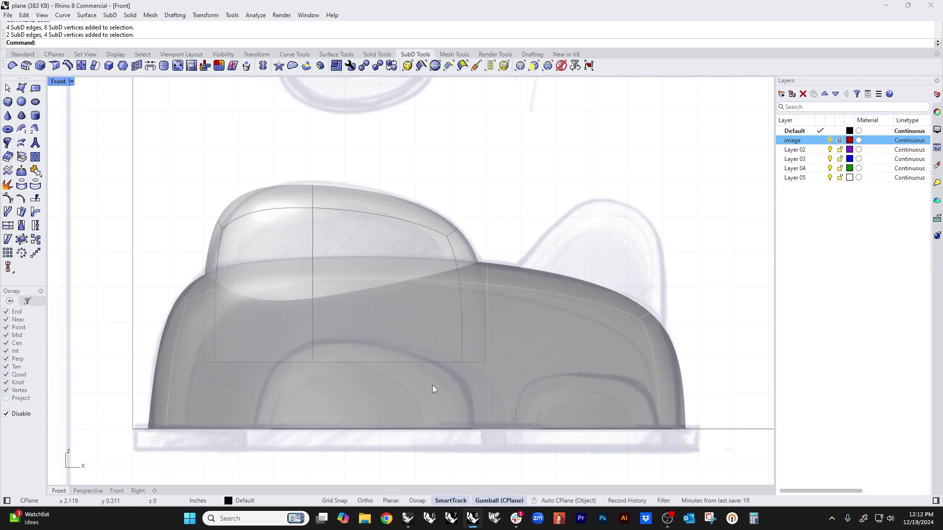
pyautogui.moveTo(432, 390); pyautogui.dragTo(479, 361)
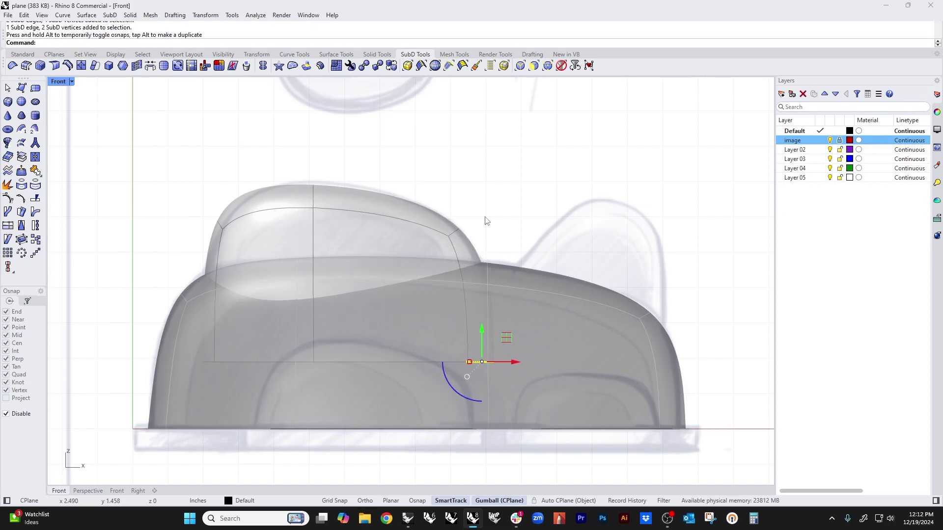
pyautogui.moveTo(396, 172); pyautogui.dragTo(450, 230)
pyautogui.click(413, 154)
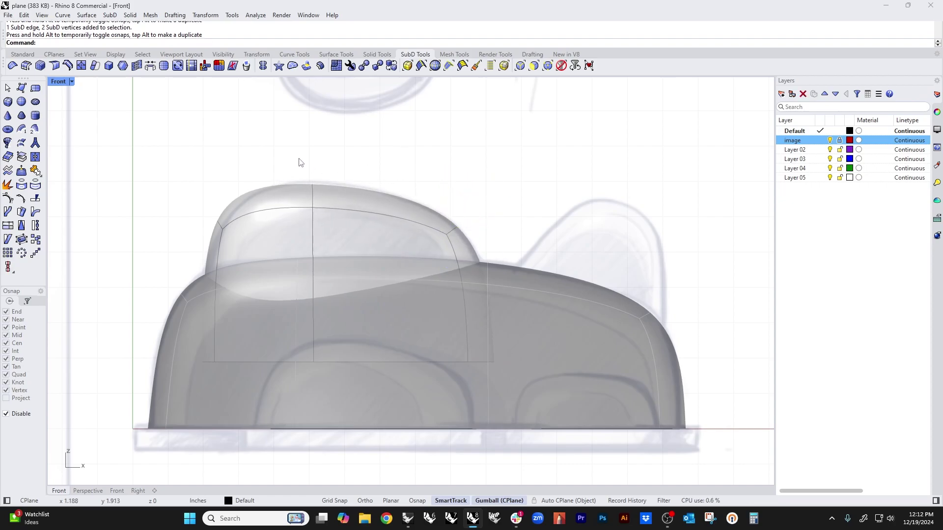
# - Select the cockpit's middle top cross edge and set nudging to plain arrow keys with a 0.01-inch step and a 0.1-inch Shift step
pyautogui.moveTo(301, 162); pyautogui.dragTo(351, 252)
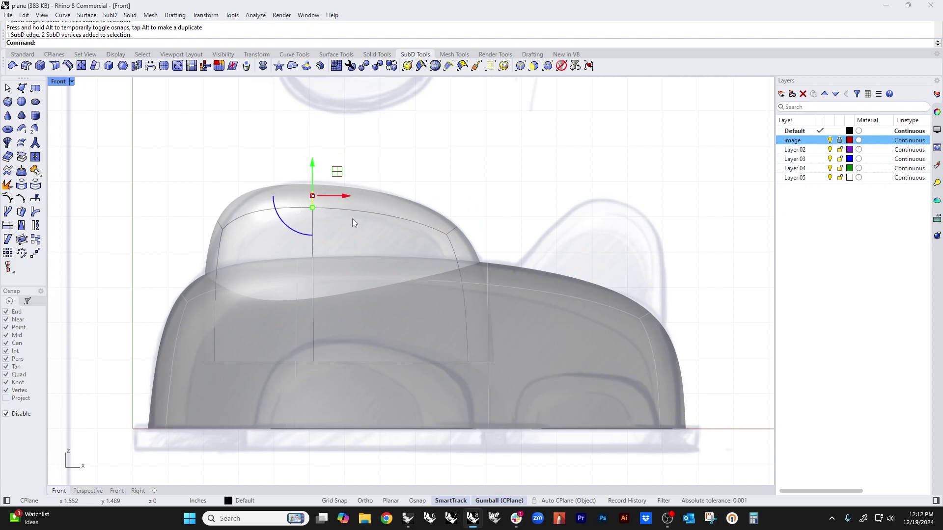
pyautogui.press('Down')
pyautogui.press('Up')
pyautogui.click(232, 15)
pyautogui.click(253, 270)
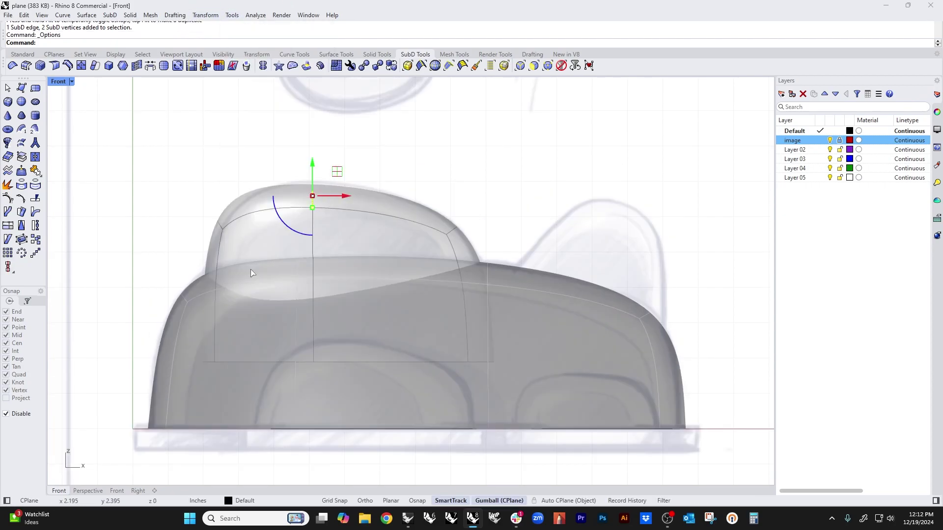
pyautogui.click(352, 329)
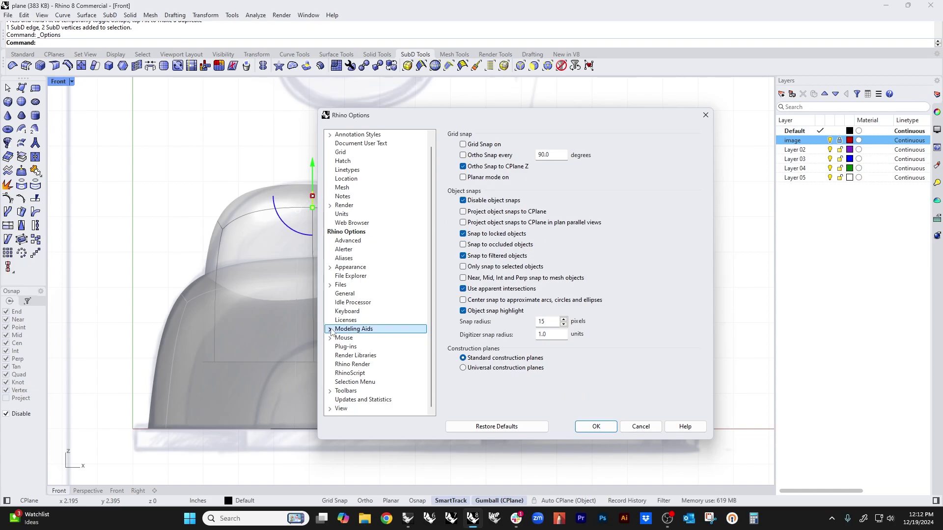
pyautogui.click(330, 329)
pyautogui.click(355, 339)
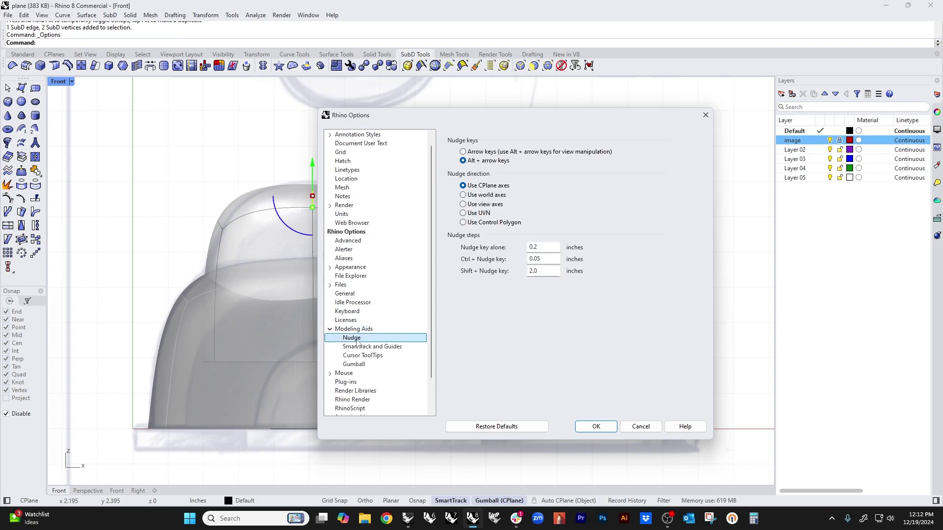
pyautogui.click(464, 153)
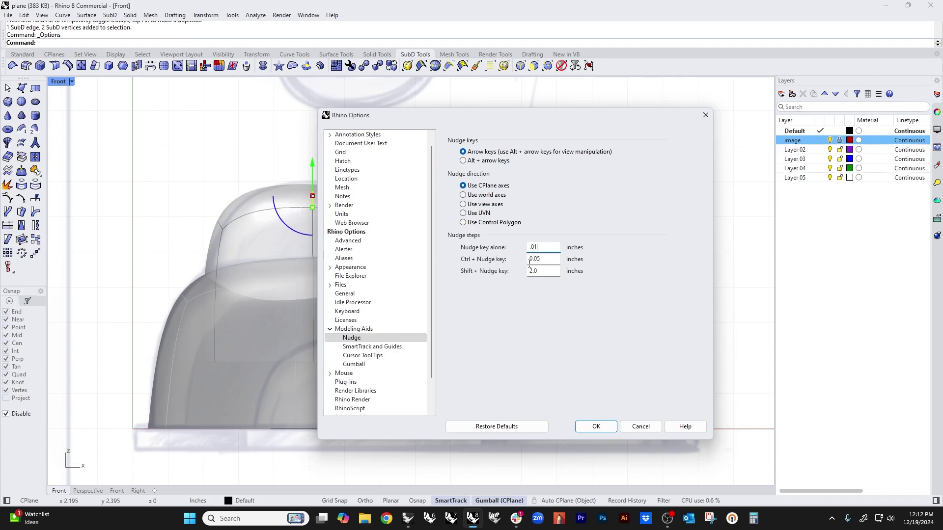
pyautogui.click(544, 271)
pyautogui.write('.1')
pyautogui.click(595, 426)
# - Nudge the cockpit's middle top cross edge up 0.03 inches to meet the sketched roofline
pyautogui.scroll(3, 334, 178)
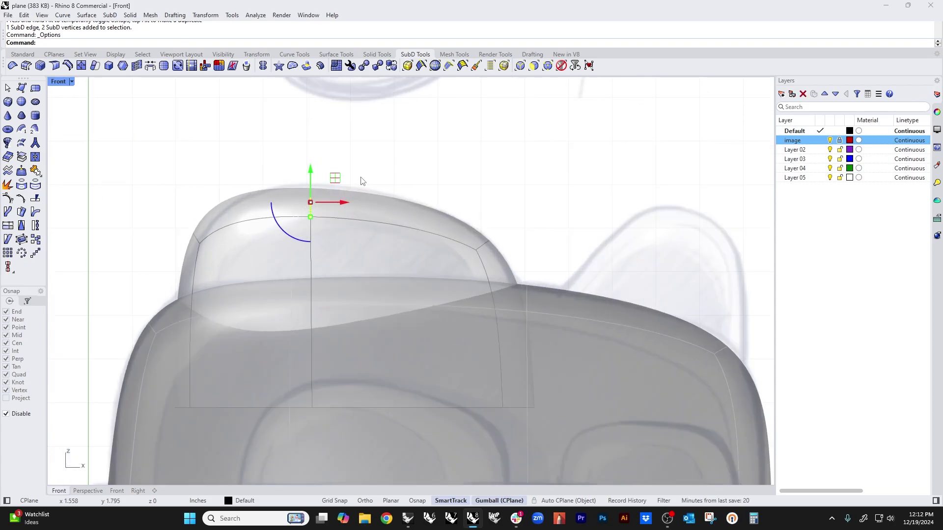
pyautogui.hotkey('alt', 'Up')
pyautogui.hotkey('alt', 'Up')
pyautogui.hotkey('alt', 'Up')
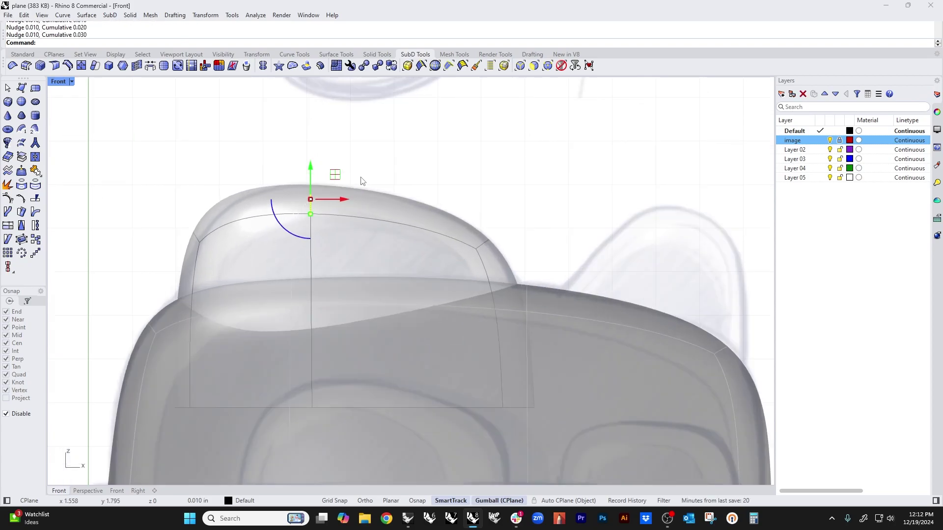
pyautogui.press('Escape')
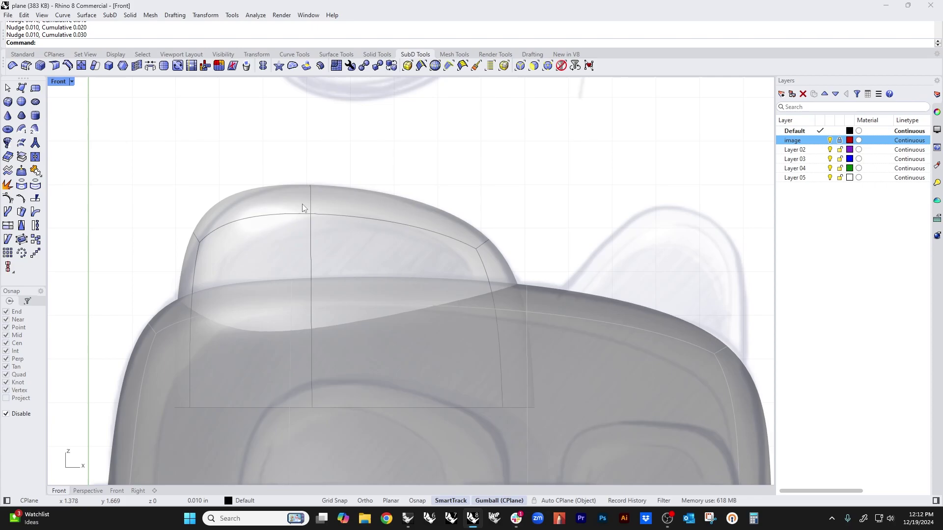
# - Nudge the cockpit's front top corner edge down and rearward, and raise the middle top cross edge slightly to follow the sketch
pyautogui.moveTo(152, 187); pyautogui.dragTo(222, 253)
pyautogui.hotkey('alt', 'Down')
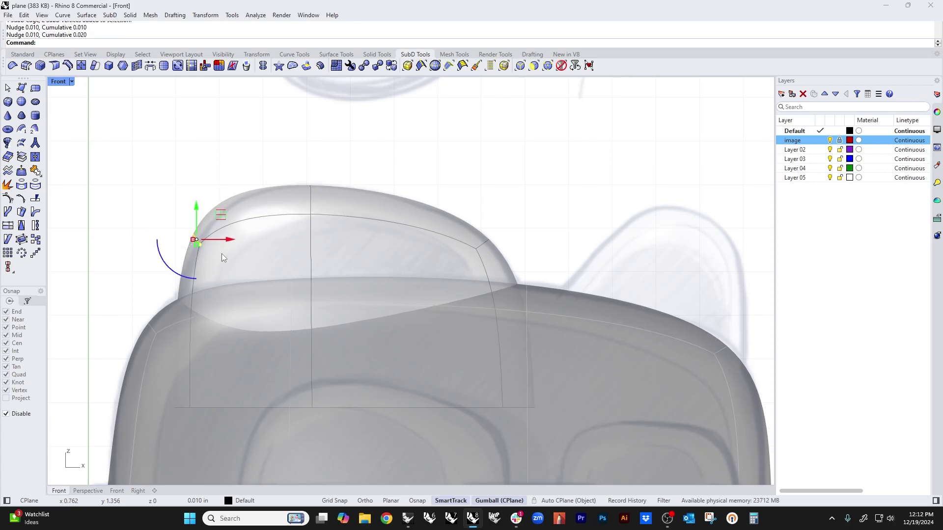
pyautogui.hotkey('alt', 'Down')
pyautogui.hotkey('alt', 'Down')
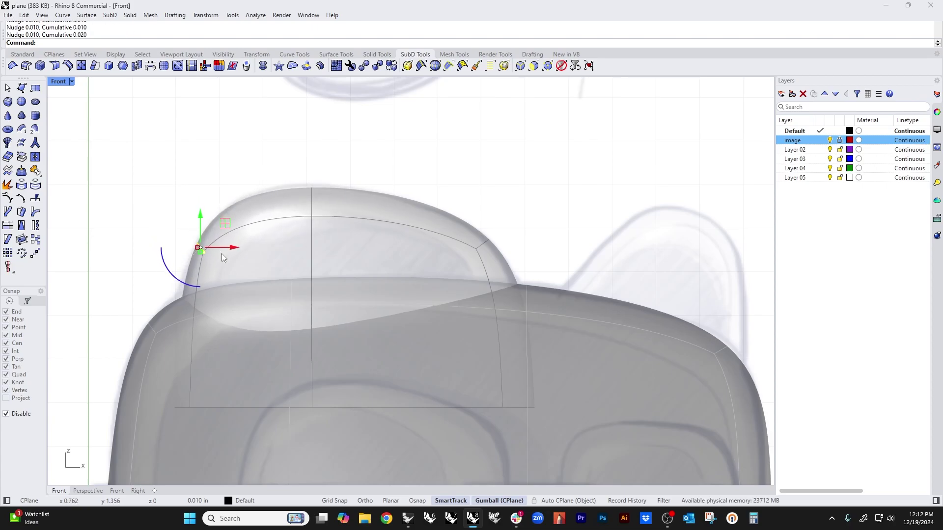
pyautogui.moveTo(279, 143); pyautogui.dragTo(347, 242)
pyautogui.hotkey('alt', 'Up')
pyautogui.hotkey('alt', 'Left')
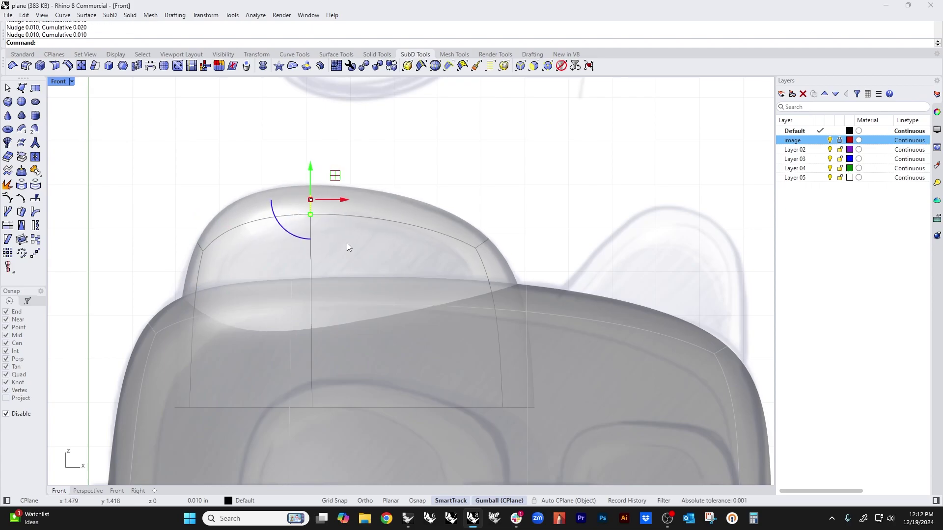
# - Nudge the cockpit's front bottom edge forward 0.08 inches to widen the windshield's base
pyautogui.moveTo(147, 393); pyautogui.dragTo(225, 417)
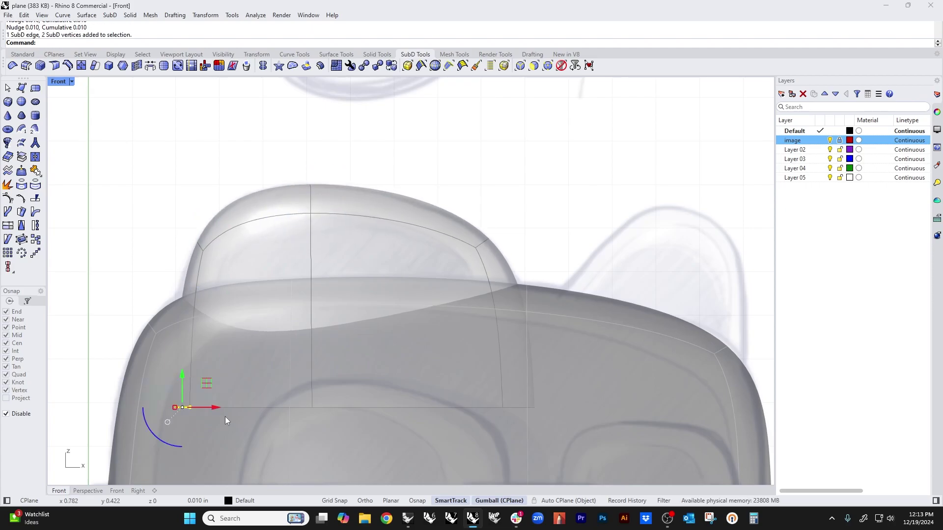
pyautogui.hotkey('alt', 'Left')
pyautogui.hotkey('alt', 'Left')
pyautogui.hotkey('alt', 'Left')
pyautogui.hotkey('alt', 'Left')
pyautogui.hotkey('alt', 'Left')
pyautogui.hotkey('alt', 'Left')
pyautogui.hotkey('alt', 'Left')
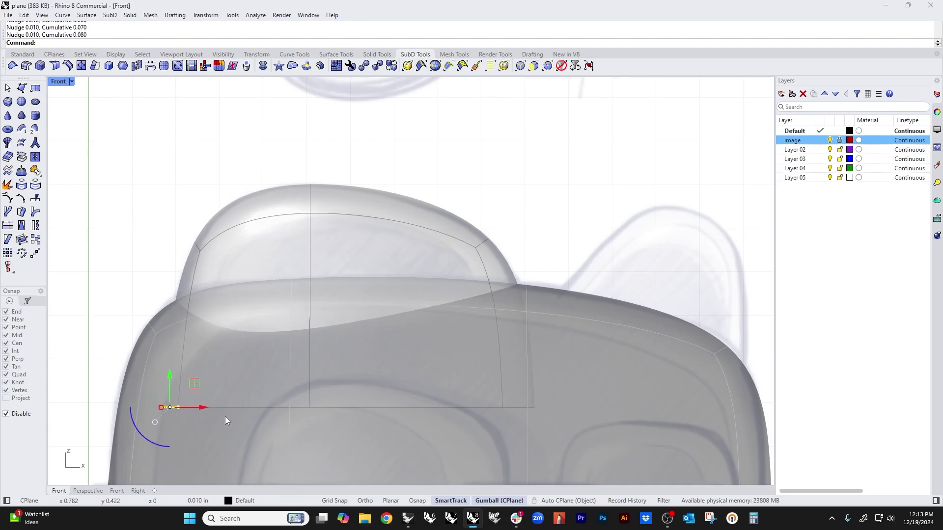
# - Nudge the cockpit's front top corner edge slightly down and rearward, and its front bottom edge 0.03 inches forward
pyautogui.moveTo(172, 190); pyautogui.dragTo(232, 269)
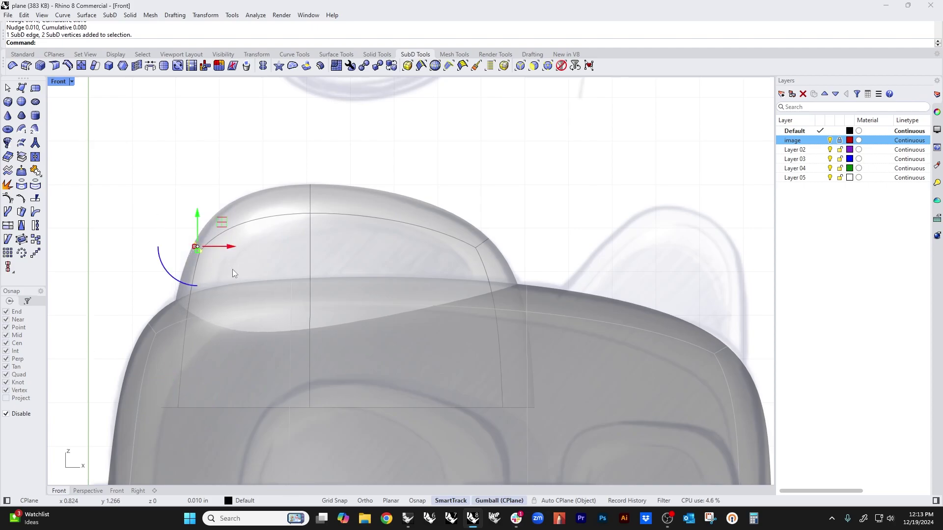
pyautogui.hotkey('alt', 'Left')
pyautogui.hotkey('alt', 'Left')
pyautogui.hotkey('alt', 'Right')
pyautogui.hotkey('alt', 'Right')
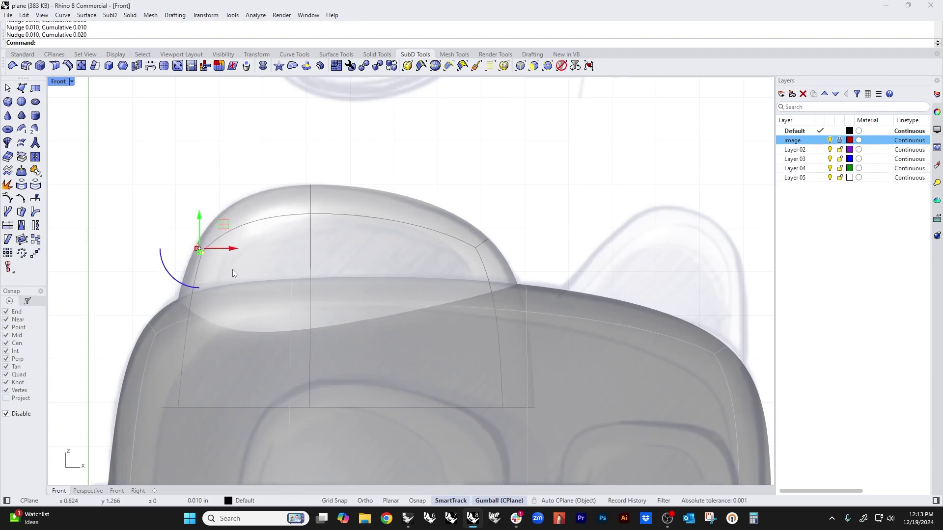
pyautogui.press('Escape')
pyautogui.moveTo(113, 355); pyautogui.dragTo(226, 437)
pyautogui.hotkey('alt', 'Right')
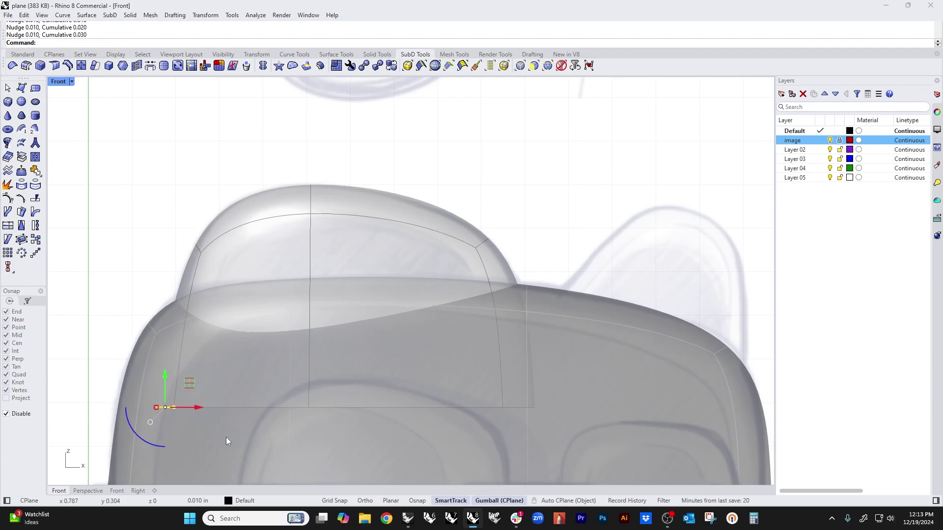
pyautogui.press('Escape')
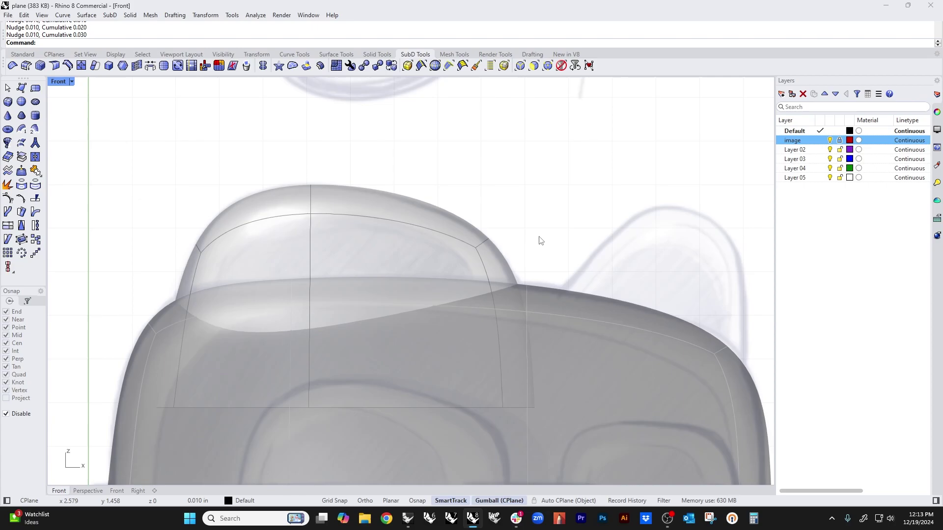
# - Nudge the cockpit's rear bottom edge rearward 0.06 inches
pyautogui.moveTo(510, 418); pyautogui.dragTo(556, 374)
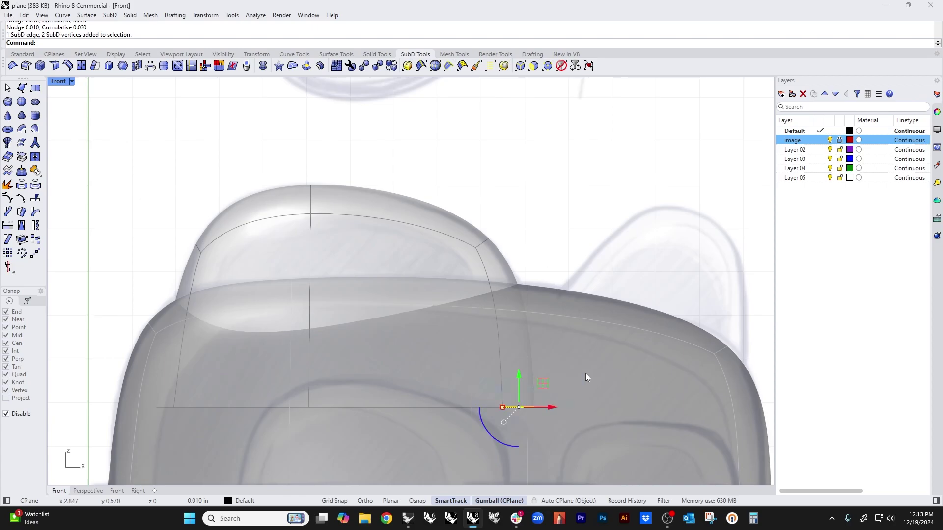
pyautogui.hotkey('alt', 'Right')
pyautogui.hotkey('alt', 'Right')
pyautogui.hotkey('alt', 'Right')
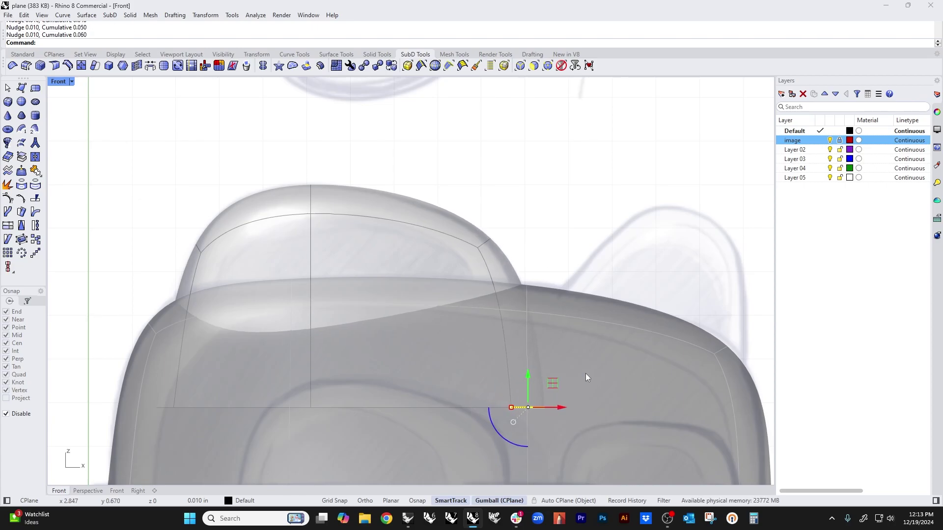
pyautogui.click(552, 221)
# - Nudge the cockpit's rear top corner edge forward 0.04 inches to match the sketched rear curve
pyautogui.moveTo(463, 169); pyautogui.dragTo(522, 272)
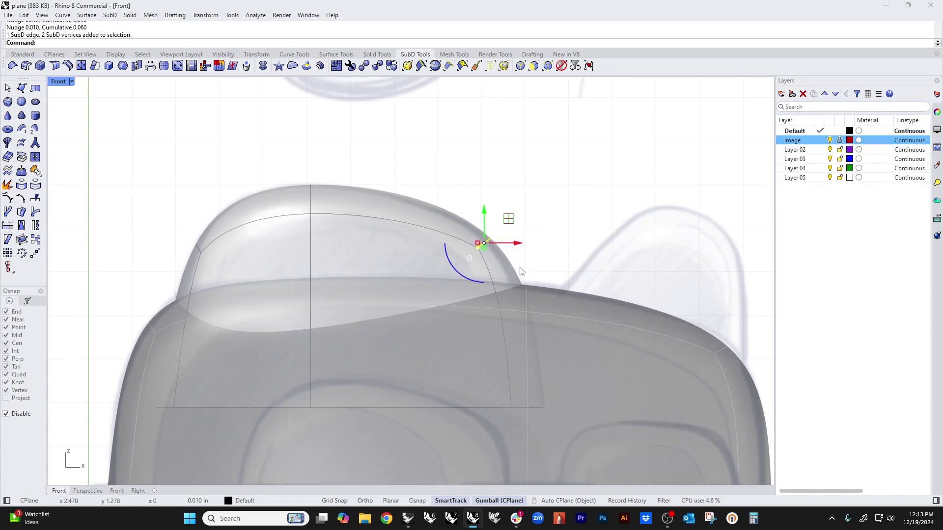
pyautogui.hotkey('alt', 'Left')
pyautogui.hotkey('alt', 'Left')
pyautogui.hotkey('alt', 'Left')
pyautogui.hotkey('alt', 'Left')
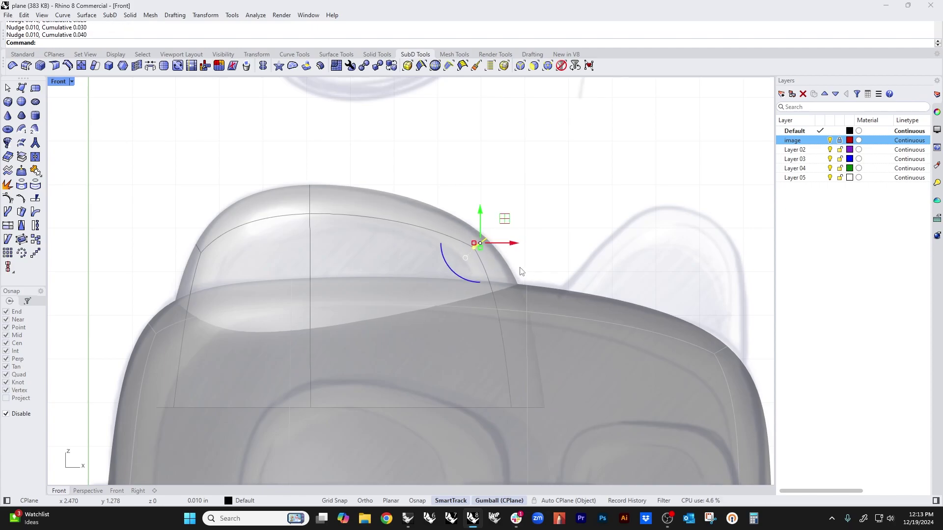
pyautogui.click(465, 177)
# - Examine the cockpit's outline against the sketch in a Wireframe Top view
pyautogui.scroll(-4, 407, 222)
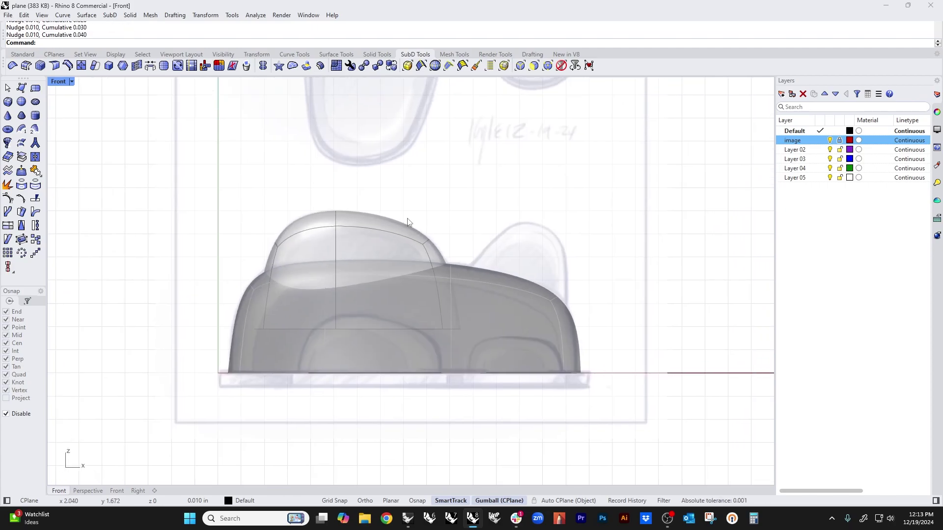
pyautogui.write('op')
pyautogui.press('Return')
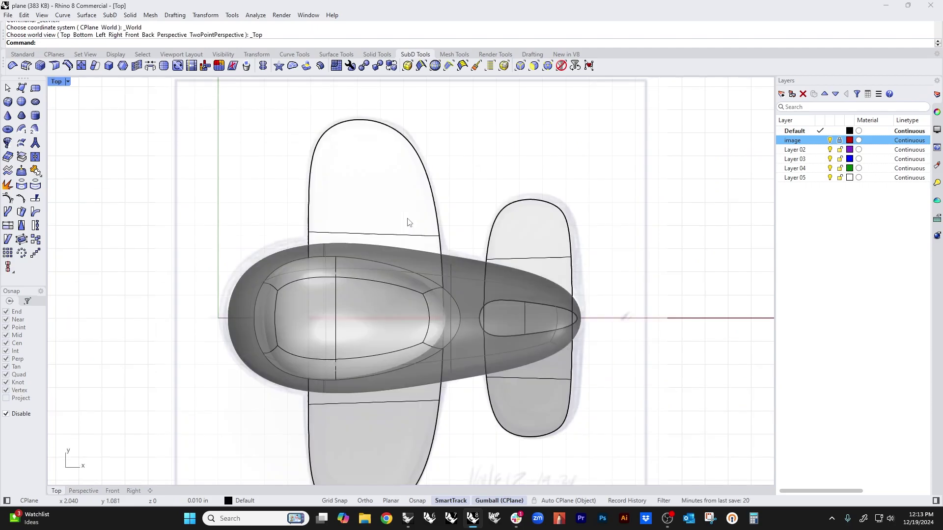
pyautogui.scroll(3, 387, 363)
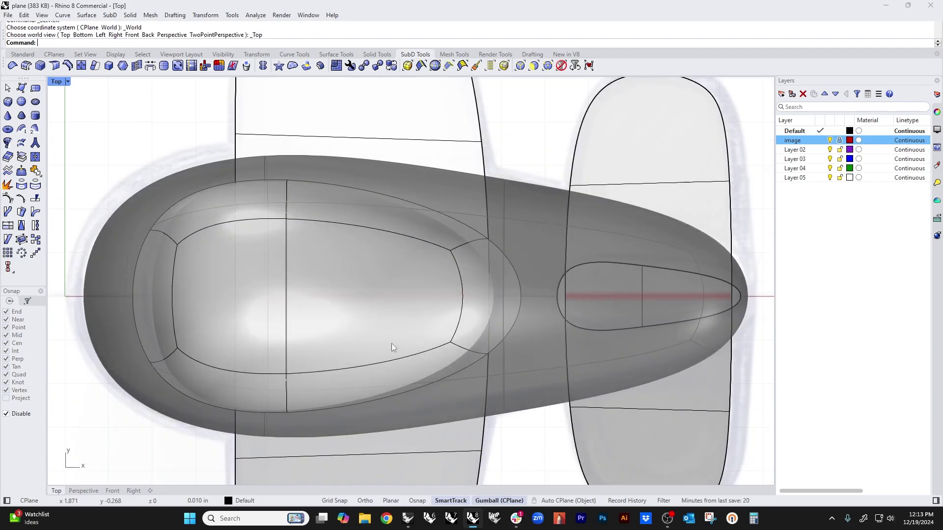
pyautogui.middleClick(290, 278)
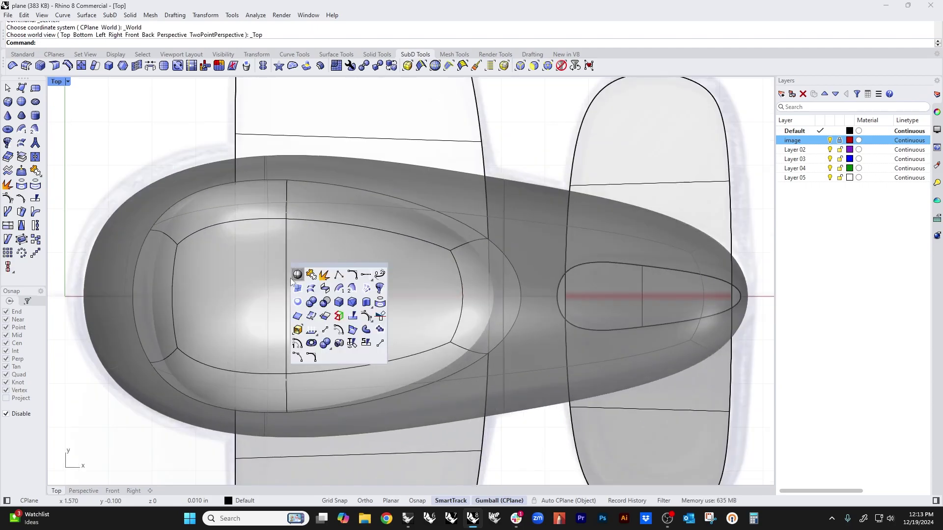
pyautogui.click(298, 276)
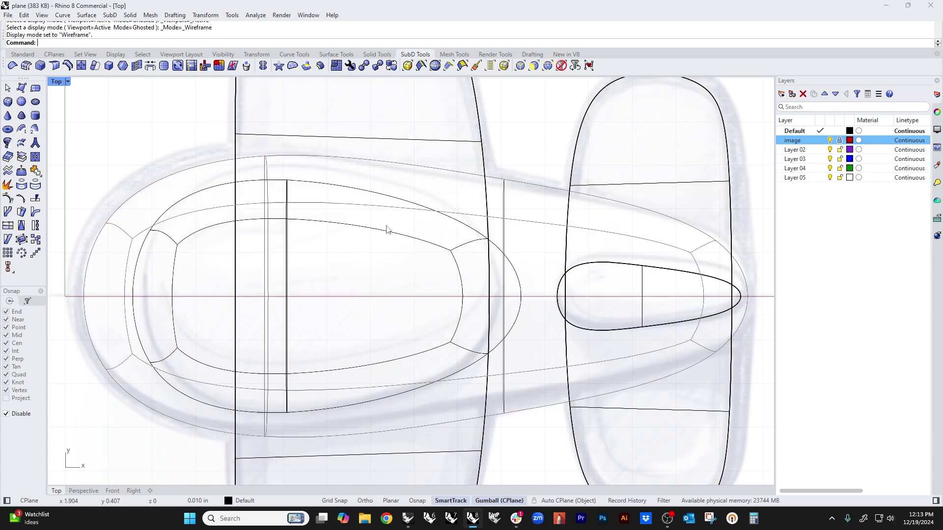
# - Switch to a Shaded Perspective view facing the plane's nose and select the cockpit SubD
pyautogui.press('F4')
pyautogui.middleClick(301, 291)
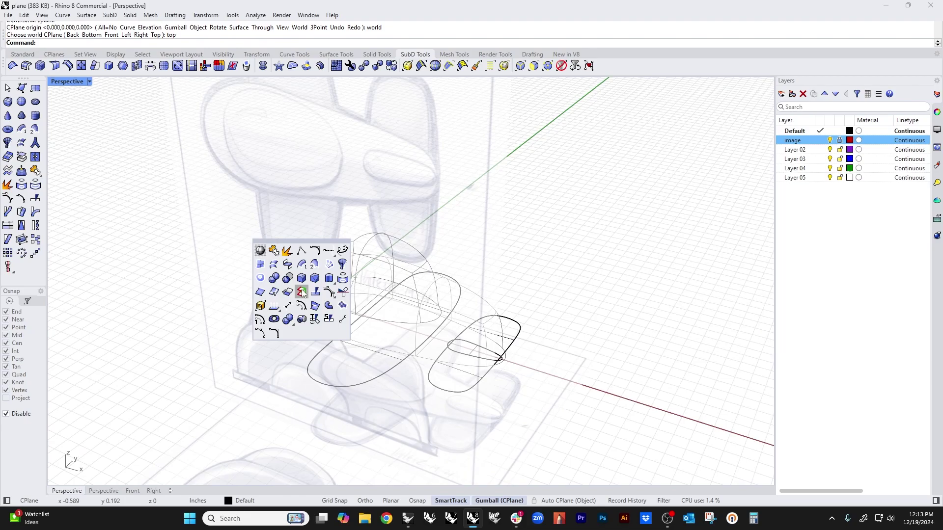
pyautogui.click(260, 251)
pyautogui.moveTo(260, 251)
pyautogui.mouseDown(button='right')
pyautogui.moveTo(508, 326)
pyautogui.moveTo(485, 339)
pyautogui.moveTo(427, 344)
pyautogui.moveTo(545, 365)
pyautogui.moveTo(480, 358)
pyautogui.moveTo(371, 316)
pyautogui.moveTo(385, 297)
pyautogui.moveTo(417, 299)
pyautogui.moveTo(462, 322)
pyautogui.moveTo(505, 324)
pyautogui.mouseUp(button='right')
pyautogui.moveTo(449, 287)
pyautogui.mouseDown(button='right')
pyautogui.moveTo(434, 270)
pyautogui.moveTo(435, 291)
pyautogui.mouseUp(button='right')
pyautogui.click(438, 292)
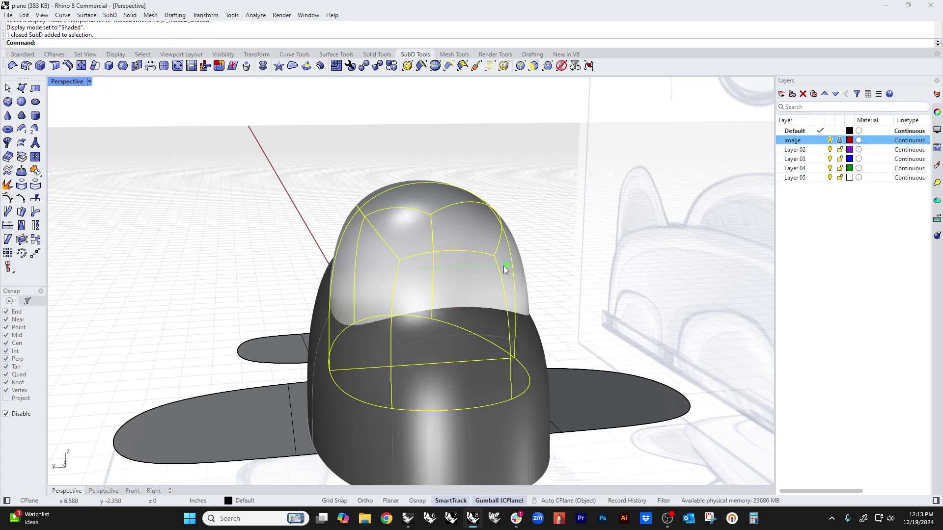
# - Scale the canopy slightly narrower across the plane's width and check its fit on the fuselage from several sides
pyautogui.moveTo(503, 266); pyautogui.dragTo(560, 270)
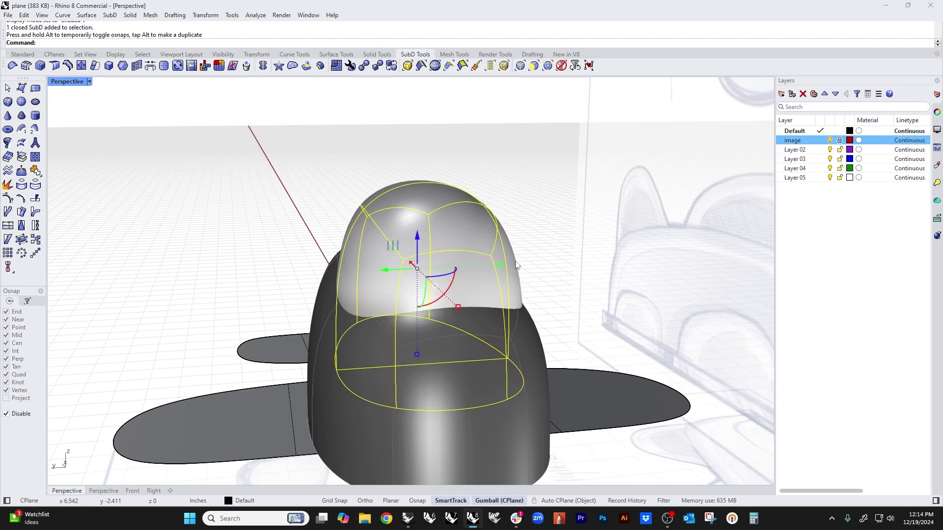
pyautogui.press('Escape')
pyautogui.moveTo(373, 290); pyautogui.dragTo(455, 301, button='right')
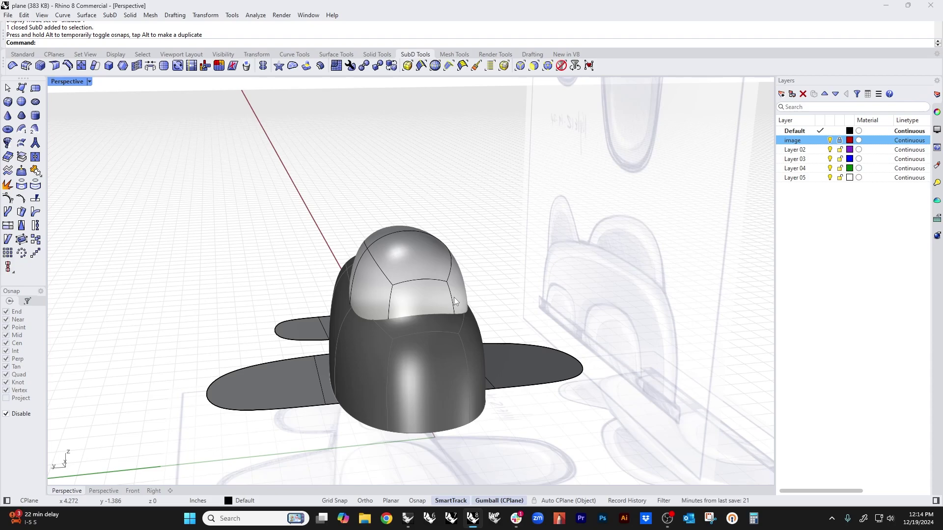
pyautogui.moveTo(510, 344); pyautogui.dragTo(461, 243, button='right')
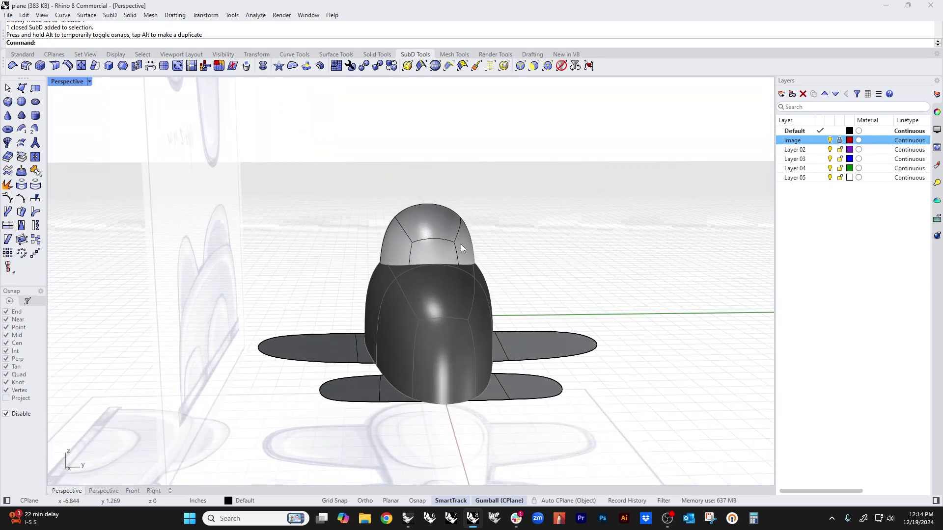
pyautogui.scroll(5, 464, 242)
pyautogui.click(338, 253)
pyautogui.moveTo(282, 275); pyautogui.dragTo(286, 273)
pyautogui.click(218, 280)
pyautogui.moveTo(219, 280); pyautogui.dragTo(515, 266, button='right')
pyautogui.scroll(-5, 337, 286)
pyautogui.moveTo(365, 323); pyautogui.dragTo(421, 345, button='right')
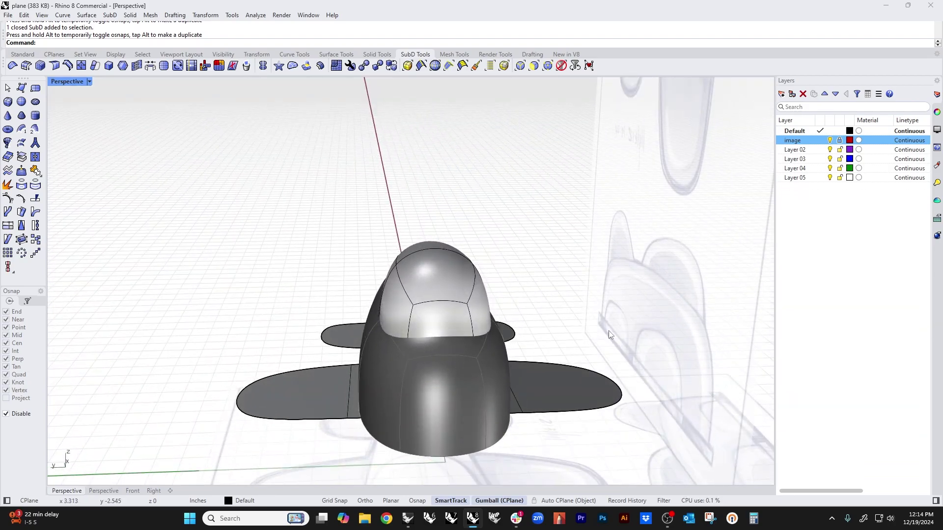
pyautogui.moveTo(571, 359); pyautogui.dragTo(520, 360, button='right')
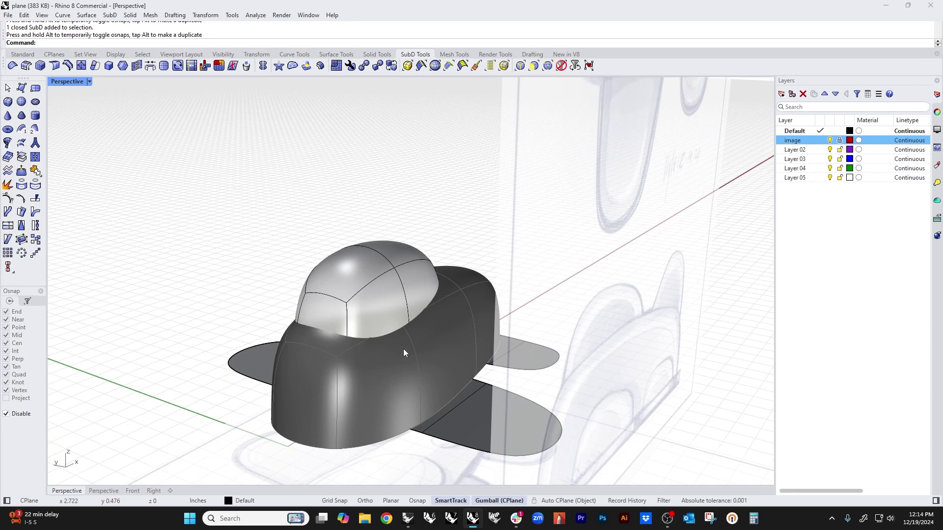
pyautogui.moveTo(404, 352); pyautogui.dragTo(423, 356, button='right')
# - Lock the canopy SubD so that only the wings remain editable
pyautogui.click(278, 399)
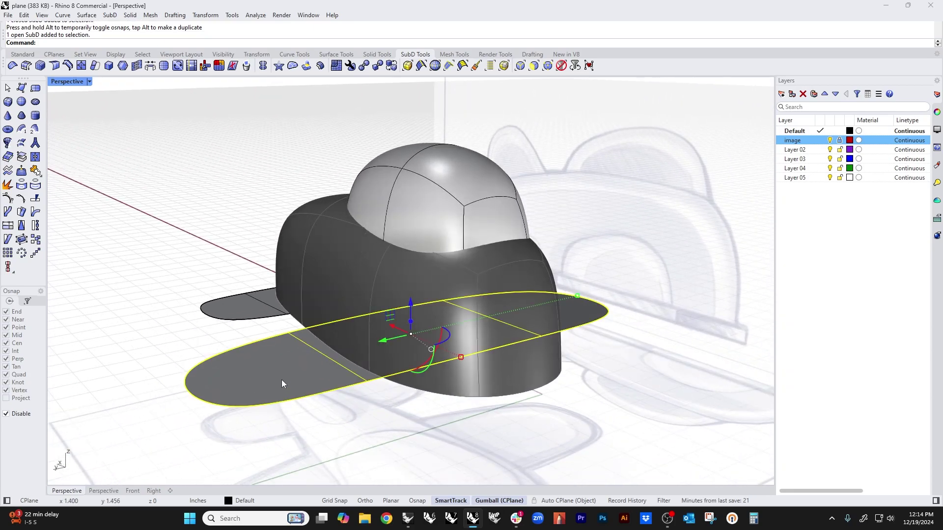
pyautogui.press('Escape')
pyautogui.click(420, 224)
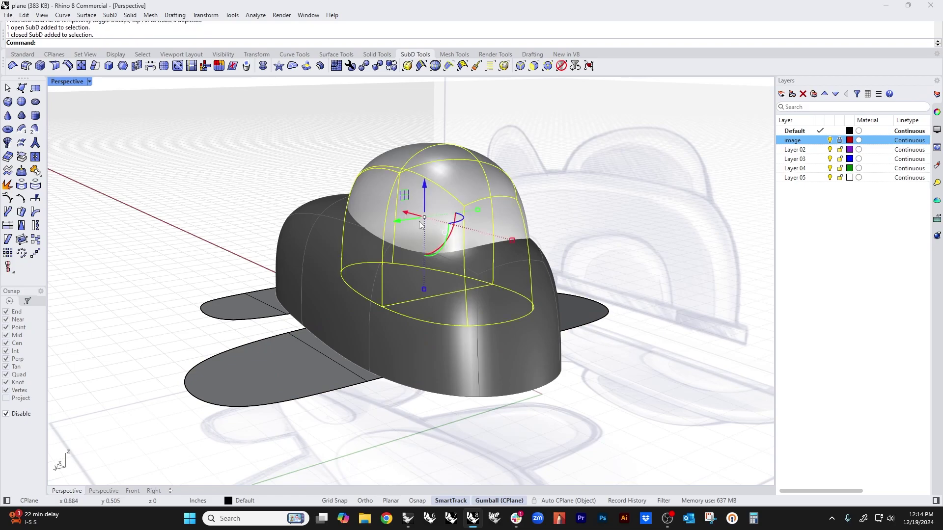
pyautogui.write('Lock')
pyautogui.press('Return')
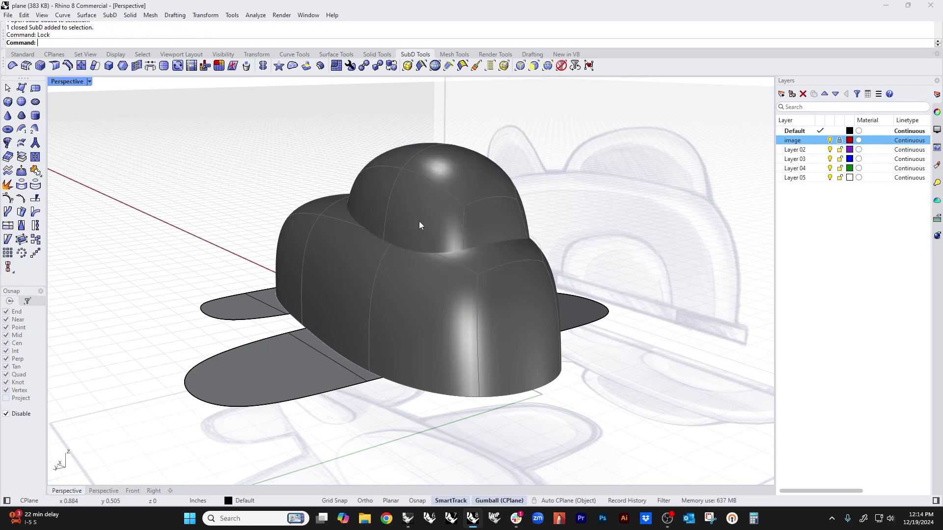
# - Offset the flat main wing SubD upward by 0.5 inches as a solid
pyautogui.click(268, 377)
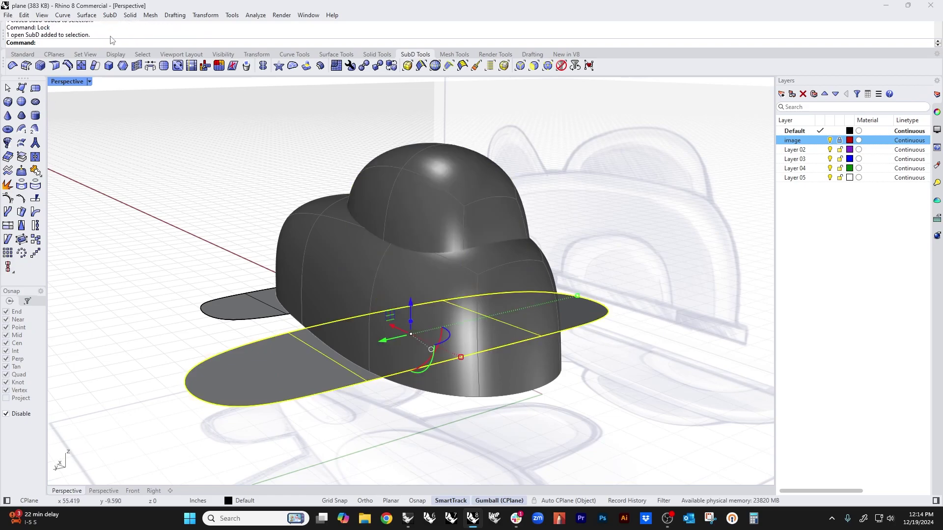
pyautogui.click(109, 15)
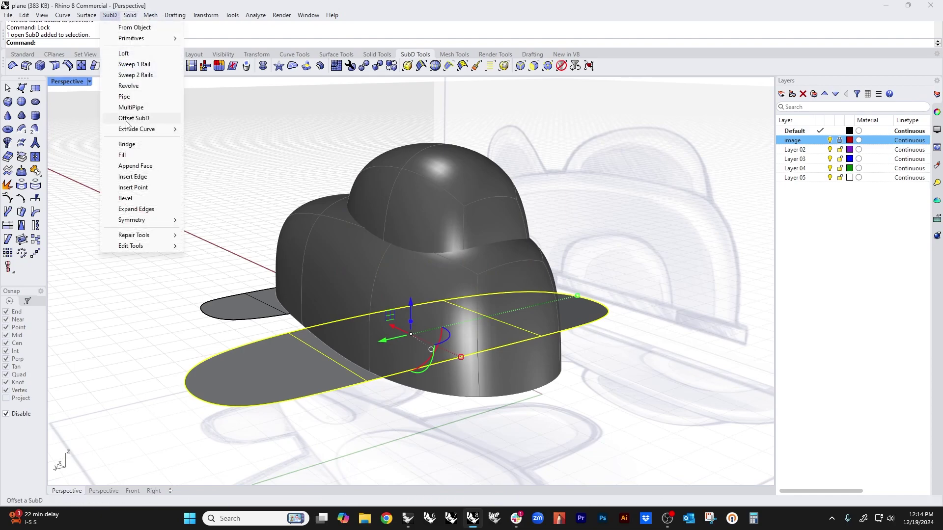
pyautogui.click(128, 119)
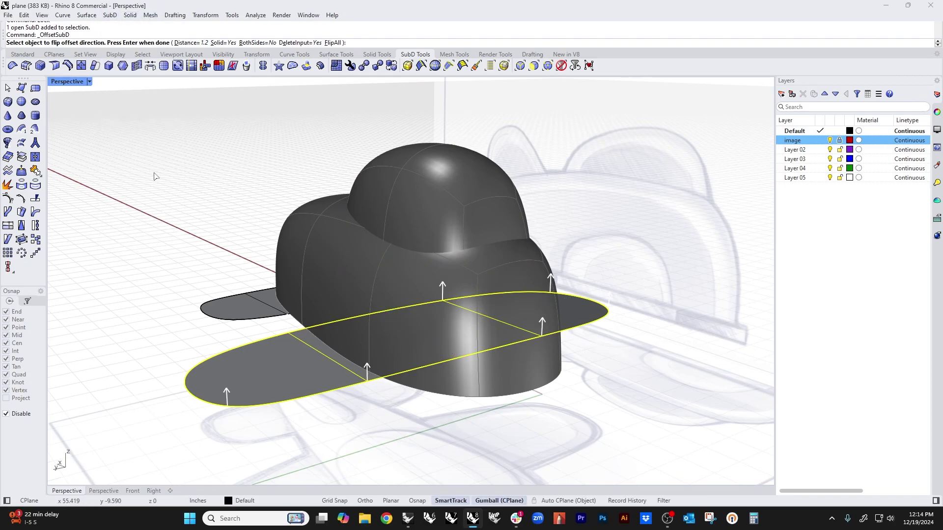
pyautogui.write('.5')
pyautogui.press('Return')
pyautogui.press('Return')
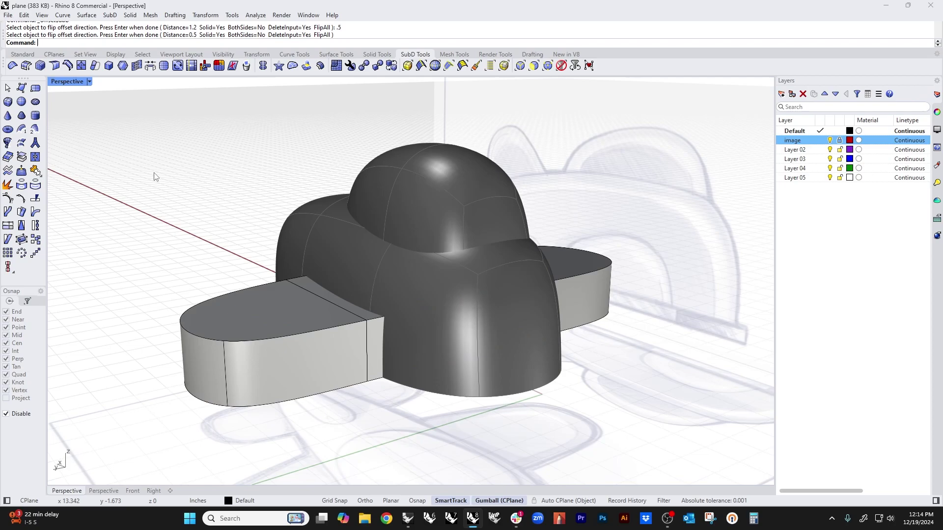
# - Select the flat tail wing SubD behind the main wing
pyautogui.moveTo(136, 172); pyautogui.dragTo(224, 215, button='right')
pyautogui.click(230, 322)
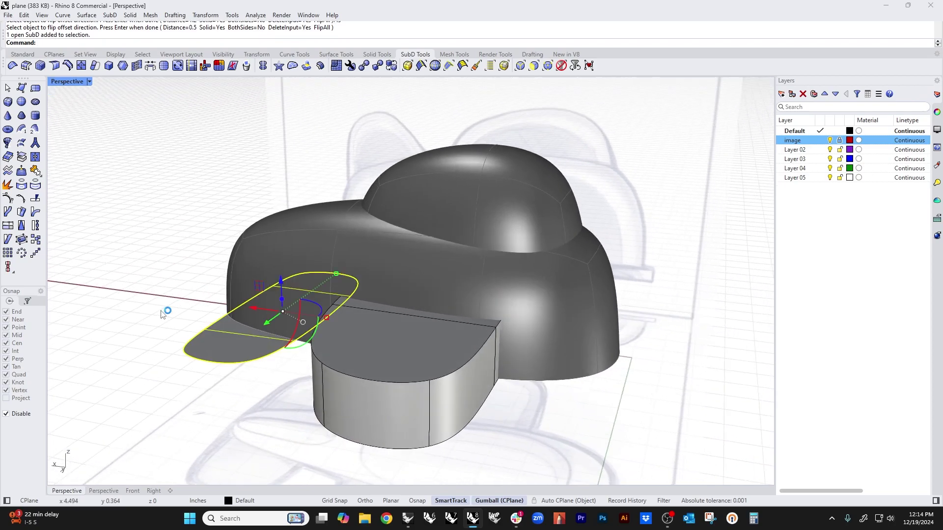
pyautogui.press('Return')
pyautogui.press('Return')
pyautogui.hotkey('ctrl', 'z')
# - Offset the tail wing SubD 0.5 inches as a solid, with its direction flipped to go upward
pyautogui.press('Return')
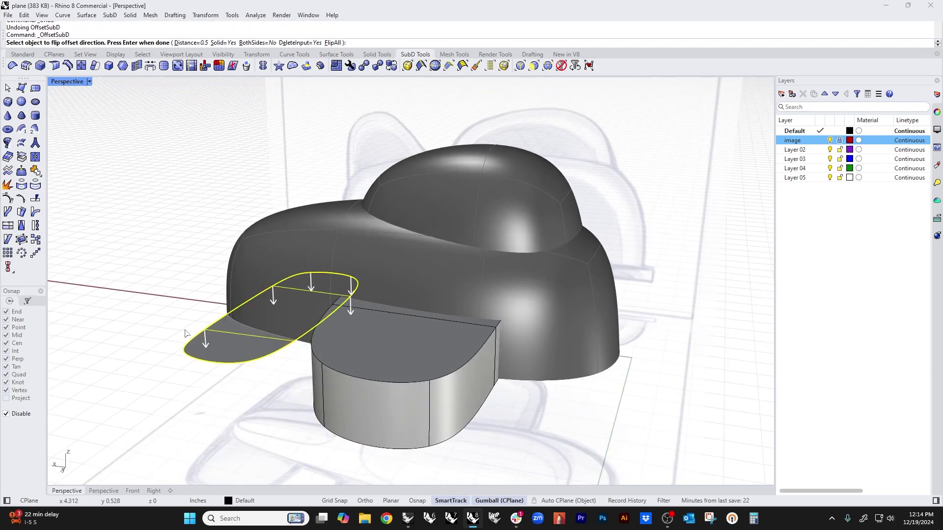
pyautogui.write('f')
pyautogui.press('Return')
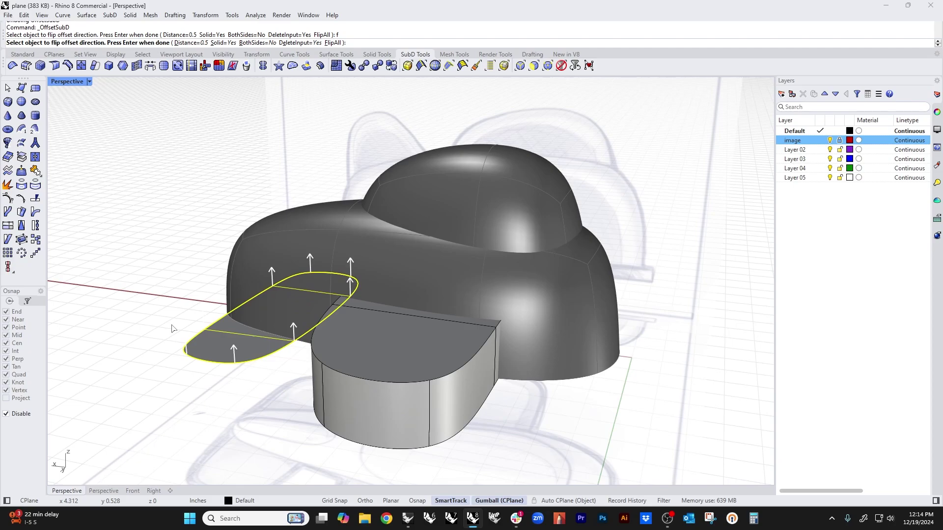
pyautogui.press('Return')
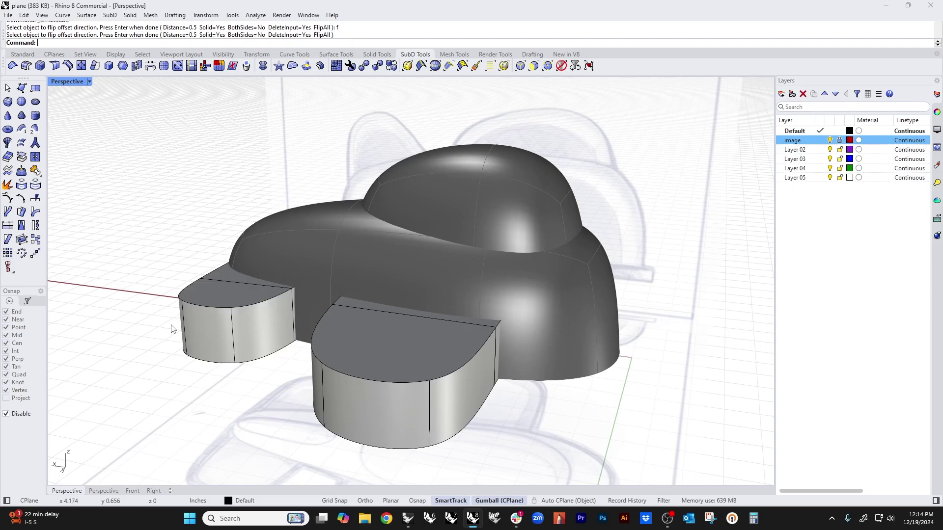
# - Remove the creases from all upper outline edges of the main wing and the tail wing
pyautogui.keyDown('ctrl'); pyautogui.keyDown('shift'); pyautogui.click(408, 384); pyautogui.keyUp('shift'); pyautogui.keyUp('ctrl')
pyautogui.keyDown('ctrl'); pyautogui.keyDown('shift'); pyautogui.click(456, 367); pyautogui.keyUp('shift'); pyautogui.keyUp('ctrl')
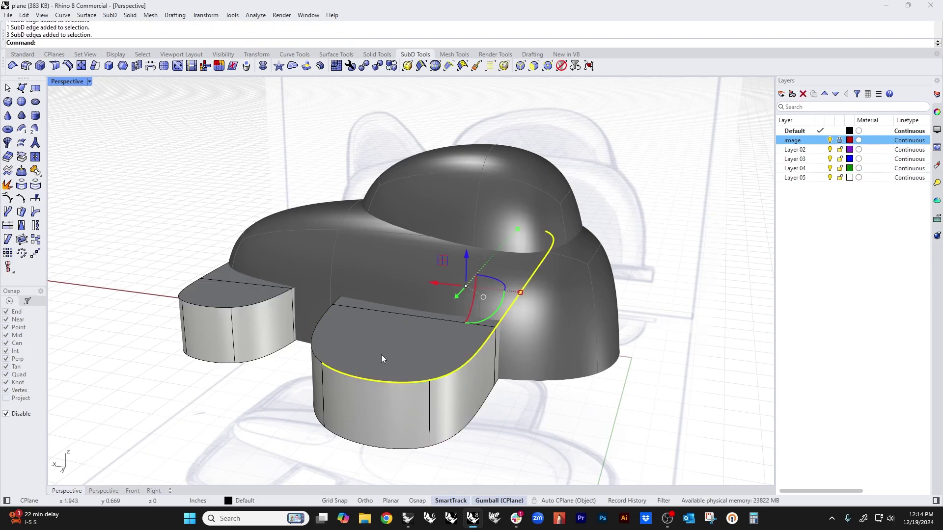
pyautogui.keyDown('ctrl'); pyautogui.keyDown('shift'); pyautogui.click(320, 361); pyautogui.keyUp('shift'); pyautogui.keyUp('ctrl')
pyautogui.keyDown('ctrl'); pyautogui.keyDown('shift'); pyautogui.click(239, 307); pyautogui.keyUp('shift'); pyautogui.keyUp('ctrl')
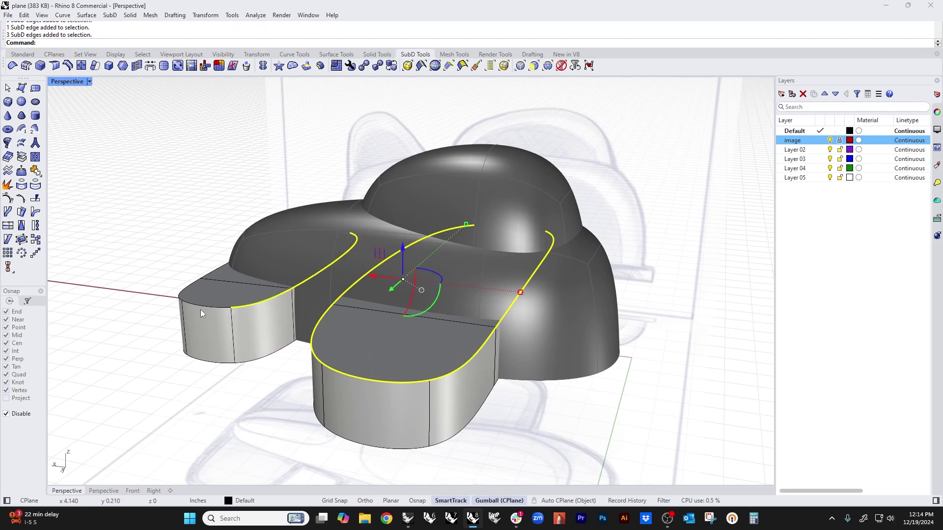
pyautogui.keyDown('ctrl'); pyautogui.keyDown('shift'); pyautogui.doubleClick(190, 284); pyautogui.keyUp('shift'); pyautogui.keyUp('ctrl')
pyautogui.scroll(-6, 383, 326)
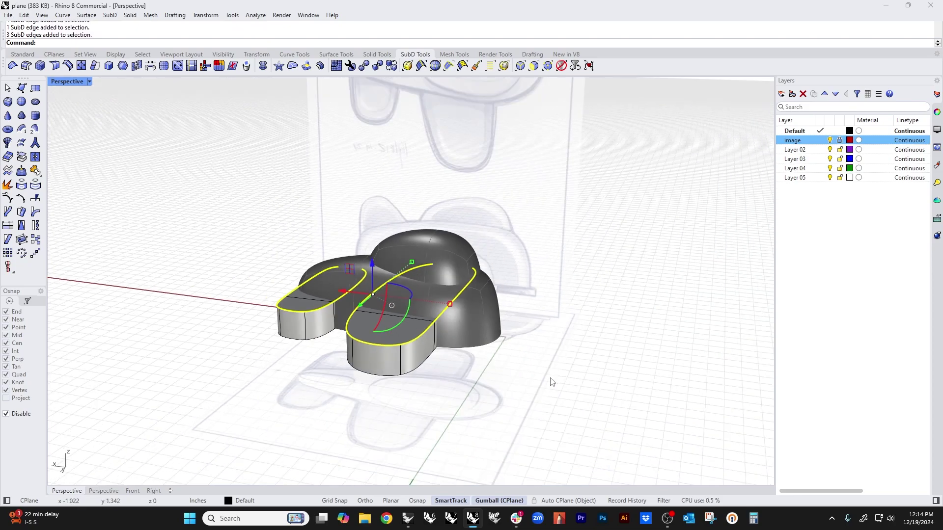
pyautogui.moveTo(551, 381); pyautogui.dragTo(459, 331, button='right')
pyautogui.scroll(6, 445, 325)
pyautogui.keyDown('ctrl'); pyautogui.keyDown('shift'); pyautogui.click(407, 313); pyautogui.keyUp('shift'); pyautogui.keyUp('ctrl')
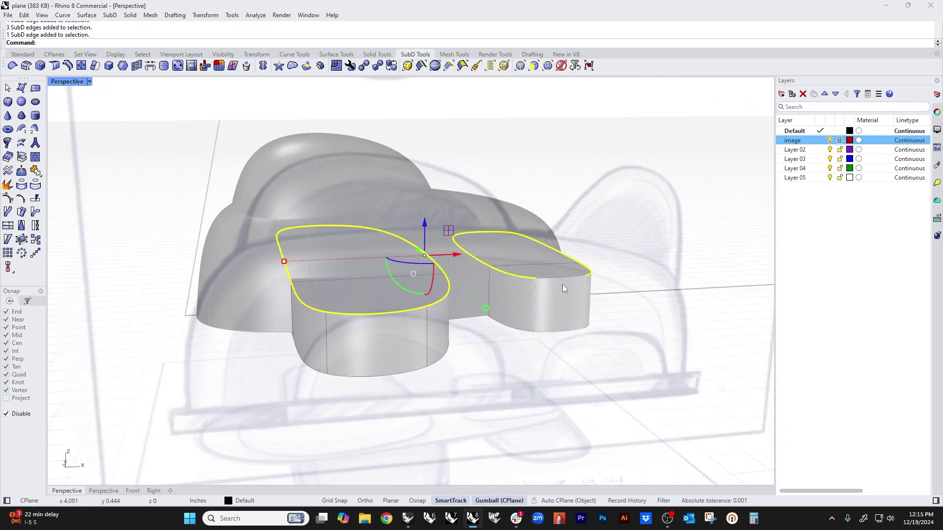
pyautogui.rightClick(14, 67)
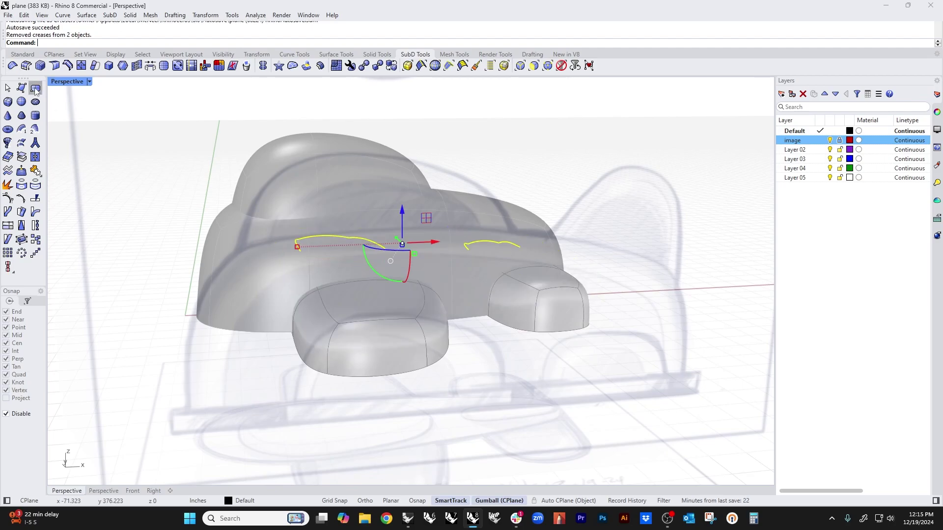
pyautogui.moveTo(148, 323); pyautogui.dragTo(194, 344, button='right')
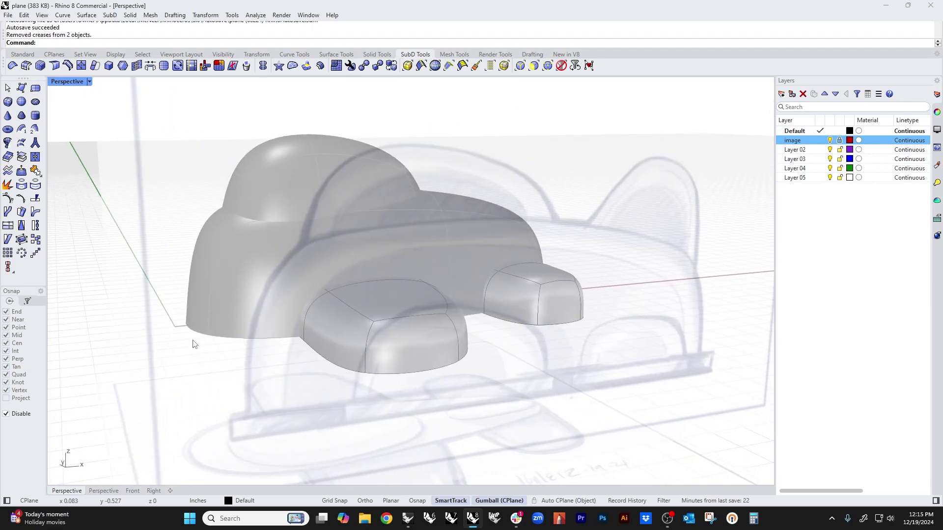
# - Switch to the Front view and set its display mode to Wireframe
pyautogui.hotkey('ctrl', 'F2')
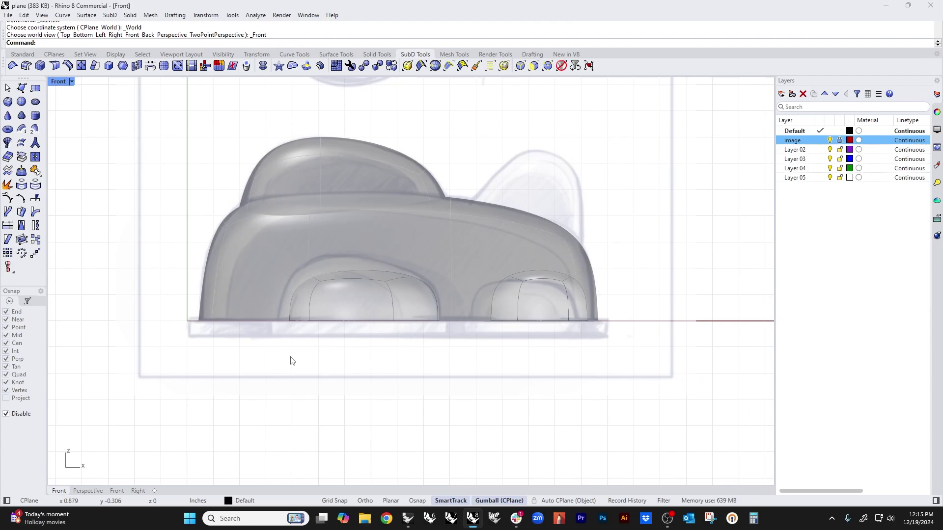
pyautogui.moveTo(385, 246); pyautogui.dragTo(372, 276, button='right')
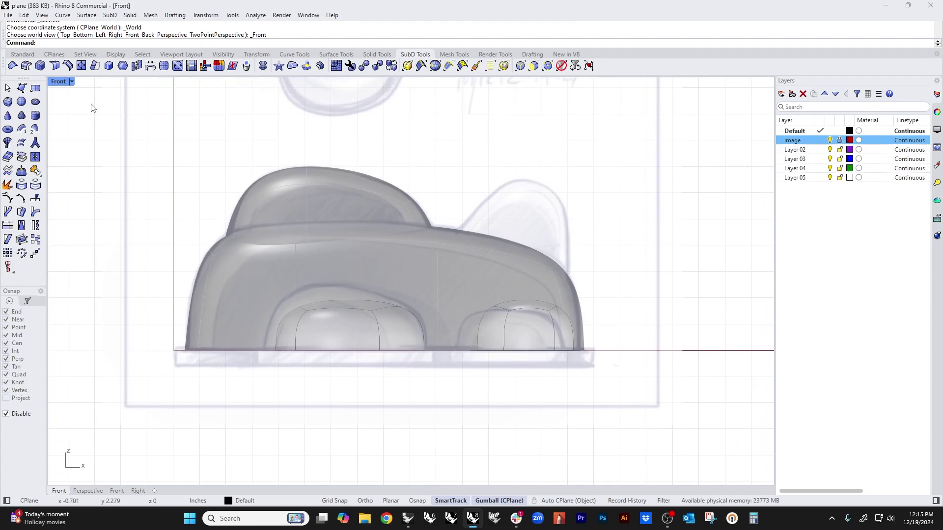
pyautogui.click(60, 82)
pyautogui.click(69, 119)
pyautogui.scroll(5, 302, 318)
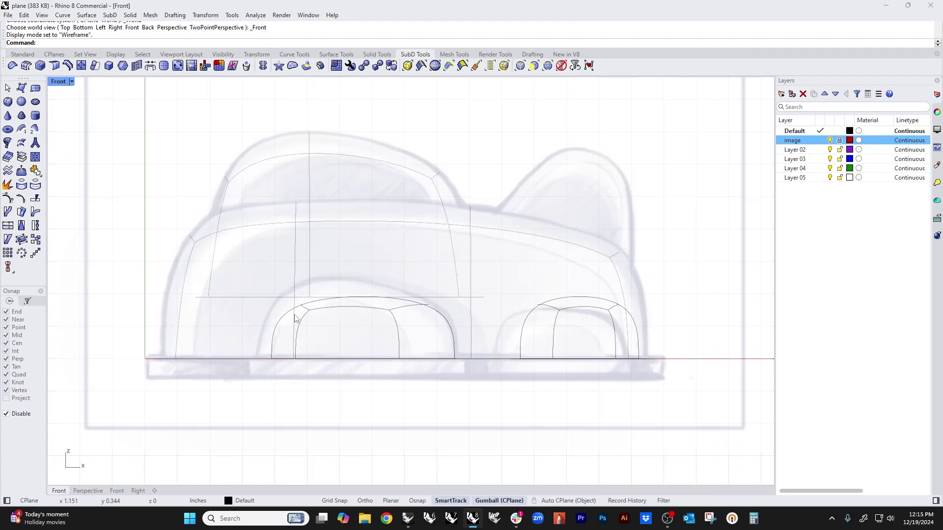
# - Move the main wing's upper front vertices up and its upper rear vertices rearward toward the sketched wing outline
pyautogui.moveTo(227, 255); pyautogui.dragTo(363, 343)
pyautogui.moveTo(308, 303); pyautogui.dragTo(298, 248)
pyautogui.click(481, 223)
pyautogui.moveTo(455, 194); pyautogui.dragTo(646, 338)
pyautogui.moveTo(573, 270)
pyautogui.mouseDown()
pyautogui.moveTo(598, 240)
pyautogui.moveTo(541, 249)
pyautogui.moveTo(592, 272)
pyautogui.mouseUp()
# - Raise the main wing's upper front vertices slightly and move its lower front vertices forward to the sketched outline
pyautogui.click(418, 224)
pyautogui.moveTo(235, 215); pyautogui.dragTo(388, 323)
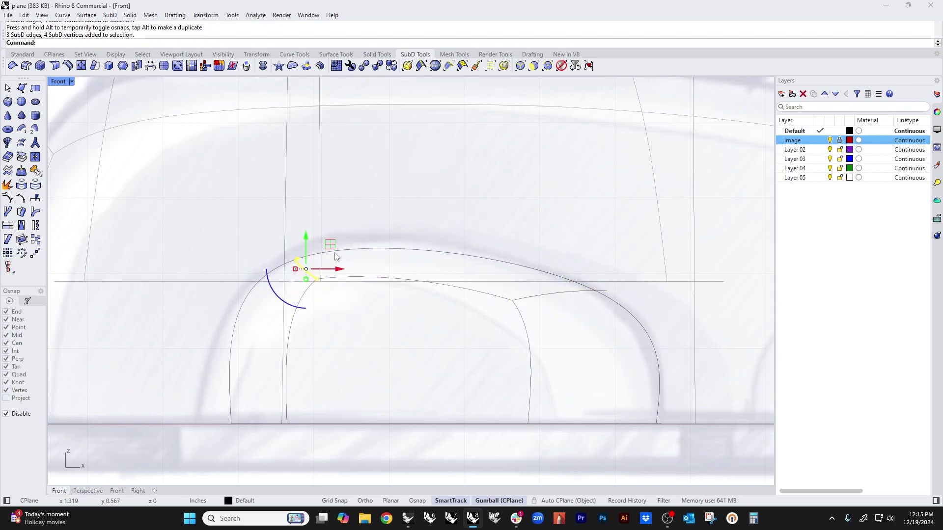
pyautogui.moveTo(305, 269)
pyautogui.mouseDown()
pyautogui.moveTo(315, 245)
pyautogui.moveTo(300, 254)
pyautogui.mouseUp()
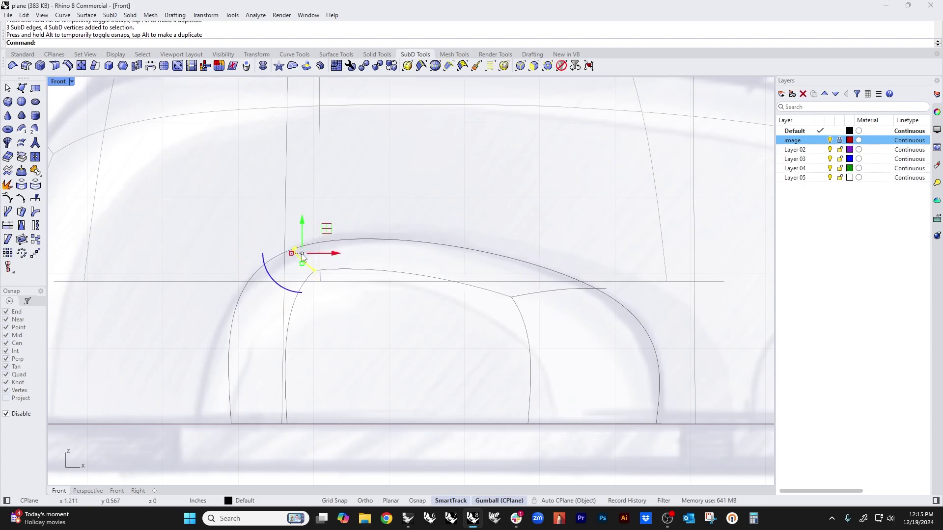
pyautogui.click(182, 384)
pyautogui.moveTo(176, 394); pyautogui.dragTo(371, 454)
pyautogui.moveTo(285, 423); pyautogui.dragTo(221, 425)
# - Nudge the main wing's upper front vertices in 0.01-inch increments to refine the match with the sketch
pyautogui.moveTo(192, 203); pyautogui.dragTo(354, 301)
pyautogui.hotkey('alt', 'Right')
pyautogui.hotkey('alt', 'Right')
pyautogui.hotkey('alt', 'Right')
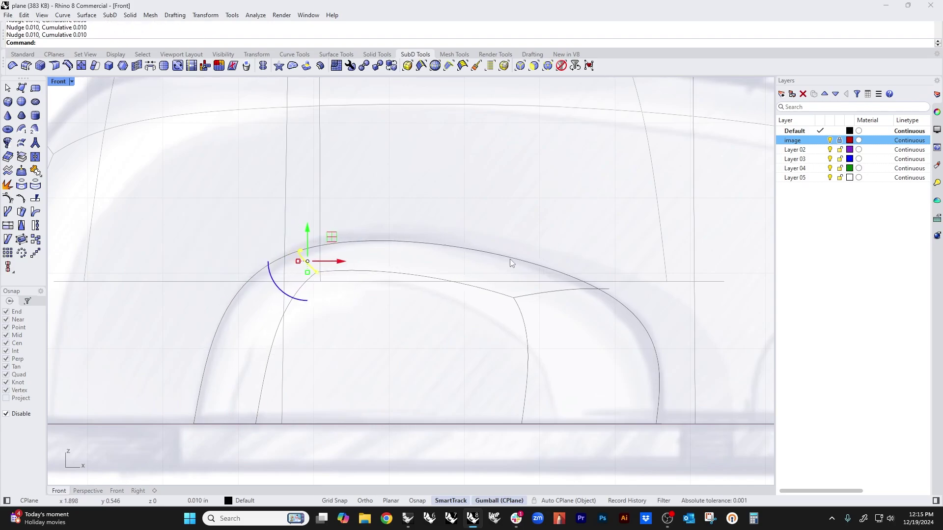
pyautogui.press('Escape')
# - Nudge the main wing's two lower rear vertices rearward by 0.11 inches in total
pyautogui.moveTo(483, 404); pyautogui.dragTo(687, 436)
pyautogui.moveTo(667, 421); pyautogui.dragTo(510, 400, button='right')
pyautogui.click(524, 352)
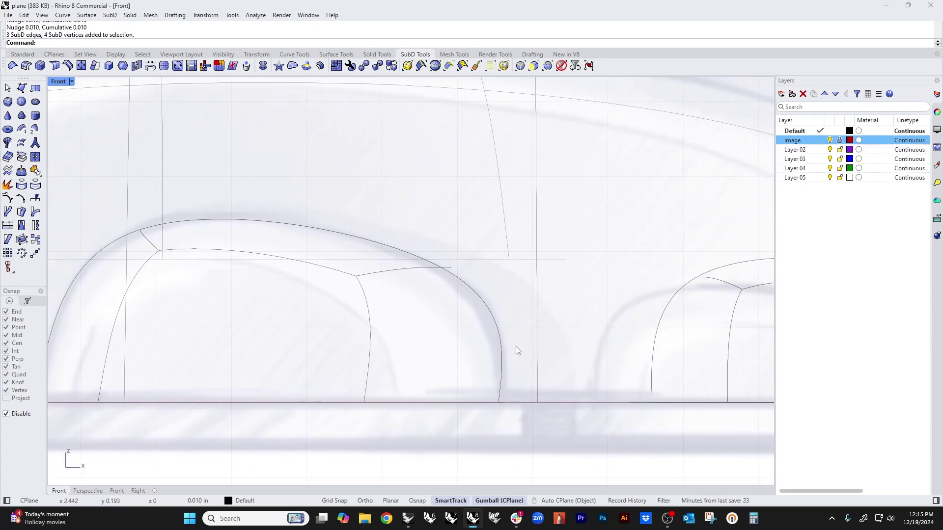
pyautogui.moveTo(458, 378); pyautogui.dragTo(510, 413)
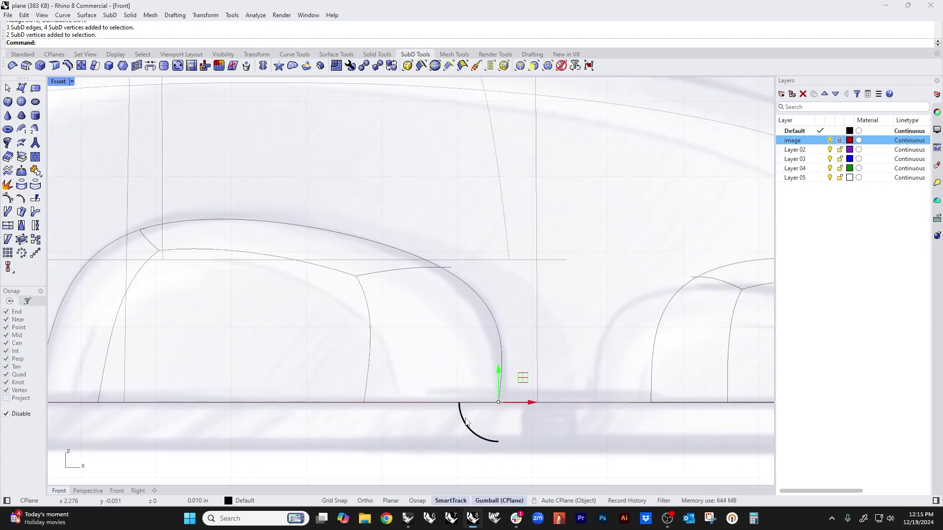
pyautogui.hotkey('alt', 'Right')
pyautogui.hotkey('alt', 'Right')
pyautogui.hotkey('alt', 'Right')
pyautogui.hotkey('alt', 'Right')
pyautogui.hotkey('alt', 'Right')
pyautogui.hotkey('alt', 'Right')
pyautogui.hotkey('alt', 'Right')
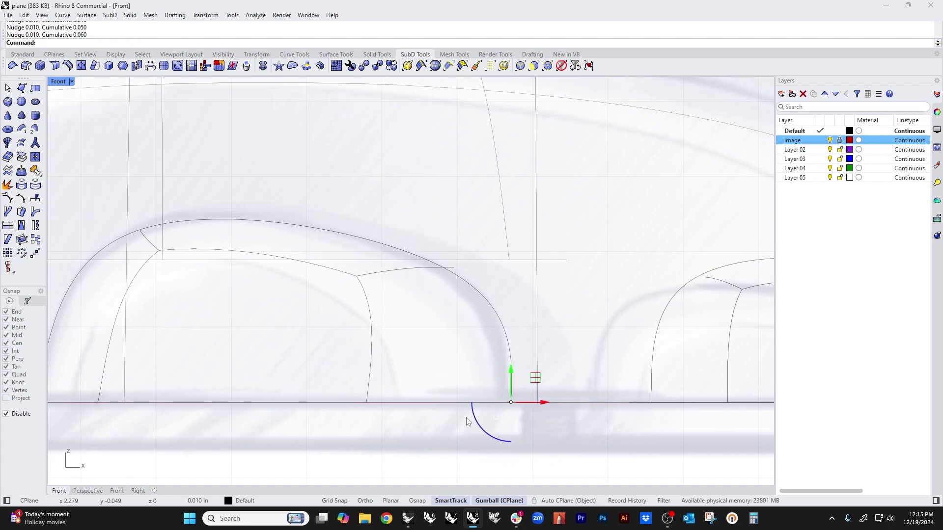
pyautogui.hotkey('alt', 'Right')
pyautogui.hotkey('alt', 'Right')
pyautogui.hotkey('alt', 'Right')
pyautogui.hotkey('alt', 'Right')
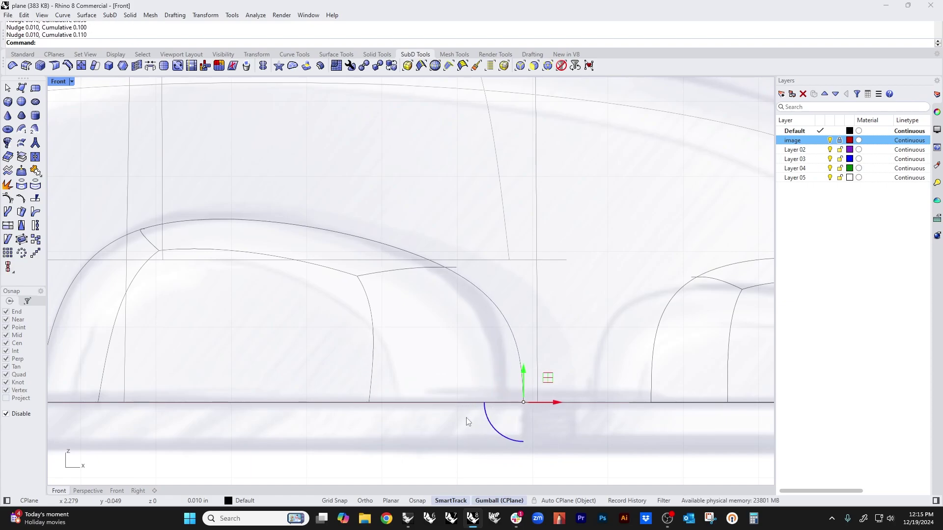
pyautogui.press('Escape')
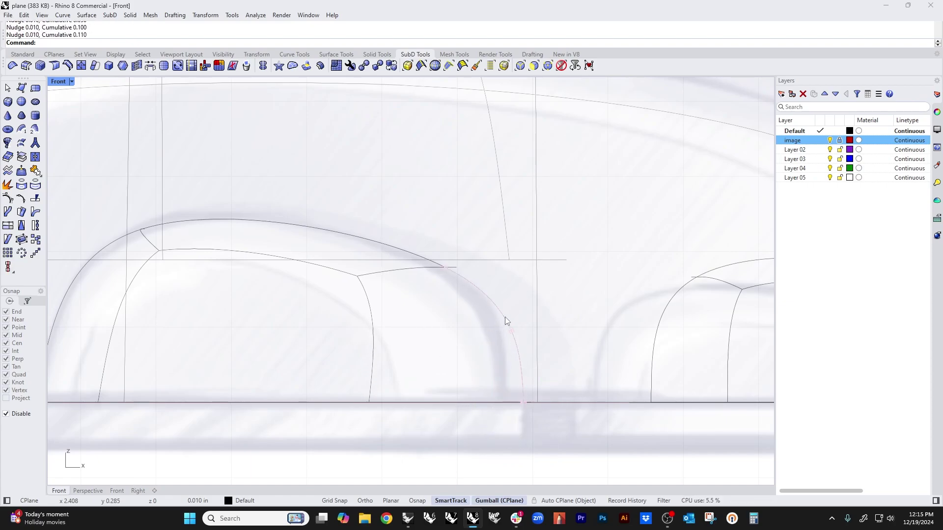
# - Nudge the main wing's whole rear section forward by 0.05 inches toward the sketched outline
pyautogui.moveTo(424, 225); pyautogui.dragTo(589, 457)
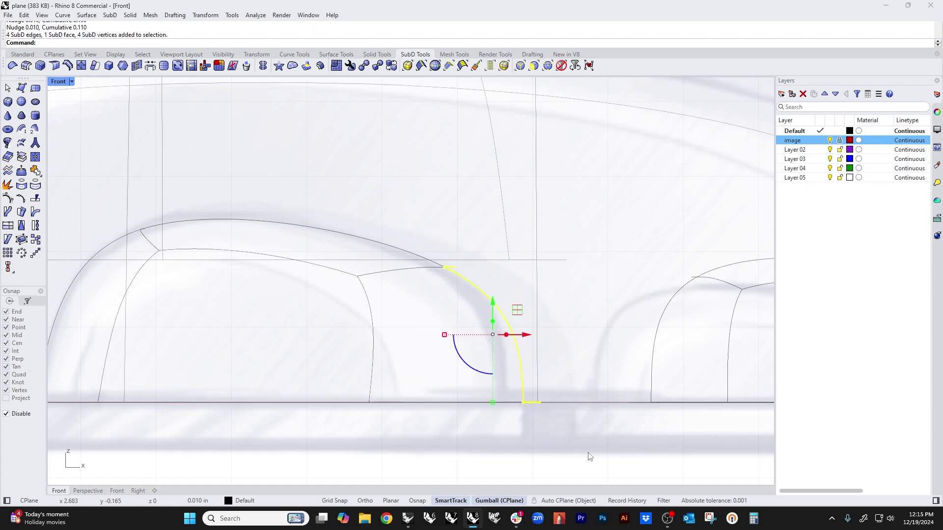
pyautogui.hotkey('shift', 'alt', 'Left')
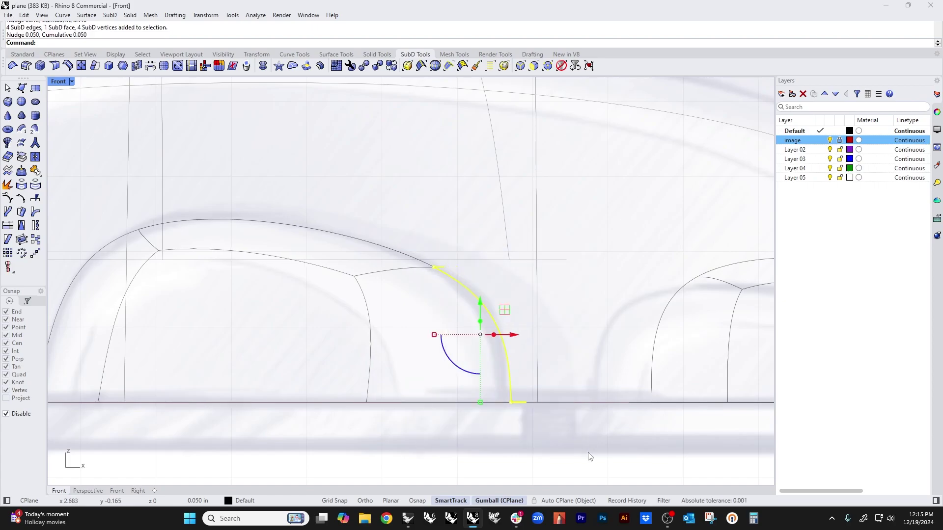
# - Nudge the main wing's rear section forward by another 0.01 inches and clear the selection
pyautogui.hotkey('ctrl', 'alt', 'Left')
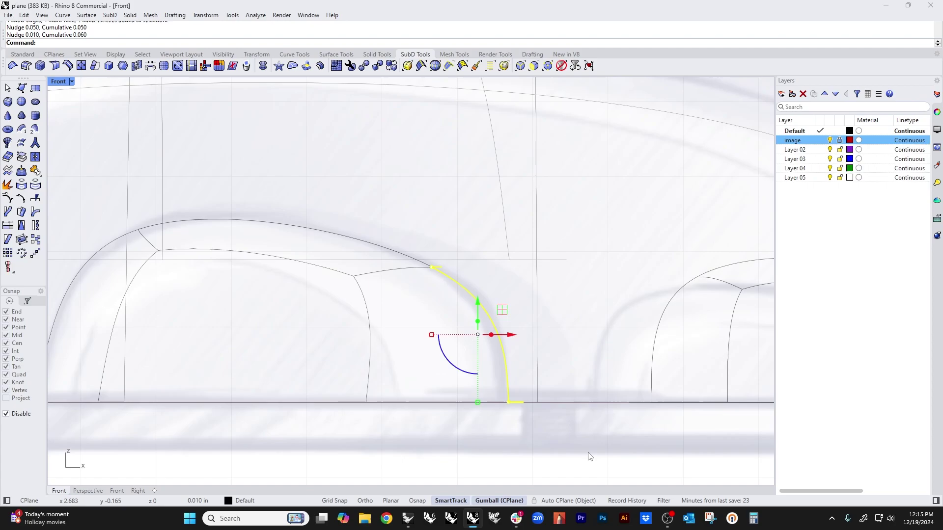
pyautogui.press('Escape')
pyautogui.scroll(-3, 459, 239)
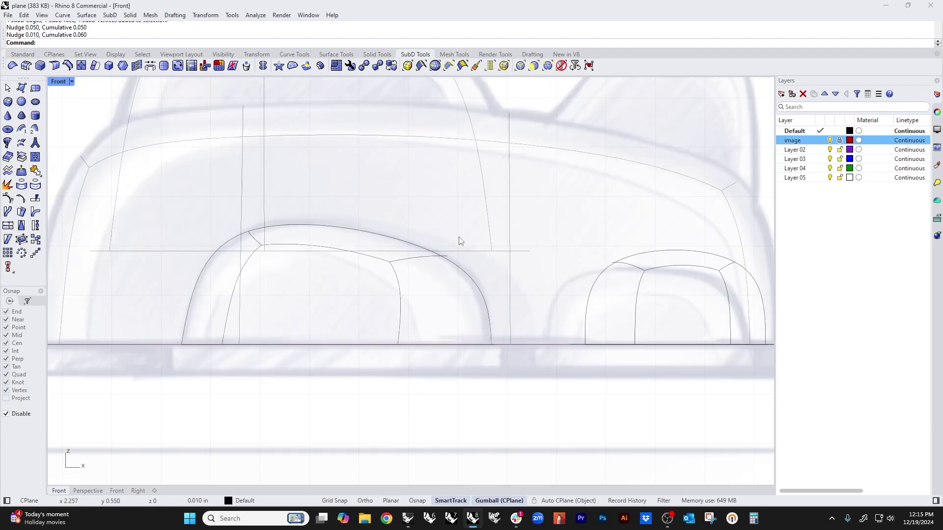
# - Move the main wing's lower rear inner vertices rearward and its lower front inner vertices forward by 0.008 inches along the base
pyautogui.moveTo(364, 331); pyautogui.dragTo(446, 363)
pyautogui.click(293, 336)
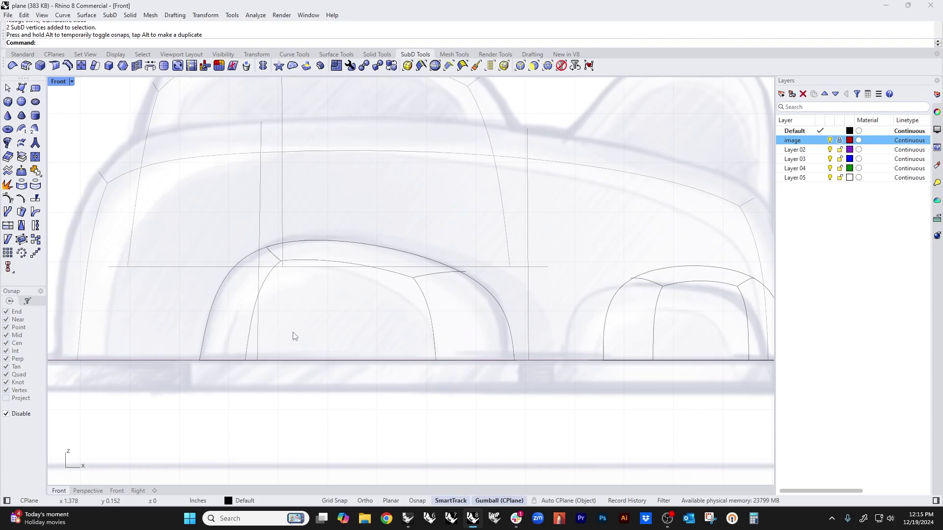
pyautogui.click(243, 359)
pyautogui.moveTo(273, 361)
pyautogui.mouseDown()
pyautogui.moveTo(295, 361)
pyautogui.moveTo(272, 361)
pyautogui.mouseUp()
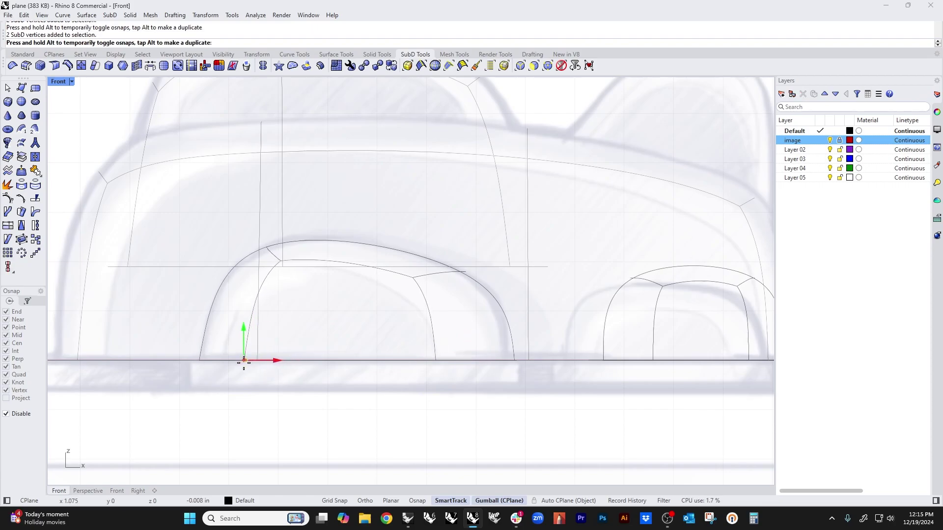
pyautogui.click(340, 325)
pyautogui.moveTo(473, 348); pyautogui.dragTo(542, 379)
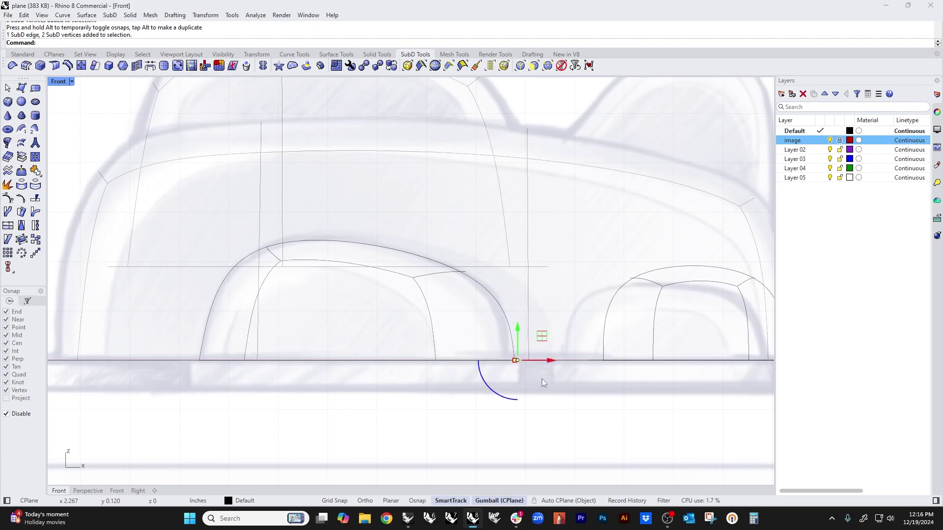
pyautogui.click(401, 404)
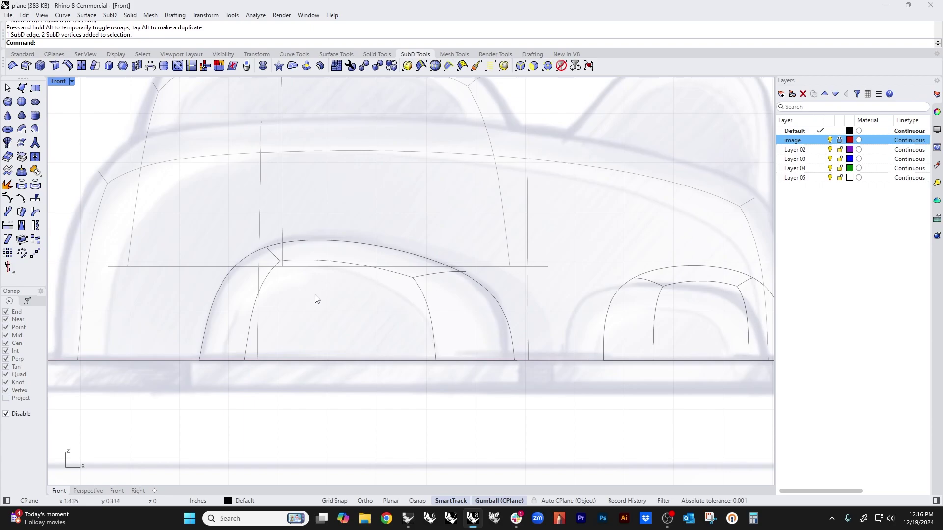
# - Inspect the reshaped wings from several angles in a shaded perspective view
pyautogui.press('F4')
pyautogui.scroll(5, 413, 312)
pyautogui.moveTo(415, 342)
pyautogui.mouseDown(button='right')
pyautogui.moveTo(432, 324)
pyautogui.moveTo(375, 345)
pyautogui.moveTo(401, 363)
pyautogui.moveTo(455, 307)
pyautogui.mouseUp(button='right')
pyautogui.middleClick(432, 325)
pyautogui.click(390, 286)
pyautogui.moveTo(590, 341); pyautogui.dragTo(513, 364, button='right')
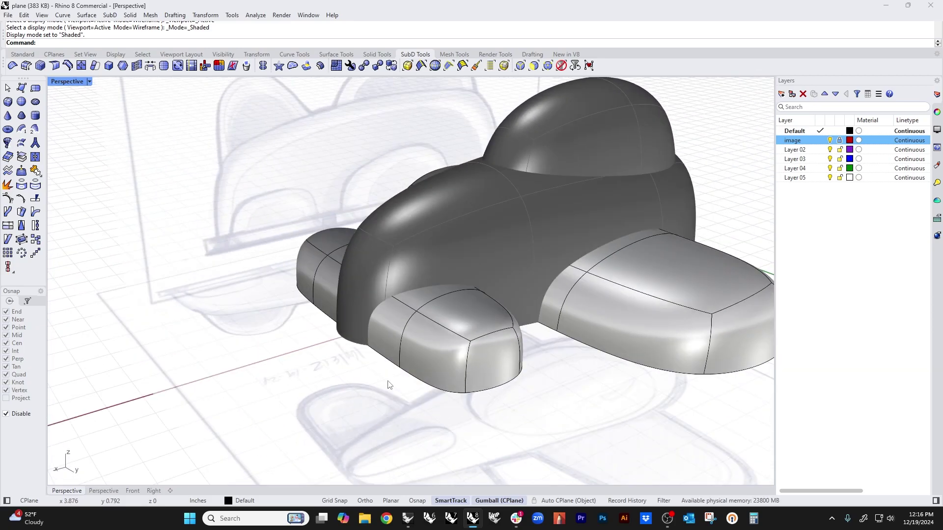
# - In the wireframe front view, move the tail wing's lower front vertices forward and its upper front vertices forward and down toward the sketch
pyautogui.hotkey('ctrl', 'F2')
pyautogui.scroll(4, 441, 270)
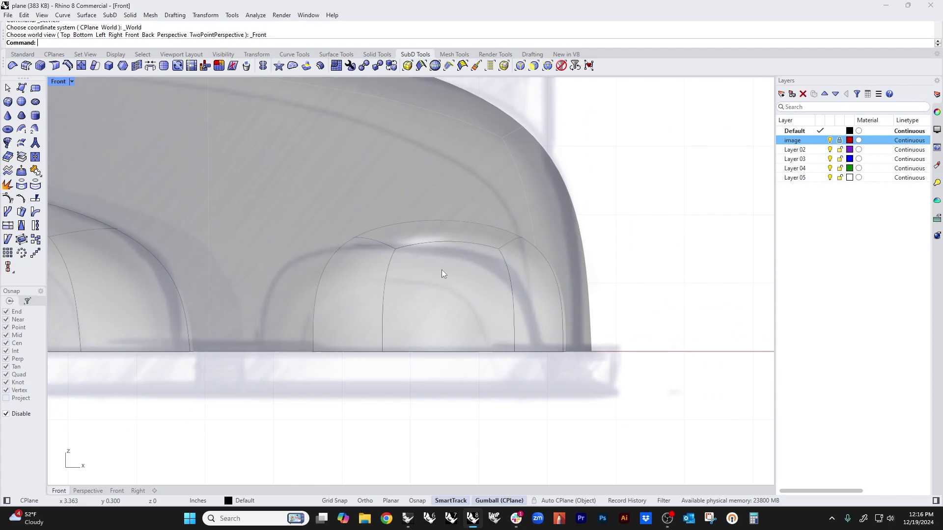
pyautogui.middleClick(423, 296)
pyautogui.click(385, 262)
pyautogui.moveTo(424, 314); pyautogui.dragTo(361, 321, button='right')
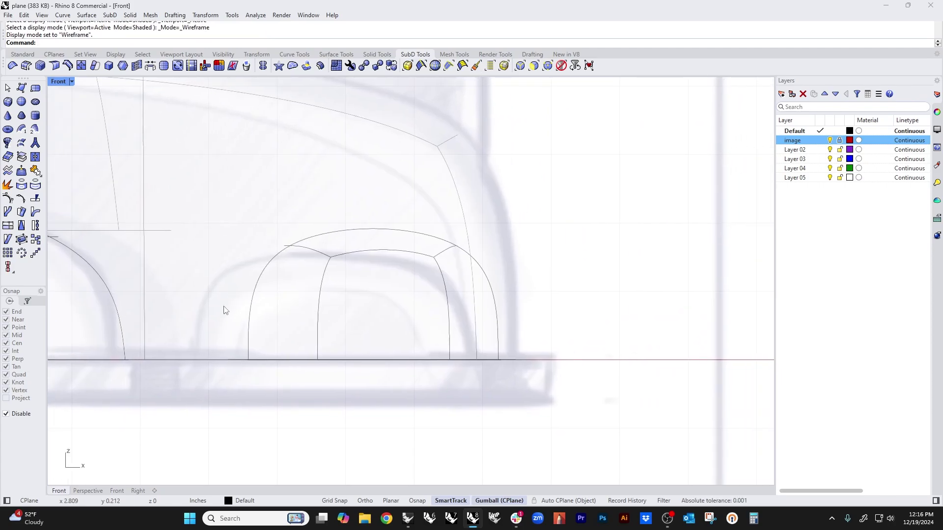
pyautogui.moveTo(222, 338); pyautogui.dragTo(280, 362)
pyautogui.click(338, 316)
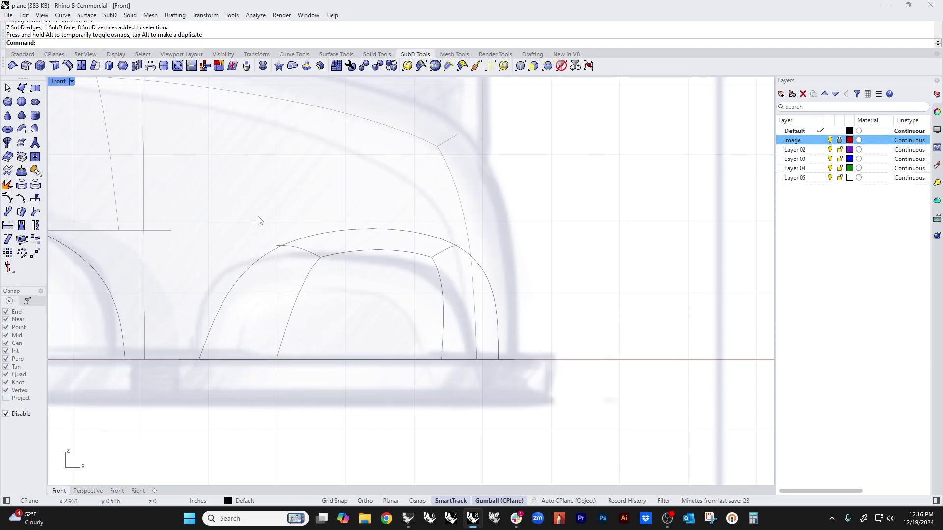
pyautogui.moveTo(259, 217); pyautogui.dragTo(393, 319)
pyautogui.moveTo(325, 233); pyautogui.dragTo(244, 278)
pyautogui.click(311, 196)
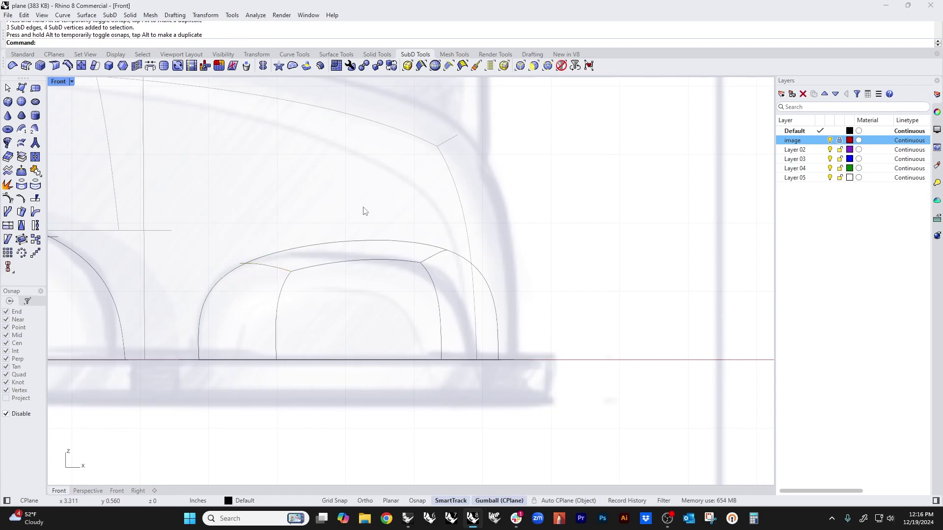
# - Move the tail wing's upper rear vertices forward and down, and its lower rear vertices forward to the sketched outline
pyautogui.moveTo(365, 211); pyautogui.dragTo(510, 284)
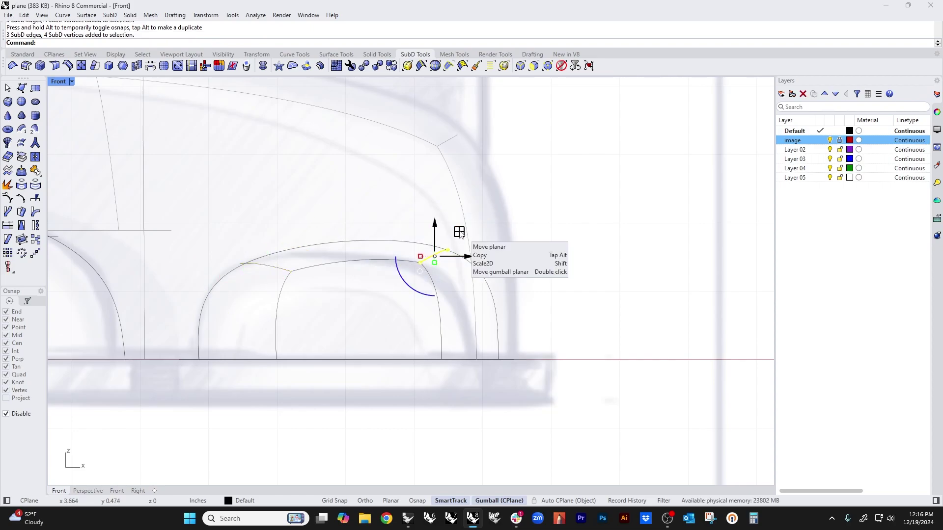
pyautogui.moveTo(459, 233); pyautogui.dragTo(405, 275)
pyautogui.click(519, 248)
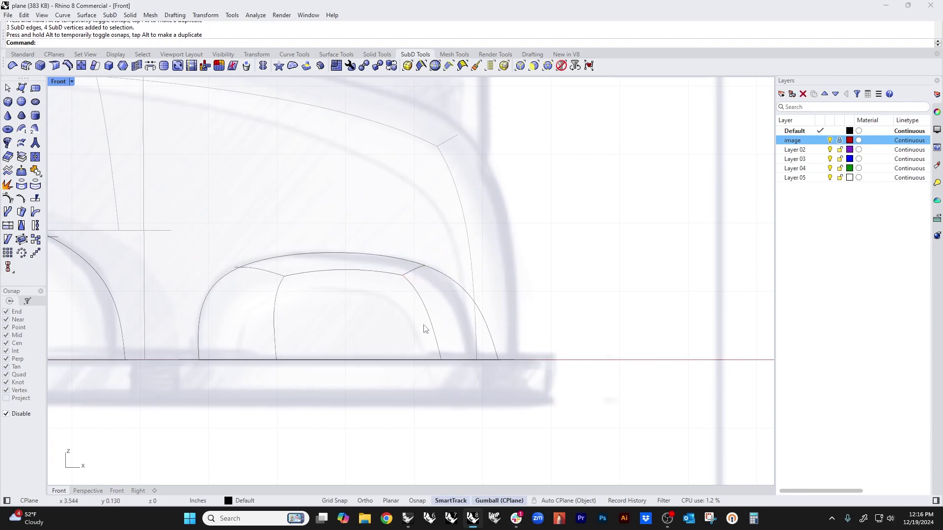
pyautogui.moveTo(391, 341); pyautogui.dragTo(567, 391)
pyautogui.moveTo(476, 363); pyautogui.dragTo(458, 368)
pyautogui.click(481, 238)
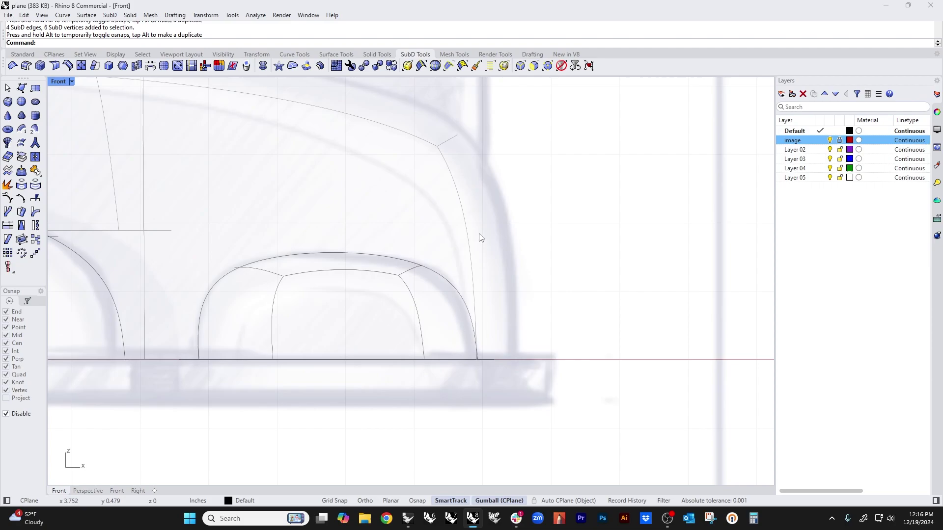
# - Fine-tune the tail wing's upper and lower front vertices so its leading curve follows the sketch more closely
pyautogui.moveTo(210, 239); pyautogui.dragTo(330, 307)
pyautogui.moveTo(204, 220); pyautogui.dragTo(274, 293)
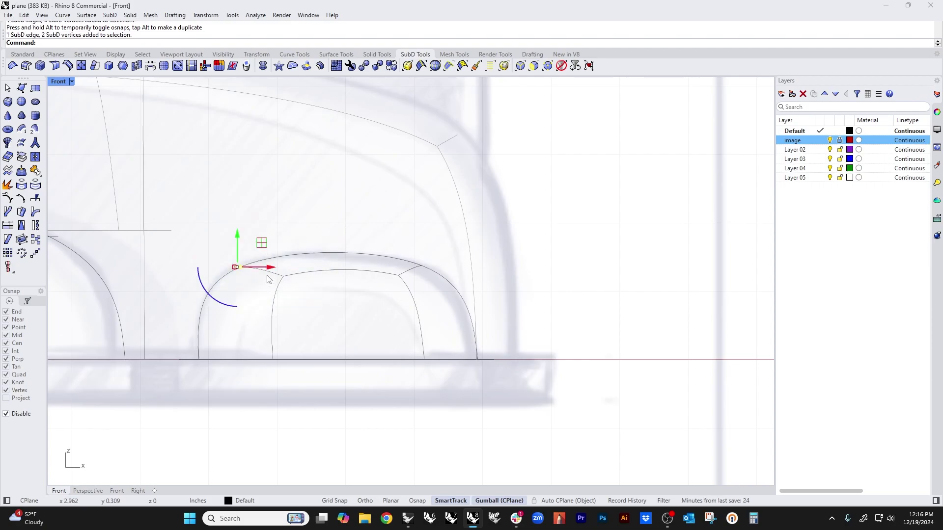
pyautogui.moveTo(236, 267); pyautogui.dragTo(232, 262)
pyautogui.moveTo(248, 310); pyautogui.dragTo(283, 282)
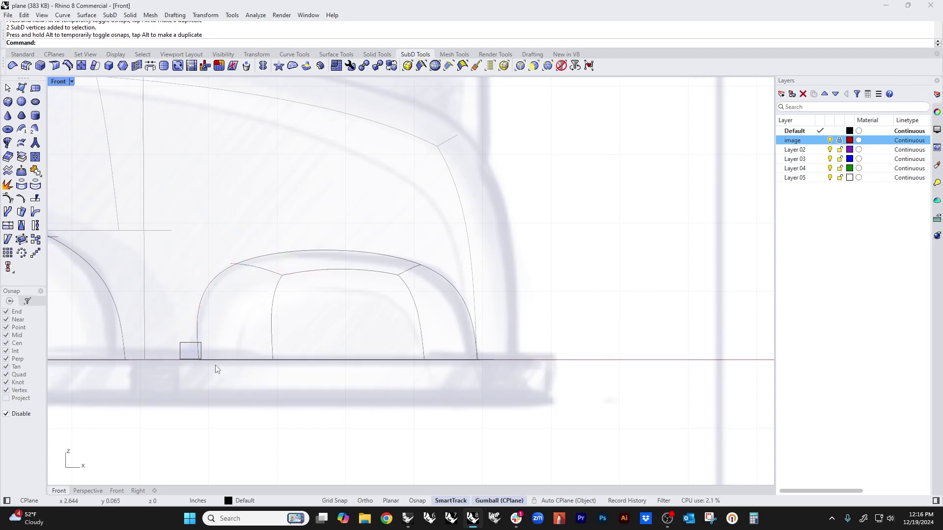
pyautogui.moveTo(216, 368); pyautogui.dragTo(191, 362)
pyautogui.press('Escape')
pyautogui.moveTo(190, 228); pyautogui.dragTo(252, 264)
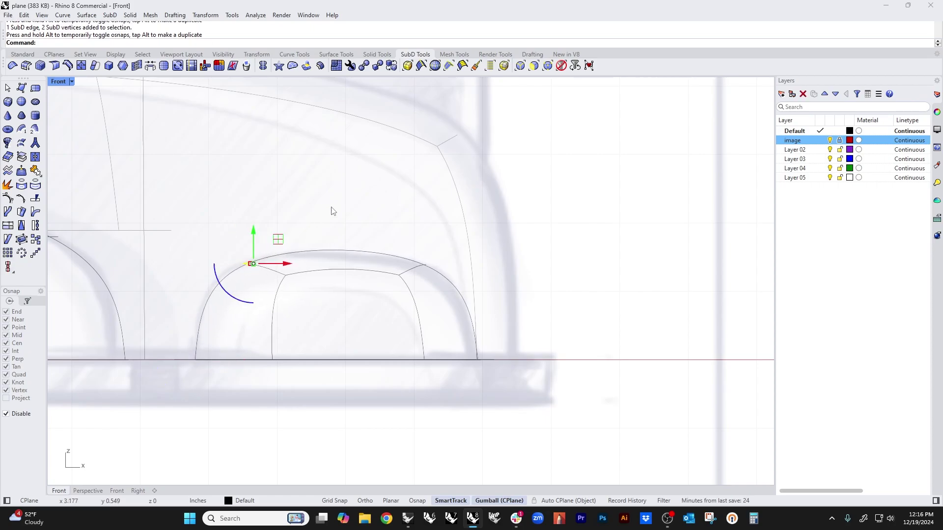
# - Check the wing profiles against the sketch from the side, and examine the whole plane in a shaded perspective view
pyautogui.scroll(-5, 476, 316)
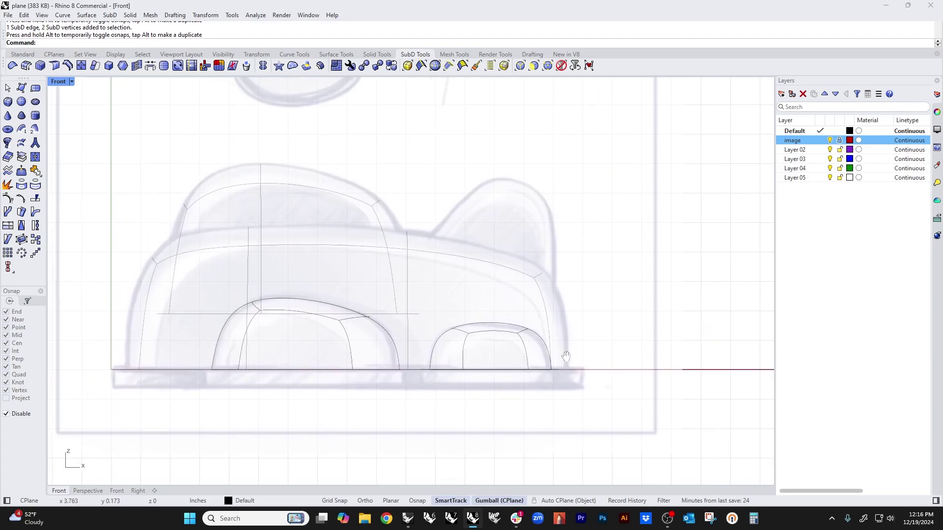
pyautogui.moveTo(390, 309); pyautogui.dragTo(352, 313, button='right')
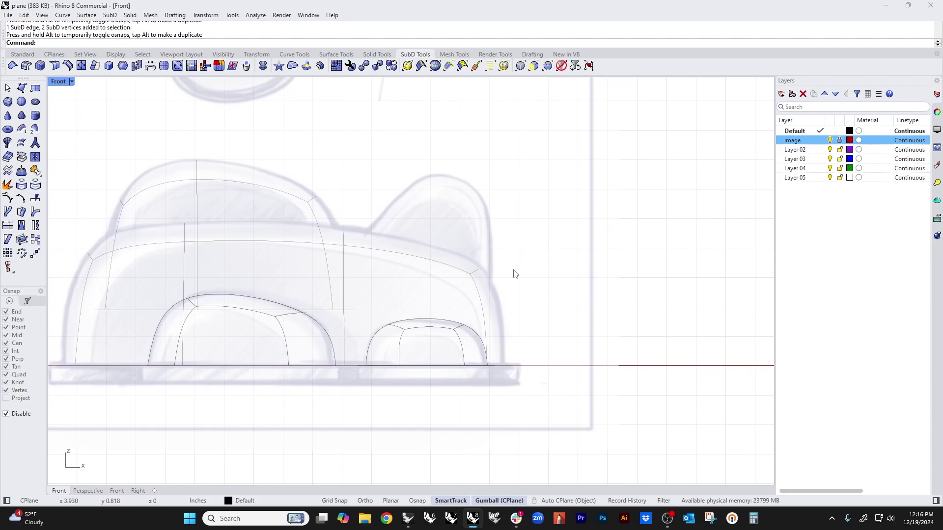
pyautogui.scroll(3, 482, 233)
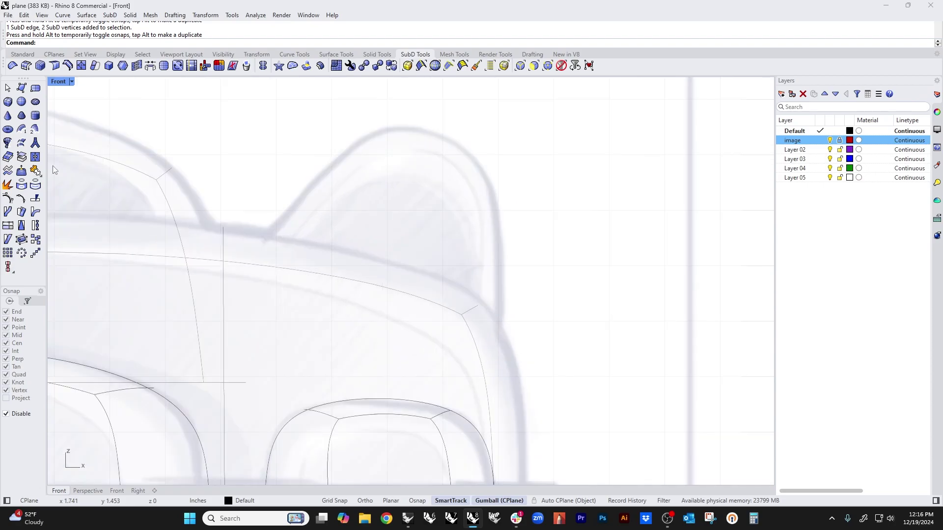
pyautogui.scroll(-4, 406, 265)
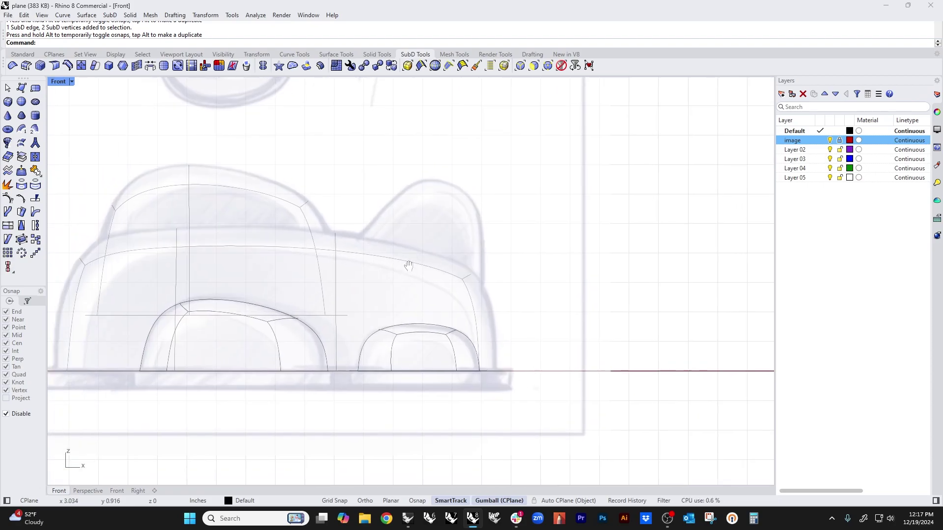
pyautogui.hotkey('ctrl', 'F4')
pyautogui.middleClick(350, 212)
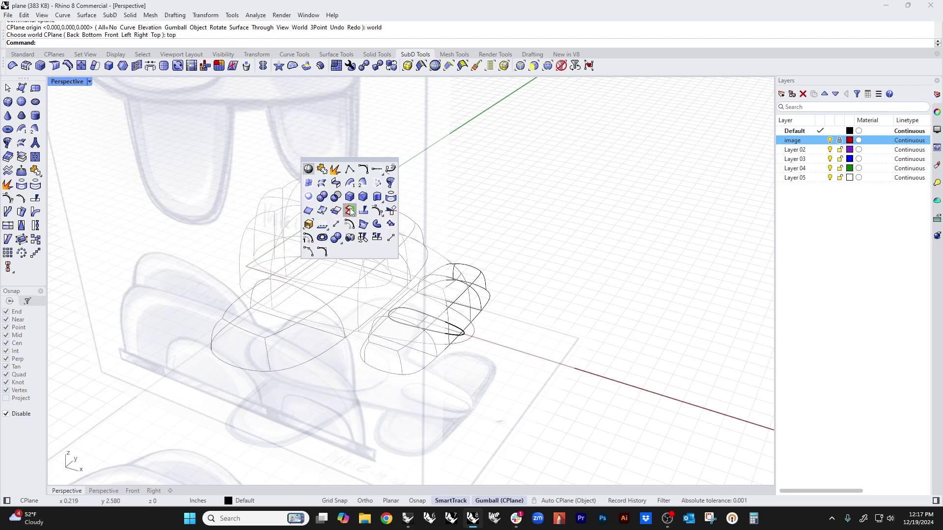
pyautogui.click(309, 170)
pyautogui.moveTo(411, 332)
pyautogui.mouseDown(button='right')
pyautogui.moveTo(478, 376)
pyautogui.moveTo(554, 326)
pyautogui.moveTo(486, 344)
pyautogui.moveTo(553, 364)
pyautogui.moveTo(488, 396)
pyautogui.moveTo(442, 326)
pyautogui.moveTo(334, 304)
pyautogui.mouseUp(button='right')
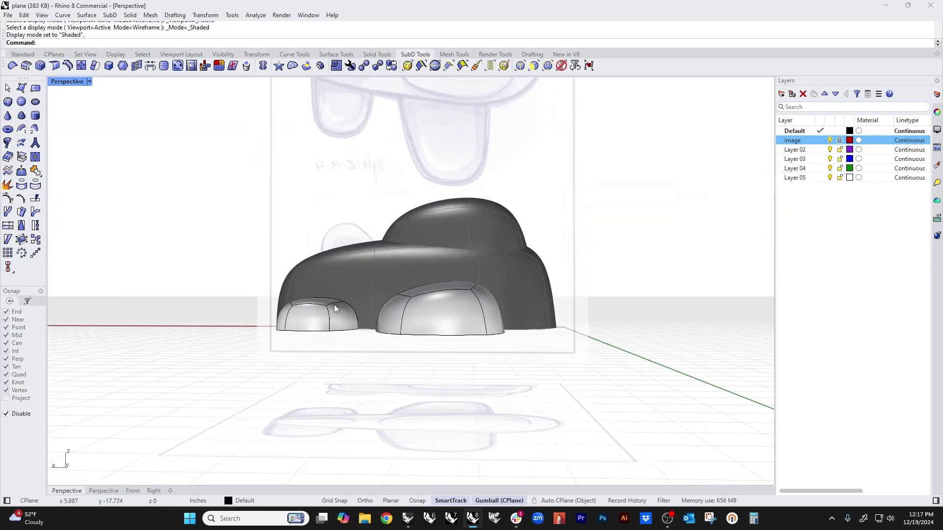
pyautogui.scroll(3, 328, 350)
pyautogui.scroll(3, 309, 325)
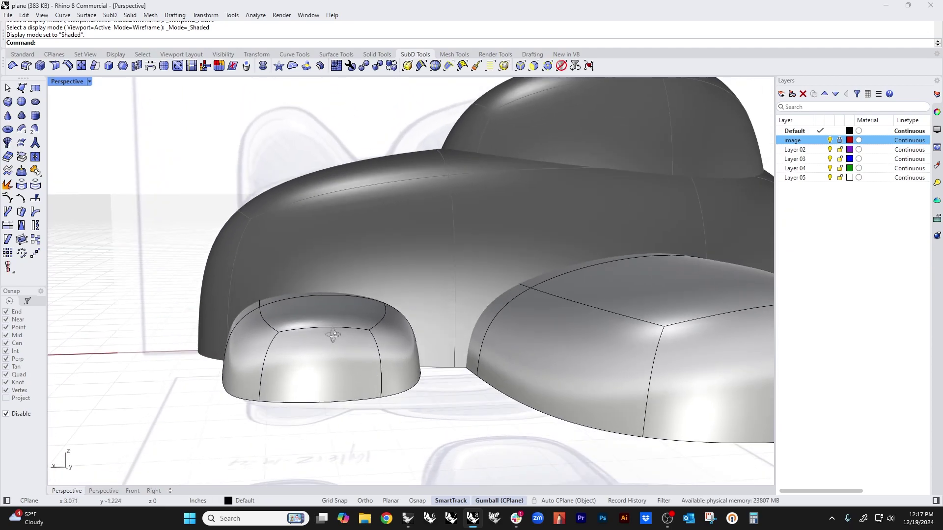
pyautogui.moveTo(319, 334)
pyautogui.mouseDown(button='right')
pyautogui.moveTo(333, 338)
pyautogui.moveTo(306, 299)
pyautogui.moveTo(313, 357)
pyautogui.moveTo(287, 350)
pyautogui.moveTo(305, 389)
pyautogui.moveTo(385, 425)
pyautogui.mouseUp(button='right')
pyautogui.scroll(-5, 337, 347)
# - Raise the flat tail fin SubD from the base to the upper part of the rear fuselage
pyautogui.moveTo(384, 426); pyautogui.dragTo(472, 337)
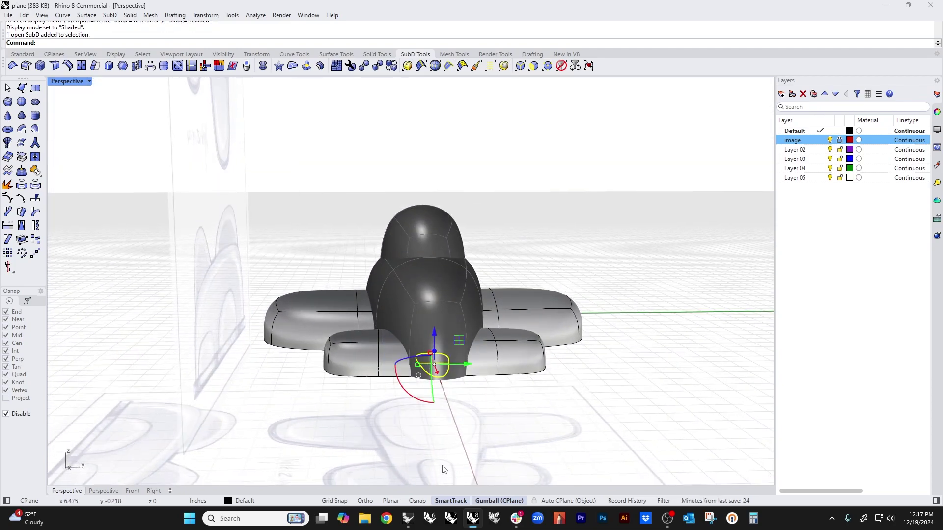
pyautogui.moveTo(441, 440); pyautogui.dragTo(477, 427, button='right')
pyautogui.moveTo(488, 347); pyautogui.dragTo(494, 304)
pyautogui.moveTo(242, 230); pyautogui.dragTo(144, 208, button='right')
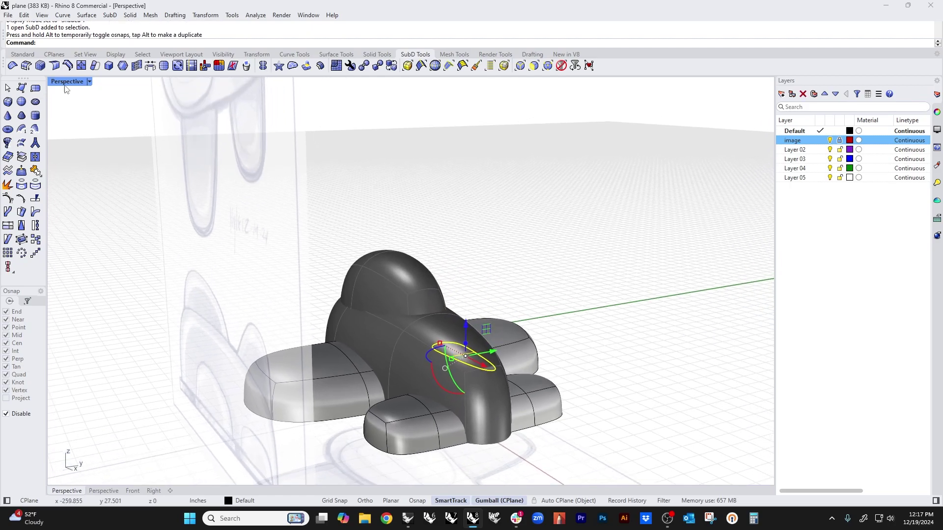
# - Thicken the flat tail fin upward with Offset SubD as a solid, using a distance of 0.5 inches and deleting the input
pyautogui.click(110, 15)
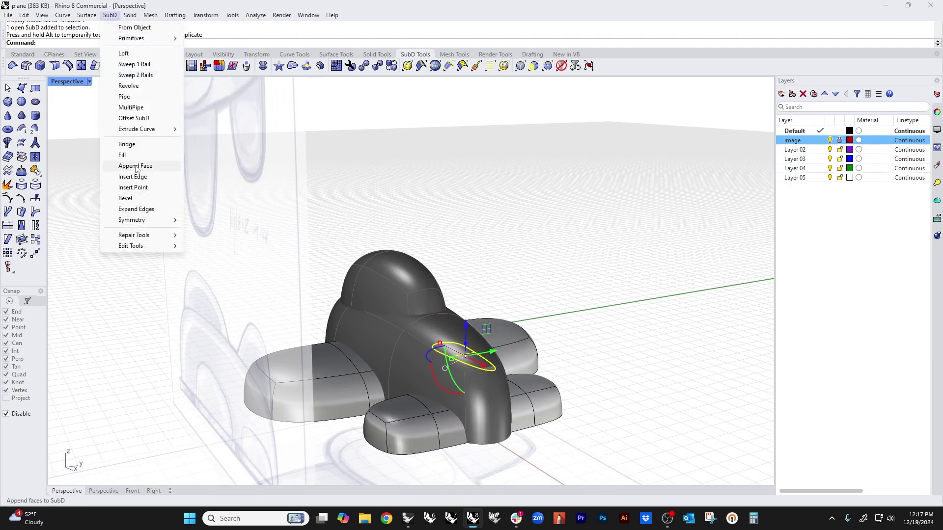
pyautogui.click(130, 118)
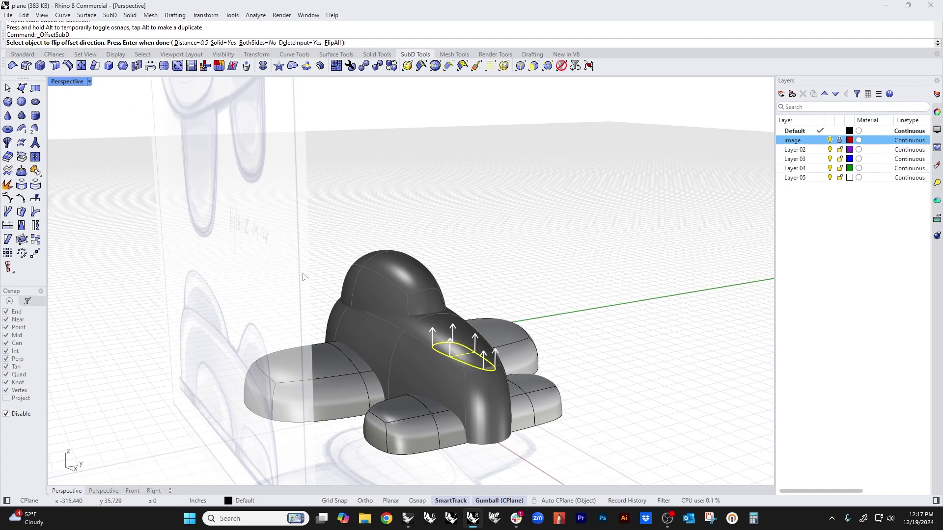
pyautogui.press('Return')
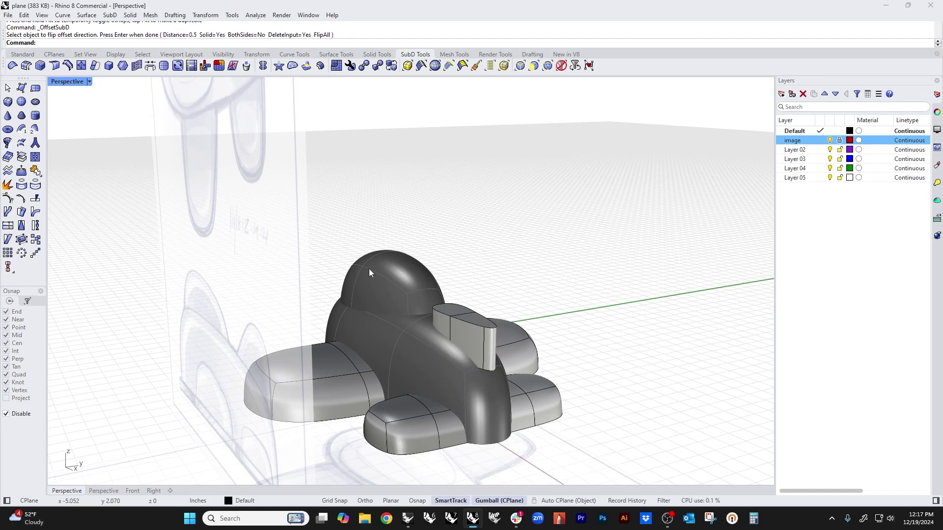
# - Lower the thickened tail fin so its base sinks deeper into the rear fuselage
pyautogui.scroll(6, 369, 269)
pyautogui.click(494, 298)
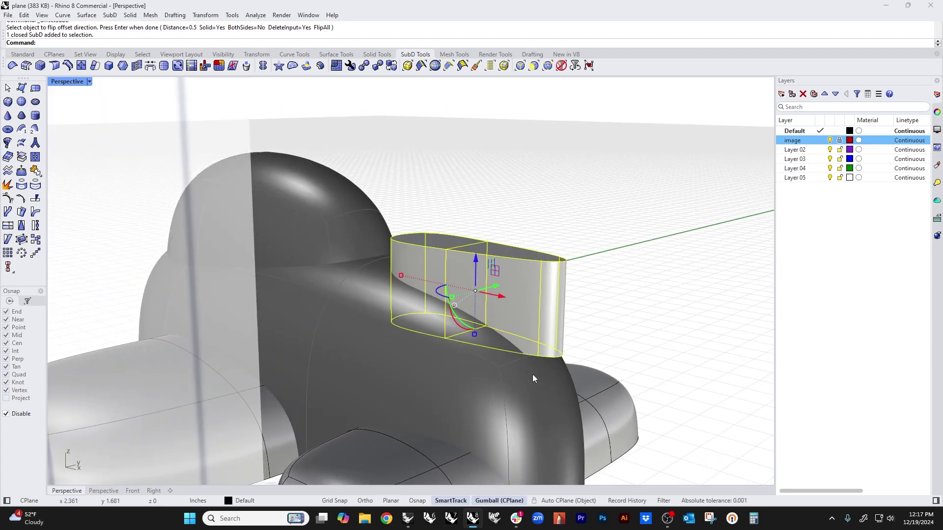
pyautogui.moveTo(540, 364); pyautogui.dragTo(493, 237, button='right')
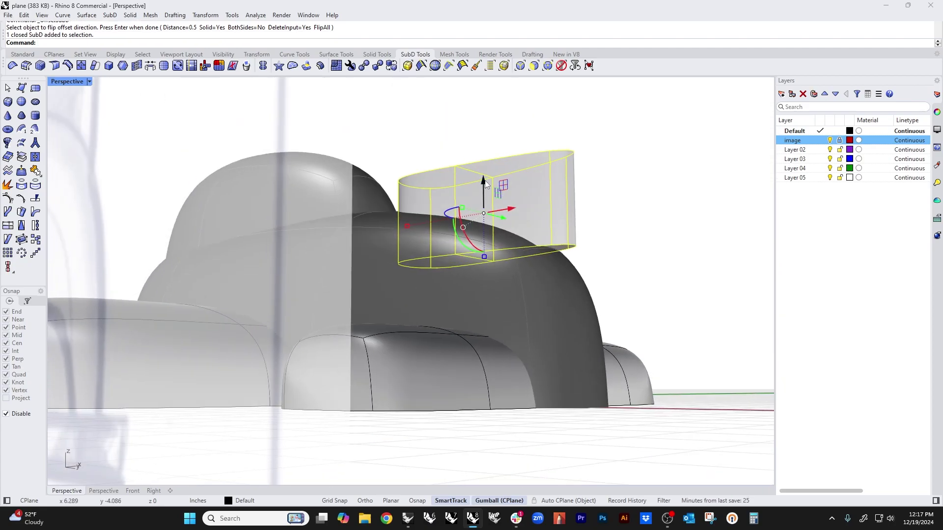
pyautogui.moveTo(483, 183)
pyautogui.mouseDown()
pyautogui.moveTo(473, 248)
pyautogui.moveTo(489, 186)
pyautogui.mouseUp()
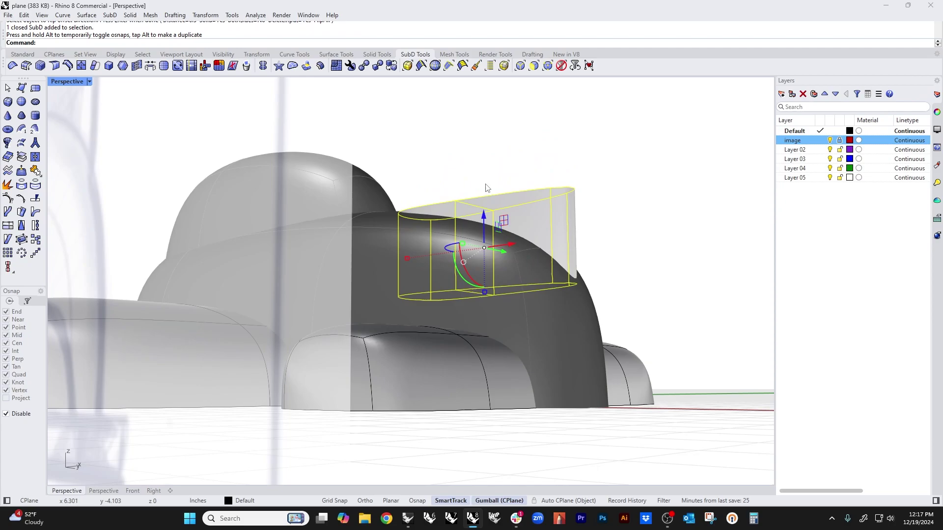
pyautogui.press('Escape')
# - Select the entire loop of edges around the top of the tail fin and remove its crease
pyautogui.moveTo(488, 185); pyautogui.dragTo(505, 361, button='right')
pyautogui.keyDown('ctrl'); pyautogui.keyDown('shift'); pyautogui.doubleClick(507, 344); pyautogui.keyUp('shift'); pyautogui.keyUp('ctrl')
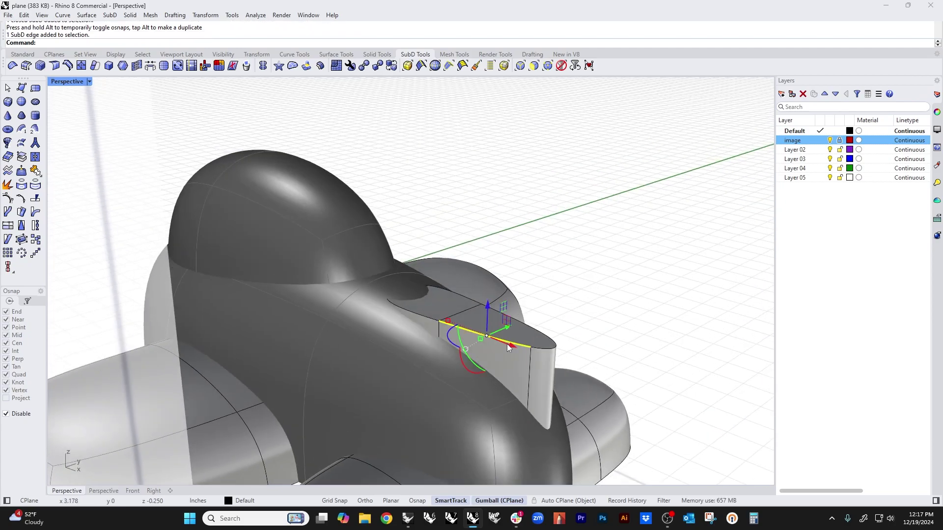
pyautogui.keyDown('ctrl'); pyautogui.keyDown('shift'); pyautogui.click(551, 350); pyautogui.keyUp('shift'); pyautogui.keyUp('ctrl')
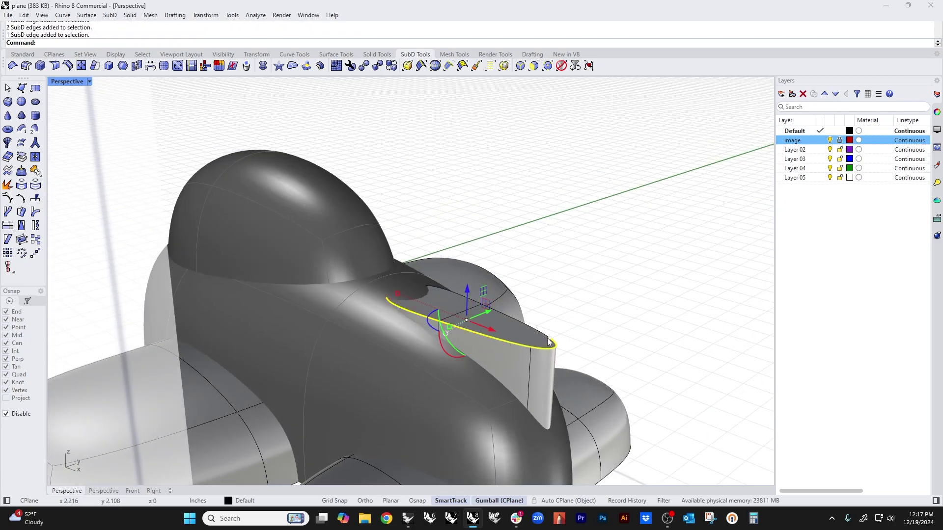
pyautogui.keyDown('ctrl'); pyautogui.keyDown('shift'); pyautogui.doubleClick(545, 339); pyautogui.keyUp('shift'); pyautogui.keyUp('ctrl')
pyautogui.middleClick(470, 318)
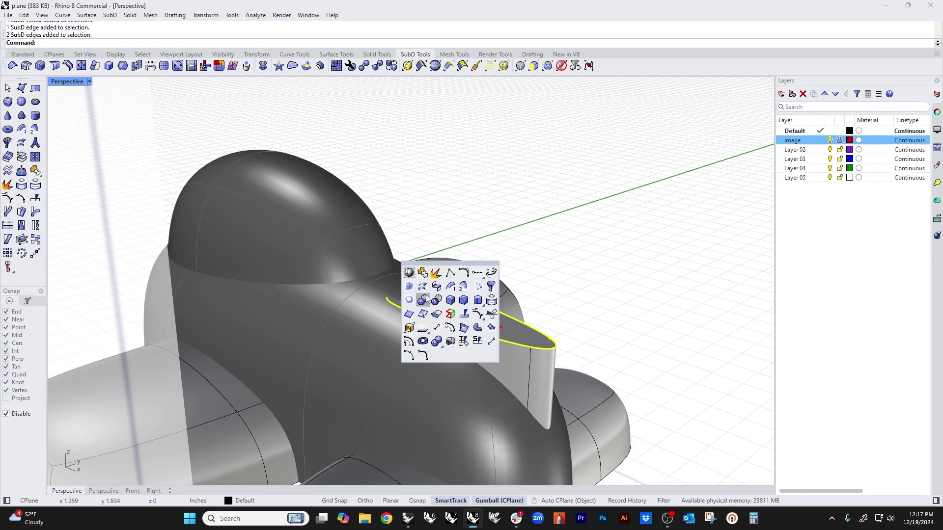
pyautogui.click(410, 273)
pyautogui.scroll(5, 412, 282)
pyautogui.scroll(-4, 414, 286)
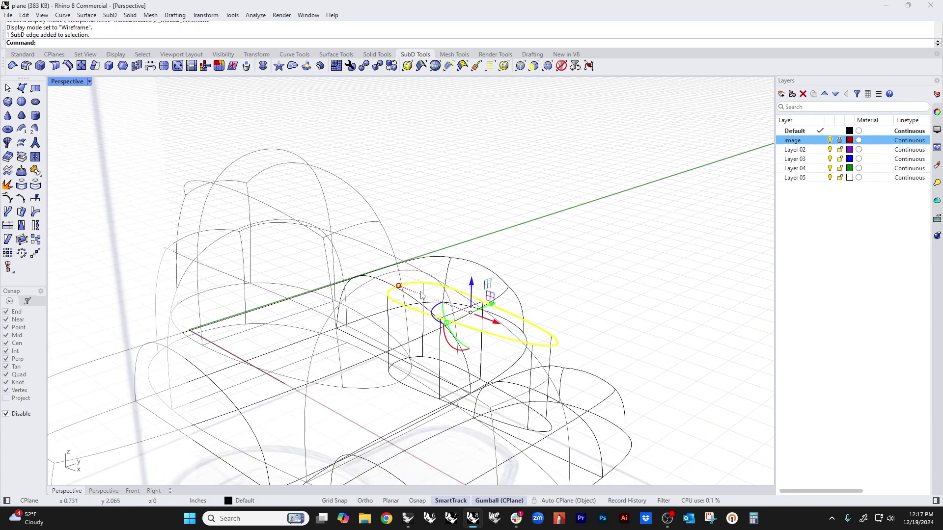
pyautogui.middleClick(414, 286)
pyautogui.click(380, 252)
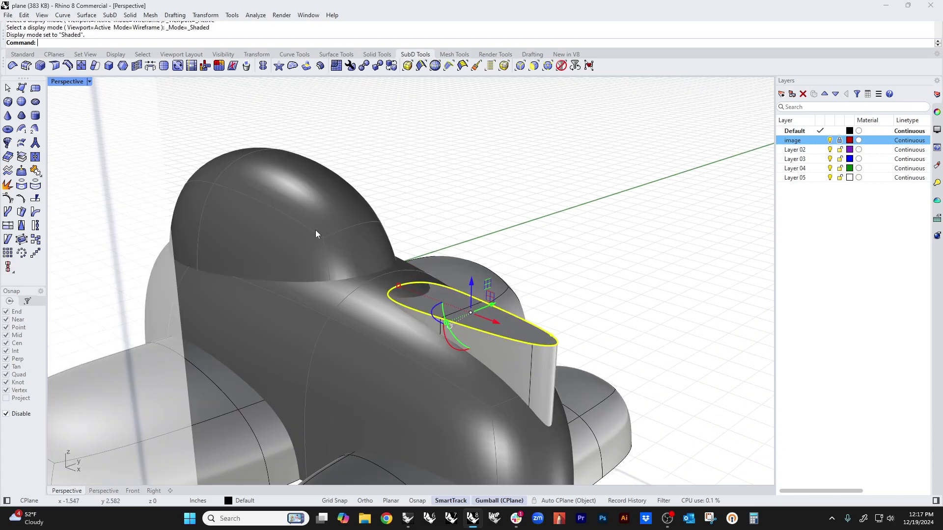
pyautogui.rightClick(12, 66)
# - Raise the tail fin's top edge loop well above the rear fuselage to give the fin its height
pyautogui.moveTo(587, 328); pyautogui.dragTo(564, 286, button='right')
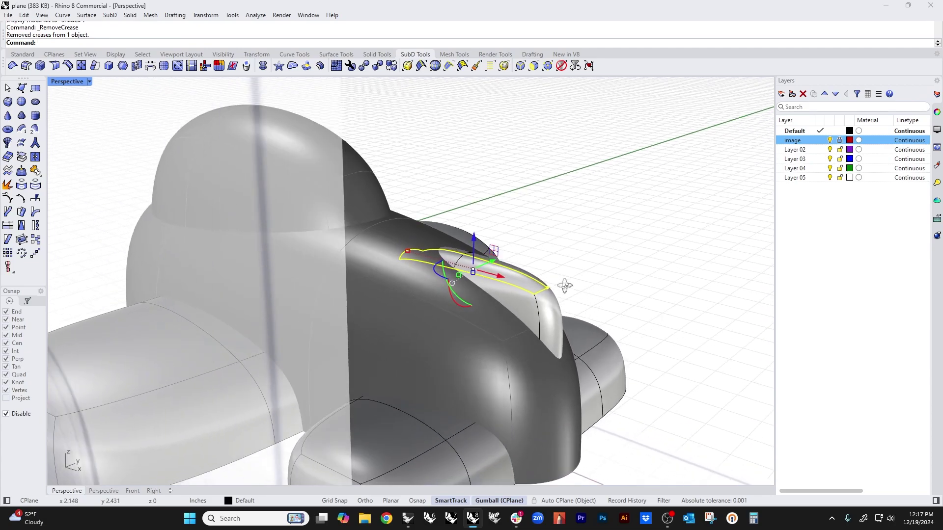
pyautogui.moveTo(475, 238); pyautogui.dragTo(476, 148)
pyautogui.click(583, 211)
pyautogui.keyDown('shift'); pyautogui.moveTo(583, 212); pyautogui.dragTo(527, 239, button='right'); pyautogui.keyUp('shift')
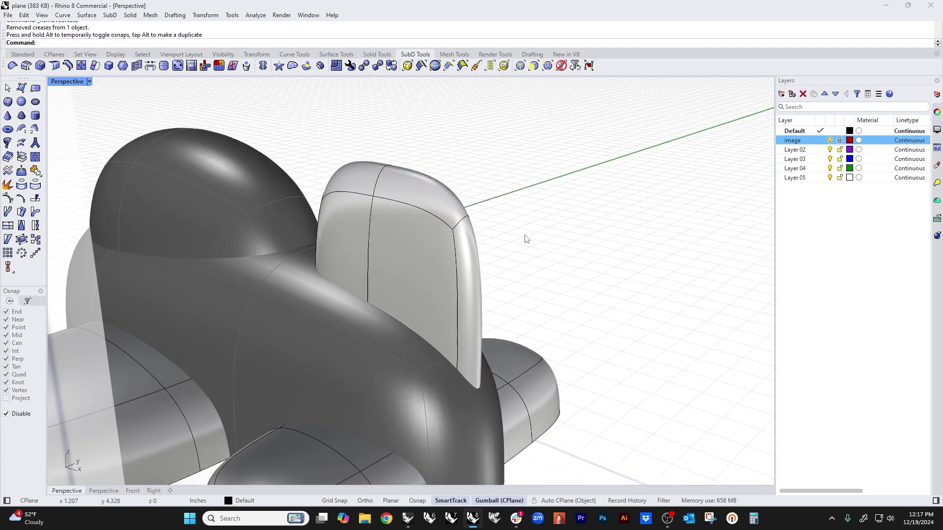
# - In the Front view, lower the fin's rear top corner and shift it slightly forward toward the sketch outline
pyautogui.hotkey('ctrl', 'F2')
pyautogui.scroll(5, 525, 235)
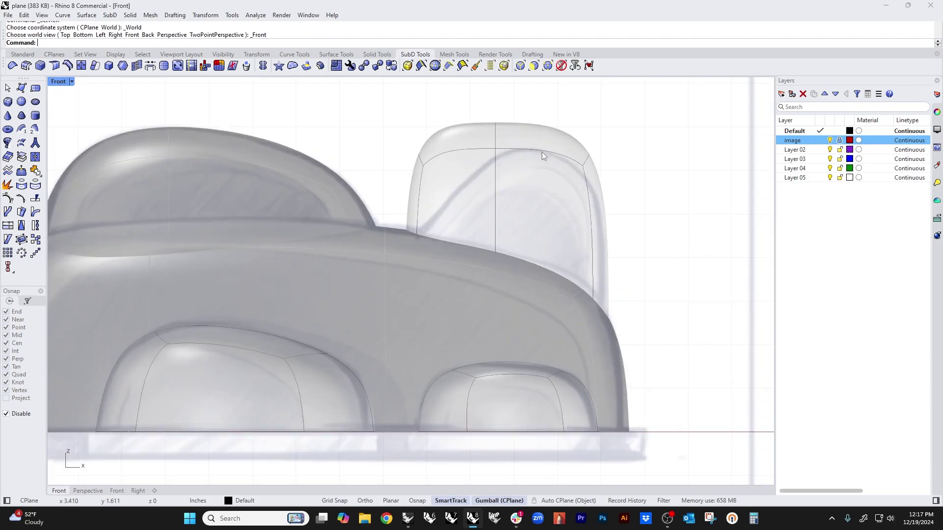
pyautogui.moveTo(506, 92); pyautogui.dragTo(573, 209)
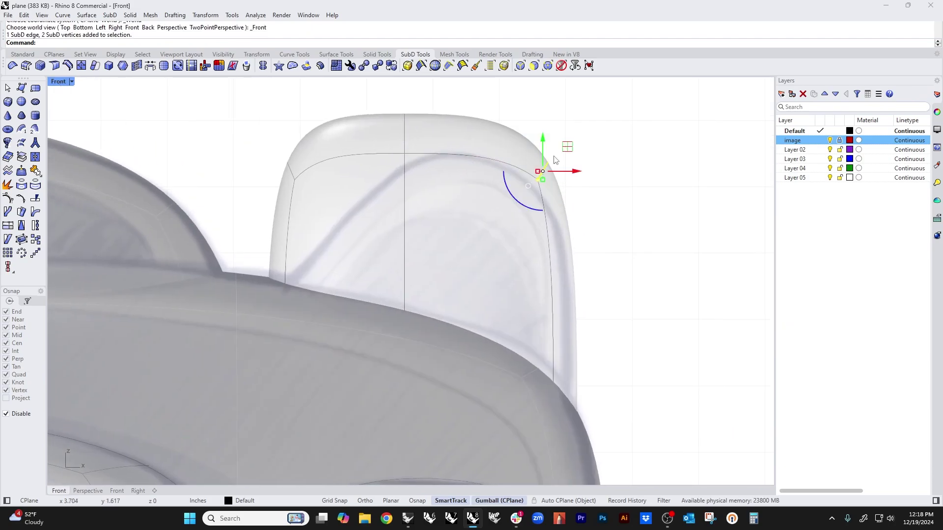
pyautogui.moveTo(543, 172); pyautogui.dragTo(534, 217)
pyautogui.click(608, 168)
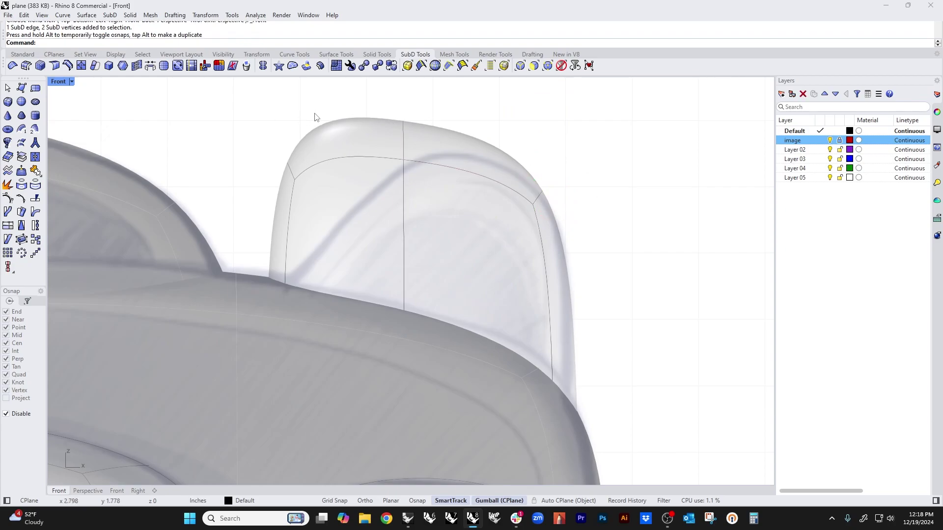
# - Shift the middle points of the fin's top rearward along the sketched profile
pyautogui.moveTo(388, 106); pyautogui.dragTo(434, 374)
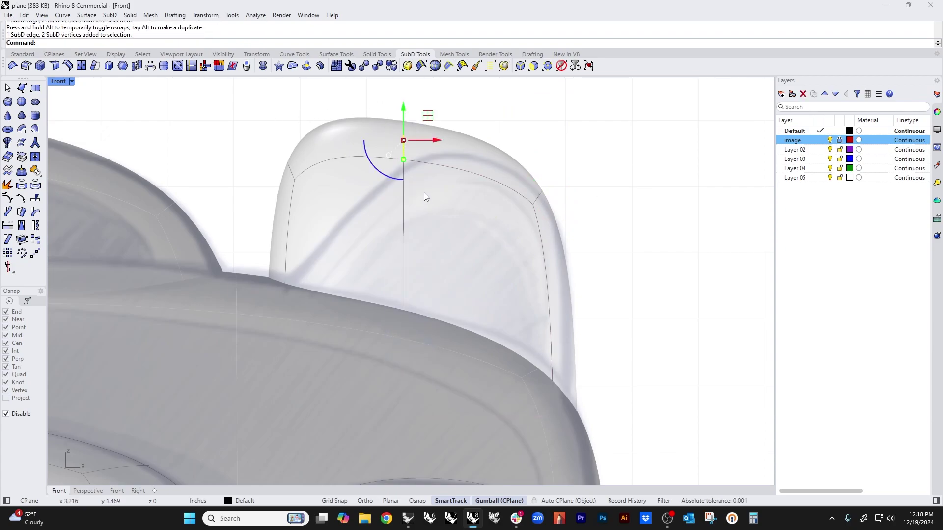
pyautogui.moveTo(436, 146); pyautogui.dragTo(524, 157)
pyautogui.click(585, 170)
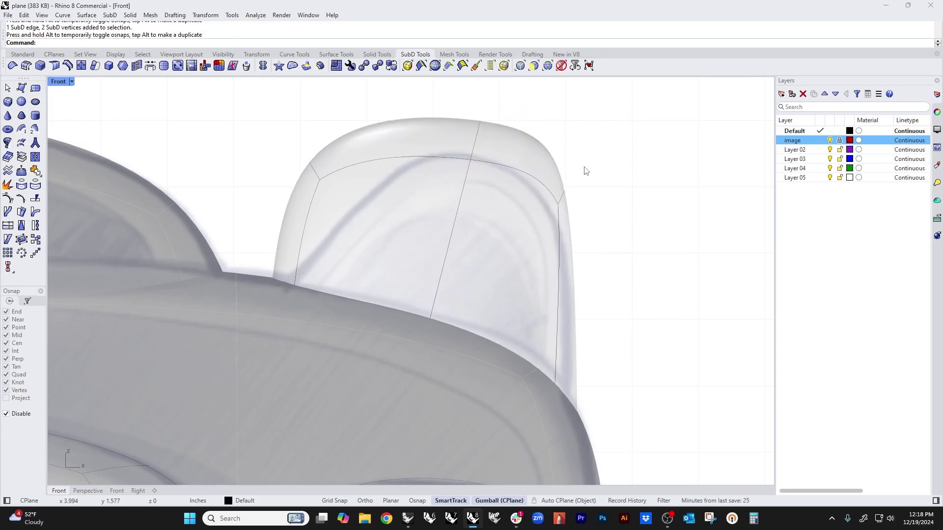
# - Move the fin's front top corner rearward and its front base points forward to slope the leading edge along the sketch
pyautogui.moveTo(293, 128); pyautogui.dragTo(363, 205)
pyautogui.moveTo(314, 171); pyautogui.dragTo(443, 182)
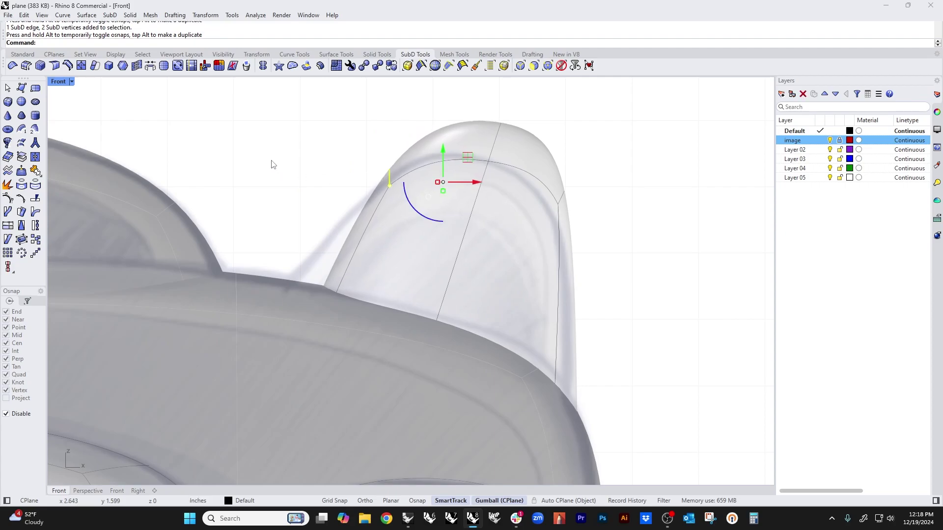
pyautogui.moveTo(257, 197); pyautogui.dragTo(416, 448)
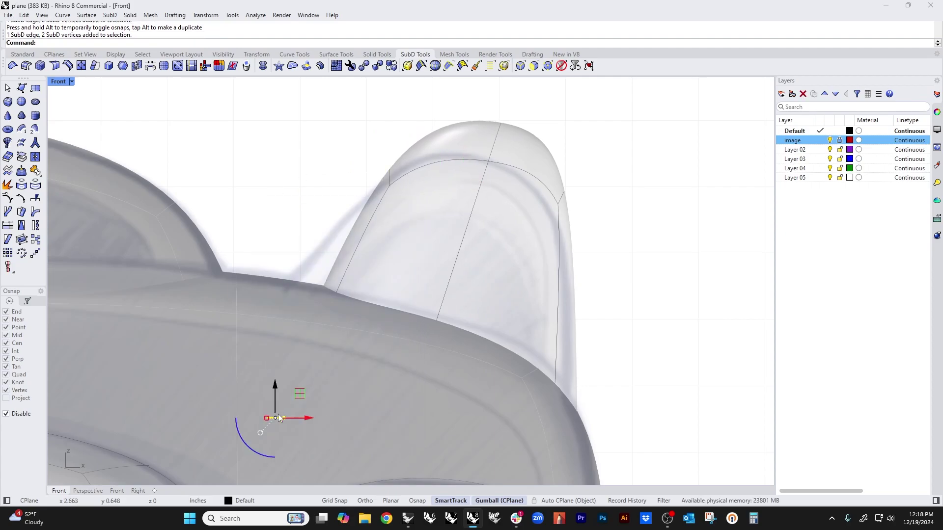
pyautogui.moveTo(306, 420); pyautogui.dragTo(201, 388)
pyautogui.click(332, 87)
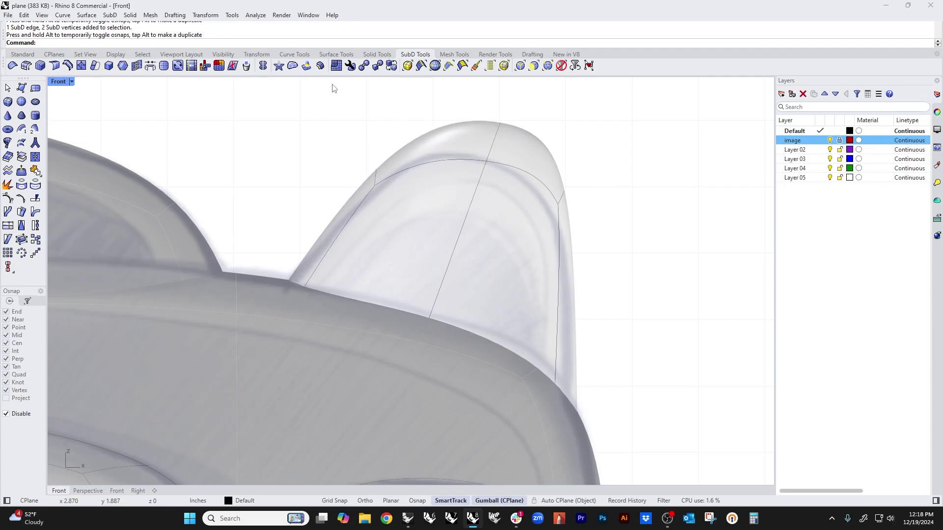
# - Lower all the points along the fin's top to the height of the sketched outline, and adjust the front corner
pyautogui.moveTo(343, 100); pyautogui.dragTo(668, 256)
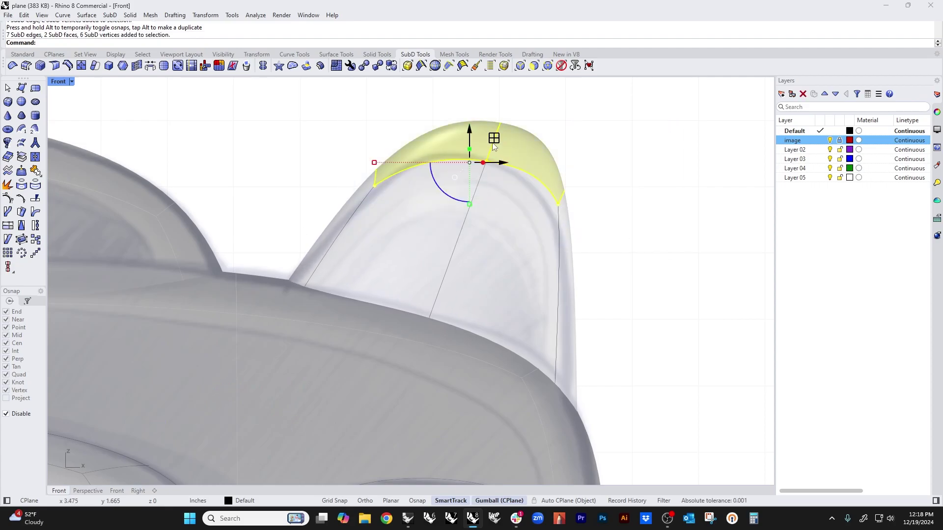
pyautogui.moveTo(474, 131); pyautogui.dragTo(458, 196)
pyautogui.moveTo(335, 155); pyautogui.dragTo(394, 204)
pyautogui.click(294, 184)
# - Move the fin's top middle points forward and fine-tune the rear top corner to match the sketch
pyautogui.moveTo(465, 120); pyautogui.dragTo(518, 218)
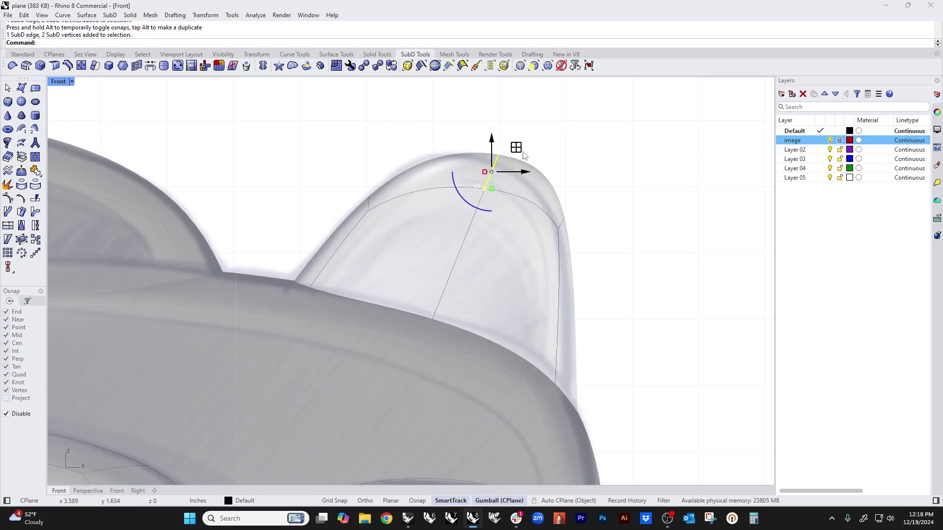
pyautogui.moveTo(487, 182); pyautogui.dragTo(453, 172)
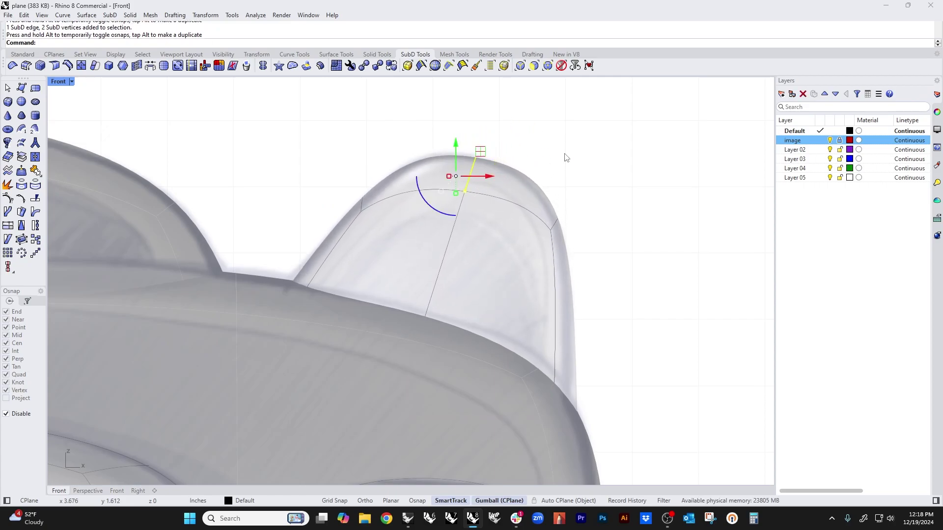
pyautogui.click(547, 152)
pyautogui.moveTo(547, 152); pyautogui.dragTo(595, 260)
pyautogui.moveTo(579, 200)
pyautogui.mouseDown()
pyautogui.moveTo(585, 191)
pyautogui.moveTo(574, 196)
pyautogui.mouseUp()
# - Return to the Perspective view, hide the image layer, and unlock all locked parts of the plane
pyautogui.scroll(-3, 614, 302)
pyautogui.click(614, 302)
pyautogui.moveTo(614, 302); pyautogui.dragTo(438, 353, button='right')
pyautogui.hotkey('ctrl', 'F4')
pyautogui.moveTo(523, 355); pyautogui.dragTo(426, 341, button='right')
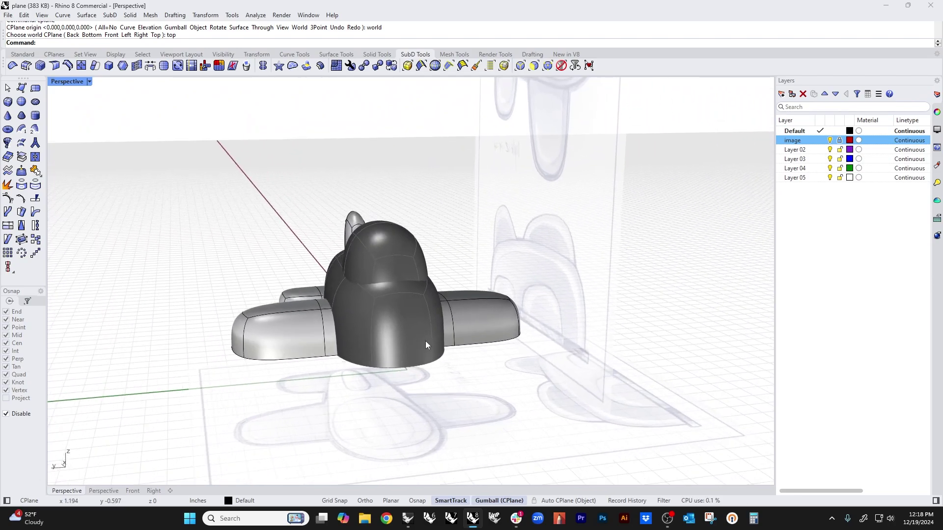
pyautogui.click(830, 144)
pyautogui.moveTo(539, 302); pyautogui.dragTo(331, 389, button='right')
pyautogui.write('lock')
pyautogui.press('Return')
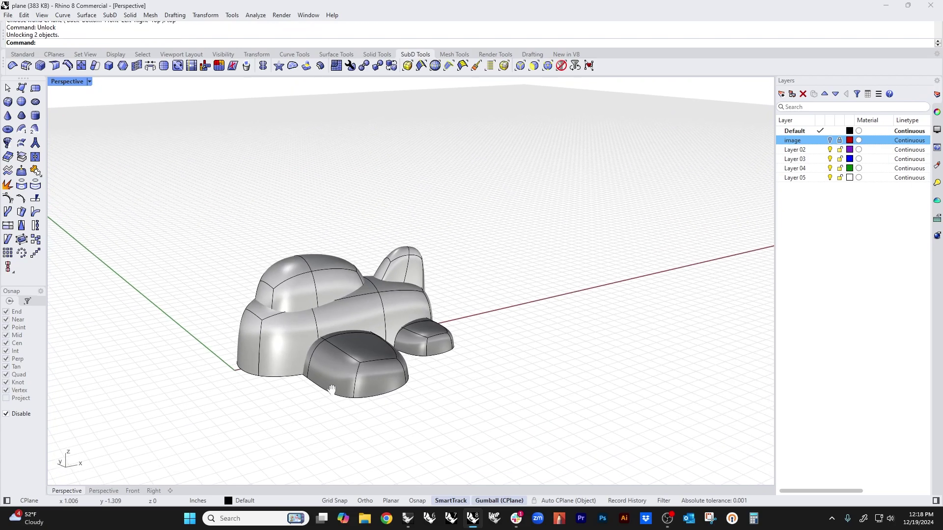
pyautogui.moveTo(475, 437); pyautogui.dragTo(154, 252)
pyautogui.rightClick(148, 255)
pyautogui.click(164, 270)
pyautogui.moveTo(196, 277); pyautogui.dragTo(393, 331, button='right')
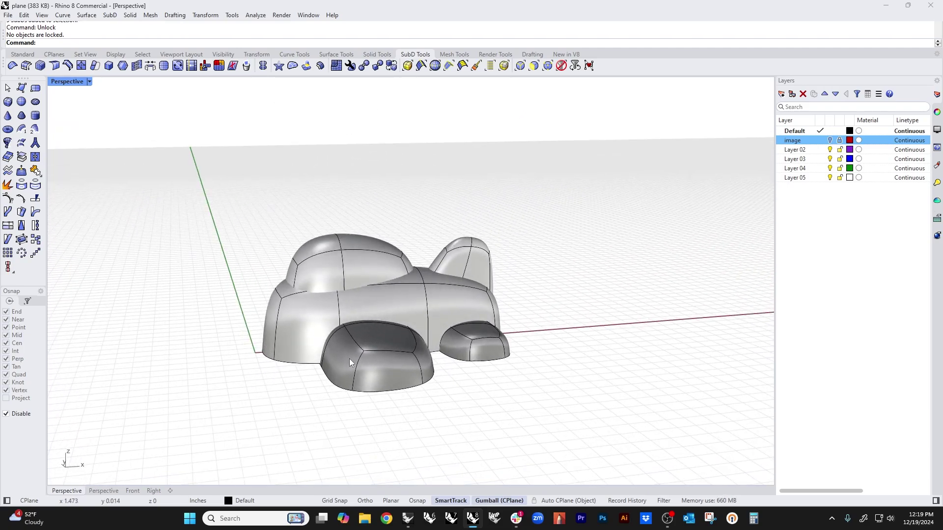
# - Run DraftAngleAnalysis on all five SubDs of the plane and move the analysis settings clear of the model
pyautogui.moveTo(594, 431); pyautogui.dragTo(157, 182)
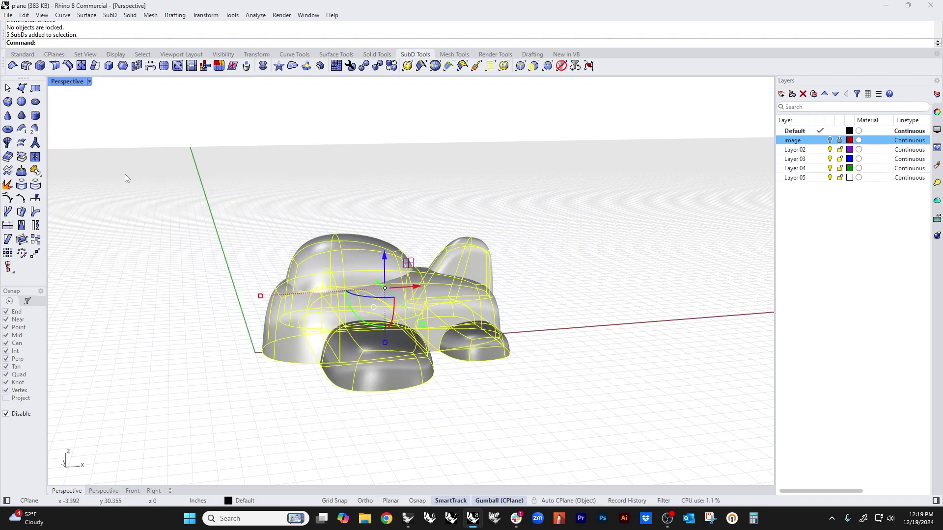
pyautogui.write('DraftAngleAnalysis')
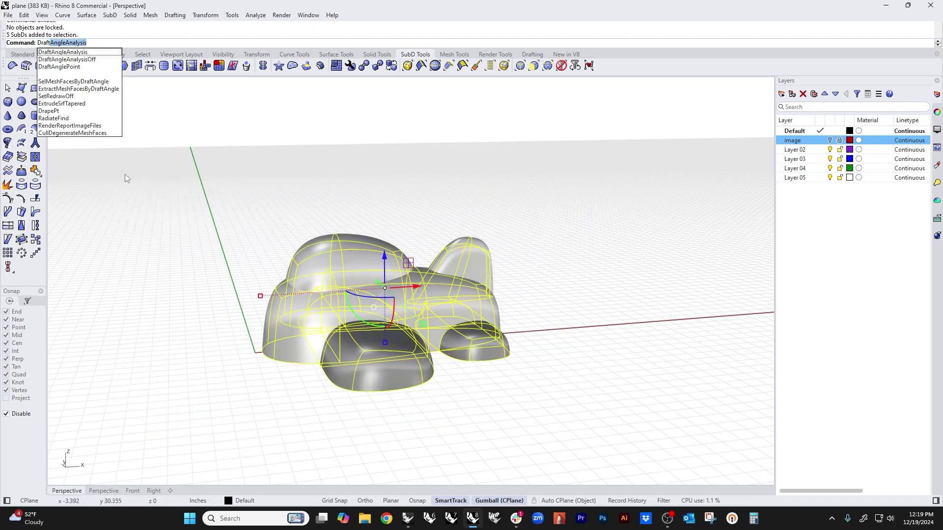
pyautogui.press('Return')
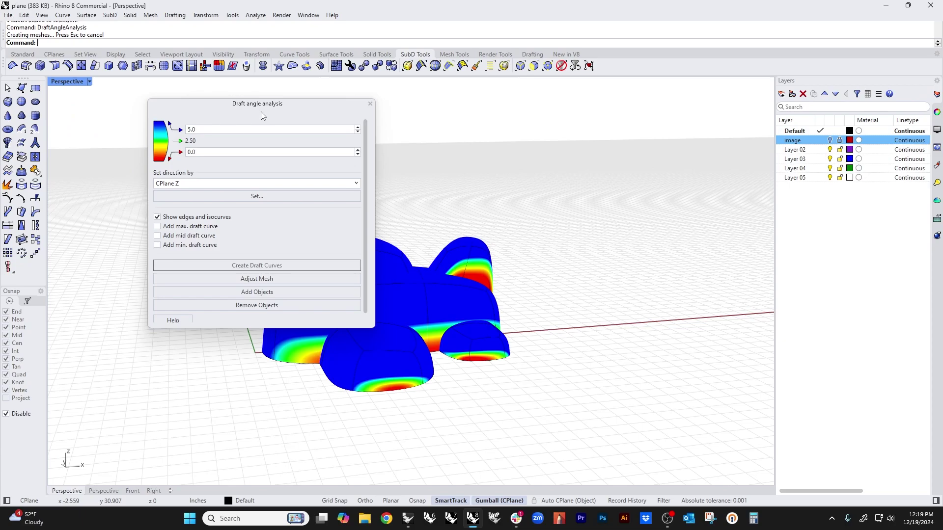
pyautogui.moveTo(309, 106); pyautogui.dragTo(213, 100)
pyautogui.moveTo(374, 334); pyautogui.dragTo(518, 381, button='right')
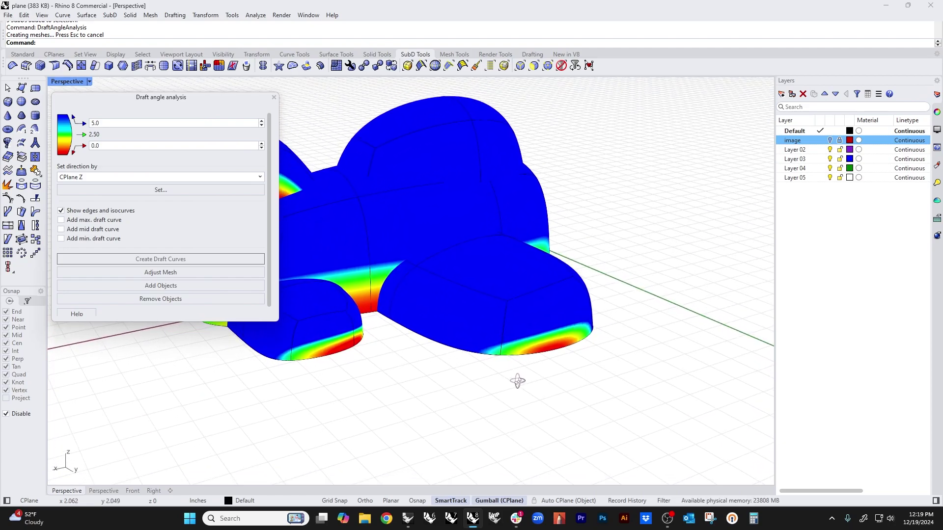
# - Move the lower tip edge of the main wing slightly outward to remove the low-draft area at the wing tip
pyautogui.click(551, 353)
pyautogui.moveTo(551, 355); pyautogui.dragTo(422, 381, button='right')
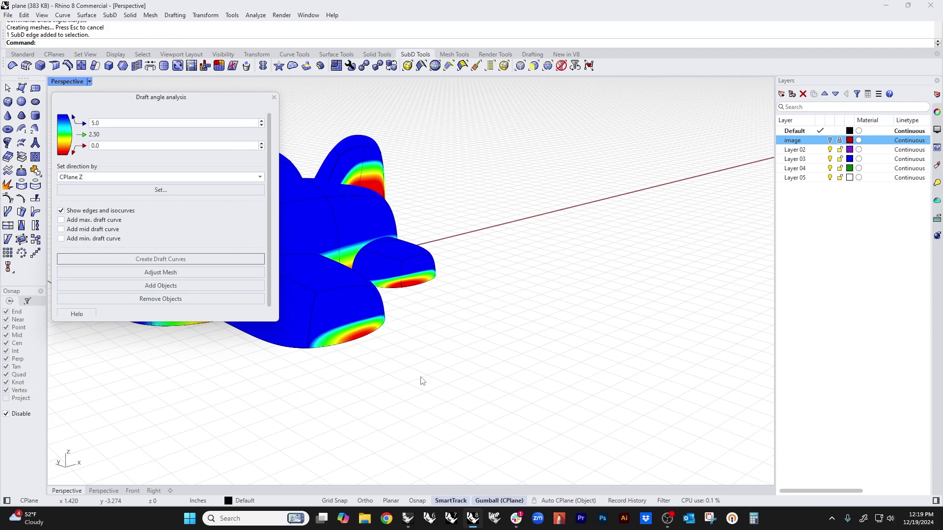
pyautogui.click(359, 345)
pyautogui.moveTo(359, 345); pyautogui.dragTo(507, 396, button='right')
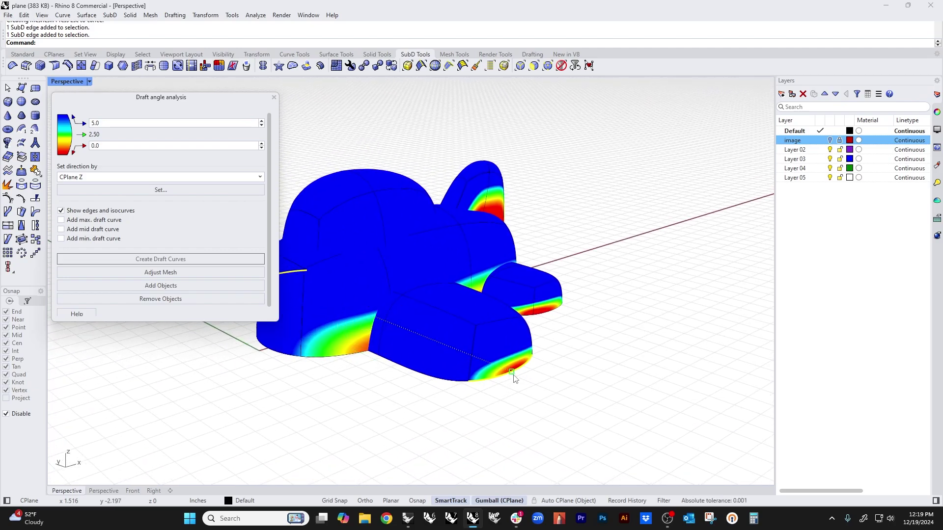
pyautogui.moveTo(514, 376); pyautogui.dragTo(515, 374)
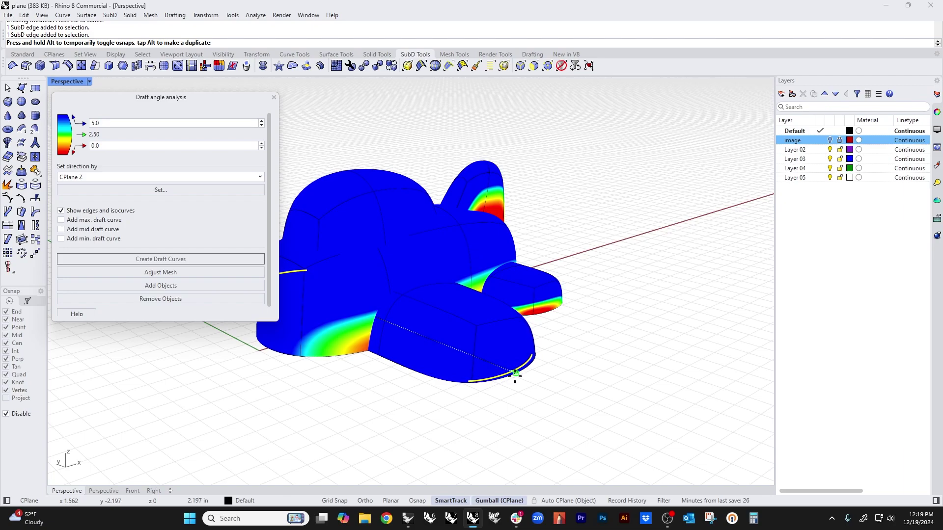
pyautogui.moveTo(514, 376); pyautogui.dragTo(516, 377)
pyautogui.click(440, 413)
# - Move the lower tip edge of the tail wing slightly outward to increase the draft at its tip
pyautogui.moveTo(383, 377); pyautogui.dragTo(331, 388, button='right')
pyautogui.click(443, 346)
pyautogui.click(439, 343)
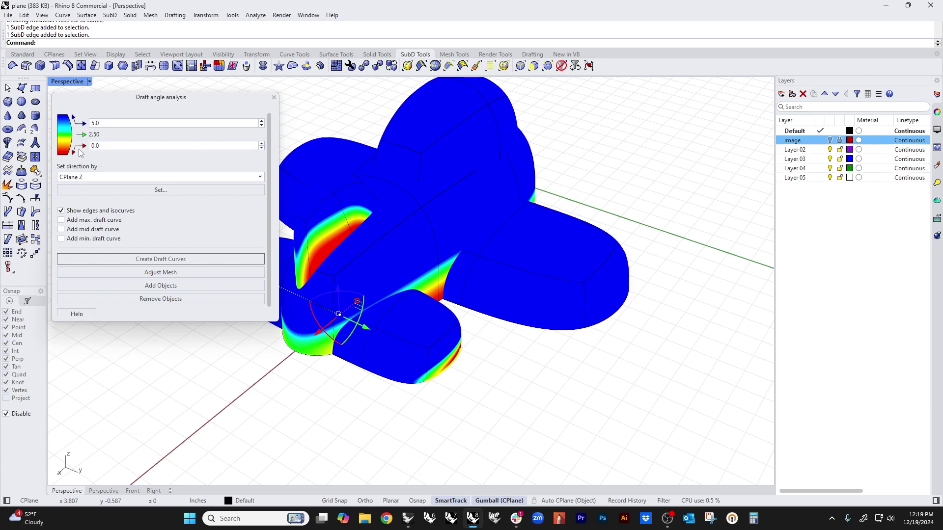
pyautogui.moveTo(383, 373); pyautogui.dragTo(435, 380, button='right')
pyautogui.scroll(3, 389, 336)
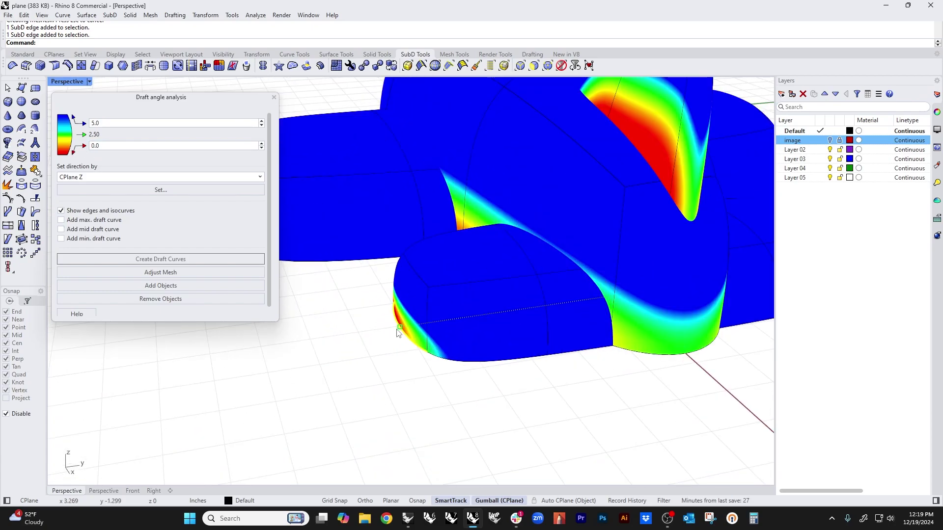
pyautogui.moveTo(398, 329); pyautogui.dragTo(395, 329)
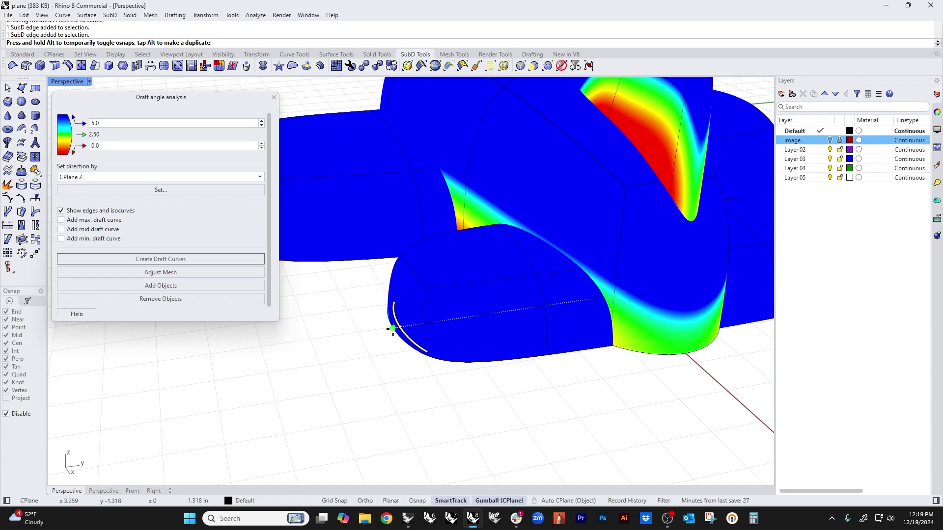
pyautogui.moveTo(393, 328); pyautogui.dragTo(393, 330)
# - Scale the upper tip edges on both sides of the tail wing slightly inward to increase the draft at the tips
pyautogui.moveTo(394, 330); pyautogui.dragTo(481, 364, button='right')
pyautogui.scroll(3, 432, 299)
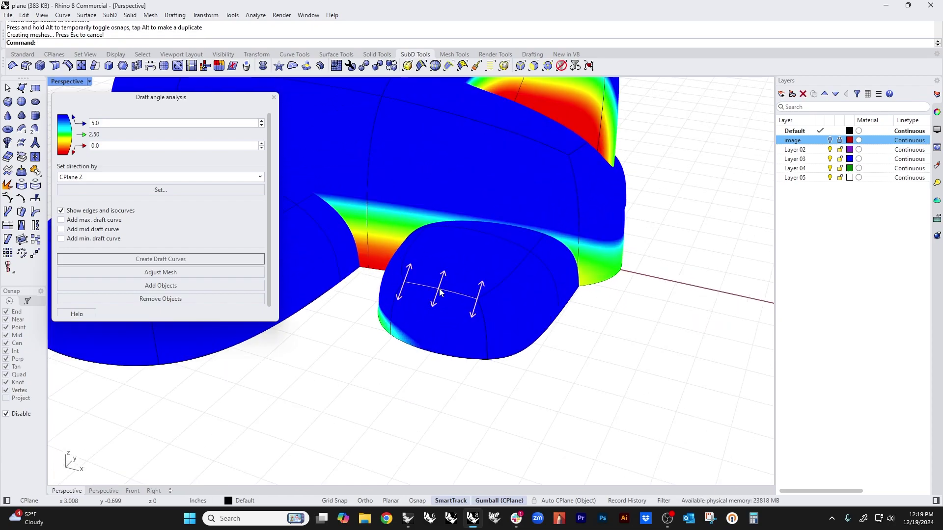
pyautogui.click(440, 293)
pyautogui.scroll(-3, 440, 292)
pyautogui.moveTo(440, 292); pyautogui.dragTo(410, 364, button='right')
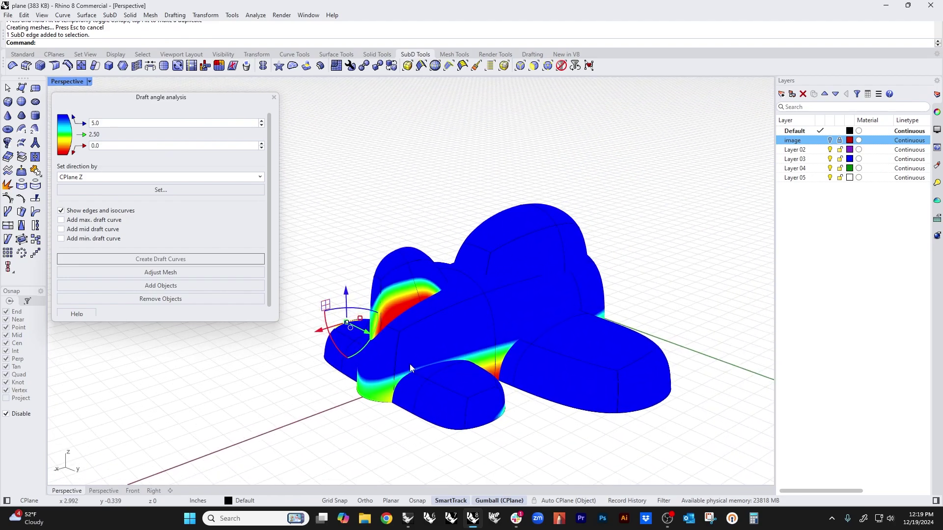
pyautogui.click(481, 391)
pyautogui.moveTo(444, 397); pyautogui.dragTo(501, 374, button='right')
pyautogui.scroll(3, 403, 355)
pyautogui.moveTo(493, 323); pyautogui.dragTo(489, 318)
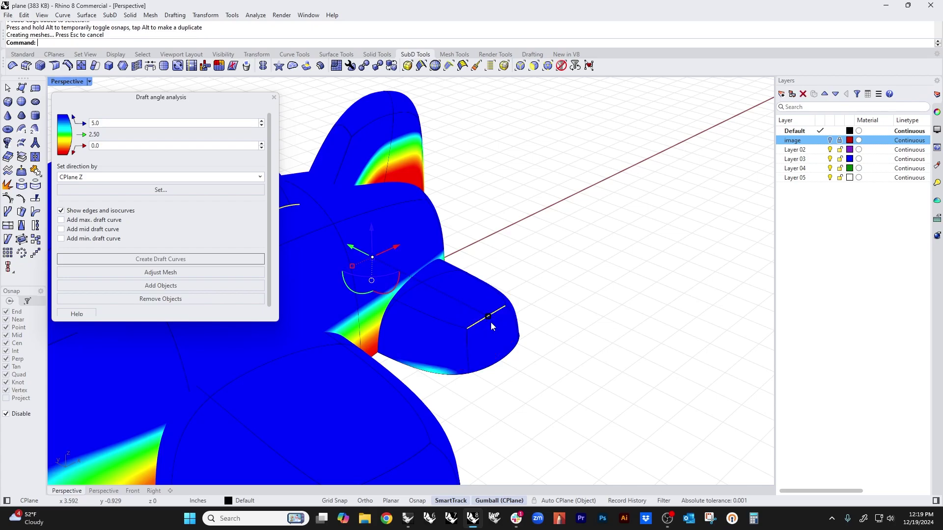
# - Move the upper leading edge loop of the tail wing slightly along X to clear the low-draft spot at its front corner
pyautogui.moveTo(579, 406); pyautogui.dragTo(434, 341, button='right')
pyautogui.click(430, 334)
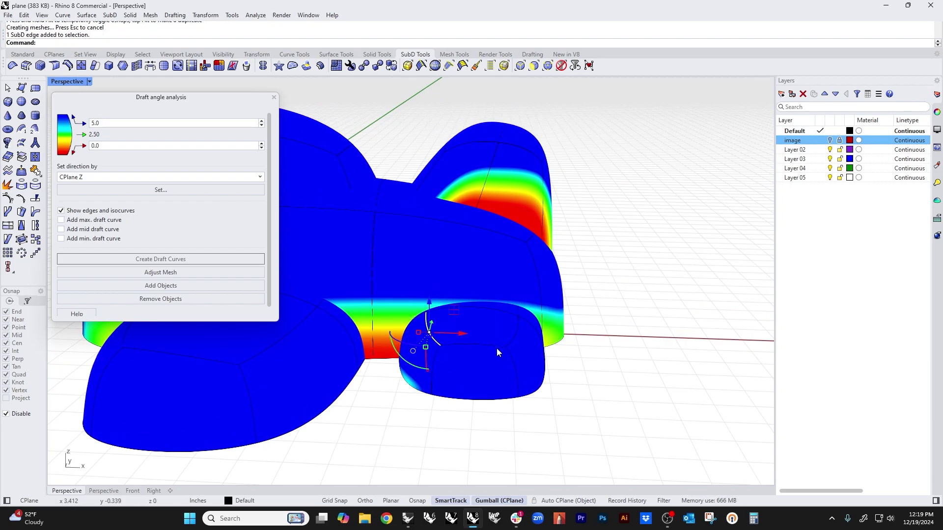
pyautogui.moveTo(497, 349); pyautogui.dragTo(402, 407, button='right')
pyautogui.doubleClick(523, 380)
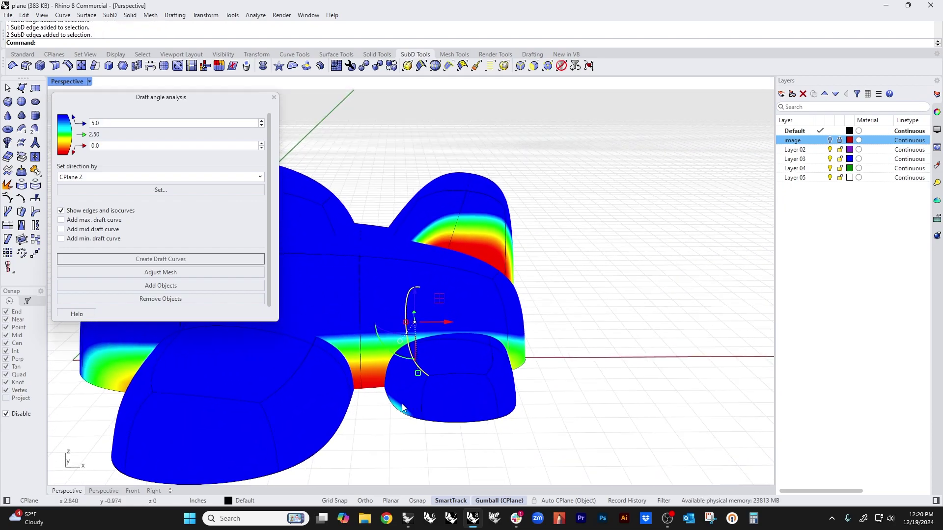
pyautogui.scroll(3, 428, 348)
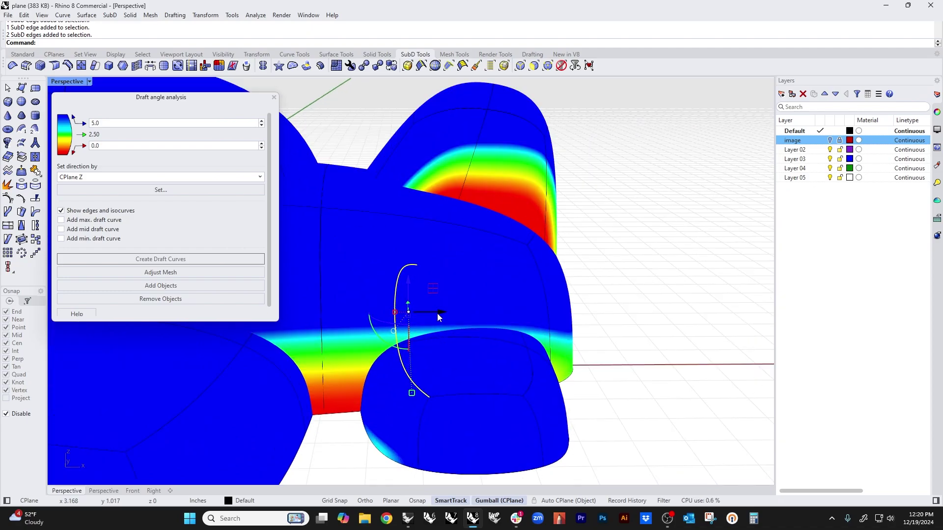
pyautogui.moveTo(438, 313); pyautogui.dragTo(412, 313)
pyautogui.scroll(-5, 412, 418)
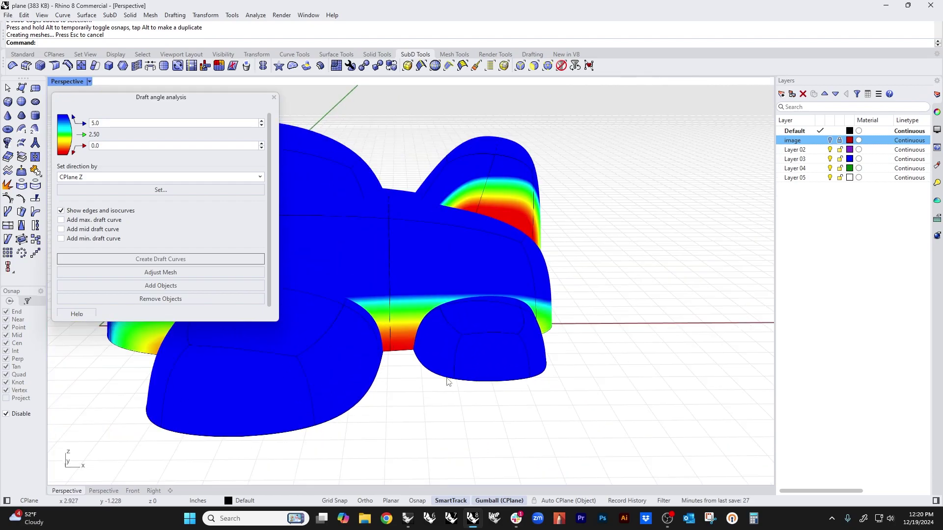
# - Scale the lower side edges of the plane's body outward on both sides in two small adjustments to increase the draft near the nose
pyautogui.moveTo(449, 385); pyautogui.dragTo(362, 373, button='right')
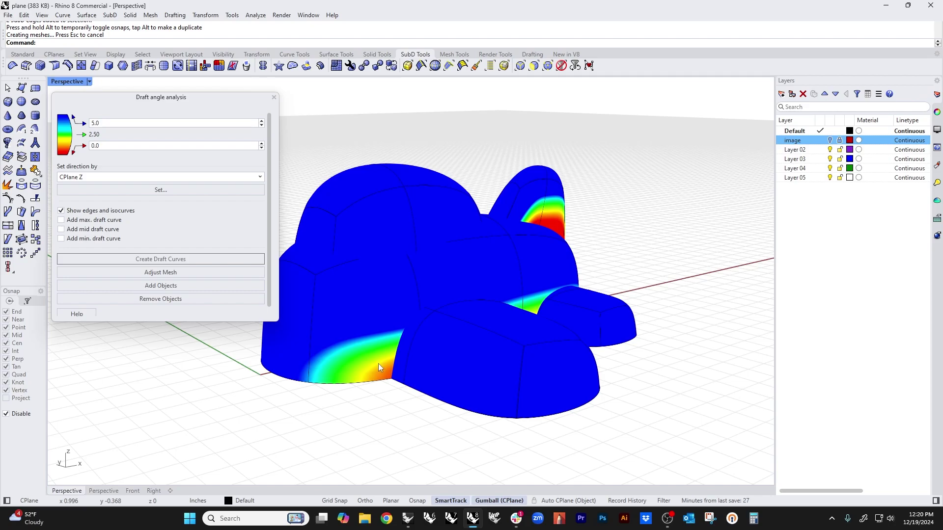
pyautogui.moveTo(396, 397); pyautogui.dragTo(331, 395, button='right')
pyautogui.doubleClick(377, 396)
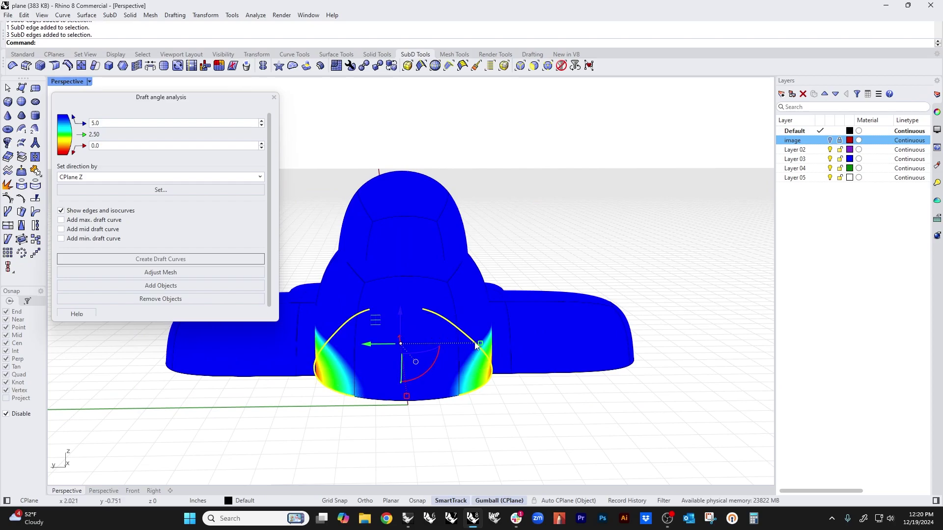
pyautogui.moveTo(480, 341); pyautogui.dragTo(480, 347)
pyautogui.moveTo(522, 416); pyautogui.dragTo(461, 419, button='right')
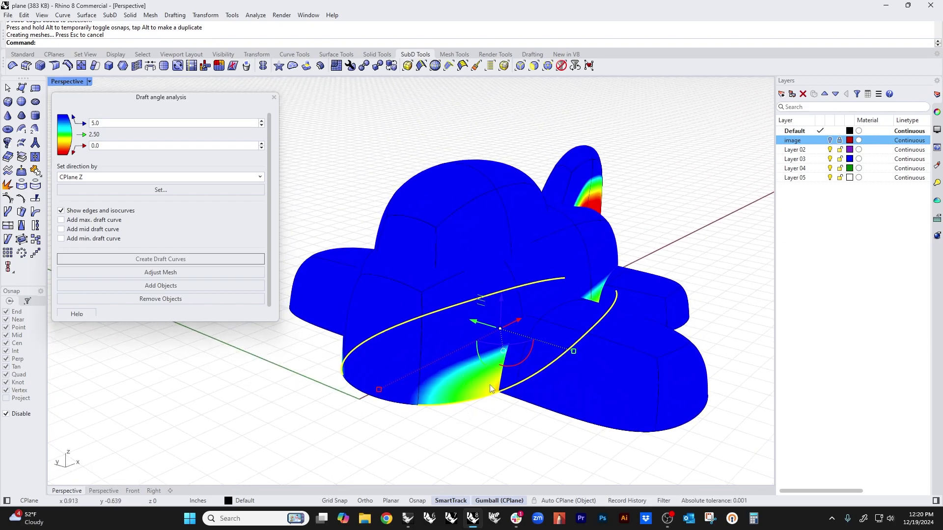
pyautogui.moveTo(569, 352); pyautogui.dragTo(574, 351)
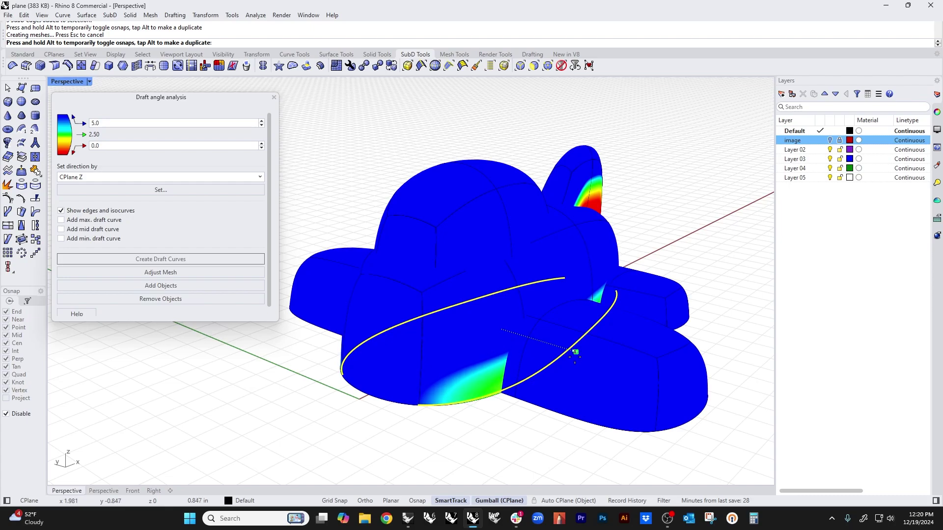
pyautogui.click(491, 429)
# - Select the upper side edge loops of the body on both sides and scale them slightly inward
pyautogui.moveTo(491, 429); pyautogui.dragTo(505, 418, button='right')
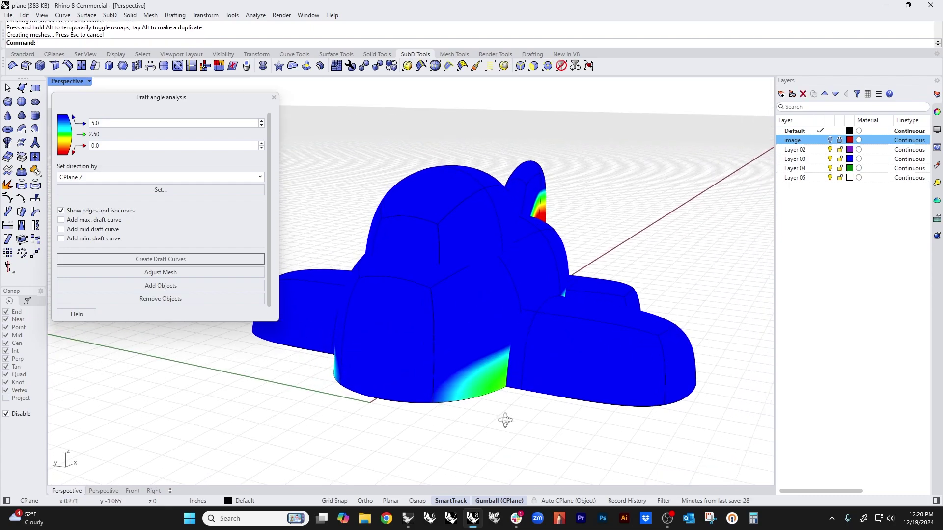
pyautogui.doubleClick(443, 283)
pyautogui.moveTo(443, 282); pyautogui.dragTo(392, 293, button='right')
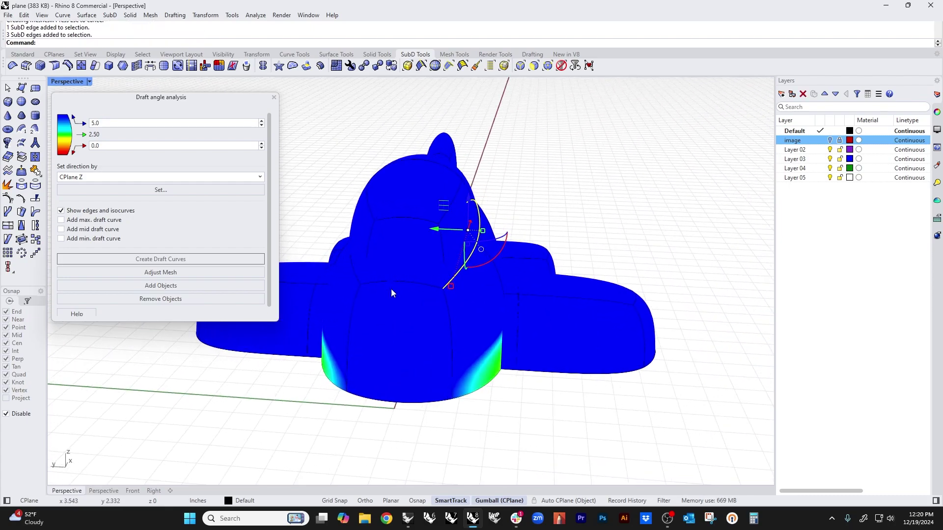
pyautogui.doubleClick(359, 278)
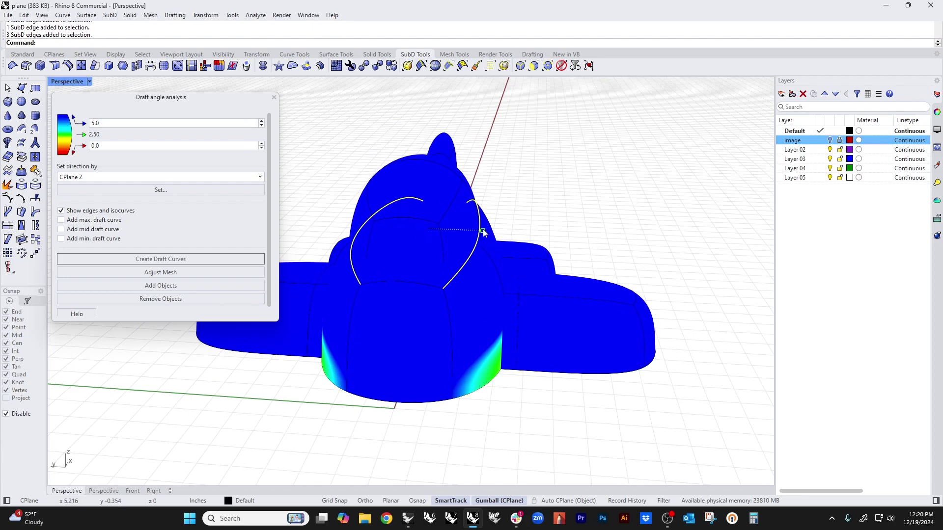
pyautogui.moveTo(482, 232); pyautogui.dragTo(481, 229)
pyautogui.click(563, 230)
# - Move the upper rear edge of the body slightly toward the nose to increase the draft at the rear end
pyautogui.moveTo(560, 240); pyautogui.dragTo(428, 293, button='right')
pyautogui.keyDown('shift'); pyautogui.moveTo(629, 367); pyautogui.dragTo(435, 385, button='right'); pyautogui.keyUp('shift')
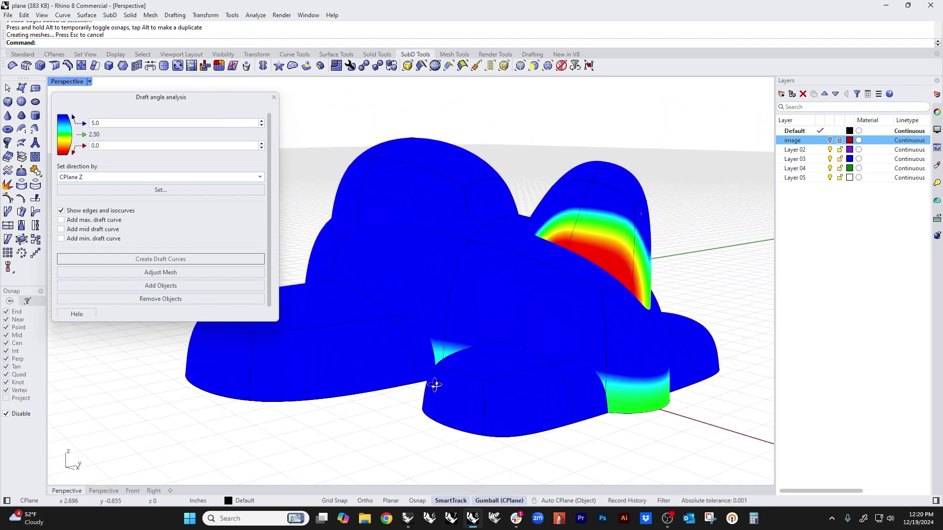
pyautogui.click(659, 416)
pyautogui.moveTo(658, 416); pyautogui.dragTo(662, 436, button='right')
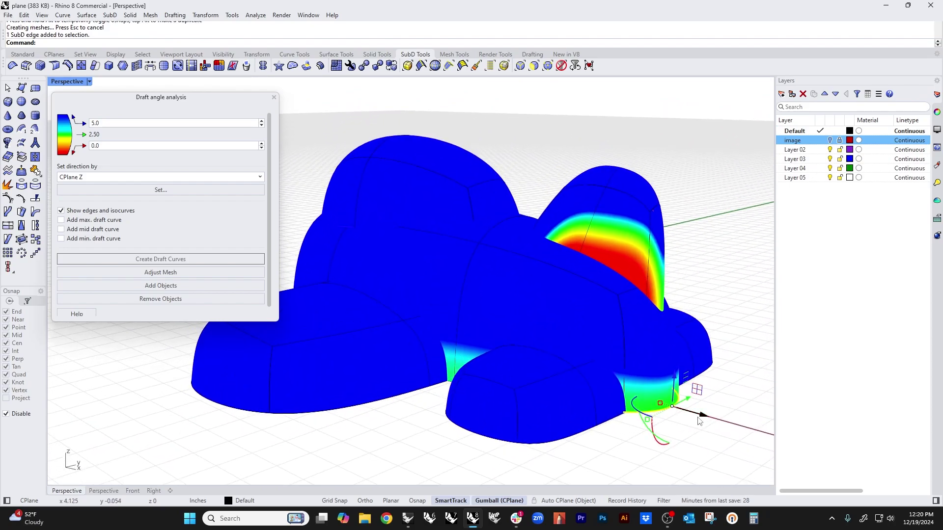
pyautogui.click(629, 291)
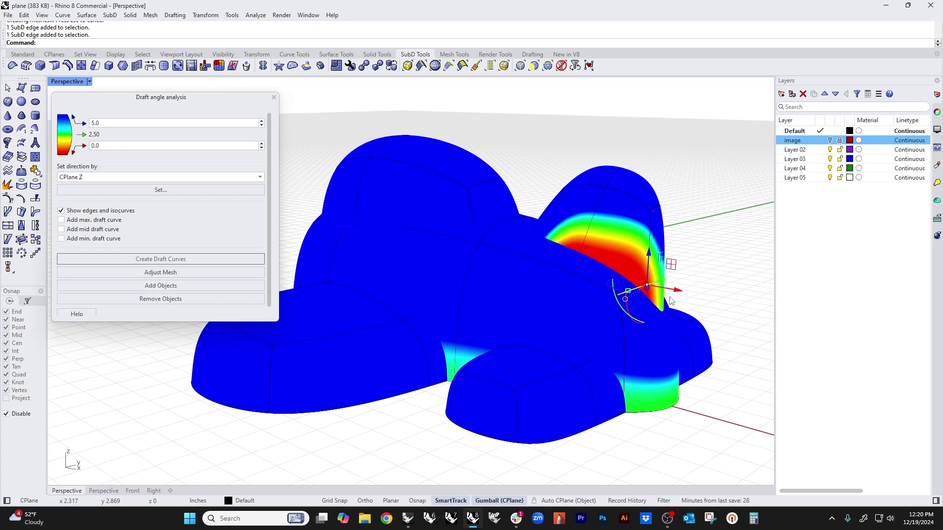
pyautogui.moveTo(677, 290); pyautogui.dragTo(675, 290)
pyautogui.press('Escape')
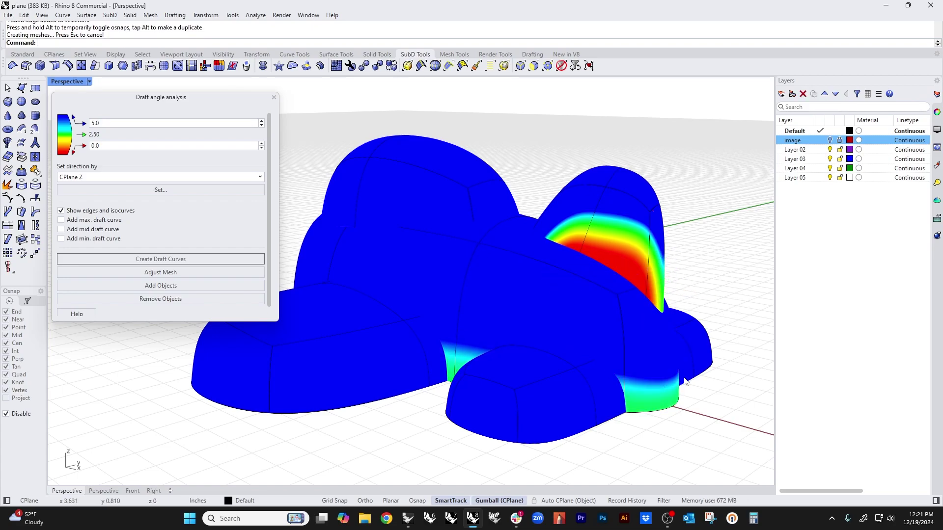
# - Nudge the lower rear edge of the body slightly to fine-tune the draft below the tail
pyautogui.moveTo(685, 383); pyautogui.dragTo(591, 402, button='right')
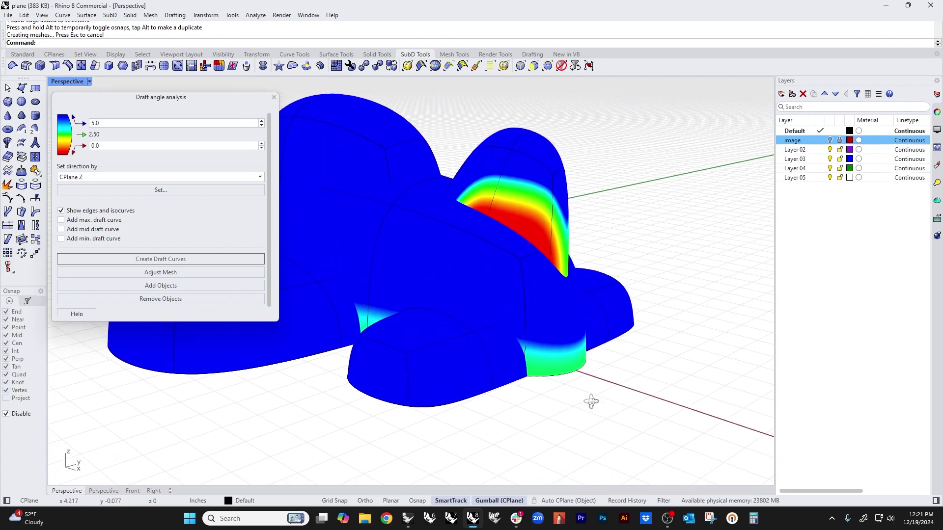
pyautogui.keyDown('ctrl'); pyautogui.keyDown('shift'); pyautogui.click(581, 379); pyautogui.keyUp('shift'); pyautogui.keyUp('ctrl')
pyautogui.moveTo(581, 378); pyautogui.dragTo(580, 378)
pyautogui.click(543, 426)
# - Isolate the plane's body and scale its lower side edges outward to remove the low-draft band along the base
pyautogui.keyDown('shift'); pyautogui.moveTo(531, 417); pyautogui.dragTo(403, 379, button='right'); pyautogui.keyUp('shift')
pyautogui.click(358, 318)
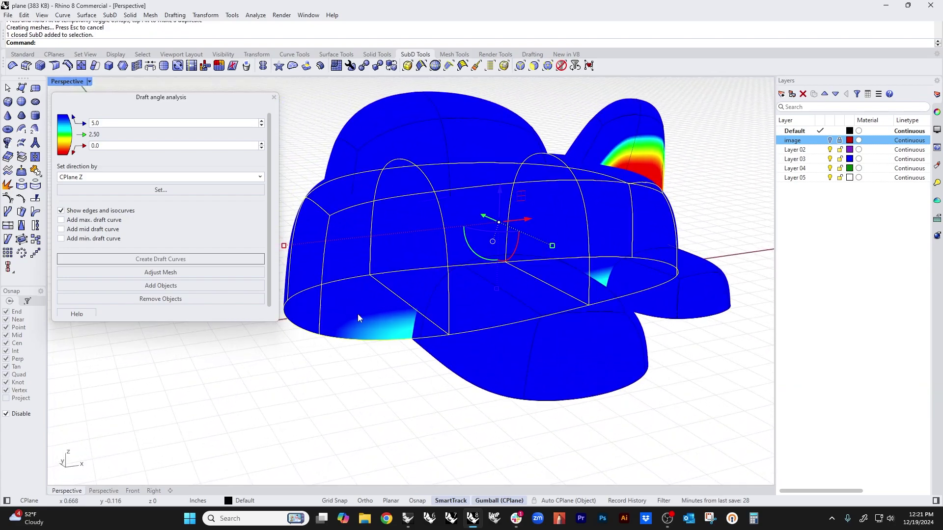
pyautogui.write('ii')
pyautogui.press('Return')
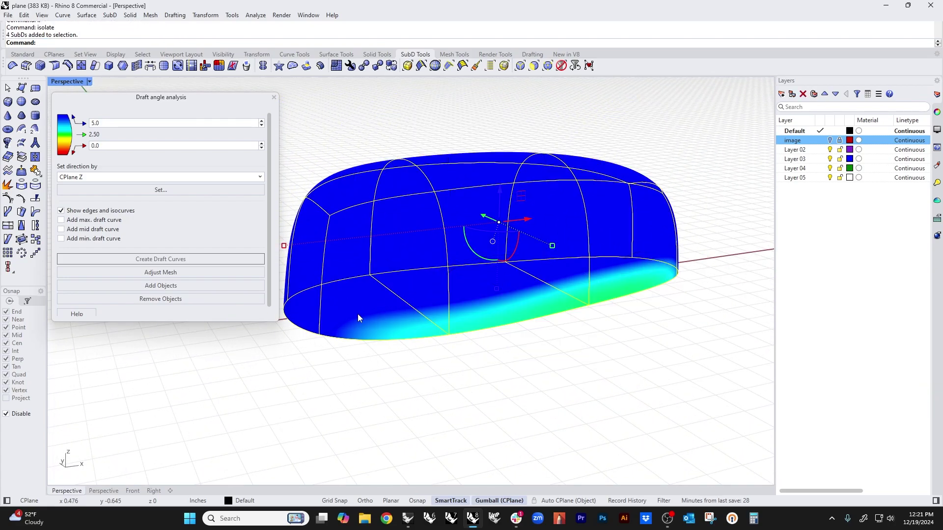
pyautogui.moveTo(549, 352); pyautogui.dragTo(386, 372, button='right')
pyautogui.click(386, 397)
pyautogui.keyDown('ctrl'); pyautogui.keyDown('shift'); pyautogui.doubleClick(380, 346); pyautogui.keyUp('shift'); pyautogui.keyUp('ctrl')
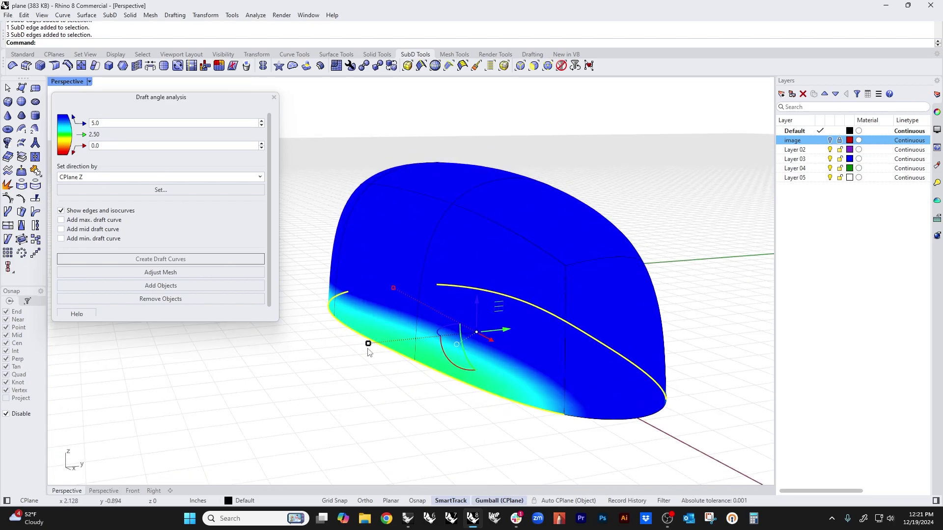
pyautogui.moveTo(368, 345); pyautogui.dragTo(363, 348)
pyautogui.press('Escape')
# - Scale the lower edges near the rear of the body slightly outward on both sides to clear the remaining low-draft patches
pyautogui.moveTo(350, 379); pyautogui.dragTo(428, 409, button='right')
pyautogui.scroll(7, 410, 403)
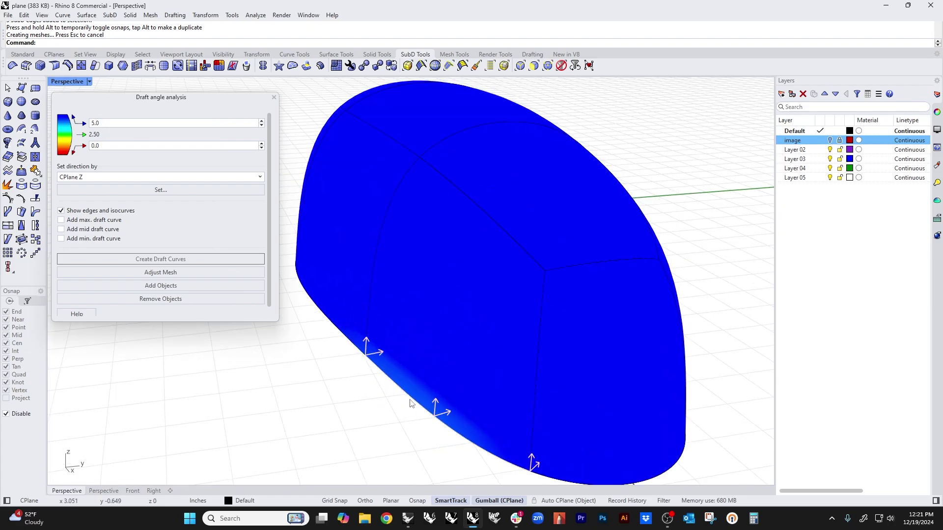
pyautogui.keyDown('ctrl'); pyautogui.keyDown('shift'); pyautogui.click(410, 402); pyautogui.keyUp('shift'); pyautogui.keyUp('ctrl')
pyautogui.scroll(-5, 351, 407)
pyautogui.moveTo(351, 410); pyautogui.dragTo(360, 353, button='right')
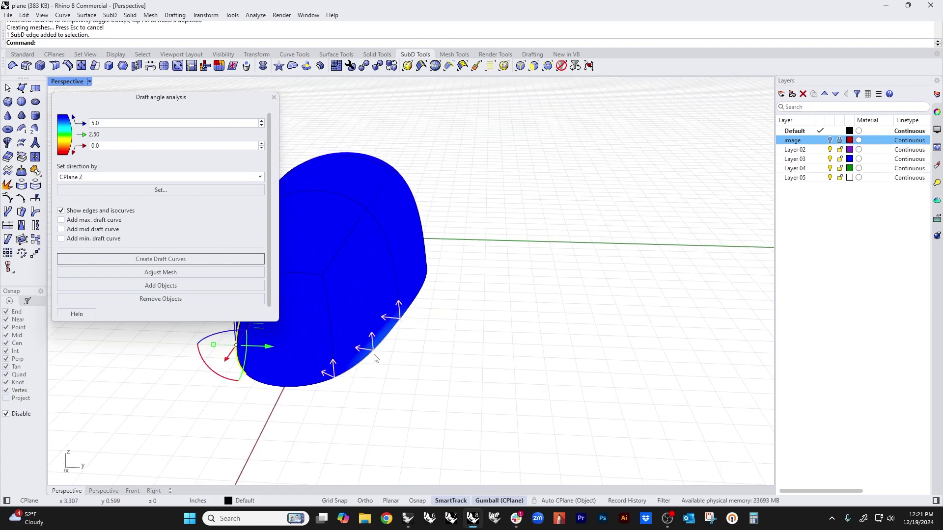
pyautogui.keyDown('ctrl'); pyautogui.keyDown('shift'); pyautogui.click(376, 357); pyautogui.keyUp('shift'); pyautogui.keyUp('ctrl')
pyautogui.moveTo(384, 390); pyautogui.dragTo(420, 412, button='right')
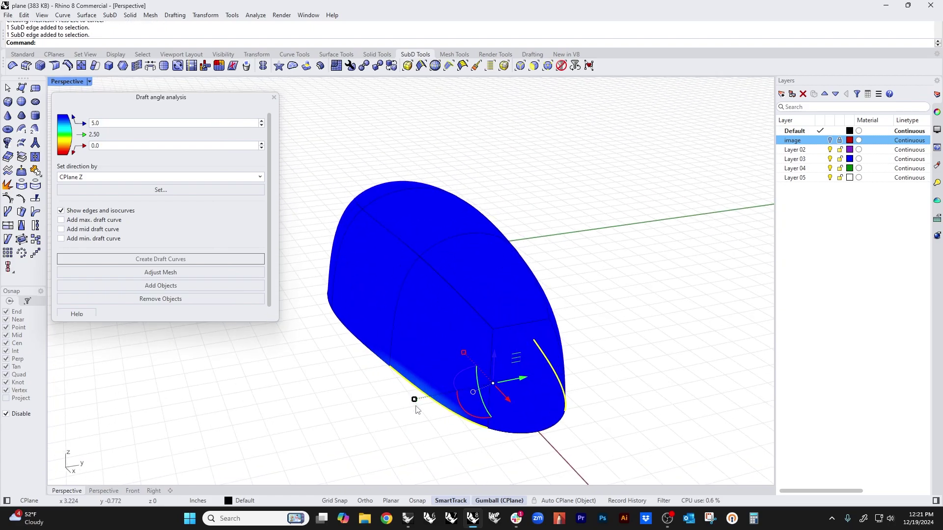
pyautogui.scroll(4, 417, 409)
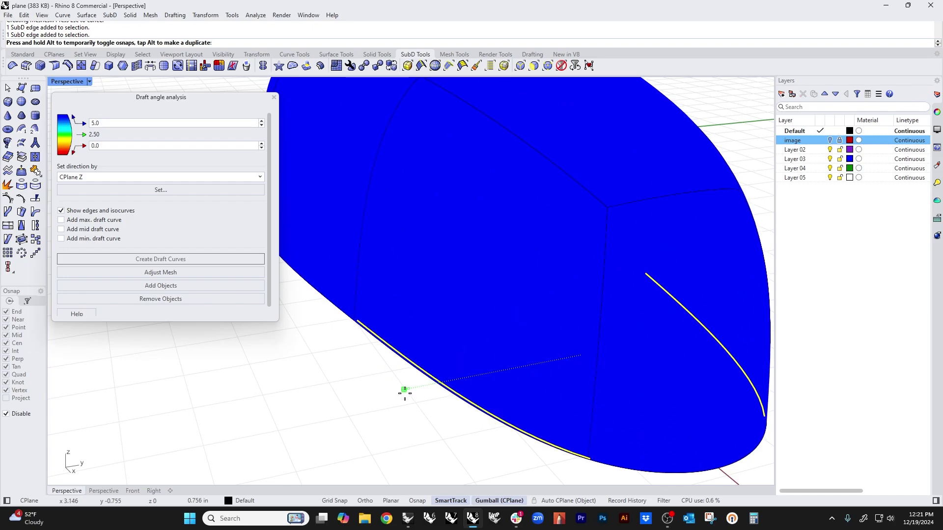
pyautogui.scroll(-5, 405, 393)
# - Show all the hidden parts of the plane again
pyautogui.moveTo(372, 386); pyautogui.dragTo(503, 392, button='right')
pyautogui.write('show')
pyautogui.press('Return')
pyautogui.write('v')
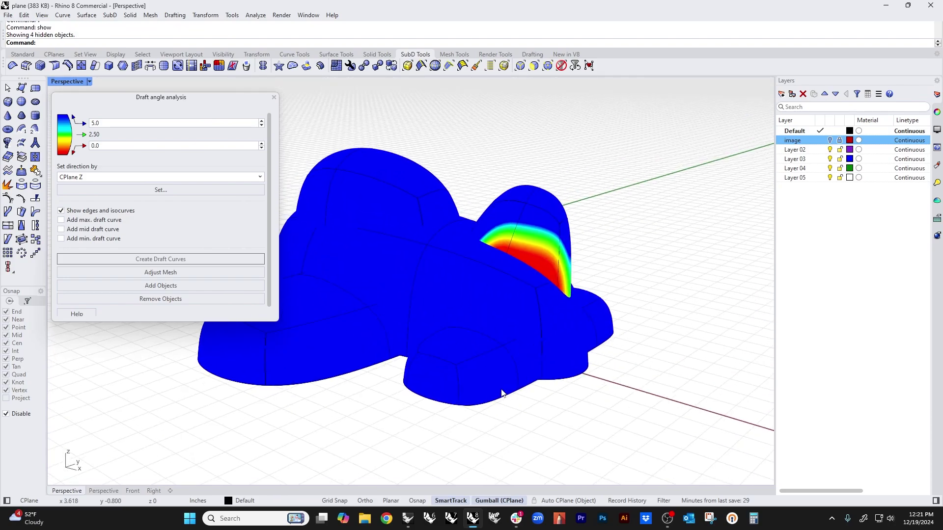
# - Isolate the vertical tail fin to examine its draft colours, and show the rest of the plane again
pyautogui.scroll(6, 503, 391)
pyautogui.moveTo(468, 329); pyautogui.dragTo(456, 332, button='right')
pyautogui.click(458, 329)
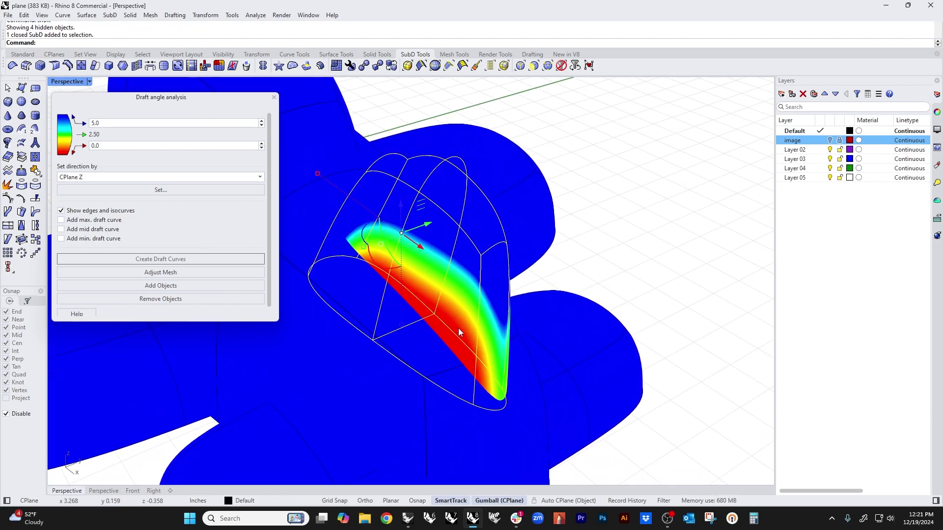
pyautogui.click(532, 308)
pyautogui.click(488, 279)
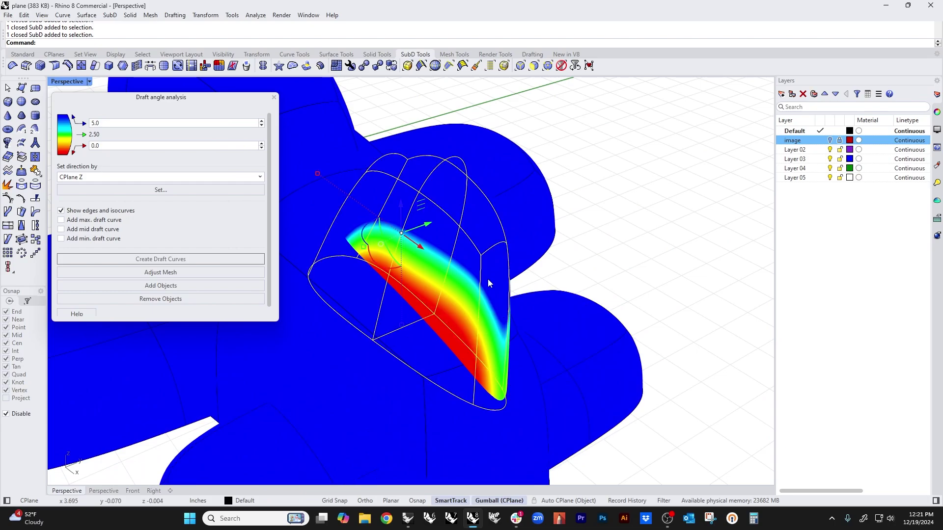
pyautogui.write('isolate')
pyautogui.press('Return')
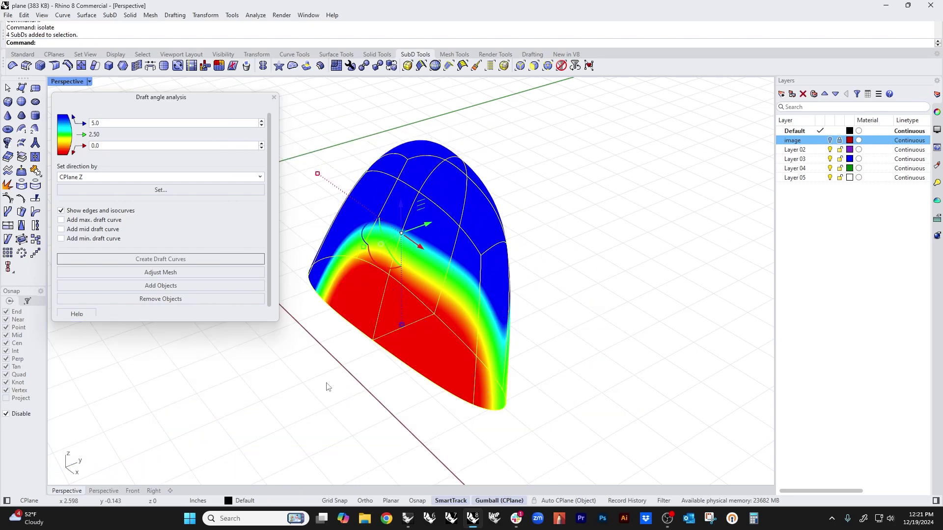
pyautogui.write('show')
pyautogui.press('Return')
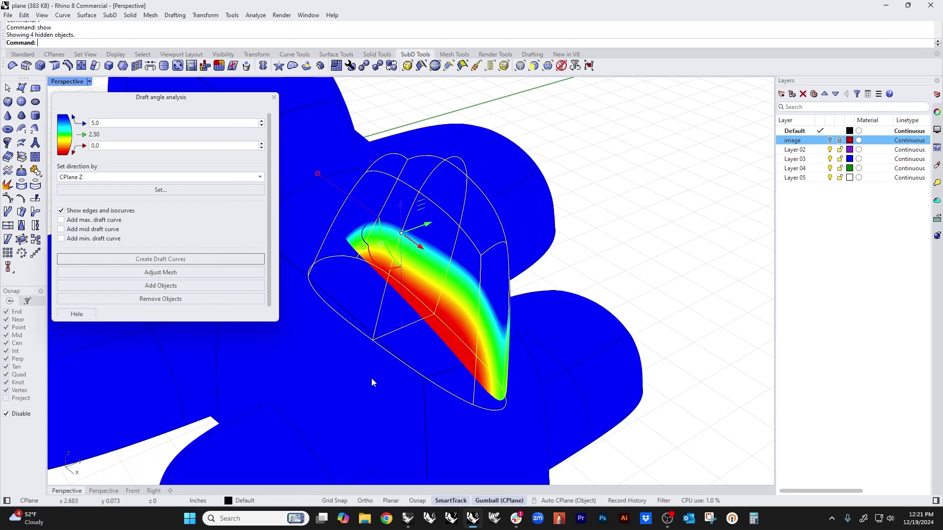
pyautogui.click(663, 251)
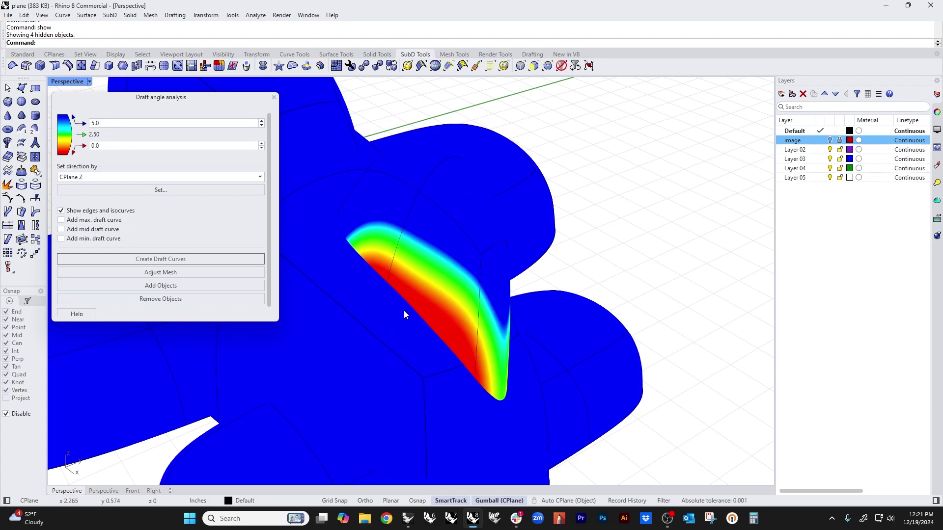
# - Isolate the vertical tail fin and scale its bottom faces outward to widen the base and add draft to the sides
pyautogui.click(454, 311)
pyautogui.rightClick(454, 312)
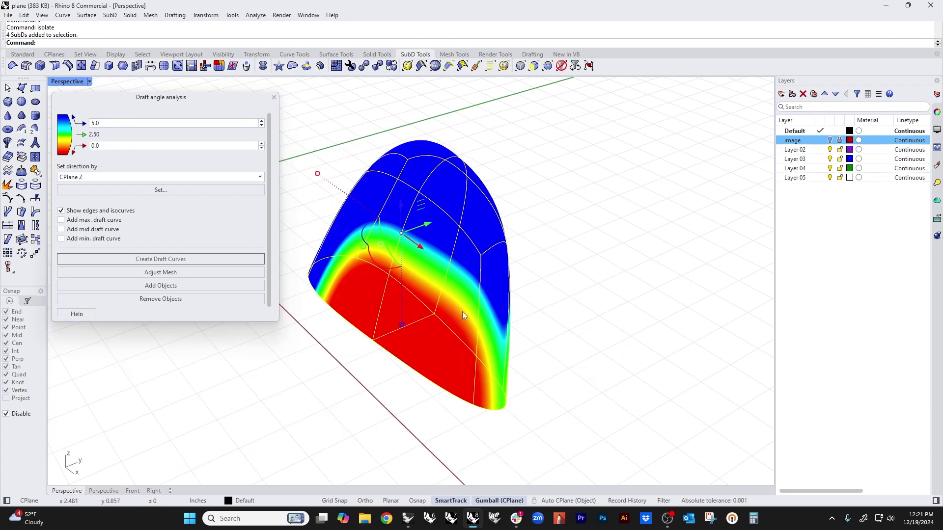
pyautogui.moveTo(462, 311); pyautogui.dragTo(429, 281, button='right')
pyautogui.keyDown('ctrl'); pyautogui.keyDown('shift'); pyautogui.click(391, 208); pyautogui.keyUp('shift'); pyautogui.keyUp('ctrl')
pyautogui.keyDown('ctrl'); pyautogui.keyDown('shift'); pyautogui.click(492, 169); pyautogui.keyUp('shift'); pyautogui.keyUp('ctrl')
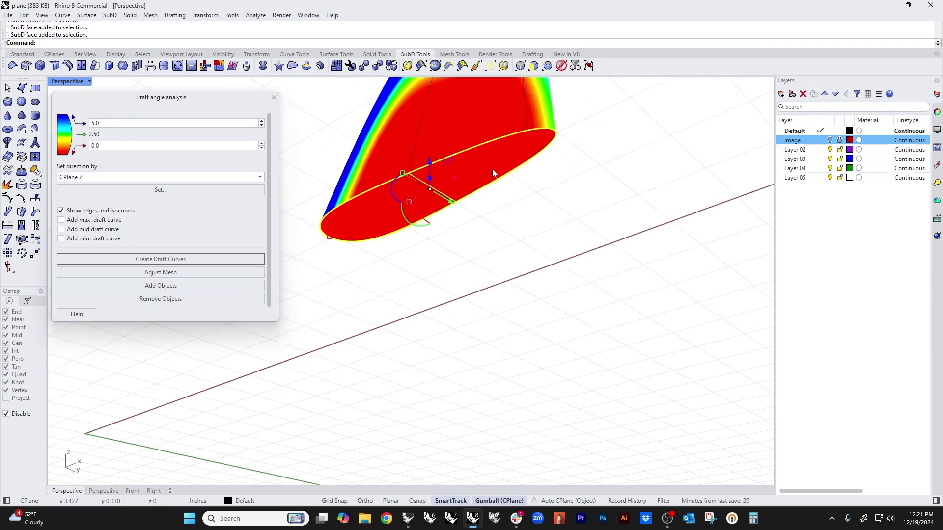
pyautogui.moveTo(492, 169); pyautogui.dragTo(369, 323, button='right')
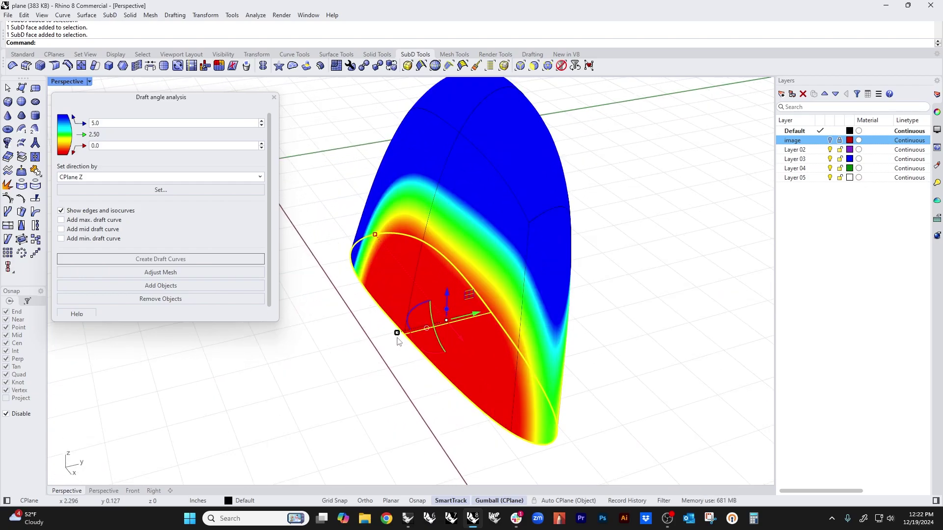
pyautogui.moveTo(396, 336); pyautogui.dragTo(368, 348)
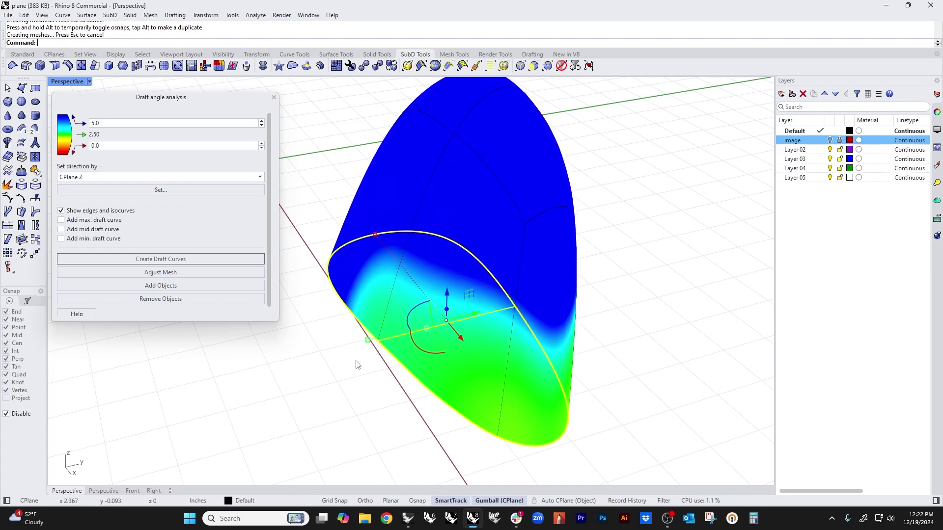
pyautogui.click(300, 408)
# - Move the bottom edge at the rear of the tail fin slightly backward to add draft to its back face
pyautogui.click(562, 207)
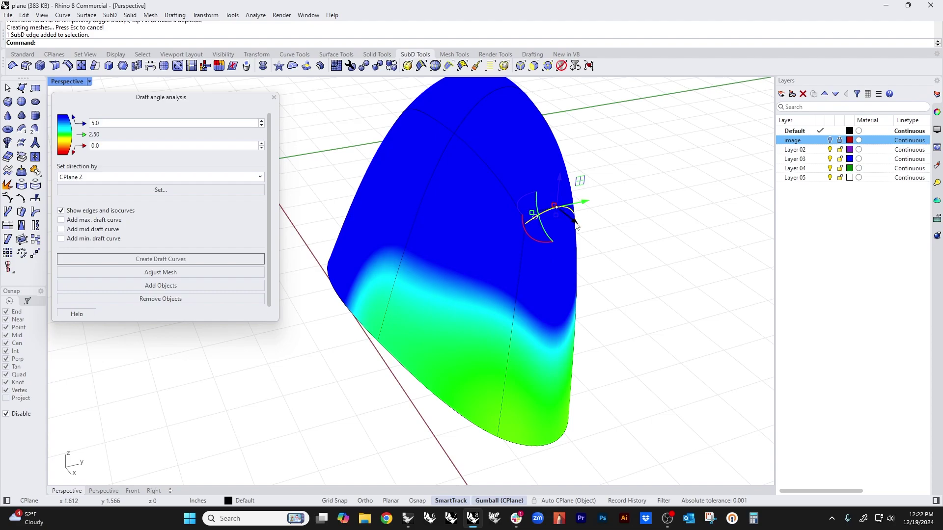
pyautogui.moveTo(575, 222); pyautogui.dragTo(553, 211)
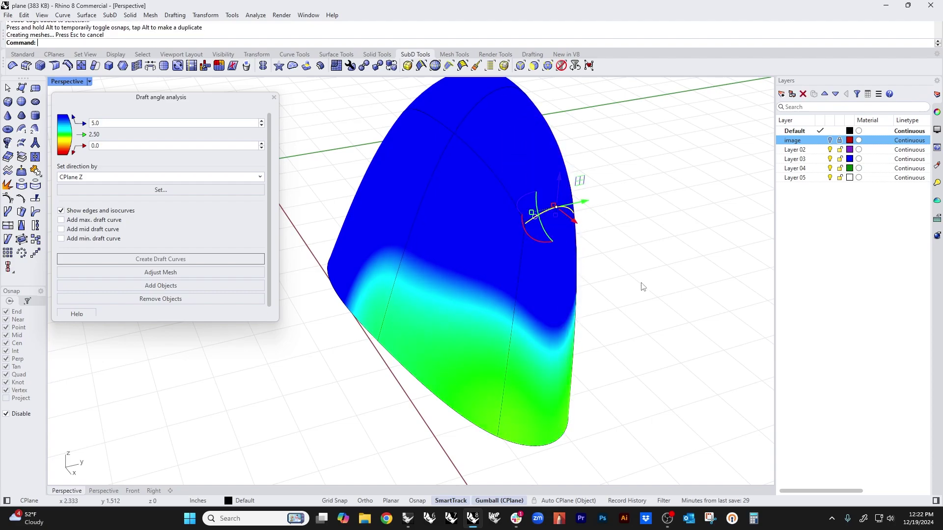
pyautogui.keyDown('ctrl'); pyautogui.keyDown('shift'); pyautogui.click(537, 445); pyautogui.keyUp('shift'); pyautogui.keyUp('ctrl')
pyautogui.moveTo(566, 468)
pyautogui.mouseDown()
pyautogui.moveTo(574, 475)
pyautogui.moveTo(561, 452)
pyautogui.mouseUp()
pyautogui.click(655, 362)
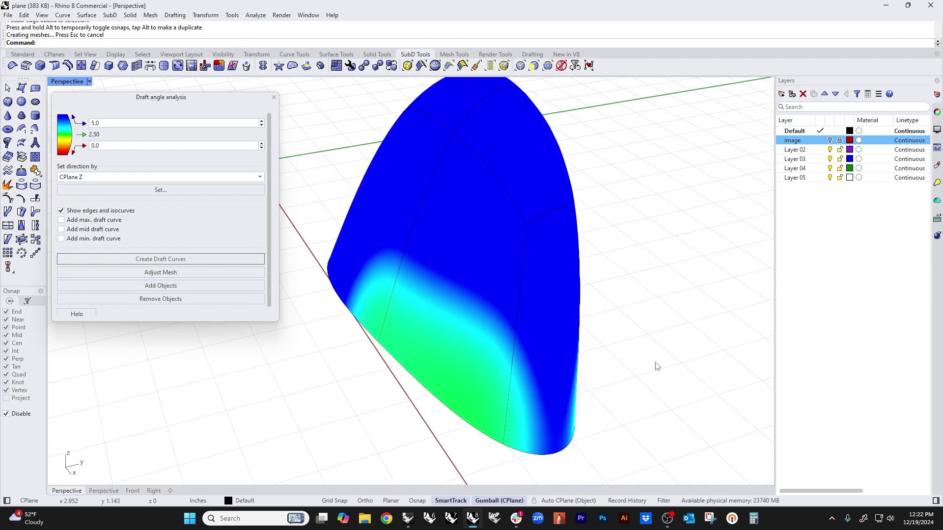
# - Scale the two rear base vertices of the tail fin apart to clear the low-draft areas on both sides
pyautogui.keyDown('ctrl'); pyautogui.keyDown('shift'); pyautogui.click(504, 445); pyautogui.keyUp('shift'); pyautogui.keyUp('ctrl')
pyautogui.moveTo(626, 445); pyautogui.dragTo(468, 443, button='right')
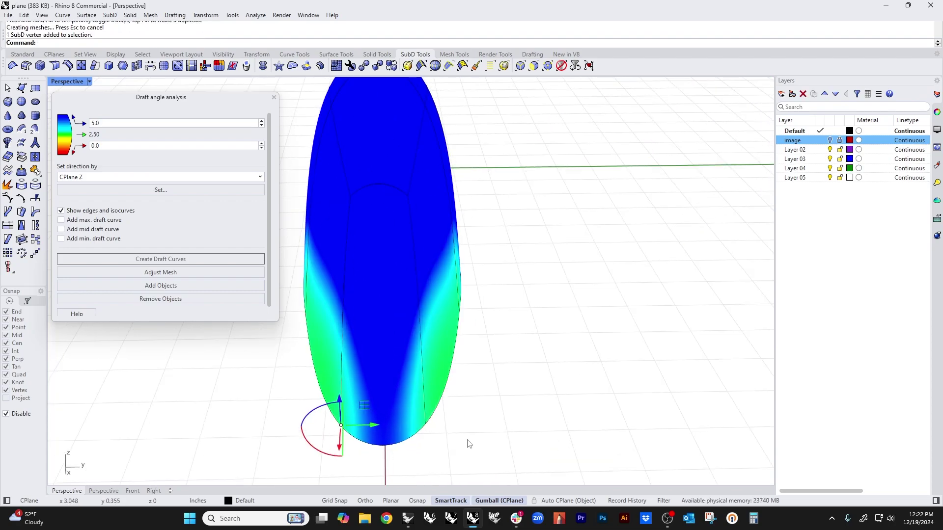
pyautogui.keyDown('ctrl'); pyautogui.keyDown('shift'); pyautogui.click(428, 426); pyautogui.keyUp('shift'); pyautogui.keyUp('ctrl')
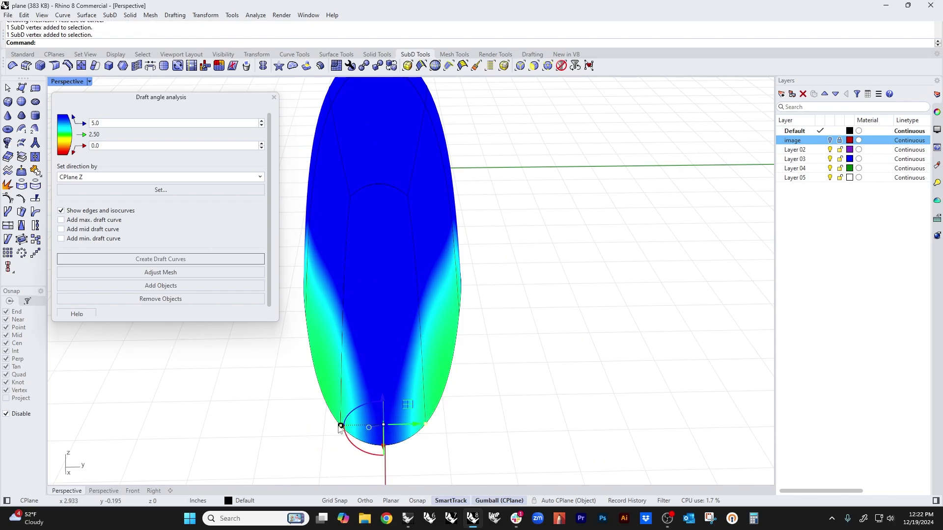
pyautogui.moveTo(338, 430); pyautogui.dragTo(325, 429)
pyautogui.moveTo(326, 429); pyautogui.dragTo(420, 386, button='right')
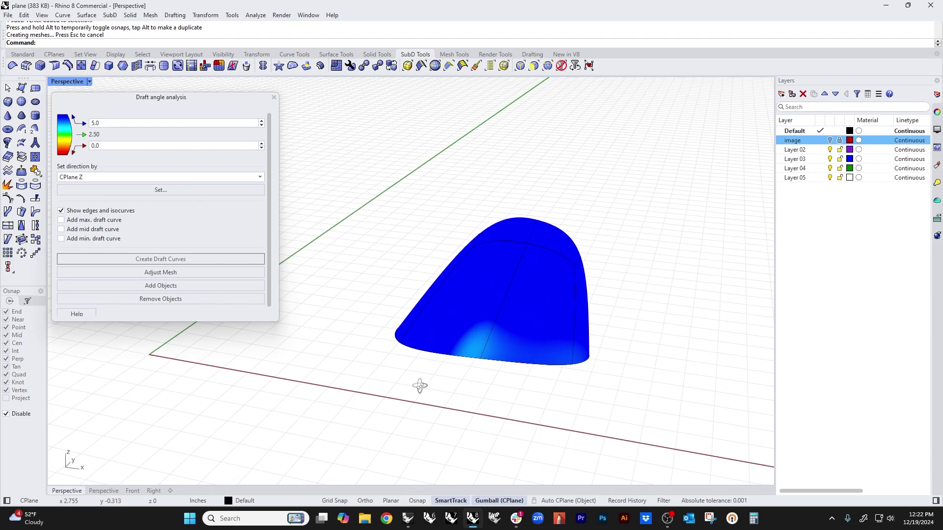
# - Scale the opposite base vertices midway along the tail fin's sides slightly outward to clear the remaining low-draft patches
pyautogui.moveTo(498, 354); pyautogui.dragTo(334, 346, button='right')
pyautogui.keyDown('ctrl'); pyautogui.keyDown('shift'); pyautogui.click(334, 346); pyautogui.keyUp('shift'); pyautogui.keyUp('ctrl')
pyautogui.moveTo(421, 412); pyautogui.dragTo(294, 426, button='right')
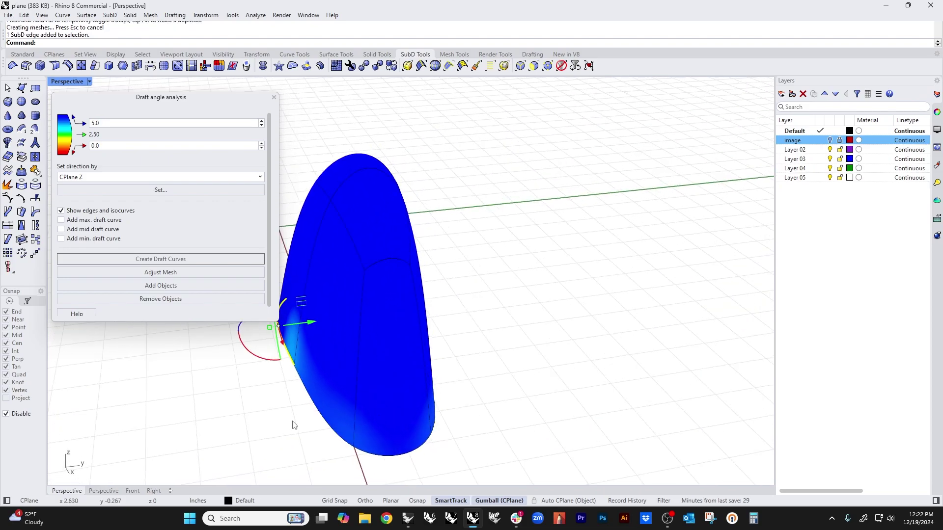
pyautogui.keyDown('ctrl'); pyautogui.keyDown('shift'); pyautogui.click(293, 369); pyautogui.keyUp('shift'); pyautogui.keyUp('ctrl')
pyautogui.moveTo(293, 369); pyautogui.dragTo(323, 396, button='right')
pyautogui.keyDown('ctrl'); pyautogui.keyDown('shift'); pyautogui.click(368, 351); pyautogui.keyUp('shift'); pyautogui.keyUp('ctrl')
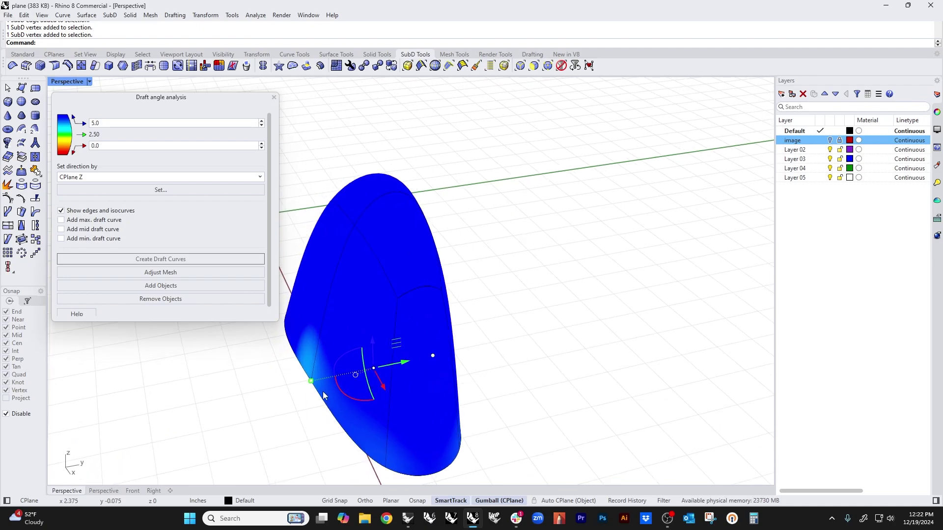
pyautogui.click(311, 382)
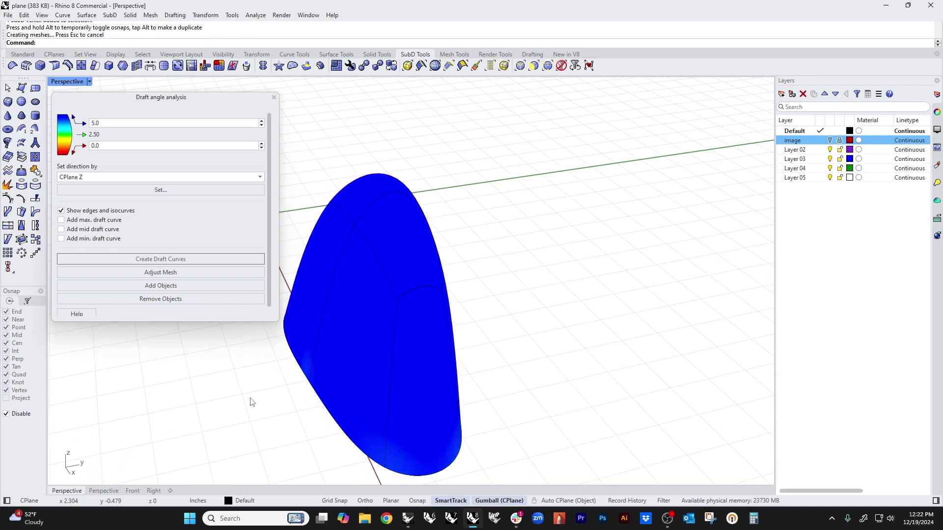
pyautogui.moveTo(249, 400); pyautogui.dragTo(407, 396, button='right')
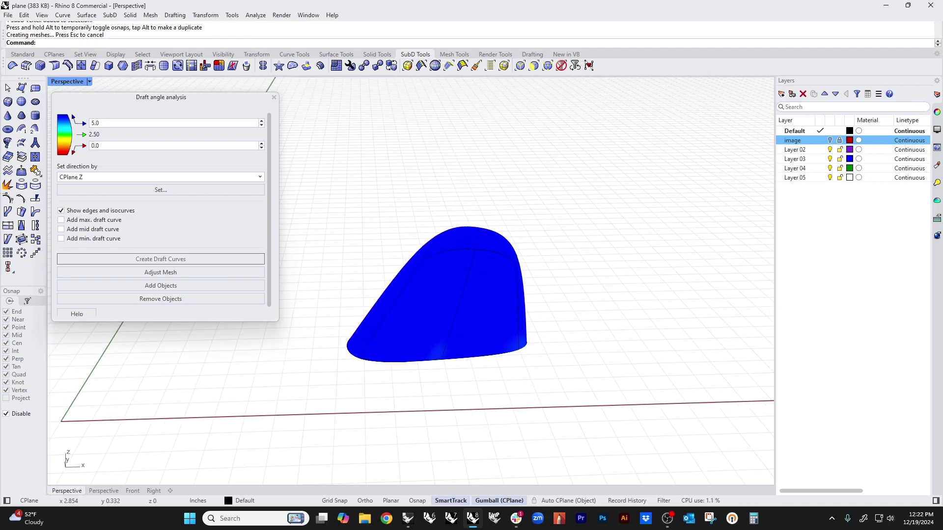
# - Show all the hidden parts, check the draft colours over the whole plane and end the draft angle analysis
pyautogui.write('show')
pyautogui.press('Return')
pyautogui.moveTo(378, 225); pyautogui.dragTo(564, 332, button='right')
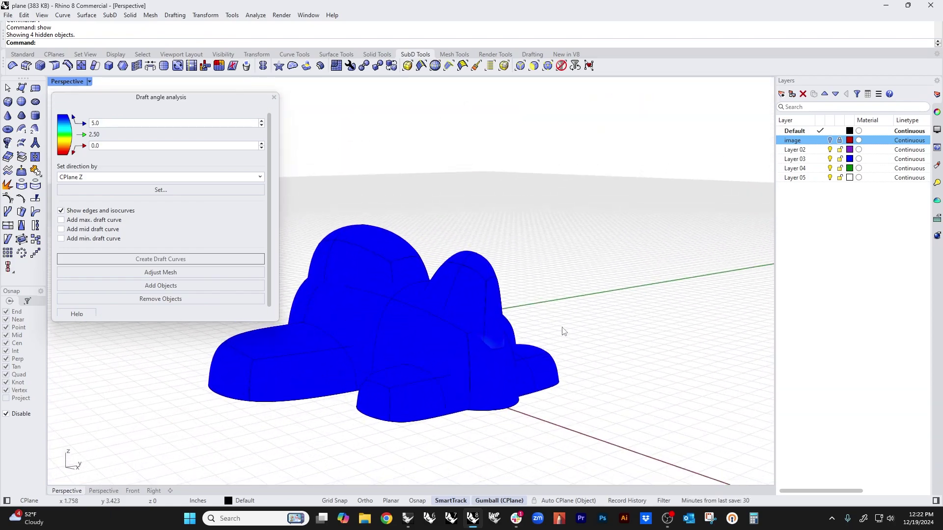
pyautogui.scroll(5, 564, 332)
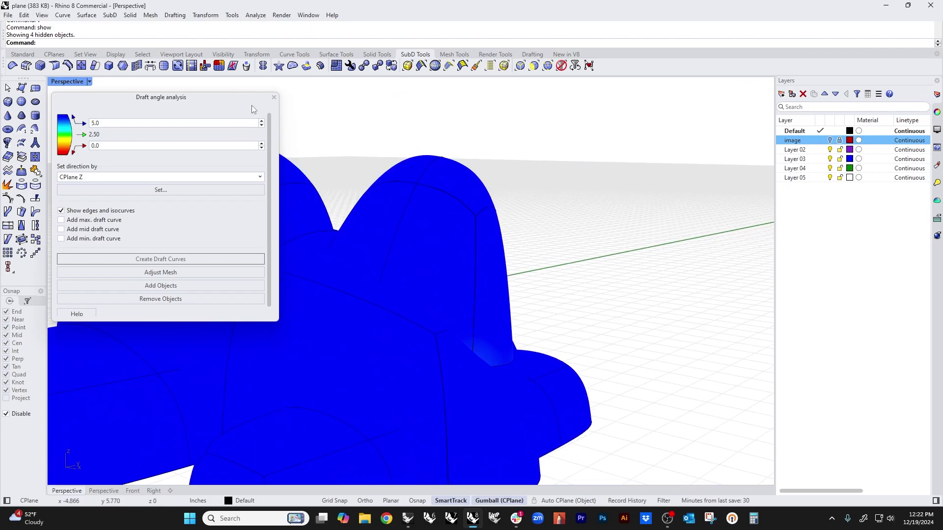
pyautogui.scroll(-5, 420, 305)
pyautogui.moveTo(420, 304); pyautogui.dragTo(499, 467, button='right')
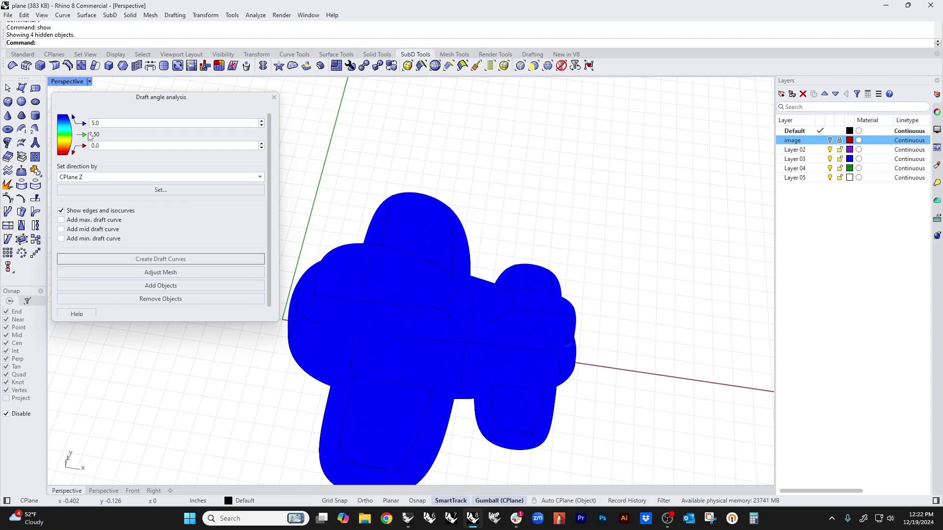
pyautogui.moveTo(202, 330); pyautogui.dragTo(310, 327, button='right')
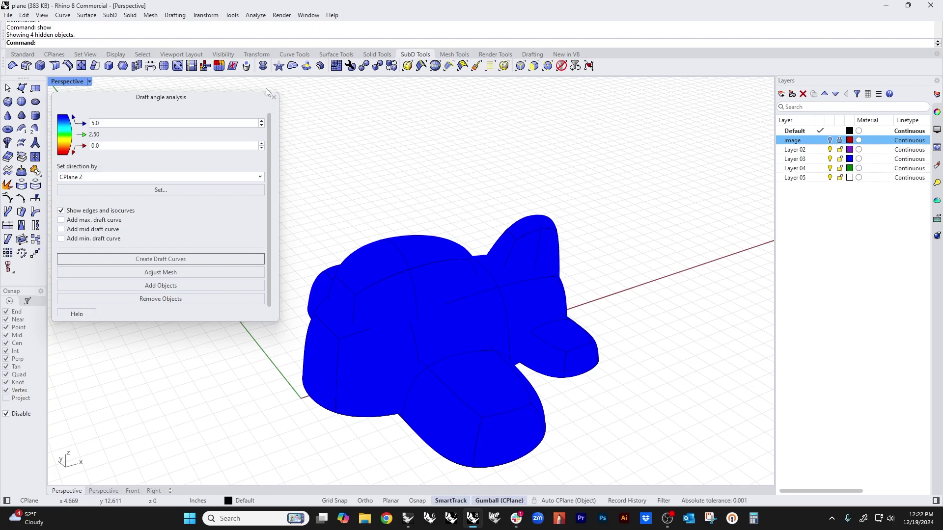
pyautogui.click(274, 98)
# - Move the vertical tail fin slightly forward so its rear base edge sits inside the plane's body
pyautogui.moveTo(536, 334)
pyautogui.mouseDown(button='right')
pyautogui.moveTo(552, 333)
pyautogui.moveTo(515, 351)
pyautogui.mouseUp(button='right')
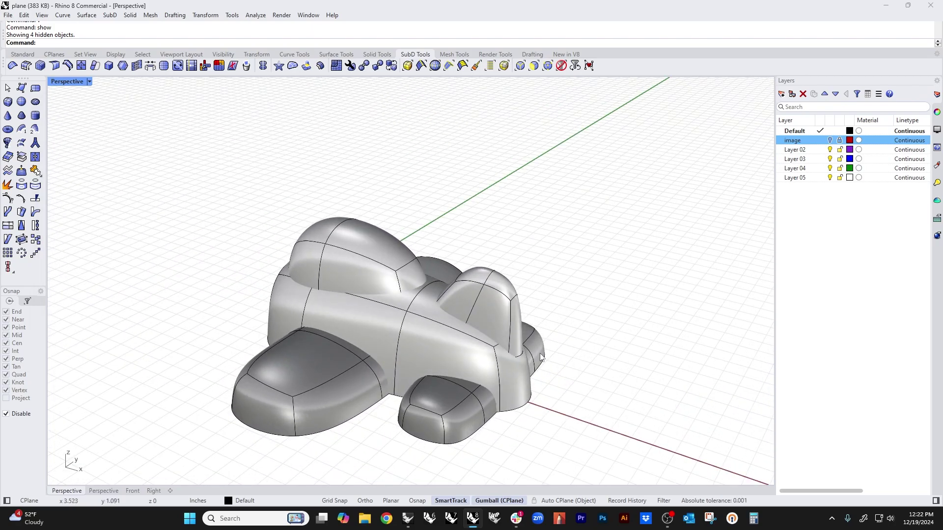
pyautogui.scroll(5, 514, 353)
pyautogui.scroll(3, 514, 353)
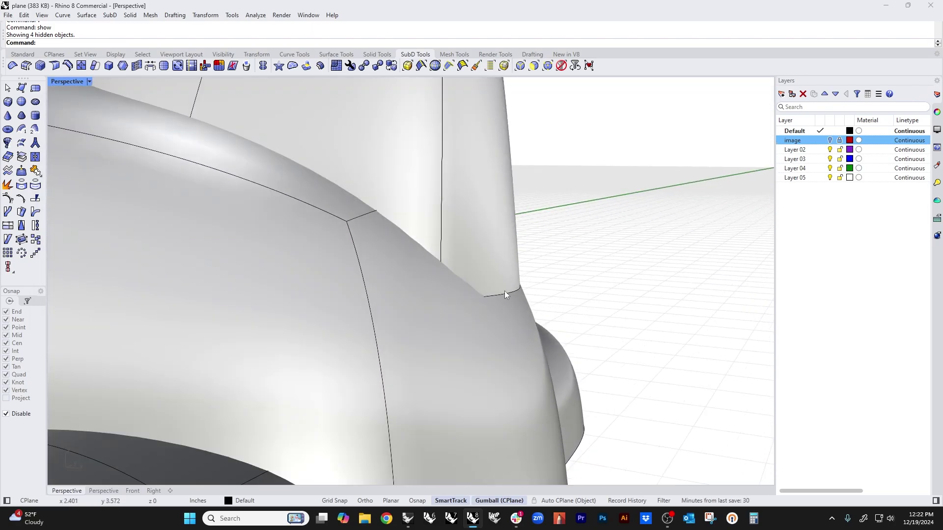
pyautogui.scroll(-5, 505, 291)
pyautogui.click(462, 208)
pyautogui.scroll(3, 477, 249)
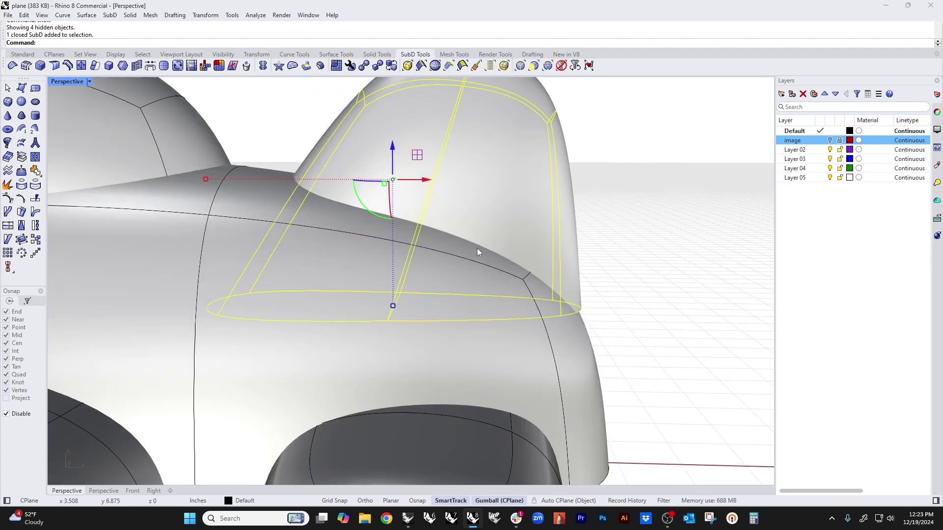
pyautogui.moveTo(426, 185); pyautogui.dragTo(388, 190)
pyautogui.press('Escape')
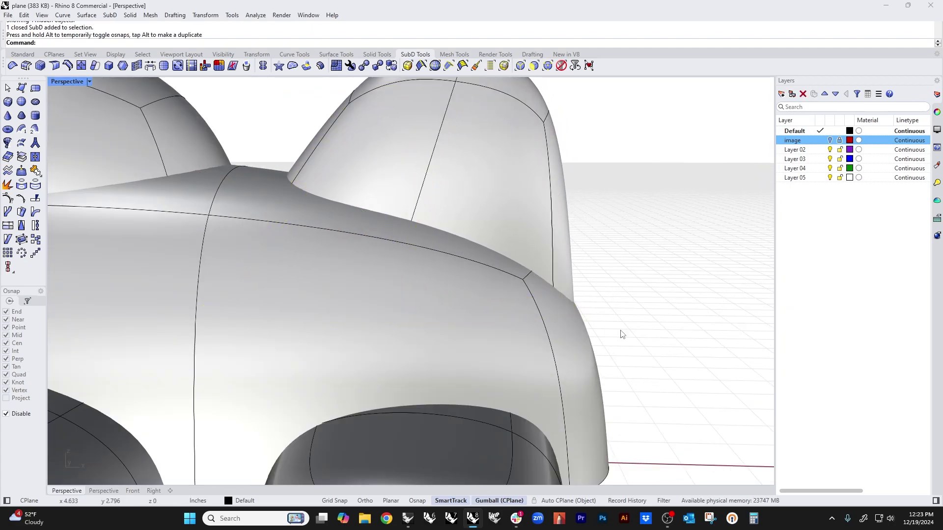
# - Rename Layer 02 as "subd parts" and copy all five SubD parts of the plane onto it
pyautogui.moveTo(621, 330); pyautogui.dragTo(401, 293, button='right')
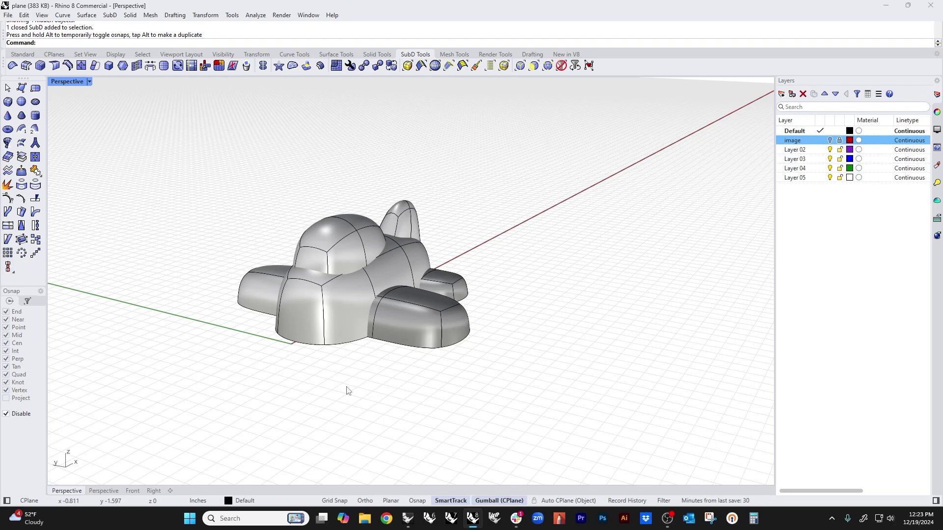
pyautogui.moveTo(346, 390); pyautogui.dragTo(334, 398, button='right')
pyautogui.moveTo(196, 169); pyautogui.dragTo(613, 384)
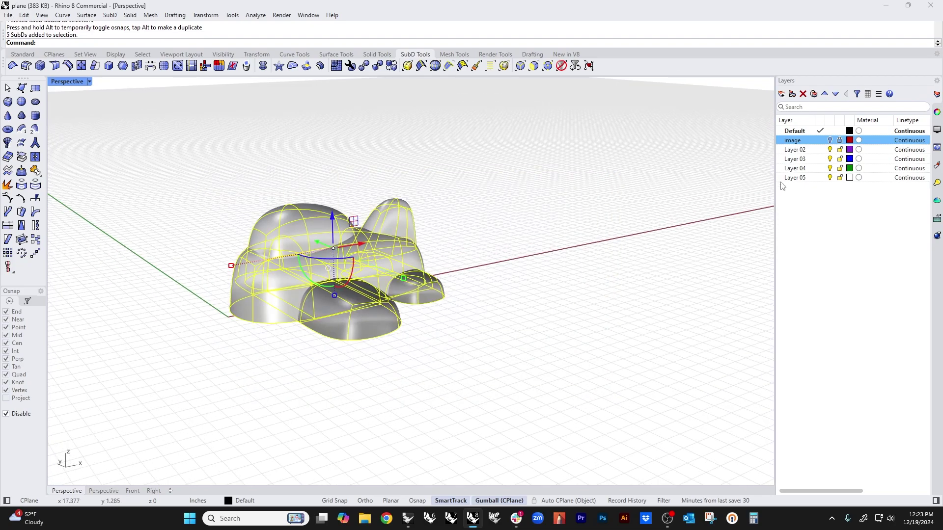
pyautogui.doubleClick(797, 154)
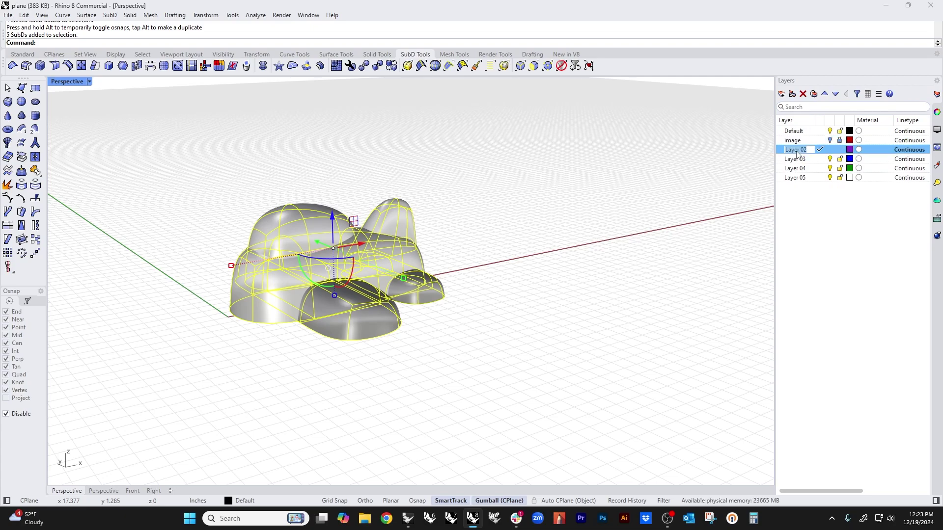
pyautogui.write('subd parts')
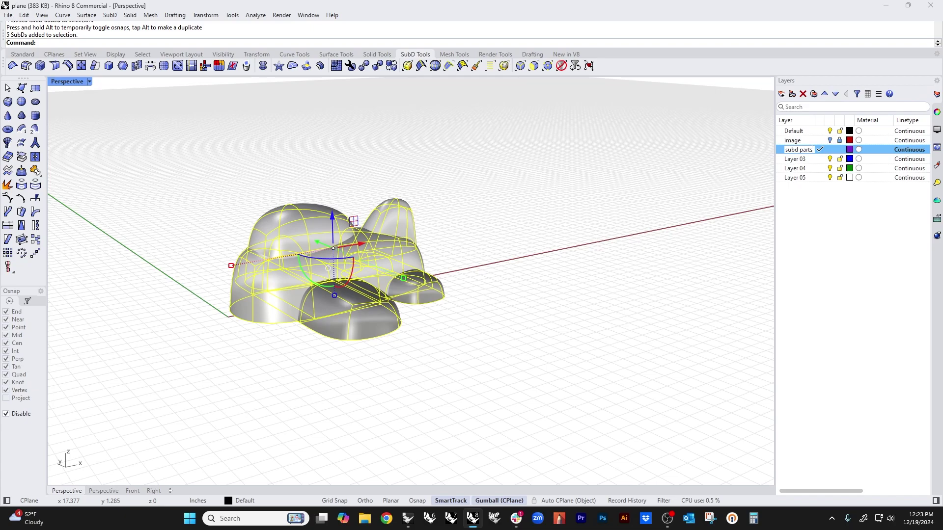
pyautogui.press('Return')
pyautogui.rightClick(799, 154)
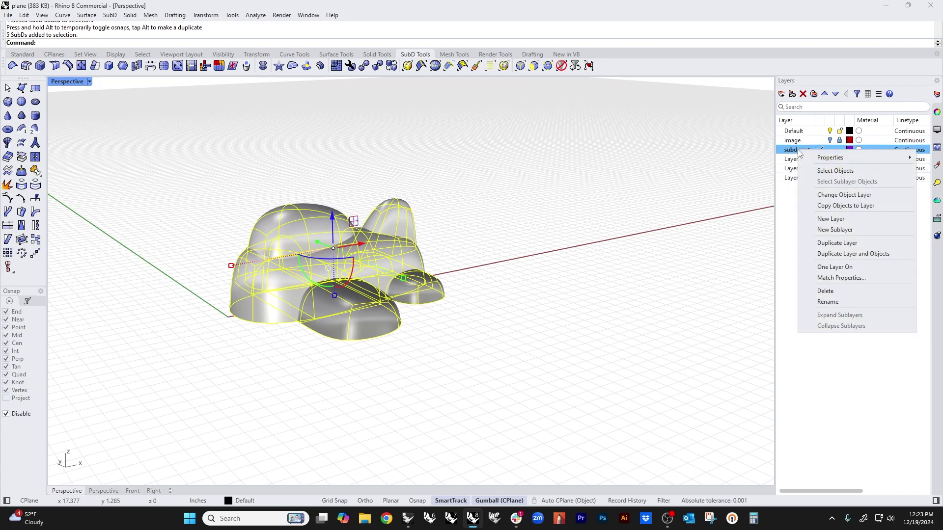
pyautogui.click(825, 206)
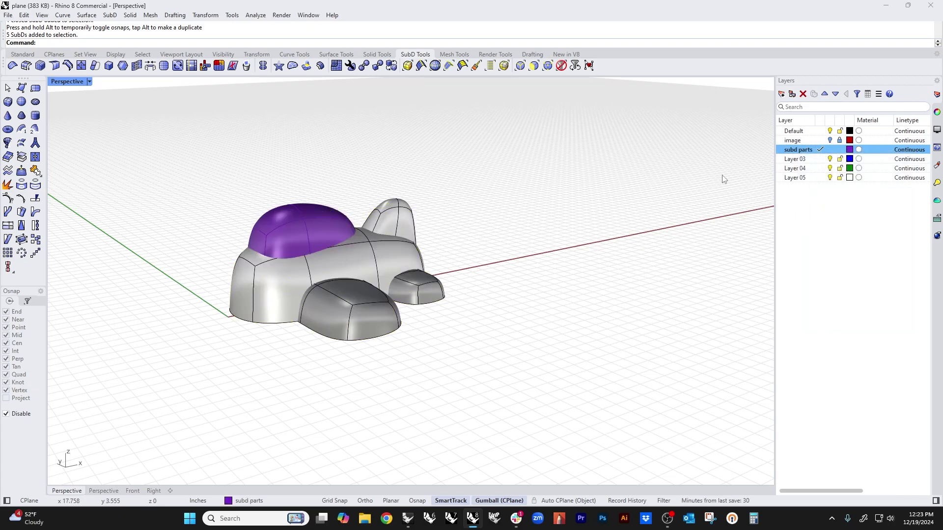
# - Make Default the current layer and hide the "subd parts" layer
pyautogui.click(820, 131)
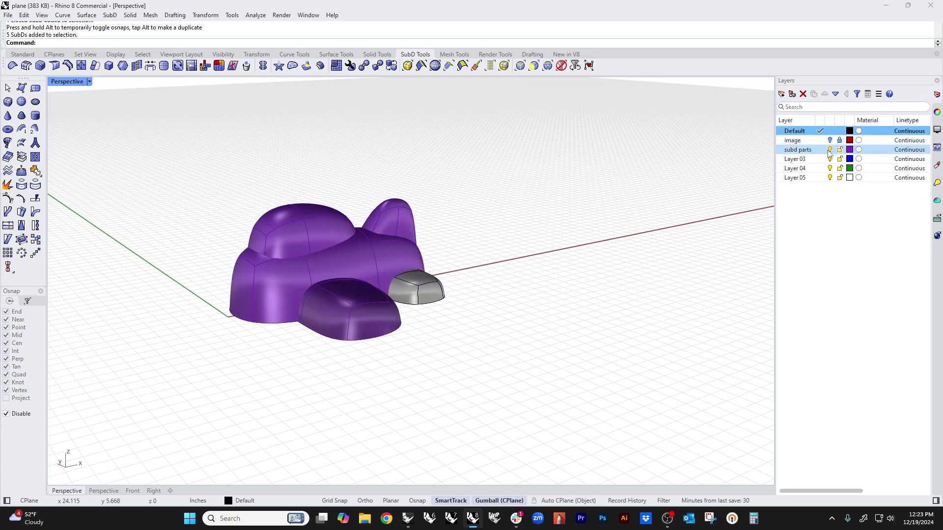
pyautogui.click(829, 152)
pyautogui.moveTo(486, 258); pyautogui.dragTo(496, 295, button='right')
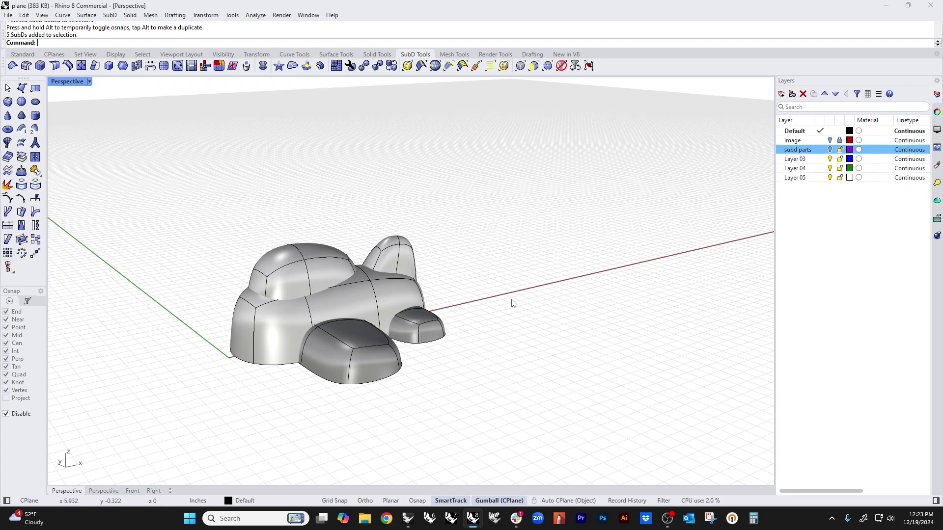
pyautogui.moveTo(493, 312); pyautogui.dragTo(559, 301, button='right')
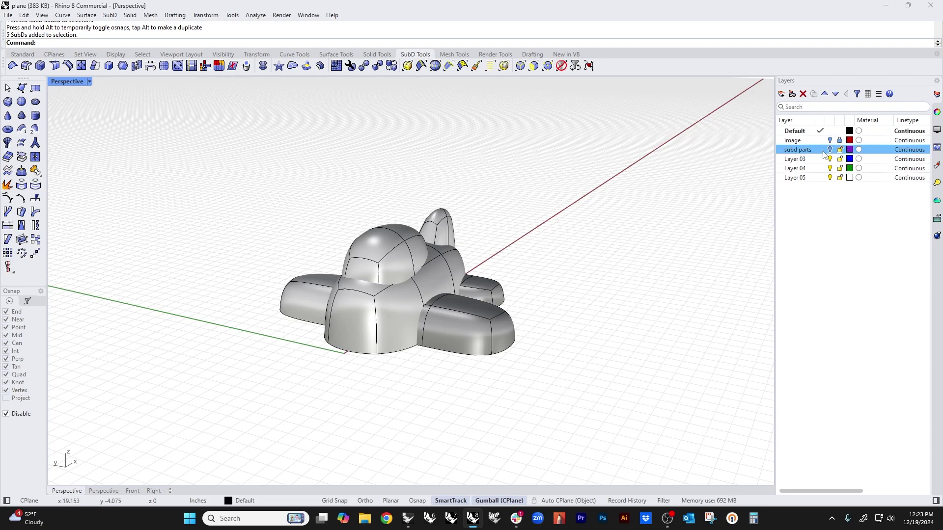
# - Convert all five SubD parts of the plane to NURBS with ToNURBS, deleting the input objects
pyautogui.moveTo(592, 244); pyautogui.dragTo(549, 174, button='right')
pyautogui.moveTo(548, 174); pyautogui.dragTo(247, 397)
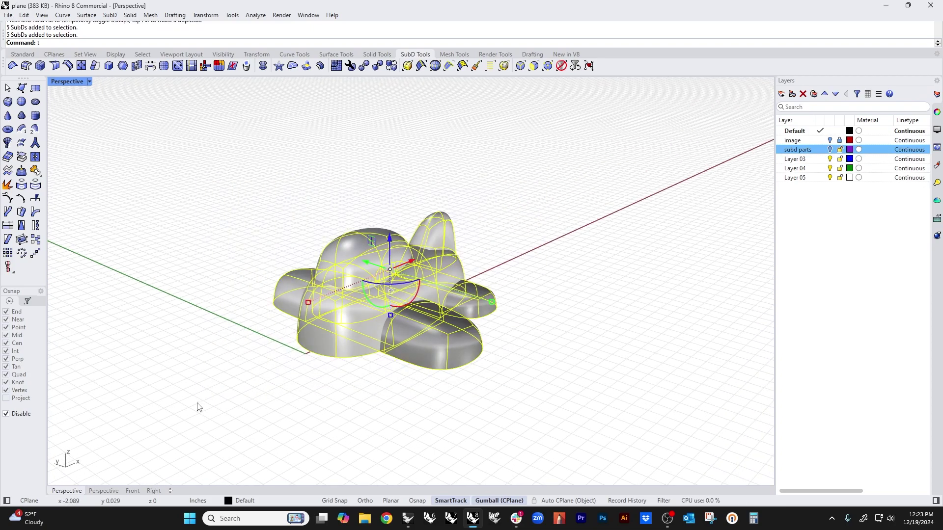
pyautogui.write('oNURBS')
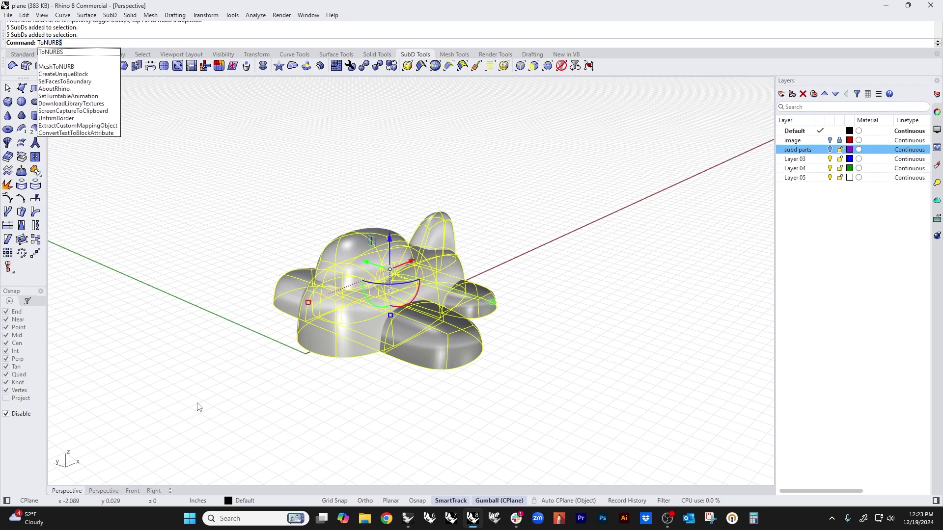
pyautogui.press('Return')
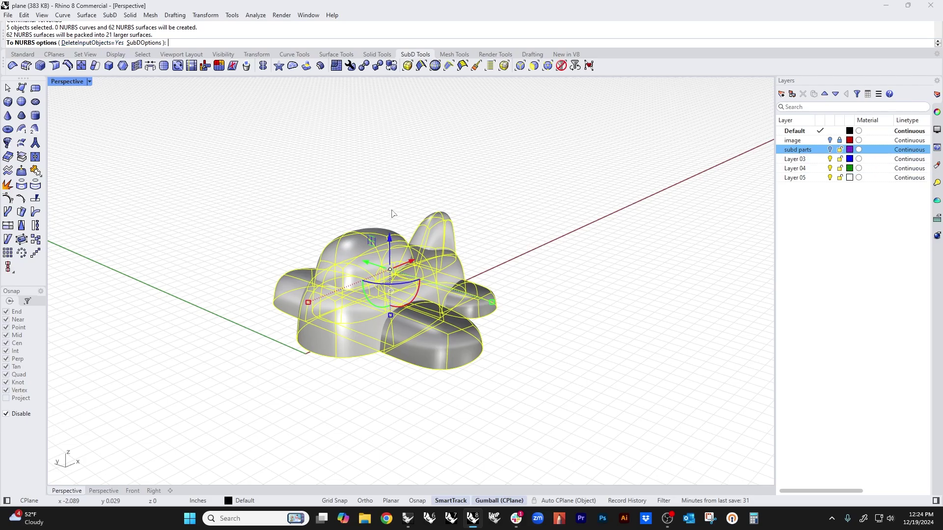
pyautogui.press('Return')
# - Examine the converted NURBS parts of the plane from several angles, checking the canopy and tail fin as separate solids
pyautogui.moveTo(269, 280); pyautogui.dragTo(328, 288, button='right')
pyautogui.click(328, 288)
pyautogui.click(359, 222)
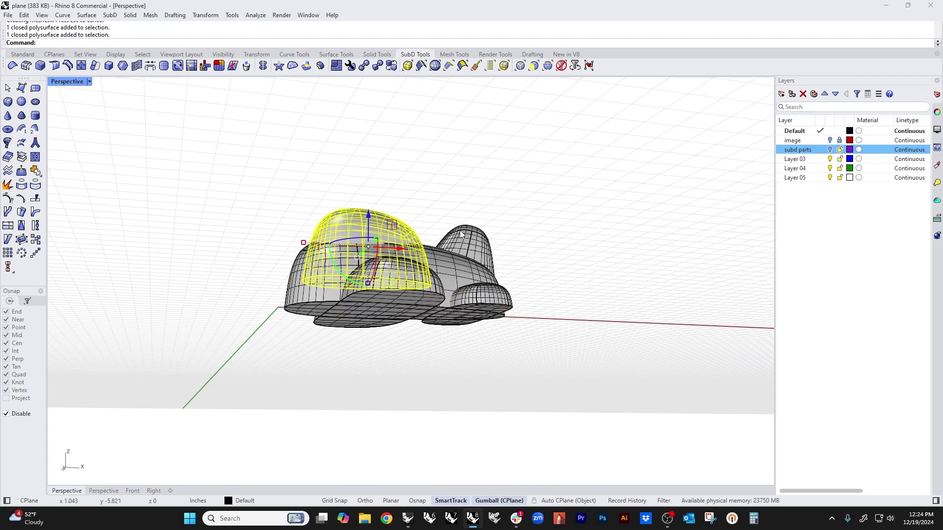
pyautogui.click(459, 230)
pyautogui.click(513, 194)
pyautogui.moveTo(512, 194); pyautogui.dragTo(461, 298, button='right')
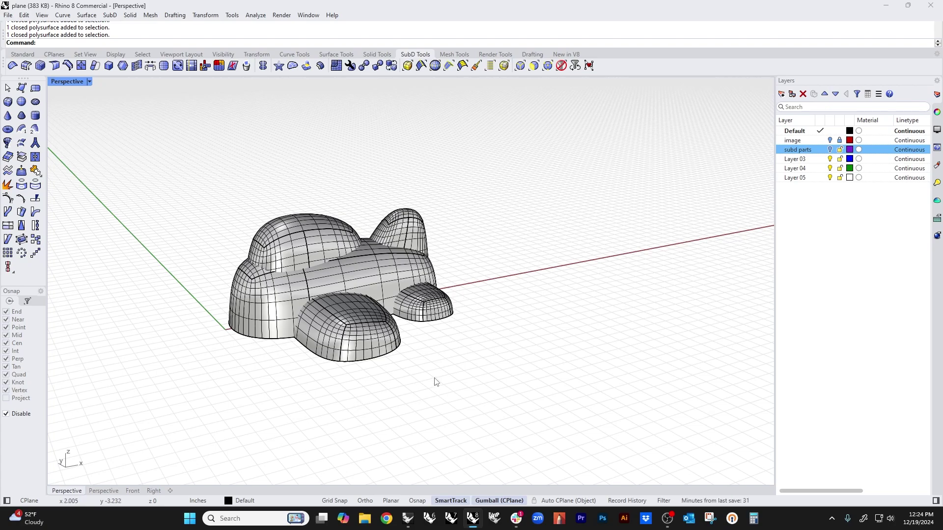
pyautogui.keyDown('shift'); pyautogui.moveTo(430, 376); pyautogui.dragTo(450, 382, button='right'); pyautogui.keyUp('shift')
pyautogui.keyDown('shift'); pyautogui.moveTo(406, 321); pyautogui.dragTo(408, 356, button='right'); pyautogui.keyUp('shift')
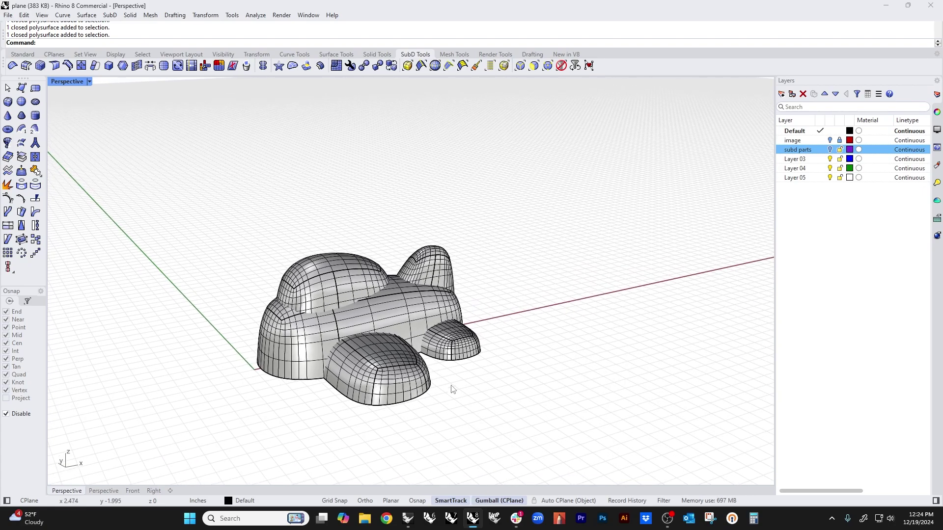
# - Combine all five NURBS parts of the plane into one solid with BooleanUnion
pyautogui.moveTo(564, 448); pyautogui.dragTo(112, 214)
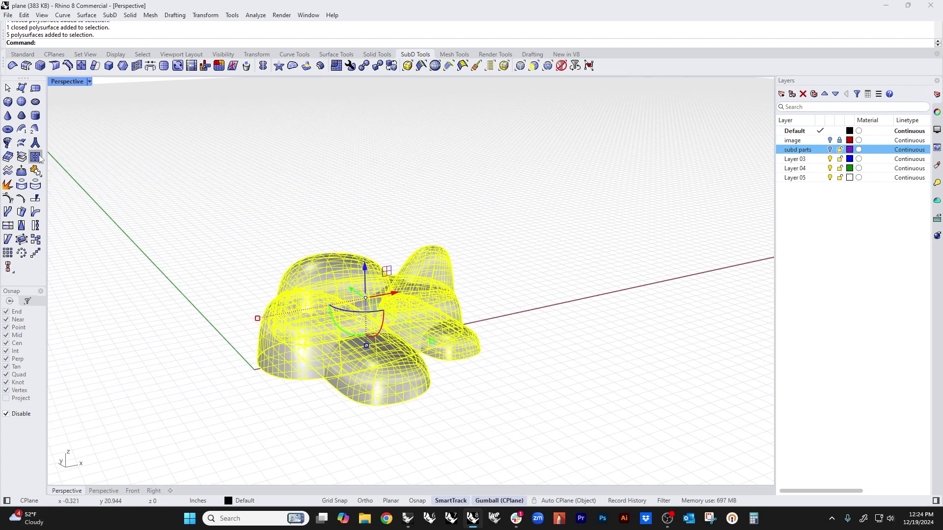
pyautogui.click(22, 55)
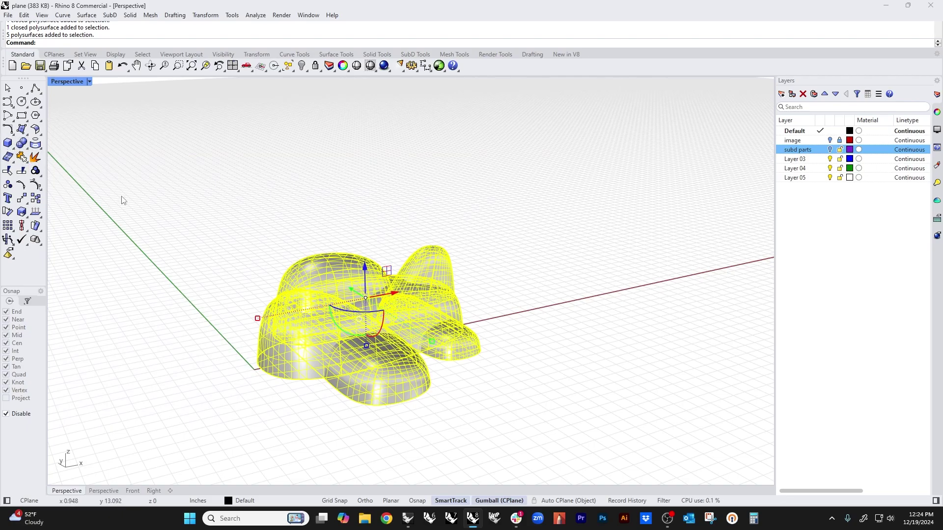
pyautogui.click(21, 143)
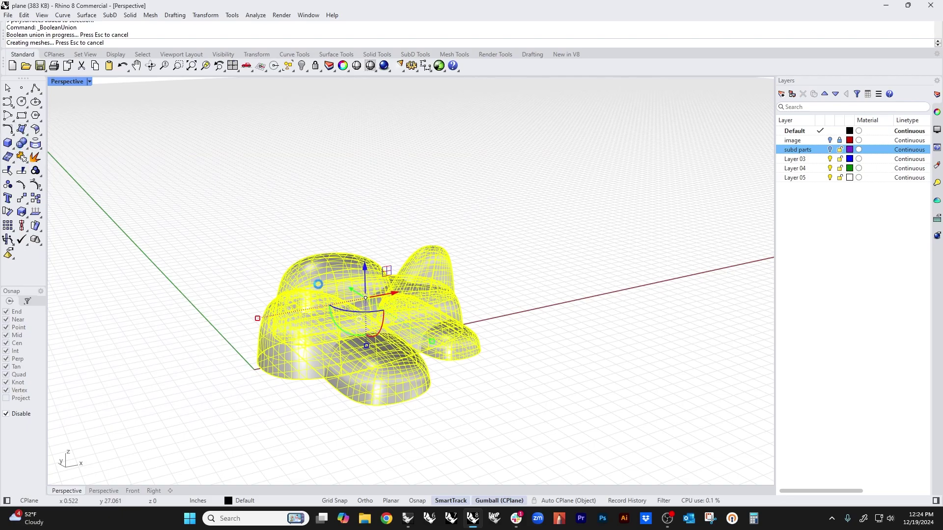
pyautogui.moveTo(202, 244); pyautogui.dragTo(334, 307, button='right')
pyautogui.scroll(4, 344, 302)
pyautogui.click(348, 305)
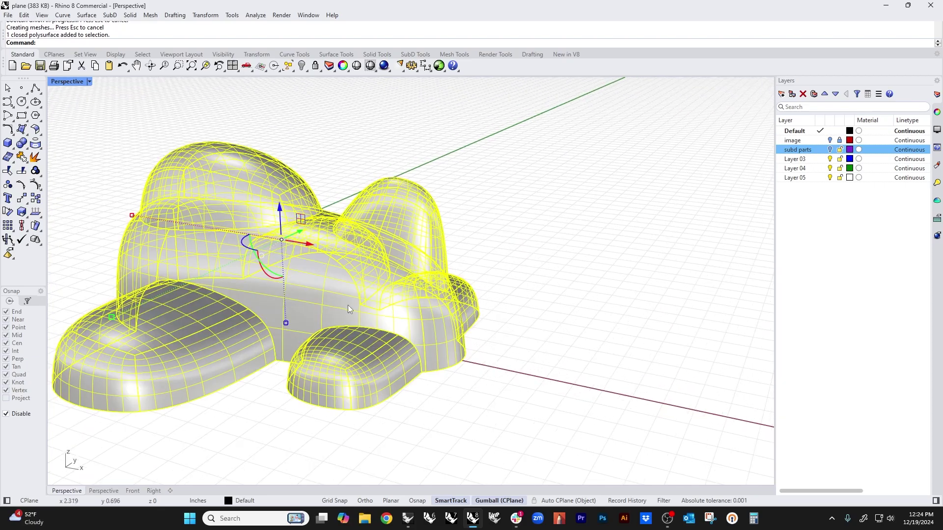
pyautogui.scroll(-4, 382, 300)
pyautogui.click(497, 348)
pyautogui.moveTo(393, 342); pyautogui.dragTo(499, 360, button='right')
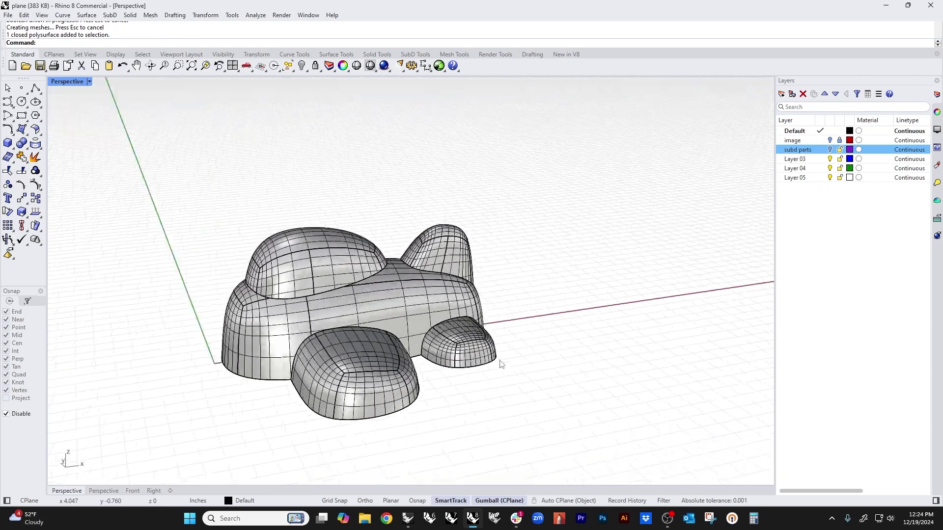
# - Turn off the surface isocurve display for the united plane solid
pyautogui.click(374, 299)
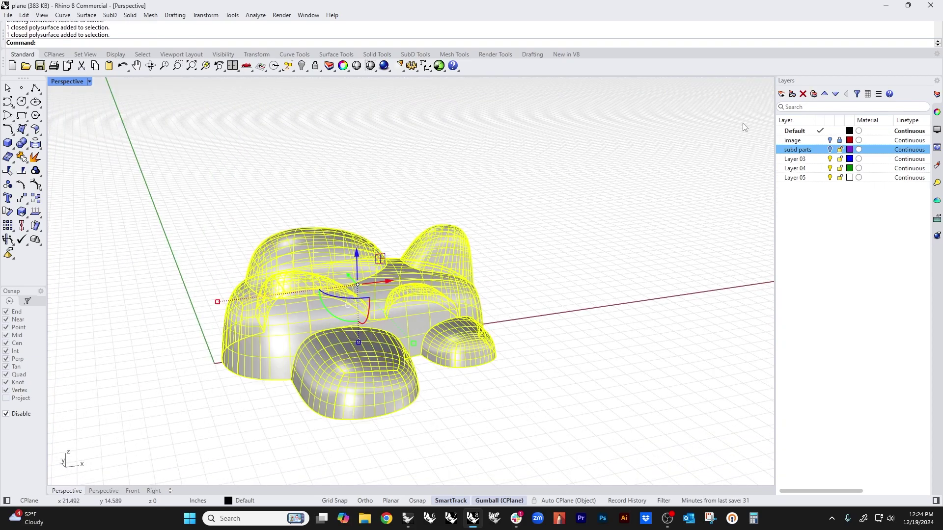
pyautogui.click(937, 114)
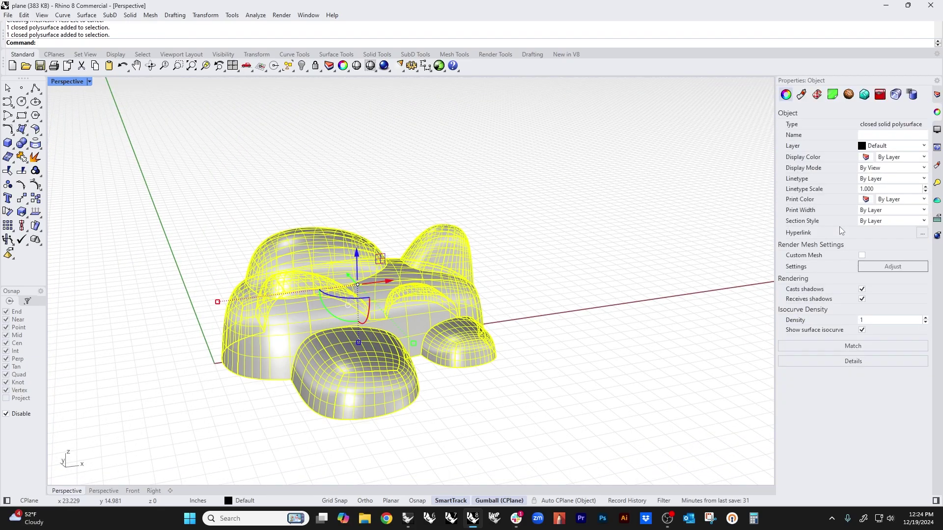
pyautogui.click(862, 330)
pyautogui.press('Escape')
pyautogui.moveTo(442, 275); pyautogui.dragTo(427, 329, button='right')
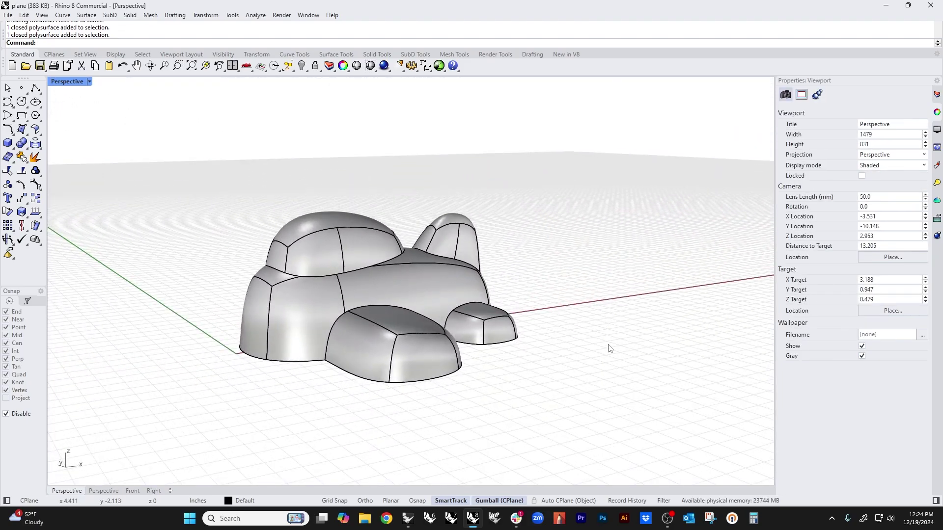
pyautogui.moveTo(545, 399); pyautogui.dragTo(523, 408, button='right')
pyautogui.moveTo(423, 398); pyautogui.dragTo(402, 359, button='right')
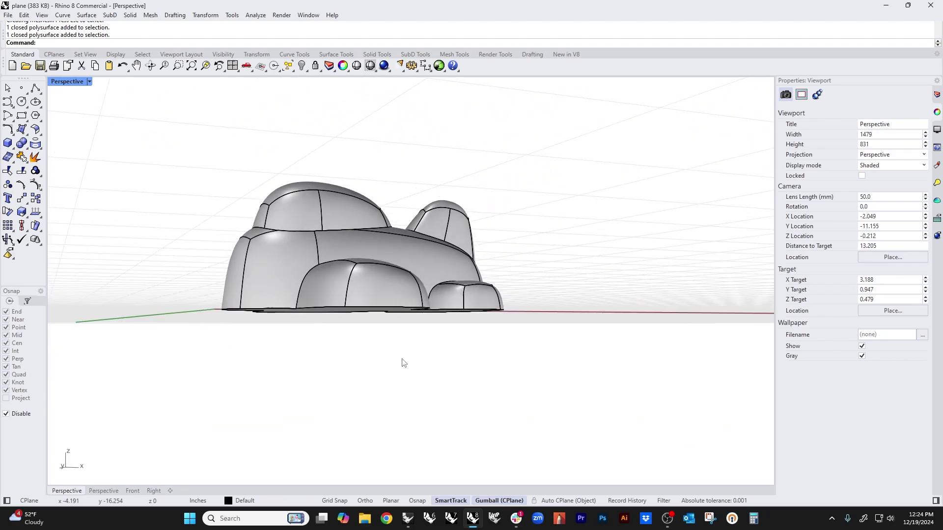
# - Show the image layer to compare the plane with the reference sketch, and hide the layer again
pyautogui.click(936, 93)
pyautogui.click(831, 140)
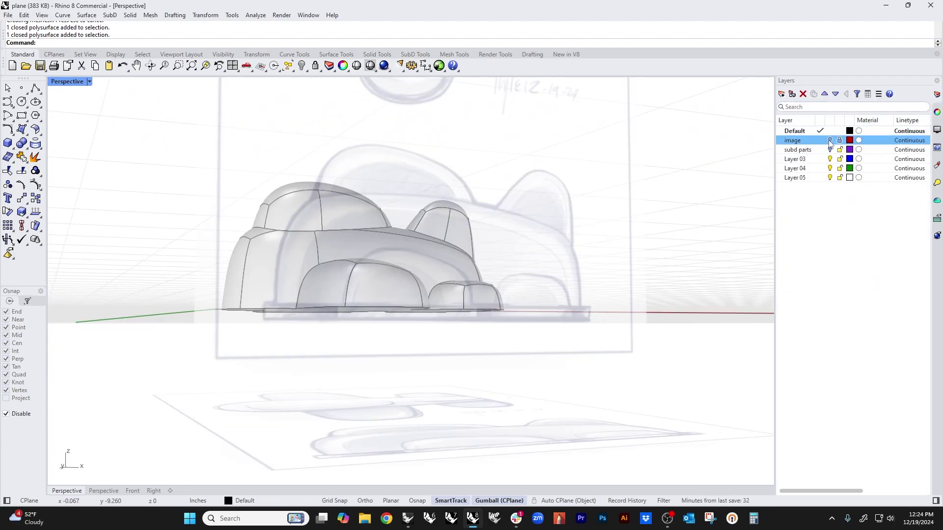
pyautogui.moveTo(674, 209); pyautogui.dragTo(469, 326, button='right')
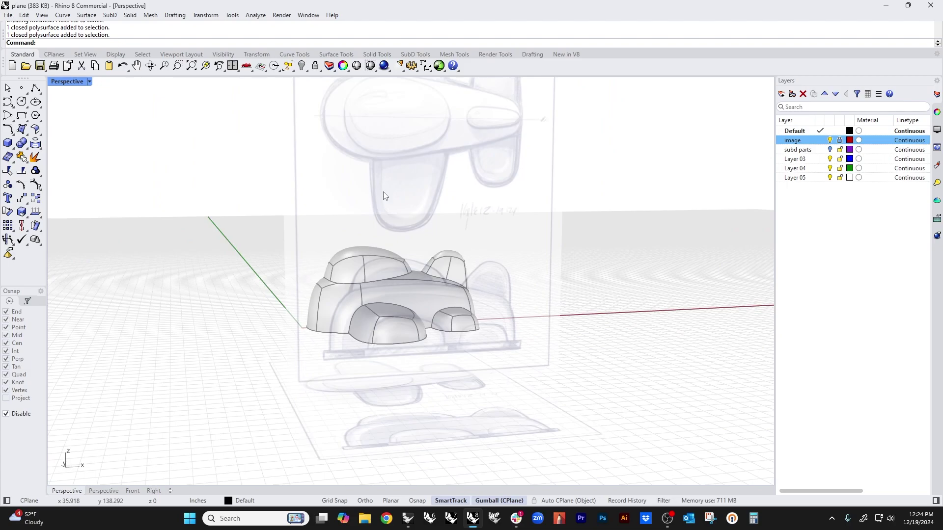
pyautogui.moveTo(370, 174); pyautogui.dragTo(356, 152, button='right')
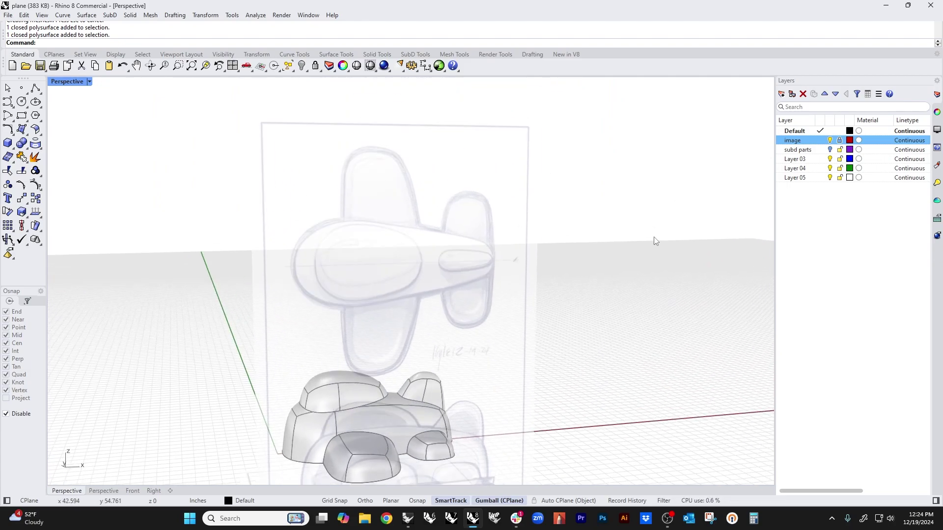
pyautogui.click(830, 140)
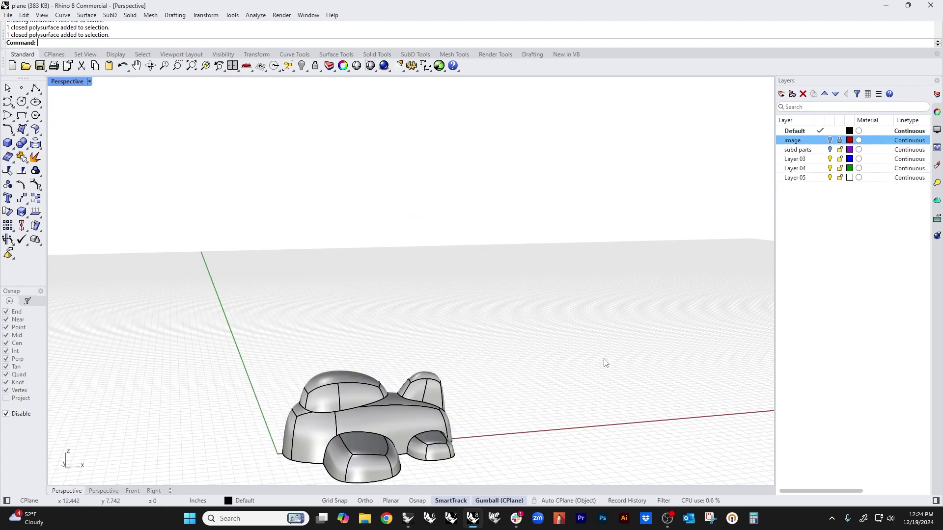
# - Set the construction plane to World Top and extract the flat bottom face from the plane solid
pyautogui.moveTo(567, 371)
pyautogui.keyDown('shift'); pyautogui.mouseDown(button='right')
pyautogui.moveTo(522, 295)
pyautogui.moveTo(449, 398)
pyautogui.moveTo(398, 331)
pyautogui.mouseUp(button='right'); pyautogui.keyUp('shift')
pyautogui.hotkey('ctrl', 'F4')
pyautogui.scroll(5, 398, 373)
pyautogui.moveTo(437, 361); pyautogui.dragTo(421, 353, button='right')
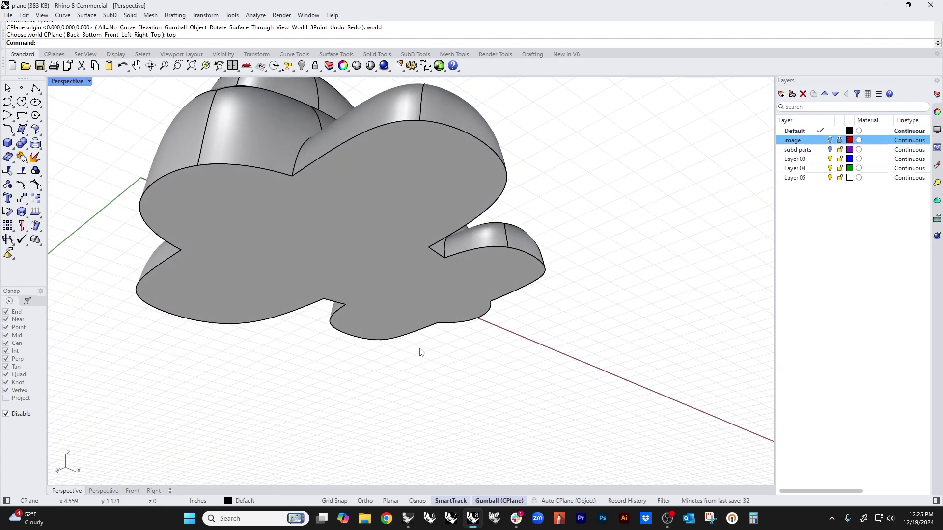
pyautogui.middleClick(503, 448)
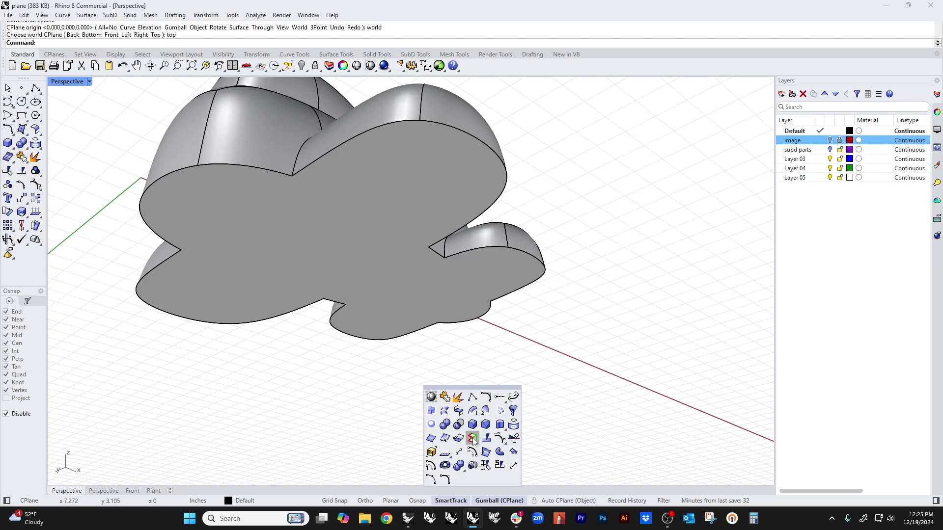
pyautogui.click(452, 398)
pyautogui.click(341, 250)
pyautogui.rightClick(276, 358)
pyautogui.keyDown('shift'); pyautogui.moveTo(283, 369); pyautogui.dragTo(322, 376, button='right'); pyautogui.keyUp('shift')
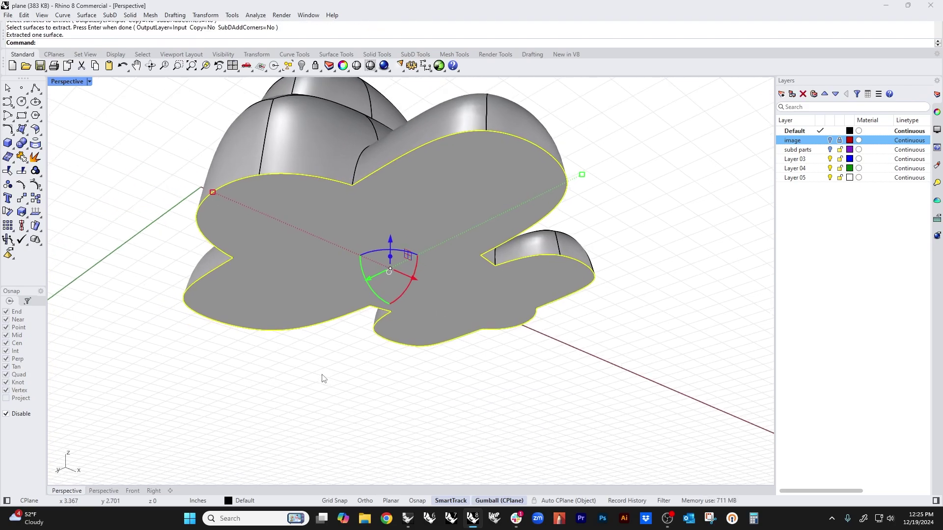
# - Duplicate the border of the extracted bottom face as a curve with DupBorder
pyautogui.click(37, 145)
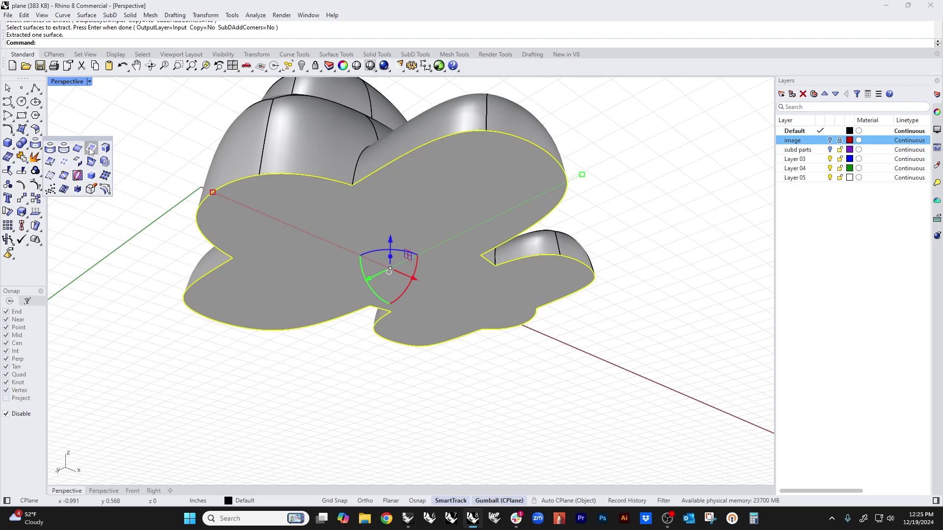
pyautogui.click(91, 150)
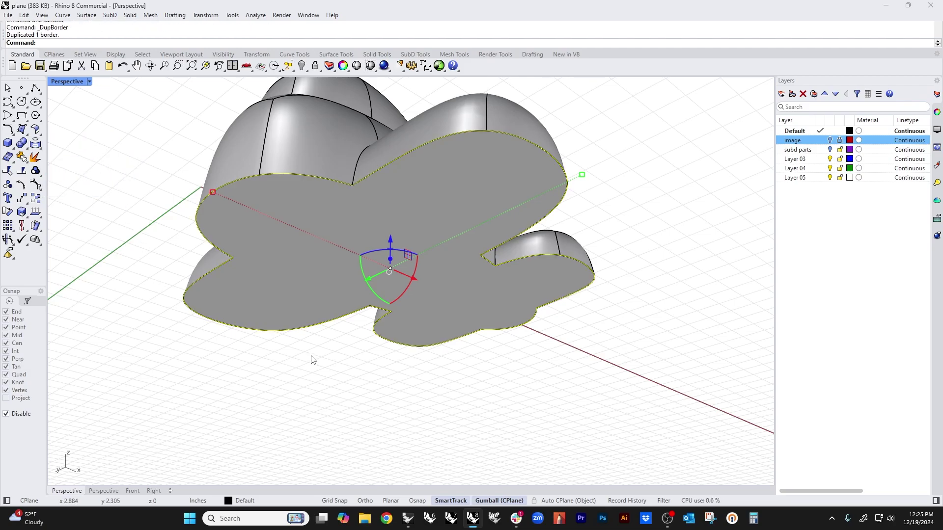
pyautogui.moveTo(313, 361); pyautogui.dragTo(293, 385, button='right')
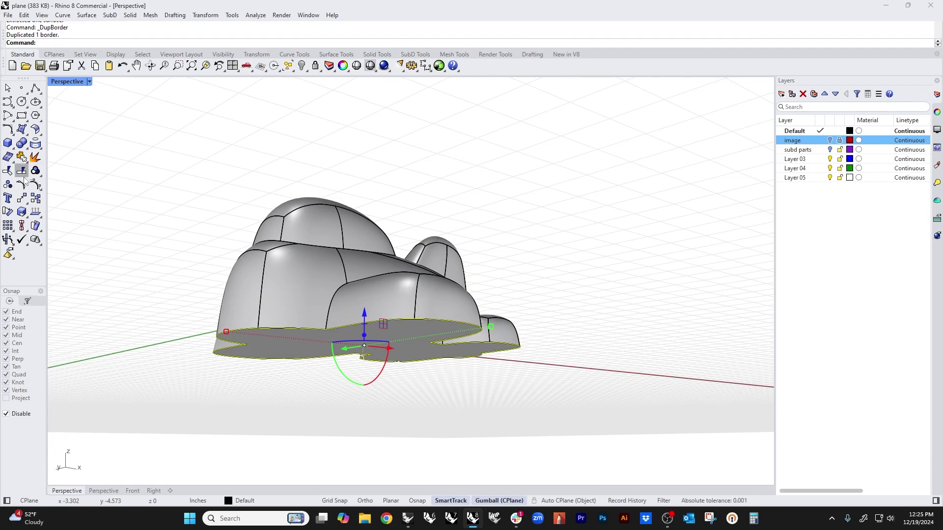
# - Offset the duplicated border curve outward by 0.1 inches with sharp corners around the plane's base
pyautogui.click(14, 135)
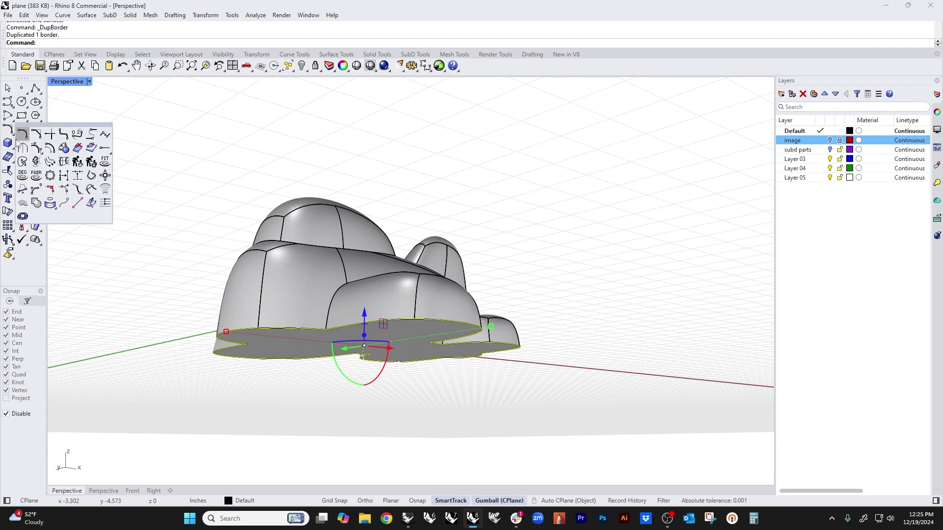
pyautogui.click(50, 150)
pyautogui.moveTo(170, 251); pyautogui.dragTo(202, 209, button='right')
pyautogui.keyDown('shift'); pyautogui.moveTo(183, 269); pyautogui.dragTo(152, 248, button='right'); pyautogui.keyUp('shift')
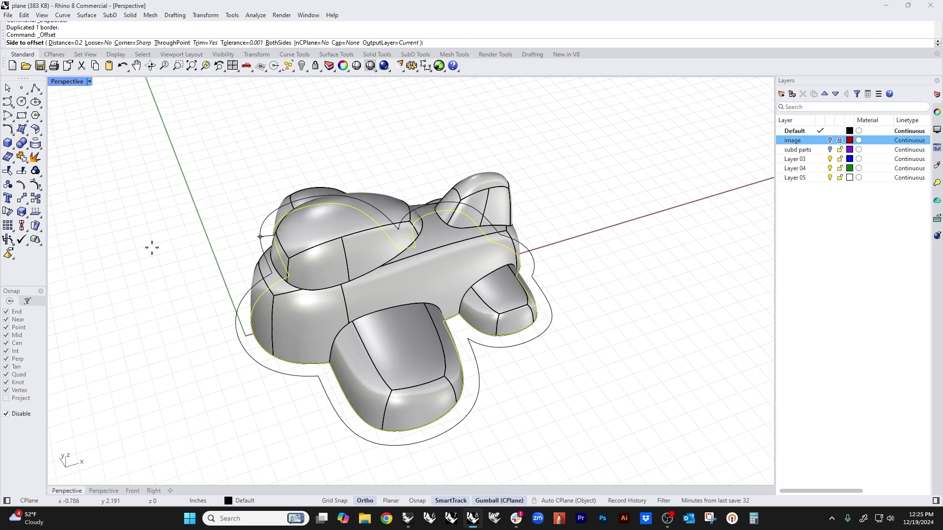
pyautogui.write('.15.1')
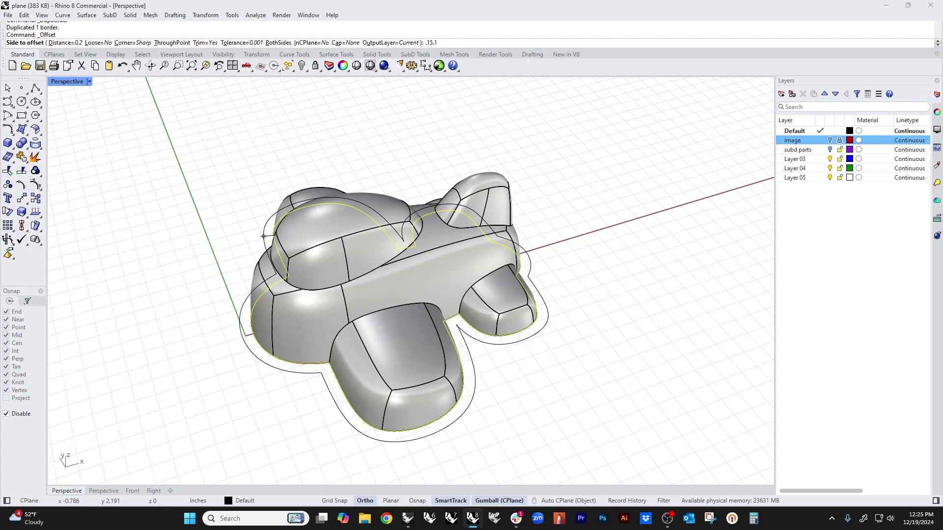
pyautogui.press('BackSpace')
pyautogui.press('BackSpace')
pyautogui.press('BackSpace')
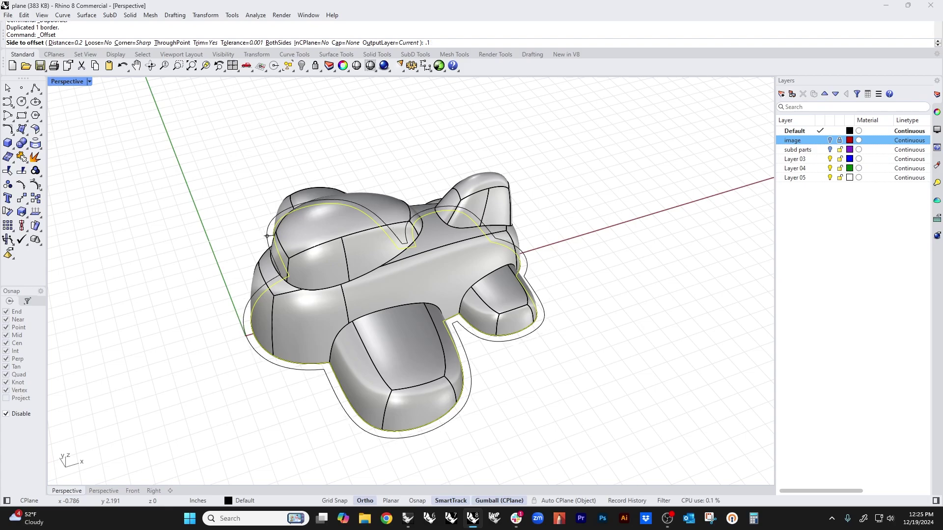
pyautogui.moveTo(216, 305)
pyautogui.mouseDown(button='right')
pyautogui.moveTo(204, 352)
pyautogui.moveTo(173, 349)
pyautogui.moveTo(187, 316)
pyautogui.moveTo(213, 296)
pyautogui.mouseUp(button='right')
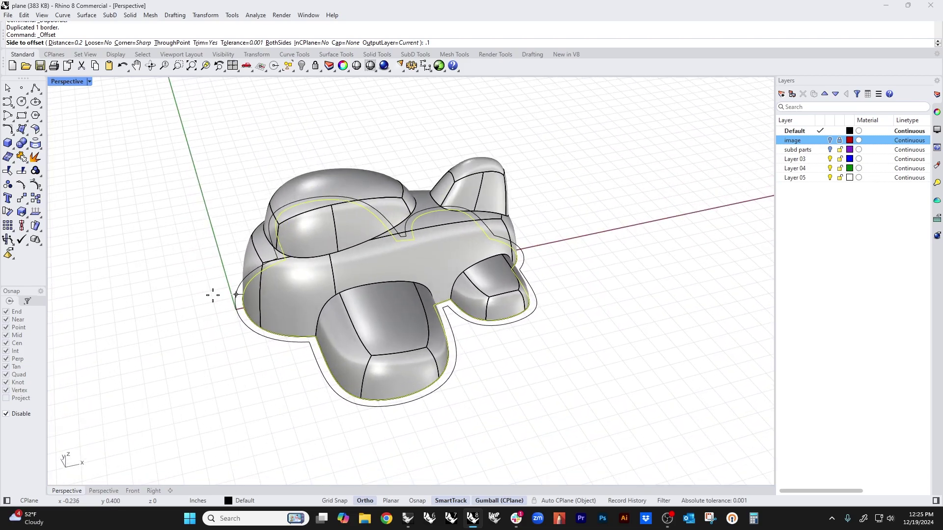
pyautogui.press('Return')
pyautogui.click(212, 296)
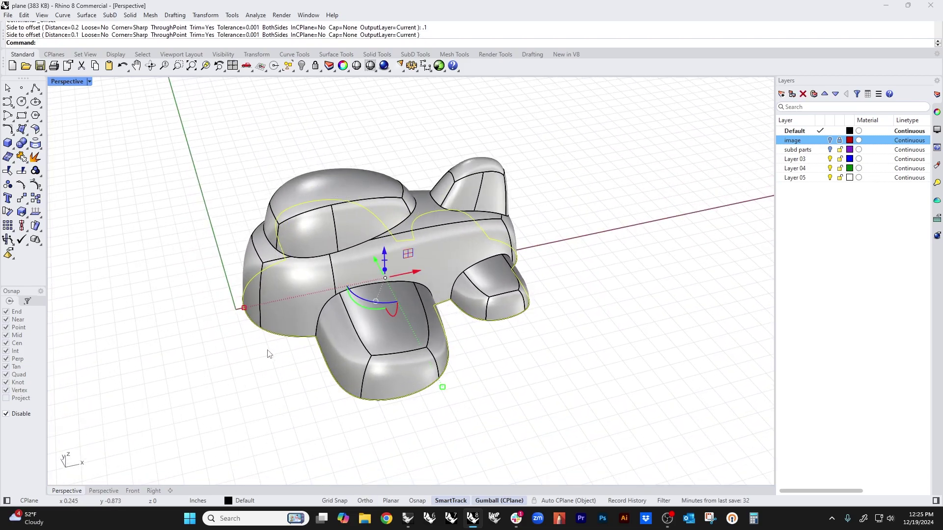
pyautogui.press('Return')
pyautogui.click(232, 355)
pyautogui.scroll(3, 297, 366)
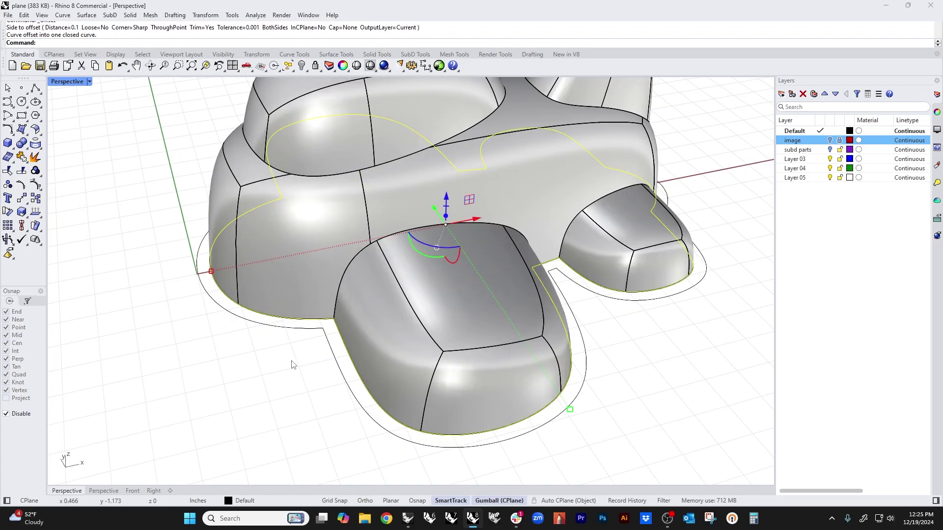
pyautogui.moveTo(297, 365)
pyautogui.mouseDown(button='right')
pyautogui.moveTo(286, 337)
pyautogui.moveTo(290, 293)
pyautogui.moveTo(314, 372)
pyautogui.mouseUp(button='right')
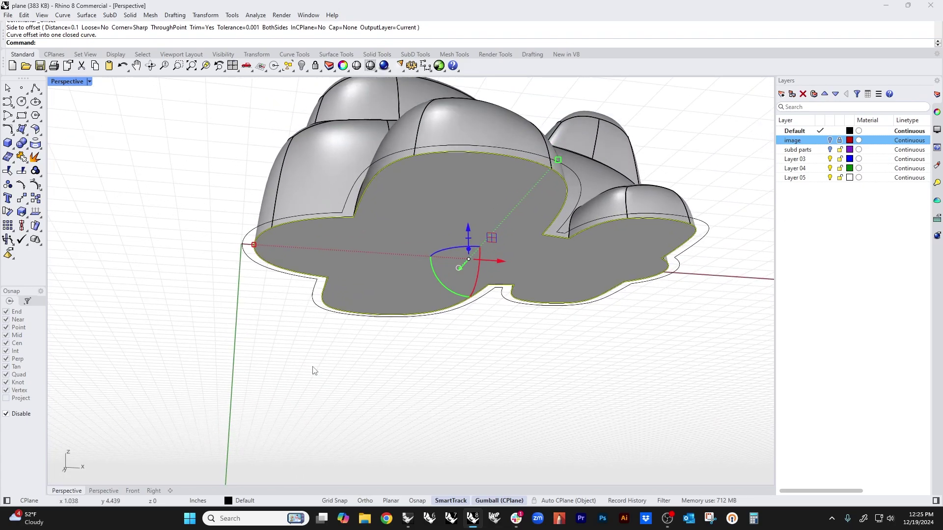
pyautogui.scroll(4, 323, 236)
pyautogui.click(339, 202)
pyautogui.middleClick(185, 330)
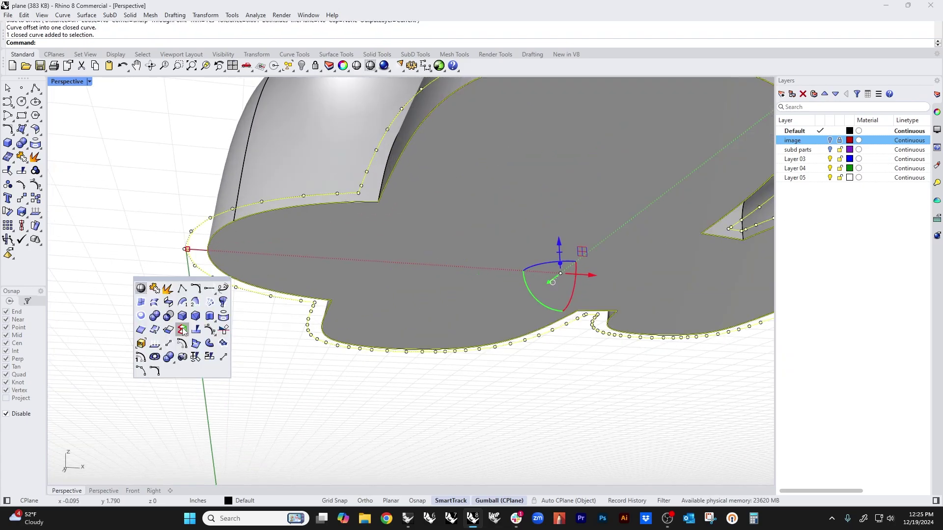
pyautogui.click(142, 317)
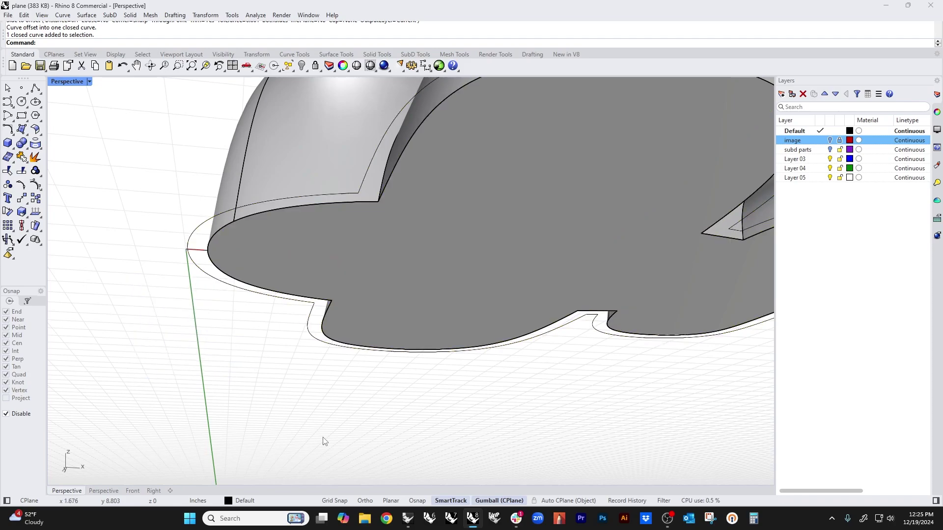
# - Delete the extracted bottom face and create a planar surface from the offset outline curve with PlanarSrf
pyautogui.click(279, 290)
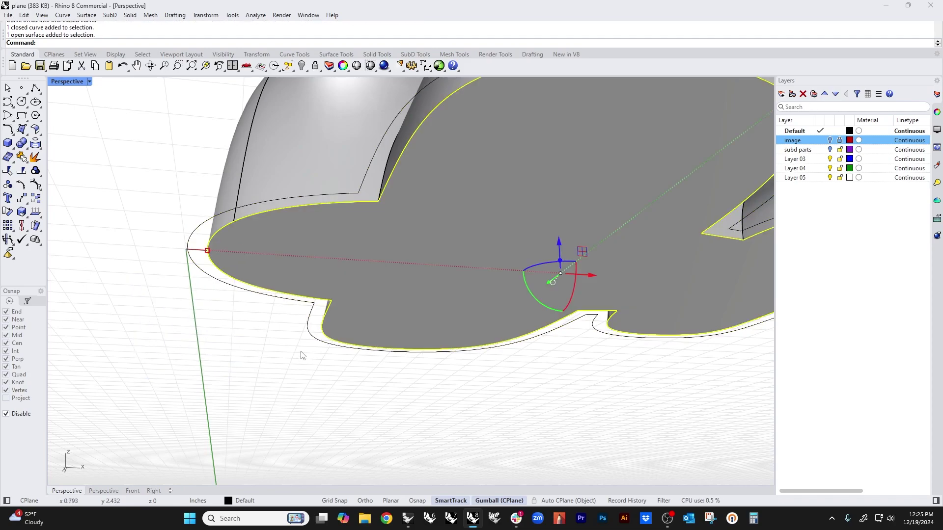
pyautogui.press('Delete')
pyautogui.click(251, 294)
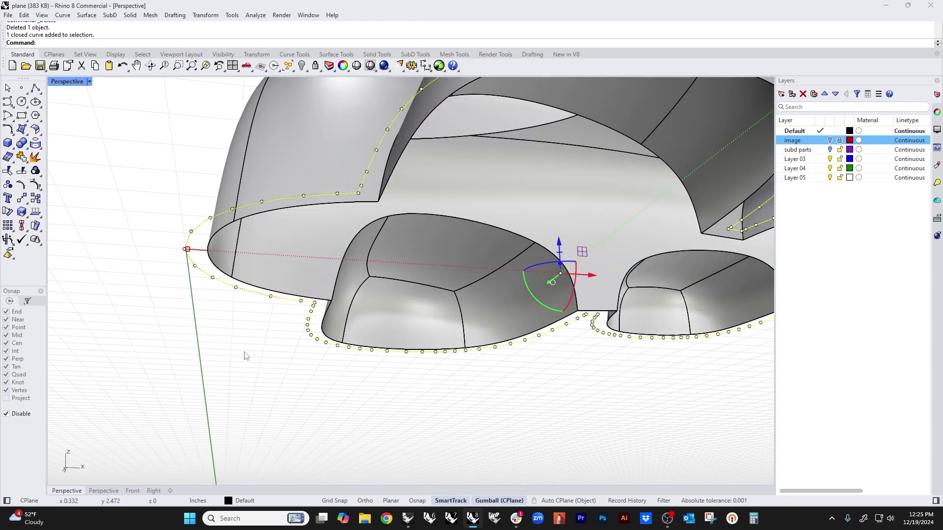
pyautogui.middleClick(246, 353)
pyautogui.click(206, 356)
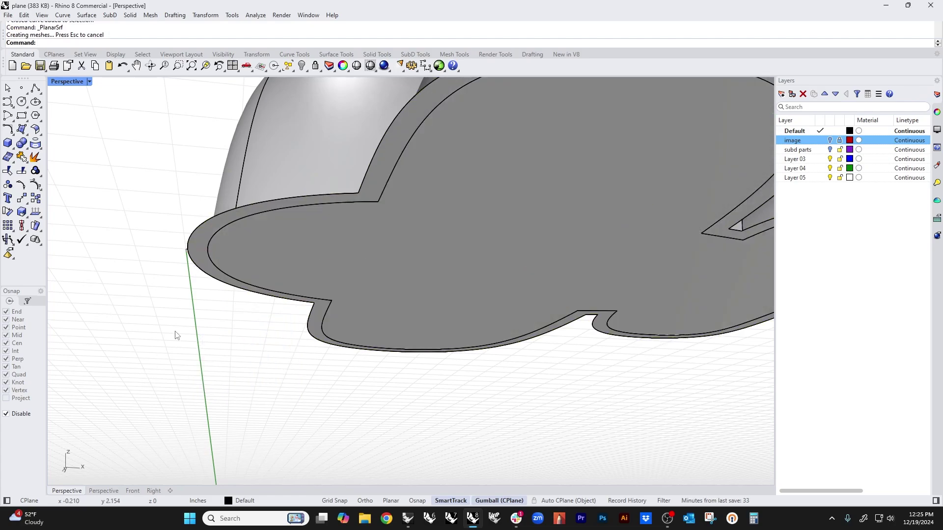
# - Extrude the planar base surface downward into a thin flange slab beneath the plane
pyautogui.scroll(-5, 226, 311)
pyautogui.click(312, 297)
pyautogui.moveTo(327, 353); pyautogui.dragTo(332, 350, button='right')
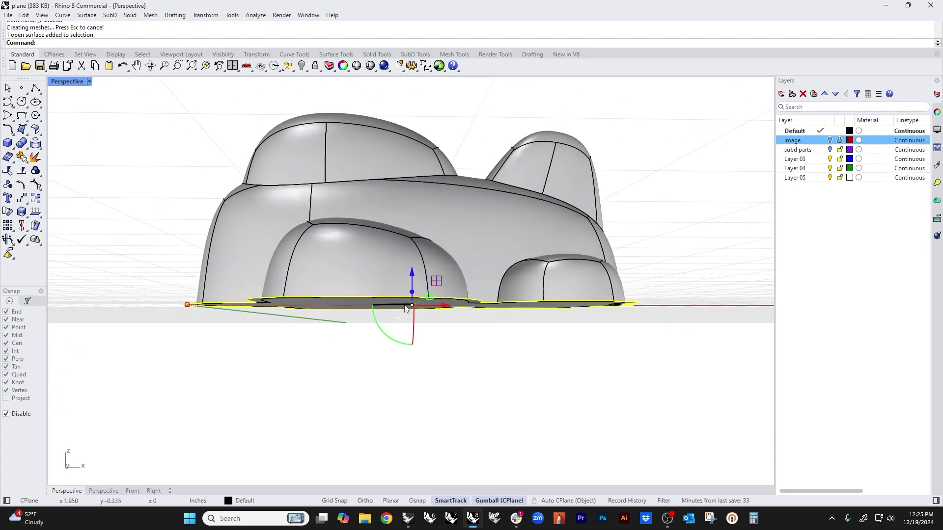
pyautogui.moveTo(412, 293); pyautogui.dragTo(412, 313)
pyautogui.click(252, 375)
pyautogui.moveTo(252, 375); pyautogui.dragTo(331, 390, button='right')
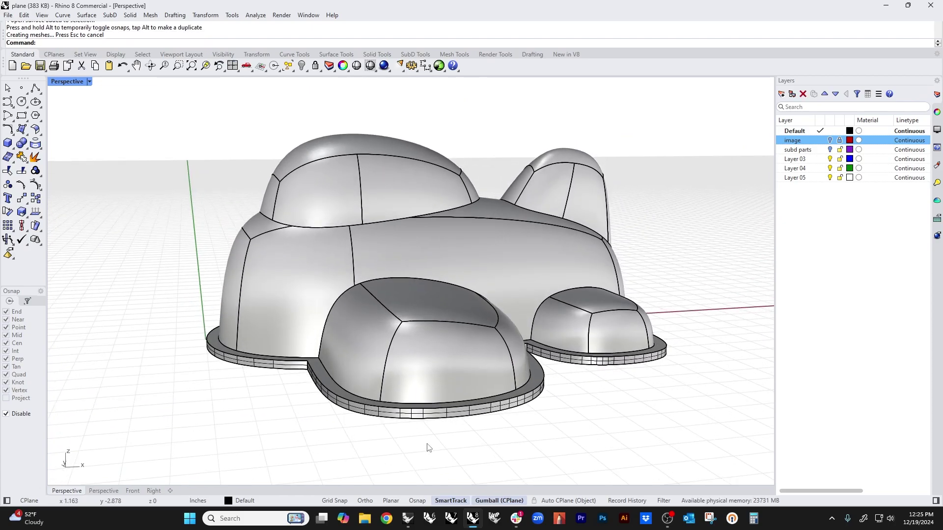
# - Boolean union the base flange slab with the plane body into one solid
pyautogui.moveTo(428, 448); pyautogui.dragTo(298, 362)
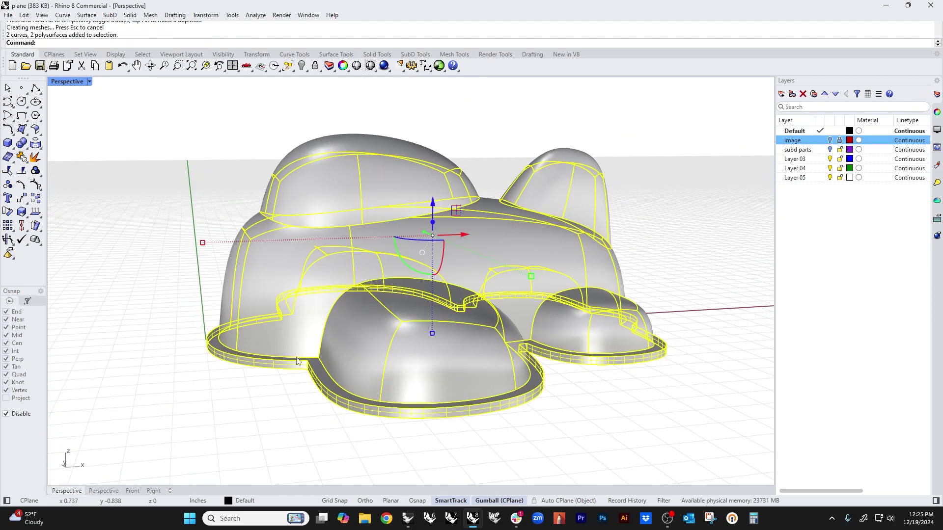
pyautogui.click(21, 143)
pyautogui.moveTo(365, 415); pyautogui.dragTo(374, 355, button='right')
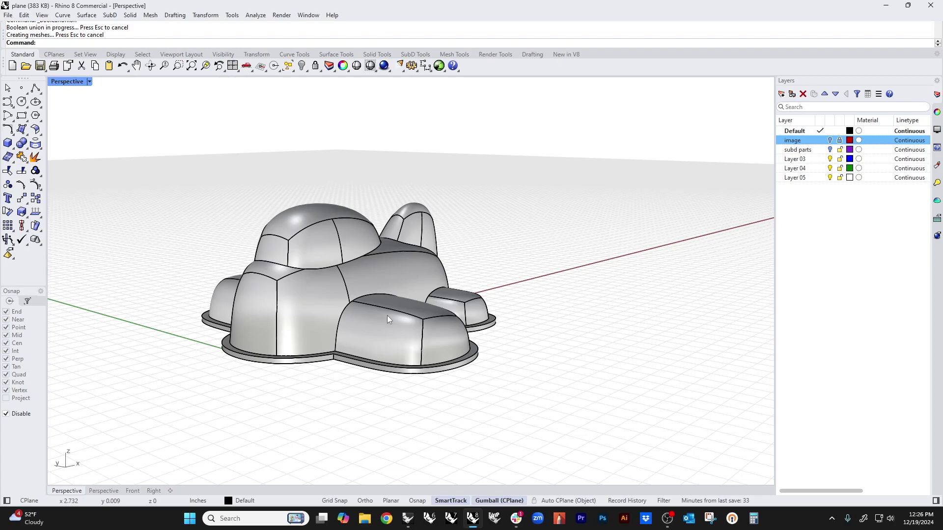
# - Try to shell the united plane solid with a thickness of 0.1 inches, removing its flat bottom face
pyautogui.moveTo(396, 331); pyautogui.dragTo(334, 386, button='right')
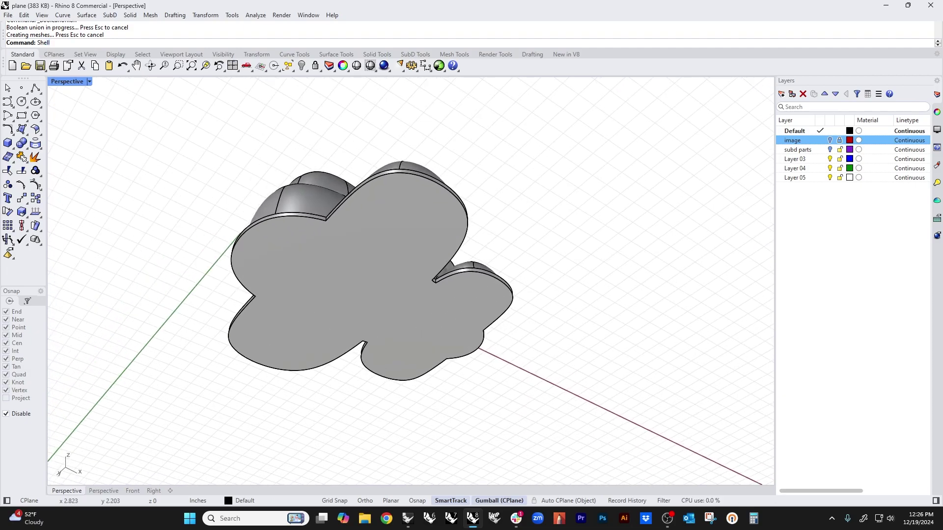
pyautogui.press('Return')
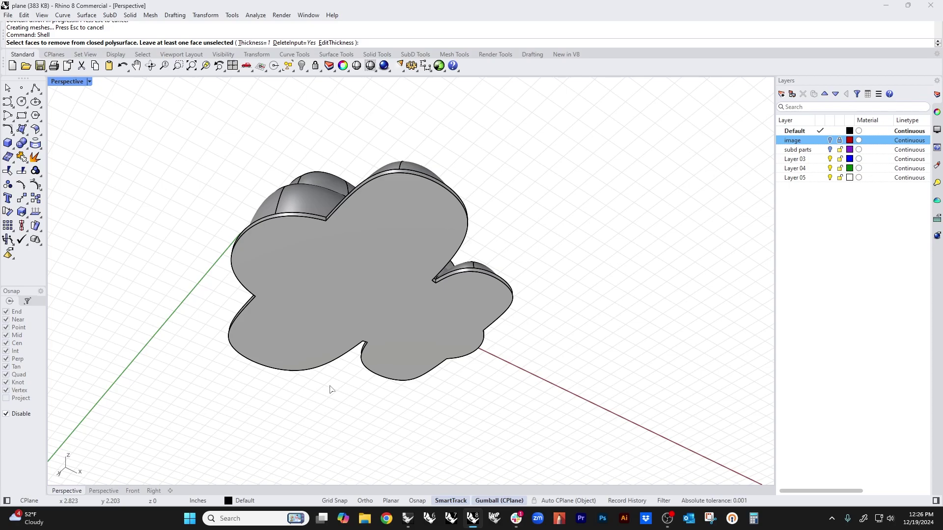
pyautogui.write('8')
pyautogui.press('BackSpace')
pyautogui.press('Return')
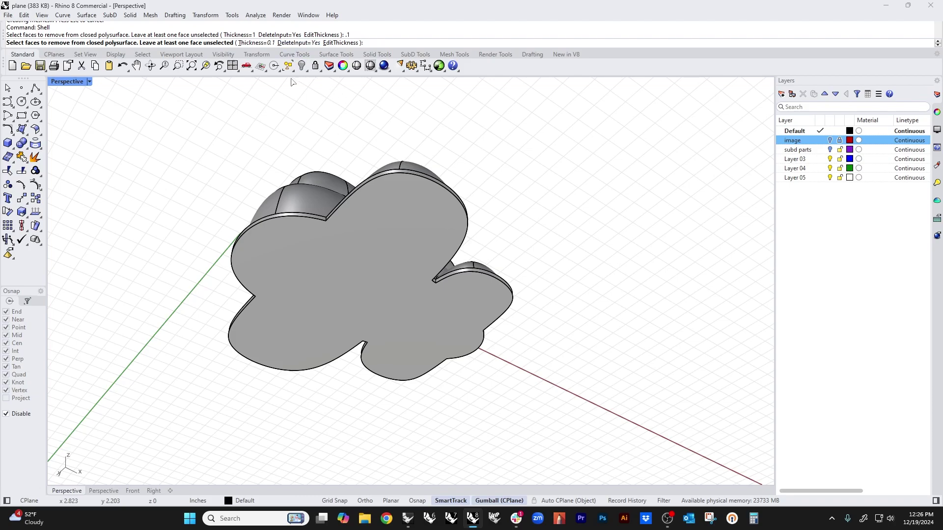
pyautogui.click(339, 299)
pyautogui.press('Return')
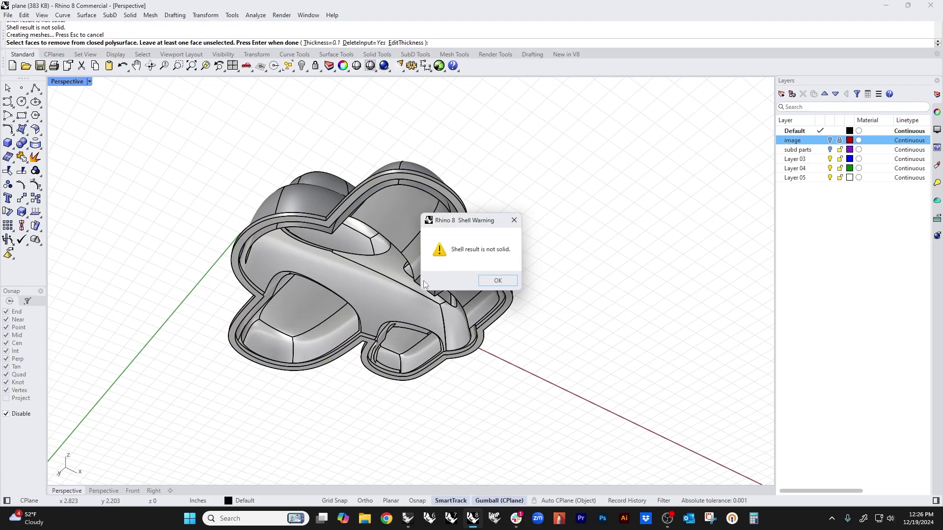
pyautogui.click(497, 281)
# - Examine the shelled plane's interior from below, selecting its pieces to check where the walls fail to join
pyautogui.moveTo(497, 283); pyautogui.dragTo(437, 275, button='right')
pyautogui.scroll(5, 353, 285)
pyautogui.click(407, 322)
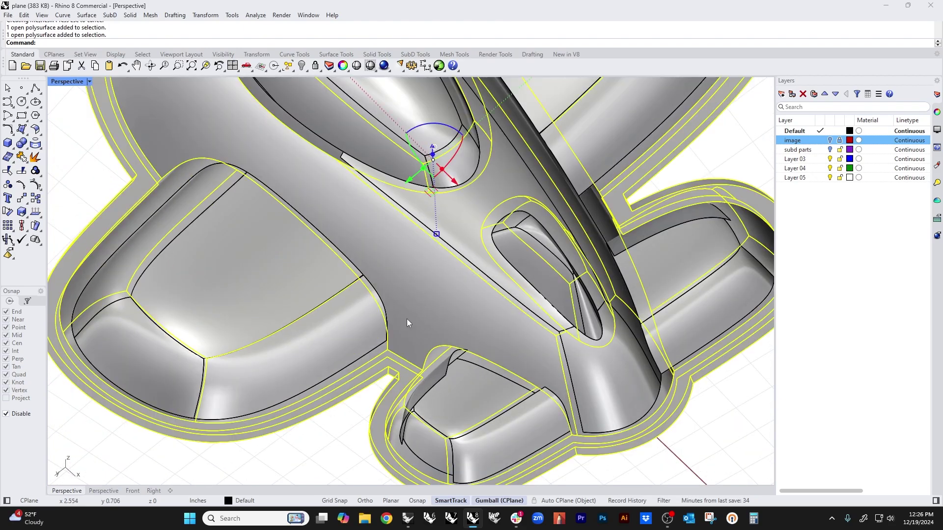
pyautogui.click(460, 382)
pyautogui.click(524, 348)
pyautogui.click(635, 322)
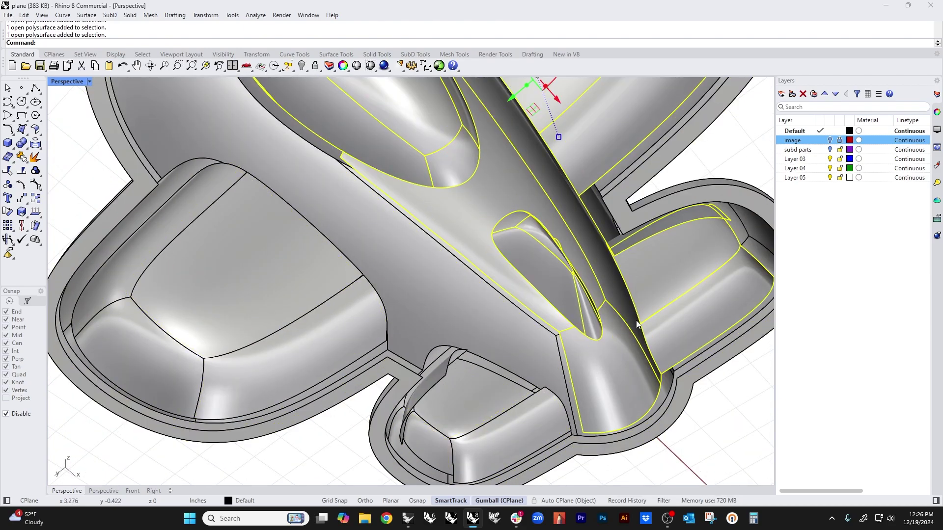
pyautogui.scroll(-5, 573, 221)
pyautogui.press('Escape')
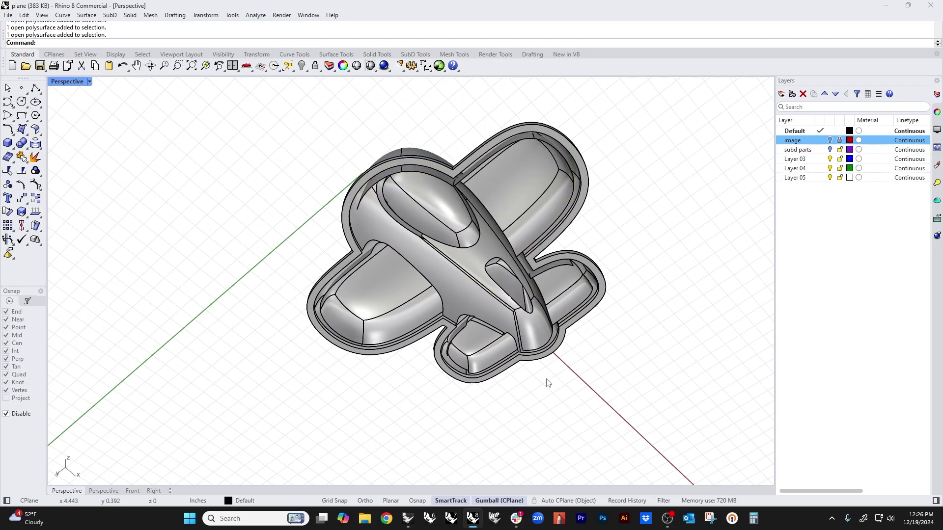
# - Undo the shell operation and check the restored plane solid
pyautogui.moveTo(547, 383); pyautogui.dragTo(538, 394, button='right')
pyautogui.hotkey('ctrl', 'z')
pyautogui.press('Escape')
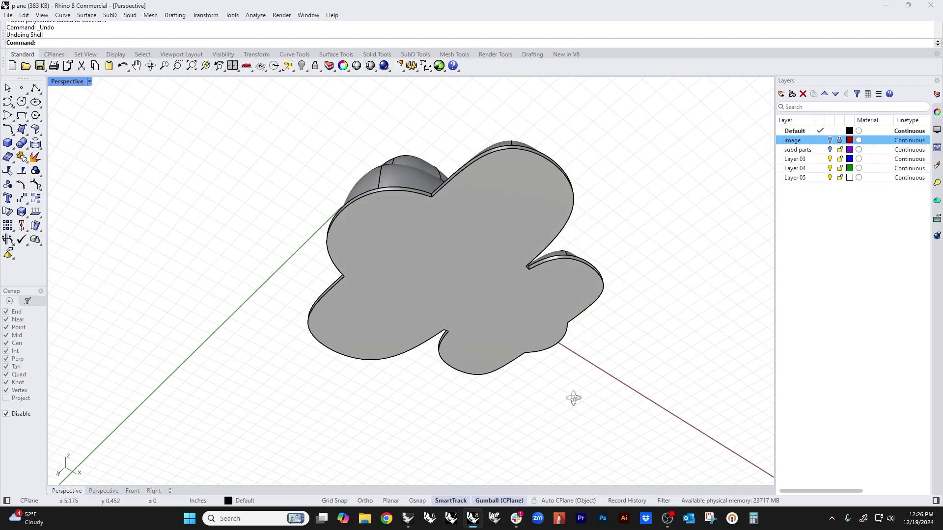
pyautogui.click(451, 309)
pyautogui.press('Escape')
pyautogui.moveTo(594, 379); pyautogui.dragTo(512, 353, button='right')
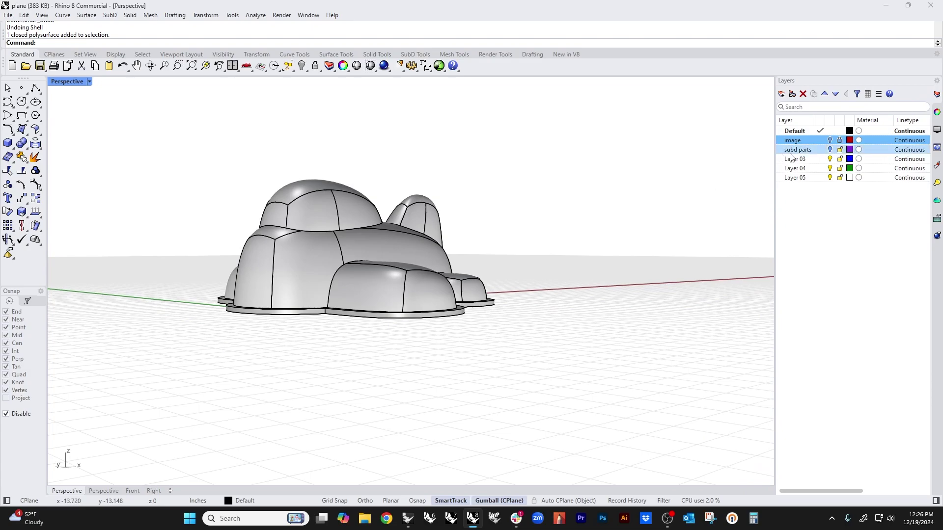
# - Make the subd parts layer current and the only visible layer, hiding the image and NURBS solid layers
pyautogui.click(830, 141)
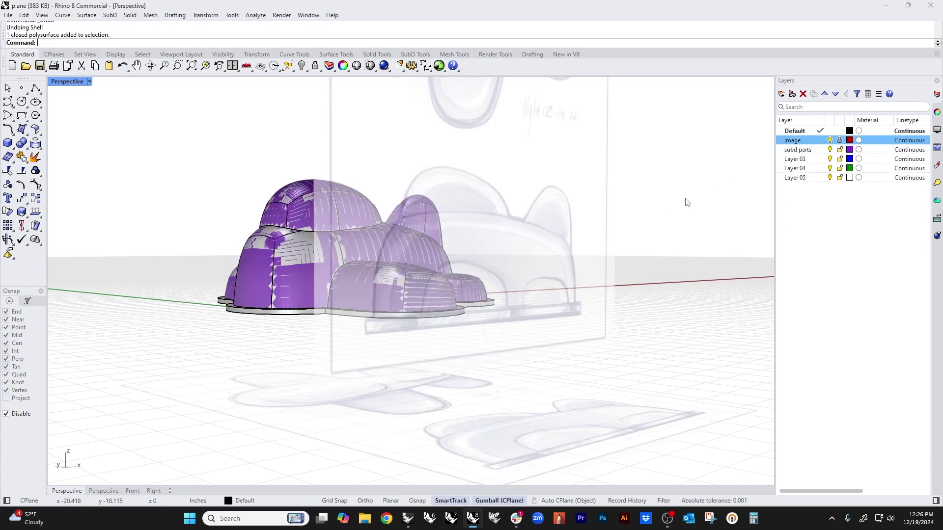
pyautogui.click(829, 140)
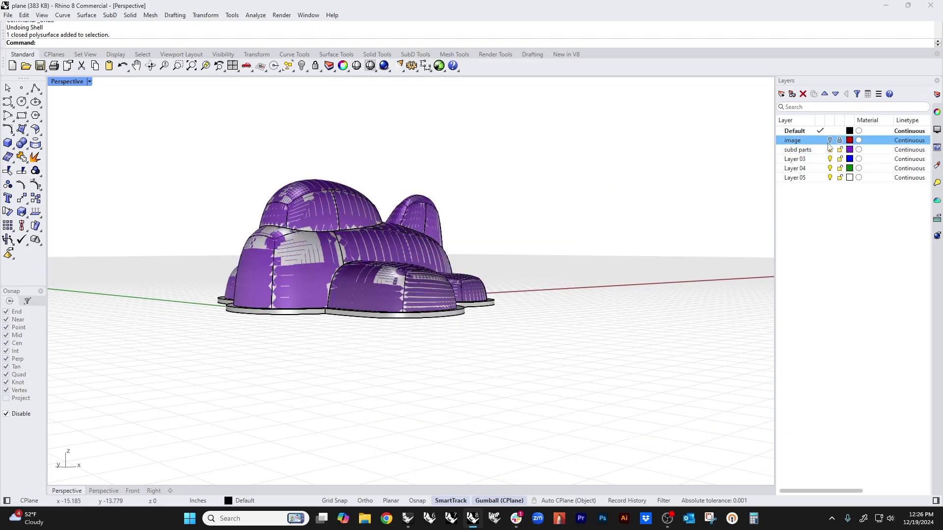
pyautogui.rightClick(796, 150)
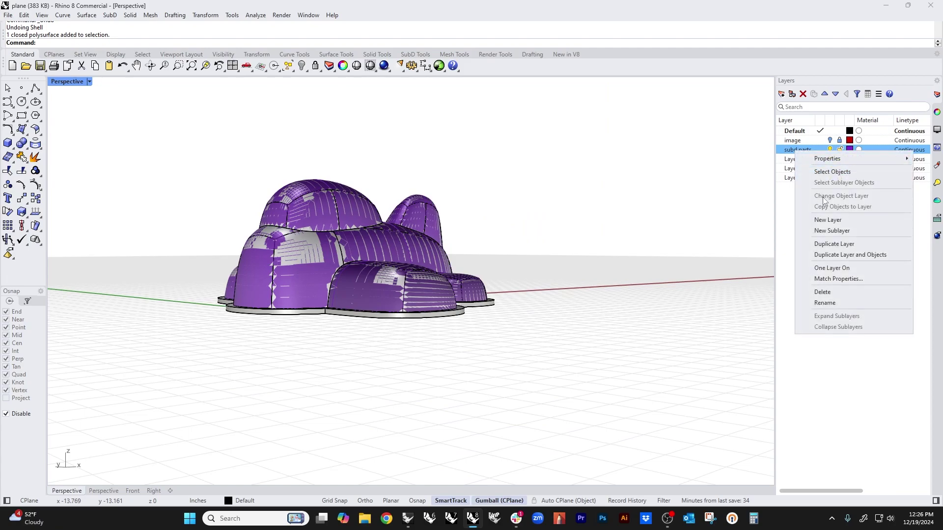
pyautogui.click(838, 266)
# - Delete the three flat underside faces of the main wing SubD
pyautogui.moveTo(467, 267); pyautogui.dragTo(405, 255, button='right')
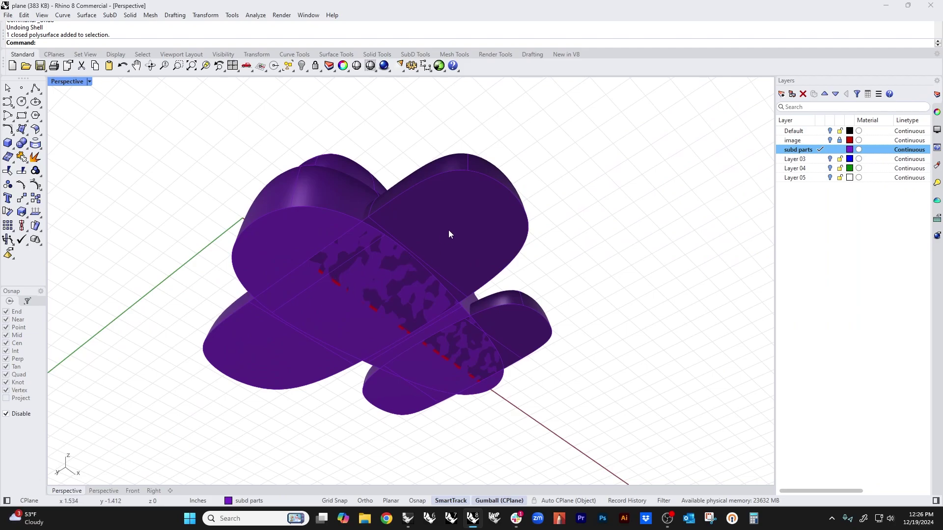
pyautogui.keyDown('ctrl'); pyautogui.keyDown('shift'); pyautogui.click(476, 238); pyautogui.keyUp('shift'); pyautogui.keyUp('ctrl')
pyautogui.scroll(5, 383, 231)
pyautogui.keyDown('ctrl'); pyautogui.keyDown('shift'); pyautogui.click(352, 210); pyautogui.keyUp('shift'); pyautogui.keyUp('ctrl')
pyautogui.scroll(-4, 350, 205)
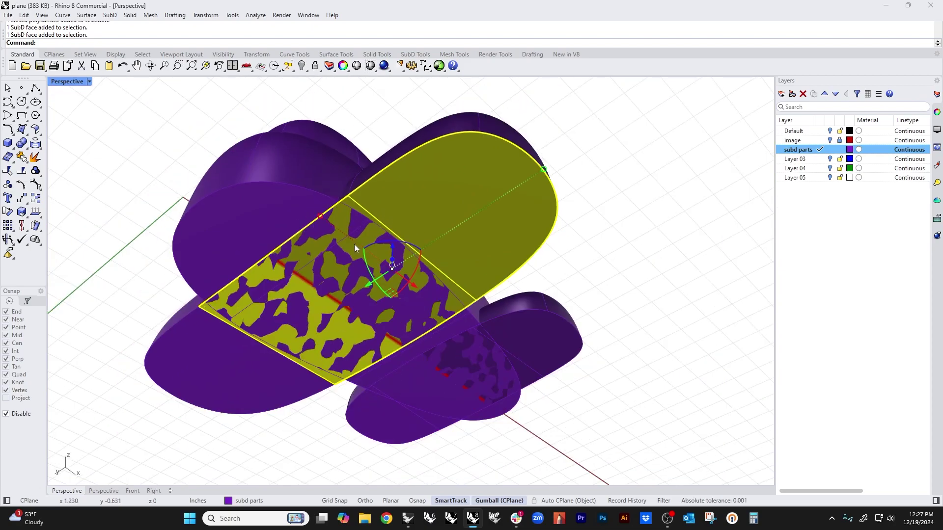
pyautogui.moveTo(354, 243); pyautogui.dragTo(310, 311, button='right')
pyautogui.keyDown('ctrl'); pyautogui.keyDown('shift'); pyautogui.click(294, 327); pyautogui.keyUp('shift'); pyautogui.keyUp('ctrl')
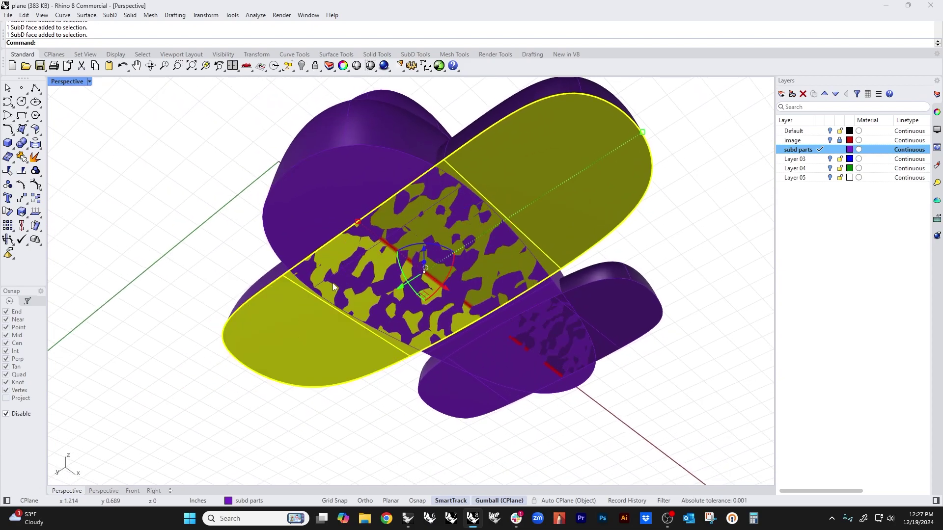
pyautogui.press('Delete')
# - Delete the three flat underside faces of the fuselage SubD
pyautogui.keyDown('ctrl'); pyautogui.keyDown('shift'); pyautogui.click(320, 186); pyautogui.keyUp('shift'); pyautogui.keyUp('ctrl')
pyautogui.keyDown('ctrl'); pyautogui.keyDown('shift'); pyautogui.click(411, 283); pyautogui.keyUp('shift'); pyautogui.keyUp('ctrl')
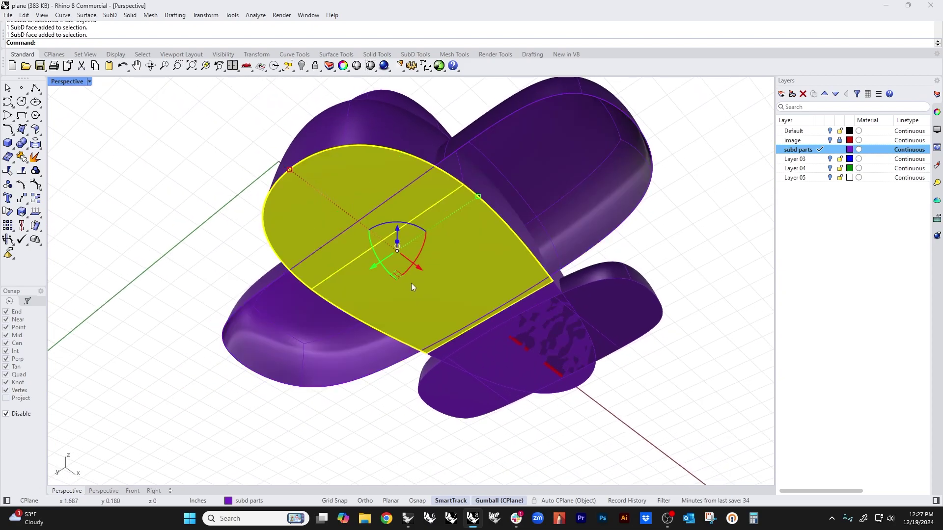
pyautogui.scroll(3, 497, 323)
pyautogui.keyDown('ctrl'); pyautogui.keyDown('shift'); pyautogui.click(497, 323); pyautogui.keyUp('shift'); pyautogui.keyUp('ctrl')
pyautogui.press('Delete')
# - Delete the flat underside faces of the cockpit canopy and the rear tail wing SubDs
pyautogui.scroll(3, 497, 322)
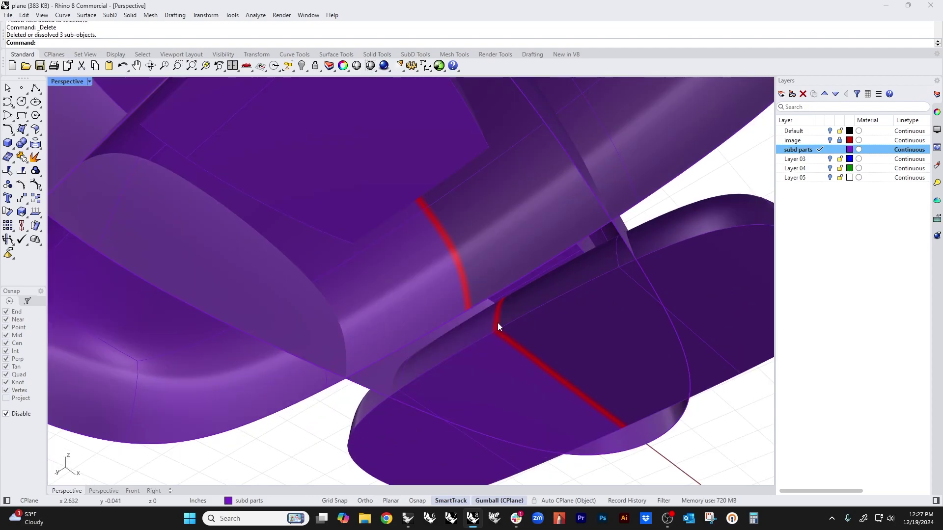
pyautogui.scroll(-5, 465, 278)
pyautogui.moveTo(461, 281); pyautogui.dragTo(418, 228, button='right')
pyautogui.keyDown('ctrl'); pyautogui.keyDown('shift'); pyautogui.click(418, 228); pyautogui.keyUp('shift'); pyautogui.keyUp('ctrl')
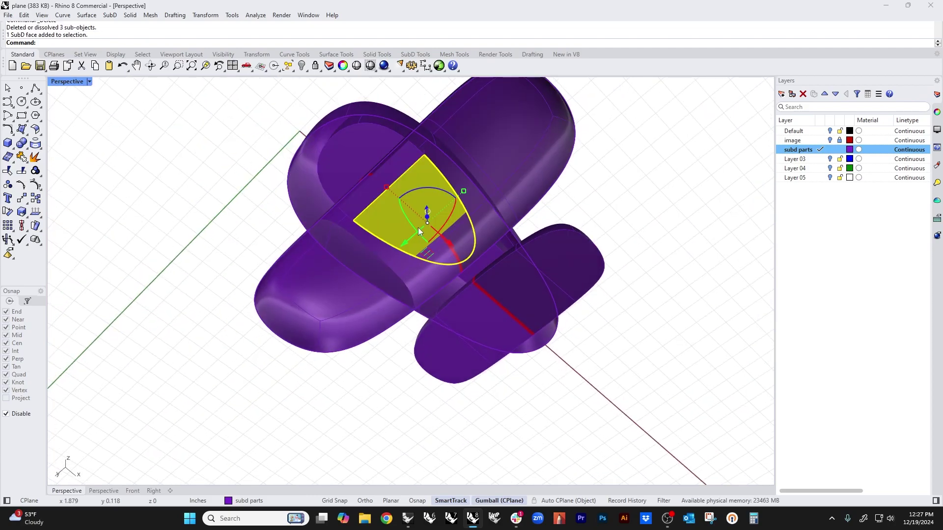
pyautogui.keyDown('ctrl'); pyautogui.keyDown('shift'); pyautogui.click(341, 167); pyautogui.keyUp('shift'); pyautogui.keyUp('ctrl')
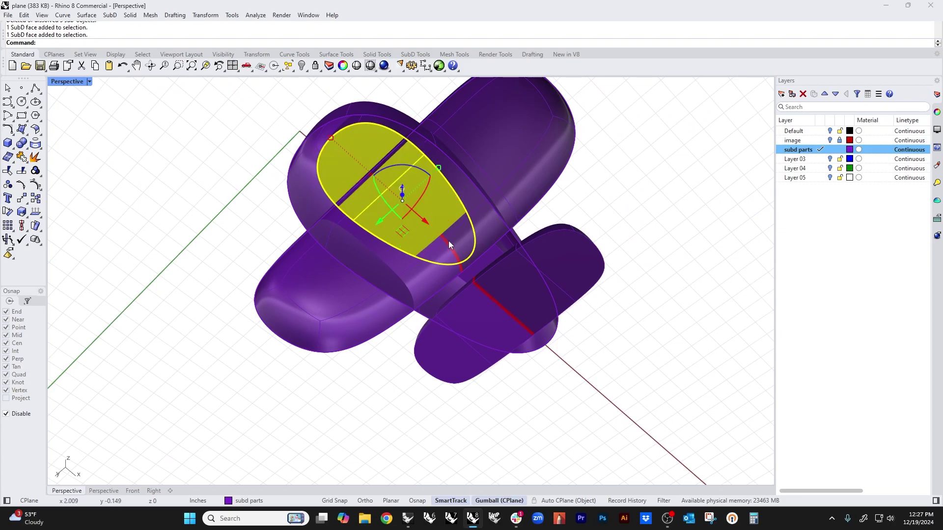
pyautogui.keyDown('ctrl'); pyautogui.keyDown('shift'); pyautogui.click(486, 323); pyautogui.keyUp('shift'); pyautogui.keyUp('ctrl')
pyautogui.keyDown('ctrl'); pyautogui.keyDown('shift'); pyautogui.click(570, 270); pyautogui.keyUp('shift'); pyautogui.keyUp('ctrl')
pyautogui.press('Delete')
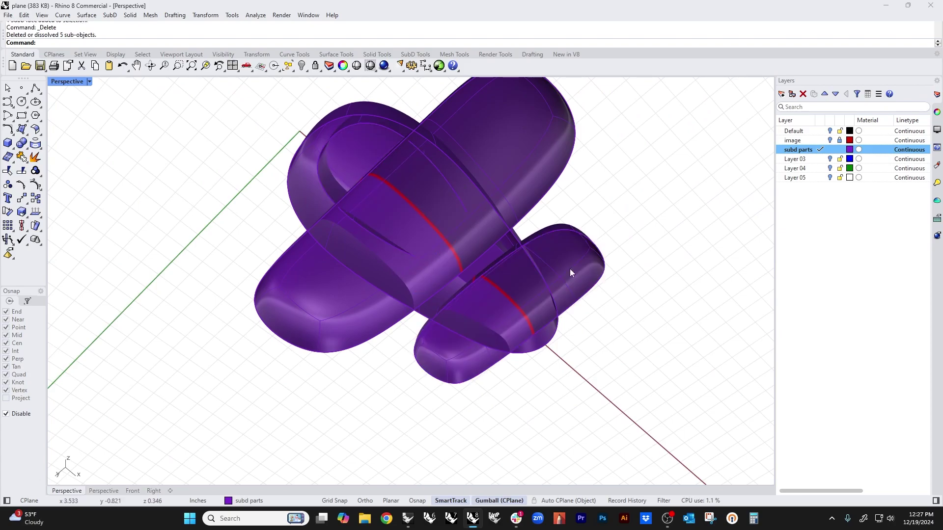
# - Isolate the cockpit canopy SubD to inspect its open underside, and show the hidden parts again
pyautogui.click(339, 158)
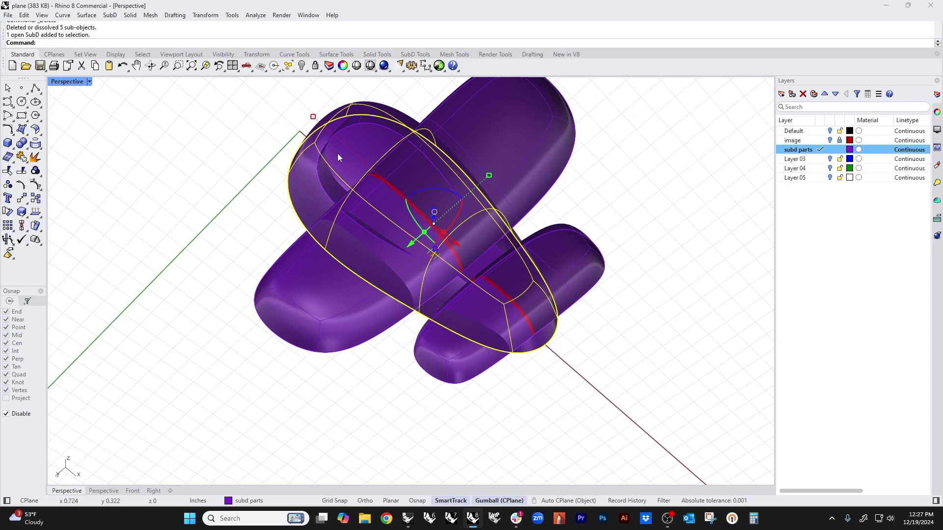
pyautogui.click(319, 181)
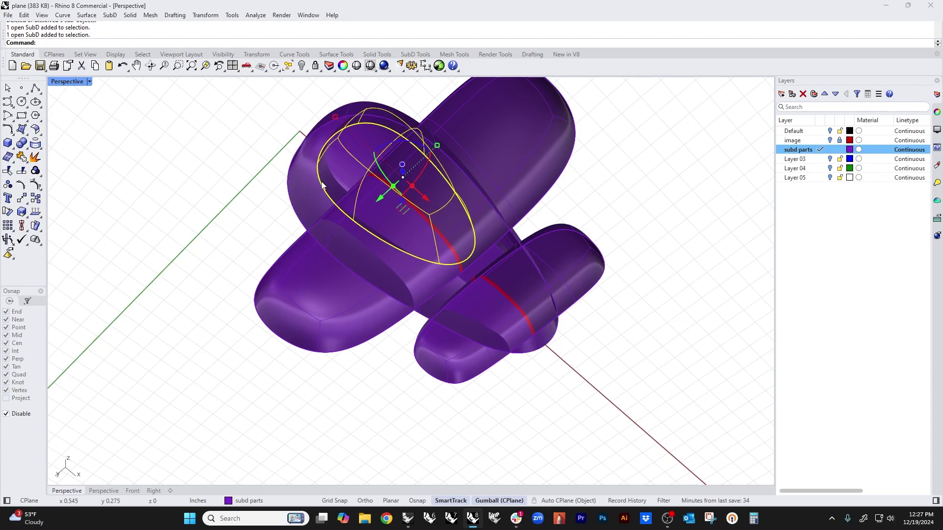
pyautogui.write('solate')
pyautogui.press('Return')
pyautogui.press('Escape')
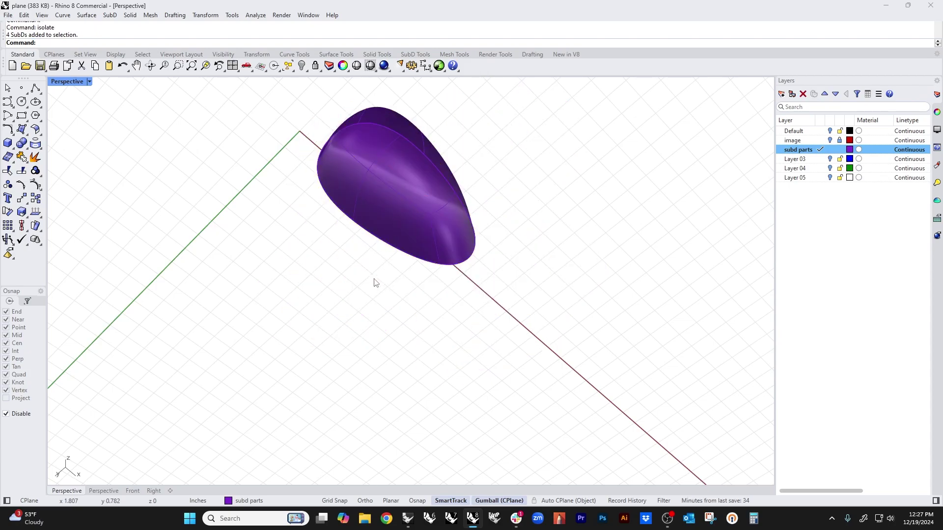
pyautogui.write('show')
pyautogui.press('Return')
pyautogui.moveTo(374, 281); pyautogui.dragTo(477, 232, button='right')
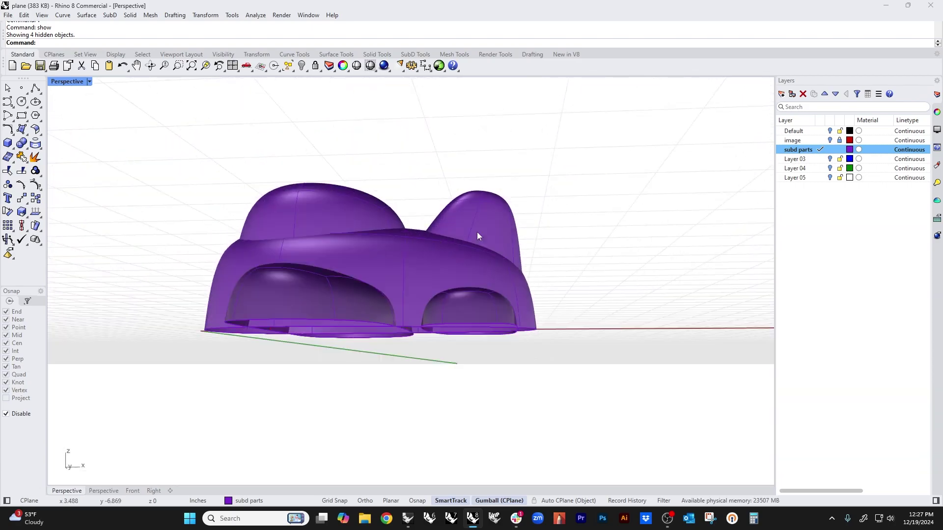
# - Isolate the tail fin SubD, delete its two bottom faces, and show the hidden parts again
pyautogui.click(494, 224)
pyautogui.write('isolate')
pyautogui.press('Return')
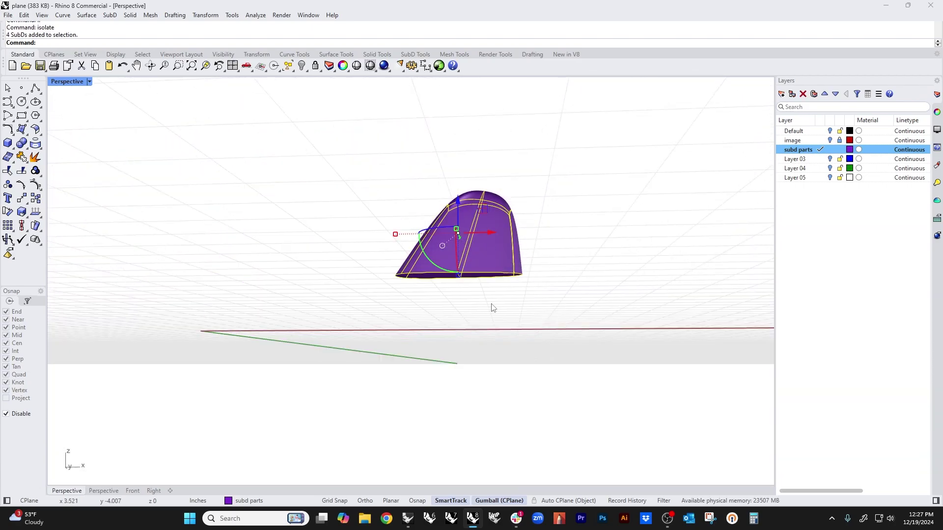
pyautogui.moveTo(493, 308); pyautogui.dragTo(452, 315, button='right')
pyautogui.keyDown('ctrl'); pyautogui.keyDown('shift'); pyautogui.click(442, 255); pyautogui.keyUp('shift'); pyautogui.keyUp('ctrl')
pyautogui.keyDown('ctrl'); pyautogui.keyDown('shift'); pyautogui.click(508, 260); pyautogui.keyUp('shift'); pyautogui.keyUp('ctrl')
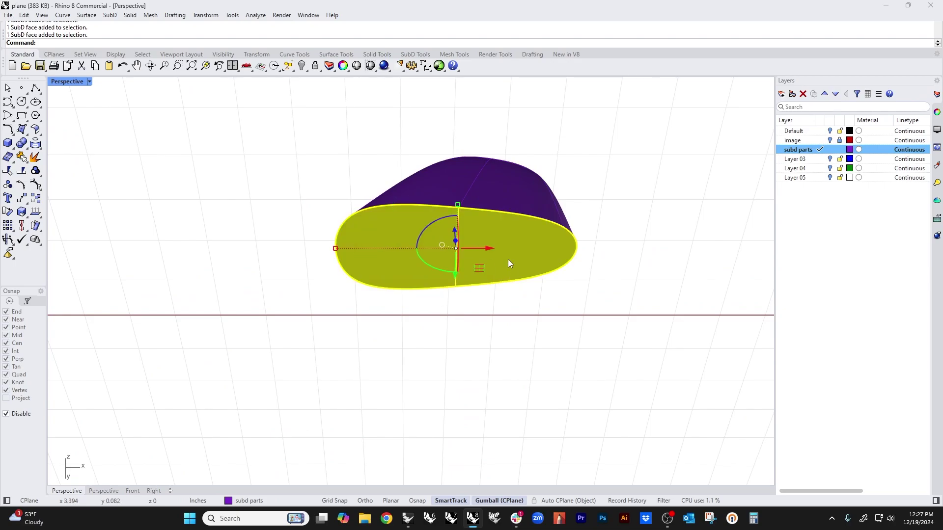
pyautogui.press('Delete')
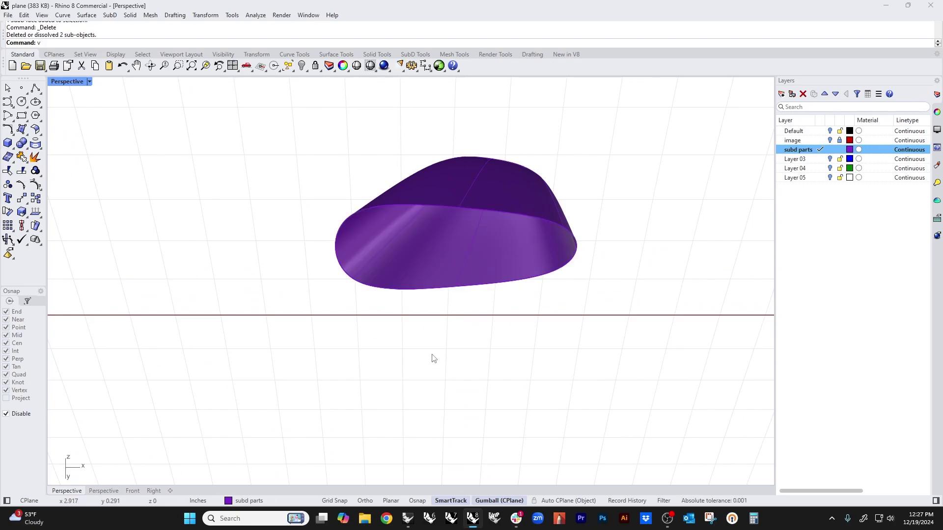
pyautogui.press('BackSpace')
pyautogui.write('show')
pyautogui.press('Return')
# - Try to offset the fuselage SubD inward by 0.5 with Solid=No and DeleteInput=No
pyautogui.moveTo(432, 355); pyautogui.dragTo(459, 347, button='right')
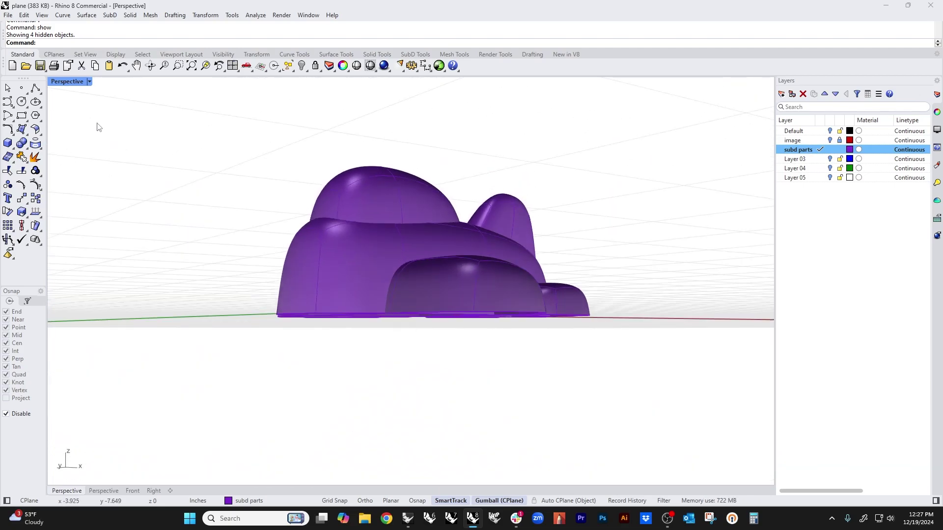
pyautogui.click(110, 15)
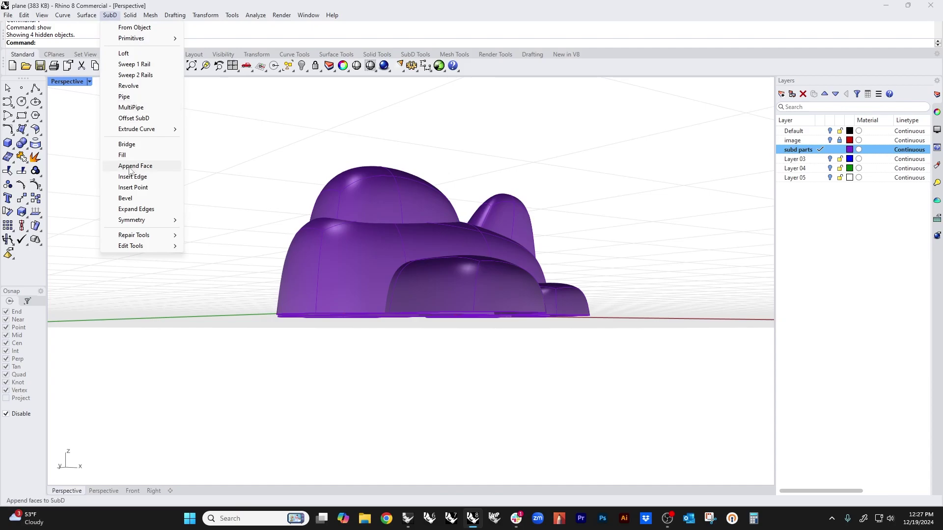
pyautogui.click(134, 118)
pyautogui.moveTo(202, 233); pyautogui.dragTo(217, 223, button='right')
pyautogui.scroll(5, 313, 286)
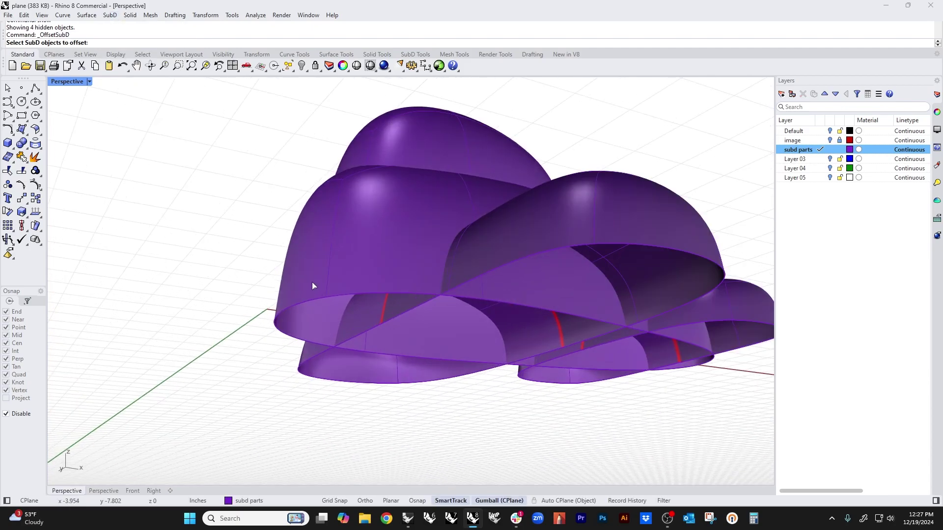
pyautogui.click(327, 258)
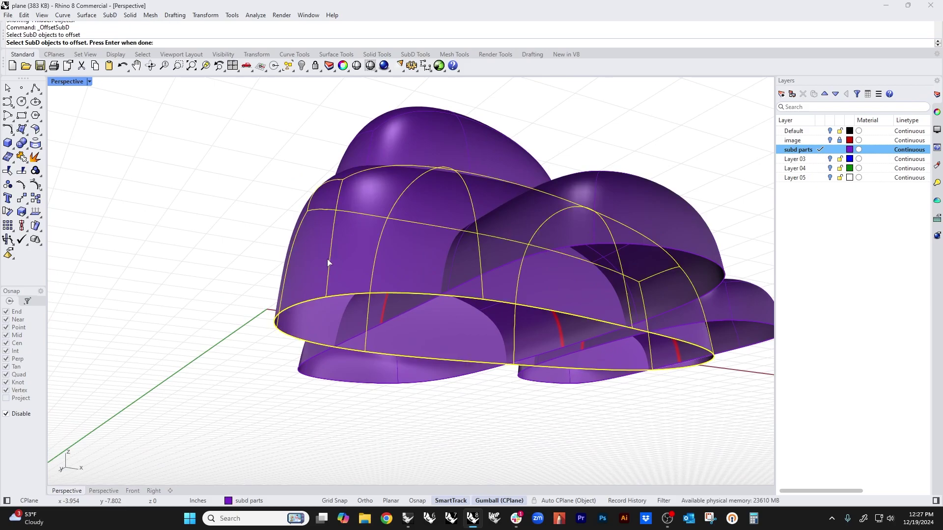
pyautogui.rightClick(238, 279)
pyautogui.write('f')
pyautogui.press('Return')
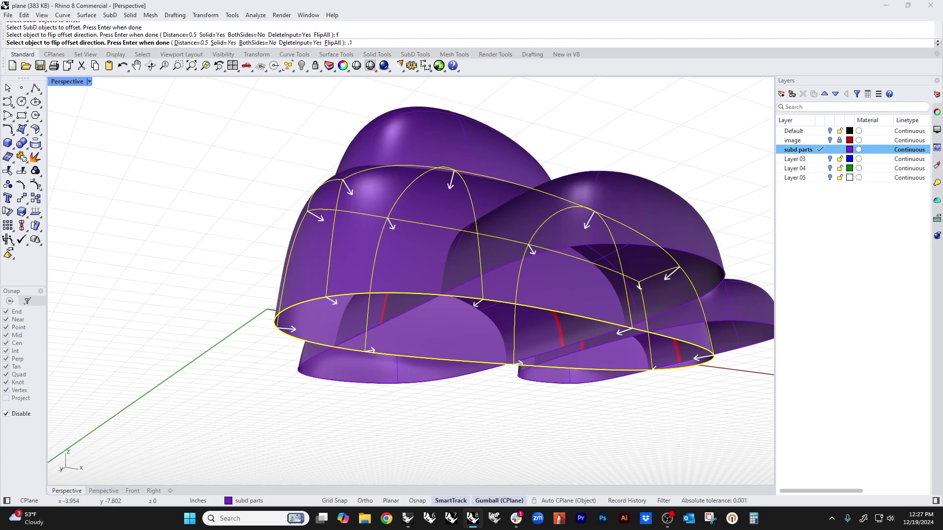
pyautogui.click(223, 42)
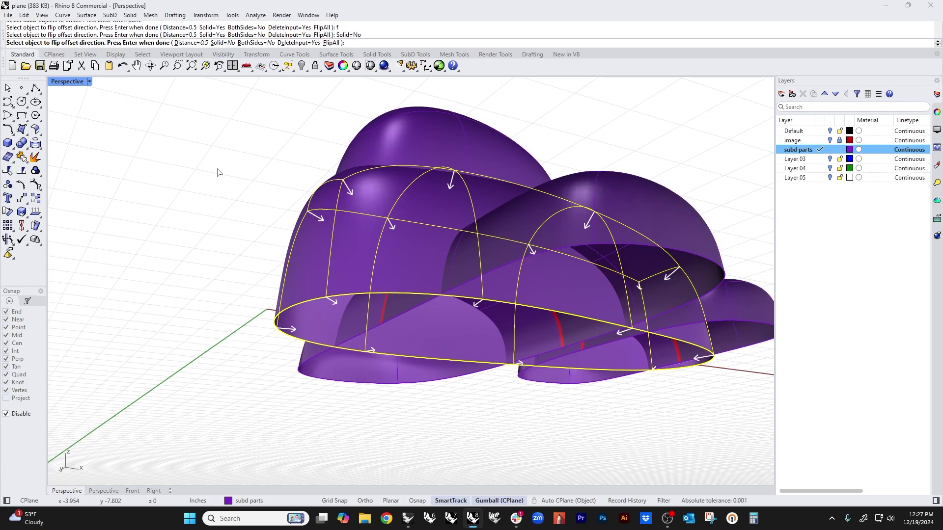
pyautogui.click(298, 43)
pyautogui.rightClick(233, 218)
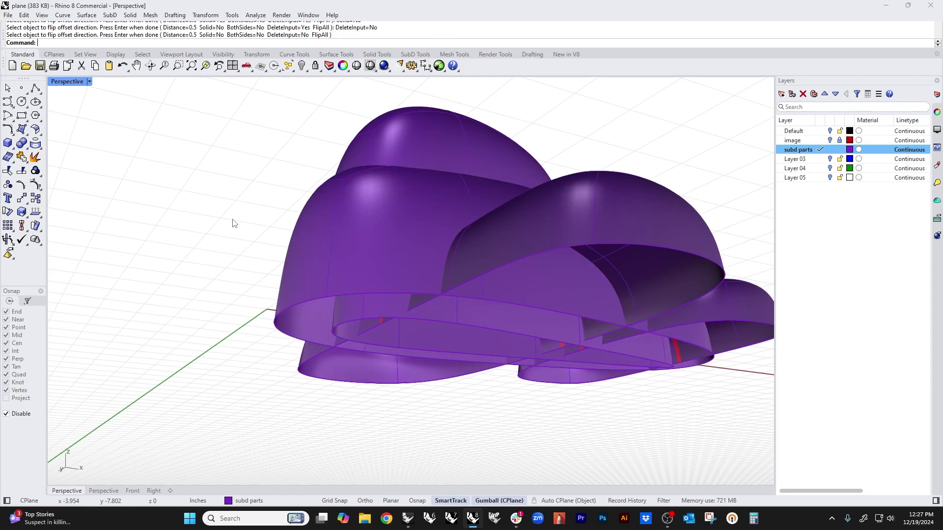
# - Inspect the fuselage's inner offset from below and undo the offset
pyautogui.moveTo(224, 290); pyautogui.dragTo(235, 264, button='right')
pyautogui.click(420, 287)
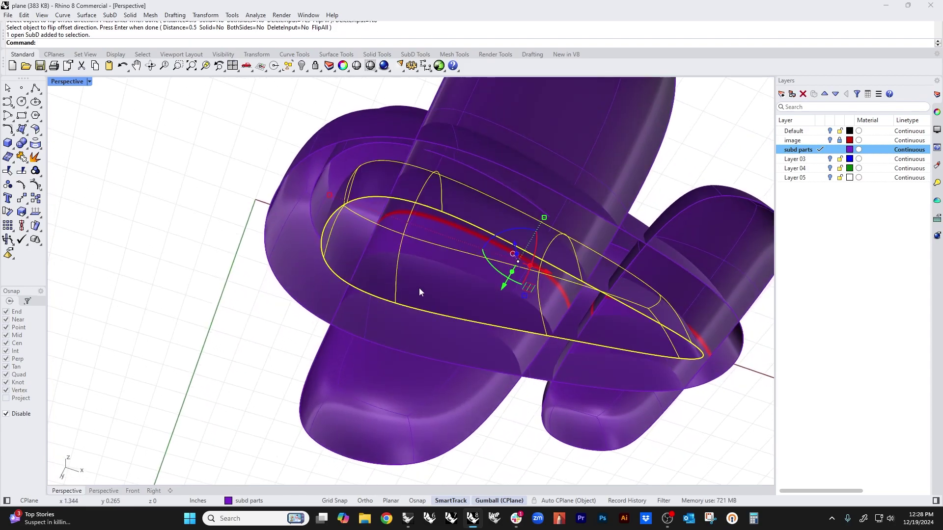
pyautogui.click(249, 317)
pyautogui.moveTo(248, 317); pyautogui.dragTo(272, 333, button='right')
pyautogui.hotkey('ctrl', 'z')
# - Try to offset the fuselage SubD outward by 0.1, and undo that offset
pyautogui.rightClick(271, 333)
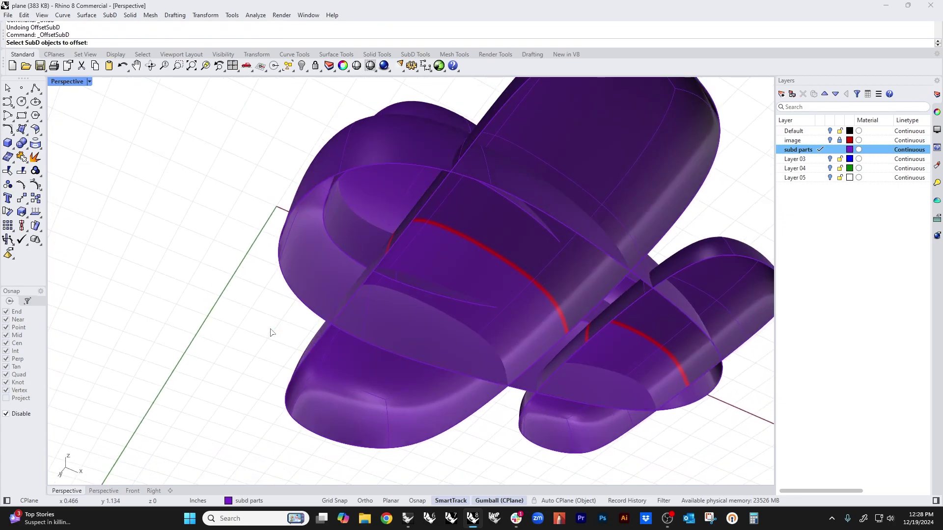
pyautogui.click(322, 293)
pyautogui.press('Return')
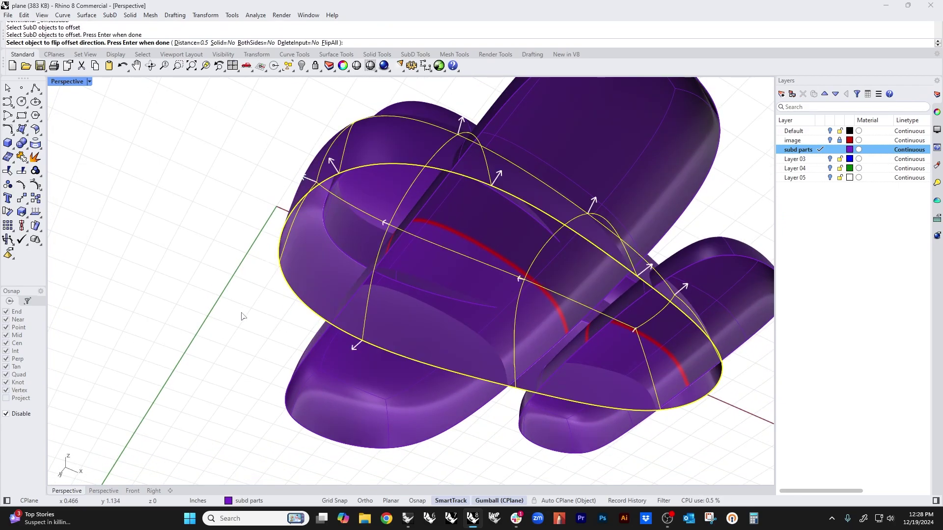
pyautogui.press('Return')
pyautogui.press('Return')
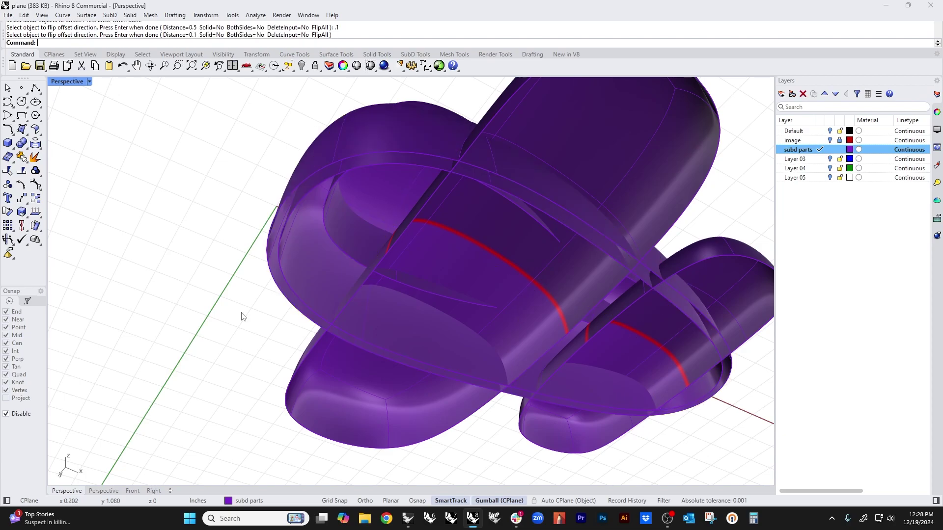
pyautogui.hotkey('ctrl', 'z')
# - Offset the fuselage SubD by 0.1 with the direction flipped inward, keeping the original surface
pyautogui.press('Return')
pyautogui.click(308, 273)
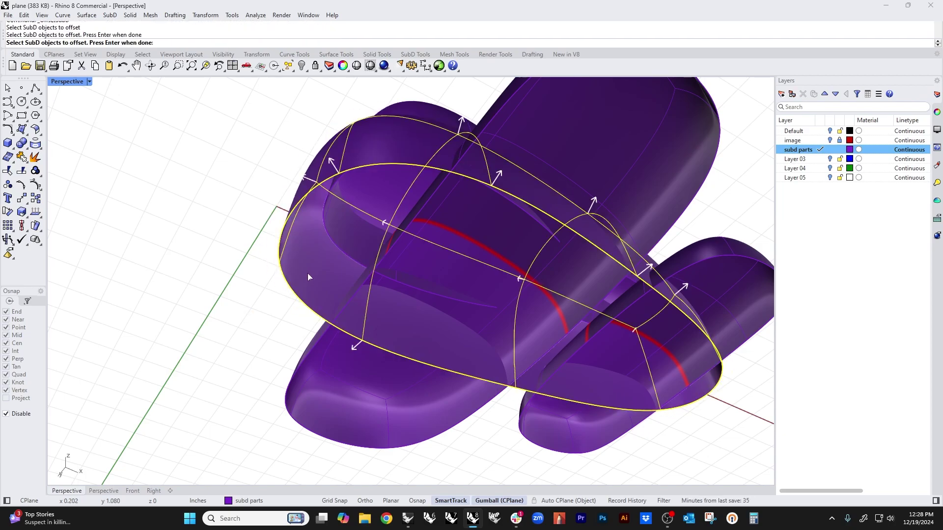
pyautogui.press('Return')
pyautogui.write('flip')
pyautogui.press('Return')
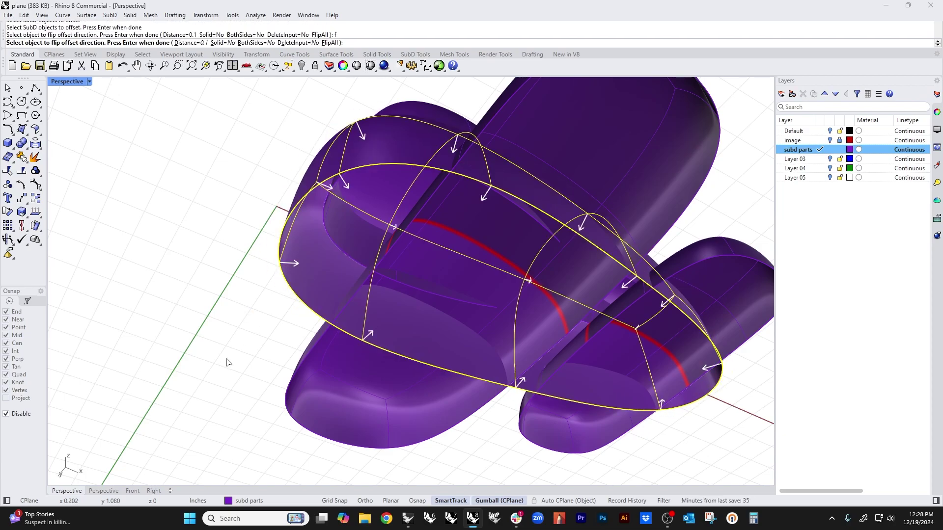
pyautogui.press('Return')
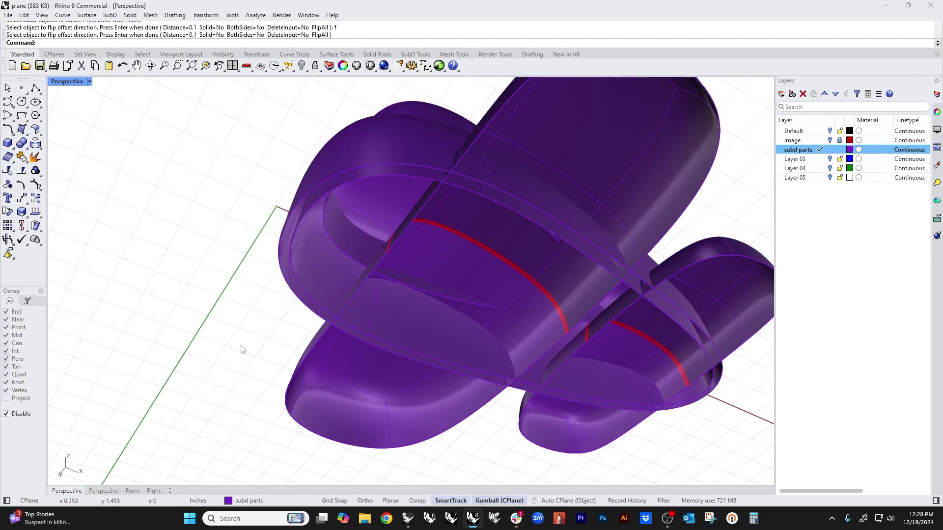
# - Offset the main wing SubD inward by 0.1 as a separate open shell
pyautogui.moveTo(241, 350); pyautogui.dragTo(285, 367, button='right')
pyautogui.click(311, 388)
pyautogui.press('Return')
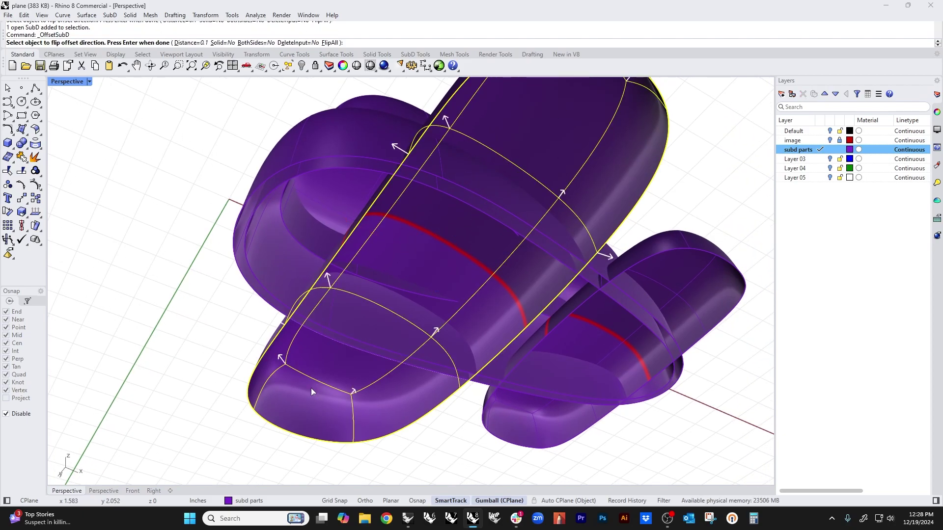
pyautogui.write('f')
pyautogui.press('Return')
pyautogui.press('Return')
pyautogui.click(177, 378)
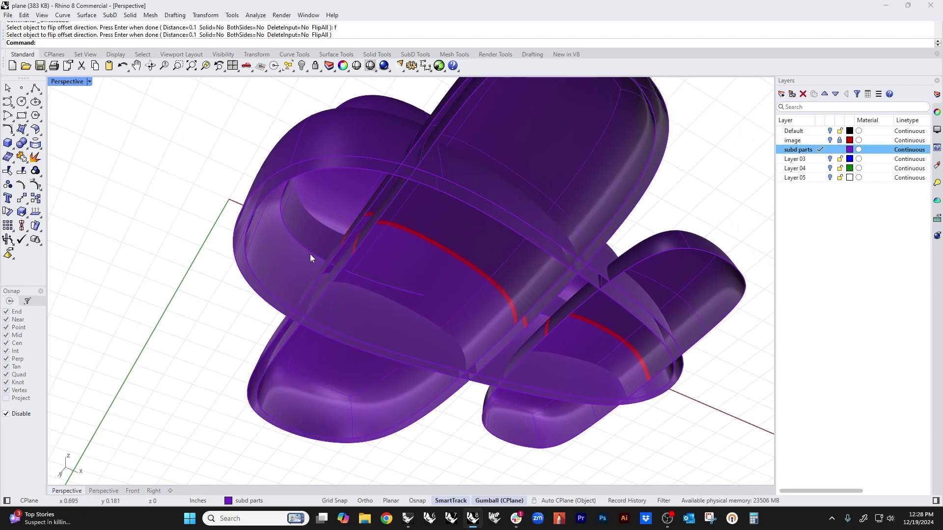
# - Offset the cockpit canopy SubD inward by 0.1, keeping the original
pyautogui.click(311, 255)
pyautogui.press('Return')
pyautogui.write('f')
pyautogui.press('Return')
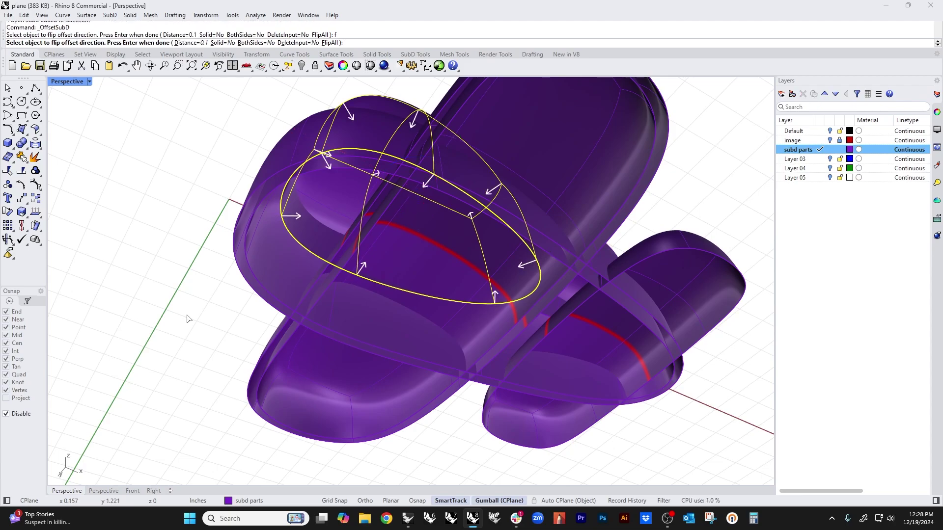
pyautogui.press('Return')
pyautogui.click(187, 315)
# - Offset the rear tail wing SubD inward by 0.1, keeping the original
pyautogui.keyDown('shift'); pyautogui.moveTo(493, 408); pyautogui.dragTo(406, 376, button='right'); pyautogui.keyUp('shift')
pyautogui.click(428, 384)
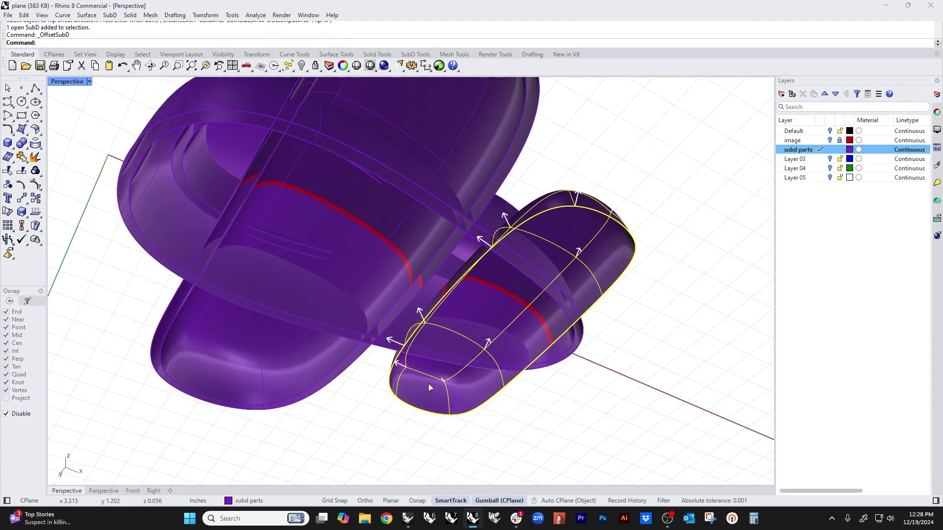
pyautogui.press('Return')
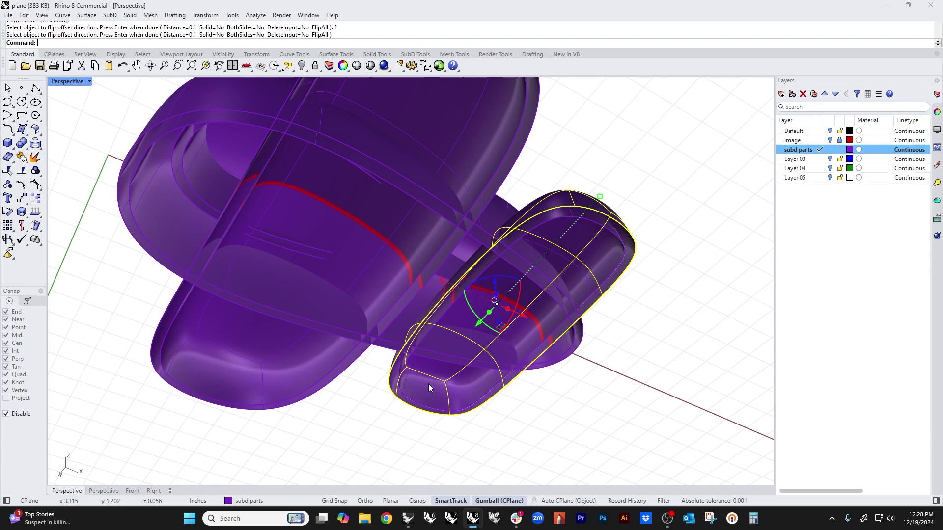
pyautogui.press('Return')
# - Offset the tail fin SubD inward by 0.1, keeping the original
pyautogui.scroll(3, 483, 288)
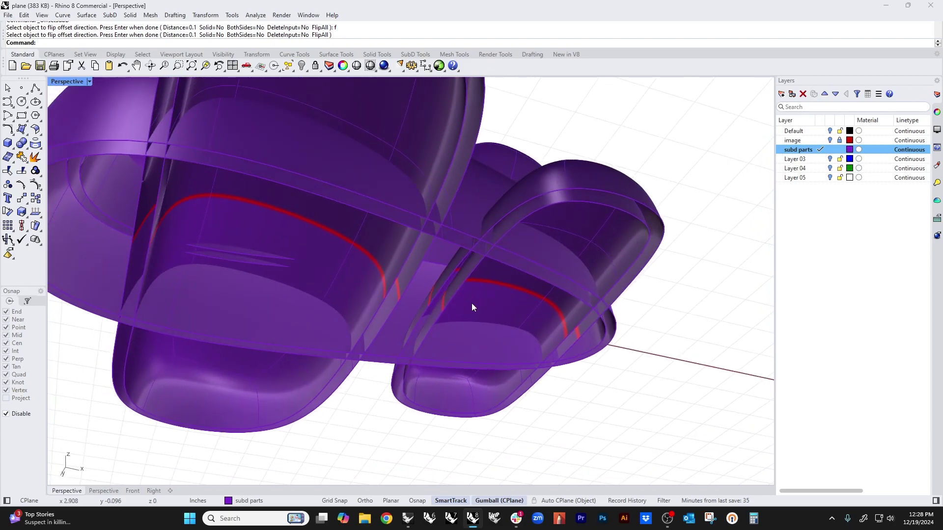
pyautogui.click(508, 171)
pyautogui.press('Return')
pyautogui.write('f')
pyautogui.press('Return')
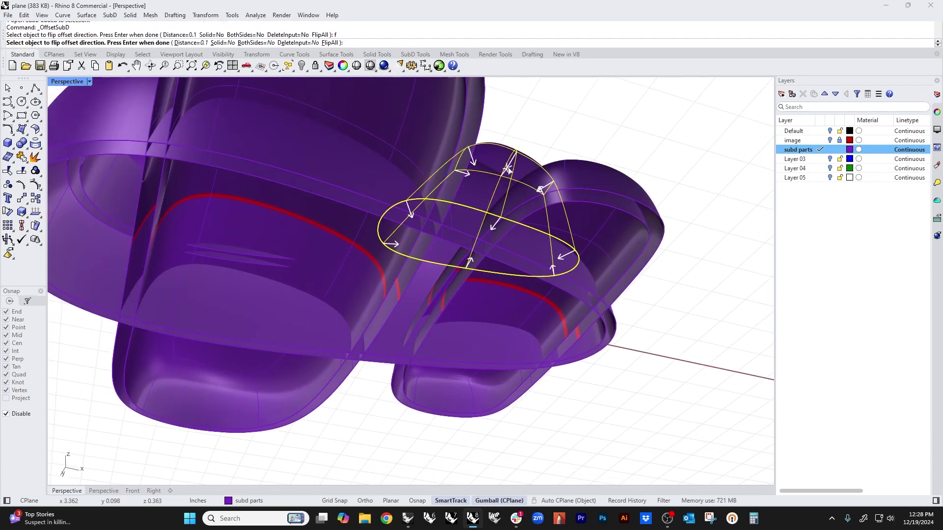
pyautogui.press('Return')
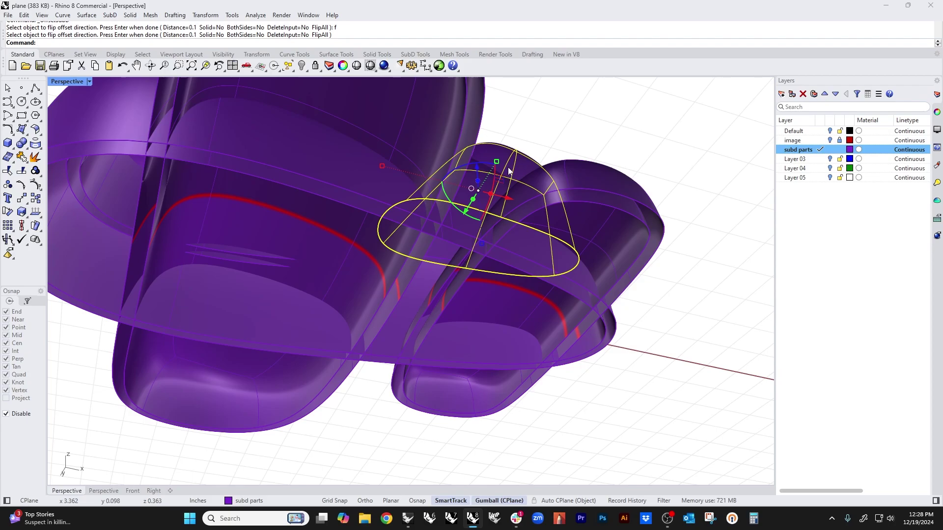
pyautogui.click(367, 412)
# - Hide the five outer SubD shells: fuselage, canopy, main wing, tail fin and rear tail wing
pyautogui.scroll(-2, 367, 411)
pyautogui.moveTo(368, 411); pyautogui.dragTo(381, 441, button='right')
pyautogui.click(244, 284)
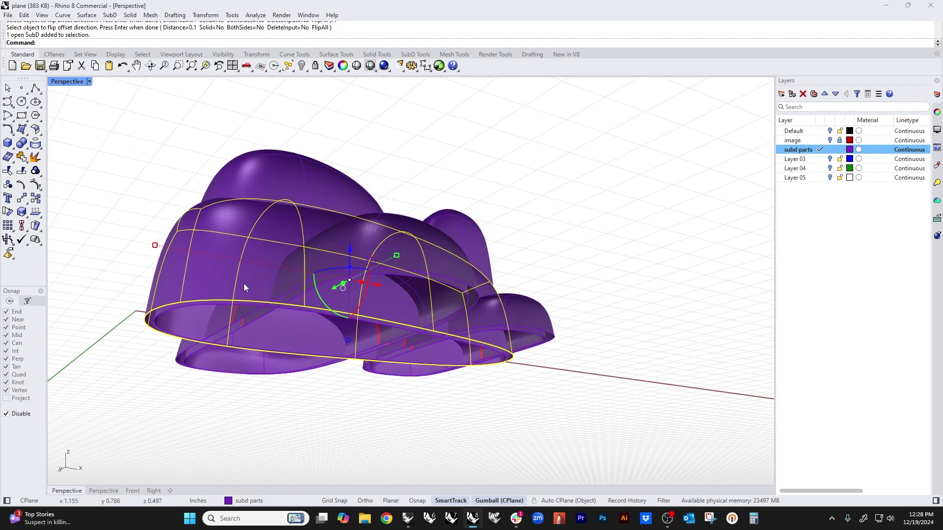
pyautogui.click(251, 158)
pyautogui.keyDown('shift'); pyautogui.click(423, 223); pyautogui.keyUp('shift')
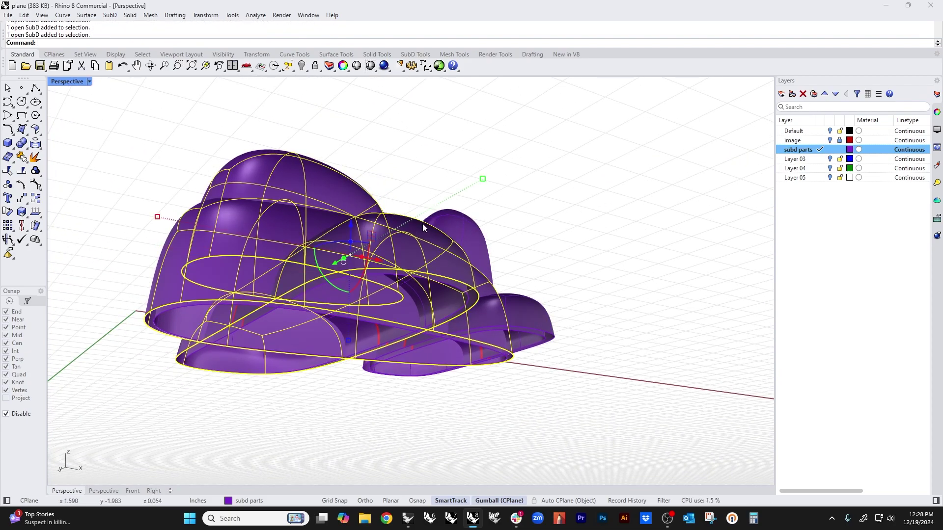
pyautogui.keyDown('shift'); pyautogui.click(452, 215); pyautogui.keyUp('shift')
pyautogui.keyDown('shift'); pyautogui.click(522, 299); pyautogui.keyUp('shift')
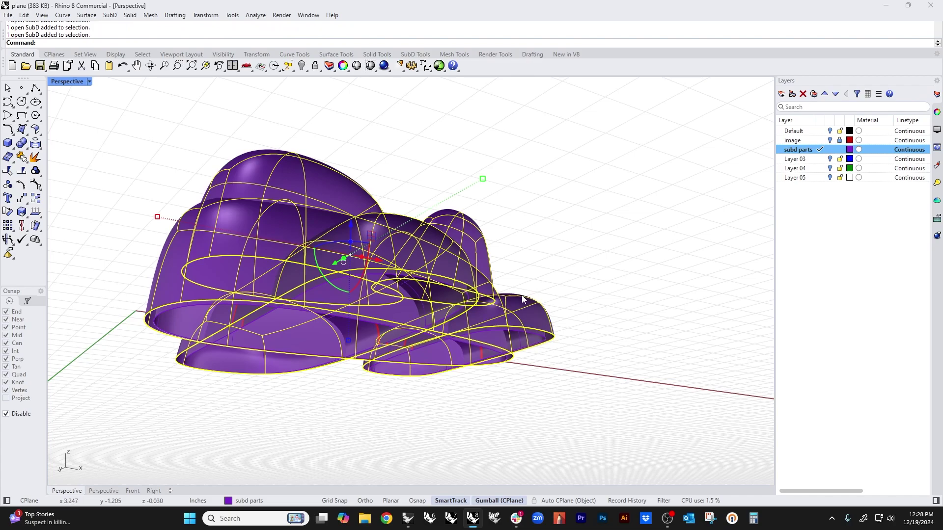
pyautogui.write('h')
pyautogui.press('Return')
# - Move the five inner offset SubDs to the Default layer and turn that layer on
pyautogui.moveTo(523, 299); pyautogui.dragTo(505, 348, button='right')
pyautogui.moveTo(603, 168); pyautogui.dragTo(237, 347)
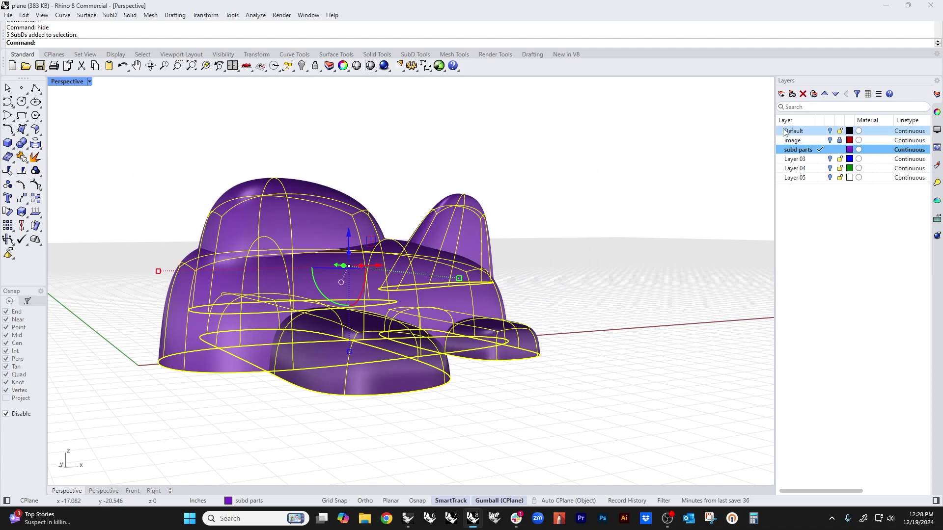
pyautogui.rightClick(807, 133)
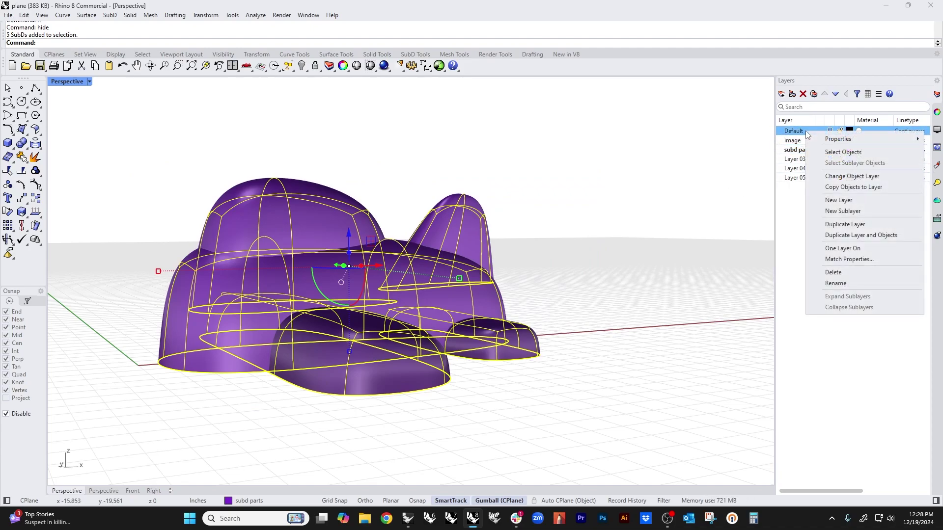
pyautogui.click(846, 177)
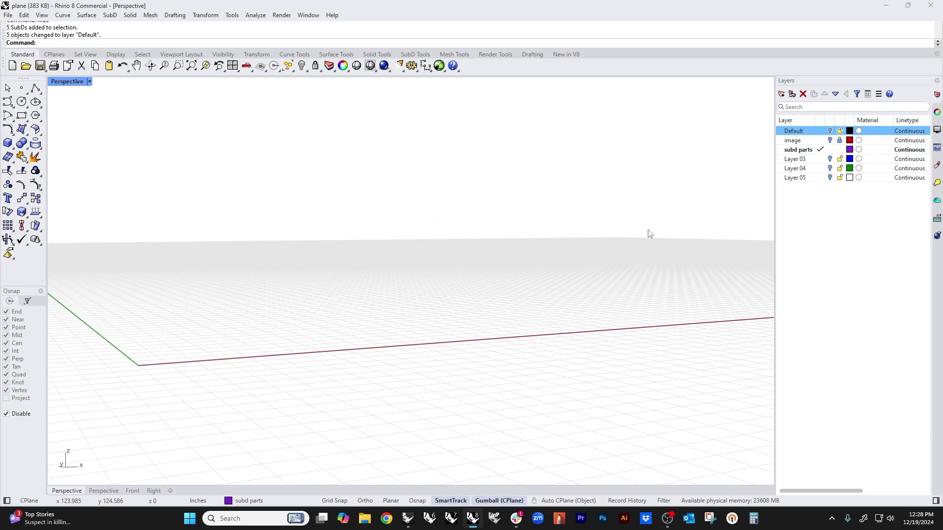
pyautogui.click(830, 131)
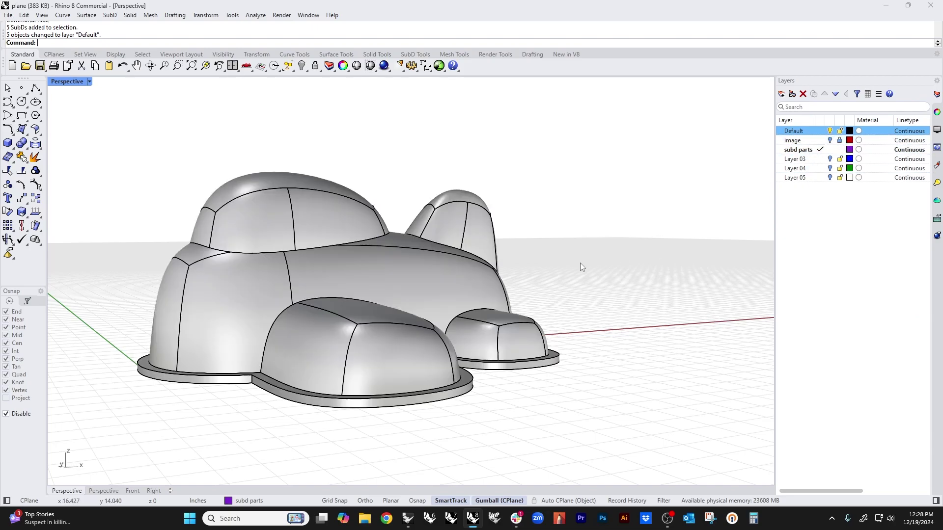
# - Set the Perspective viewport's display mode to Wireframe to see the overlapping plane bodies
pyautogui.moveTo(580, 263)
pyautogui.mouseDown(button='right')
pyautogui.moveTo(576, 238)
pyautogui.moveTo(570, 251)
pyautogui.mouseUp(button='right')
pyautogui.middleClick(514, 261)
pyautogui.click(471, 221)
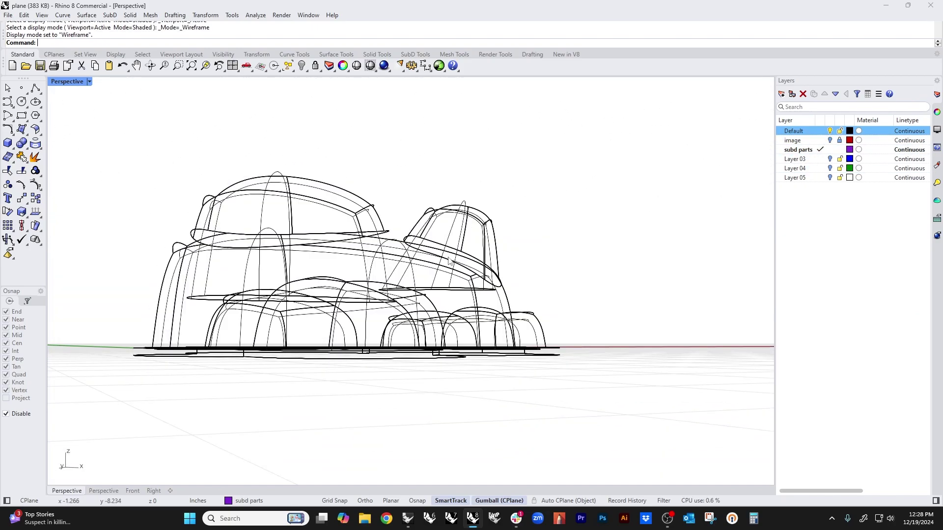
pyautogui.moveTo(450, 261); pyautogui.dragTo(423, 278, button='right')
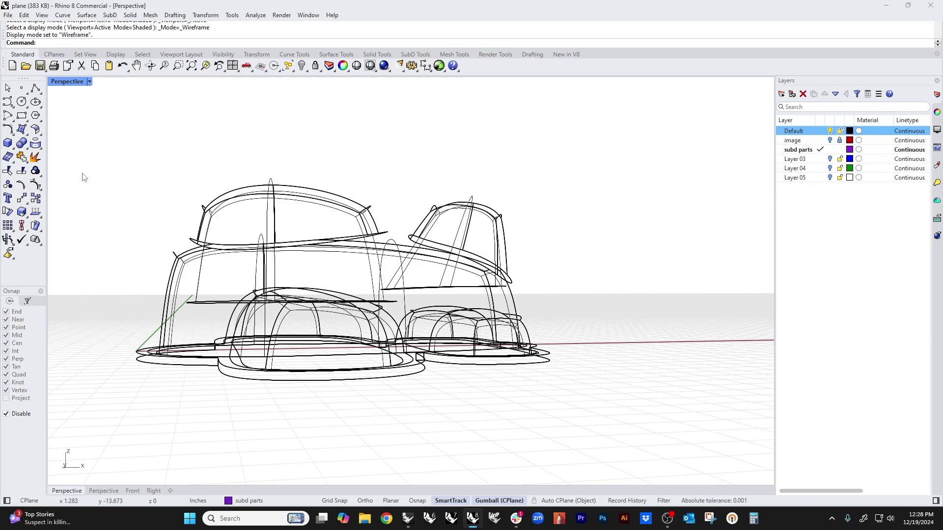
# - Hide the closed polysurface plane body, leaving the inner SubDs and curves
pyautogui.moveTo(84, 177); pyautogui.dragTo(600, 436)
pyautogui.click(563, 419)
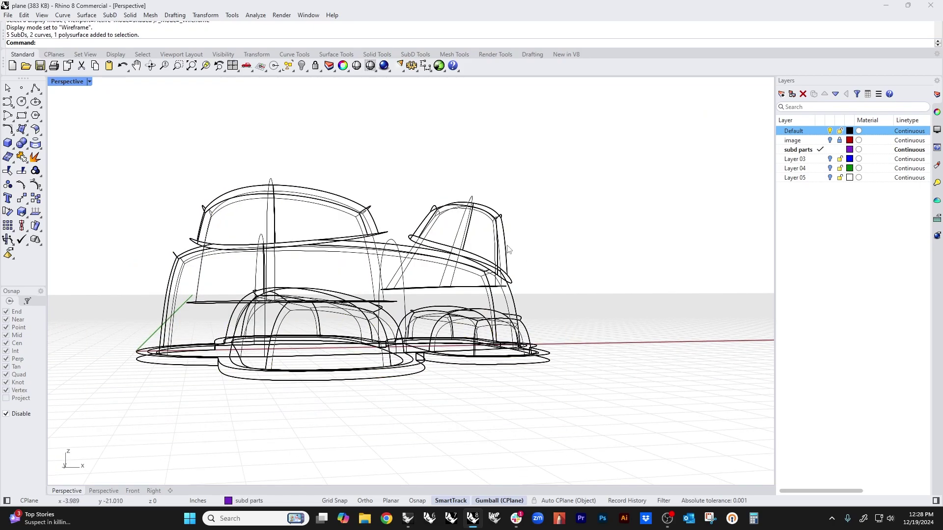
pyautogui.hotkey('ctrl', 'a')
pyautogui.write('h')
pyautogui.press('Return')
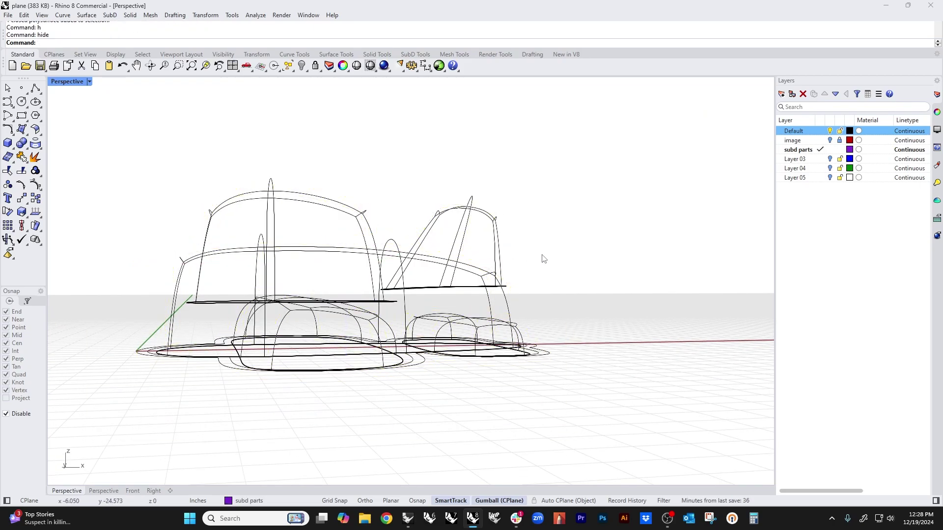
# - Move the bottom edge loops of the inner fuselage, main wing and rear tail wing SubDs slightly below the ground plane, excluding the two outline curves
pyautogui.moveTo(488, 269); pyautogui.dragTo(463, 320, button='right')
pyautogui.write('f')
pyautogui.press('Return')
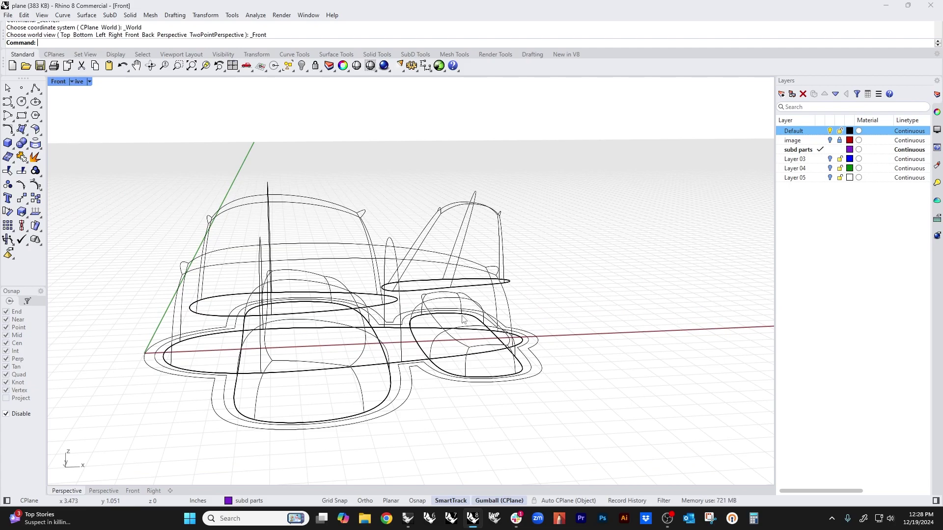
pyautogui.moveTo(130, 338); pyautogui.dragTo(545, 395)
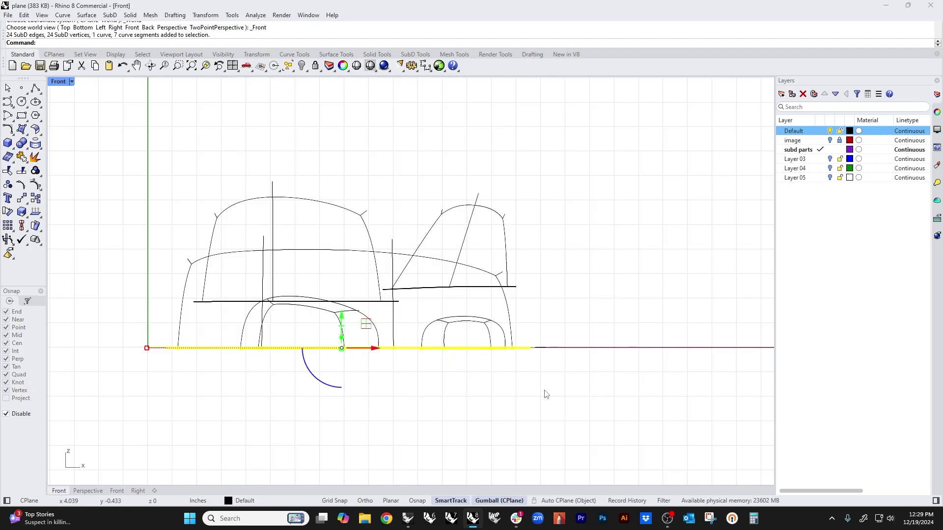
pyautogui.write('p')
pyautogui.press('Return')
pyautogui.scroll(4, 285, 314)
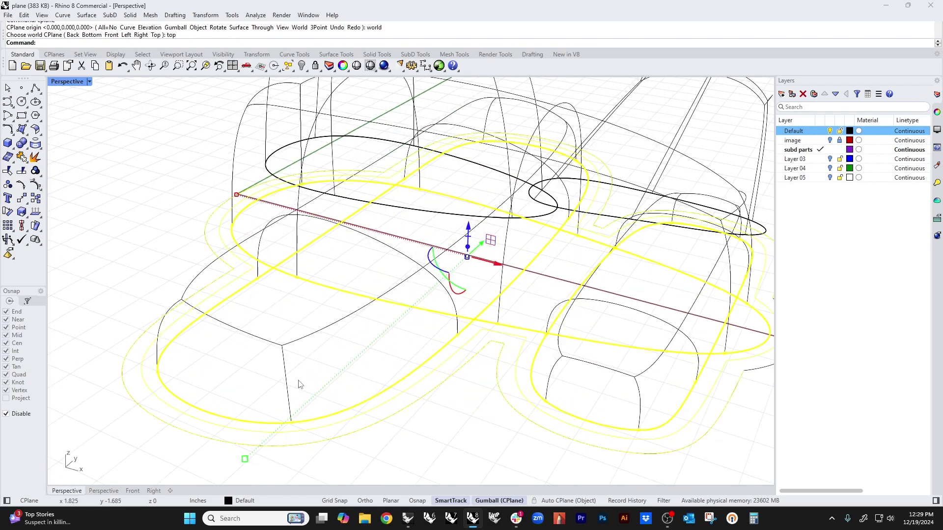
pyautogui.keyDown('ctrl'); pyautogui.click(309, 432); pyautogui.keyUp('ctrl')
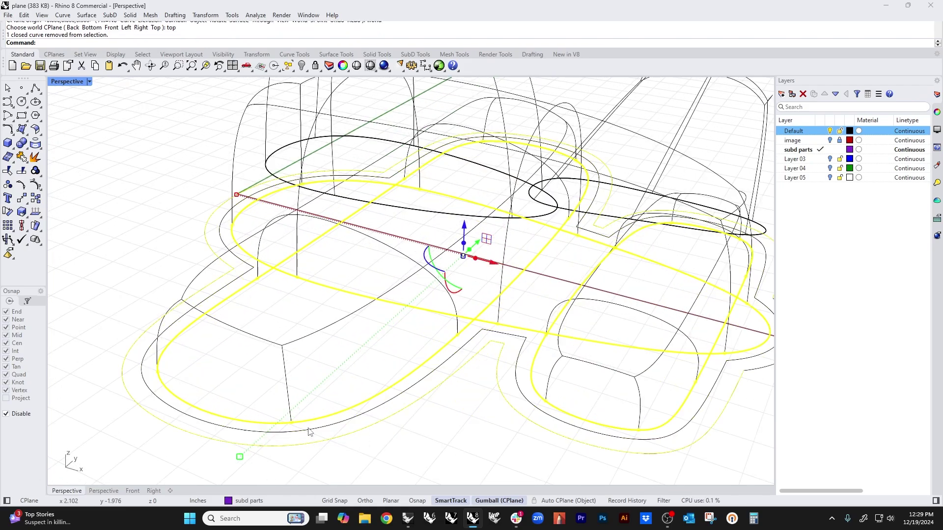
pyautogui.keyDown('ctrl'); pyautogui.click(330, 441); pyautogui.keyUp('ctrl')
pyautogui.scroll(-4, 338, 412)
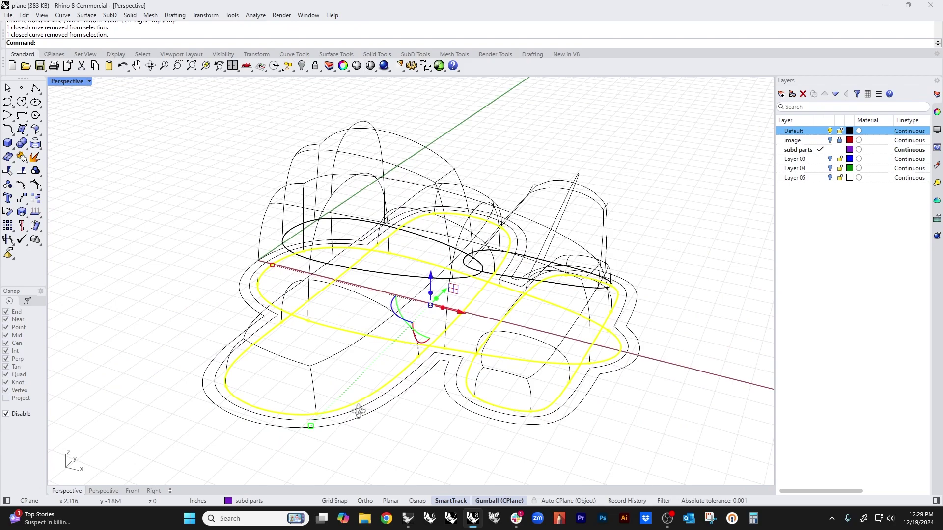
pyautogui.hotkey('ctrl', 'F2')
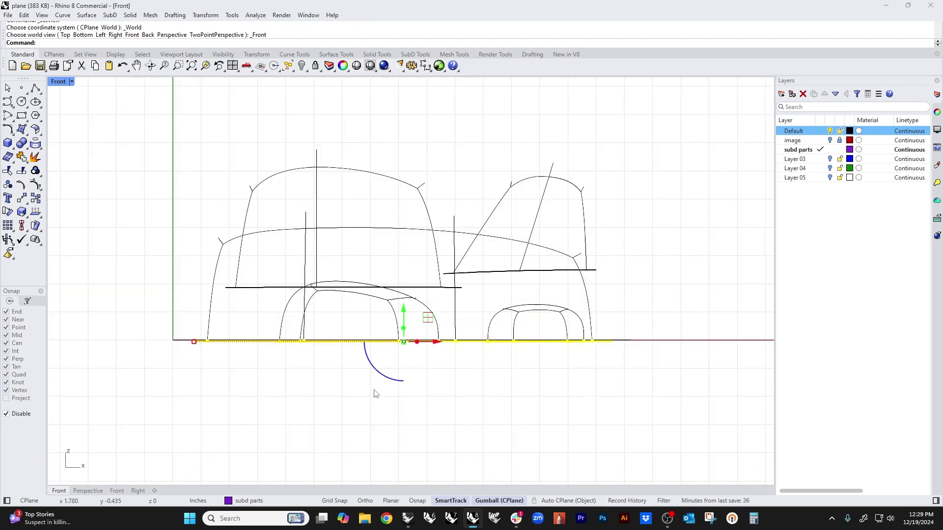
pyautogui.moveTo(404, 312); pyautogui.dragTo(404, 356)
pyautogui.click(423, 437)
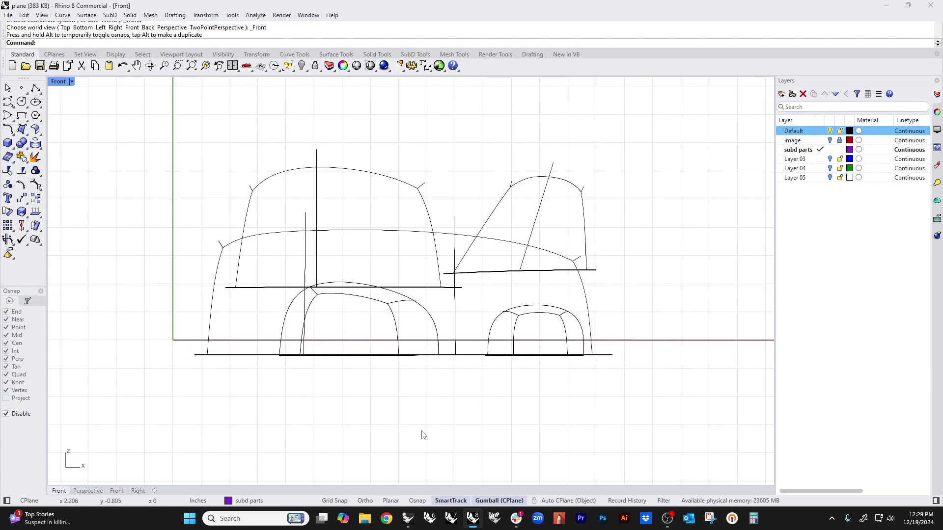
# - Set the Perspective viewport's display mode to Shaded and view the inner plane parts from a low side angle
pyautogui.hotkey('ctrl', 'F4')
pyautogui.middleClick(448, 320)
pyautogui.moveTo(473, 393)
pyautogui.mouseDown(button='right')
pyautogui.moveTo(448, 320)
pyautogui.moveTo(380, 389)
pyautogui.moveTo(296, 382)
pyautogui.mouseUp(button='right')
pyautogui.click(456, 333)
# - Convert the five inner SubDs (main wing, fuselage, canopy, tail fin and rear tail wing) to NURBS with ToNURBS
pyautogui.click(295, 381)
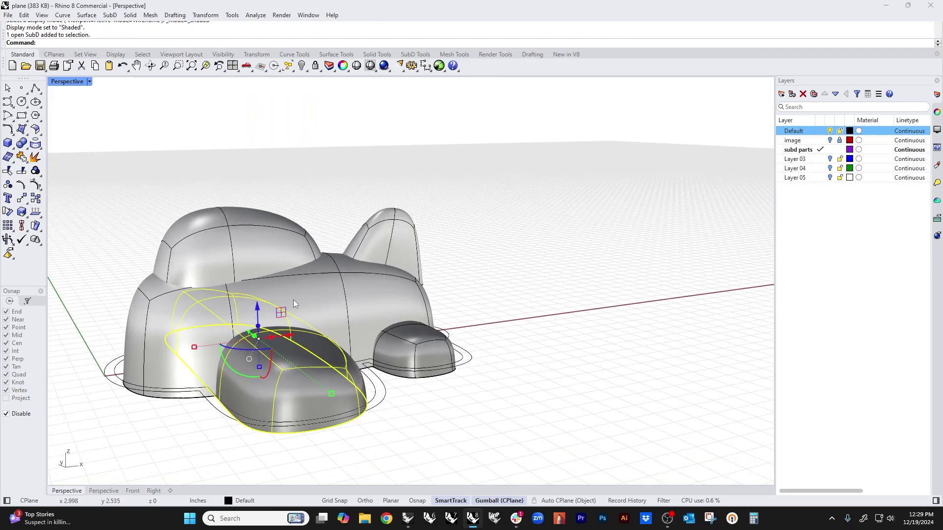
pyautogui.keyDown('shift'); pyautogui.click(293, 299); pyautogui.keyUp('shift')
pyautogui.keyDown('shift'); pyautogui.click(264, 247); pyautogui.keyUp('shift')
pyautogui.keyDown('shift'); pyautogui.click(365, 242); pyautogui.keyUp('shift')
pyautogui.keyDown('shift'); pyautogui.click(432, 356); pyautogui.keyUp('shift')
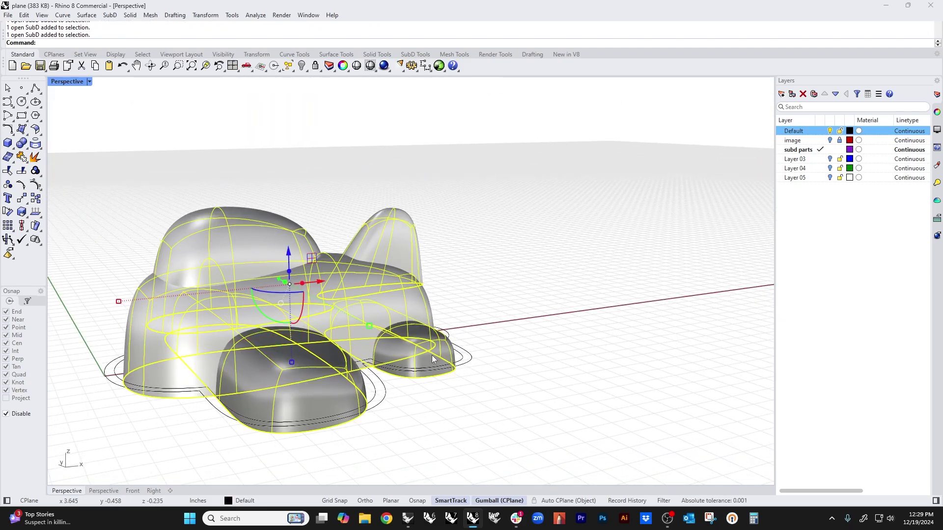
pyautogui.write('ToNUbrs')
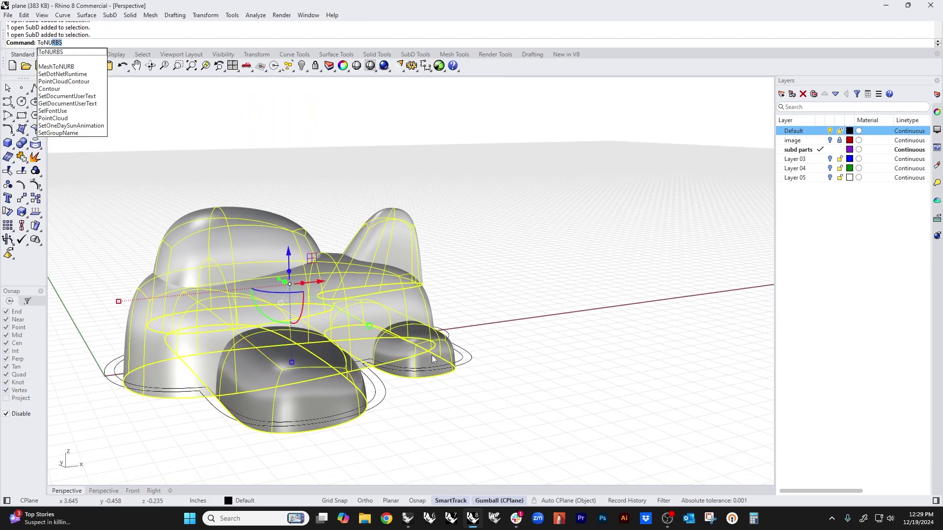
pyautogui.press('BackSpace')
pyautogui.press('BackSpace')
pyautogui.press('BackSpace')
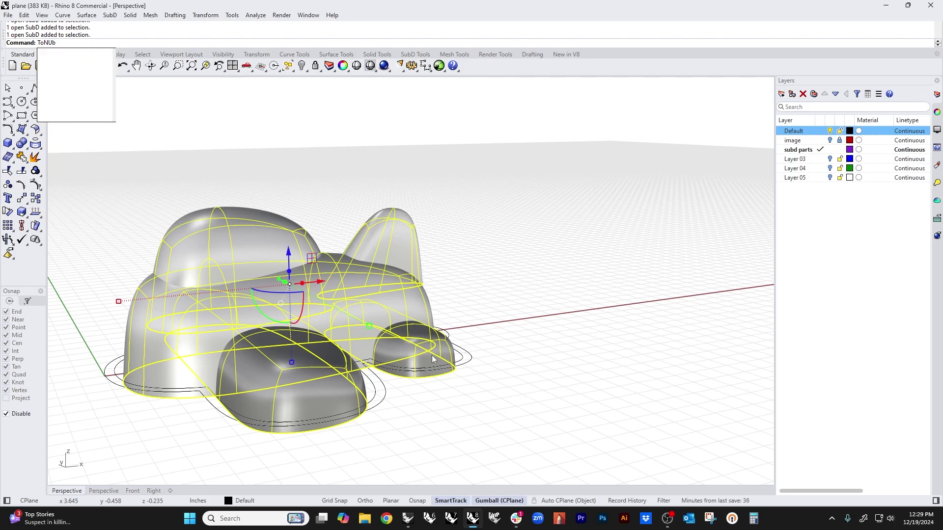
pyautogui.press('BackSpace')
pyautogui.write('rbs')
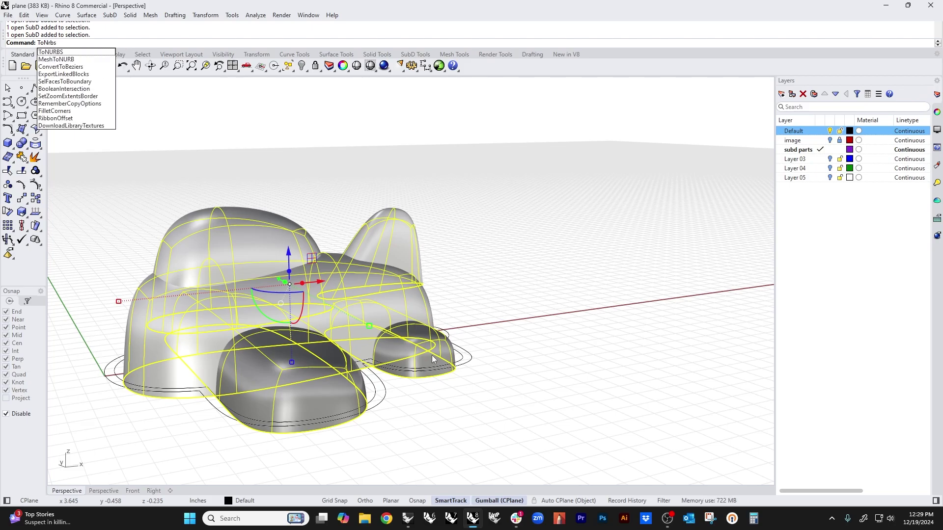
pyautogui.press('BackSpace')
pyautogui.press('BackSpace')
pyautogui.press('BackSpace')
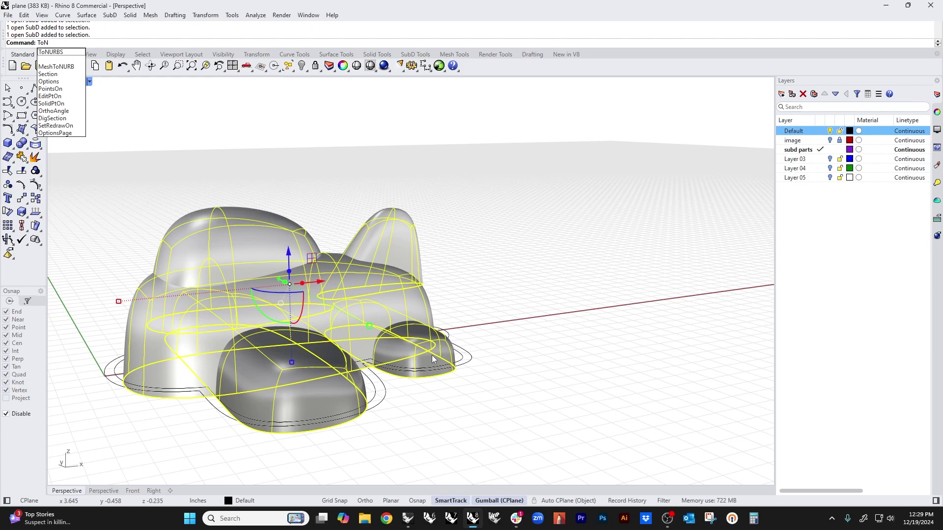
pyautogui.write('urbs')
pyautogui.press('Return')
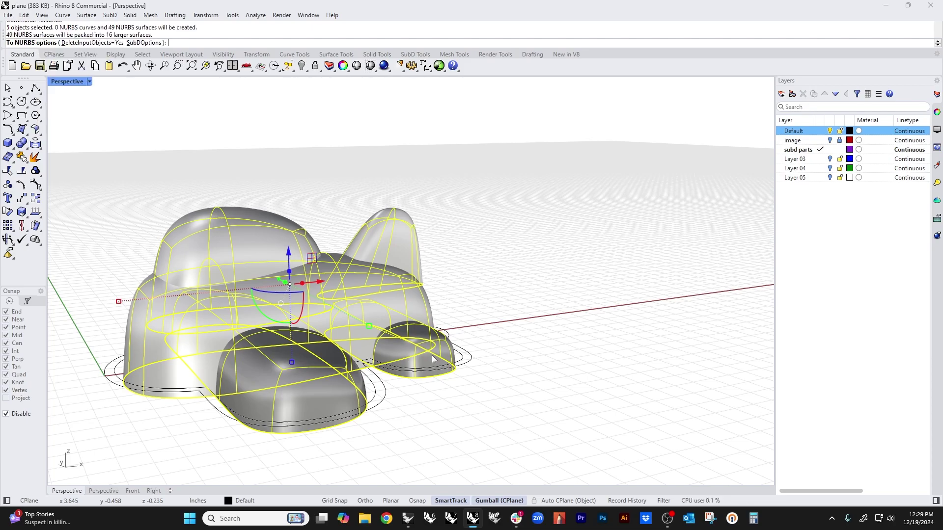
# - Convert the selected SubD plane parts to NURBS polysurfaces, deleting the input objects
pyautogui.press('Return')
pyautogui.moveTo(464, 307); pyautogui.dragTo(418, 344, button='right')
pyautogui.click(396, 345)
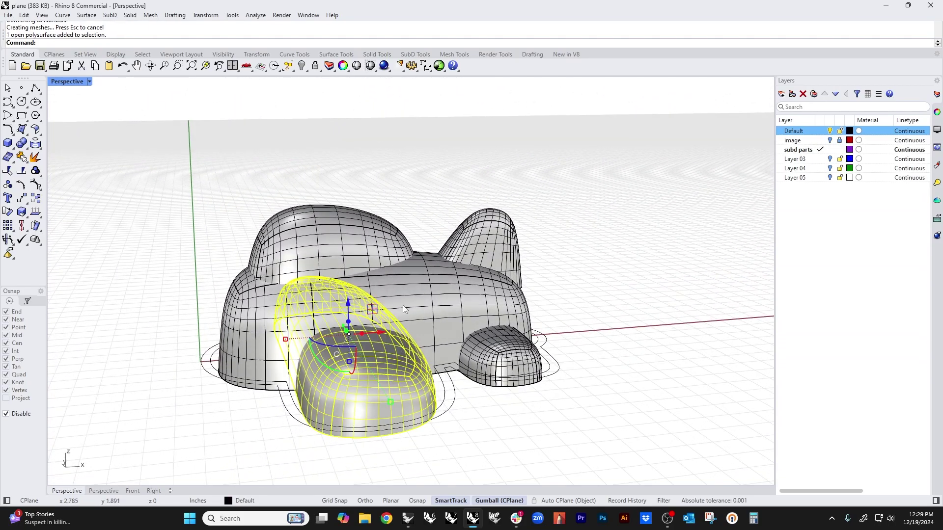
pyautogui.click(548, 423)
# - Cap the planar openings of the canopy, tail fin, fuselage, front wing and rear wing together
pyautogui.click(344, 248)
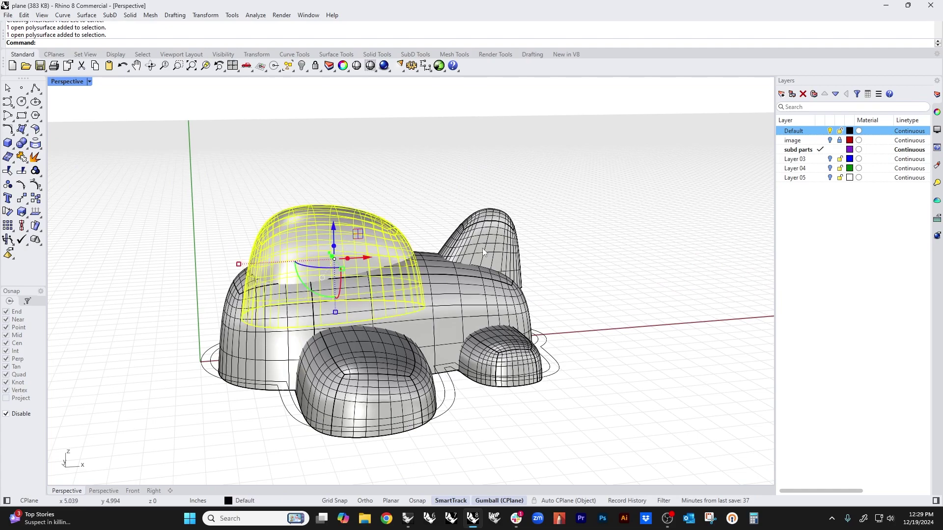
pyautogui.keyDown('shift'); pyautogui.click(482, 249); pyautogui.keyUp('shift')
pyautogui.keyDown('shift'); pyautogui.click(473, 331); pyautogui.keyUp('shift')
pyautogui.keyDown('shift'); pyautogui.click(505, 357); pyautogui.keyUp('shift')
pyautogui.keyDown('shift'); pyautogui.click(377, 401); pyautogui.keyUp('shift')
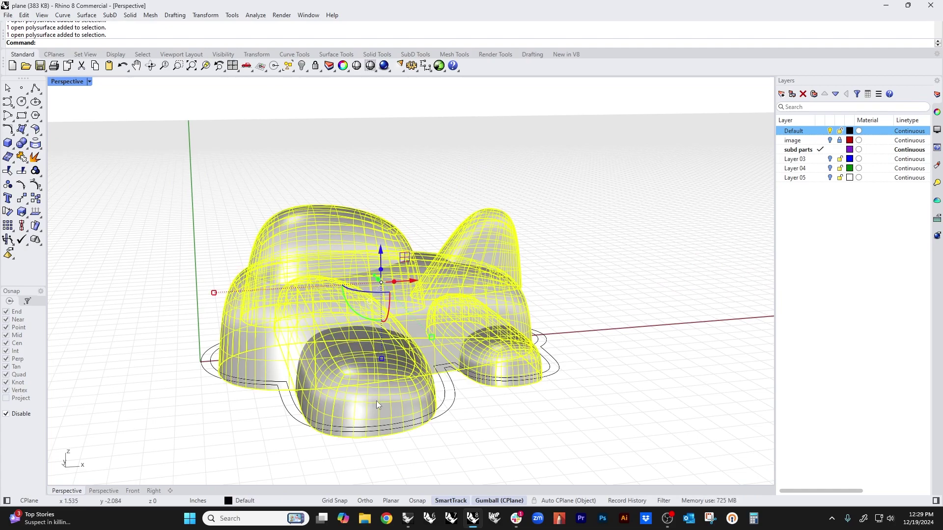
pyautogui.press('Return')
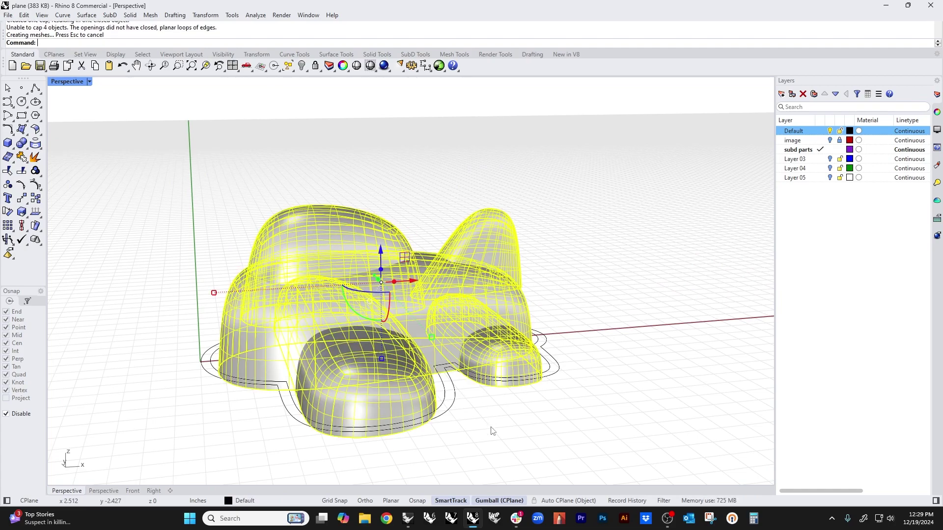
# - Try to Boolean union the tail fin and canopy with the fuselage, and check the three parts
pyautogui.press('F4')
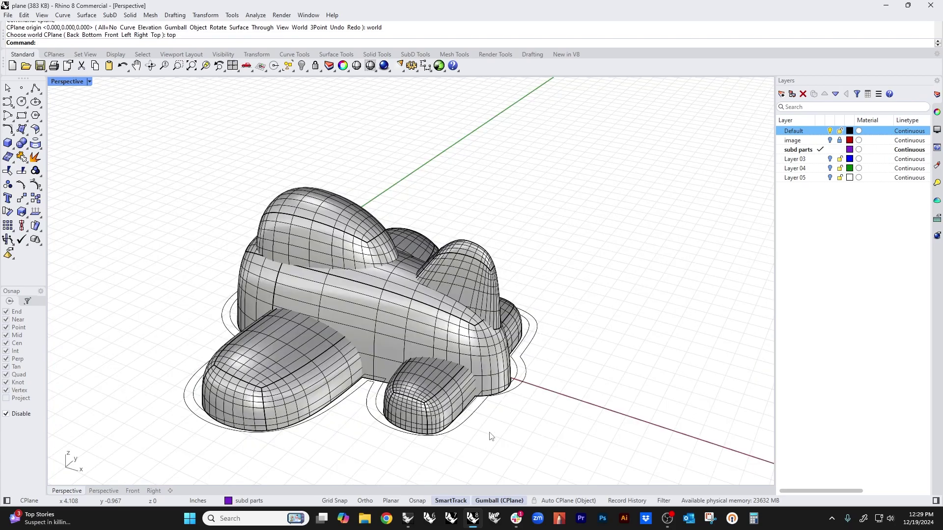
pyautogui.moveTo(486, 434); pyautogui.dragTo(449, 286, button='right')
pyautogui.click(449, 287)
pyautogui.click(481, 240)
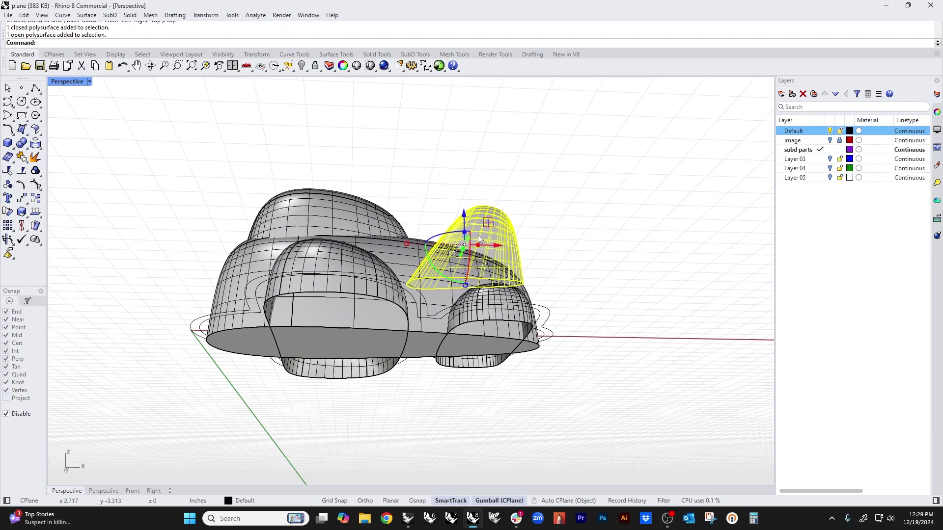
pyautogui.keyDown('shift'); pyautogui.click(356, 219); pyautogui.keyUp('shift')
pyautogui.keyDown('shift'); pyautogui.click(420, 254); pyautogui.keyUp('shift')
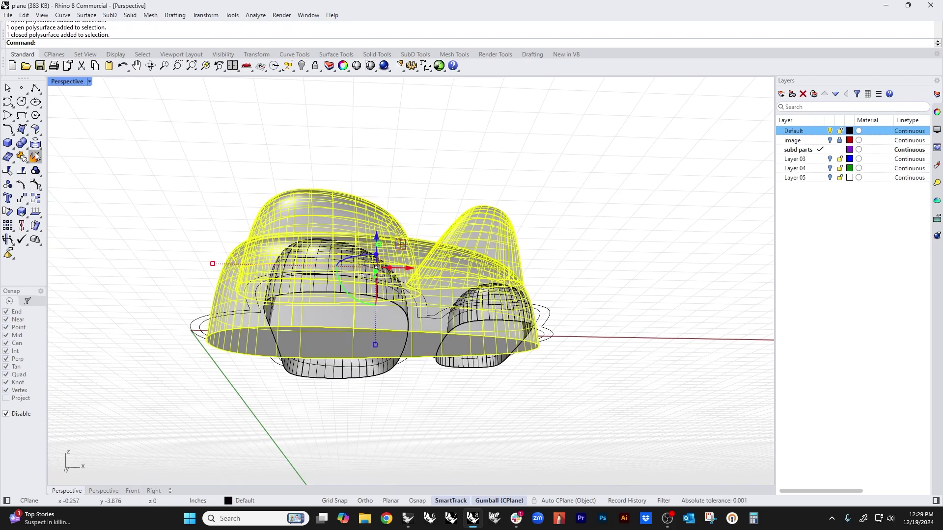
pyautogui.click(22, 143)
pyautogui.click(140, 189)
pyautogui.moveTo(140, 189); pyautogui.dragTo(295, 226, button='right')
pyautogui.click(305, 229)
pyautogui.keyDown('shift'); pyautogui.click(459, 316); pyautogui.keyUp('shift')
pyautogui.keyDown('shift'); pyautogui.click(491, 256); pyautogui.keyUp('shift')
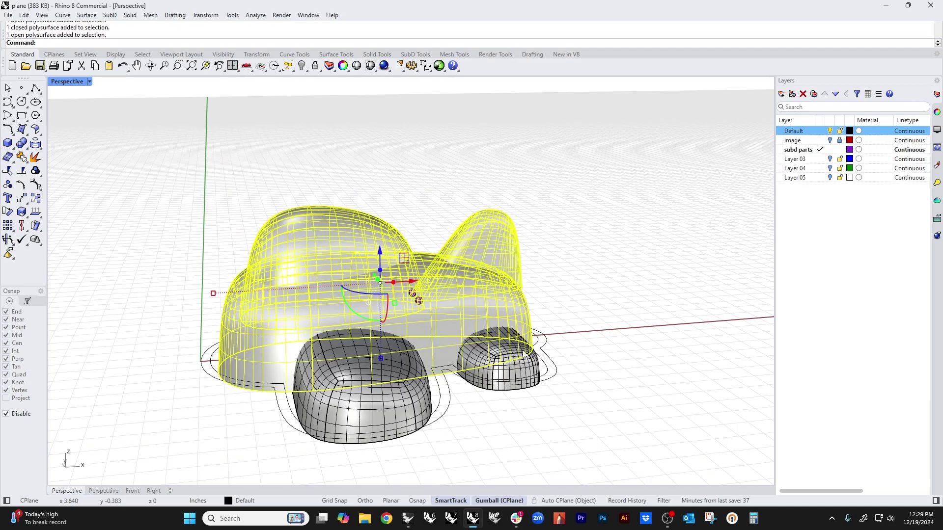
pyautogui.click(583, 423)
pyautogui.moveTo(584, 425); pyautogui.dragTo(301, 412, button='right')
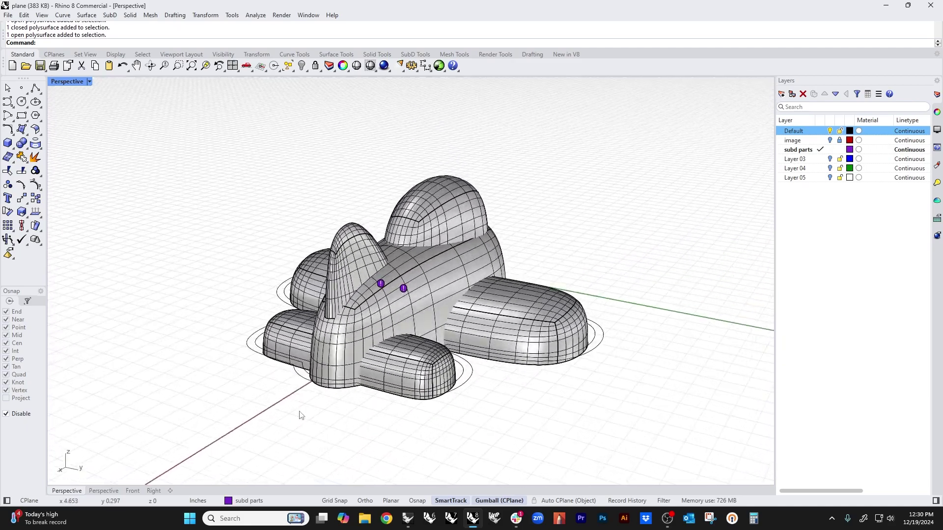
# - Boolean union the canopy with the fuselage only
pyautogui.moveTo(301, 412); pyautogui.dragTo(458, 241)
pyautogui.click(479, 417)
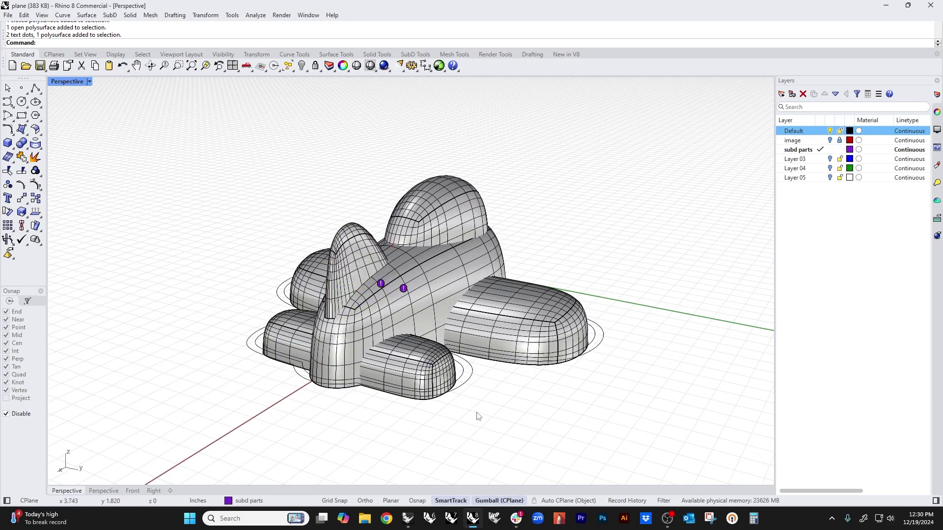
pyautogui.click(451, 230)
pyautogui.keyDown('shift'); pyautogui.click(429, 325); pyautogui.keyUp('shift')
pyautogui.rightClick(429, 325)
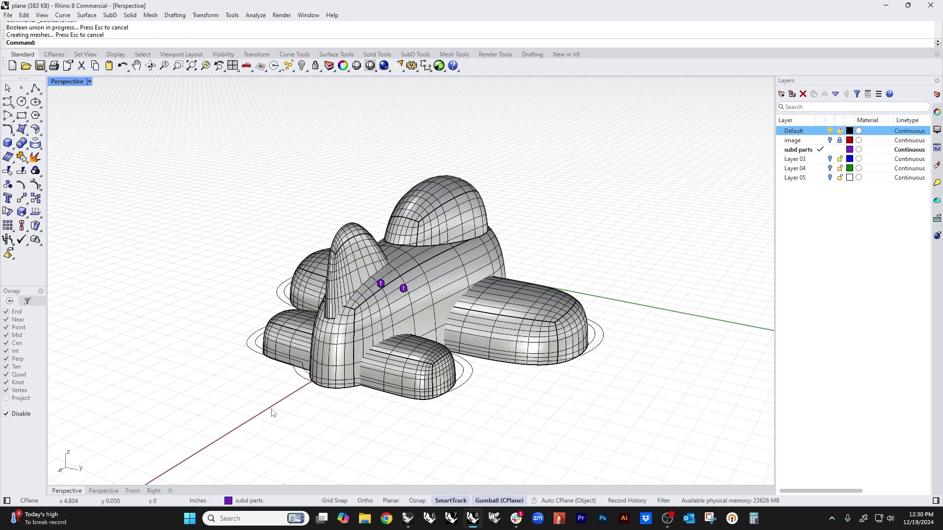
# - Try to extend the tail fin by extruding its bottom edge straight down into the fuselage
pyautogui.scroll(8, 337, 320)
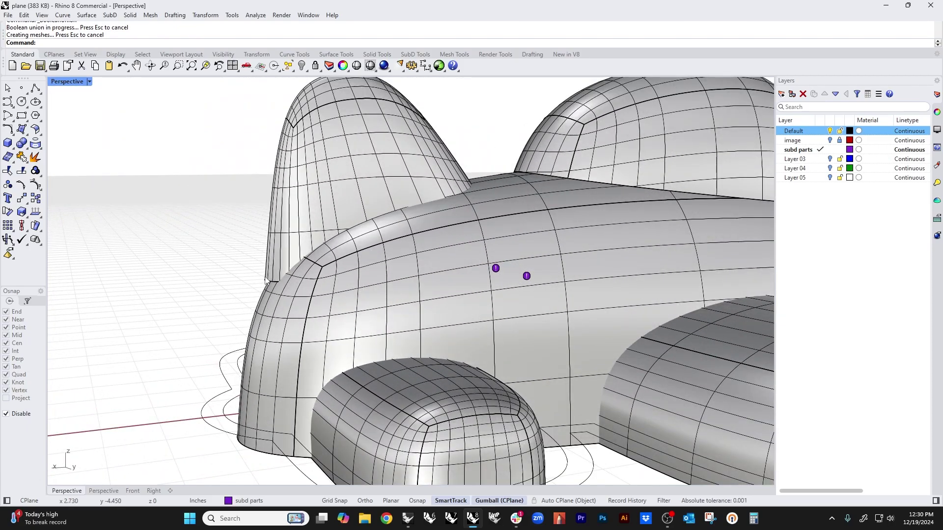
pyautogui.scroll(5, 271, 287)
pyautogui.click(280, 287)
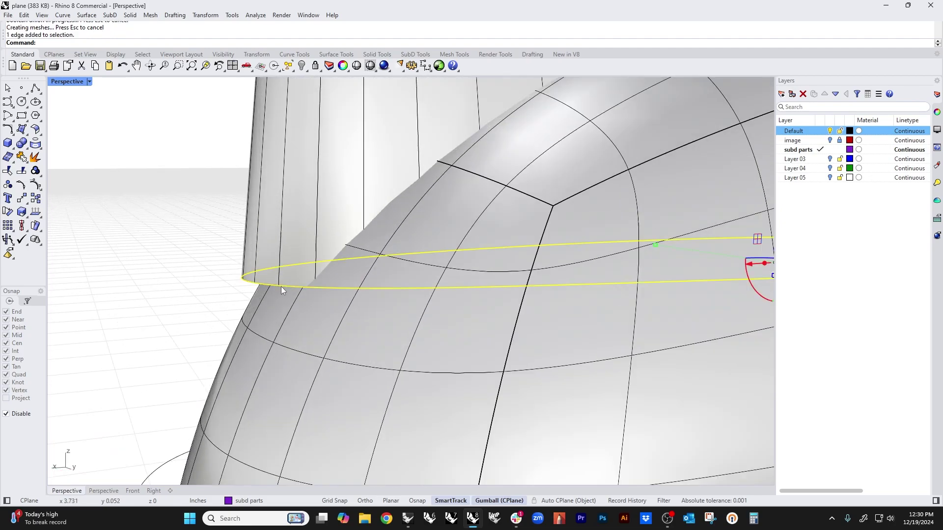
pyautogui.scroll(-5, 281, 287)
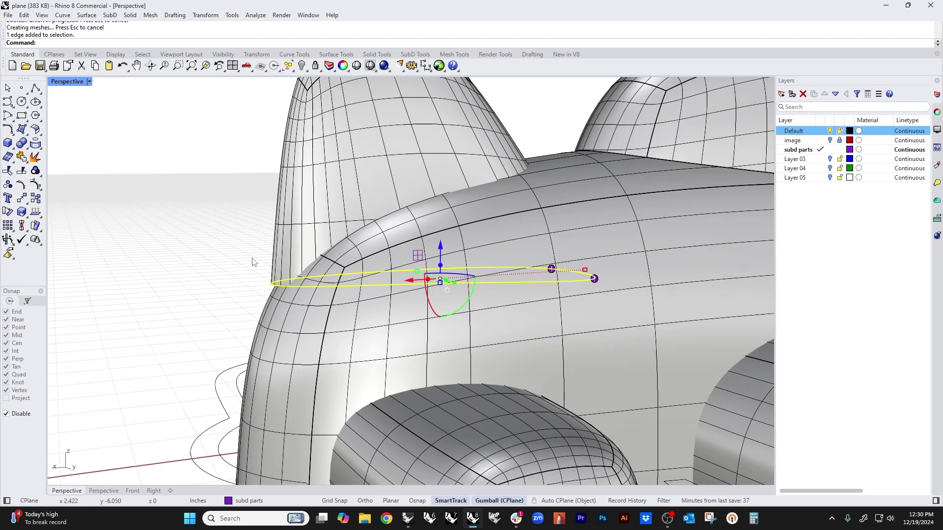
pyautogui.moveTo(441, 246); pyautogui.dragTo(440, 282)
pyautogui.click(265, 294)
pyautogui.scroll(5, 275, 292)
pyautogui.click(274, 293)
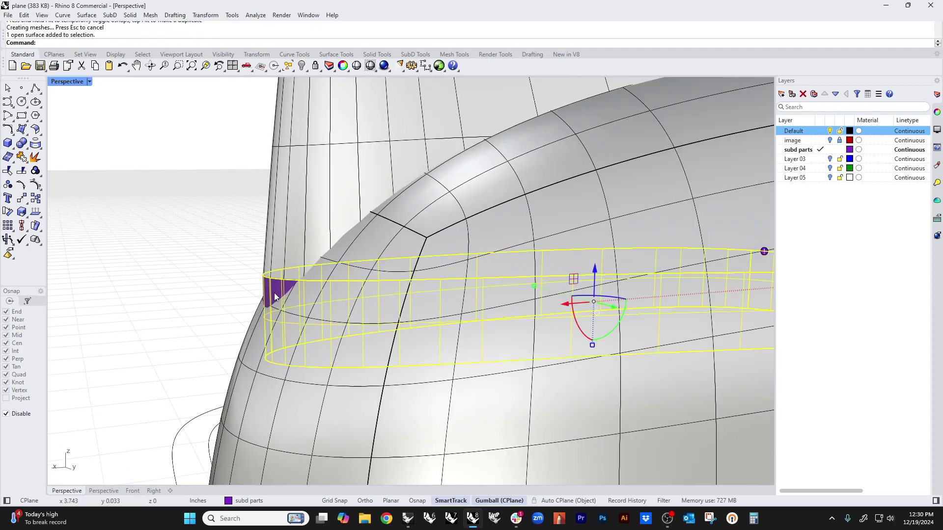
pyautogui.keyDown('shift'); pyautogui.click(285, 248); pyautogui.keyUp('shift')
pyautogui.scroll(-5, 244, 292)
pyautogui.scroll(5, 256, 307)
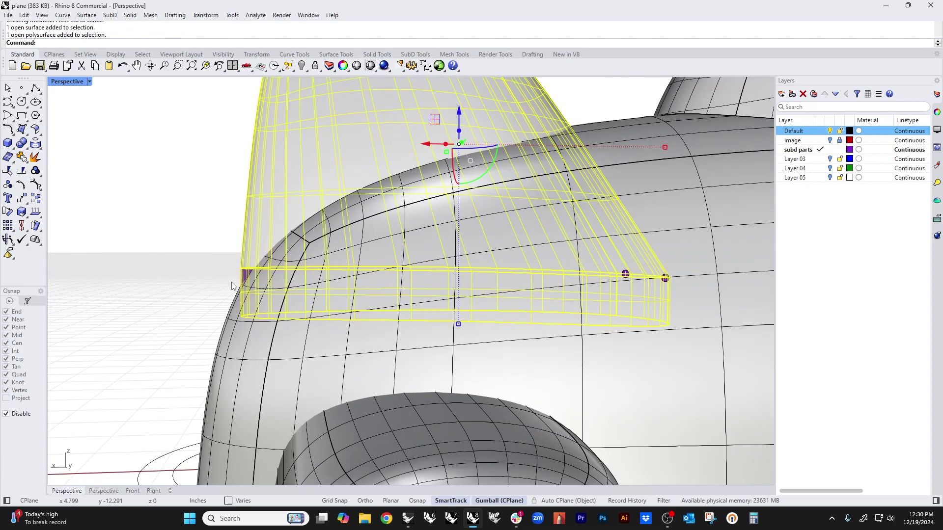
# - Undo the straight downward extrusion of the tail fin's bottom edge
pyautogui.press('Delete')
pyautogui.hotkey('ctrl', 'z')
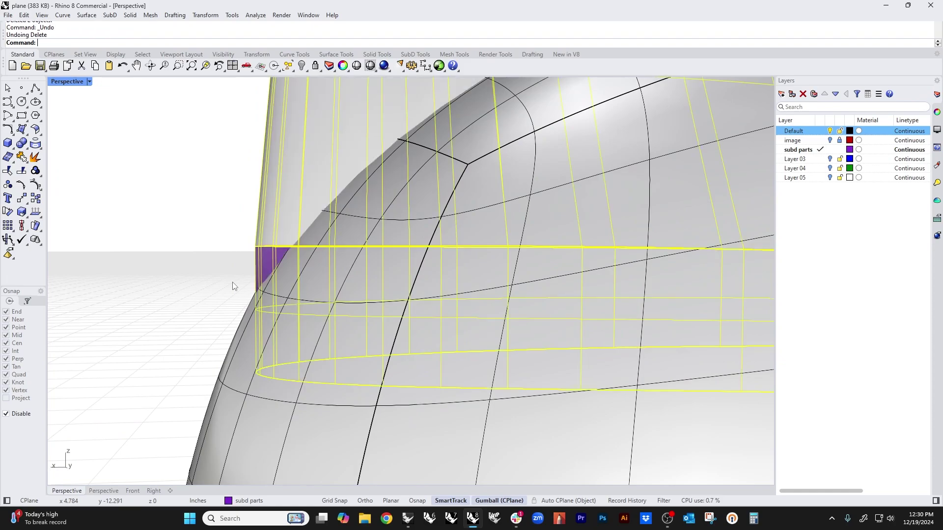
pyautogui.click(217, 267)
pyautogui.hotkey('ctrl', 'z')
# - Select the tail fin's bottom edge as a sub-object
pyautogui.scroll(-3, 270, 254)
pyautogui.scroll(5, 270, 255)
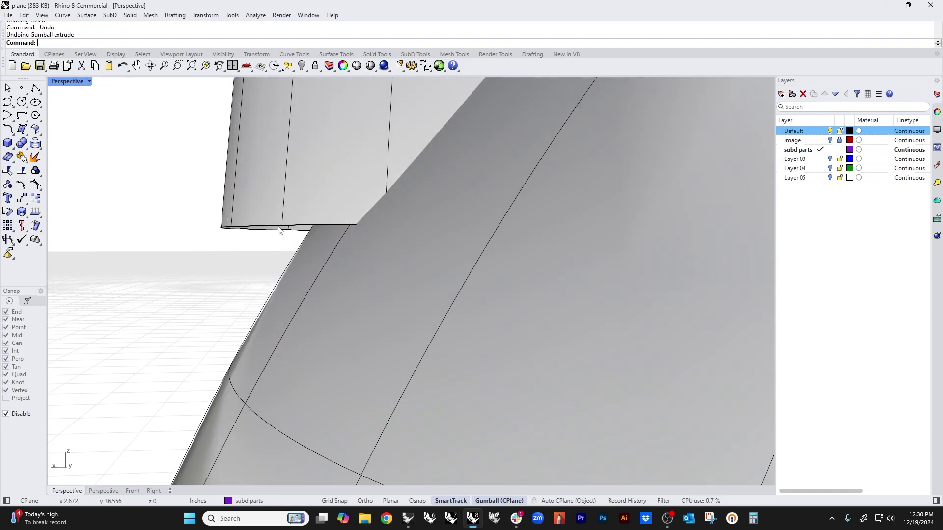
pyautogui.keyDown('ctrl'); pyautogui.keyDown('shift'); pyautogui.click(281, 223); pyautogui.keyUp('shift'); pyautogui.keyUp('ctrl')
pyautogui.scroll(-2, 263, 256)
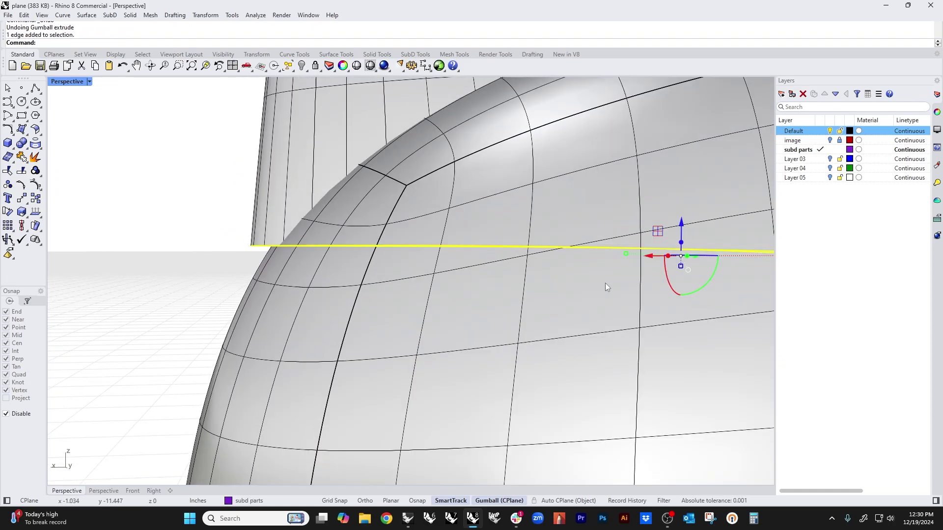
pyautogui.moveTo(606, 287); pyautogui.dragTo(534, 307, button='right')
pyautogui.scroll(-3, 669, 273)
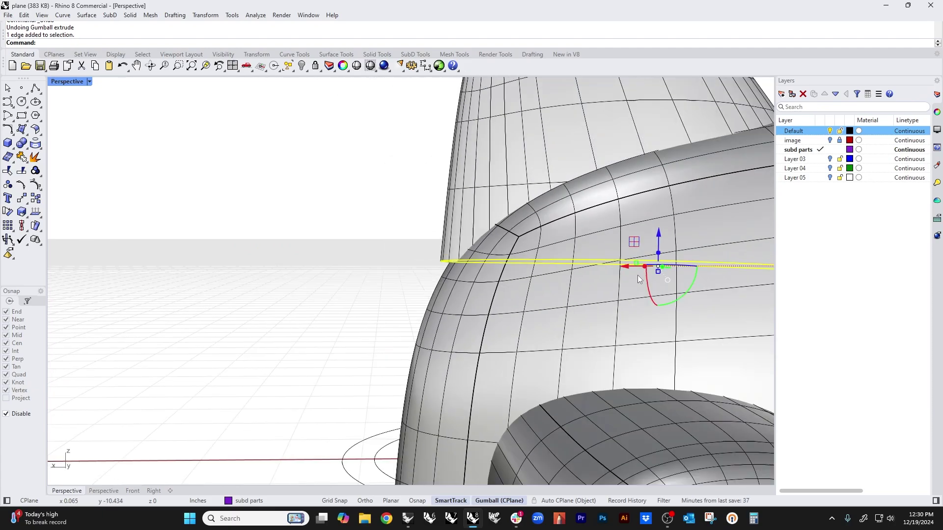
pyautogui.scroll(2, 668, 273)
pyautogui.scroll(5, 666, 271)
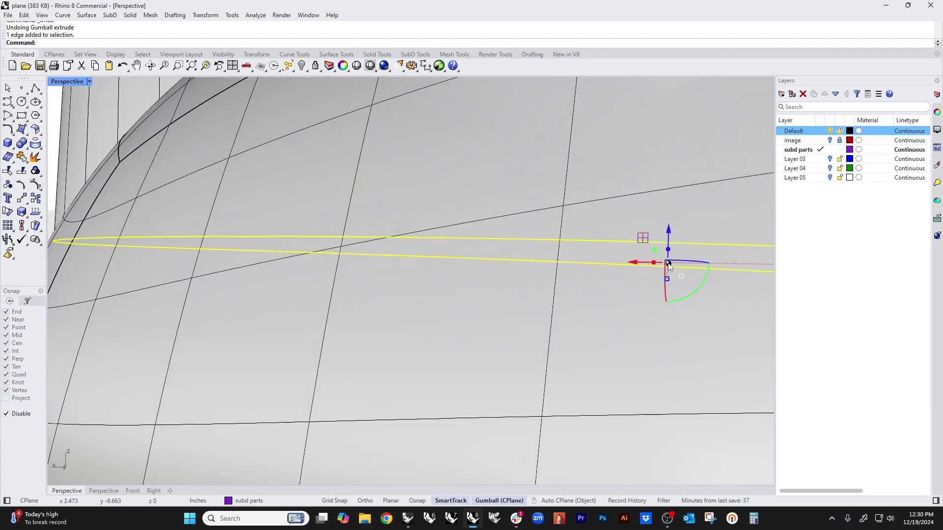
# - Try to relocate the gumball to the quadrant point at the rear end of the tail fin's bottom edge
pyautogui.click(667, 262)
pyautogui.scroll(-5, 556, 279)
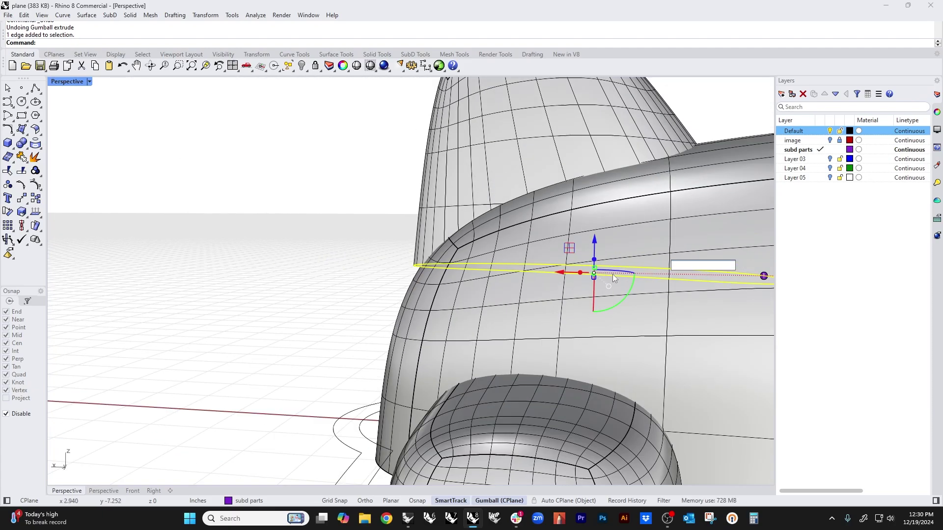
pyautogui.scroll(8, 604, 276)
pyautogui.scroll(-3, 435, 265)
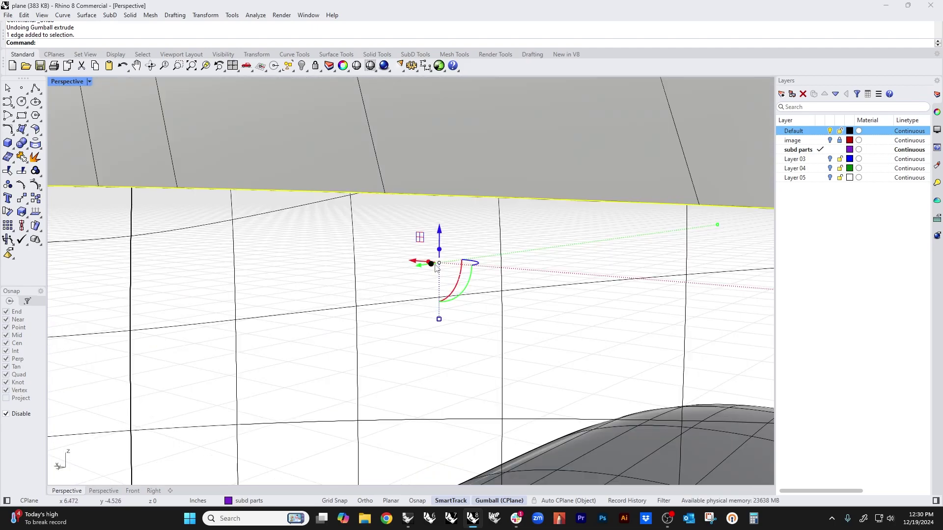
pyautogui.doubleClick(439, 264)
pyautogui.scroll(-8, 438, 262)
pyautogui.moveTo(439, 264); pyautogui.dragTo(423, 307, button='right')
pyautogui.scroll(5, 330, 246)
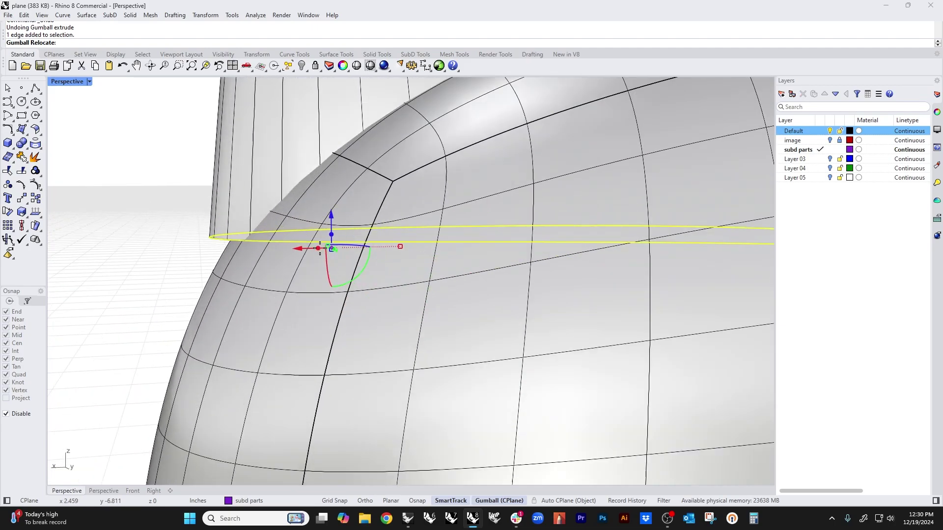
pyautogui.moveTo(236, 250); pyautogui.dragTo(281, 273, button='right')
pyautogui.scroll(4, 347, 289)
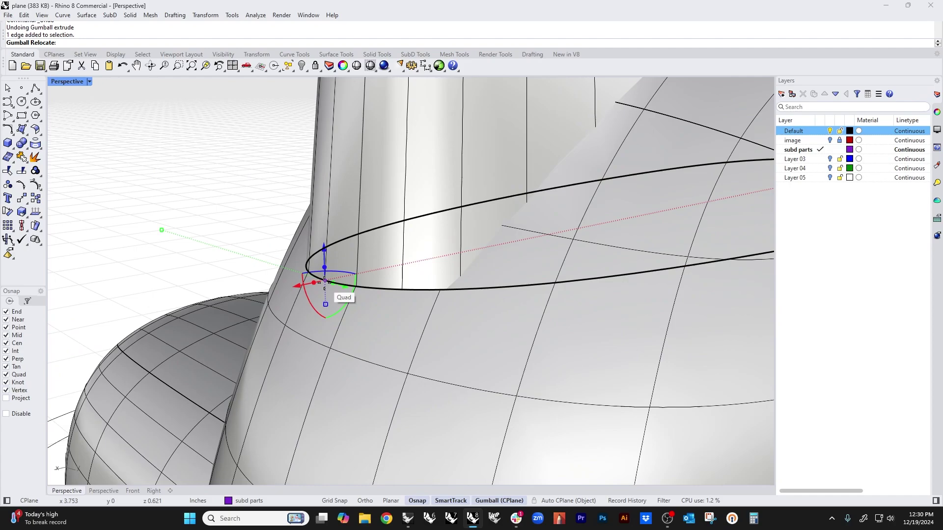
pyautogui.keyDown('alt'); pyautogui.click(324, 280); pyautogui.keyUp('alt')
# - Relocate the gumball to the rear end of the tail fin's bottom edge in the Front view
pyautogui.scroll(3, 387, 339)
pyautogui.hotkey('ctrl', 'F2')
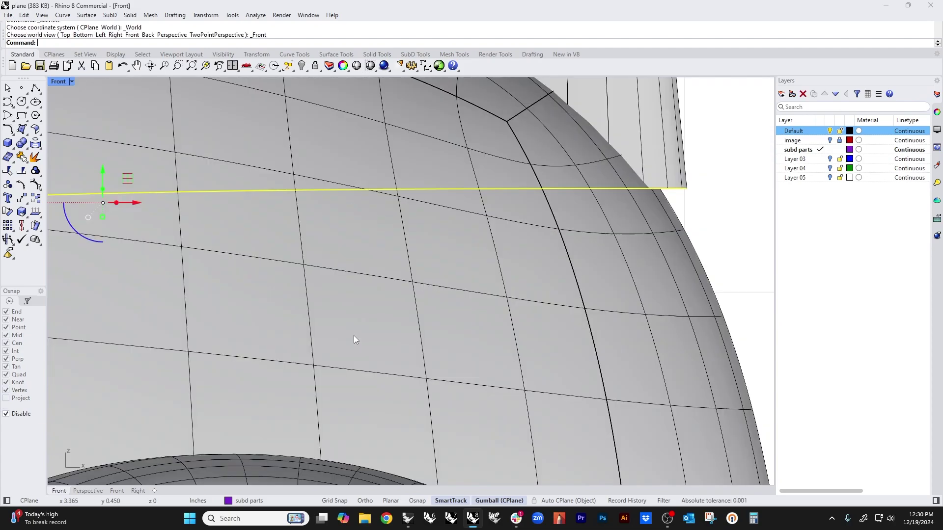
pyautogui.hotkey('ctrl', 'F3')
pyautogui.scroll(-3, 384, 326)
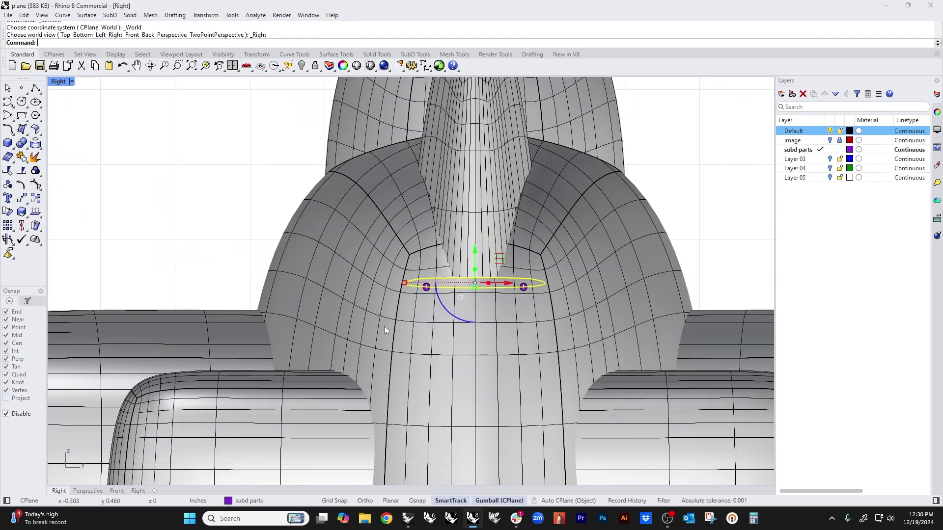
pyautogui.hotkey('ctrl', 'F2')
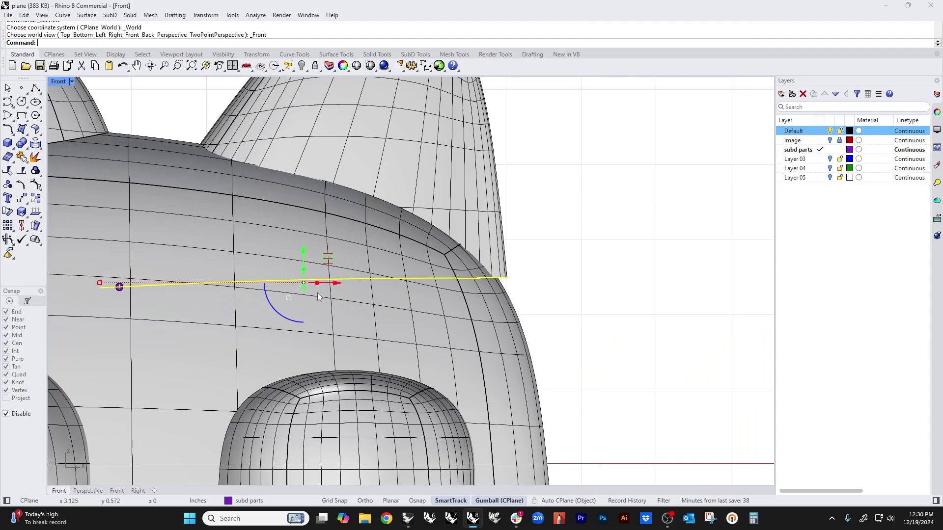
pyautogui.scroll(5, 308, 288)
pyautogui.keyDown('ctrl'); pyautogui.moveTo(295, 274); pyautogui.dragTo(523, 256); pyautogui.keyUp('ctrl')
pyautogui.scroll(-5, 296, 275)
pyautogui.scroll(10, 490, 280)
pyautogui.moveTo(582, 286); pyautogui.dragTo(425, 352, button='right')
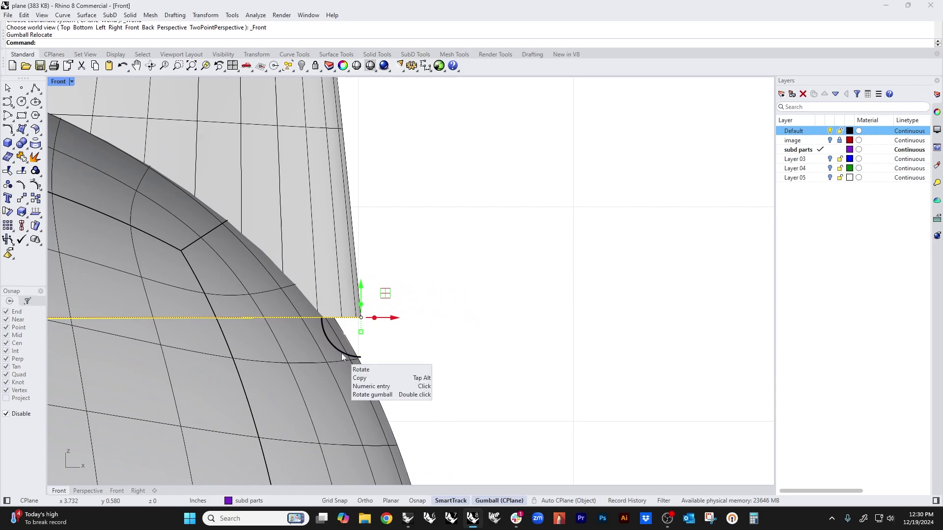
# - Rotate the gumball to match the slope of the tail fin's rear side and extrude the bottom edge down along it
pyautogui.keyDown('ctrl'); pyautogui.moveTo(342, 353); pyautogui.dragTo(344, 128); pyautogui.keyUp('ctrl')
pyautogui.scroll(-3, 391, 307)
pyautogui.scroll(-2, 399, 319)
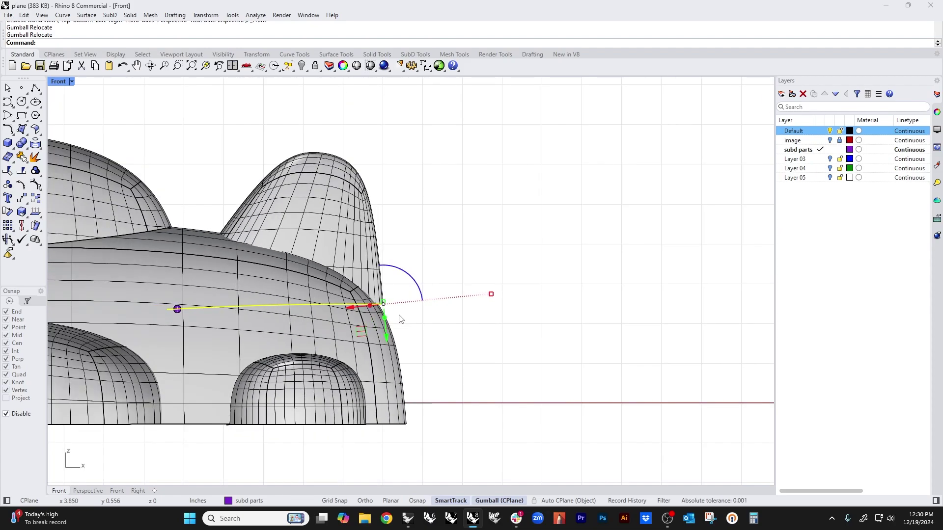
pyautogui.click(385, 319)
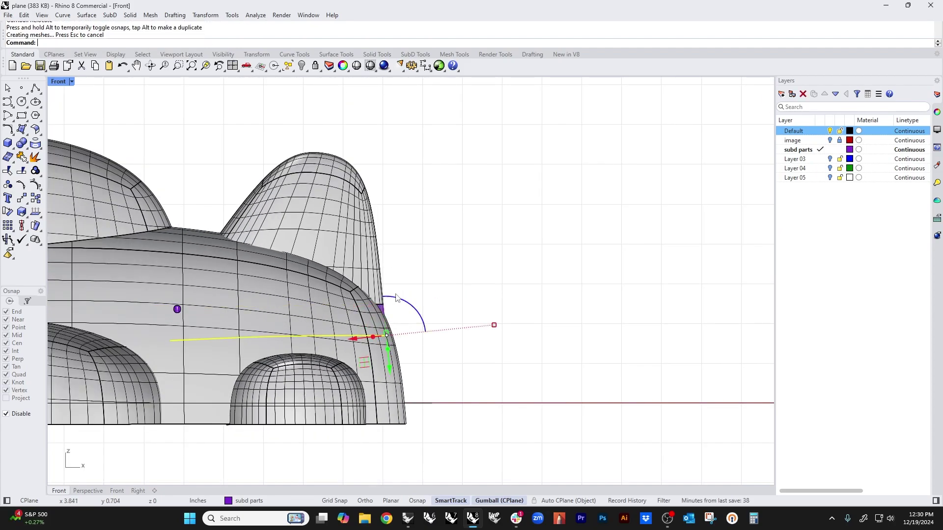
pyautogui.scroll(3, 403, 313)
pyautogui.press('Escape')
# - Isolate the tail fin together with its newly extruded base strip
pyautogui.click(359, 315)
pyautogui.keyDown('shift'); pyautogui.click(359, 312); pyautogui.keyUp('shift')
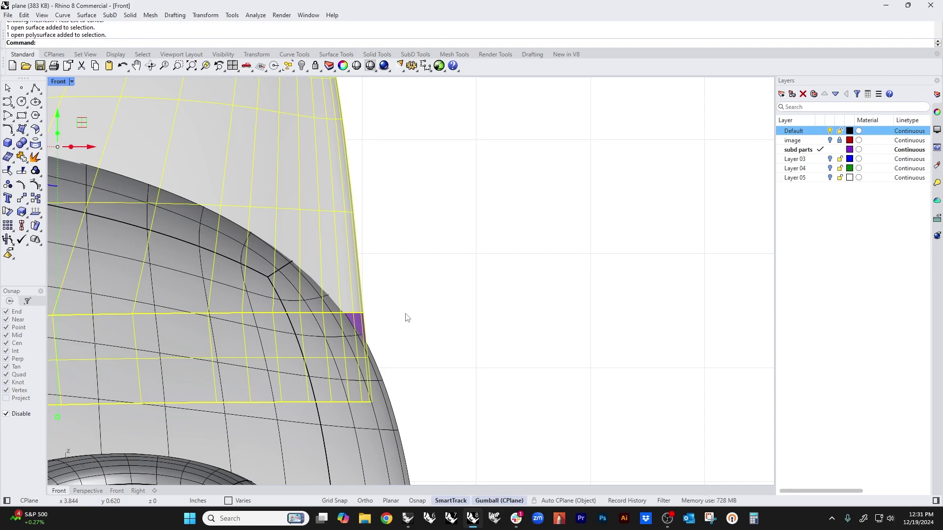
pyautogui.write('solate')
pyautogui.press('Return')
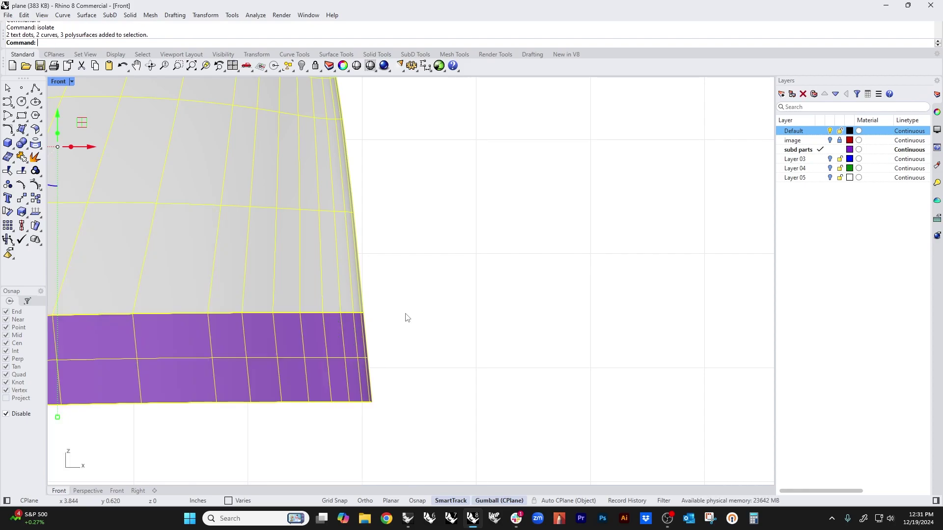
# - Join the extruded base strip to the tail fin in the Perspective view
pyautogui.write('P')
pyautogui.press('Return')
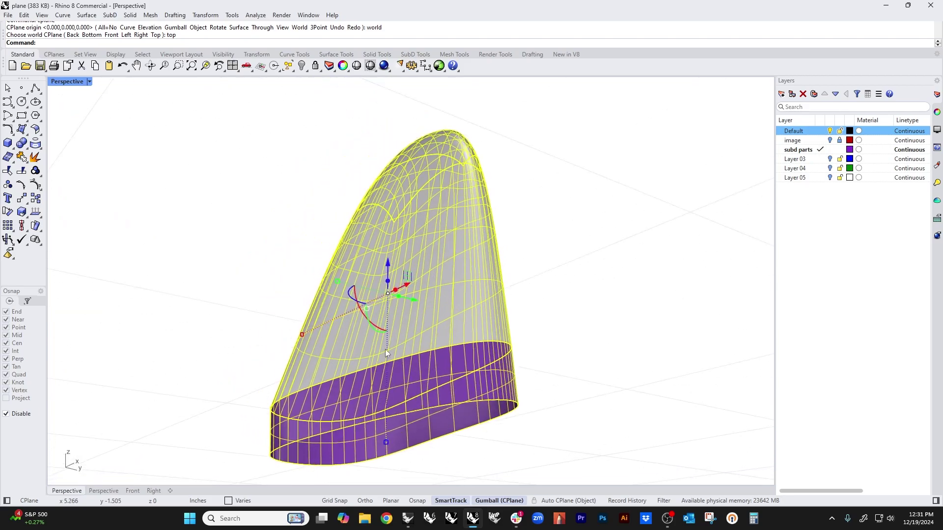
pyautogui.keyDown('shift'); pyautogui.moveTo(402, 403); pyautogui.dragTo(466, 375, button='right'); pyautogui.keyUp('shift')
pyautogui.click(414, 435)
pyautogui.moveTo(281, 414); pyautogui.dragTo(301, 381, button='right')
pyautogui.click(310, 398)
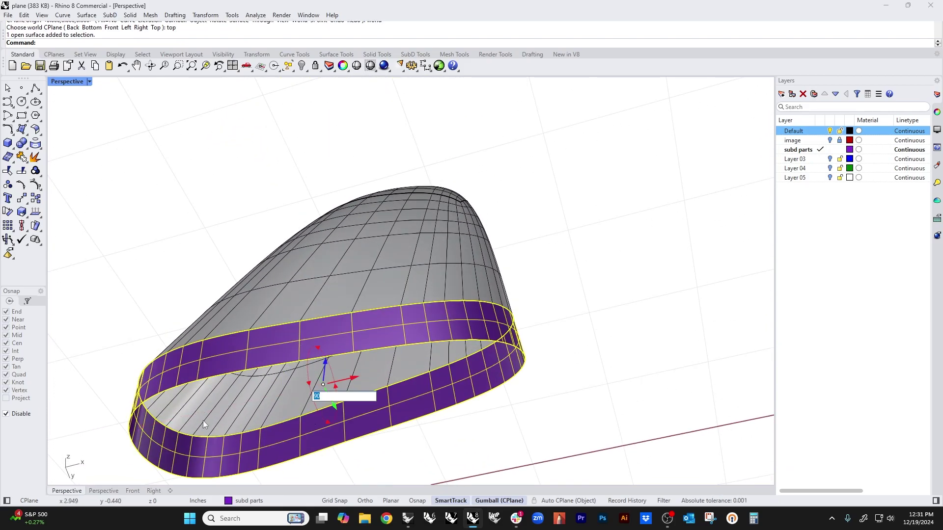
pyautogui.keyDown('shift'); pyautogui.click(222, 413); pyautogui.keyUp('shift')
pyautogui.hotkey('ctrl', 'j')
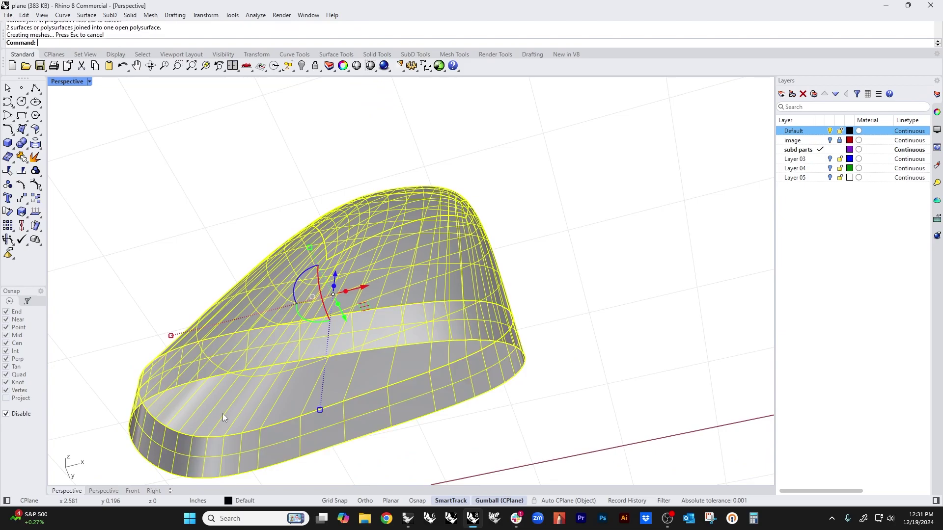
# - Try to cap the open base of the joined tail fin
pyautogui.press('Escape')
pyautogui.click(255, 339)
pyautogui.write('Cap')
pyautogui.press('Return')
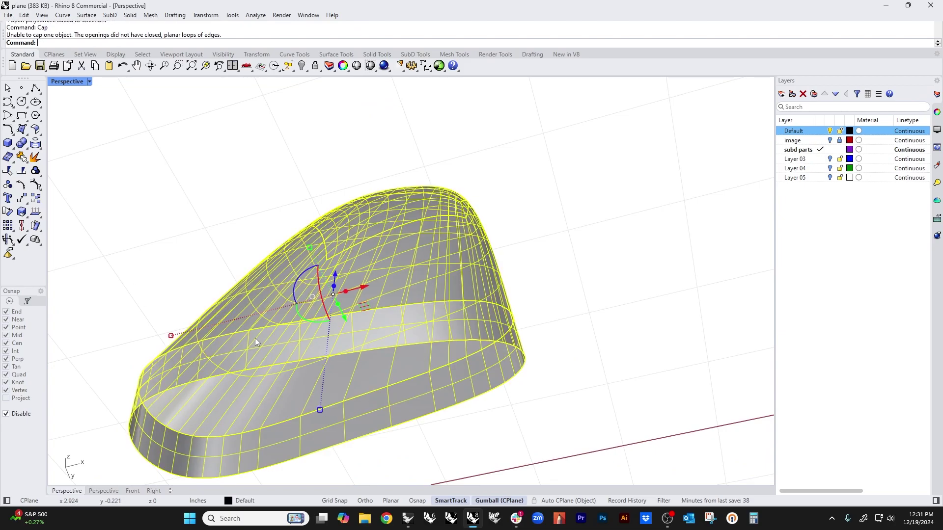
pyautogui.click(234, 240)
pyautogui.scroll(-6, 235, 239)
pyautogui.keyDown('shift'); pyautogui.moveTo(237, 240); pyautogui.dragTo(263, 217, button='right'); pyautogui.keyUp('shift')
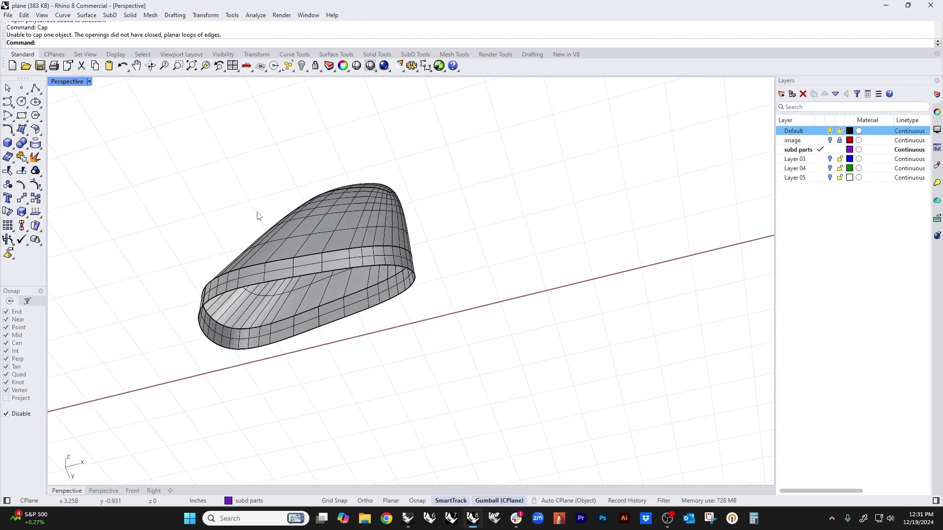
# - Draw a horizontal line across the tail fin's base in the Front view and raise it slightly above the uneven bottom edge
pyautogui.hotkey('ctrl', 'F2')
pyautogui.scroll(2, 290, 249)
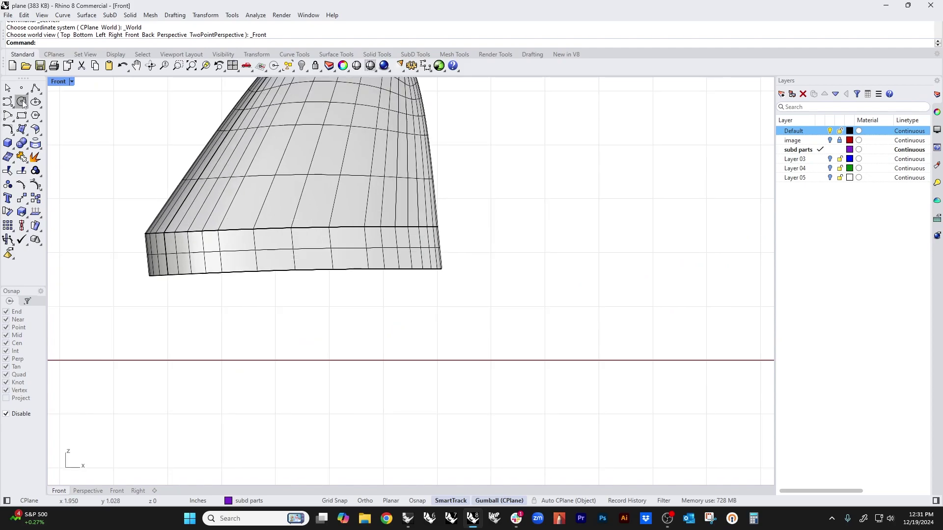
pyautogui.click(35, 89)
pyautogui.click(145, 269)
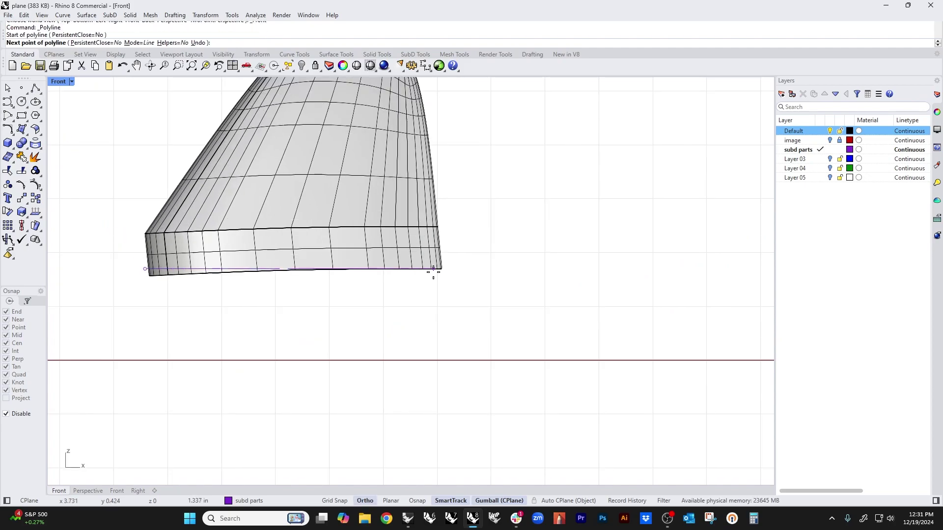
pyautogui.click(478, 269)
pyautogui.press('Return')
pyautogui.click(462, 269)
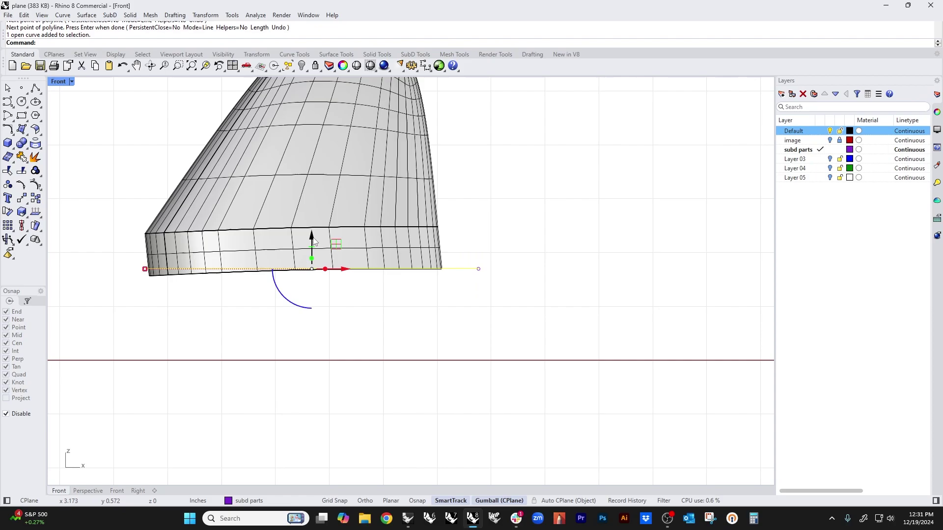
pyautogui.moveTo(313, 240)
pyautogui.mouseDown()
pyautogui.moveTo(313, 224)
pyautogui.moveTo(313, 234)
pyautogui.mouseUp()
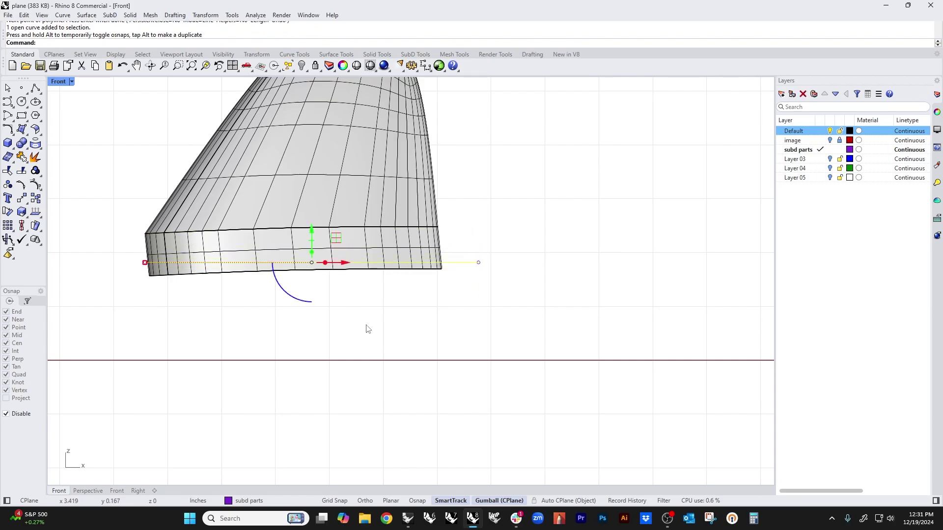
# - Cut the tail fin with the horizontal line using a gumball cut and delete the sliver below it
pyautogui.press('F4')
pyautogui.moveTo(366, 330); pyautogui.dragTo(324, 303, button='right')
pyautogui.scroll(4, 388, 268)
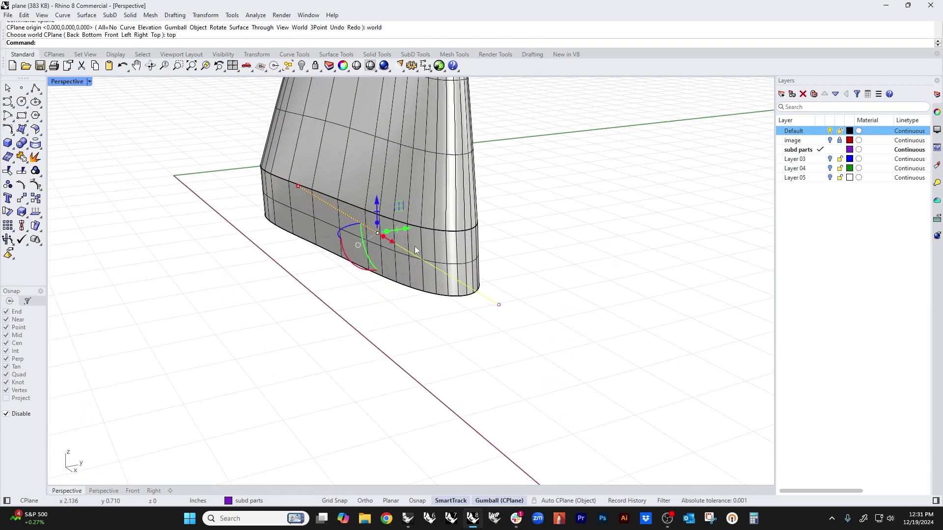
pyautogui.moveTo(396, 231); pyautogui.dragTo(224, 288)
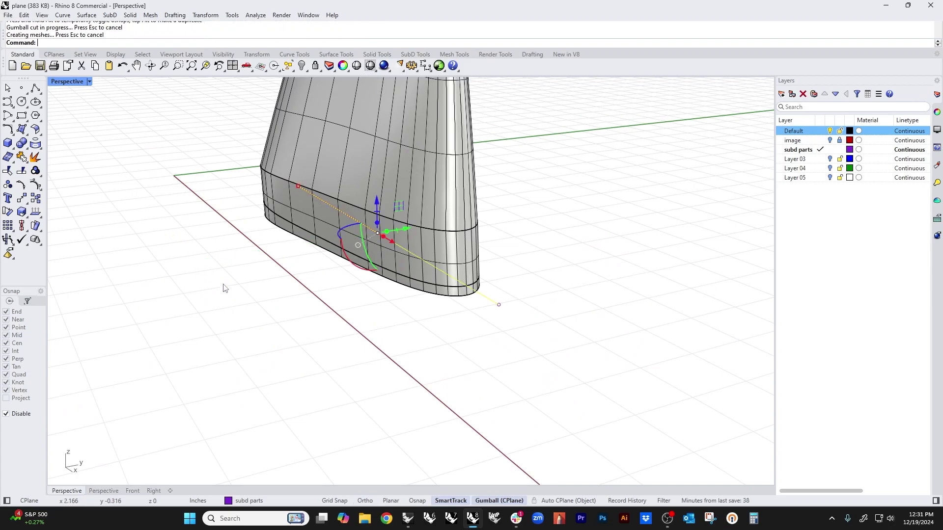
pyautogui.click(448, 298)
pyautogui.press('Delete')
# - Cap the tail fin's planar base to make it a closed solid
pyautogui.moveTo(417, 343); pyautogui.dragTo(488, 343, button='right')
pyautogui.click(414, 332)
pyautogui.press('Return')
pyautogui.click(452, 339)
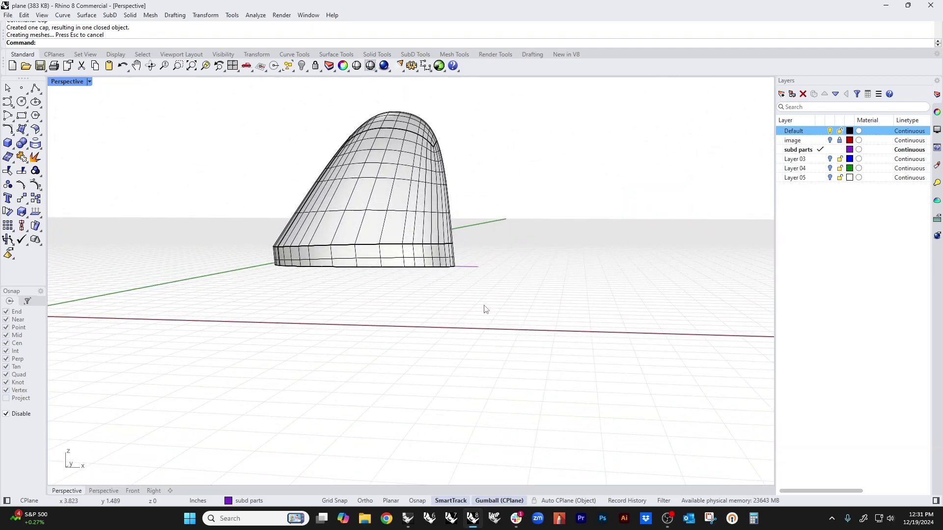
# - Show all hidden objects, make Default the current layer and turn off the subd parts layer
pyautogui.write('show')
pyautogui.press('Return')
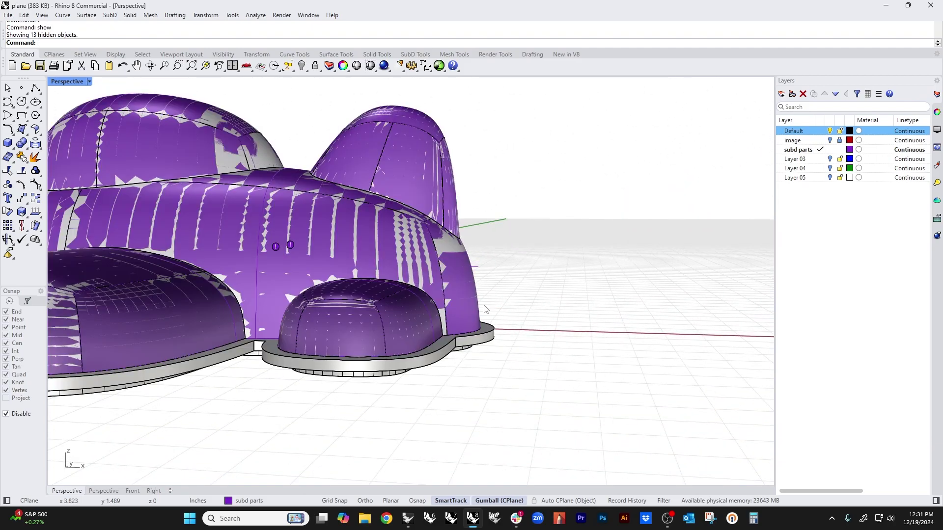
pyautogui.scroll(-5, 462, 250)
pyautogui.moveTo(423, 295); pyautogui.dragTo(506, 309, button='right')
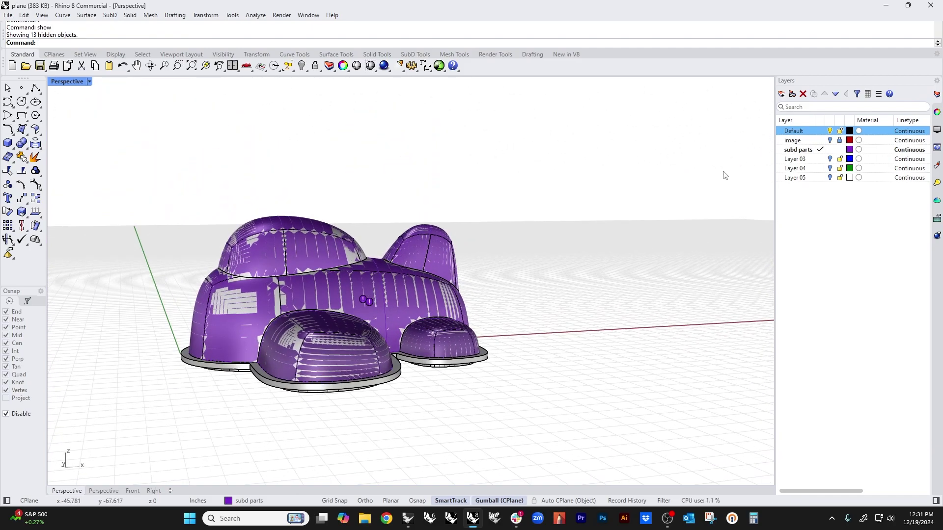
pyautogui.click(820, 131)
pyautogui.click(825, 150)
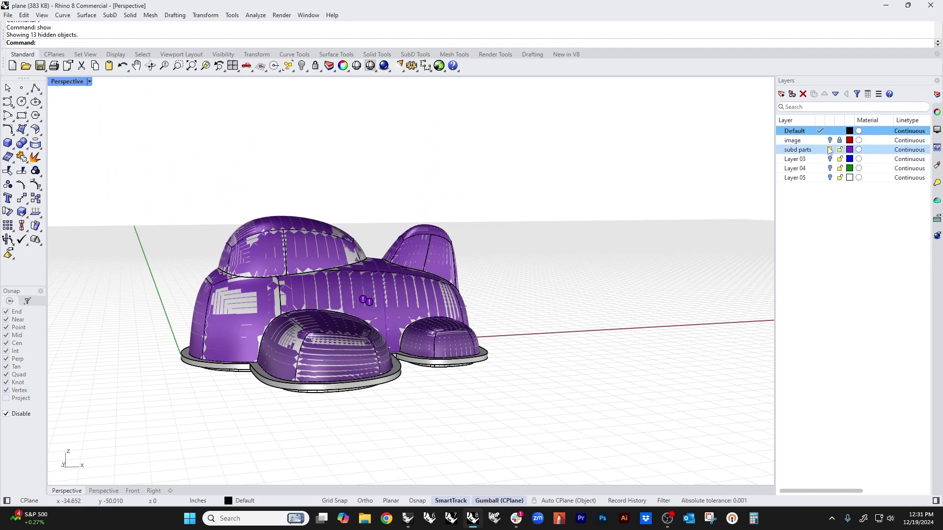
pyautogui.click(830, 149)
# - Hide the larger flanged outer solid that covers the plane's parts
pyautogui.moveTo(545, 256); pyautogui.dragTo(448, 261, button='right')
pyautogui.click(446, 253)
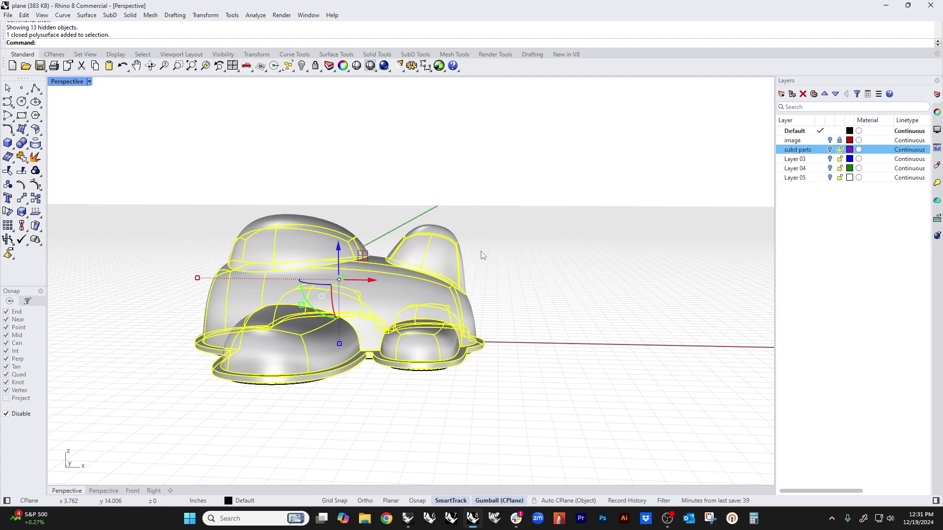
pyautogui.write('h')
pyautogui.press('Return')
# - Boolean-union the closed tail fin with the fuselage
pyautogui.scroll(5, 444, 280)
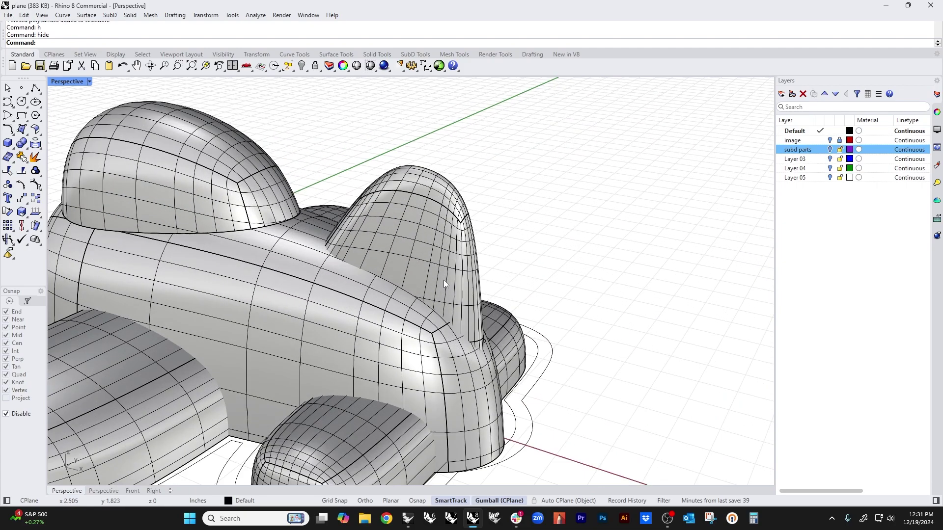
pyautogui.click(444, 280)
pyautogui.keyDown('shift'); pyautogui.click(303, 291); pyautogui.keyUp('shift')
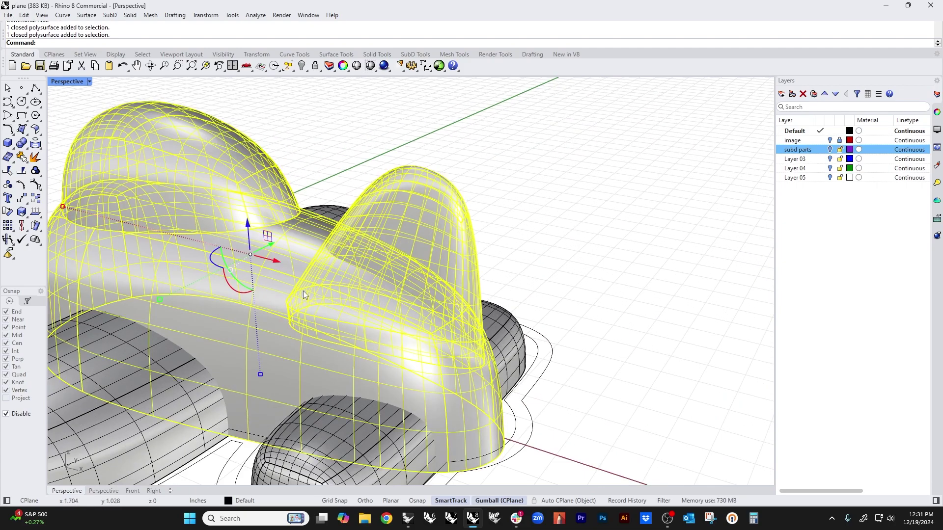
pyautogui.click(21, 143)
pyautogui.click(524, 166)
# - Boolean-union the rear wing and the main wing with the fuselage
pyautogui.scroll(-4, 511, 191)
pyautogui.moveTo(450, 445); pyautogui.dragTo(440, 415, button='right')
pyautogui.click(364, 386)
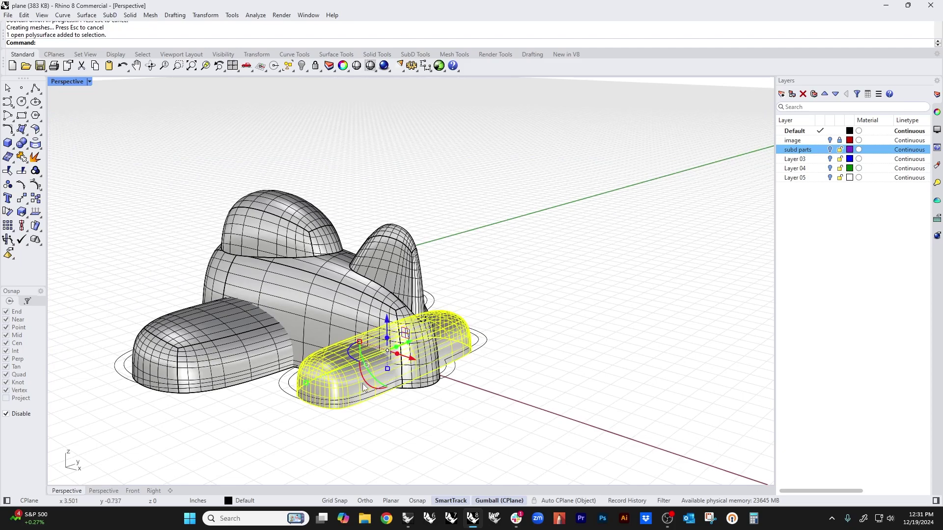
pyautogui.keyDown('shift'); pyautogui.click(364, 326); pyautogui.keyUp('shift')
pyautogui.press('Return')
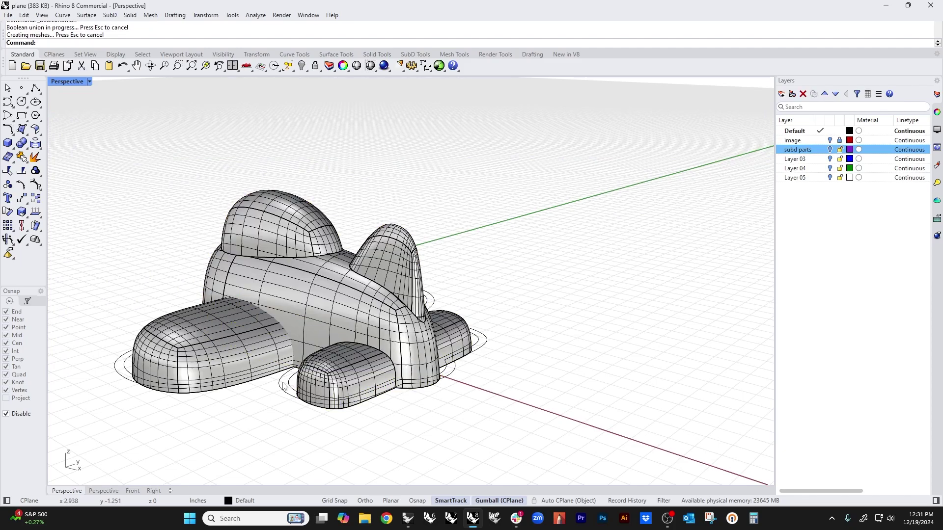
pyautogui.click(284, 386)
pyautogui.keyDown('shift'); pyautogui.click(350, 332); pyautogui.keyUp('shift')
pyautogui.press('Return')
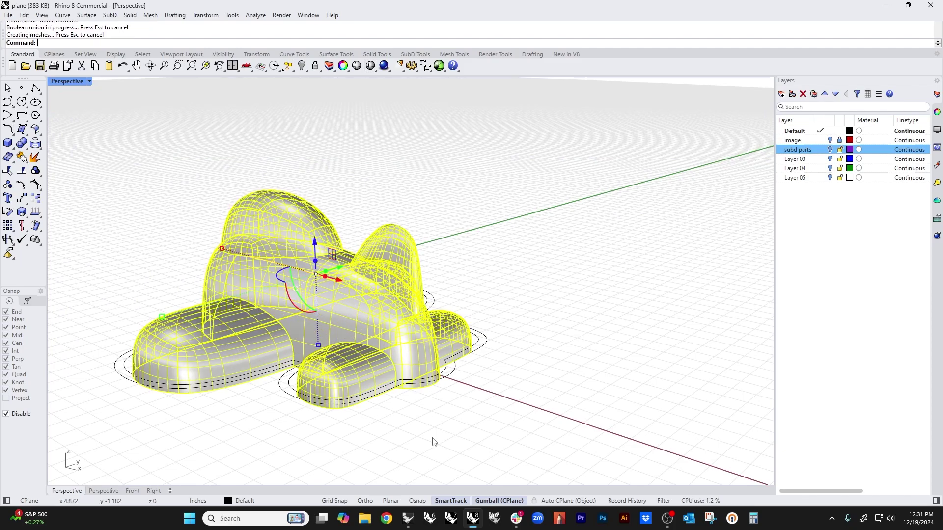
# - Delete the two flat faces on the underside of the fuselage
pyautogui.press('Escape')
pyautogui.moveTo(434, 442); pyautogui.dragTo(457, 348, button='right')
pyautogui.scroll(2, 263, 390)
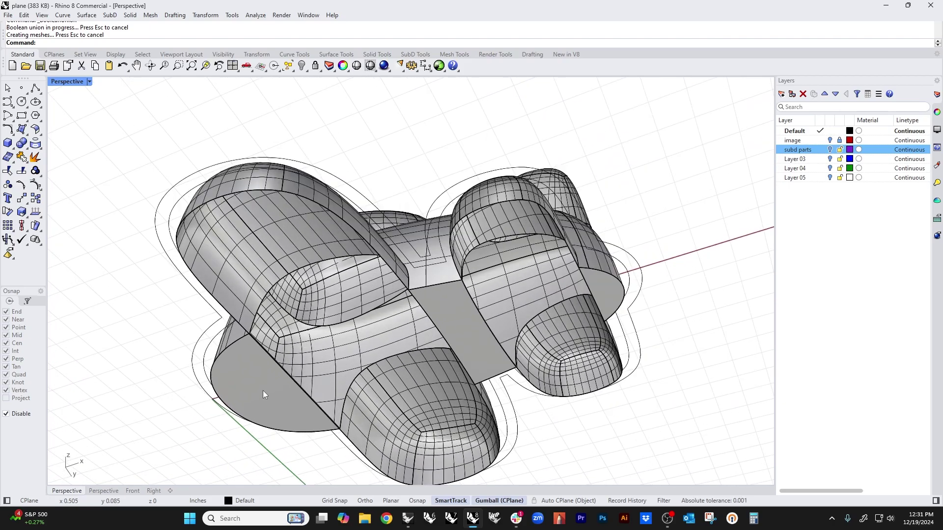
pyautogui.keyDown('ctrl'); pyautogui.keyDown('shift'); pyautogui.click(263, 390); pyautogui.keyUp('shift'); pyautogui.keyUp('ctrl')
pyautogui.keyDown('ctrl'); pyautogui.keyDown('shift'); pyautogui.click(453, 324); pyautogui.keyUp('shift'); pyautogui.keyUp('ctrl')
pyautogui.press('Delete')
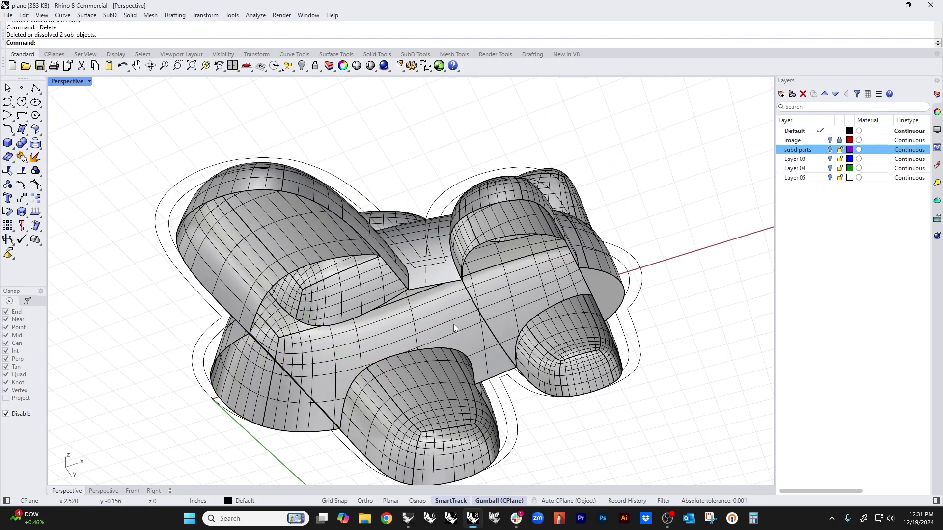
# - Draw a horizontal line in the Front view across the whole plane, just above its bottom edge
pyautogui.moveTo(414, 380); pyautogui.dragTo(437, 422, button='right')
pyautogui.scroll(6, 461, 379)
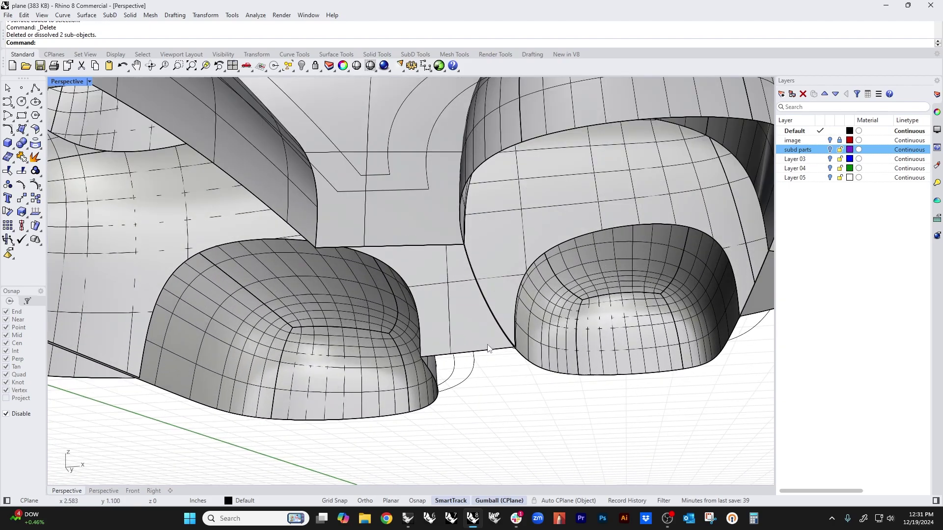
pyautogui.click(501, 323)
pyautogui.scroll(-7, 497, 409)
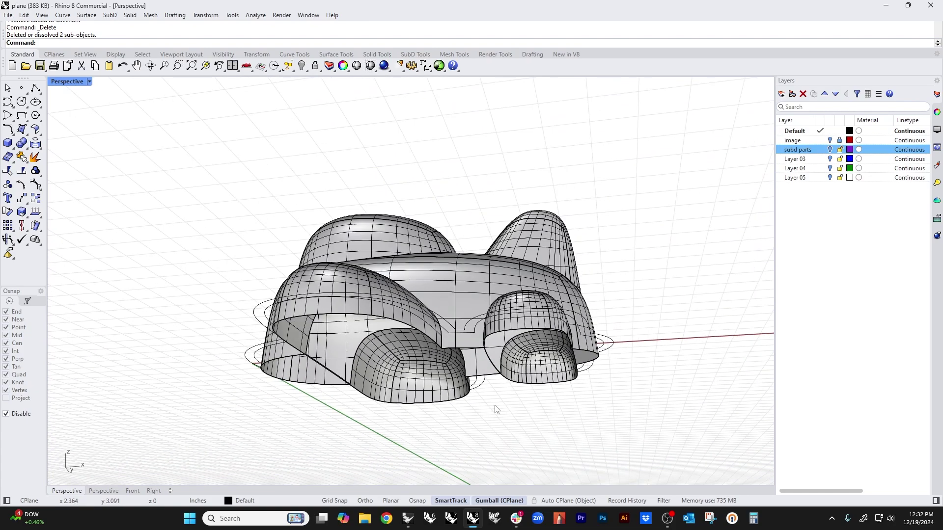
pyautogui.hotkey('ctrl', 'F2')
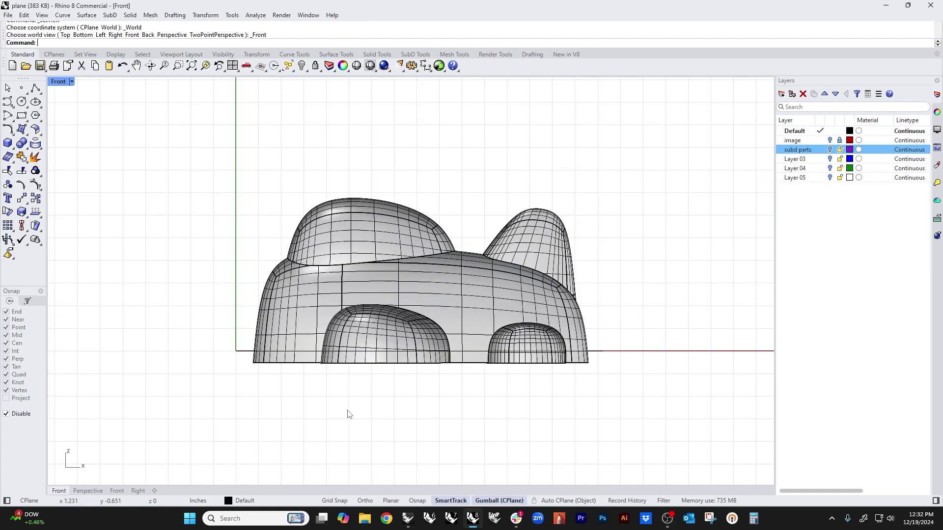
pyautogui.click(35, 88)
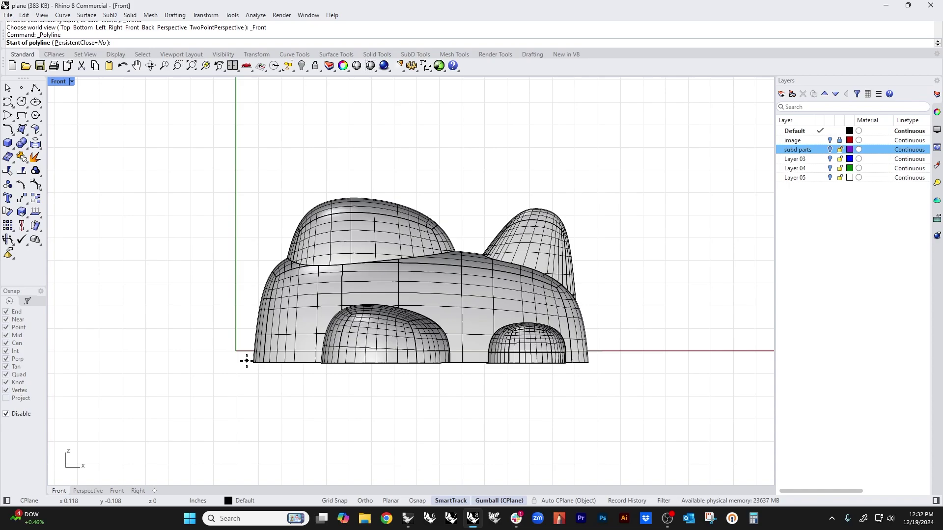
pyautogui.click(247, 362)
pyautogui.click(617, 363)
pyautogui.press('Return')
# - Cut the plane body with the horizontal line using a gumball cut and delete the thin strip below it
pyautogui.write('P')
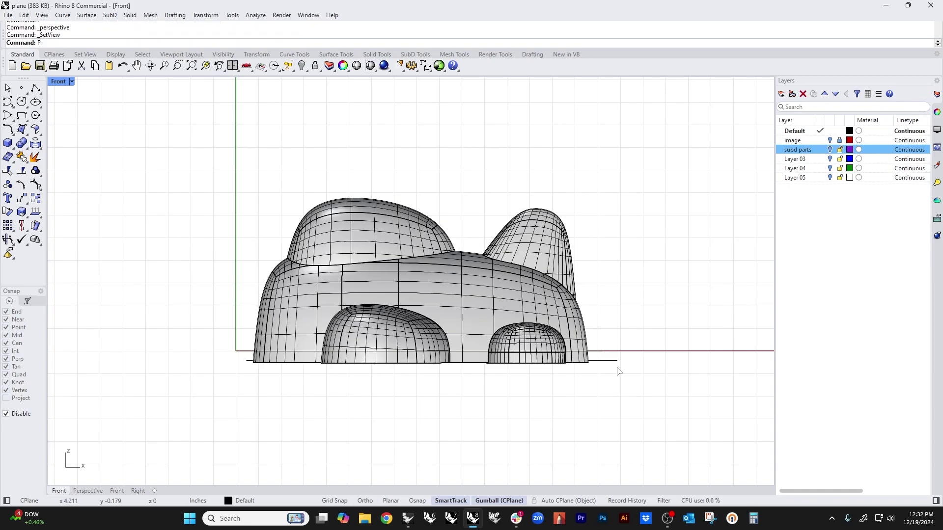
pyautogui.press('Return')
pyautogui.moveTo(619, 375); pyautogui.dragTo(521, 398, button='right')
pyautogui.click(479, 369)
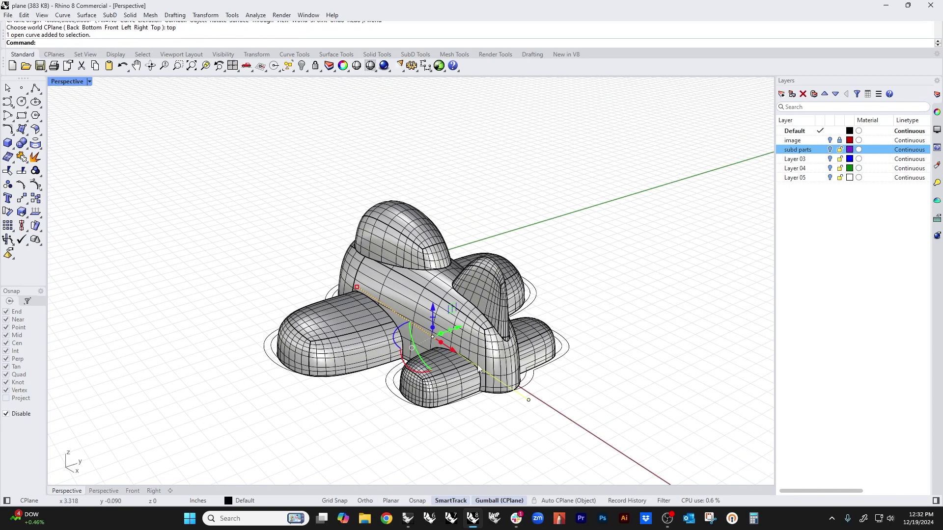
pyautogui.moveTo(451, 331); pyautogui.dragTo(257, 397)
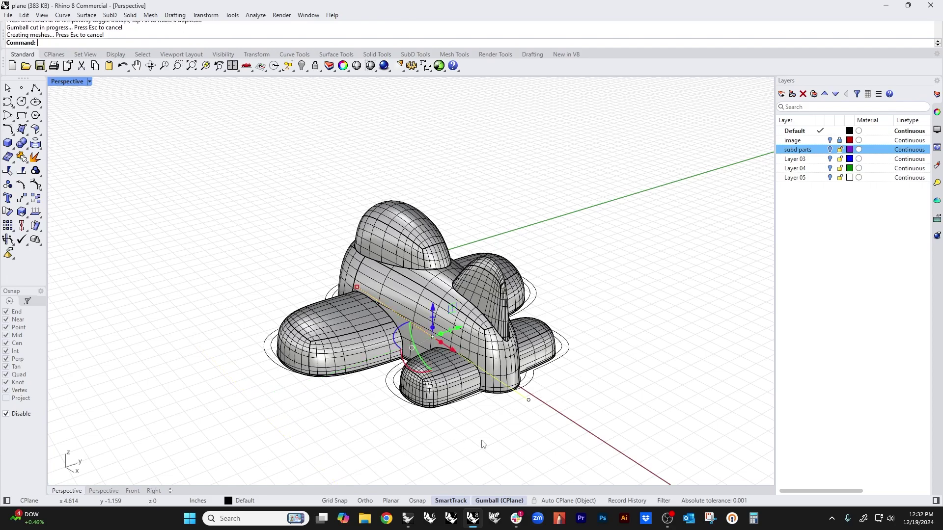
pyautogui.scroll(7, 419, 410)
pyautogui.scroll(5, 419, 413)
pyautogui.click(444, 365)
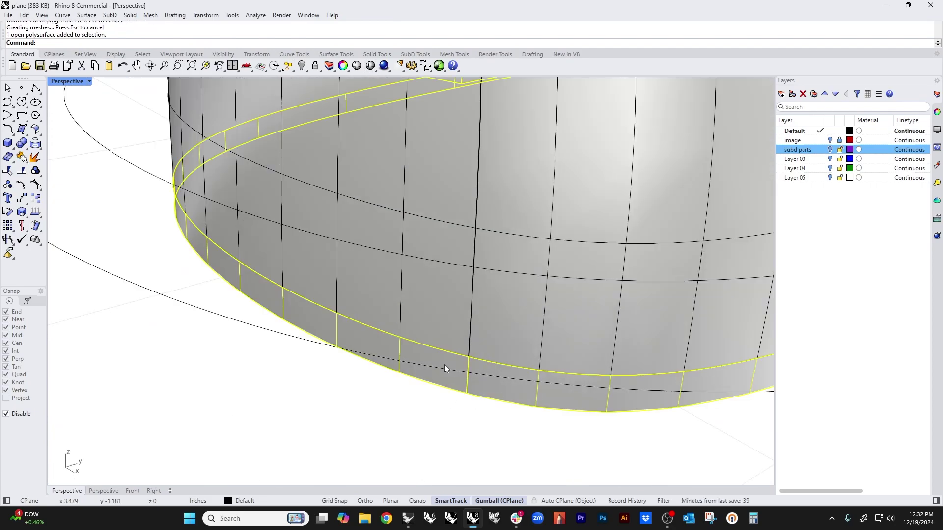
pyautogui.press('Delete')
# - Cap the open underside of the trimmed plane body
pyautogui.scroll(-12, 446, 343)
pyautogui.click(446, 339)
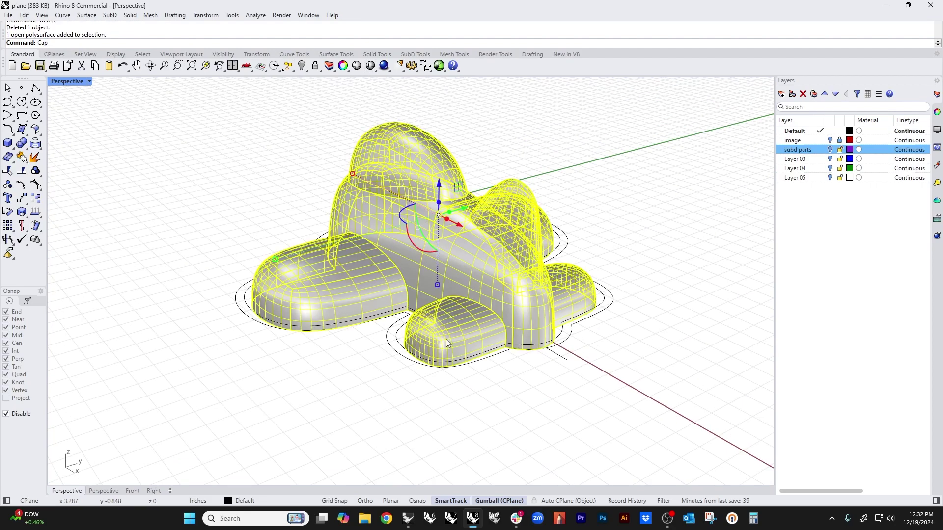
pyautogui.press('Return')
pyautogui.moveTo(308, 390); pyautogui.dragTo(403, 379, button='right')
# - Show the hidden outer solid and select the inner and outer solids in turn from below to check them
pyautogui.write('show')
pyautogui.press('Return')
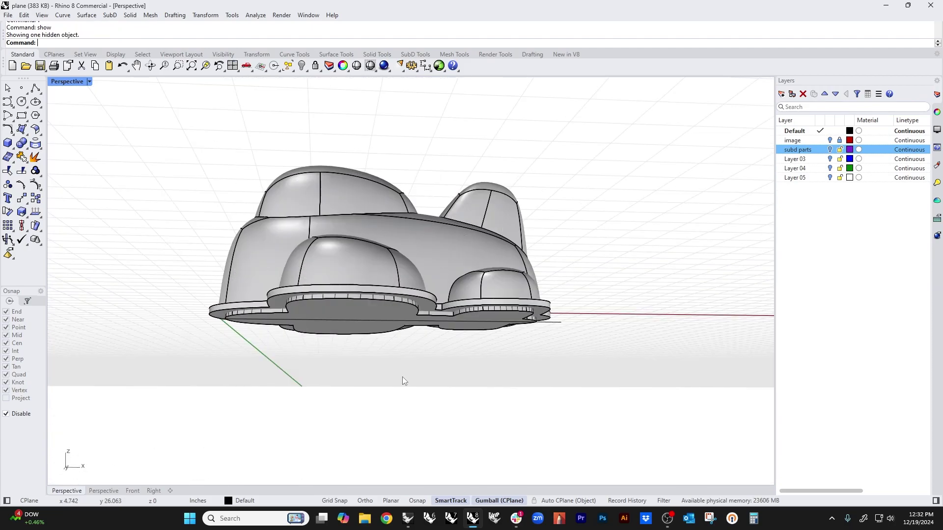
pyautogui.scroll(4, 325, 313)
pyautogui.click(329, 303)
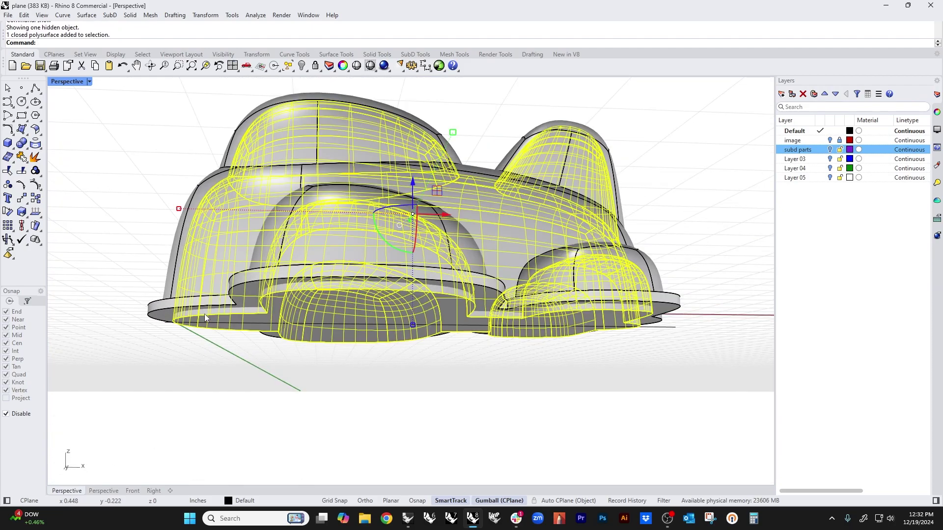
pyautogui.click(179, 312)
pyautogui.click(195, 336)
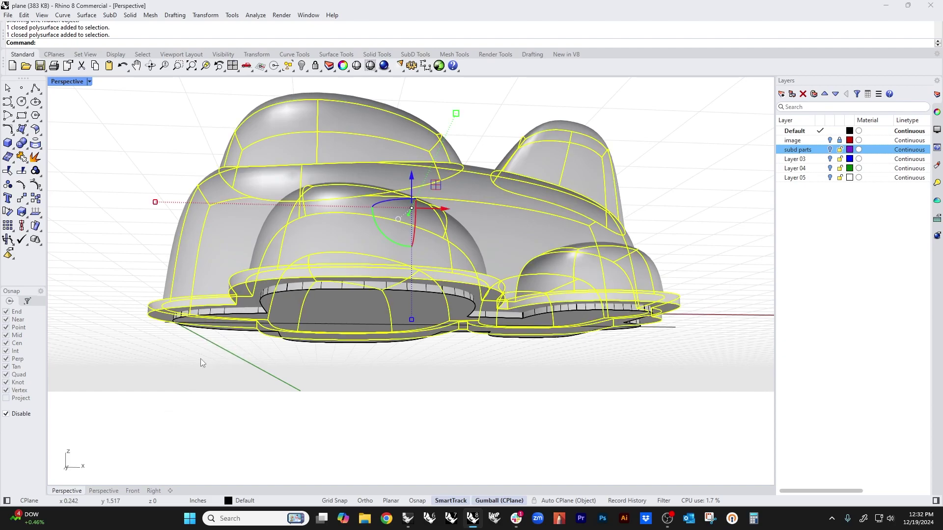
pyautogui.click(201, 359)
pyautogui.moveTo(336, 357); pyautogui.dragTo(149, 202, button='right')
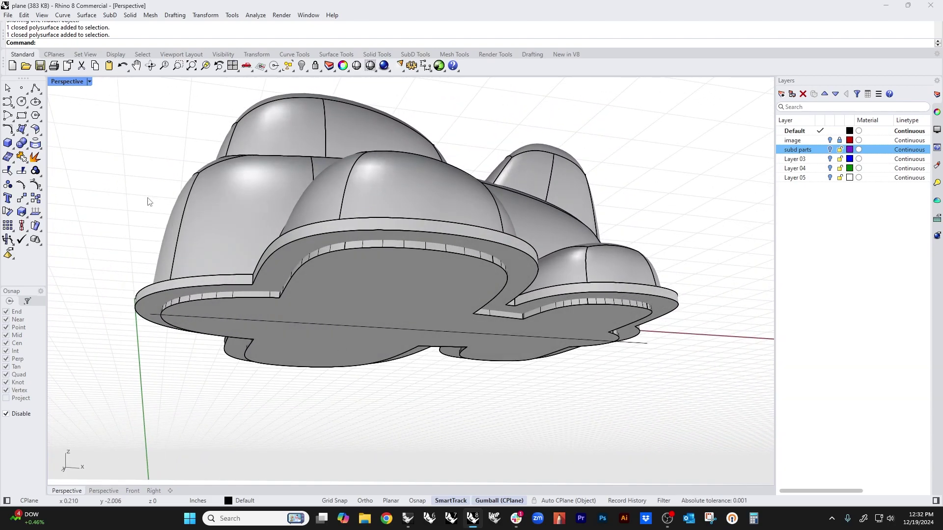
# - Subtract the inner plane solid from the flanged outer solid with a Boolean difference, and delete the leftover inner solid
pyautogui.click(27, 149)
pyautogui.click(50, 148)
pyautogui.click(249, 225)
pyautogui.press('Return')
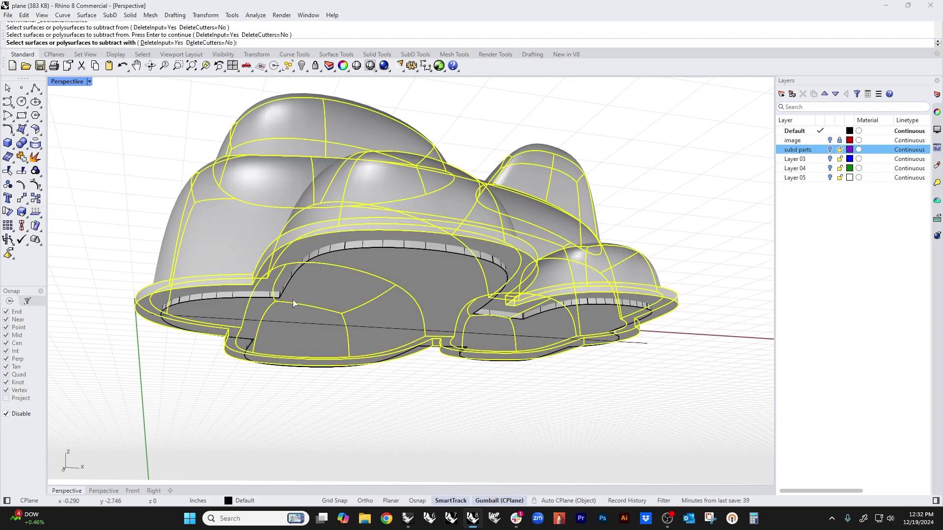
pyautogui.click(293, 303)
pyautogui.press('Return')
pyautogui.click(314, 314)
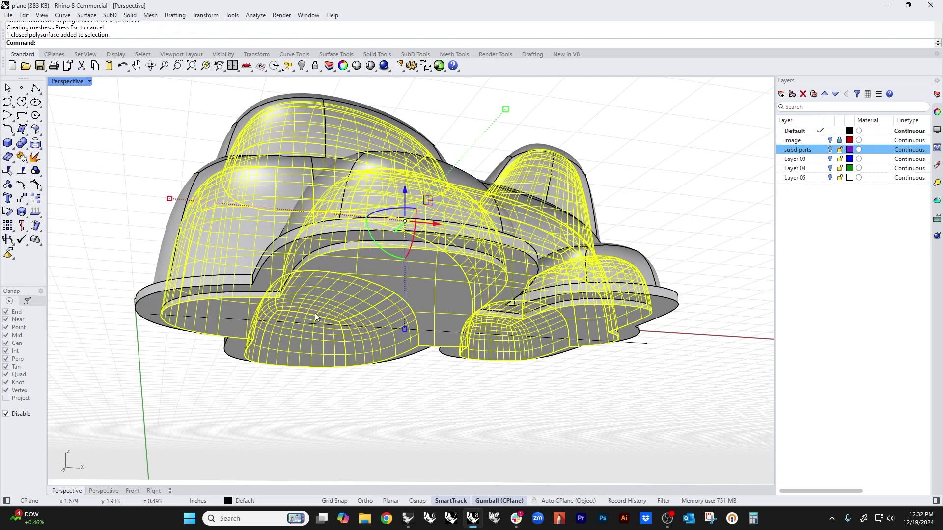
pyautogui.press('Delete')
pyautogui.moveTo(315, 313); pyautogui.dragTo(361, 350, button='right')
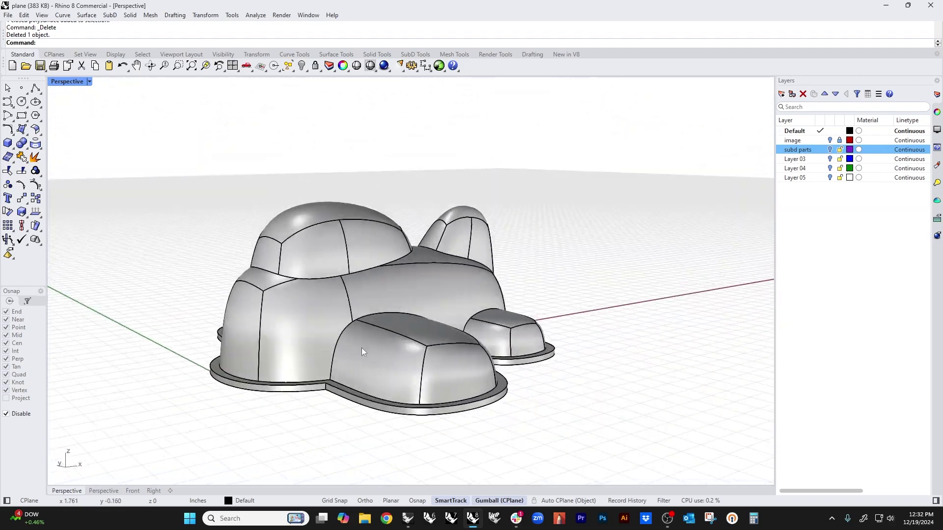
pyautogui.click(362, 350)
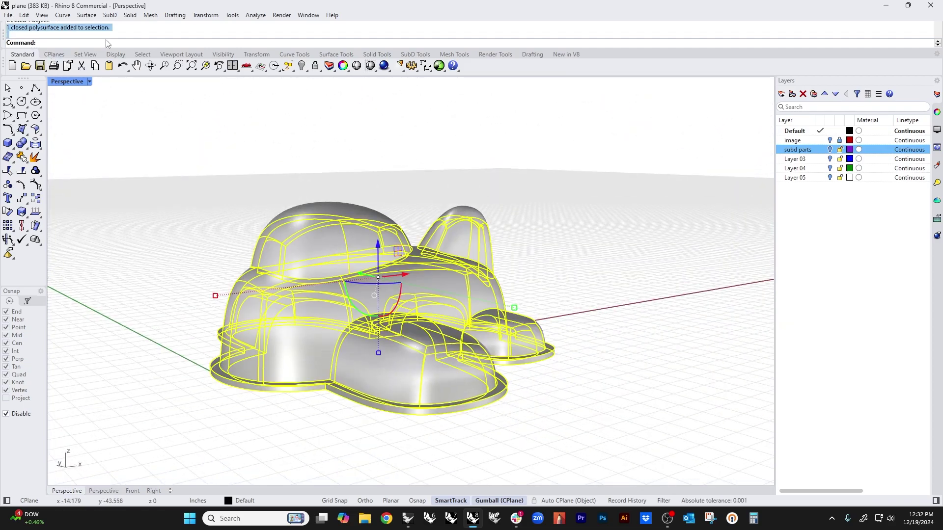
pyautogui.click(152, 192)
# - Blend the edge loop where the cockpit dome meets the fuselage with a radius of about 0.09 in, previewing it before applying
pyautogui.moveTo(250, 296); pyautogui.dragTo(355, 223, button='right')
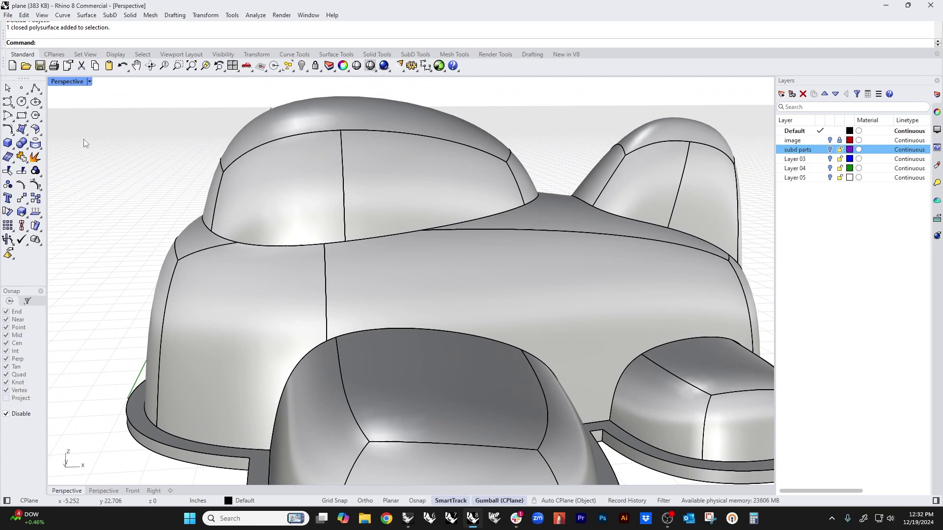
pyautogui.click(23, 148)
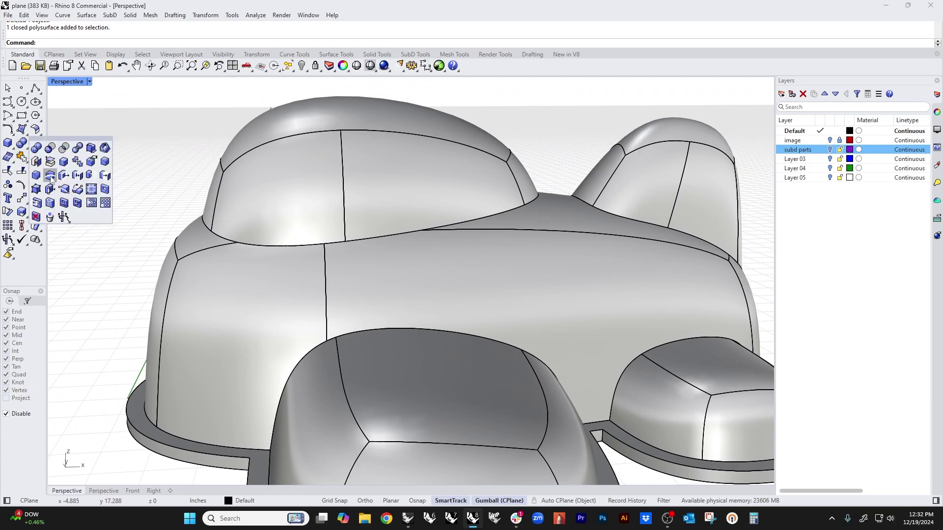
pyautogui.click(104, 162)
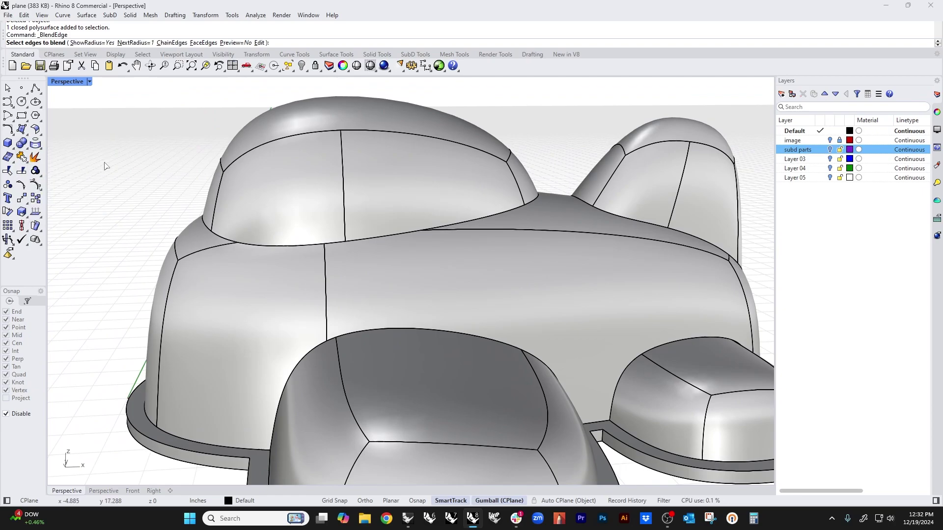
pyautogui.doubleClick(248, 250)
pyautogui.moveTo(178, 218); pyautogui.dragTo(207, 221, button='right')
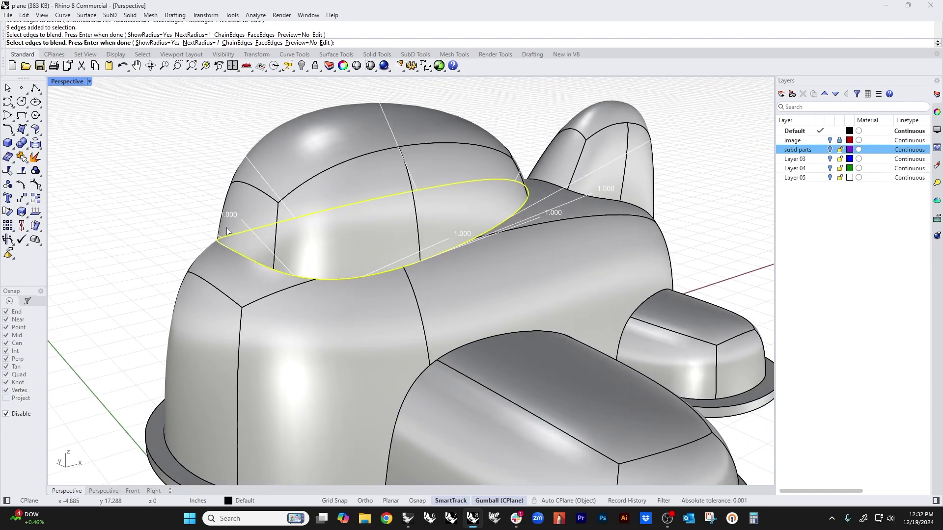
pyautogui.press('Return')
pyautogui.moveTo(344, 246); pyautogui.dragTo(549, 259, button='right')
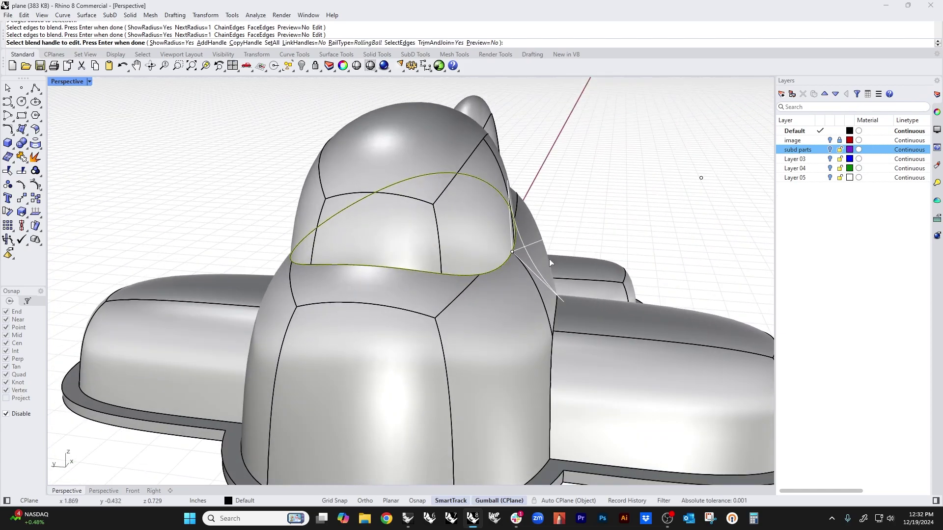
pyautogui.click(708, 190)
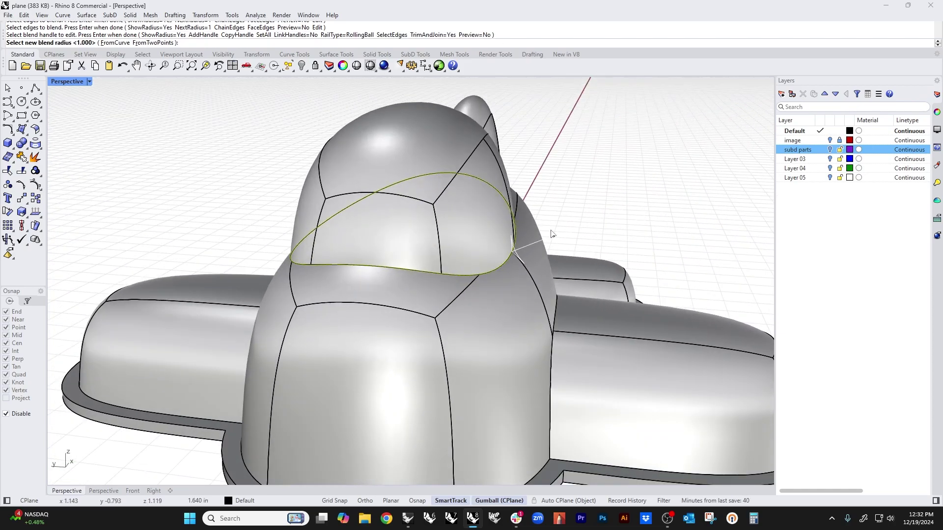
pyautogui.click(527, 240)
pyautogui.moveTo(526, 240); pyautogui.dragTo(458, 236, button='right')
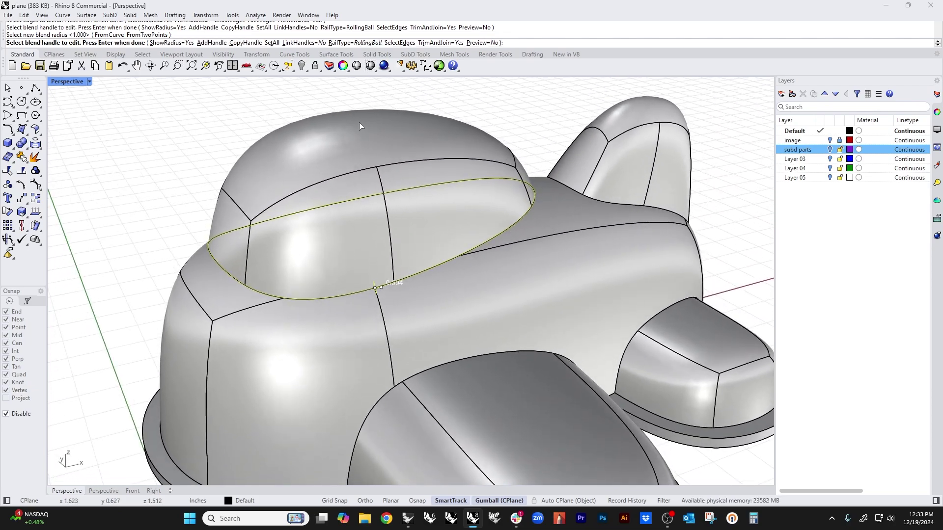
pyautogui.click(483, 43)
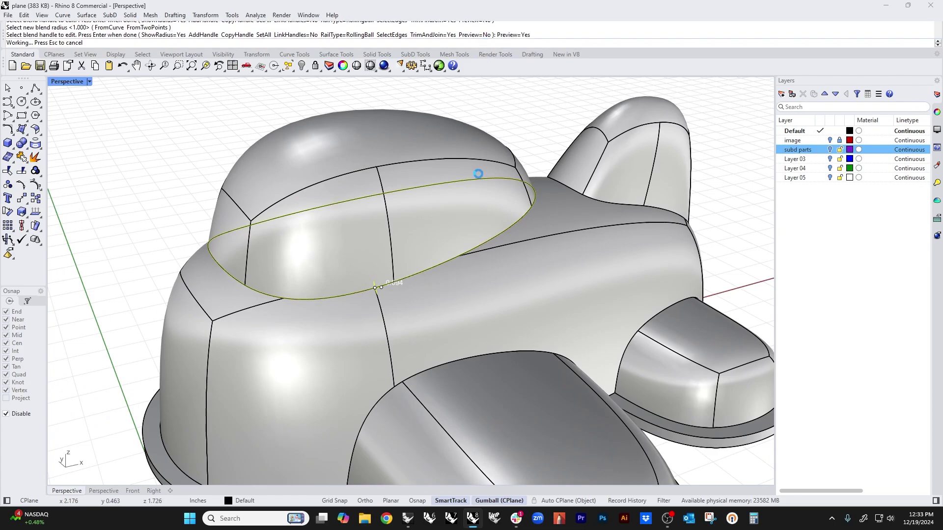
pyautogui.moveTo(476, 280); pyautogui.dragTo(471, 239, button='right')
pyautogui.press('Return')
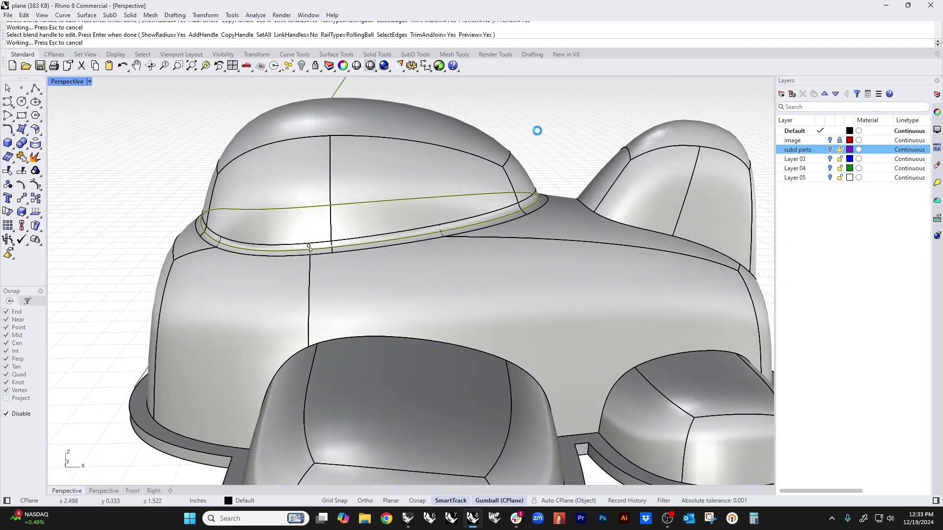
# - Assign the blue Plastic material to the plane, inspect it in Rendered display mode, and return to Shaded display mode
pyautogui.click(74, 86)
pyautogui.click(74, 141)
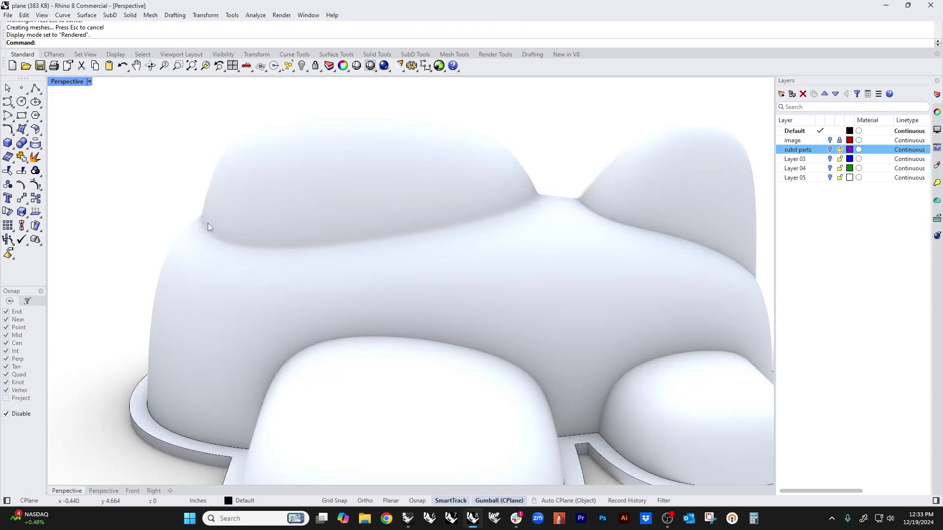
pyautogui.moveTo(207, 223); pyautogui.dragTo(344, 275, button='right')
pyautogui.click(938, 166)
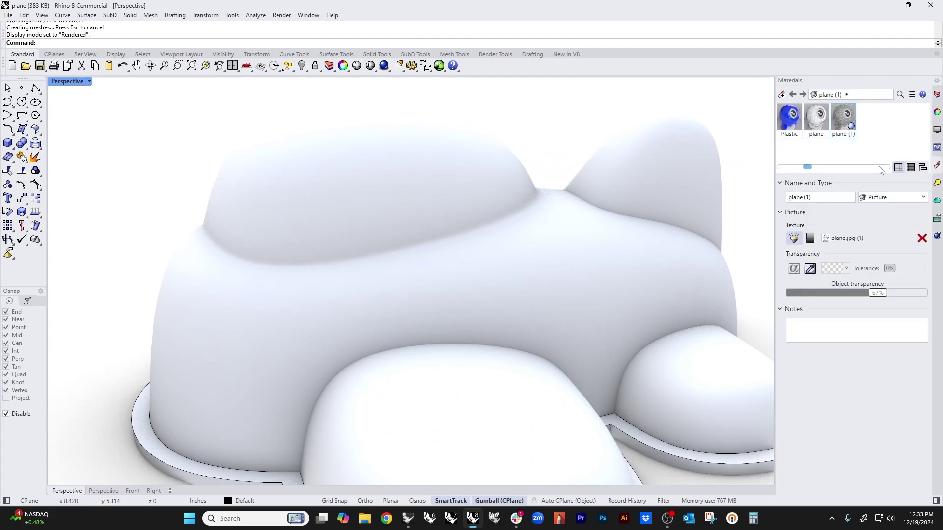
pyautogui.moveTo(789, 116); pyautogui.dragTo(554, 148)
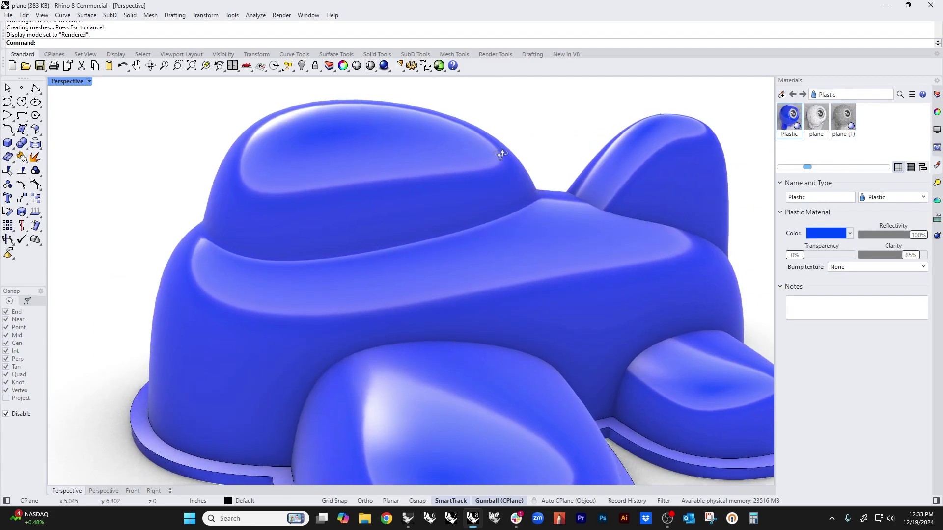
pyautogui.moveTo(502, 154); pyautogui.dragTo(301, 132, button='right')
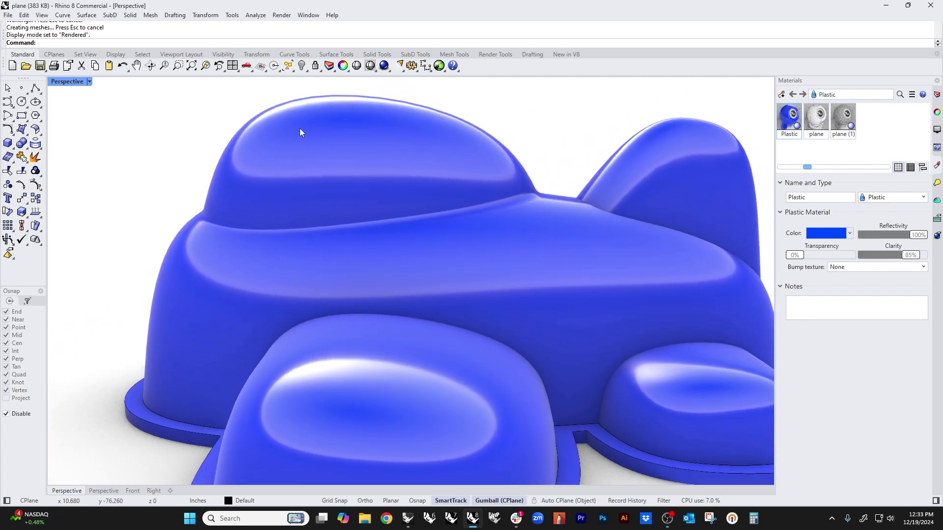
pyautogui.click(76, 86)
pyautogui.click(63, 119)
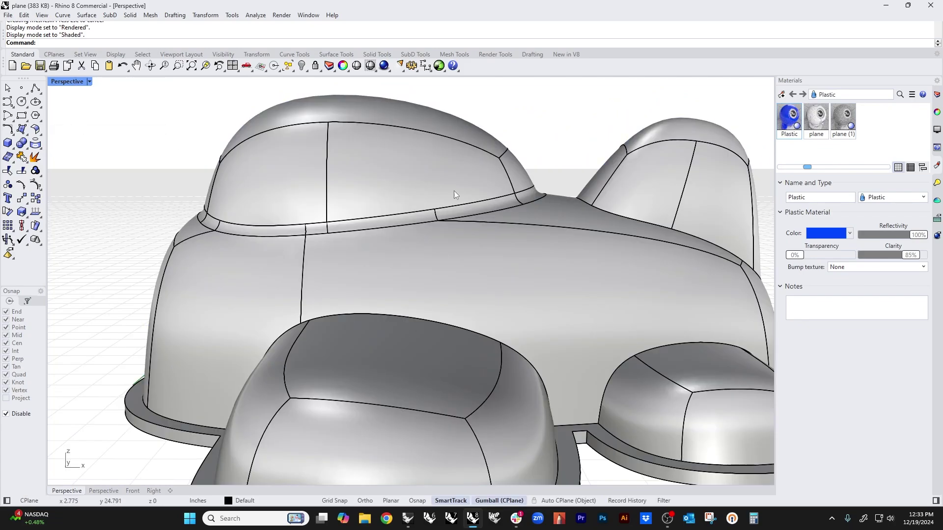
# - Start an edge blend around the base of the tail fin and reduce its radius to about 0.05 in
pyautogui.moveTo(588, 205); pyautogui.dragTo(378, 236, button='right')
pyautogui.middleClick(379, 236)
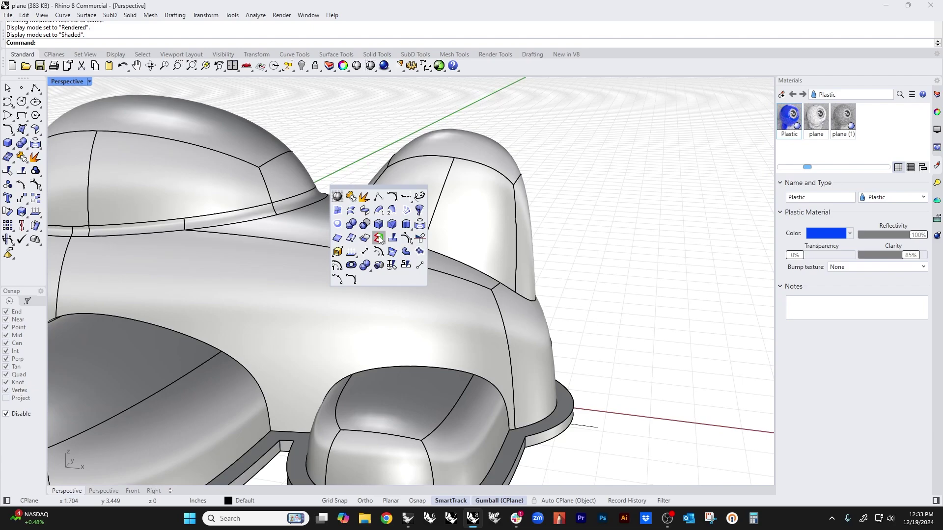
pyautogui.rightClick(381, 229)
pyautogui.click(379, 235)
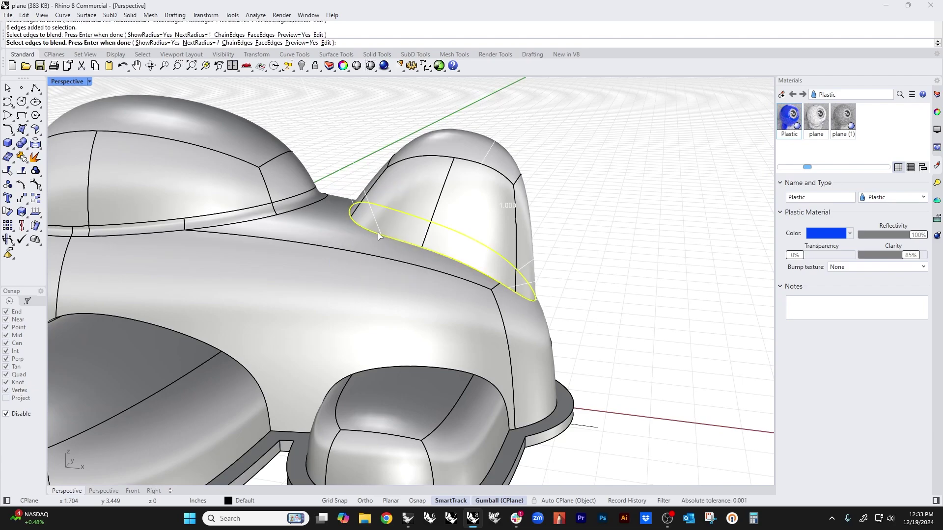
pyautogui.rightClick(391, 241)
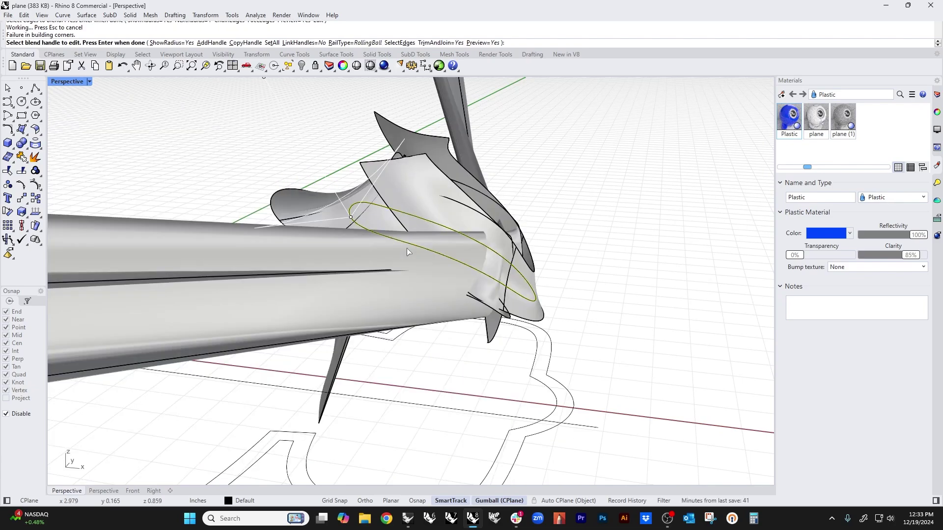
pyautogui.moveTo(406, 248); pyautogui.dragTo(428, 250, button='right')
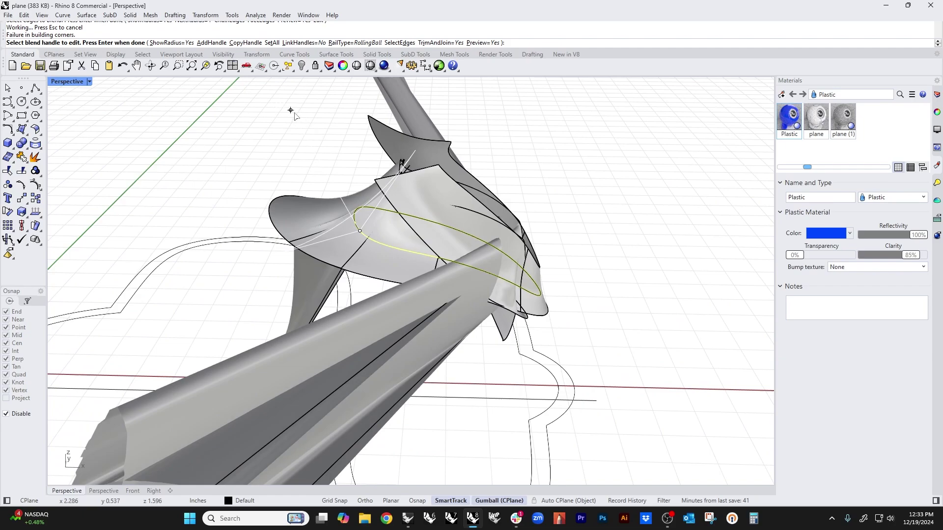
pyautogui.click(292, 111)
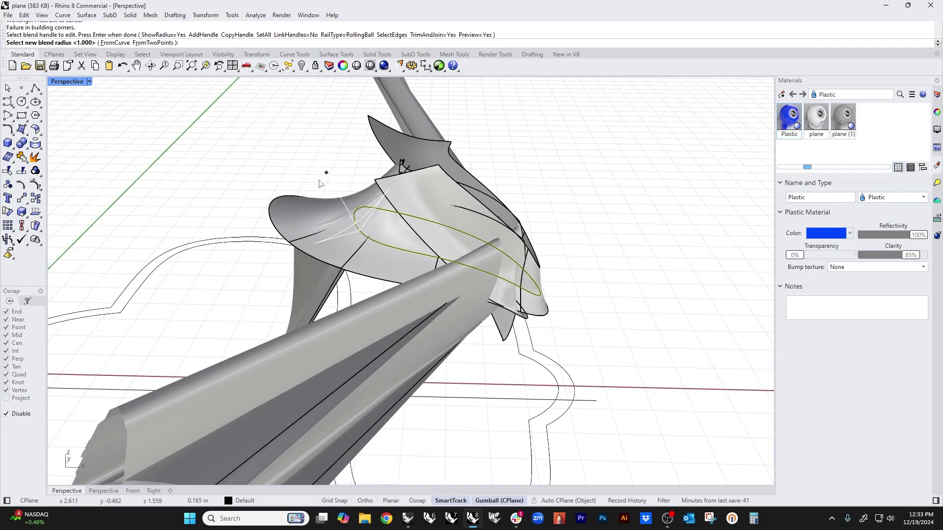
pyautogui.click(350, 231)
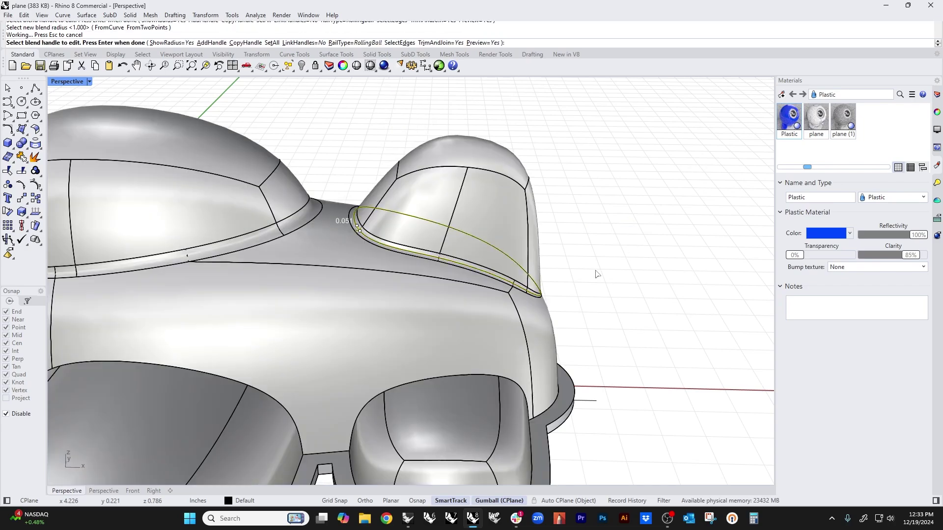
# - Set the tail fin blend's radius to about 0.07 in and apply it
pyautogui.moveTo(597, 274); pyautogui.dragTo(359, 252, button='right')
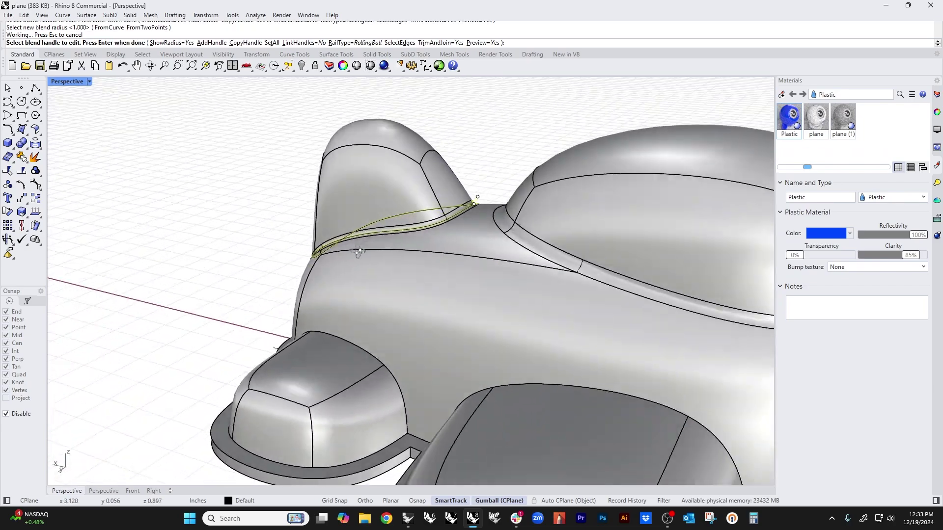
pyautogui.scroll(5, 491, 186)
pyautogui.click(493, 183)
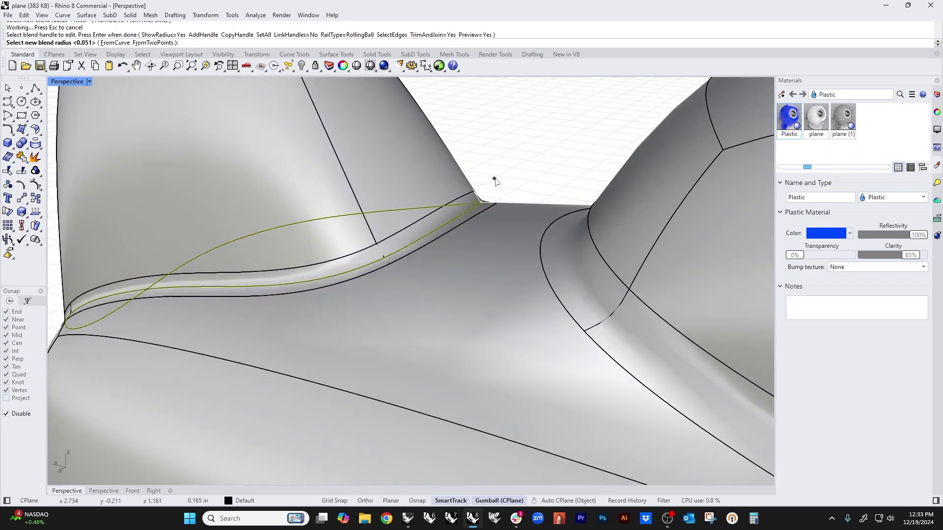
pyautogui.click(498, 175)
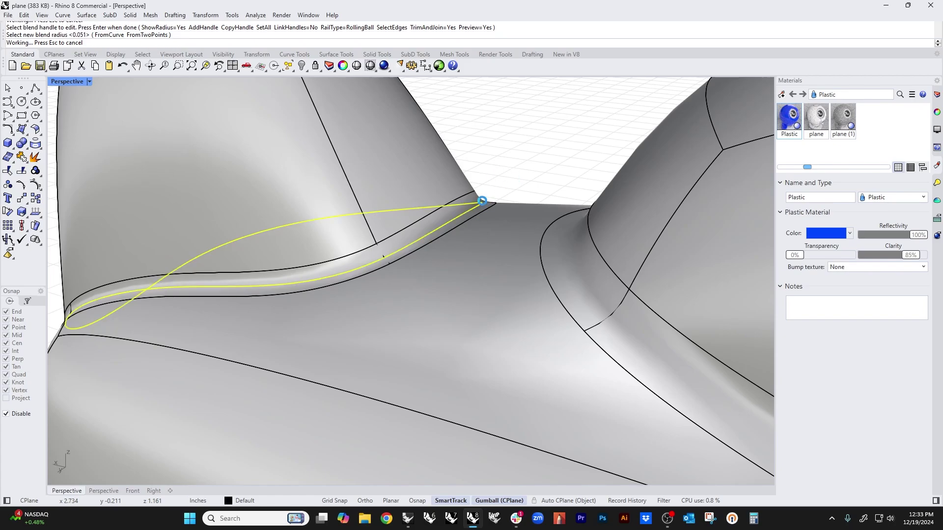
pyautogui.scroll(-5, 484, 196)
pyautogui.moveTo(484, 199); pyautogui.dragTo(626, 265, button='right')
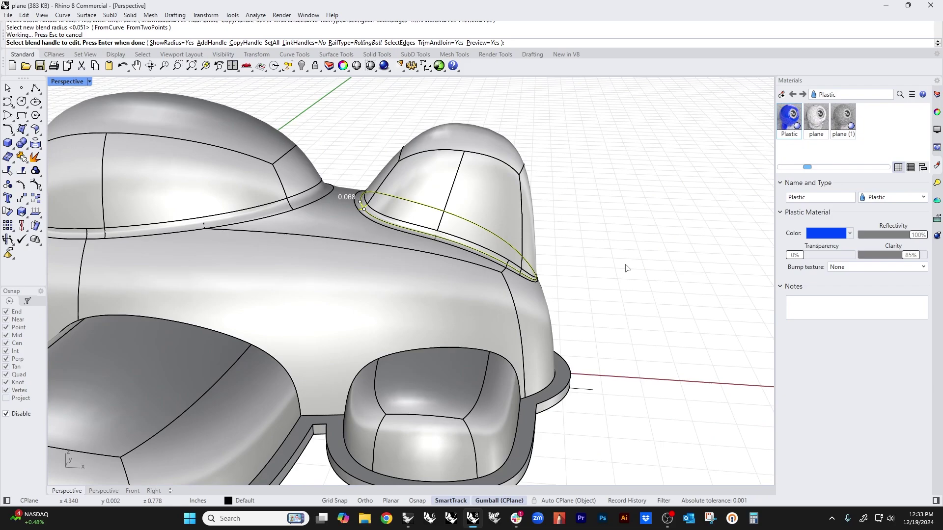
pyautogui.rightClick(623, 261)
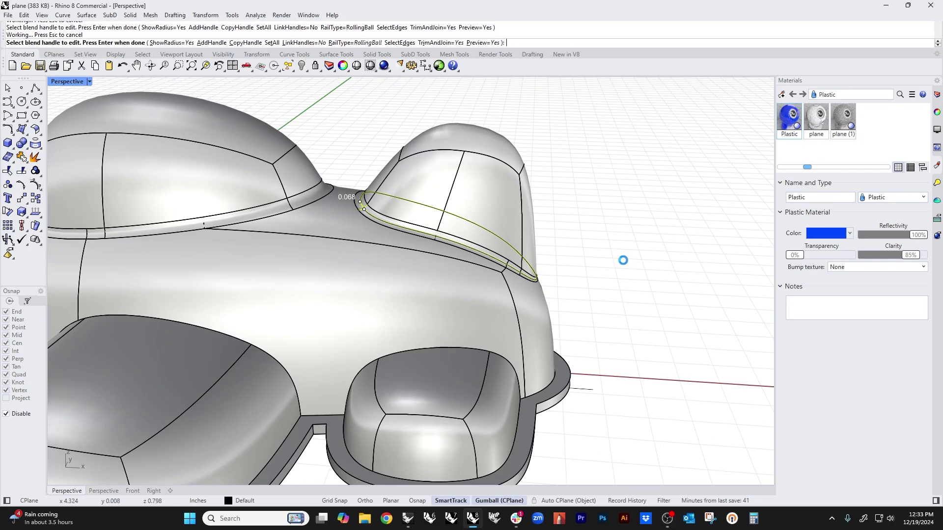
# - Start an edge blend along the seam where the large front wing meets the fuselage
pyautogui.scroll(-5, 622, 260)
pyautogui.moveTo(623, 260); pyautogui.dragTo(496, 299, button='right')
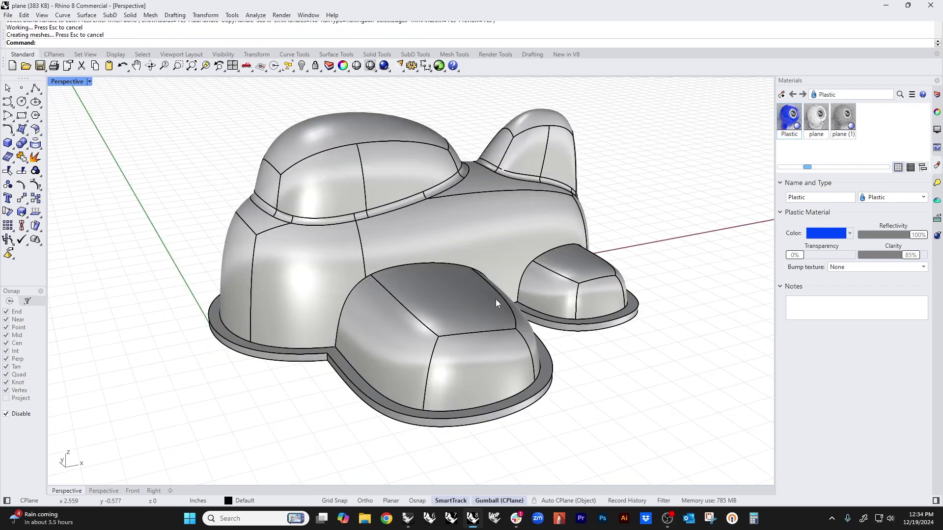
pyautogui.moveTo(405, 320); pyautogui.dragTo(366, 335, button='right')
pyautogui.rightClick(365, 335)
pyautogui.doubleClick(336, 330)
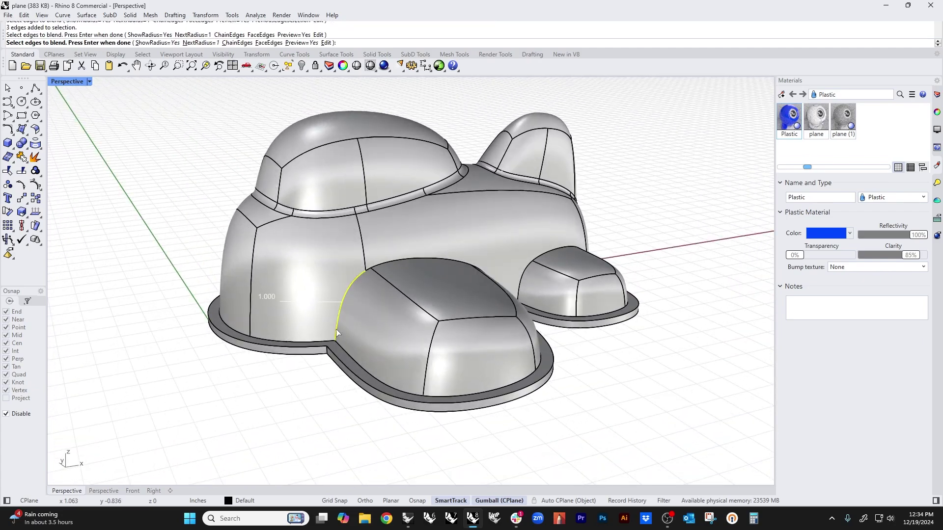
pyautogui.moveTo(466, 340); pyautogui.dragTo(438, 343, button='right')
pyautogui.rightClick(437, 346)
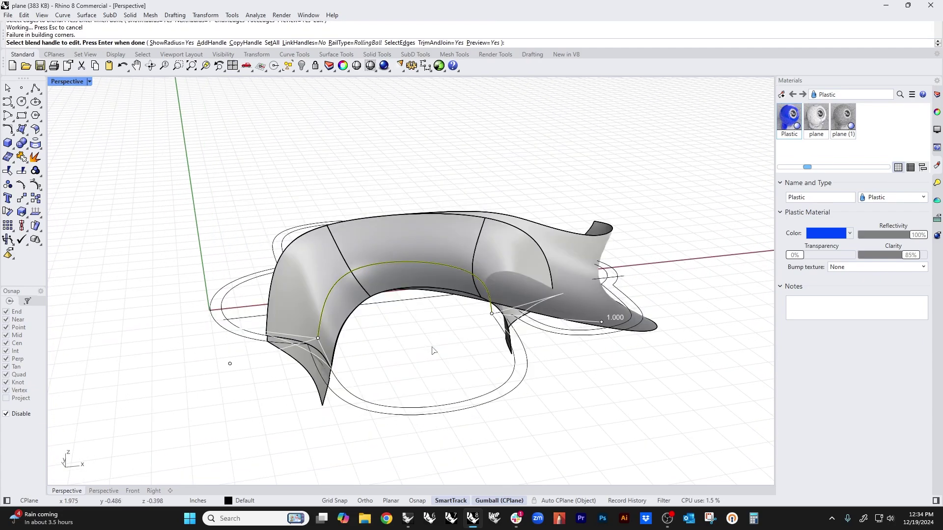
# - Try to reduce the wing blend's radius with the handle at the seam's front end
pyautogui.click(319, 338)
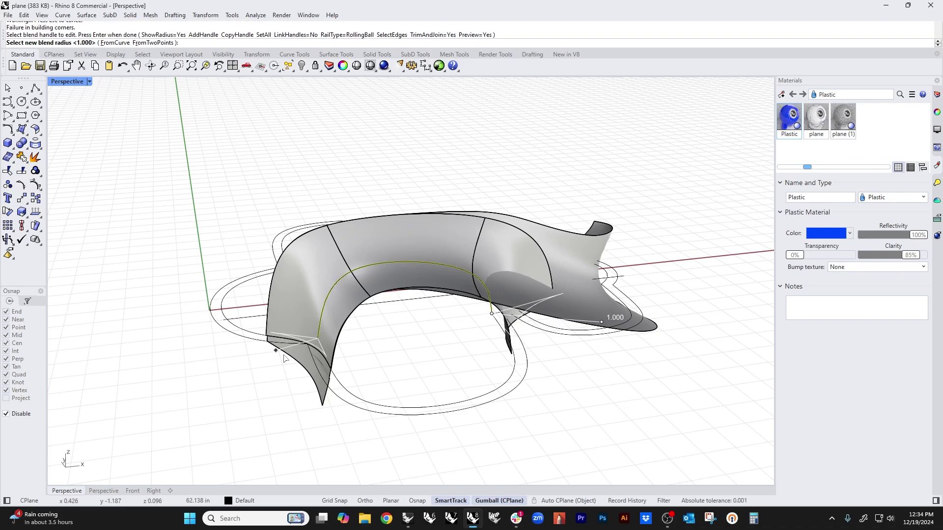
pyautogui.click(309, 343)
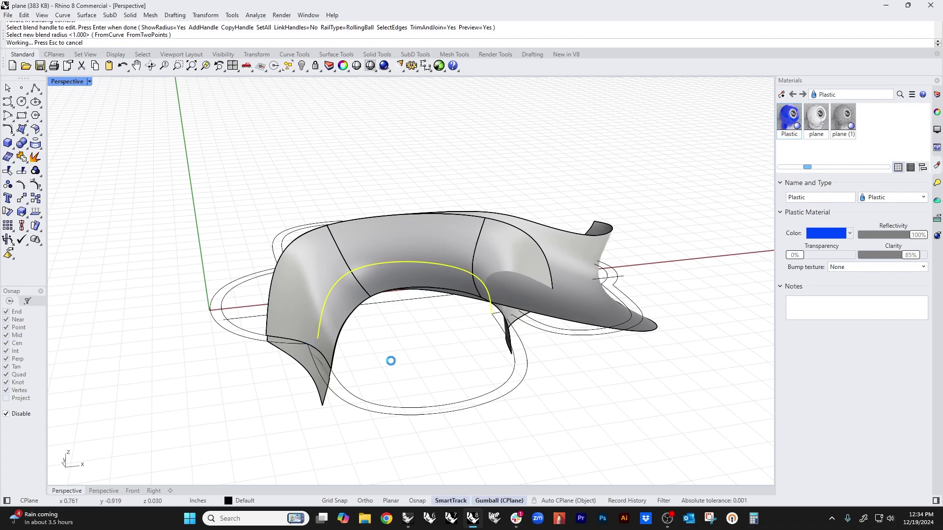
pyautogui.moveTo(390, 360); pyautogui.dragTo(458, 371, button='right')
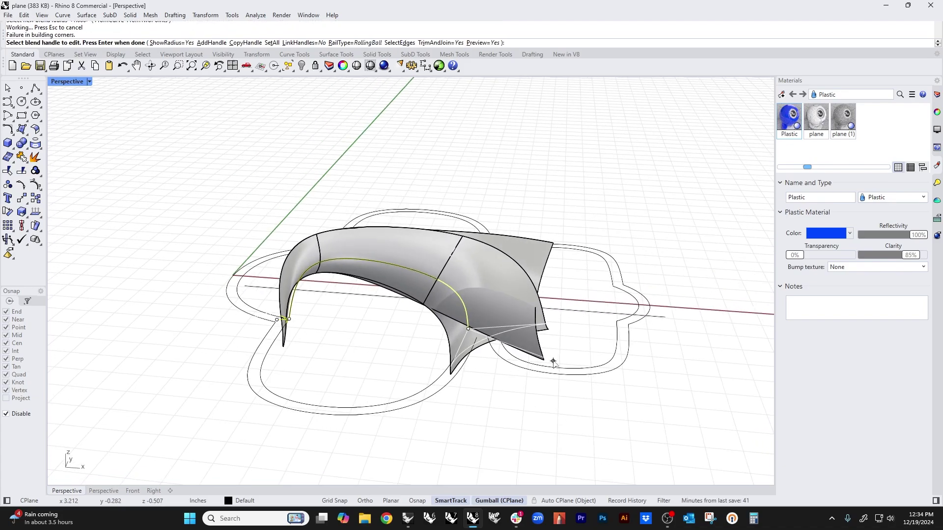
pyautogui.moveTo(545, 312); pyautogui.dragTo(602, 322, button='right')
pyautogui.scroll(7, 320, 352)
pyautogui.moveTo(310, 358)
pyautogui.mouseDown(button='right')
pyautogui.moveTo(305, 377)
pyautogui.moveTo(362, 311)
pyautogui.moveTo(324, 351)
pyautogui.mouseUp(button='right')
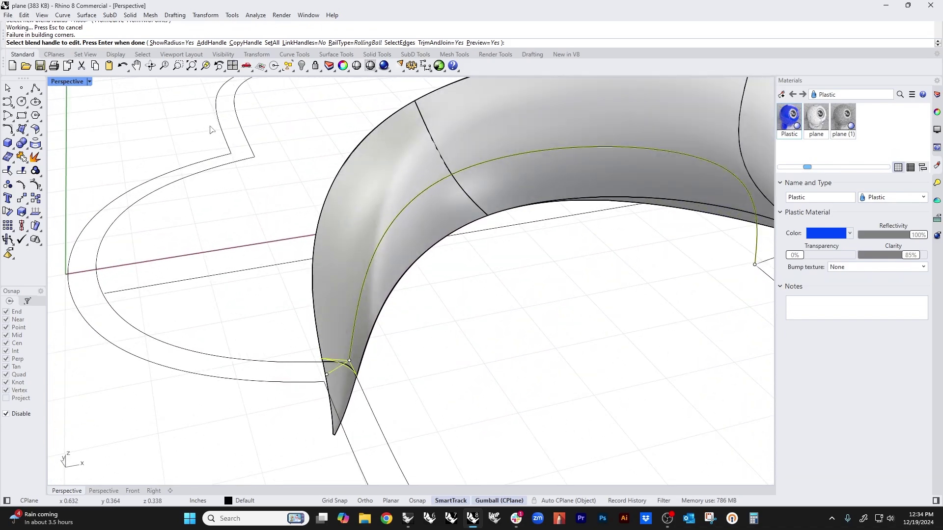
# - Set the radius of all the wing blend's handles to 0.15 in
pyautogui.click(271, 43)
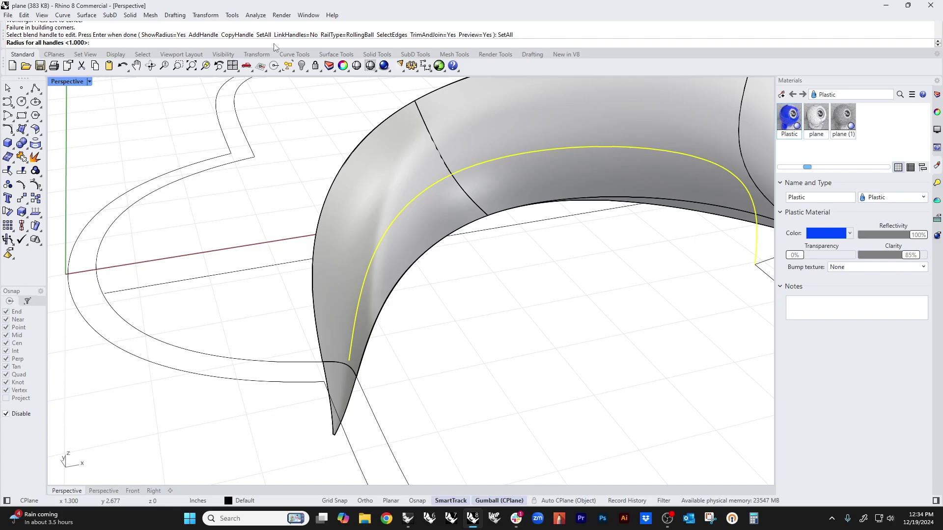
pyautogui.press('Return')
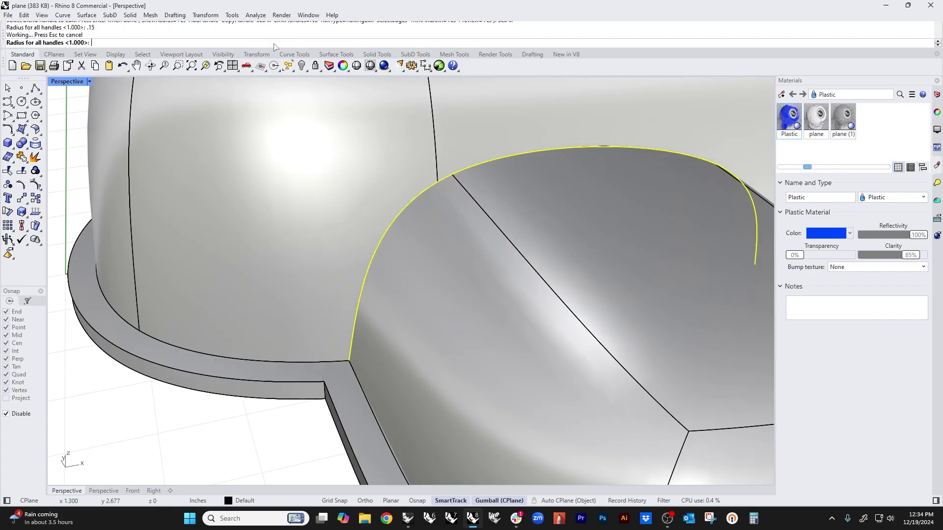
pyautogui.scroll(-6, 332, 248)
pyautogui.moveTo(369, 258); pyautogui.dragTo(307, 255, button='right')
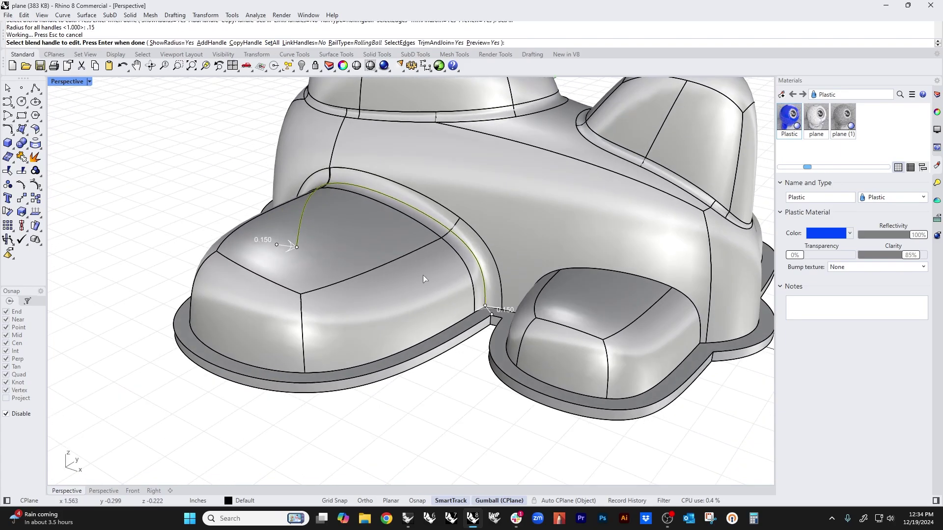
pyautogui.moveTo(491, 339); pyautogui.dragTo(484, 344, button='right')
pyautogui.scroll(5, 486, 344)
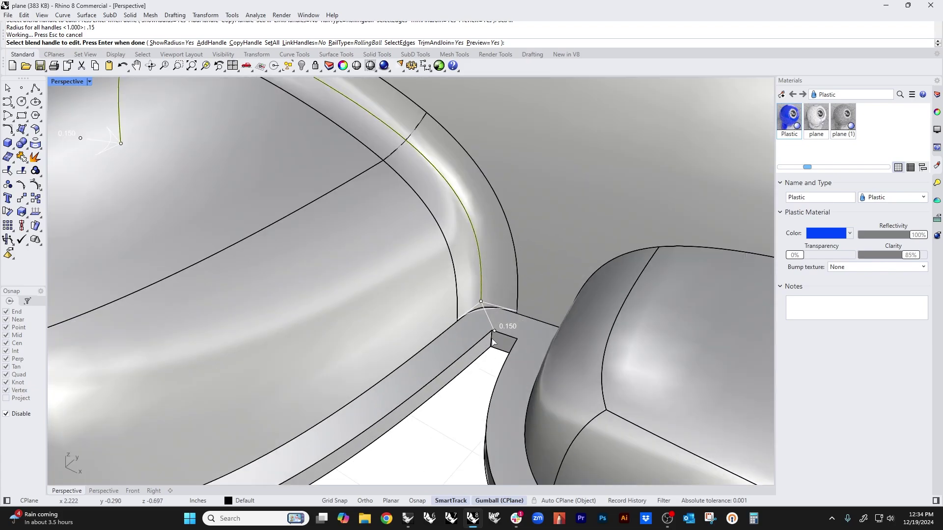
# - Try a different radius at the wing blend's rear end, and reset all handles to 0.15 in
pyautogui.click(493, 335)
pyautogui.scroll(-5, 493, 391)
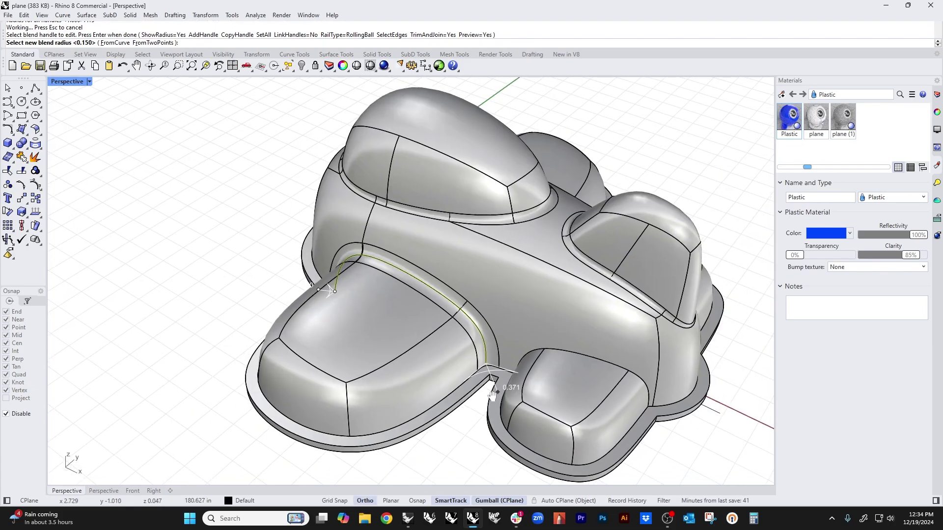
pyautogui.keyDown('shift'); pyautogui.moveTo(493, 395); pyautogui.dragTo(460, 317, button='right'); pyautogui.keyUp('shift')
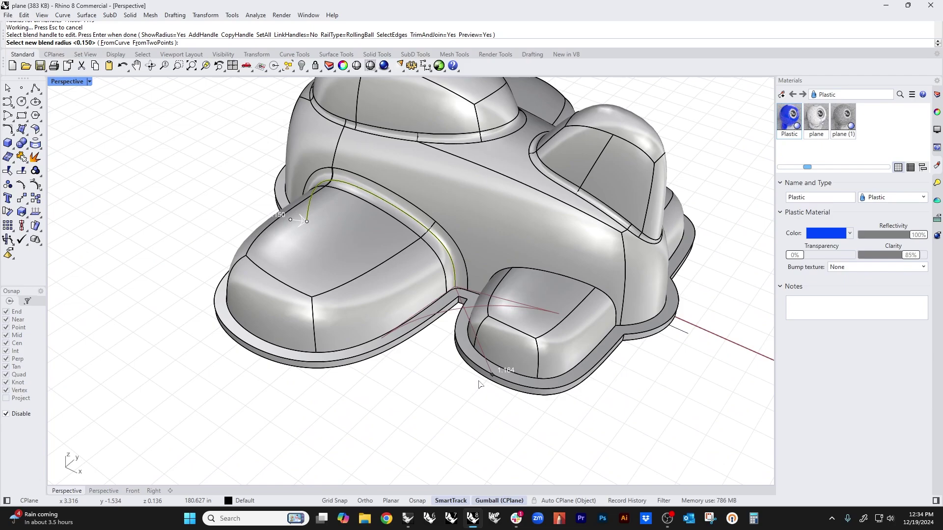
pyautogui.click(468, 294)
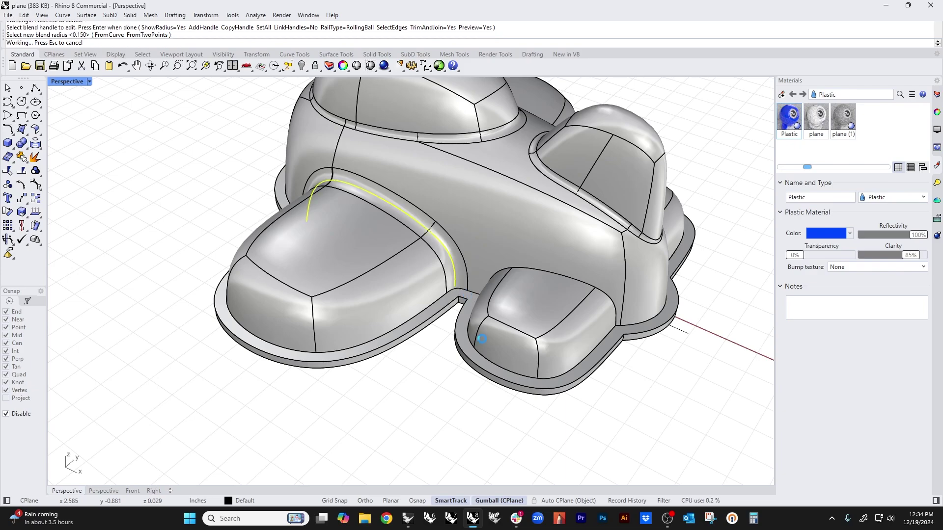
pyautogui.click(269, 44)
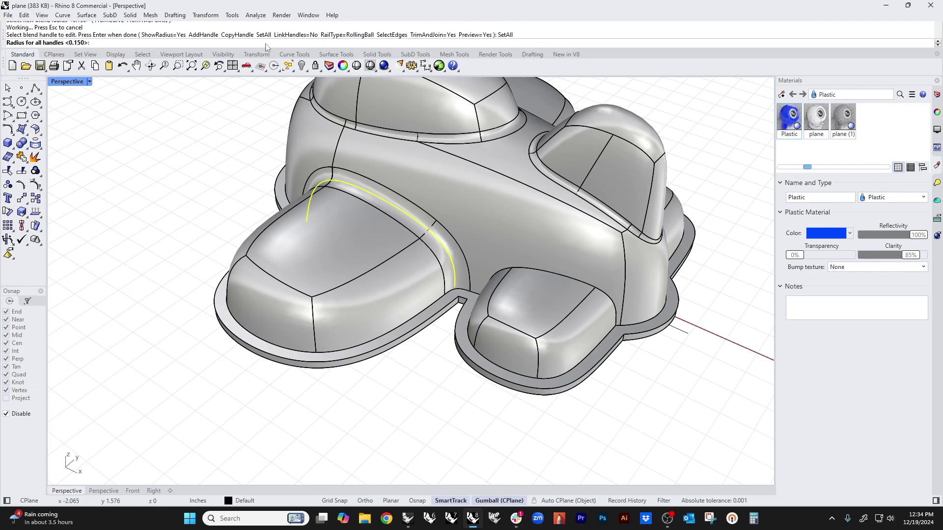
pyautogui.press('Return')
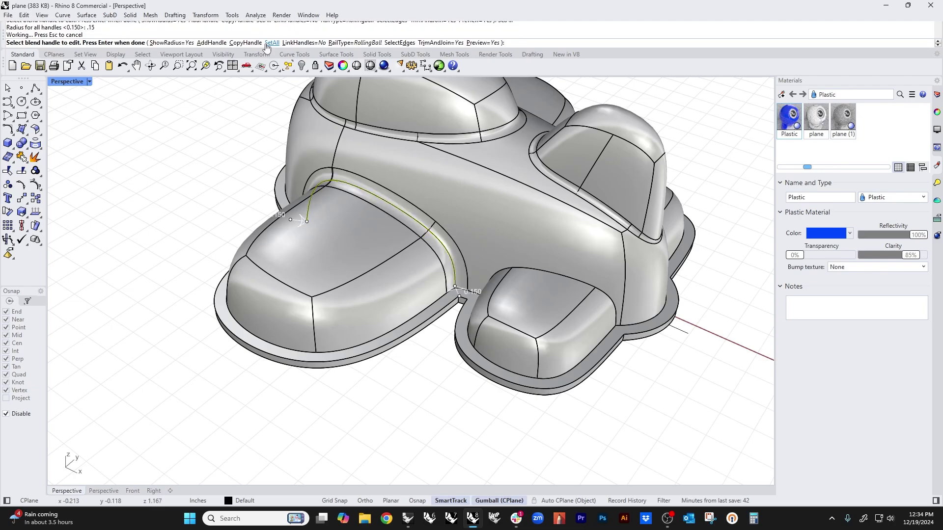
# - Apply the wing blend and blend the matching seam of the opposite wing with the same 0.15 in radius
pyautogui.moveTo(367, 314); pyautogui.dragTo(411, 321, button='right')
pyautogui.press('Return')
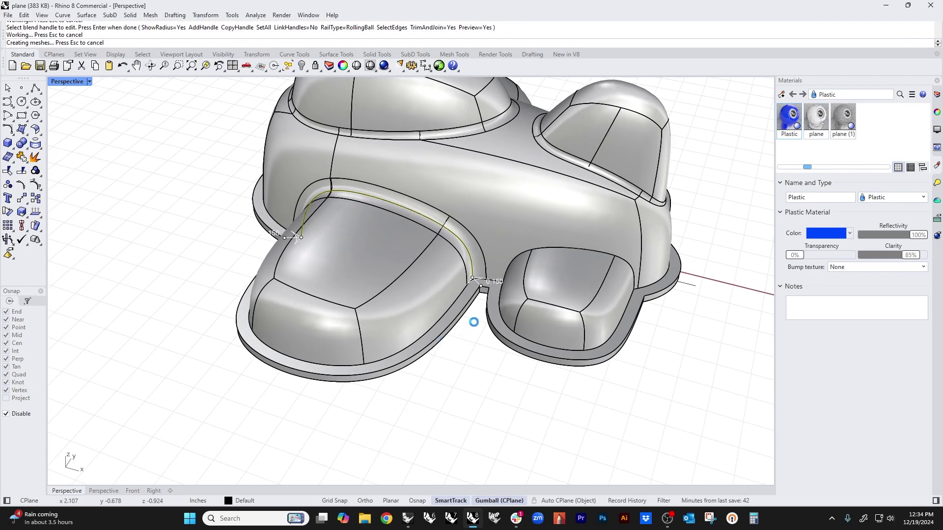
pyautogui.moveTo(476, 325); pyautogui.dragTo(419, 357, button='right')
pyautogui.press('Return')
pyautogui.click(409, 362)
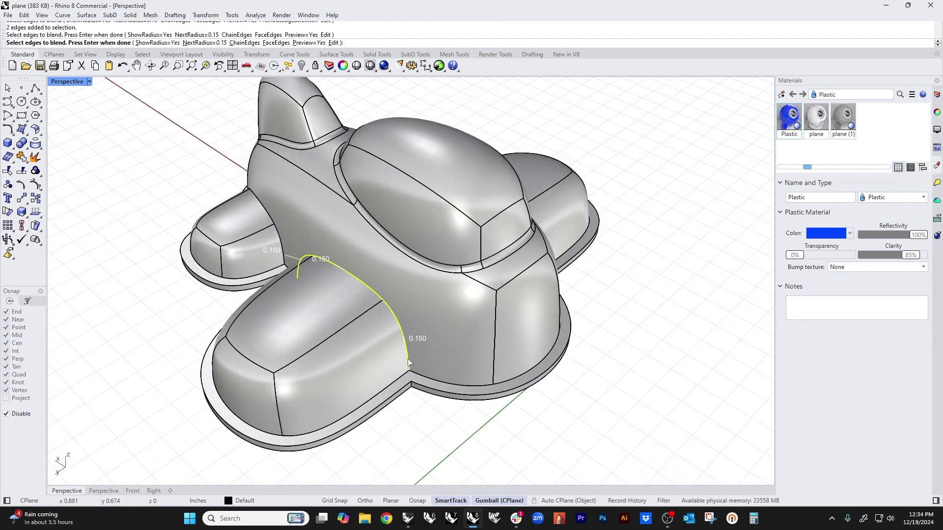
pyautogui.press('Return')
pyautogui.moveTo(411, 382); pyautogui.dragTo(467, 407, button='right')
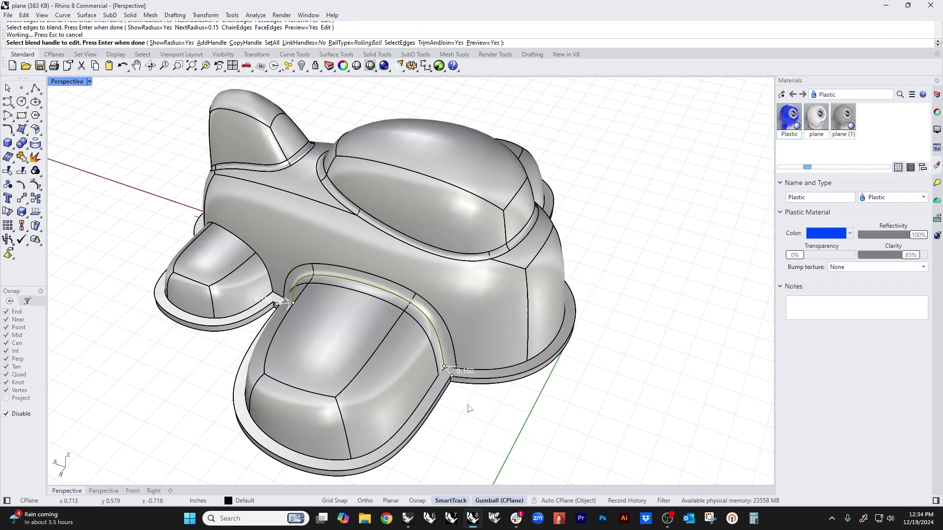
pyautogui.press('Return')
# - Start an edge blend along the seam where the small tail wing meets the fuselage
pyautogui.moveTo(302, 366); pyautogui.dragTo(250, 347, button='right')
pyautogui.keyDown('shift'); pyautogui.moveTo(425, 359); pyautogui.dragTo(326, 381, button='right'); pyautogui.keyUp('shift')
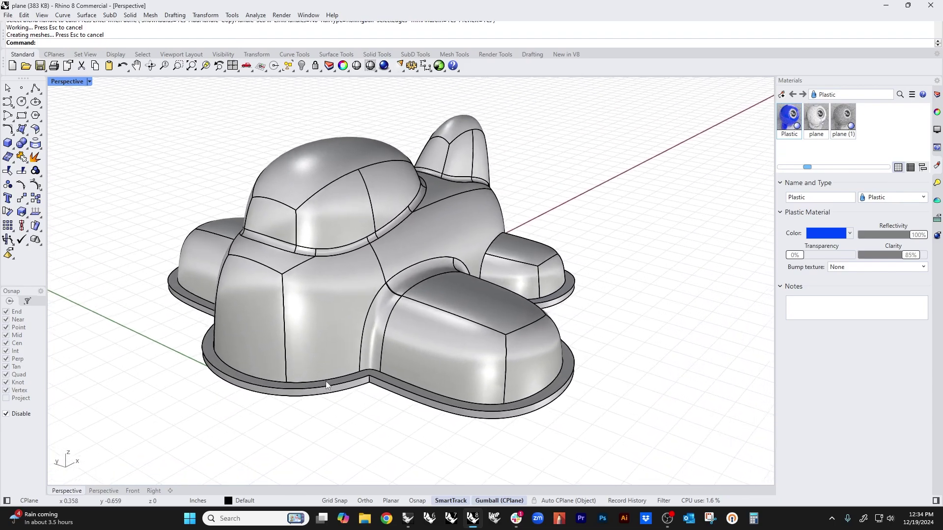
pyautogui.moveTo(550, 378); pyautogui.dragTo(413, 399, button='right')
pyautogui.scroll(6, 536, 328)
pyautogui.press('Return')
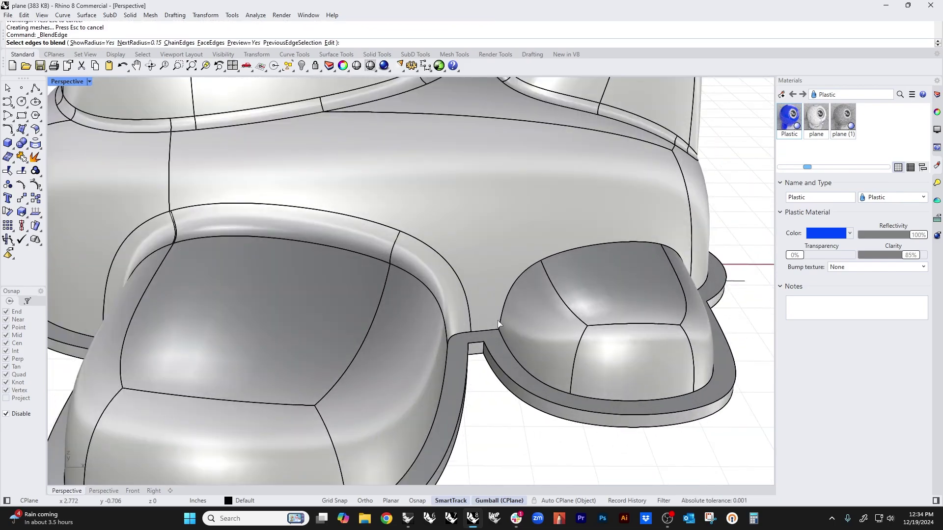
pyautogui.click(511, 328)
pyautogui.press('Return')
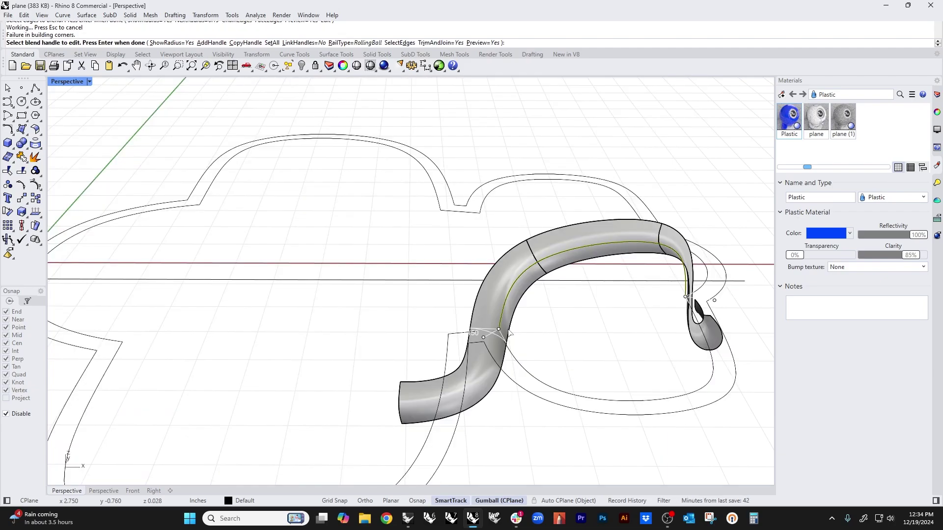
# - Set the radius of all the tail wing blend's handles to 0.1 in and reduce it to 0.08 in
pyautogui.click(272, 43)
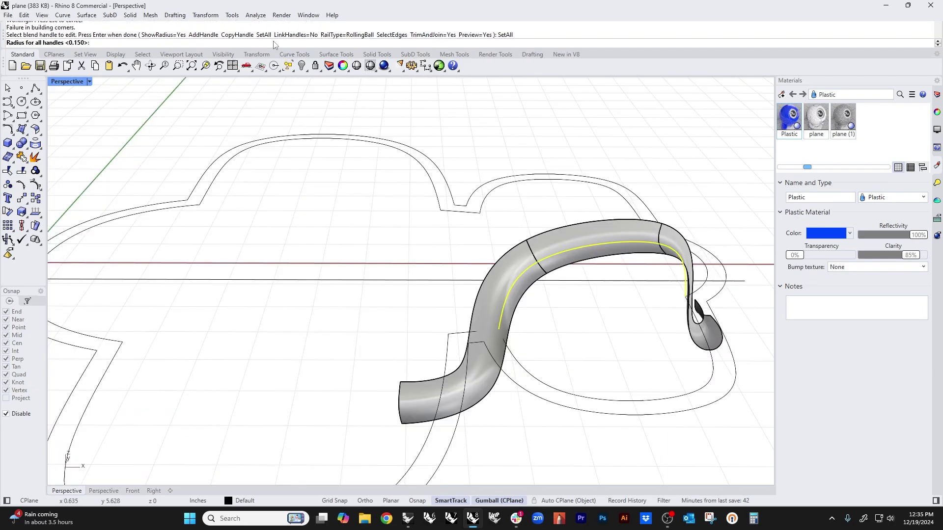
pyautogui.write('.')
pyautogui.write('1')
pyautogui.press('Return')
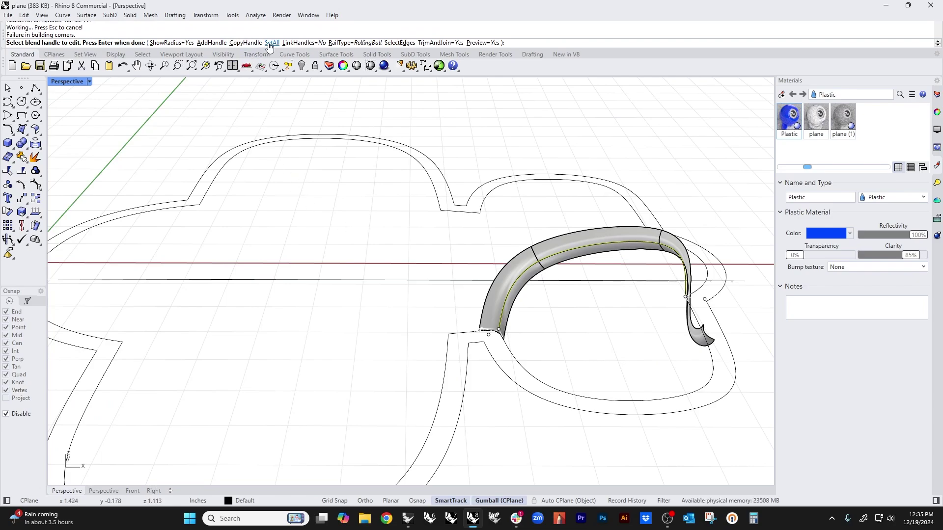
pyautogui.click(270, 43)
pyautogui.write('08')
pyautogui.press('Return')
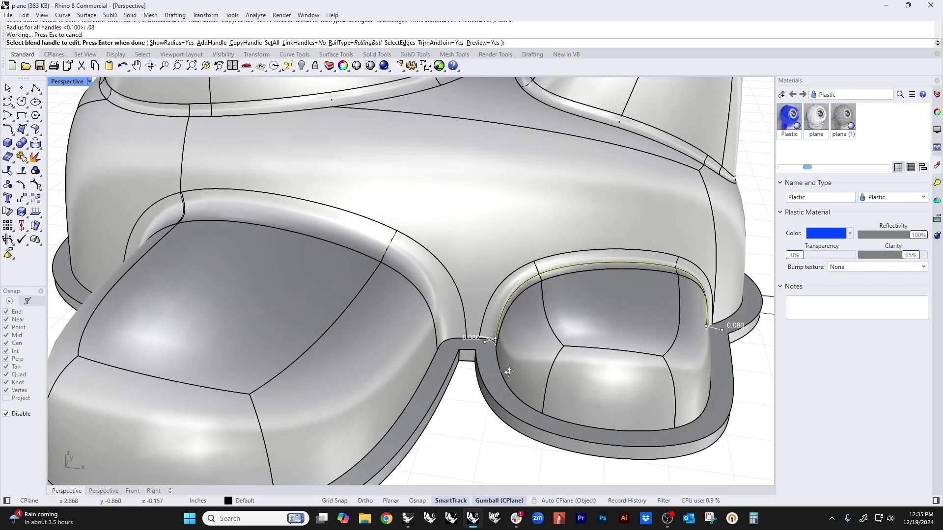
# - Increase the blend radius at the tail wing seam's front end to about 0.10 in
pyautogui.moveTo(509, 372); pyautogui.dragTo(438, 369, button='right')
pyautogui.scroll(5, 531, 349)
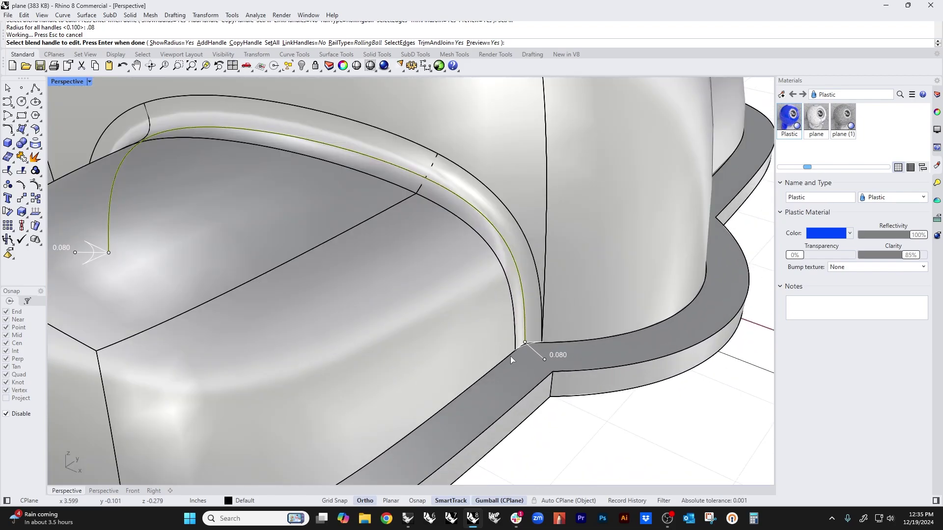
pyautogui.moveTo(510, 356); pyautogui.dragTo(291, 366, button='right')
pyautogui.click(294, 359)
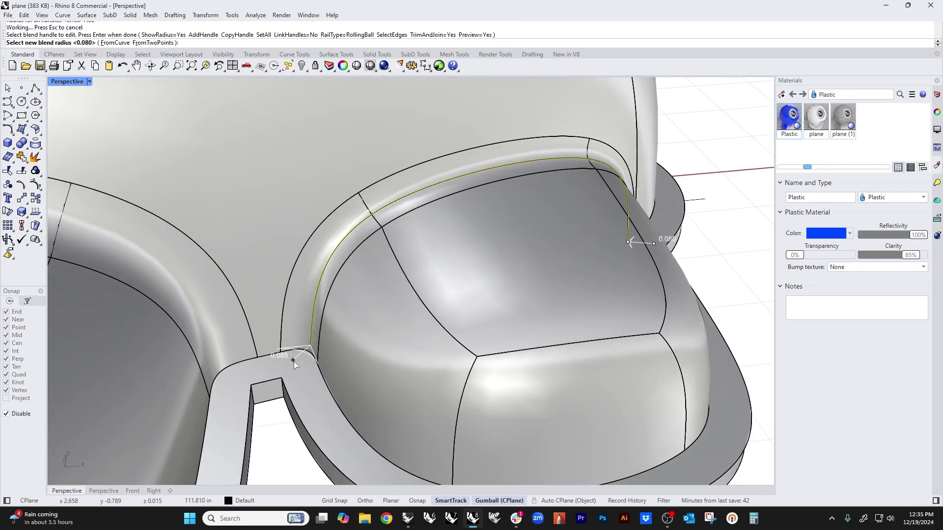
pyautogui.click(291, 365)
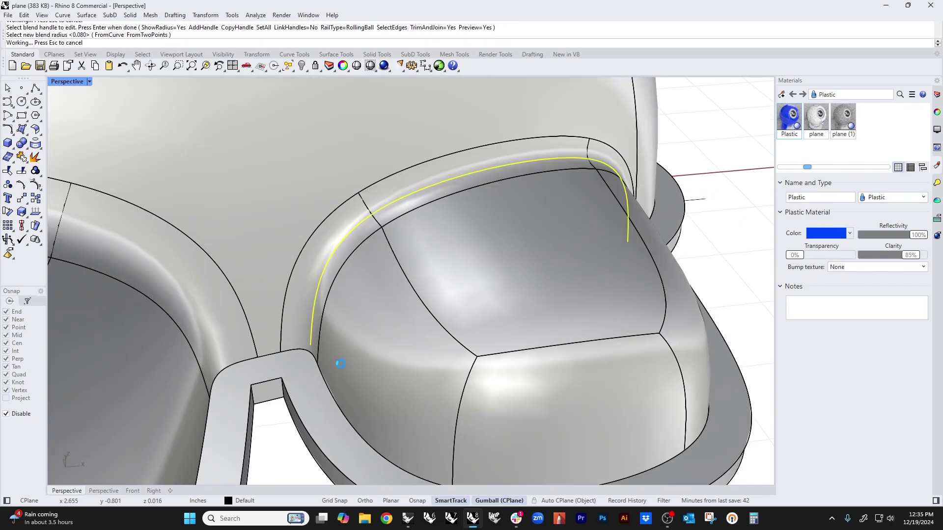
# - Try to enlarge the blend radius at the tail wing seam's rear end to about 0.11 in
pyautogui.scroll(-4, 340, 364)
pyautogui.moveTo(341, 364); pyautogui.dragTo(474, 358, button='right')
pyautogui.scroll(5, 474, 358)
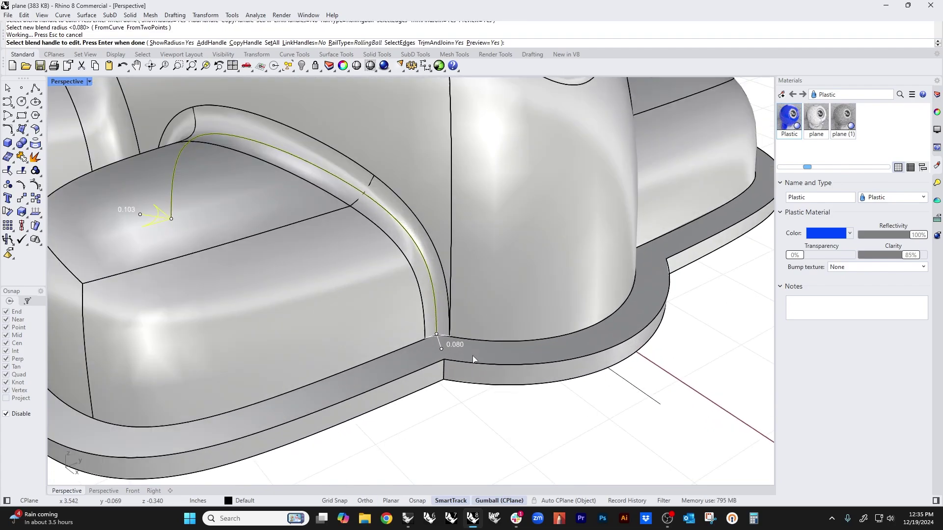
pyautogui.scroll(3, 446, 332)
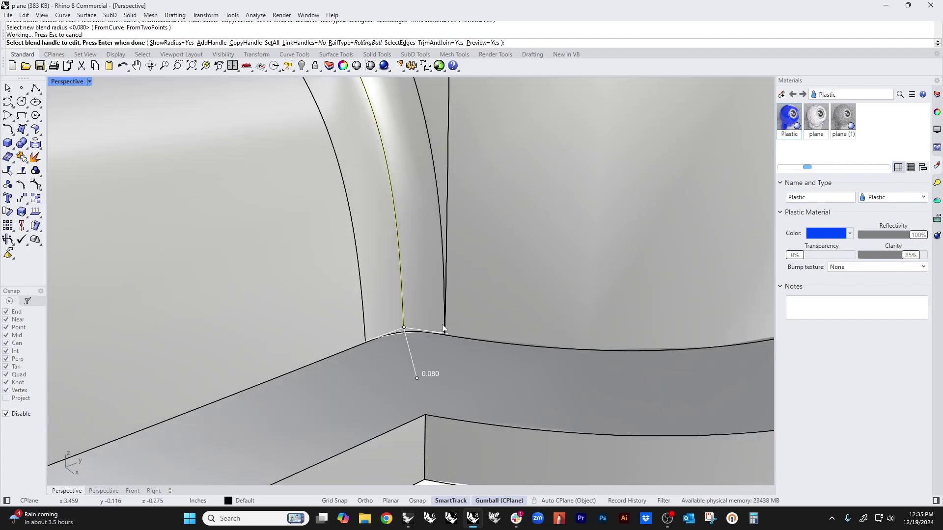
pyautogui.scroll(-3, 447, 346)
pyautogui.scroll(3, 486, 400)
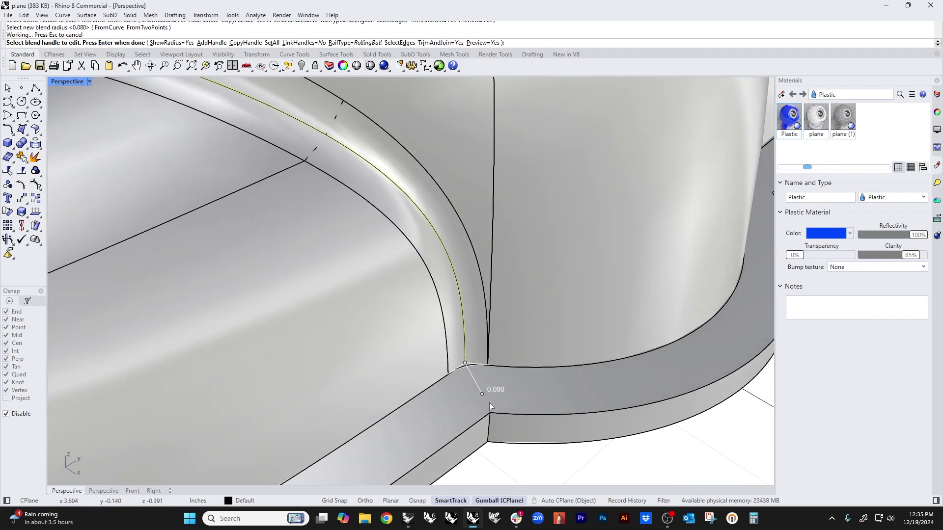
pyautogui.click(482, 397)
pyautogui.click(485, 402)
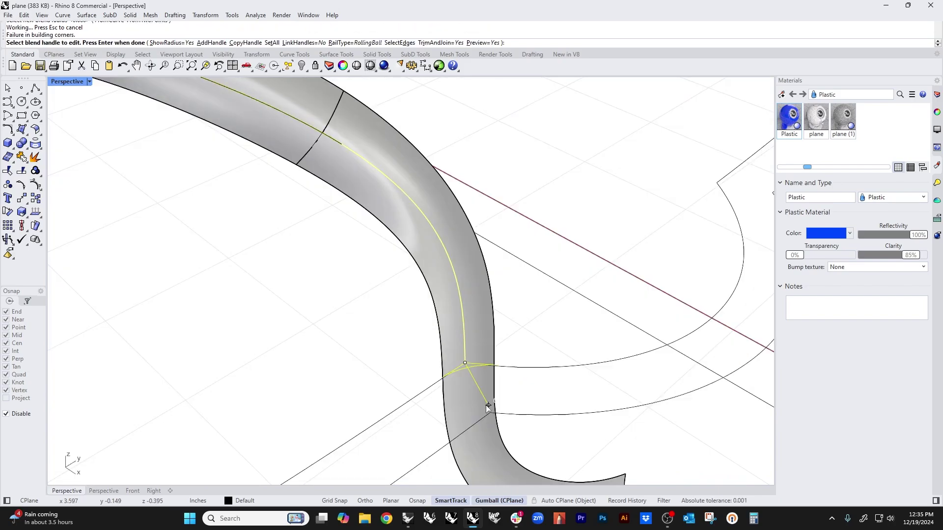
# - Reduce the blend radius at the tail wing seam's rear end to about 0.05 in, and raise it again to about 0.06 in
pyautogui.click(488, 405)
pyautogui.click(476, 386)
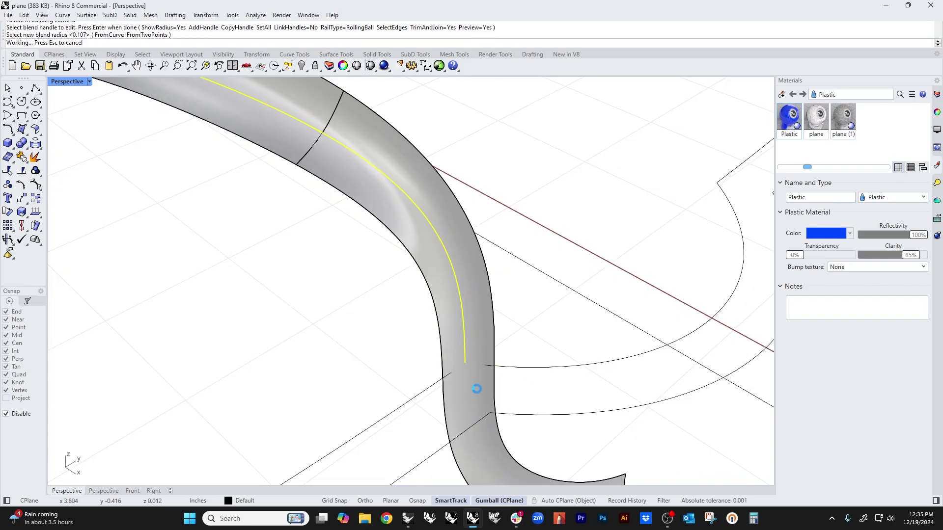
pyautogui.scroll(3, 482, 384)
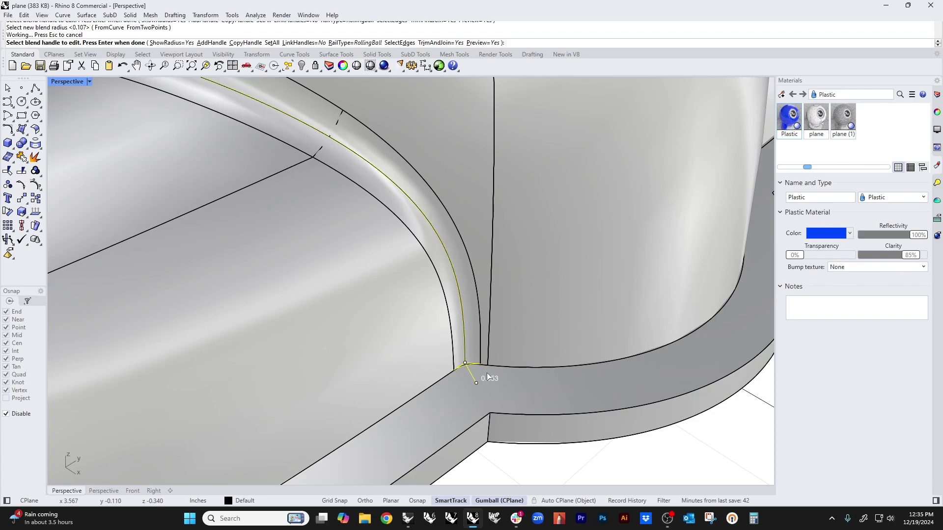
pyautogui.scroll(2, 482, 386)
pyautogui.click(471, 390)
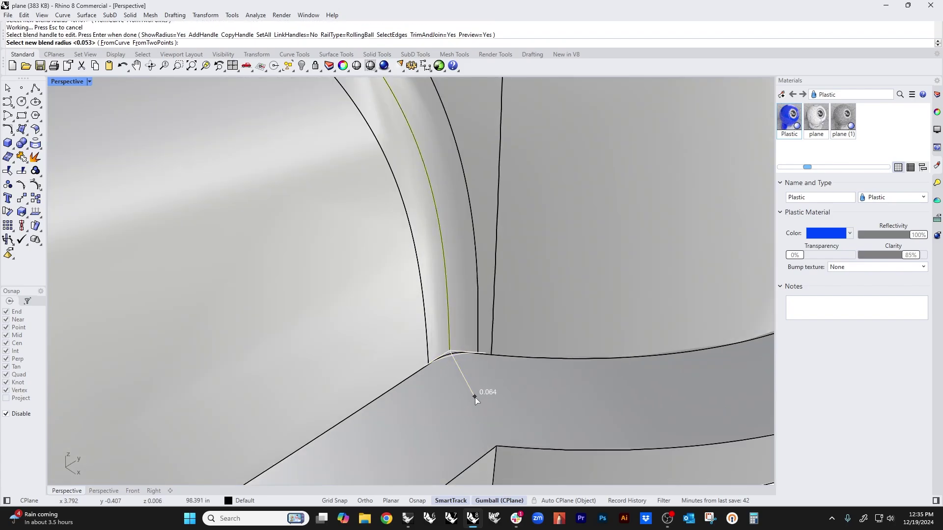
pyautogui.click(474, 396)
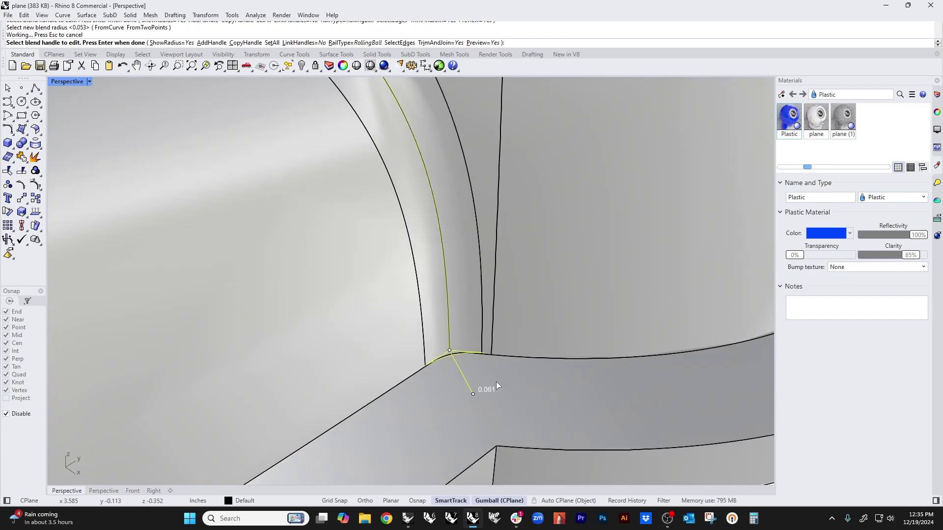
pyautogui.scroll(-12, 488, 373)
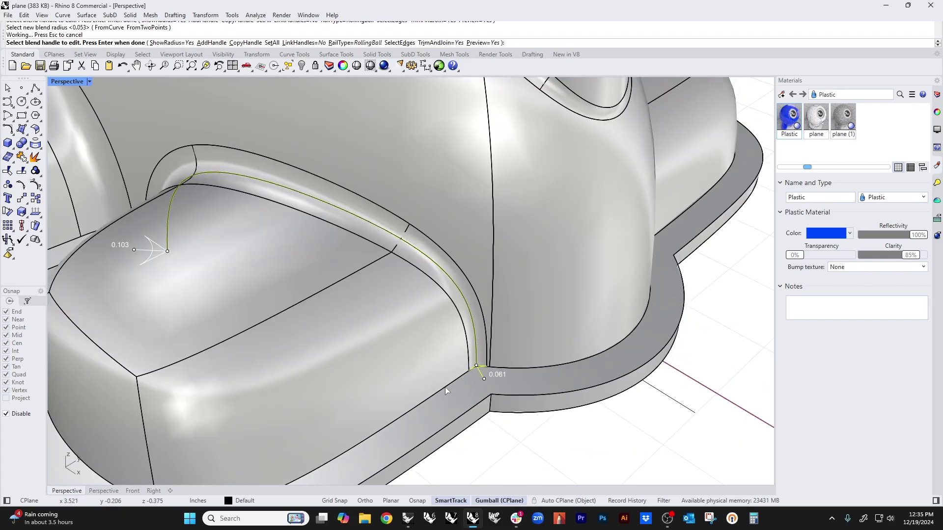
# - Set the blend radius at the tail wing seam's front end to 0.06 in
pyautogui.moveTo(447, 388)
pyautogui.mouseDown(button='right')
pyautogui.moveTo(521, 390)
pyautogui.moveTo(543, 375)
pyautogui.moveTo(454, 395)
pyautogui.mouseUp(button='right')
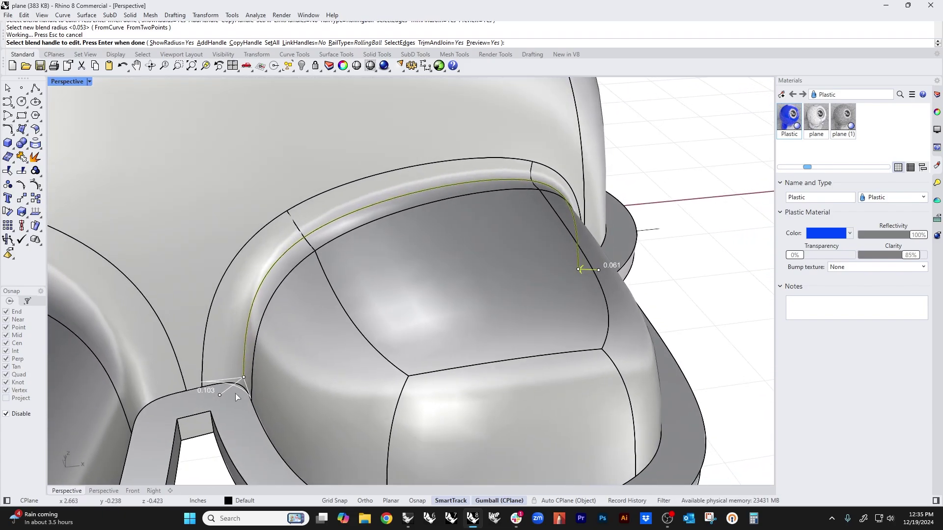
pyautogui.click(219, 394)
pyautogui.write('.06')
pyautogui.press('Return')
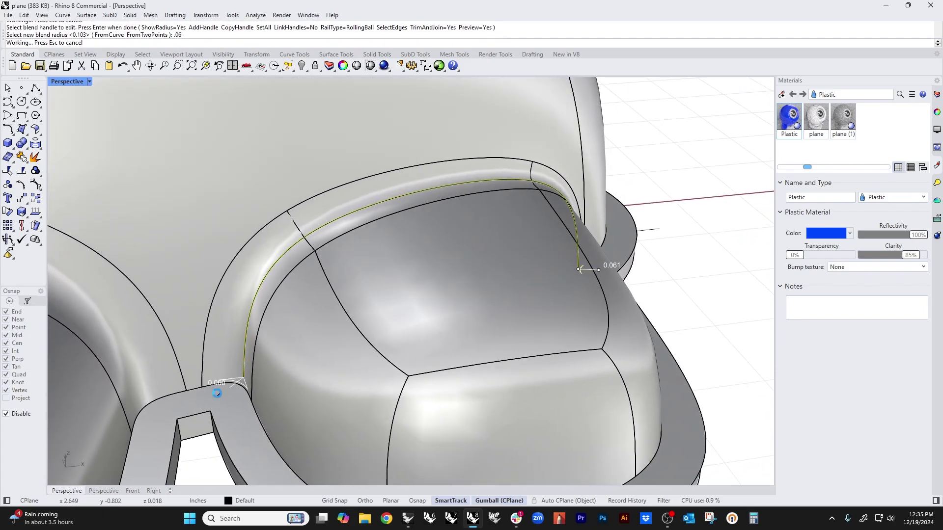
pyautogui.scroll(-8, 328, 341)
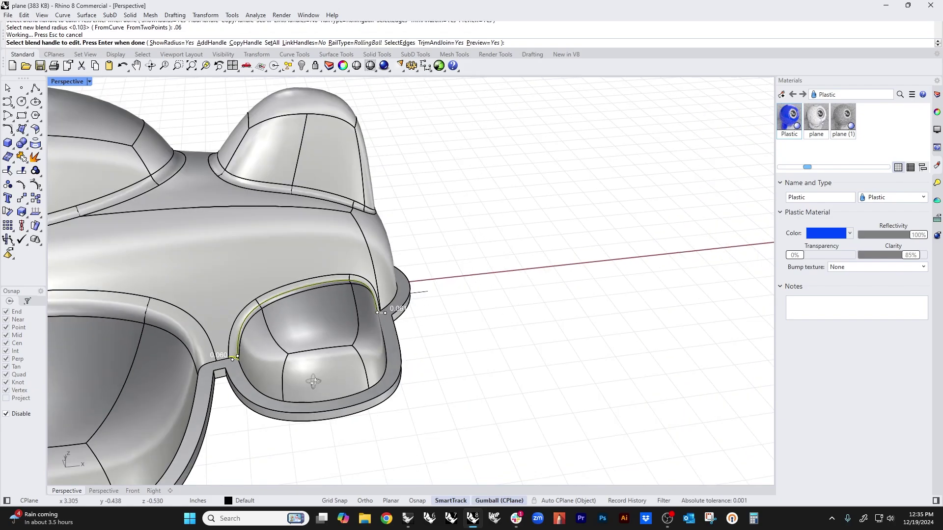
# - Set the blend radius at the tail wing seam's rear end to 0.06 in and apply the edge blend
pyautogui.scroll(4, 350, 322)
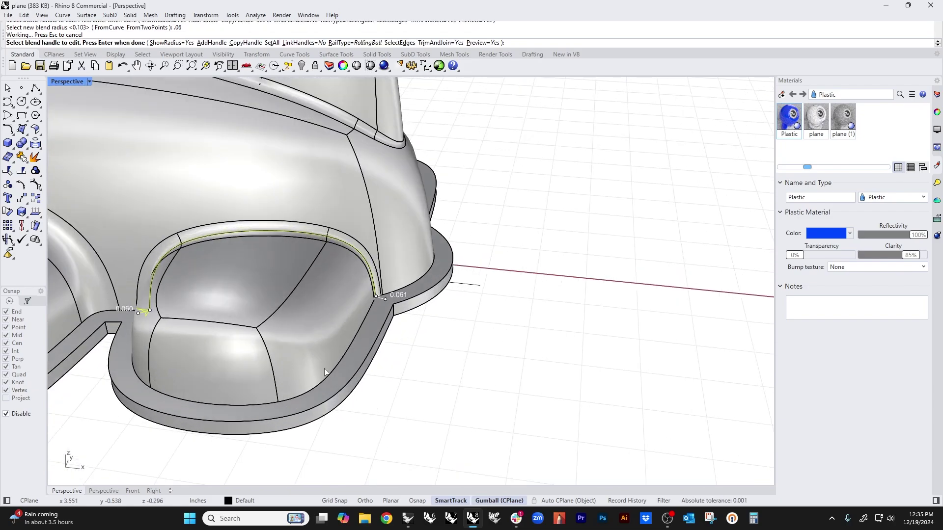
pyautogui.scroll(3, 399, 297)
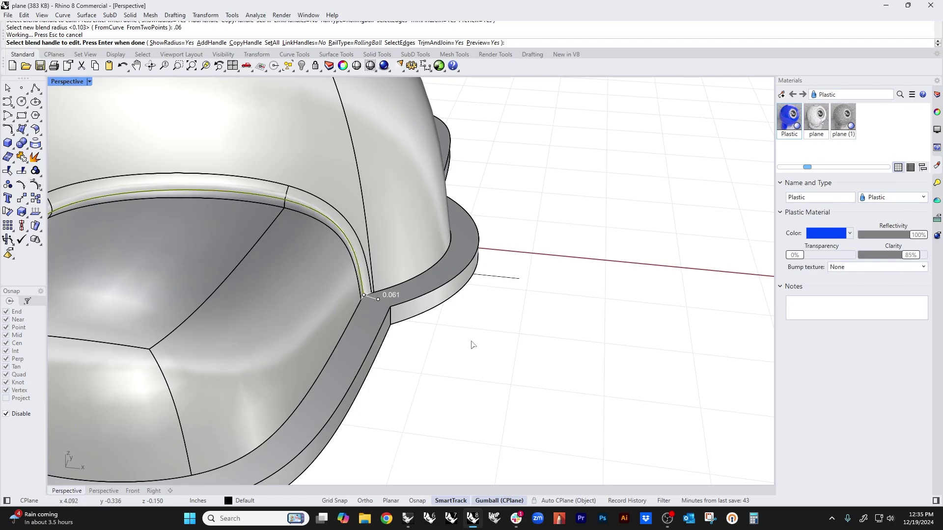
pyautogui.moveTo(471, 345); pyautogui.dragTo(369, 404, button='right')
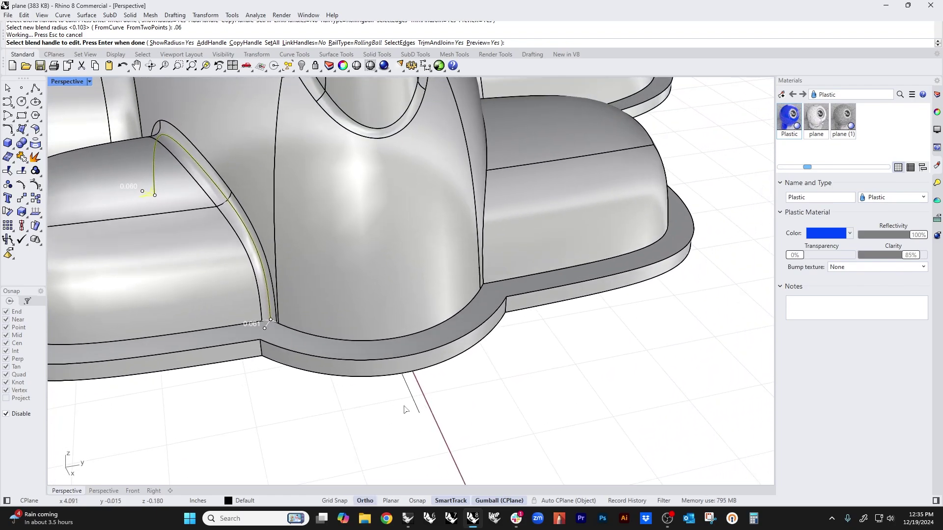
pyautogui.scroll(-3, 365, 398)
pyautogui.moveTo(296, 396); pyautogui.dragTo(416, 378, button='right')
pyautogui.scroll(3, 316, 398)
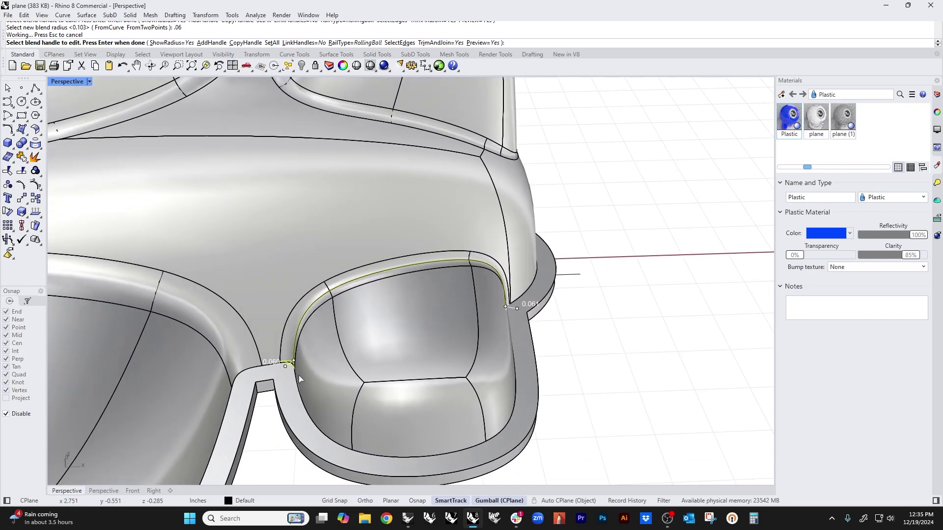
pyautogui.moveTo(564, 379); pyautogui.dragTo(502, 366, button='right')
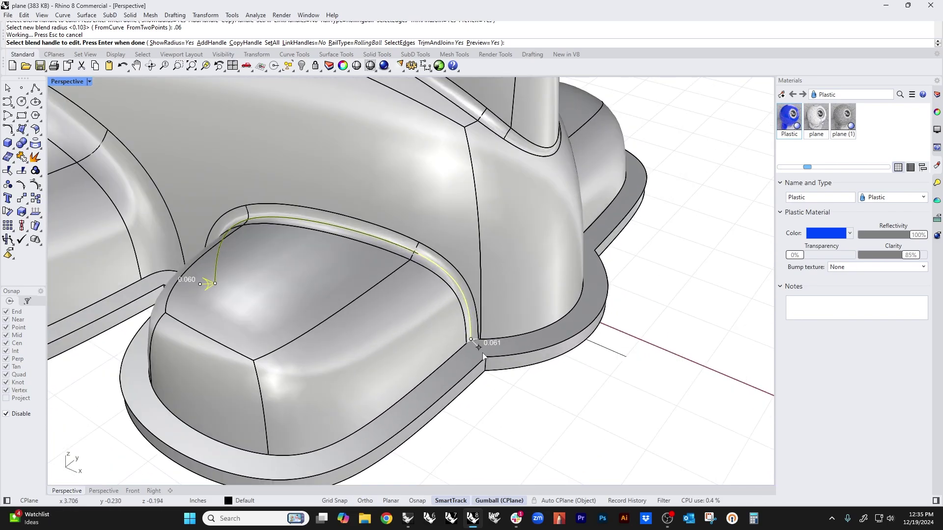
pyautogui.click(483, 350)
pyautogui.press('Return')
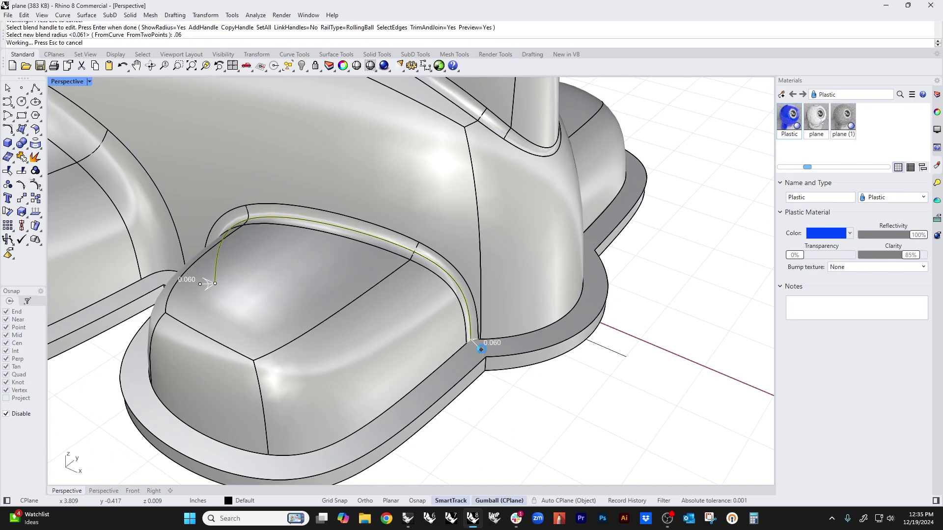
pyautogui.moveTo(485, 385); pyautogui.dragTo(405, 407, button='right')
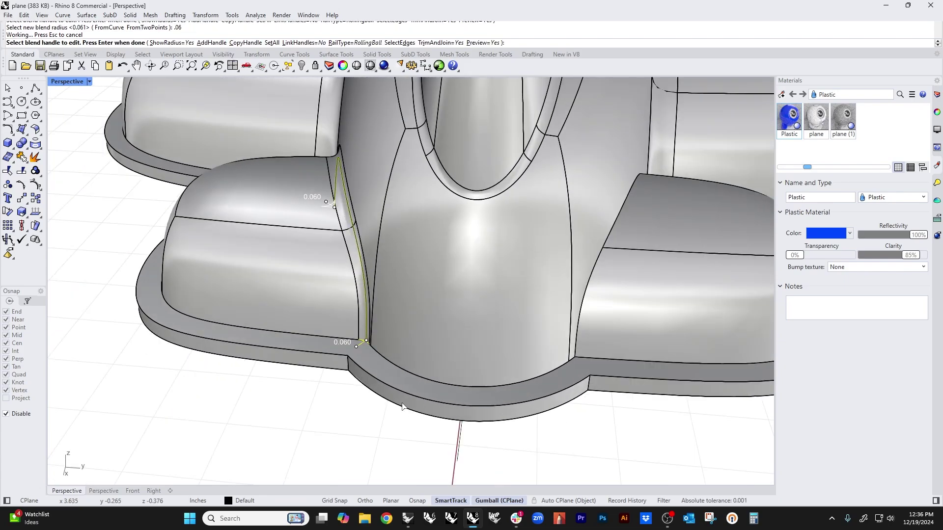
pyautogui.press('Return')
# - Start an edge blend along the seam where the opposite tail wing meets the fuselage
pyautogui.moveTo(556, 431); pyautogui.dragTo(430, 395, button='right')
pyautogui.press('Return')
pyautogui.click(402, 370)
pyautogui.press('Return')
pyautogui.moveTo(520, 392); pyautogui.dragTo(251, 116, button='right')
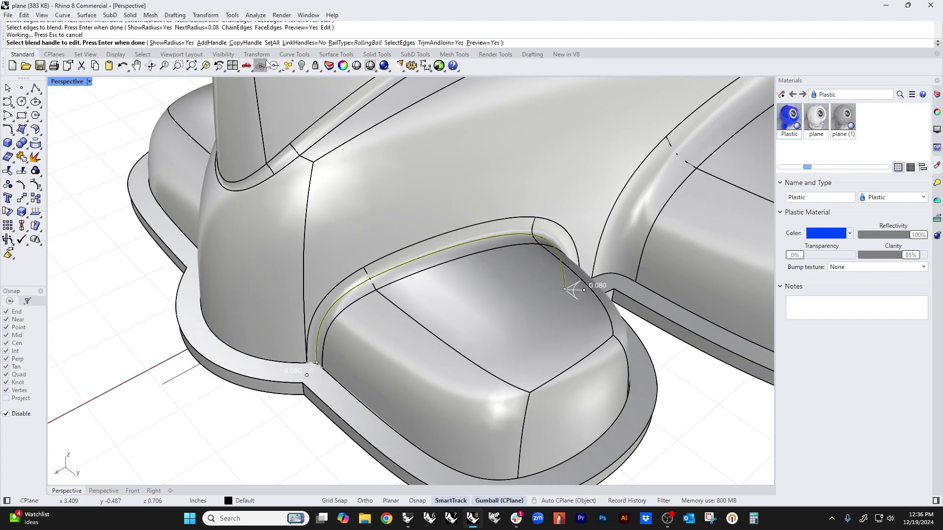
# - Set the radius of all handles of the opposite tail wing's blend to 0.06 in and apply the blend
pyautogui.click(272, 43)
pyautogui.write('.0')
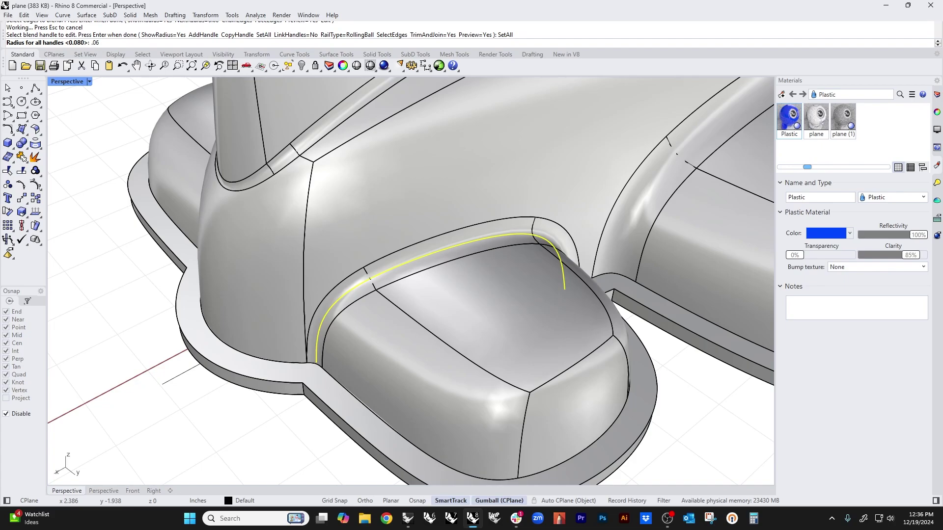
pyautogui.press('Return')
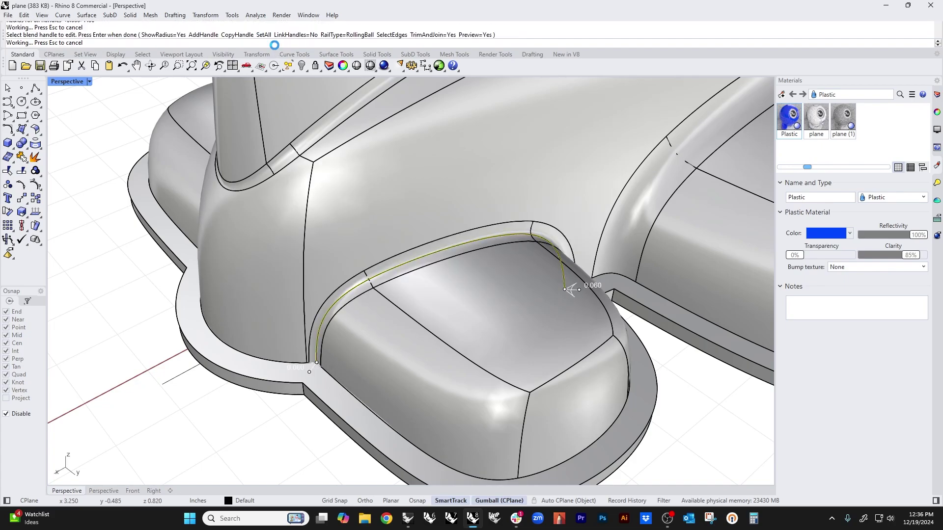
pyautogui.moveTo(353, 192); pyautogui.dragTo(448, 376, button='right')
pyautogui.scroll(-5, 434, 364)
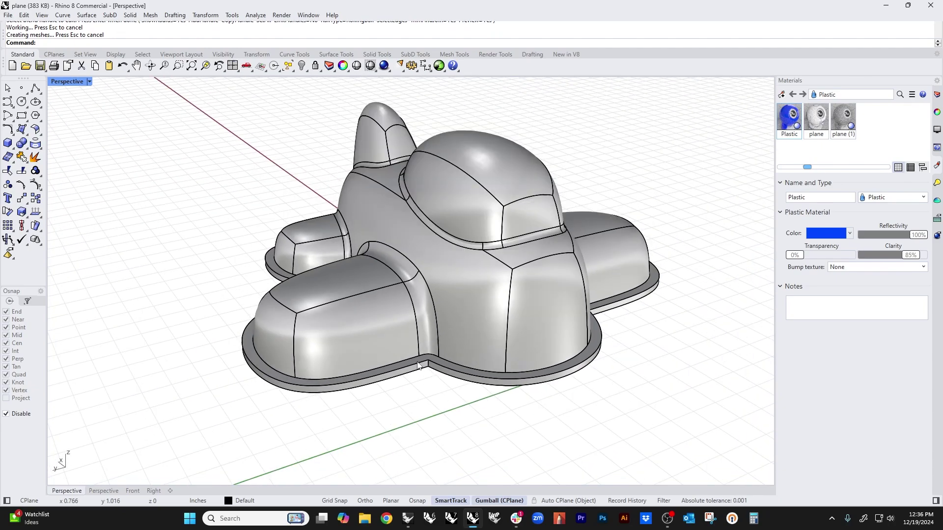
# - Start an edge blend along the entire edge loop where the plane's body meets the base flange
pyautogui.moveTo(435, 365); pyautogui.dragTo(305, 373, button='right')
pyautogui.scroll(3, 305, 373)
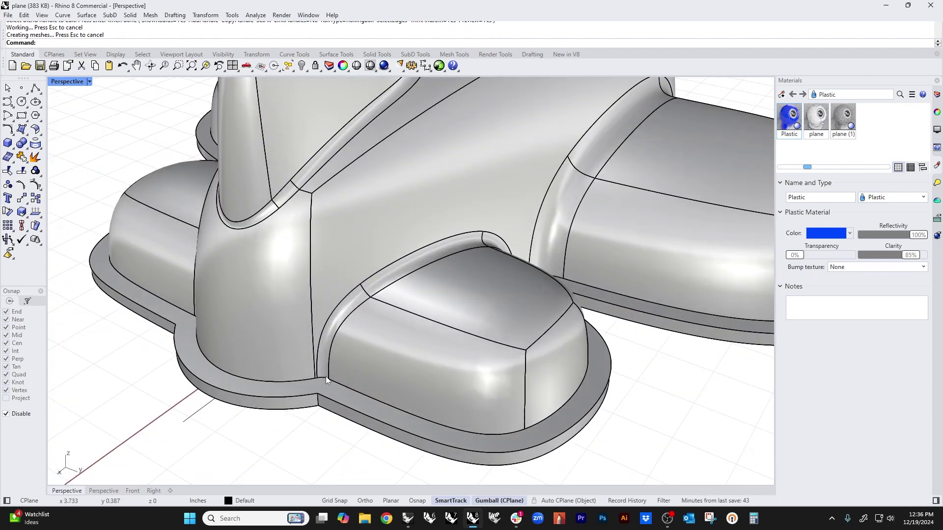
pyautogui.press('Return')
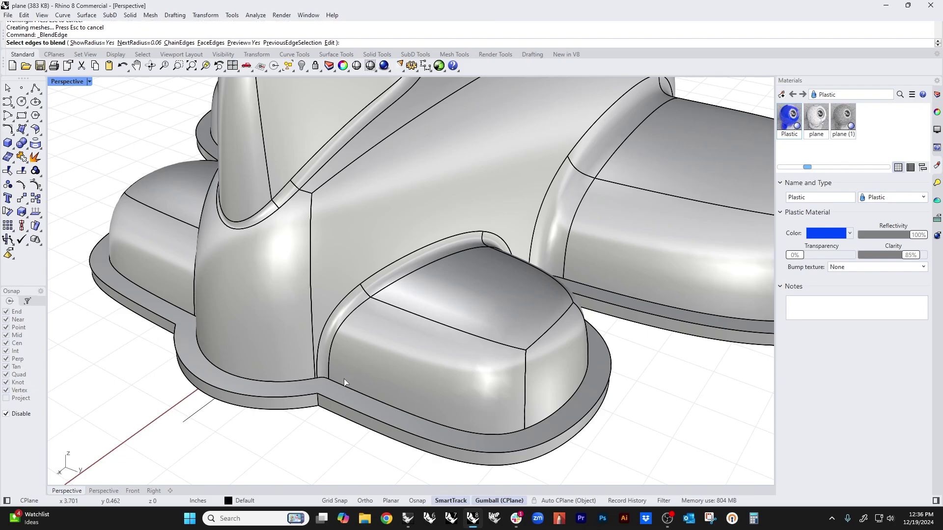
pyautogui.doubleClick(285, 382)
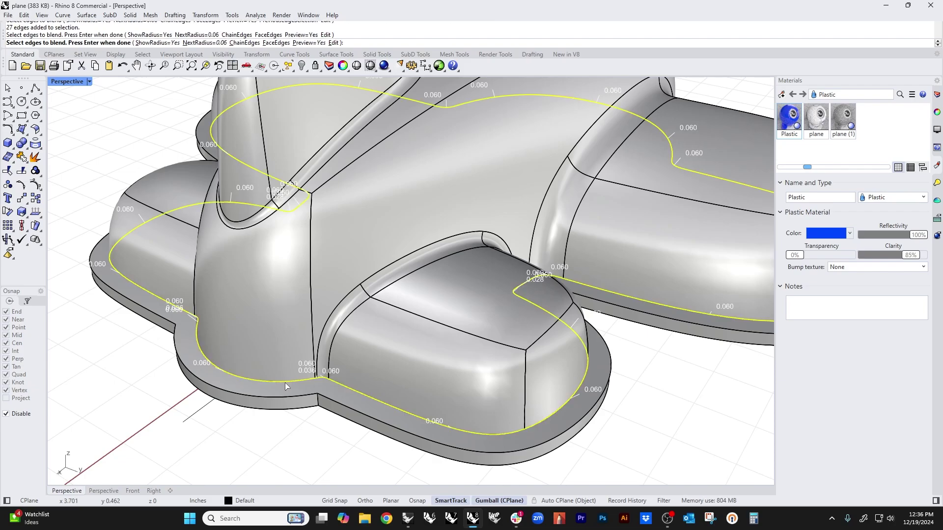
pyautogui.press('Return')
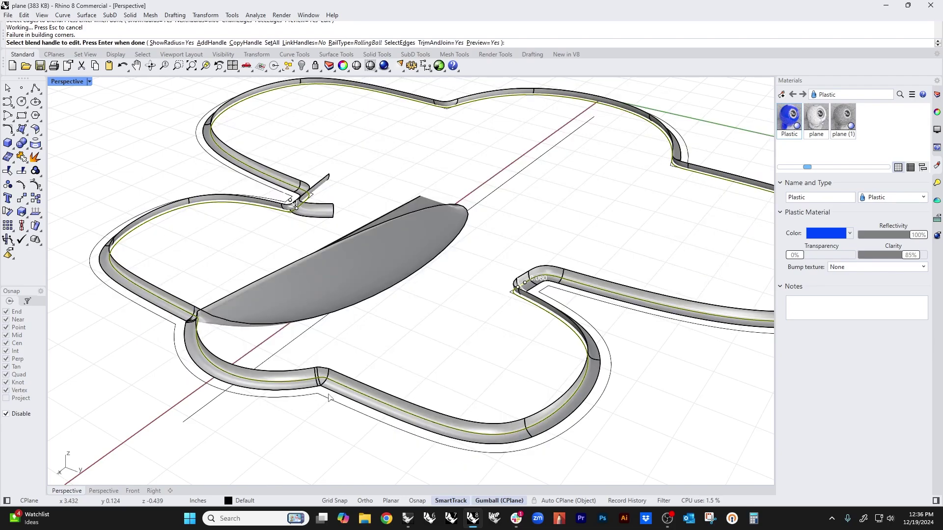
# - Set the radius of all the flange blend's handles to 0.04 in
pyautogui.moveTo(330, 398); pyautogui.dragTo(302, 371, button='right')
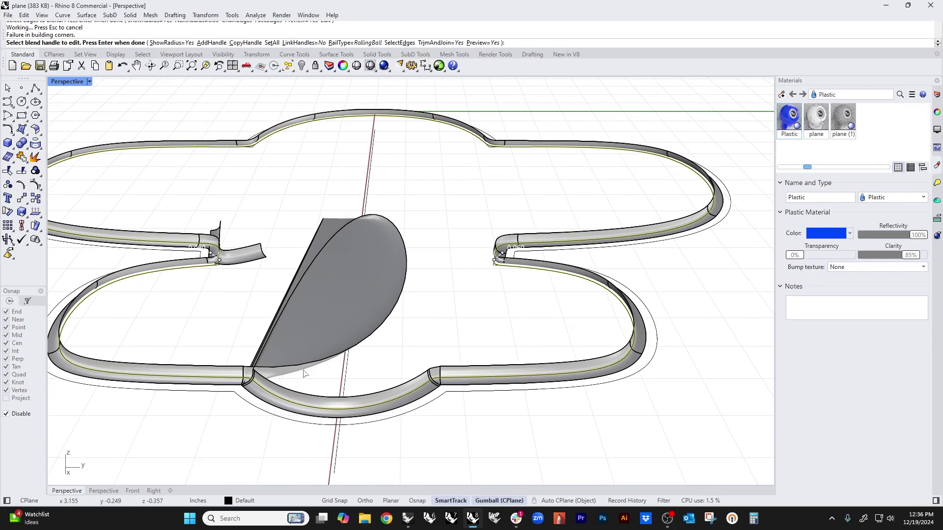
pyautogui.click(273, 44)
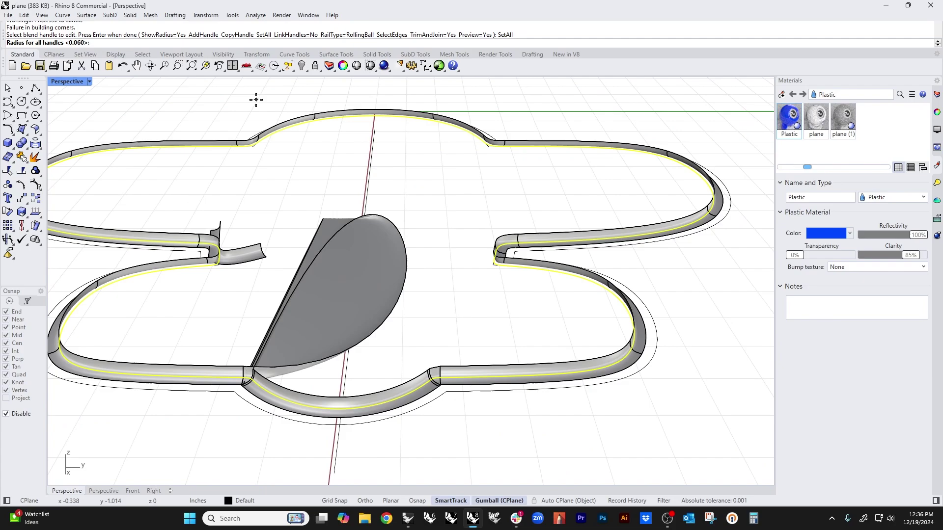
pyautogui.write('.04')
pyautogui.press('Return')
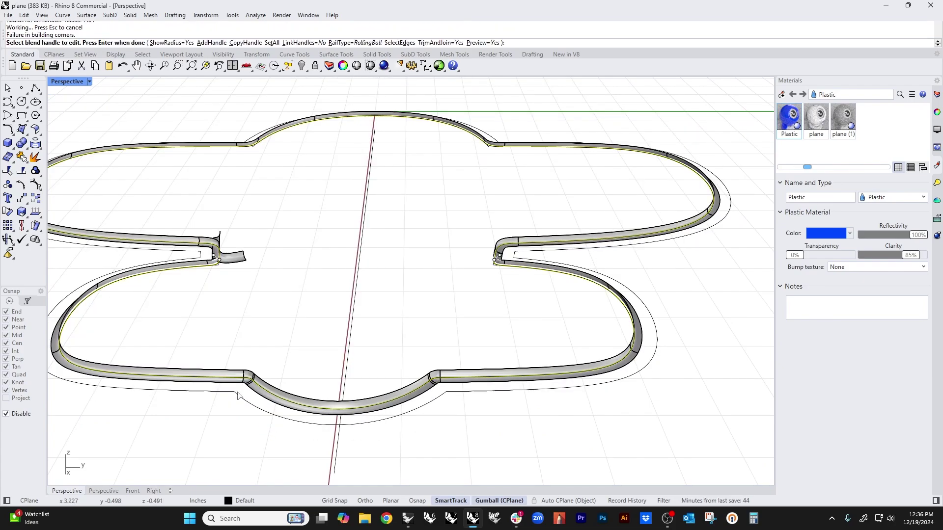
# - Reduce the radius of all the flange blend's handles to 0.03 in and further to 0.01 in
pyautogui.moveTo(256, 407); pyautogui.dragTo(373, 373, button='right')
pyautogui.scroll(5, 441, 360)
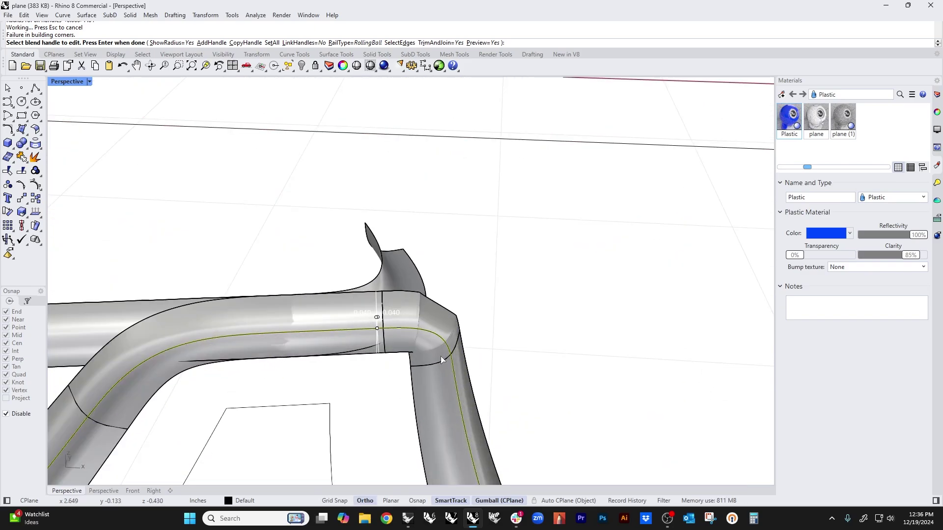
pyautogui.scroll(-6, 361, 318)
pyautogui.moveTo(372, 314); pyautogui.dragTo(389, 353, button='right')
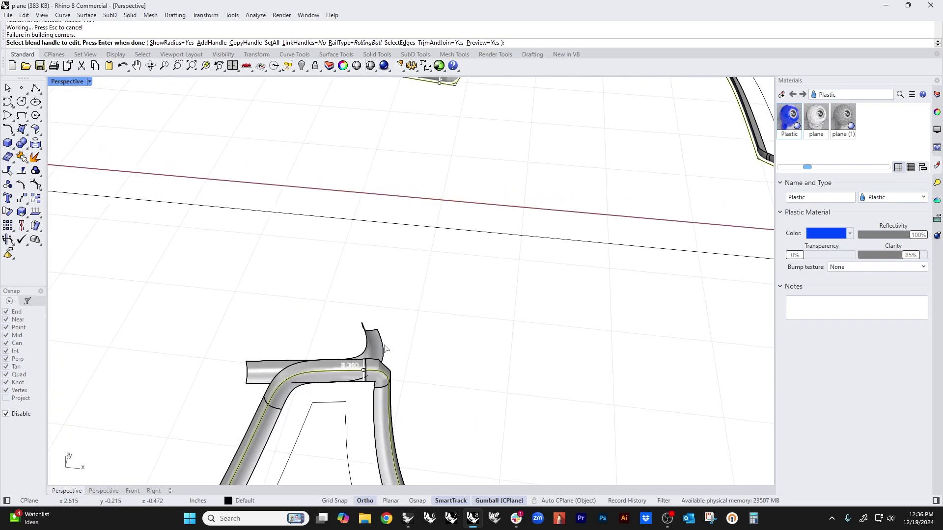
pyautogui.click(271, 42)
pyautogui.write('.03')
pyautogui.press('Return')
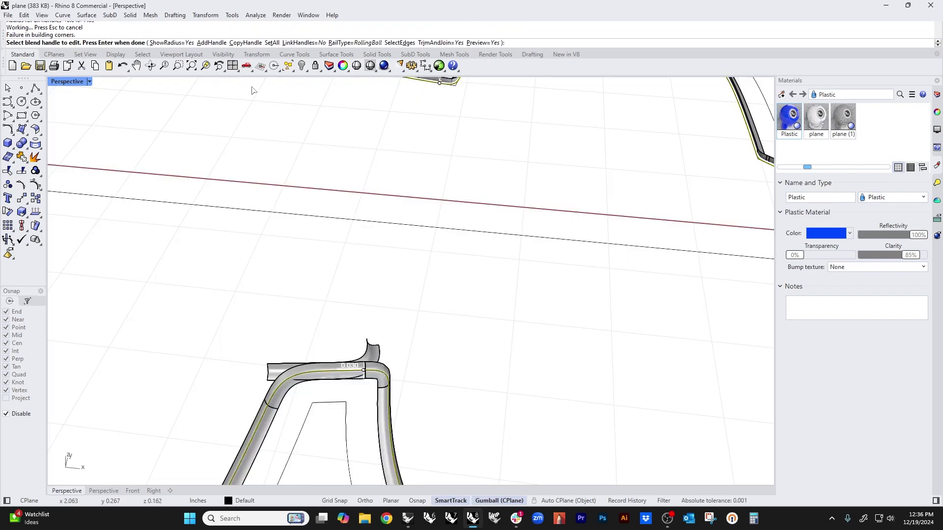
pyautogui.click(272, 43)
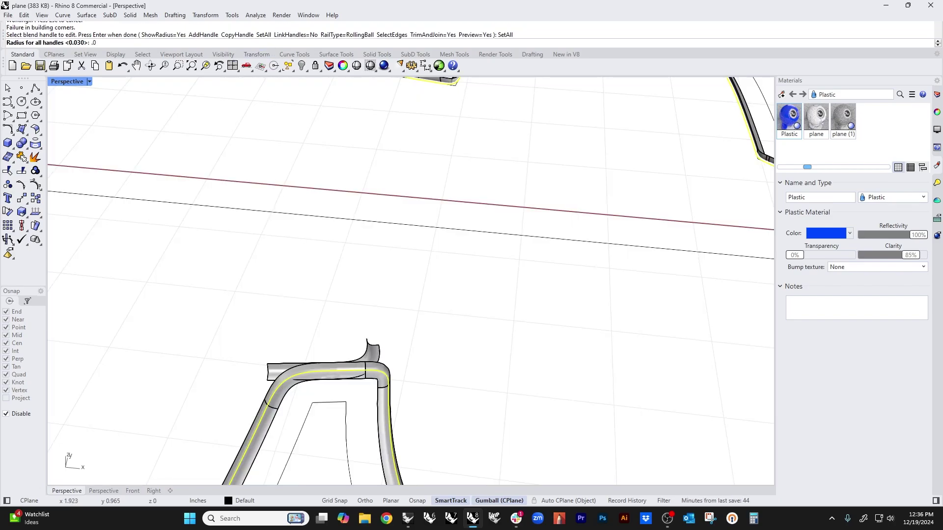
pyautogui.write('.01')
pyautogui.press('Return')
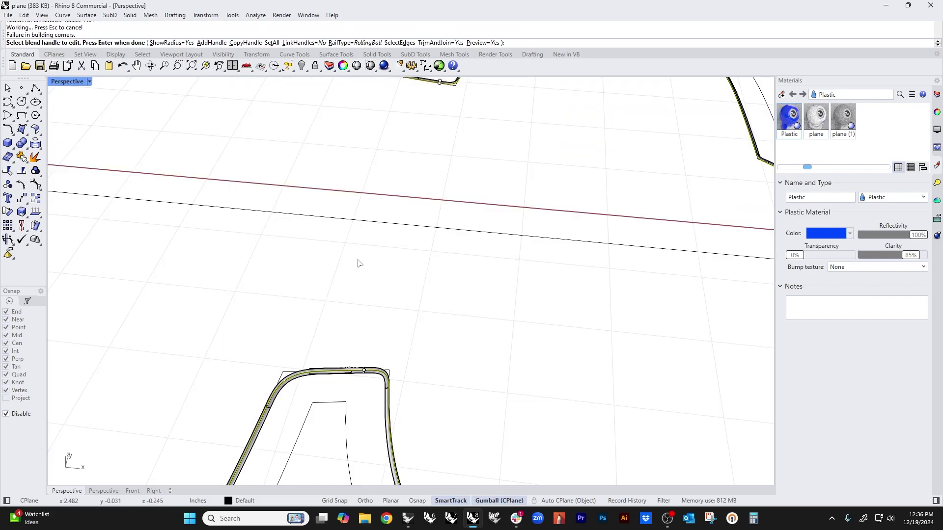
# - Examine the 0.01 in flange blend preview around the plane's outline for faulty corners, including up close at the radius handles
pyautogui.scroll(-5, 357, 306)
pyautogui.keyDown('shift'); pyautogui.moveTo(376, 384); pyautogui.dragTo(488, 288, button='right'); pyautogui.keyUp('shift')
pyautogui.scroll(5, 397, 290)
pyautogui.scroll(-4, 378, 288)
pyautogui.scroll(-5, 489, 288)
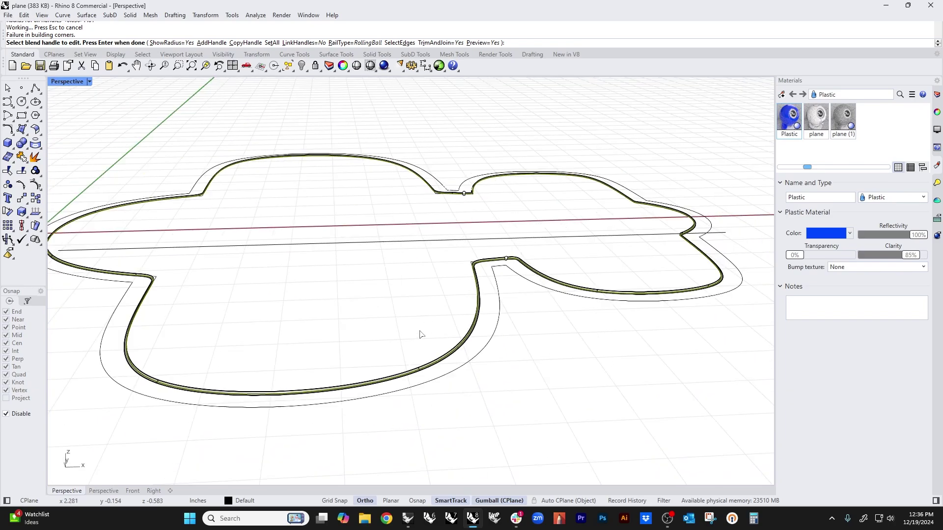
pyautogui.moveTo(421, 333); pyautogui.dragTo(487, 330, button='right')
pyautogui.scroll(6, 301, 321)
pyautogui.scroll(-5, 318, 321)
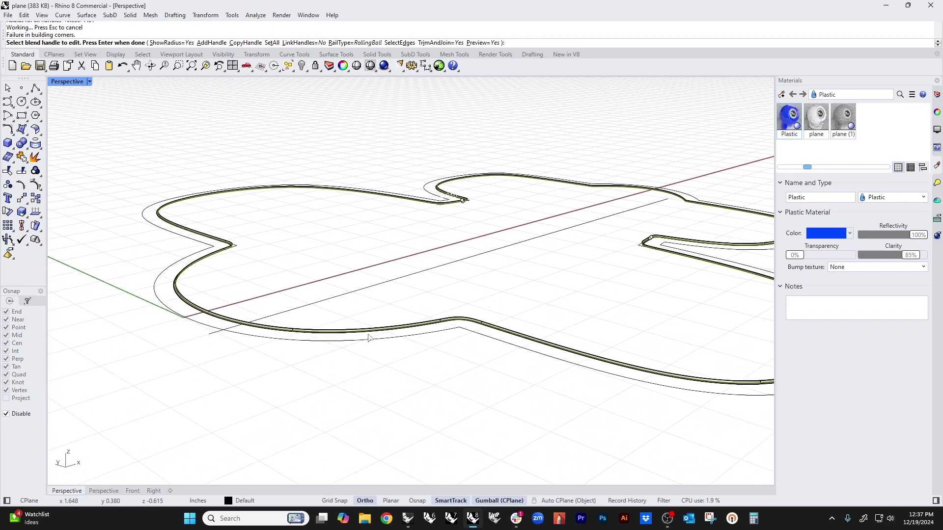
pyautogui.moveTo(368, 337); pyautogui.dragTo(385, 352, button='right')
pyautogui.scroll(6, 396, 327)
pyautogui.scroll(-5, 261, 300)
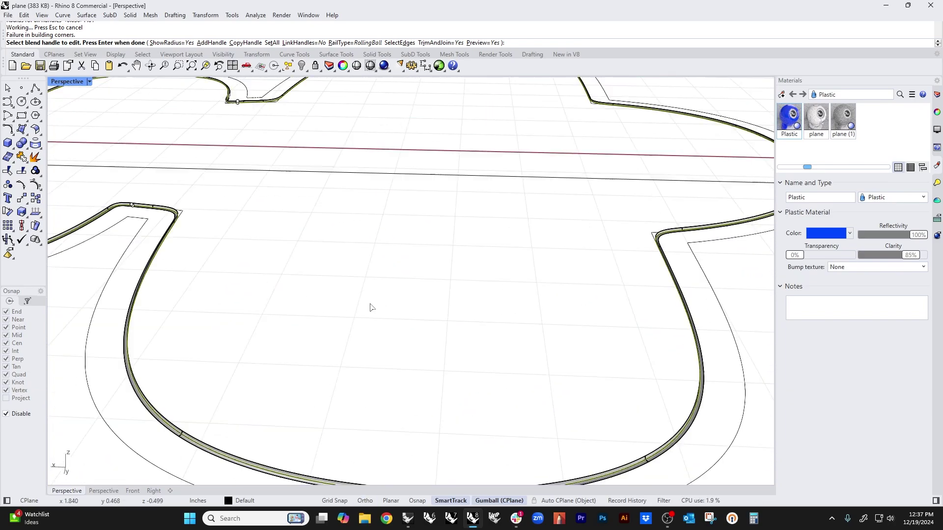
pyautogui.moveTo(371, 308); pyautogui.dragTo(402, 316, button='right')
pyautogui.scroll(6, 320, 301)
pyautogui.scroll(8, 262, 317)
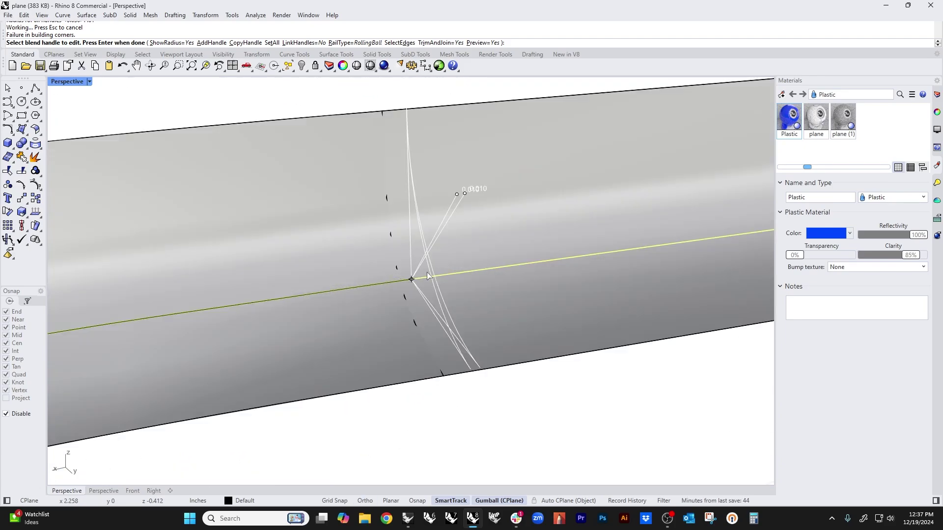
# - Reduce the radius of all the flange blend's handles to 0.008 in and finish the edge blend
pyautogui.scroll(-8, 428, 276)
pyautogui.keyDown('shift'); pyautogui.moveTo(428, 276); pyautogui.dragTo(353, 290, button='right'); pyautogui.keyUp('shift')
pyautogui.scroll(10, 449, 245)
pyautogui.keyDown('shift'); pyautogui.moveTo(534, 253); pyautogui.dragTo(427, 282, button='right'); pyautogui.keyUp('shift')
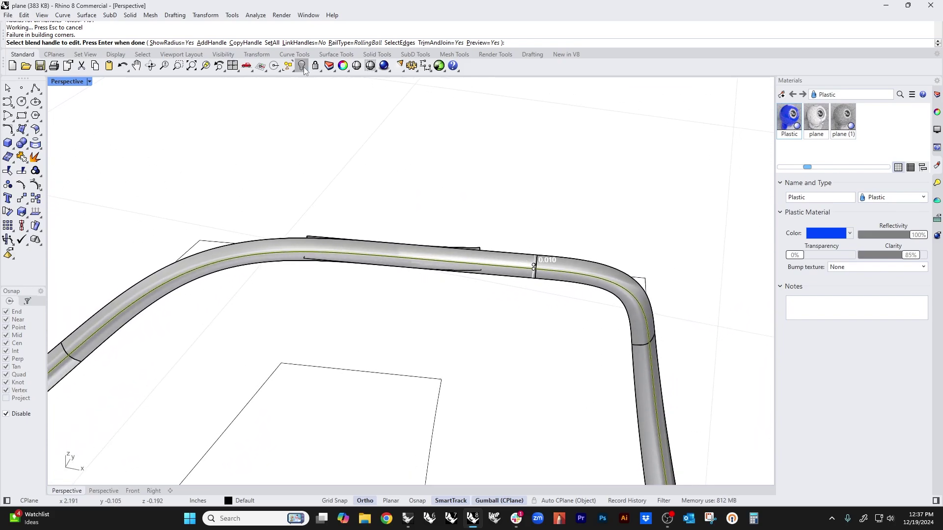
pyautogui.click(273, 43)
pyautogui.write('.008')
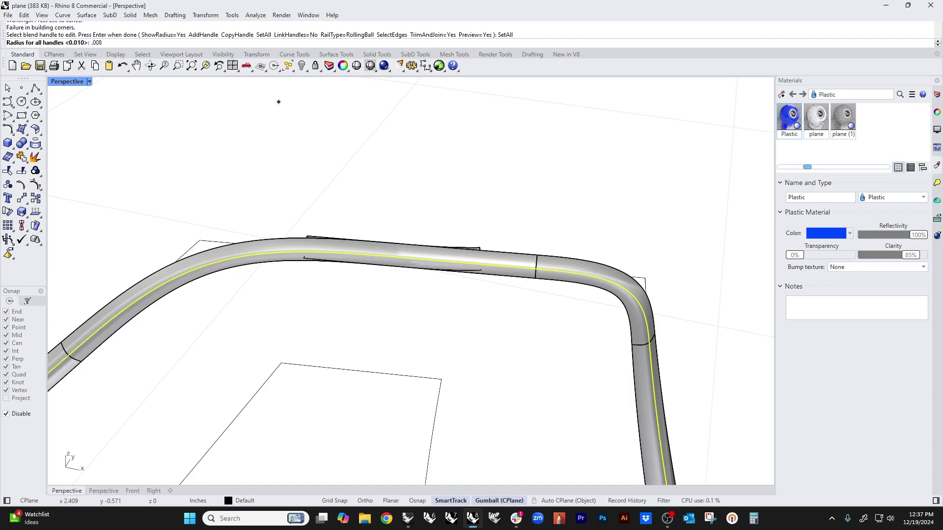
pyautogui.press('Return')
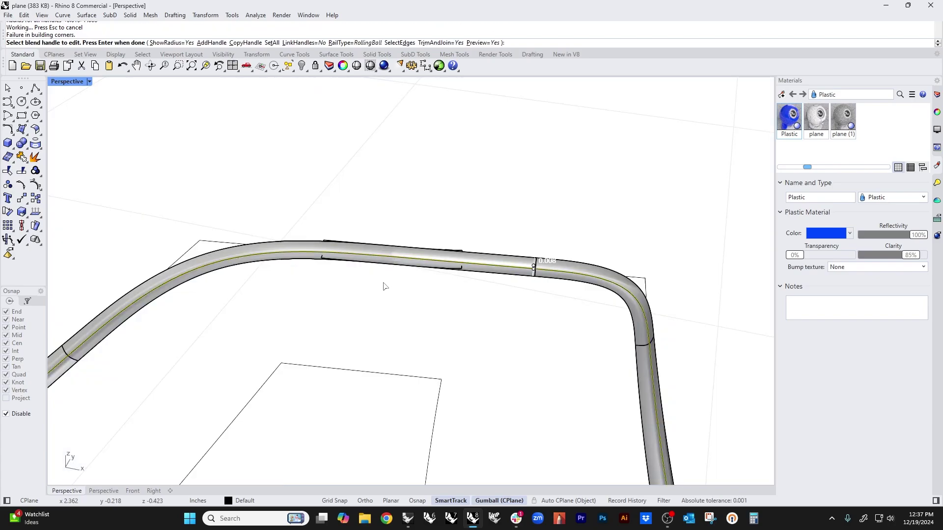
pyautogui.press('Return')
# - Examine the surfaces up close where the plane's body meets the flange, picking individual surfaces around the seam corner
pyautogui.scroll(5, 382, 267)
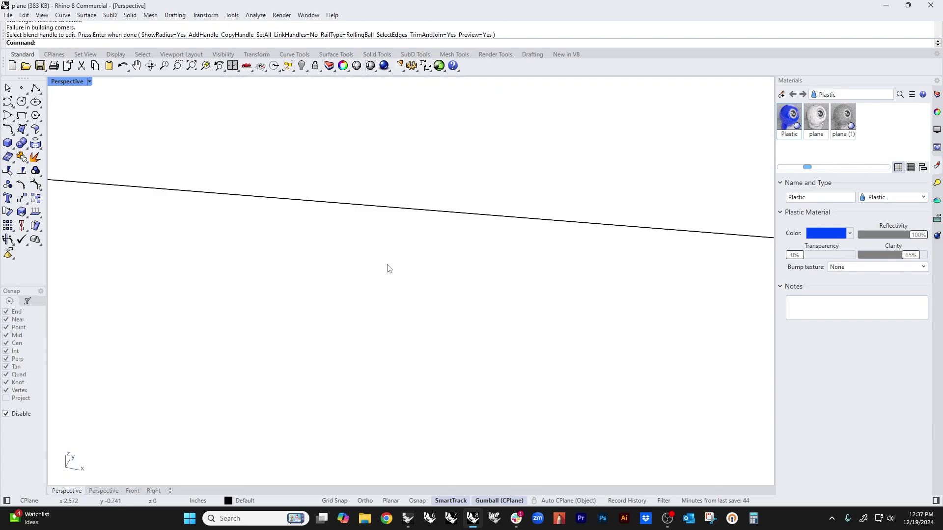
pyautogui.scroll(-5, 387, 265)
pyautogui.click(417, 210)
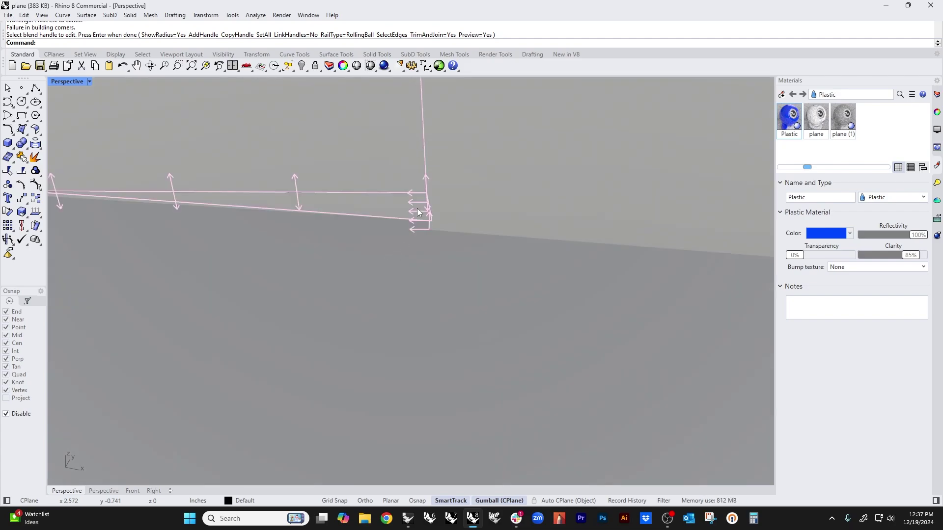
pyautogui.click(417, 208)
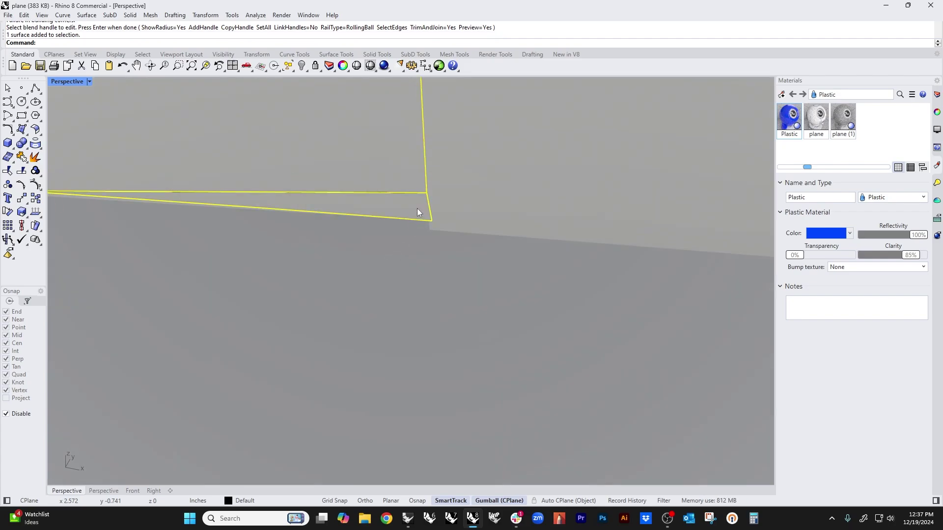
pyautogui.click(446, 210)
pyautogui.scroll(-5, 446, 216)
pyautogui.scroll(-1, 406, 374)
pyautogui.press('Escape')
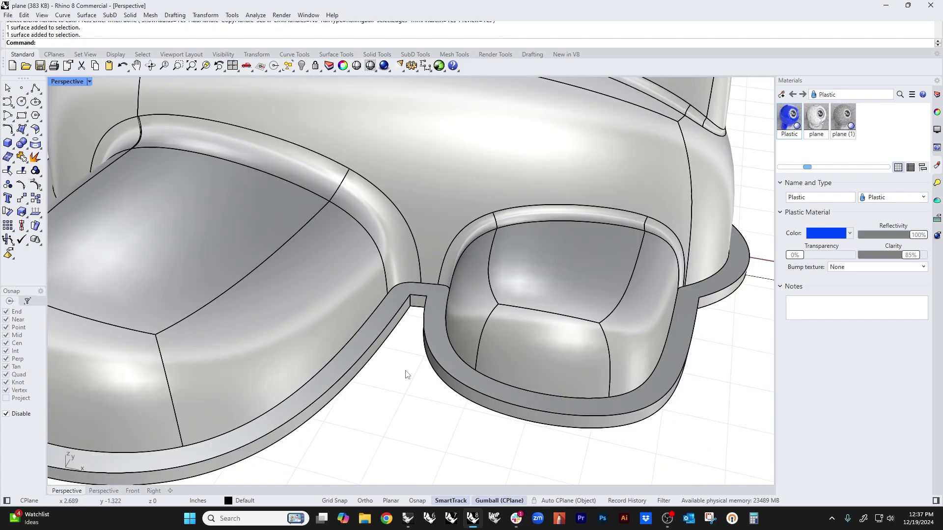
# - Examine the flange seam between the wing and tail wing on both sides of the plane, comparing the corners
pyautogui.moveTo(406, 375); pyautogui.dragTo(437, 362, button='right')
pyautogui.scroll(10, 474, 228)
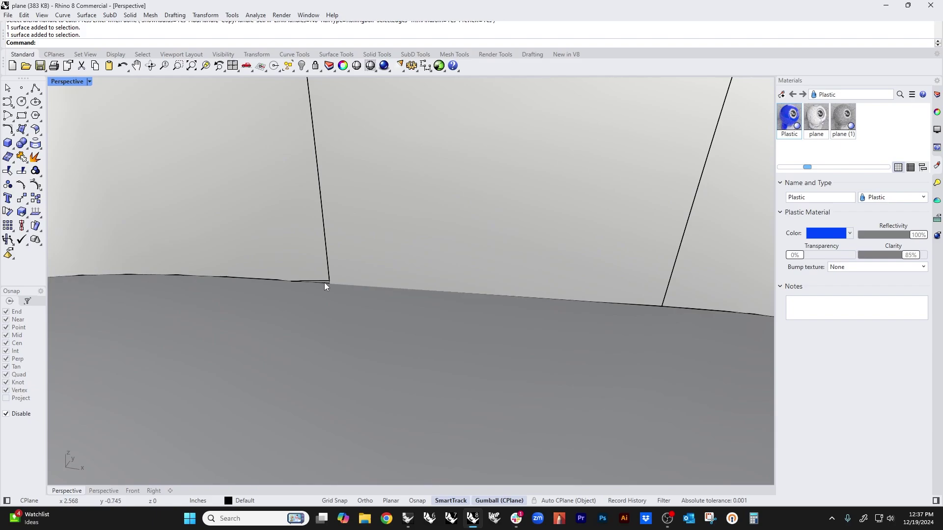
pyautogui.scroll(3, 326, 283)
pyautogui.scroll(-20, 341, 283)
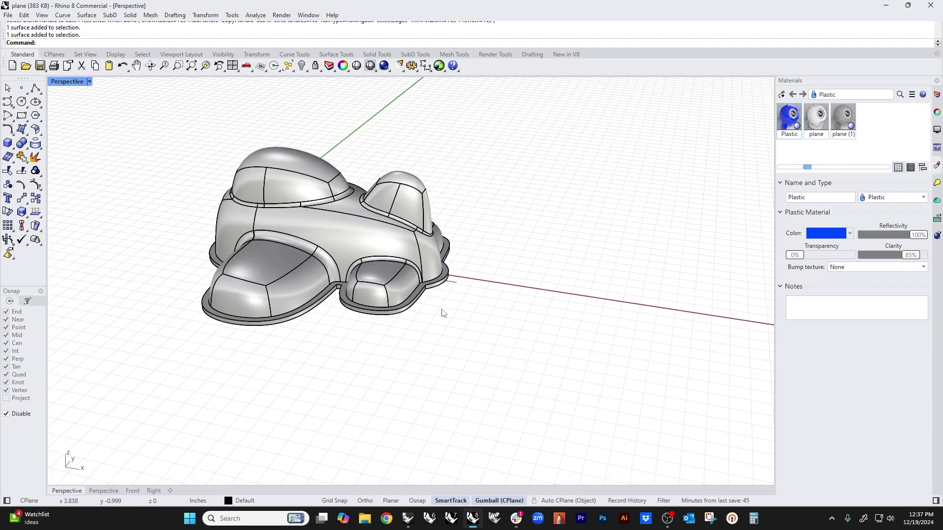
pyautogui.moveTo(442, 312); pyautogui.dragTo(330, 284, button='right')
pyautogui.scroll(10, 469, 266)
pyautogui.scroll(10, 320, 319)
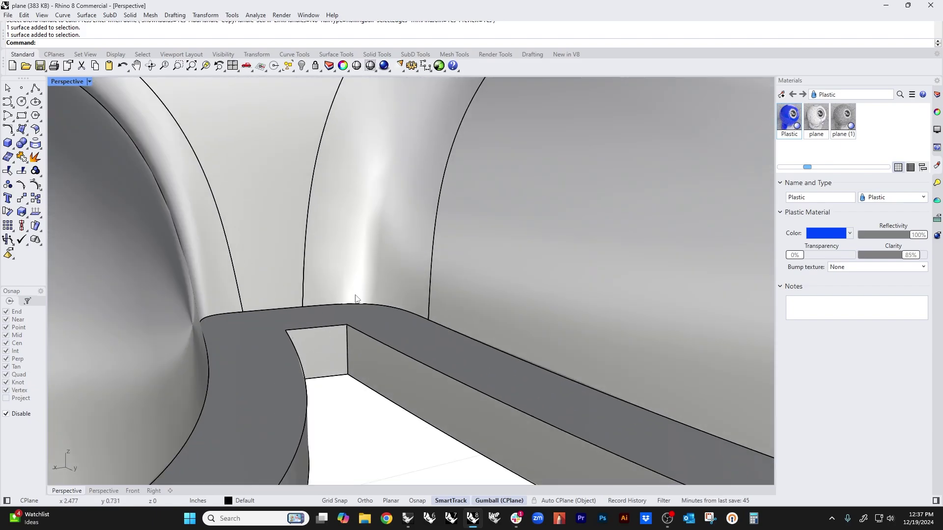
pyautogui.scroll(-15, 189, 323)
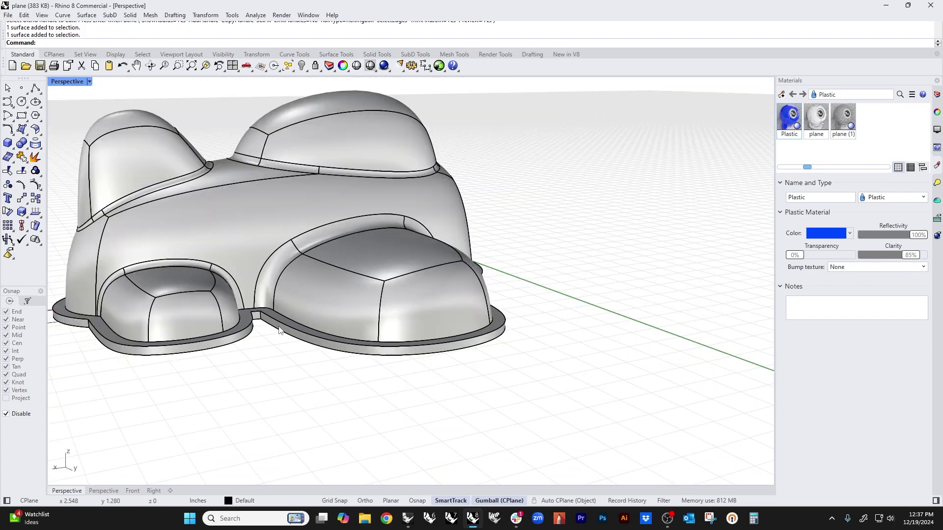
pyautogui.moveTo(261, 317); pyautogui.dragTo(342, 324, button='right')
# - In the top view, draw a straight line centred on the origin along the X axis, extending past the plane's tail
pyautogui.write('t')
pyautogui.press('Return')
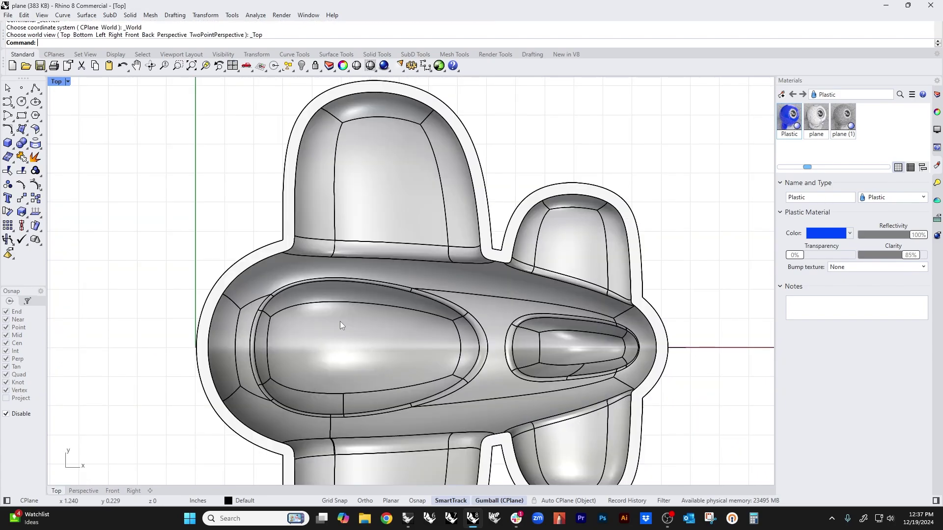
pyautogui.scroll(-3, 341, 322)
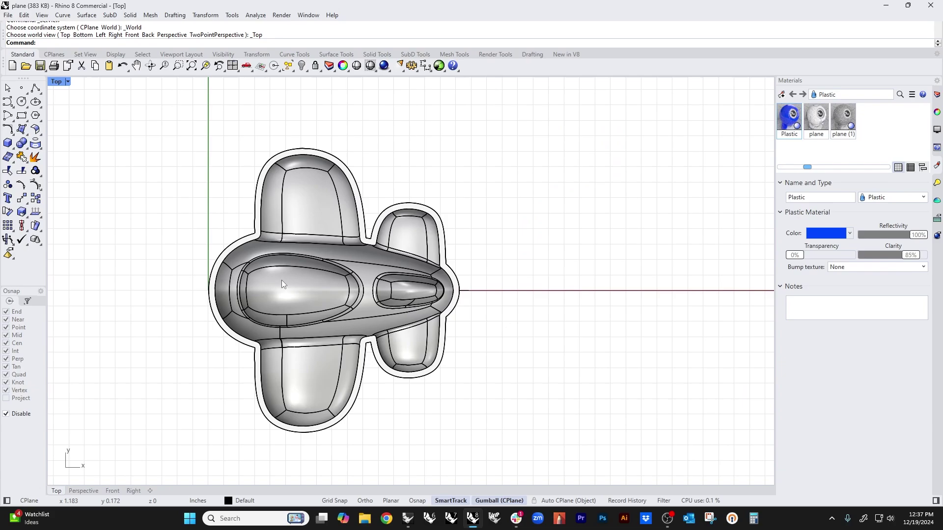
pyautogui.click(43, 100)
pyautogui.click(36, 89)
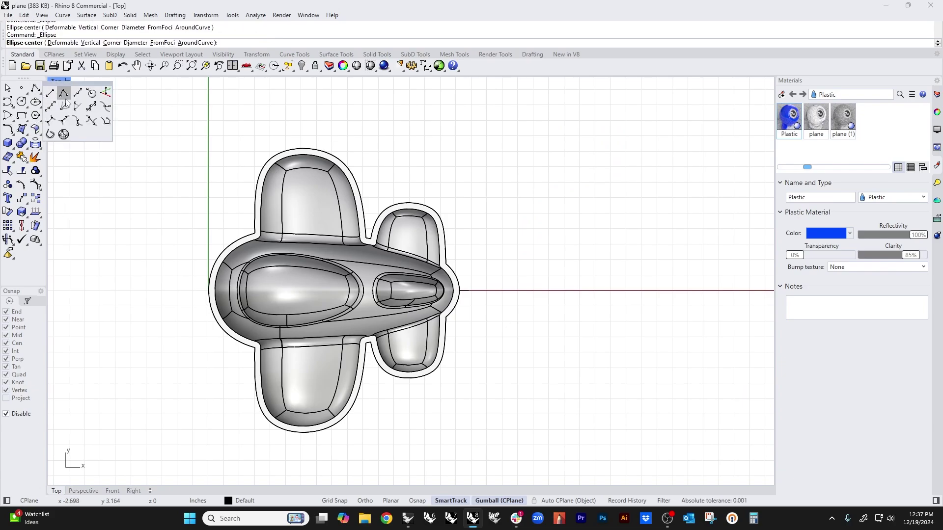
pyautogui.click(78, 92)
pyautogui.write('0')
pyautogui.press('Return')
pyautogui.press('F8')
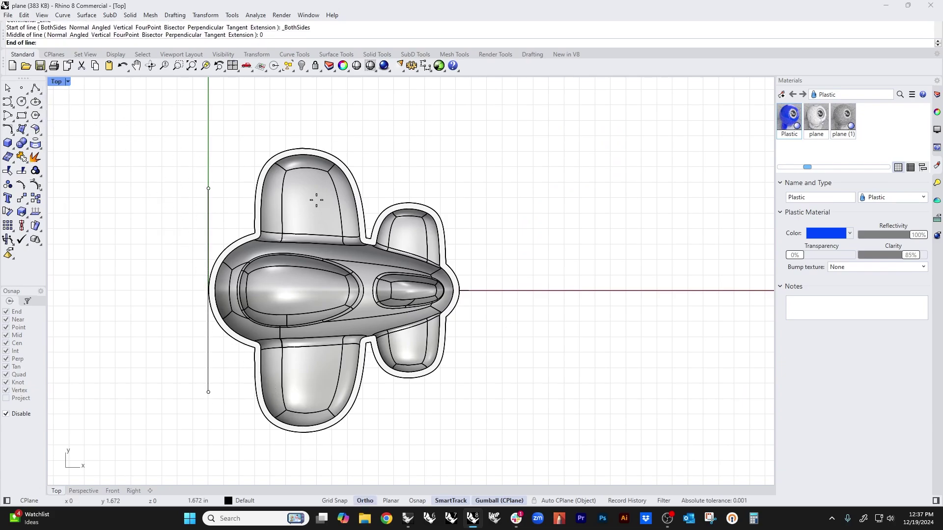
pyautogui.click(519, 289)
# - Trim away the half of the plane below the X axis, using the centre line as the cutting object
pyautogui.click(408, 343)
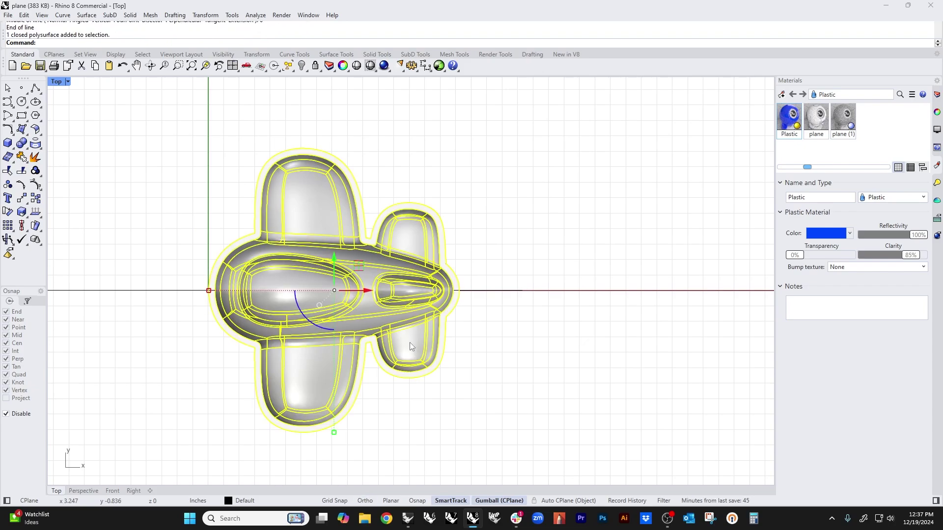
pyautogui.press('Escape')
pyautogui.hotkey('ctrl', 't')
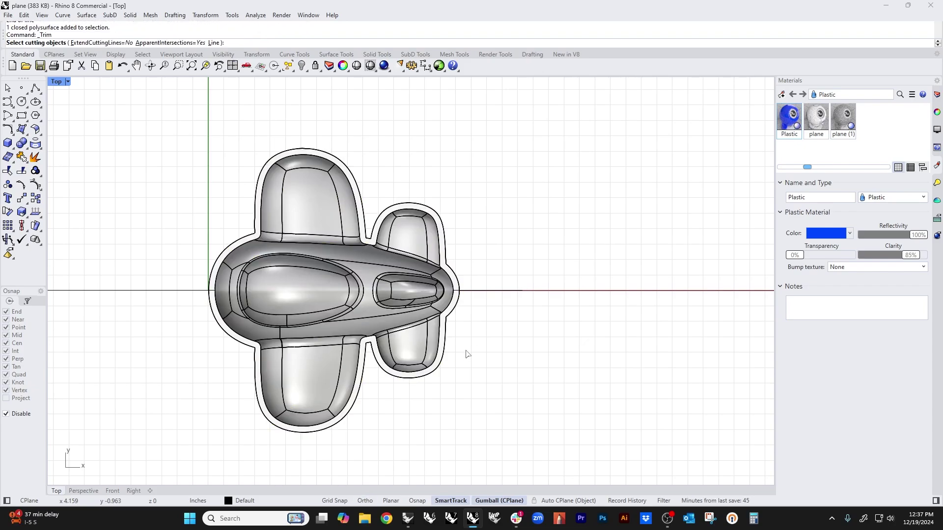
pyautogui.click(469, 292)
pyautogui.click(497, 319)
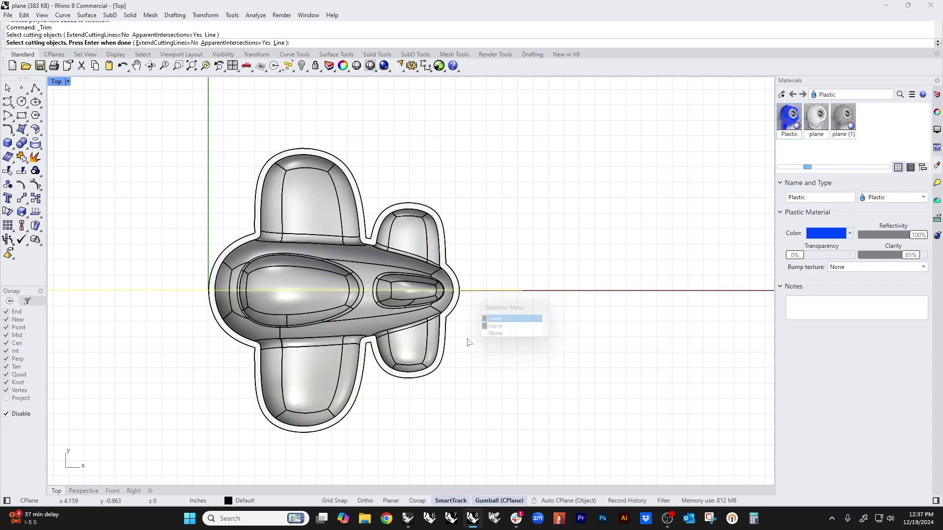
pyautogui.click(434, 346)
pyautogui.press('Return')
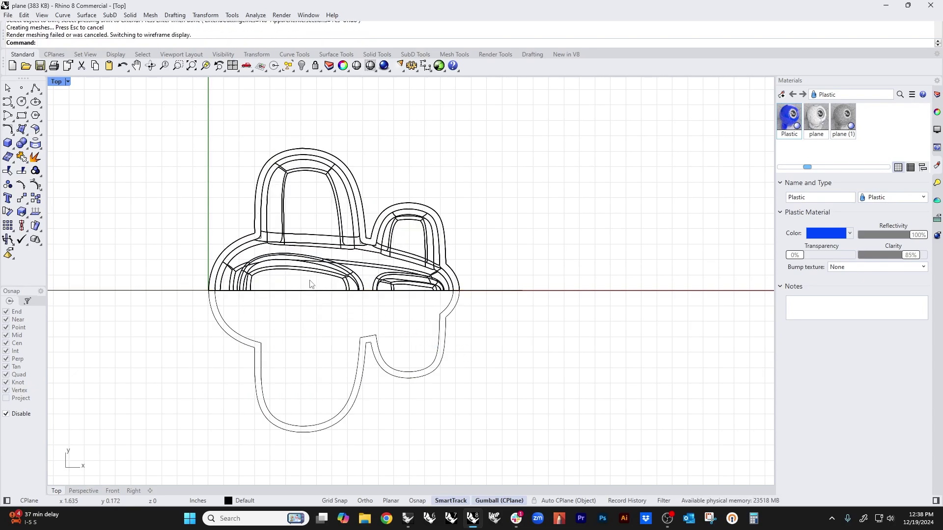
# - Mirror a copy of the remaining half of the plane across the X axis from the origin
pyautogui.click(314, 278)
pyautogui.write('mi')
pyautogui.press('Return')
pyautogui.write('0')
pyautogui.press('Return')
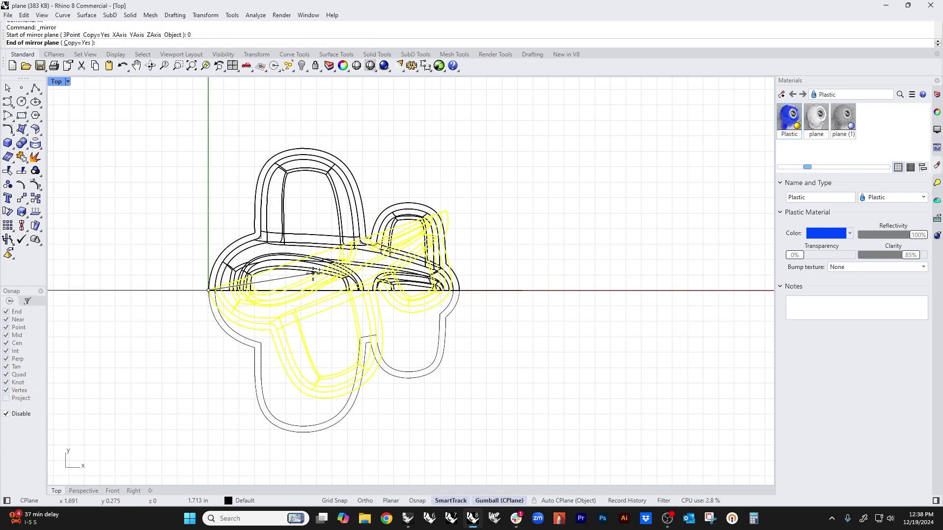
pyautogui.keyDown('shift'); pyautogui.click(325, 283); pyautogui.keyUp('shift')
# - Join the two mirrored halves of the plane and show the result shaded in the perspective view
pyautogui.keyDown('shift'); pyautogui.click(325, 313); pyautogui.keyUp('shift')
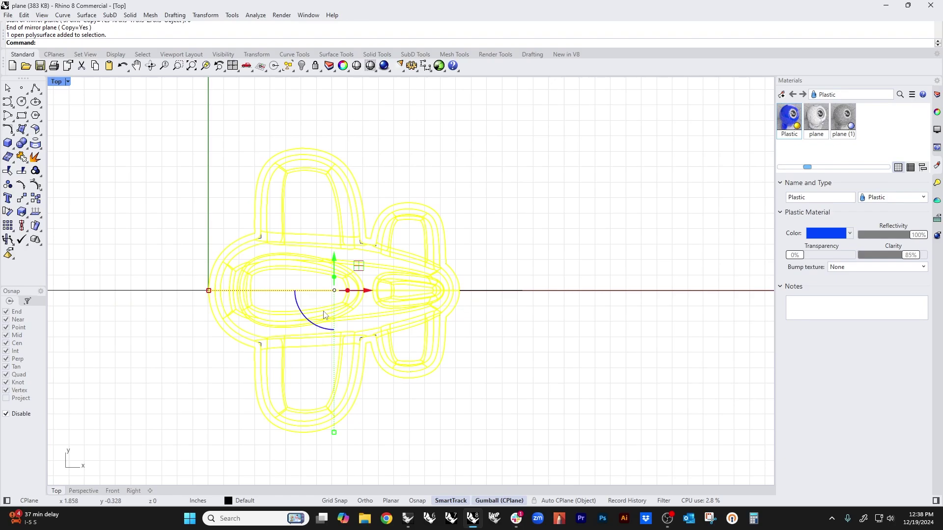
pyautogui.write('j')
pyautogui.press('Return')
pyautogui.hotkey('ctrl', 'F4')
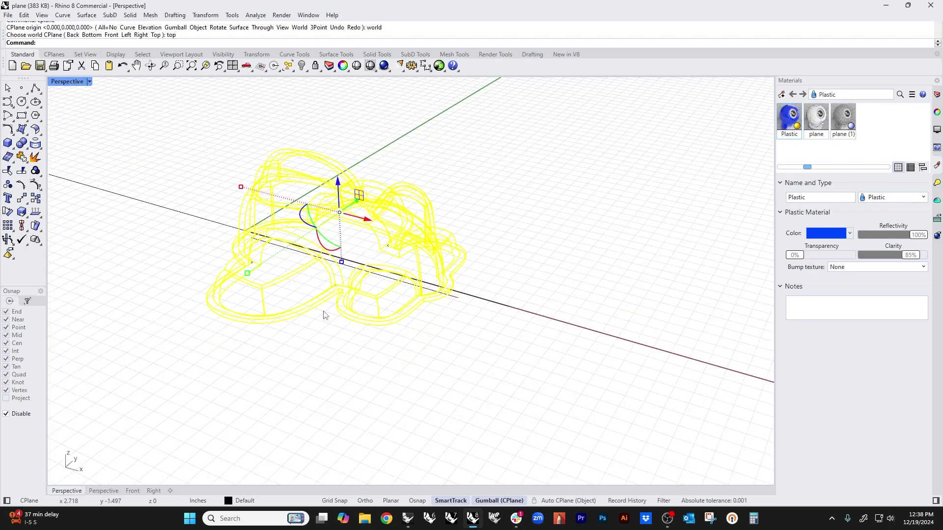
pyautogui.click(328, 335)
pyautogui.scroll(8, 306, 265)
pyautogui.middleClick(292, 266)
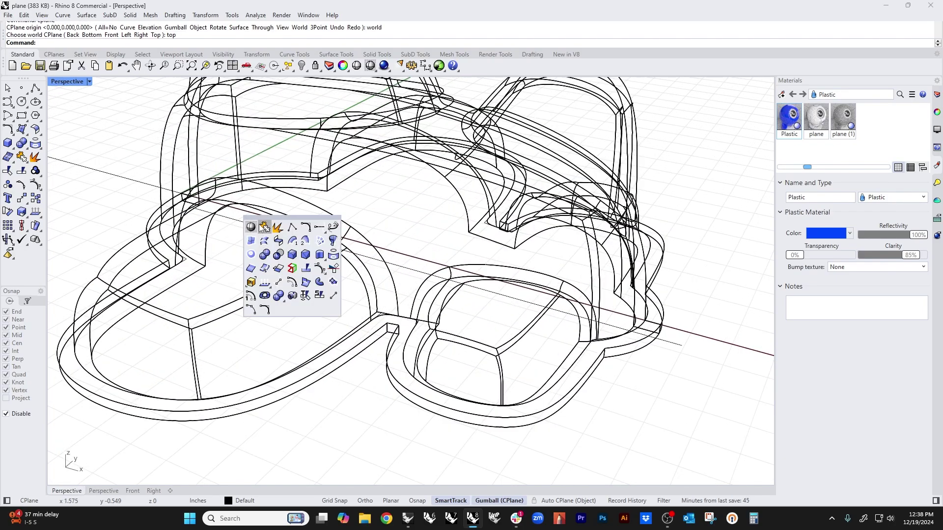
pyautogui.click(250, 226)
# - Start an edge blend on the complete edge loop where the mirrored plane's body meets the flange
pyautogui.scroll(5, 400, 316)
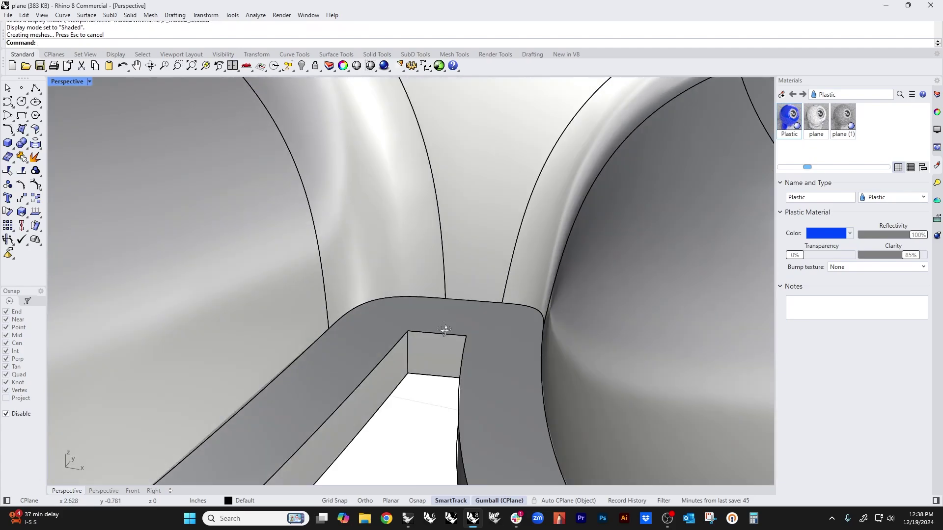
pyautogui.scroll(-8, 460, 261)
pyautogui.moveTo(462, 265); pyautogui.dragTo(504, 352, button='right')
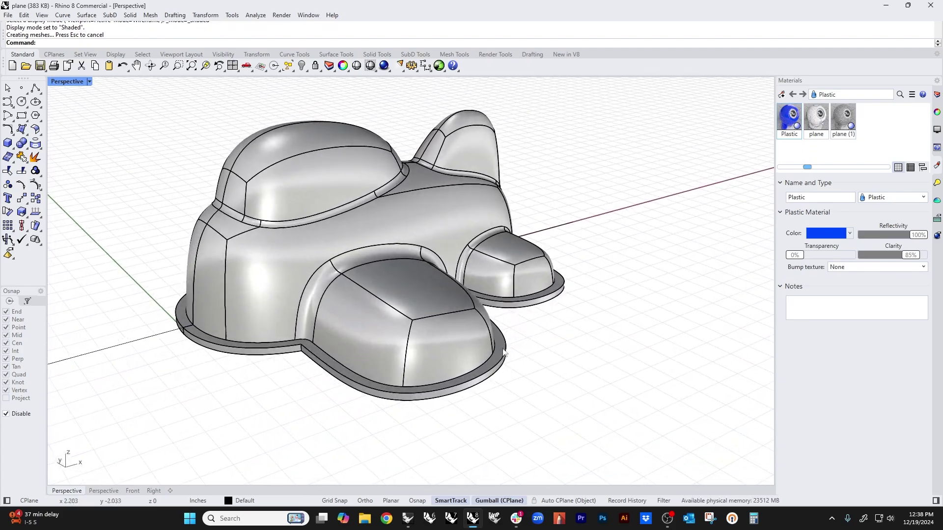
pyautogui.moveTo(150, 339); pyautogui.dragTo(240, 344, button='right')
pyautogui.scroll(5, 240, 349)
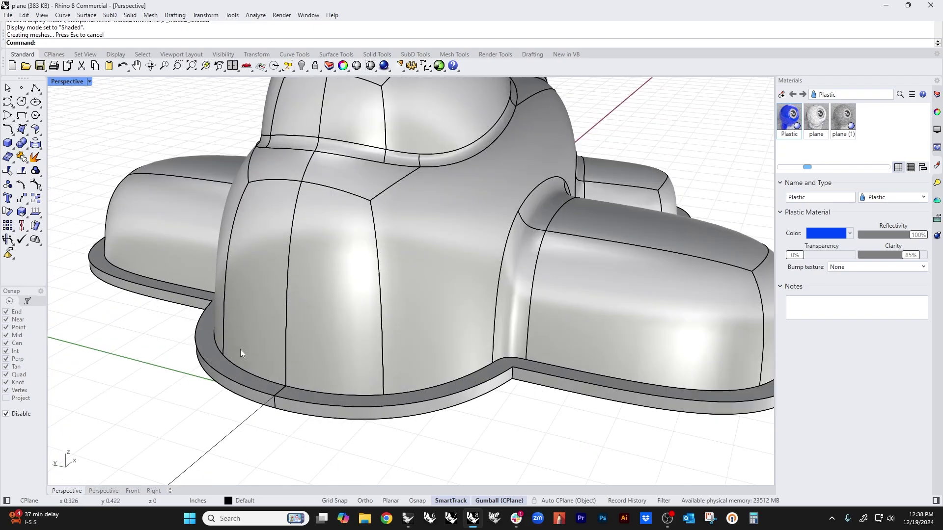
pyautogui.click(25, 147)
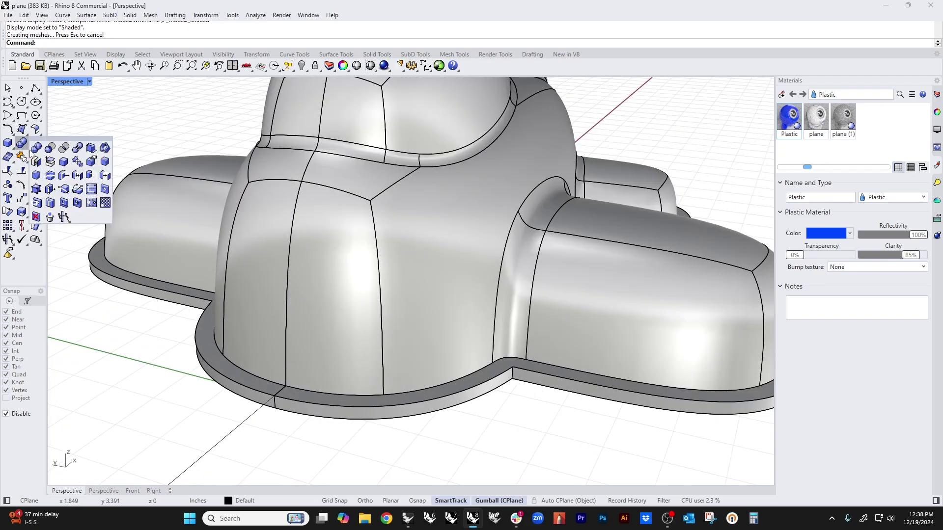
pyautogui.click(105, 176)
pyautogui.click(268, 384)
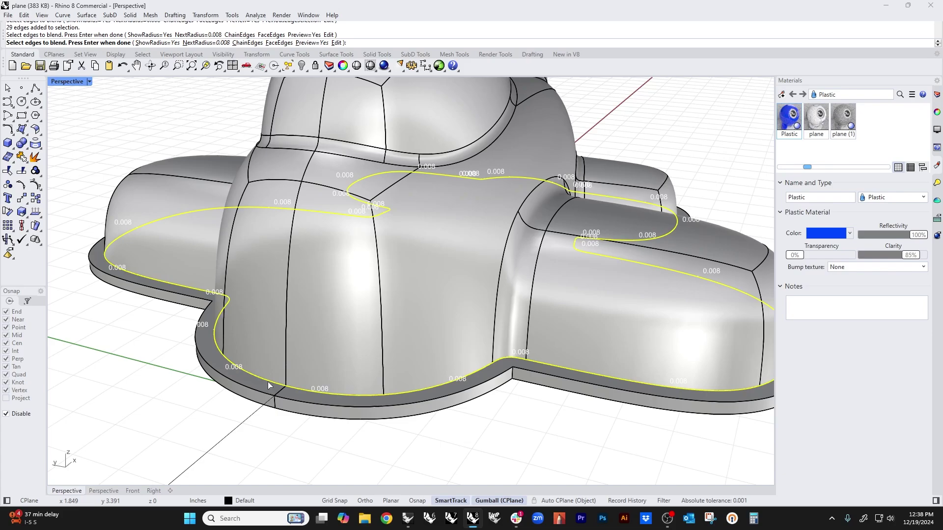
pyautogui.press('Return')
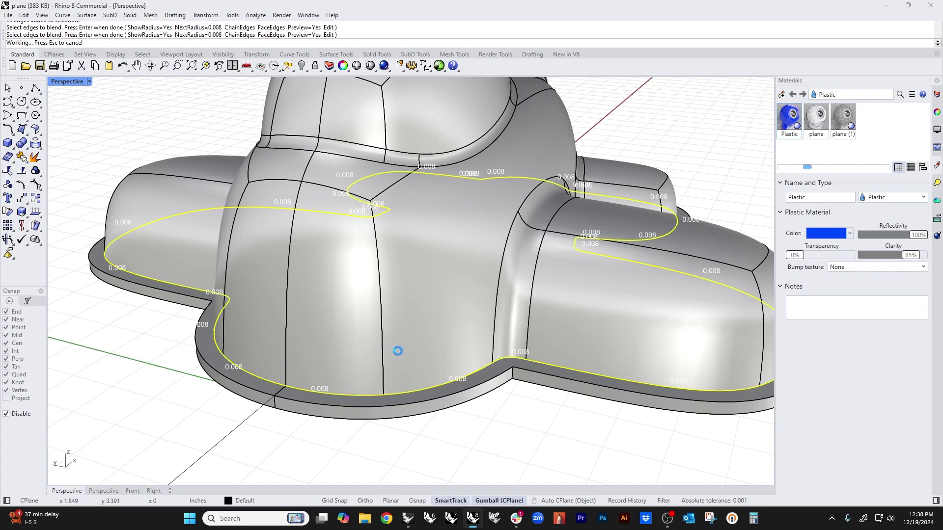
# - Set the radius of all the new flange blend's handles to 0.1 in
pyautogui.moveTo(421, 355); pyautogui.dragTo(392, 378, button='right')
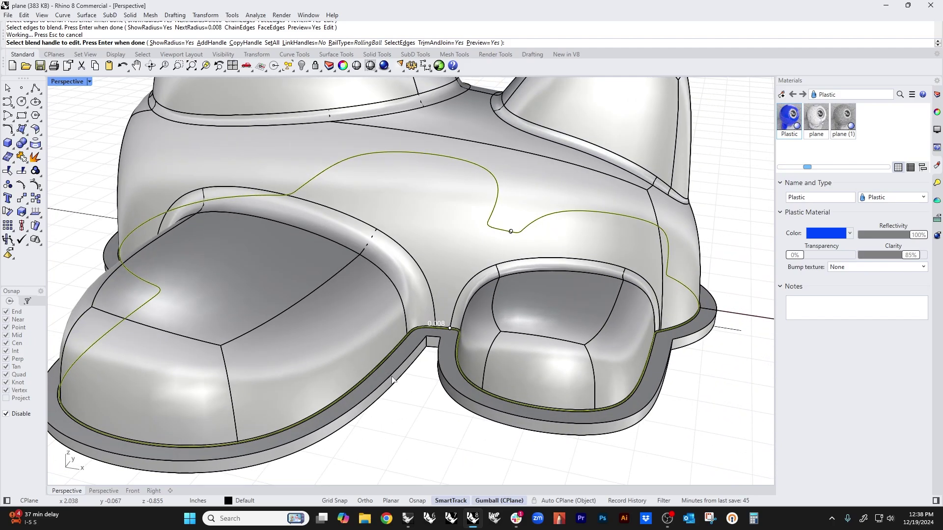
pyautogui.scroll(5, 440, 328)
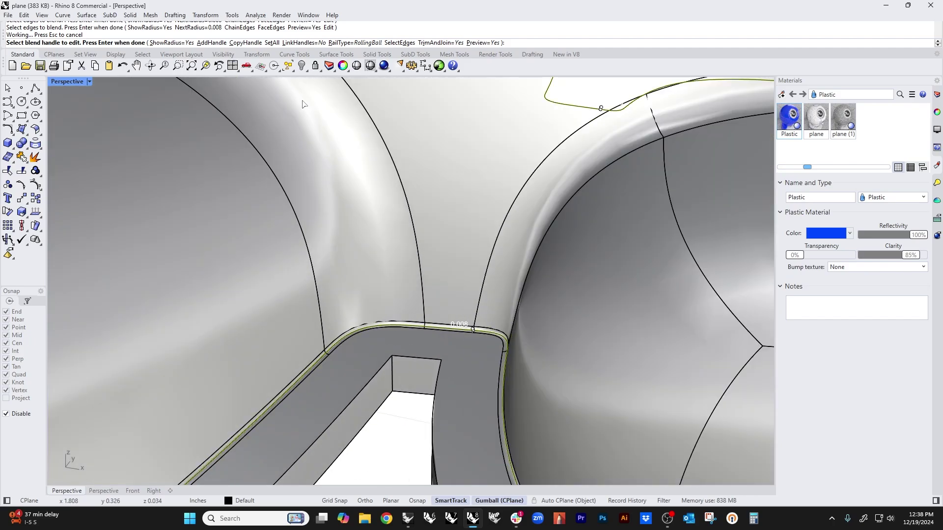
pyautogui.click(271, 43)
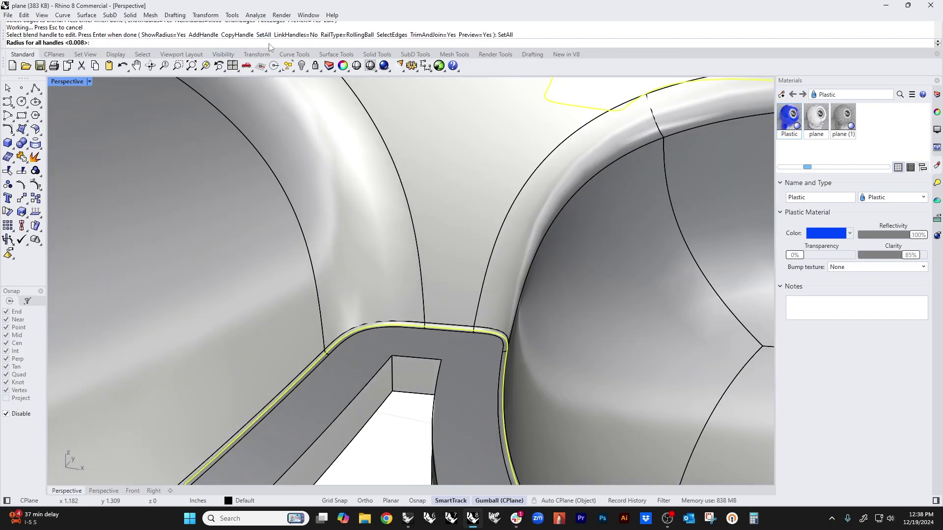
pyautogui.write('.1')
pyautogui.press('Return')
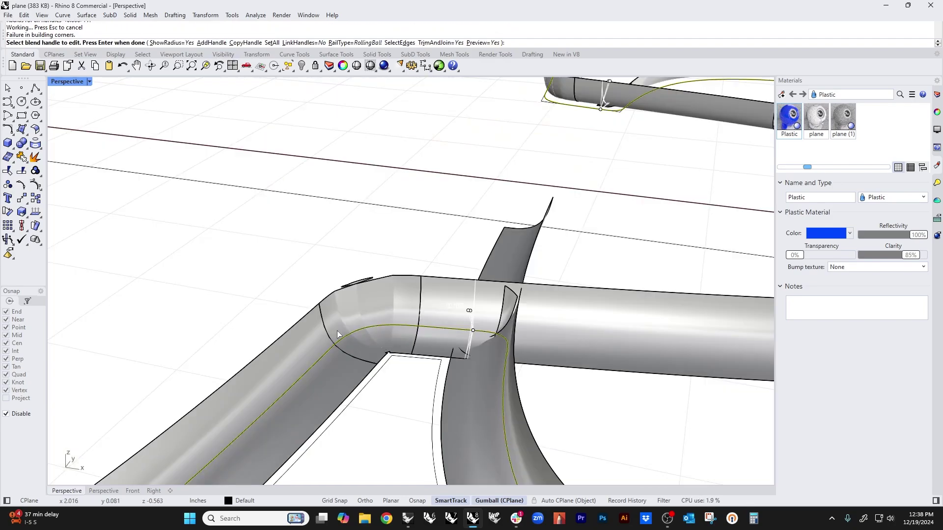
# - Try radii of 0.08, 0.05 and 0.04 in on all handles of the blend between the plane's body and the flange
pyautogui.moveTo(429, 351); pyautogui.dragTo(566, 341, button='right')
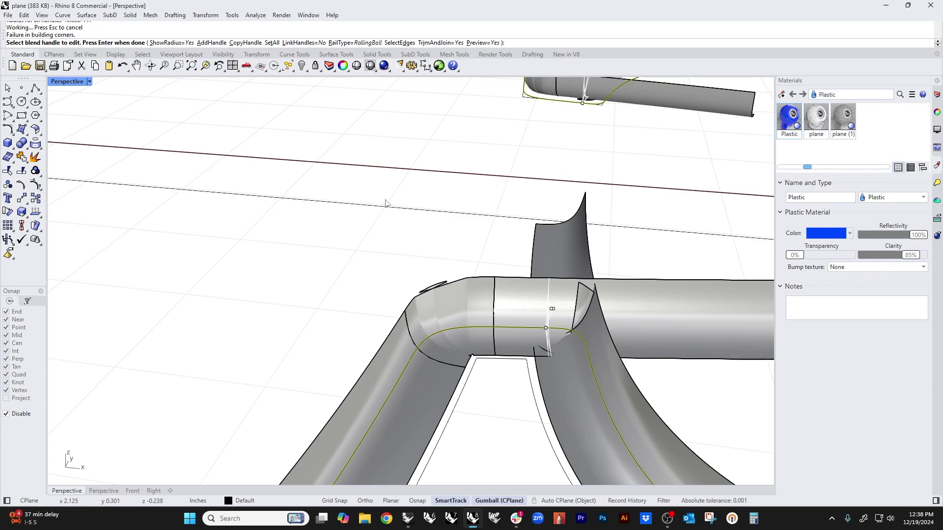
pyautogui.click(272, 42)
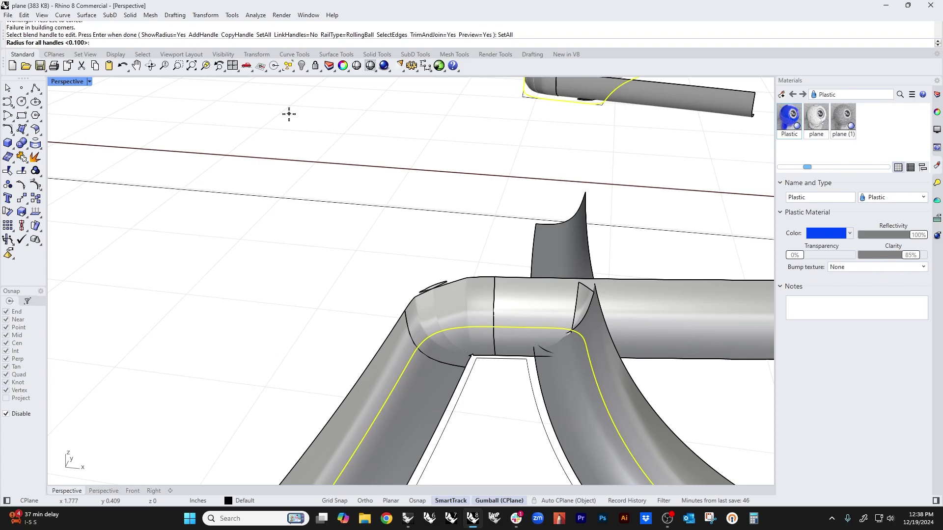
pyautogui.write('.08')
pyautogui.press('Return')
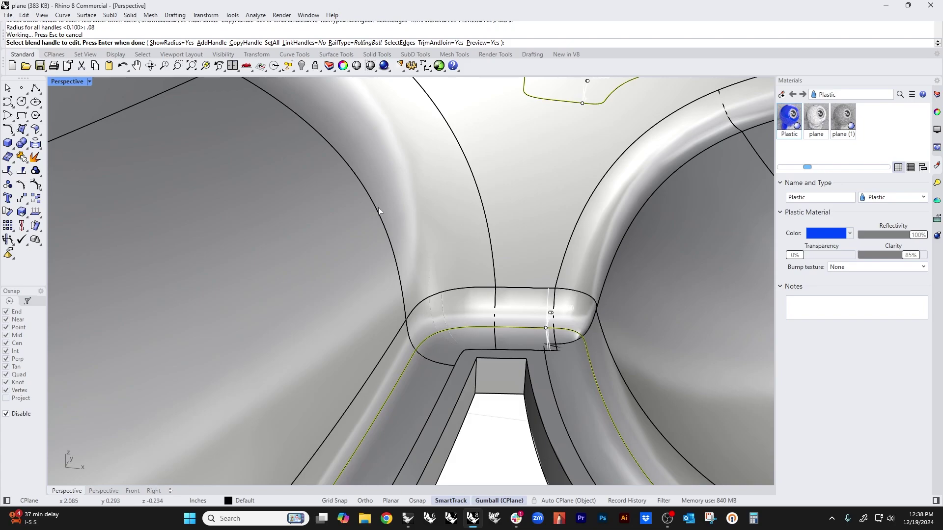
pyautogui.click(271, 43)
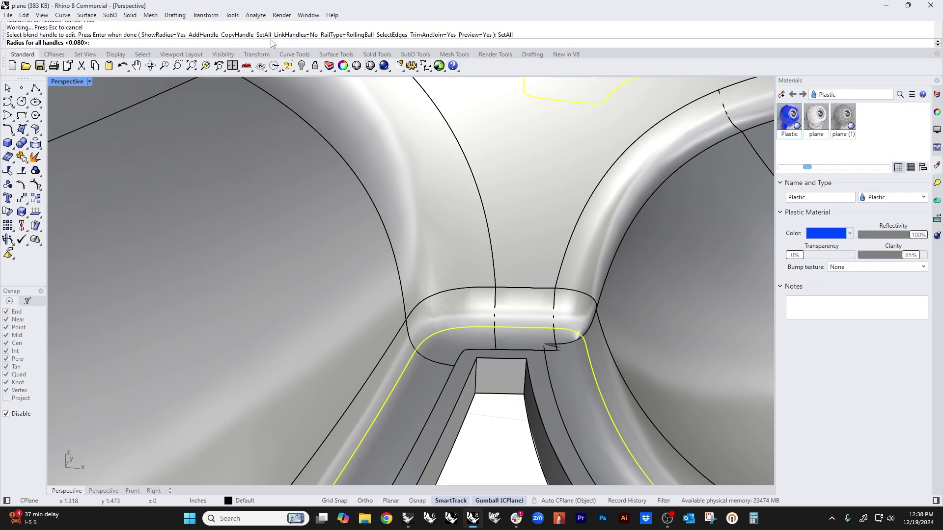
pyautogui.write('.05')
pyautogui.press('Return')
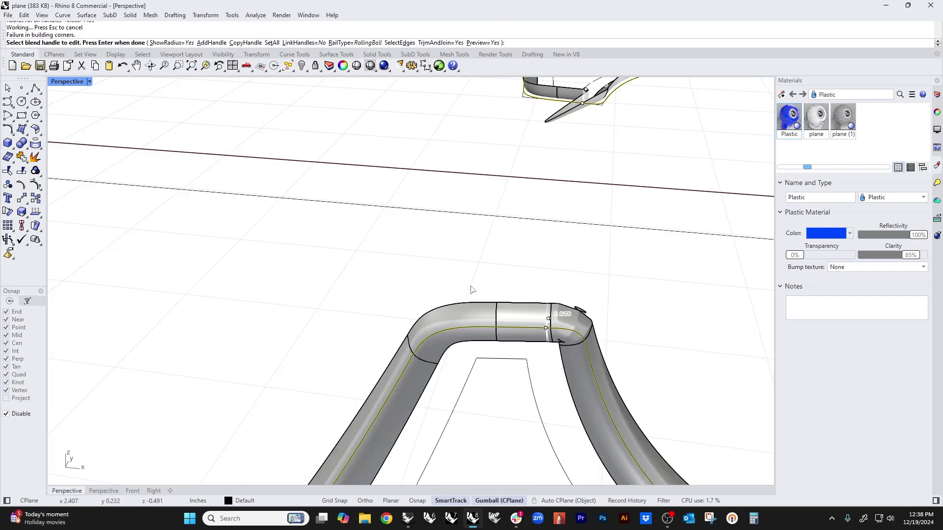
pyautogui.click(271, 43)
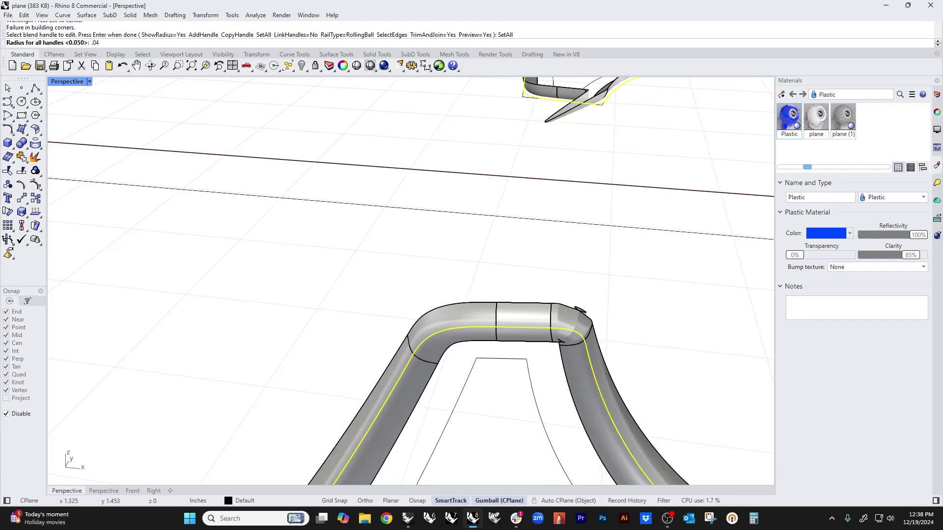
pyautogui.press('Return')
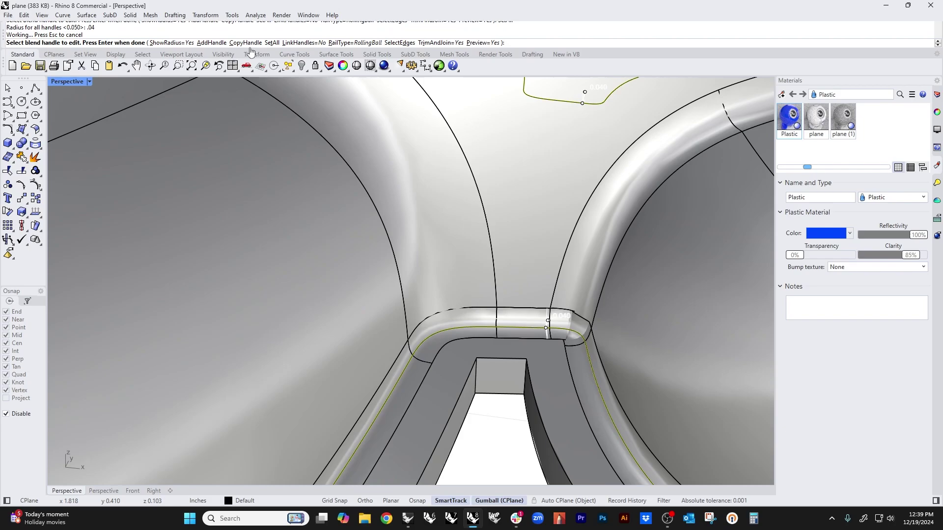
# - Set the radius of all handles on the body-to-flange blend to 0.025 in and build the blend
pyautogui.click(272, 42)
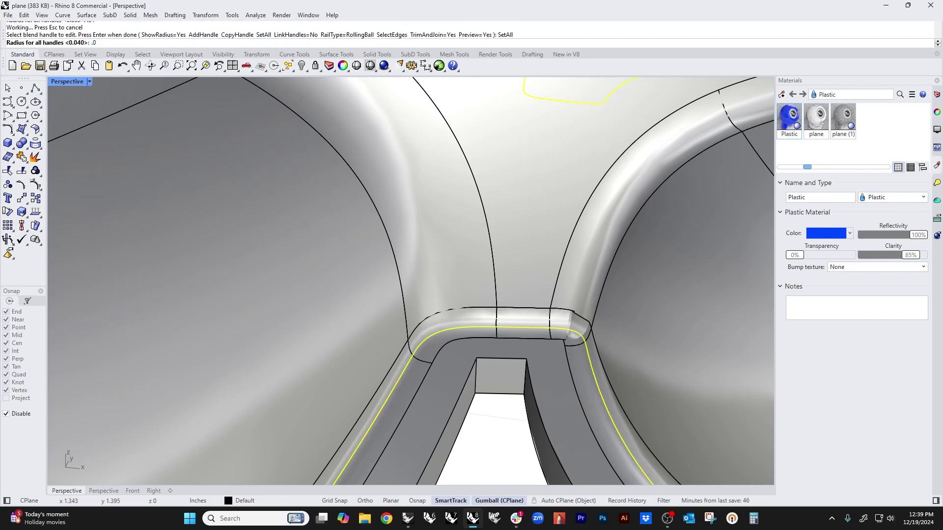
pyautogui.write('.025')
pyautogui.press('Return')
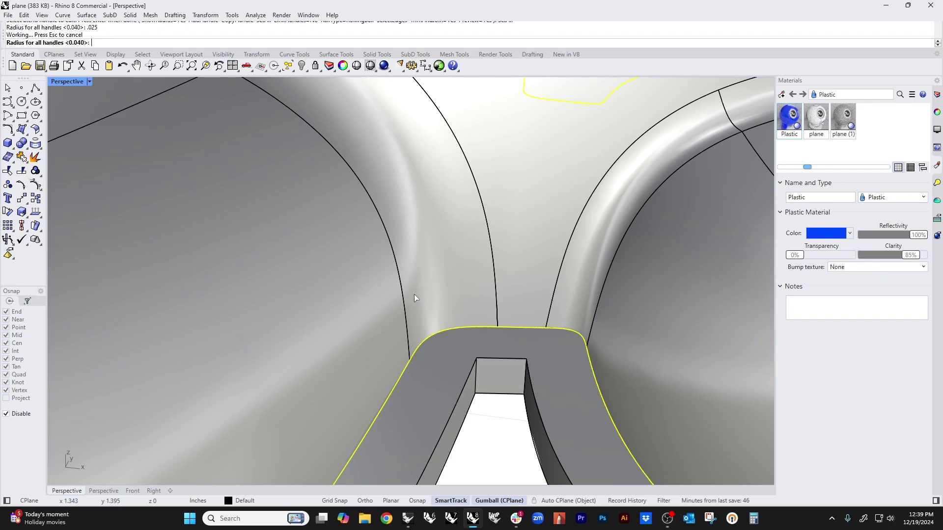
pyautogui.scroll(-8, 414, 294)
pyautogui.moveTo(604, 388); pyautogui.dragTo(308, 336, button='right')
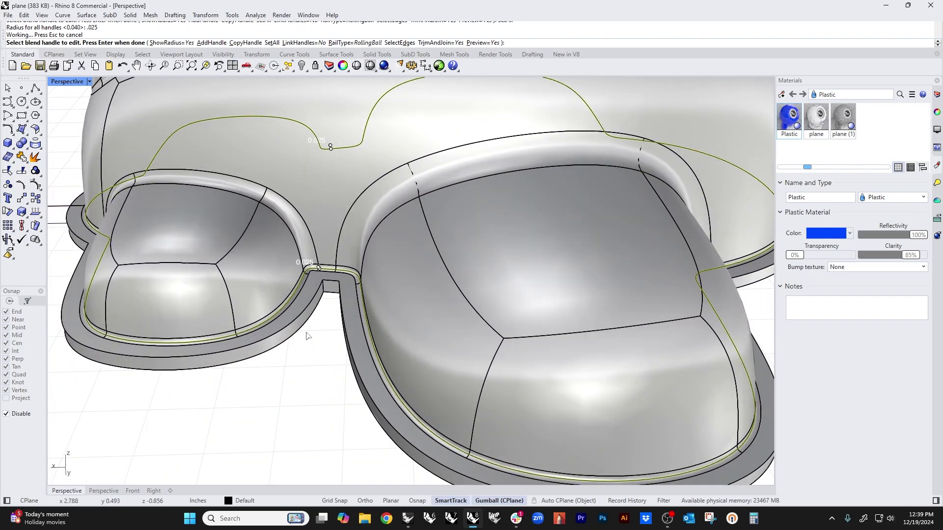
pyautogui.scroll(5, 312, 278)
pyautogui.scroll(-10, 400, 337)
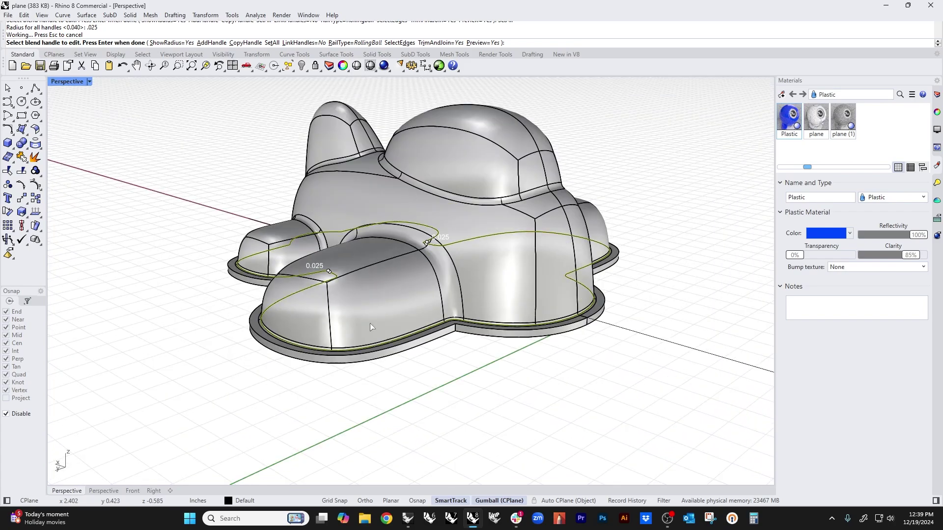
pyautogui.moveTo(370, 329); pyautogui.dragTo(392, 378, button='right')
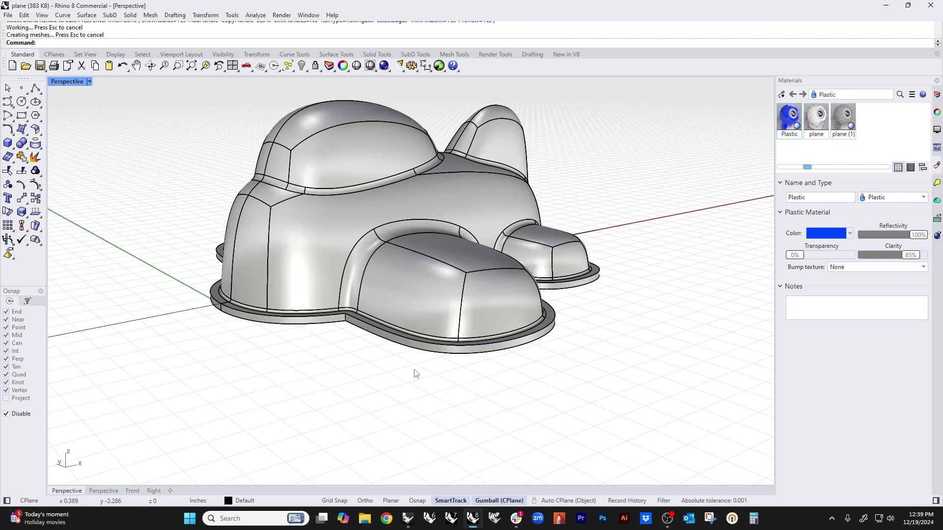
# - Start an edge blend on the flange's vertical corner edges beside one tail wing and in the gap between that tail wing and the wing
pyautogui.moveTo(416, 375); pyautogui.dragTo(334, 328, button='right')
pyautogui.scroll(8, 339, 385)
pyautogui.rightClick(436, 407)
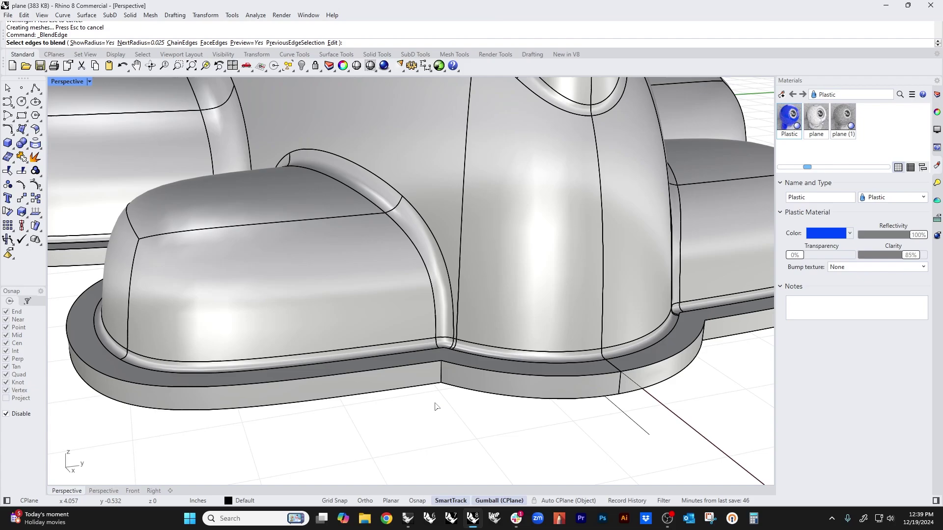
pyautogui.click(439, 382)
pyautogui.moveTo(515, 422); pyautogui.dragTo(352, 395, button='right')
pyautogui.click(295, 339)
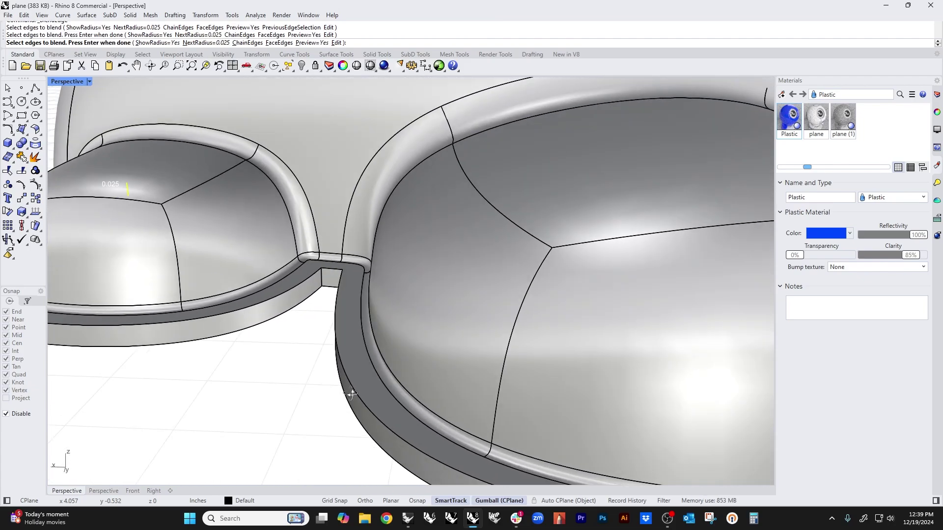
pyautogui.click(322, 279)
pyautogui.moveTo(322, 279); pyautogui.dragTo(360, 315, button='right')
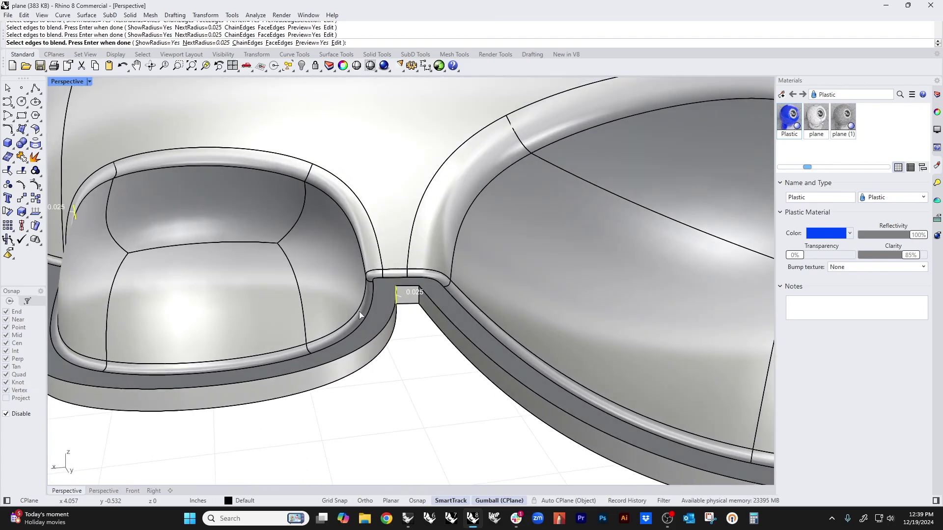
pyautogui.click(418, 304)
pyautogui.moveTo(418, 303); pyautogui.dragTo(378, 348, button='right')
# - Add the flange's remaining vertical corner edges, including those on the plane's opposite side, and accept the edge selection
pyautogui.click(458, 345)
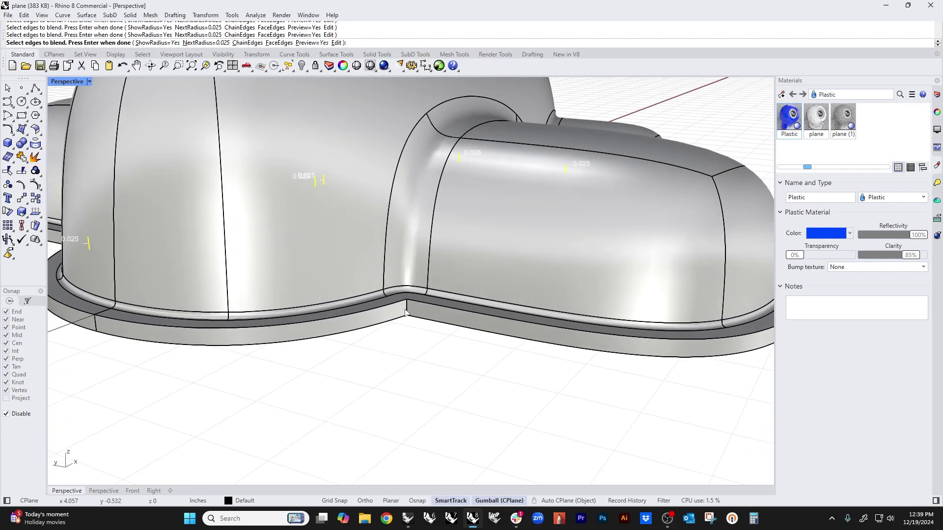
pyautogui.moveTo(442, 331); pyautogui.dragTo(423, 311, button='right')
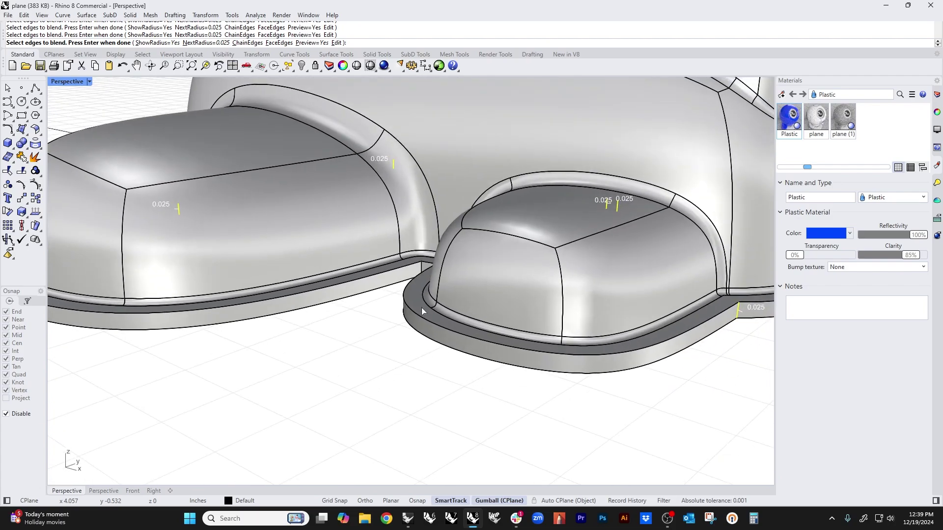
pyautogui.click(419, 277)
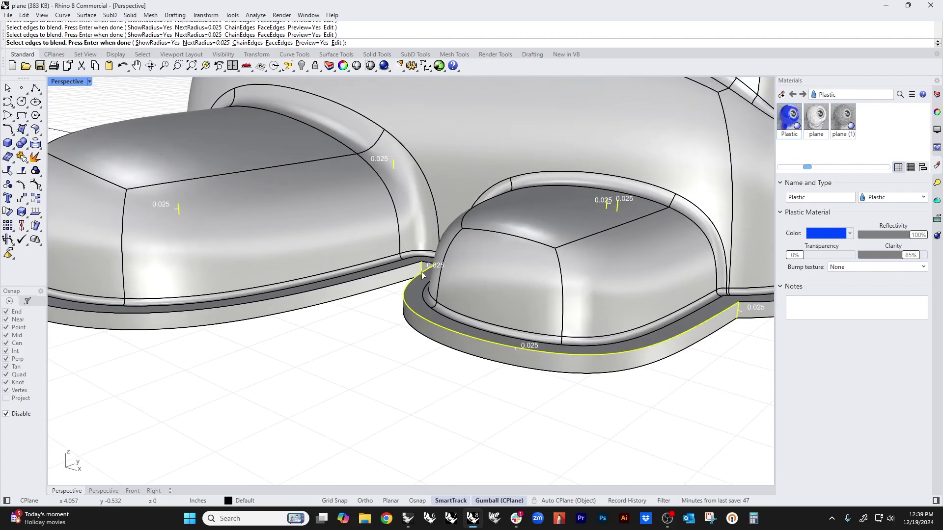
pyautogui.moveTo(423, 275); pyautogui.dragTo(509, 288, button='right')
pyautogui.scroll(5, 510, 287)
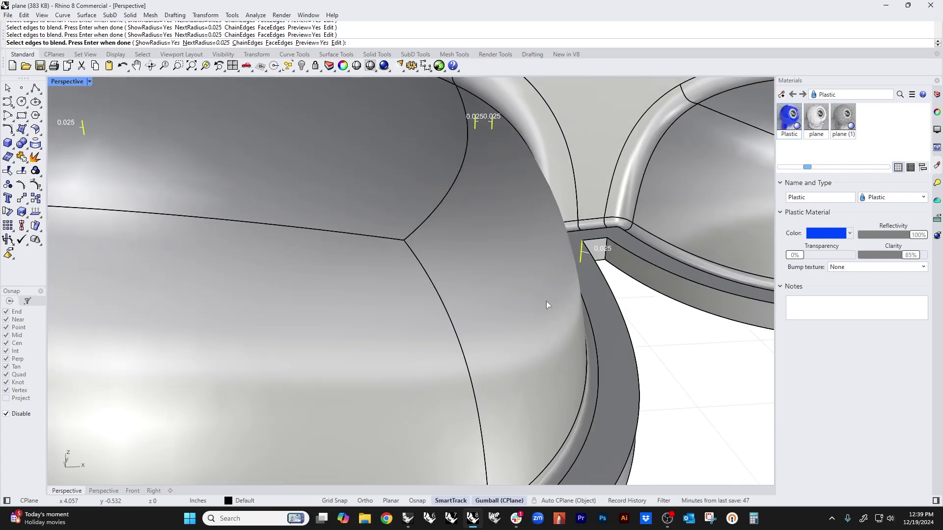
pyautogui.scroll(-10, 638, 315)
pyautogui.moveTo(665, 358); pyautogui.dragTo(665, 378, button='right')
pyautogui.press('Return')
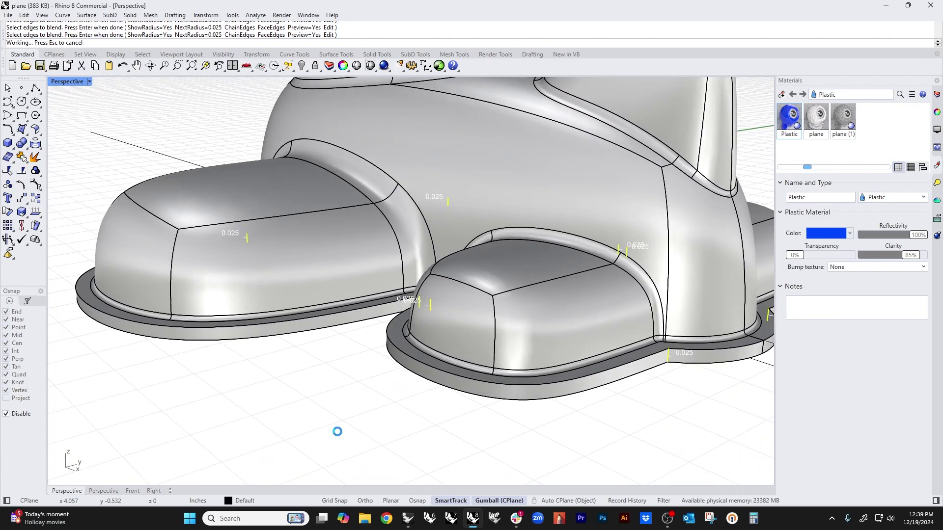
# - Try a radius of 0.05 in on all the vertical flange corner blends and check the narrow gap between wing and tail wing
pyautogui.moveTo(560, 404); pyautogui.dragTo(495, 393, button='right')
pyautogui.scroll(8, 494, 393)
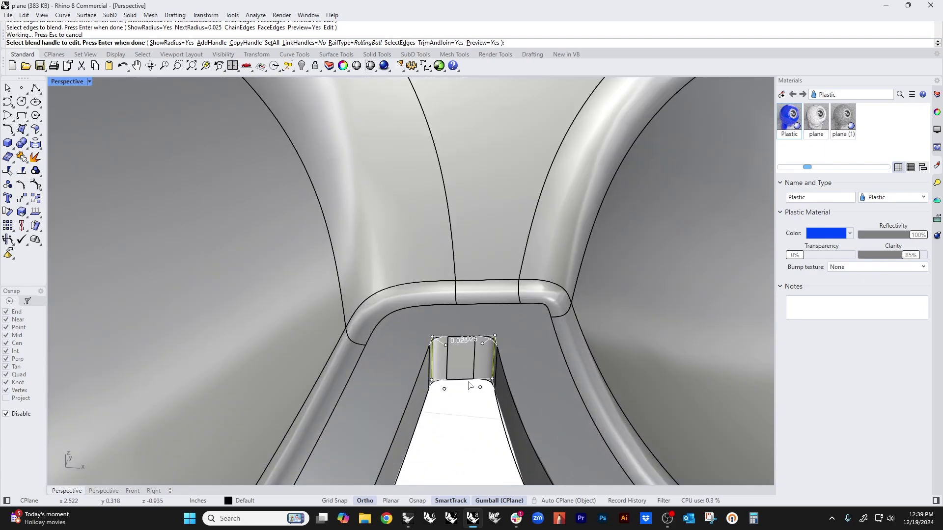
pyautogui.click(271, 43)
pyautogui.write('.0')
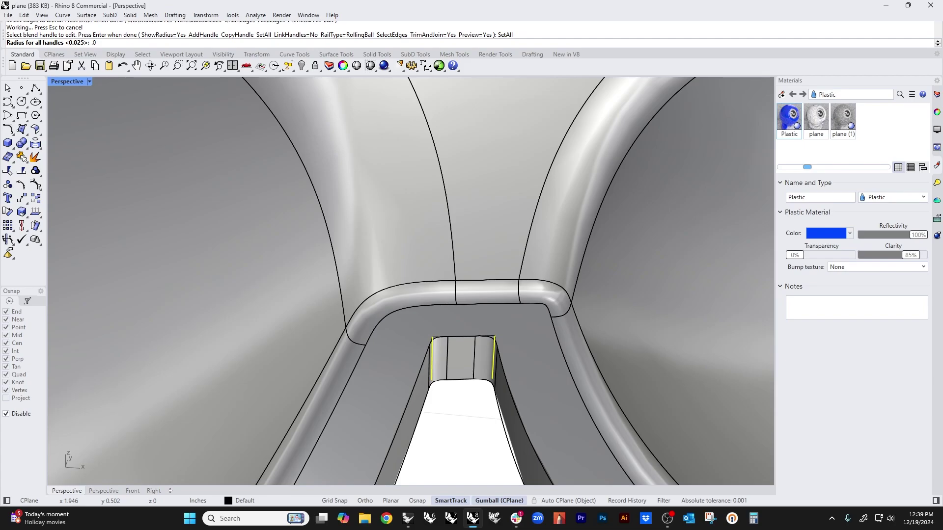
pyautogui.write('5')
pyautogui.press('Return')
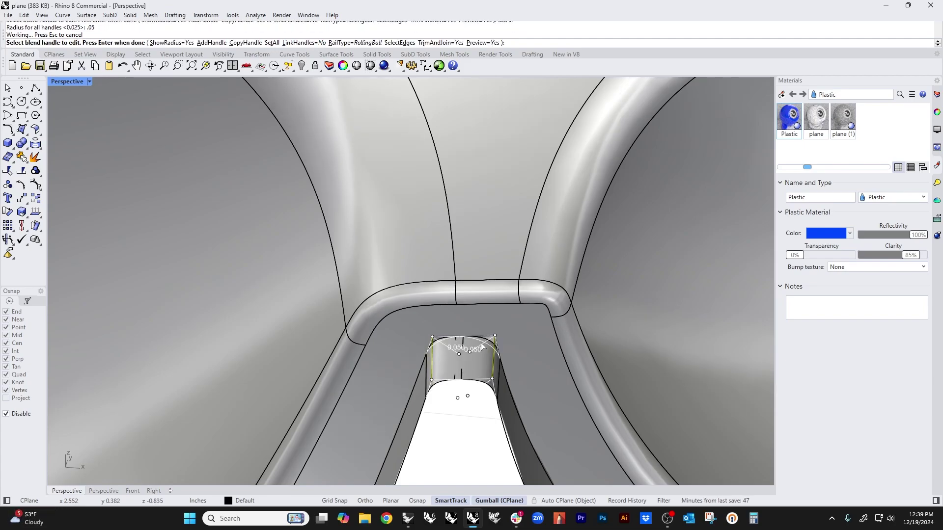
pyautogui.scroll(8, 482, 346)
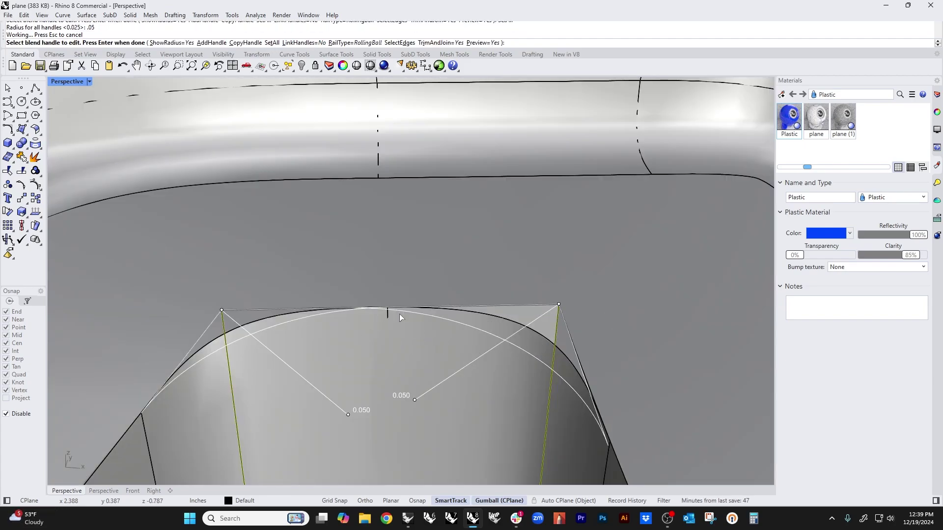
pyautogui.scroll(-10, 399, 313)
pyautogui.moveTo(412, 363); pyautogui.dragTo(385, 355, button='right')
pyautogui.scroll(-6, 384, 355)
pyautogui.moveTo(442, 362); pyautogui.dragTo(415, 367, button='right')
pyautogui.scroll(6, 367, 330)
pyautogui.scroll(-10, 323, 341)
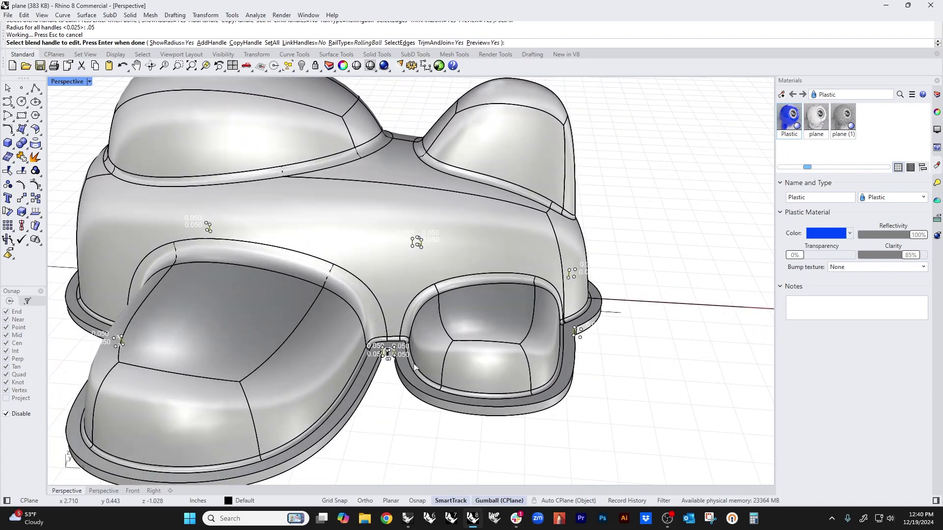
# - Set the radius of all the vertical flange corner blends to 0.04 in and build them
pyautogui.click(274, 43)
pyautogui.write('.04')
pyautogui.press('Return')
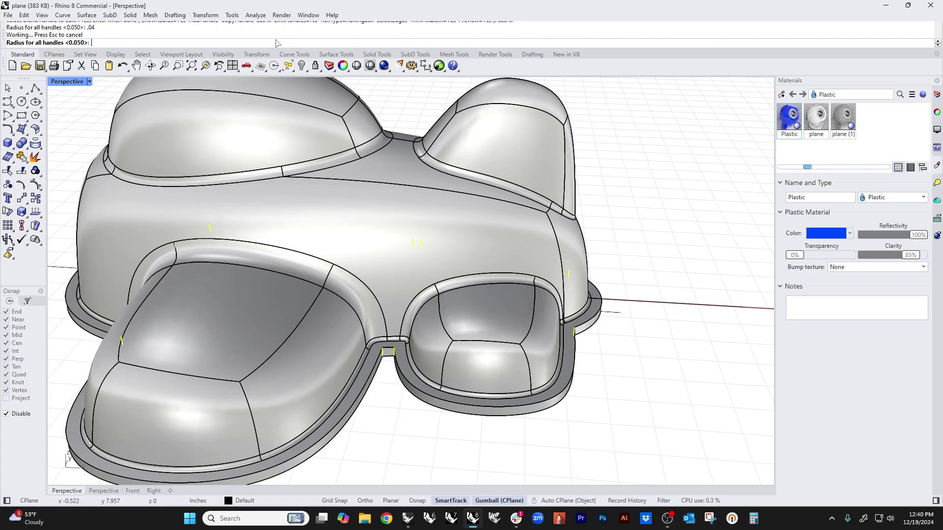
pyautogui.scroll(10, 388, 349)
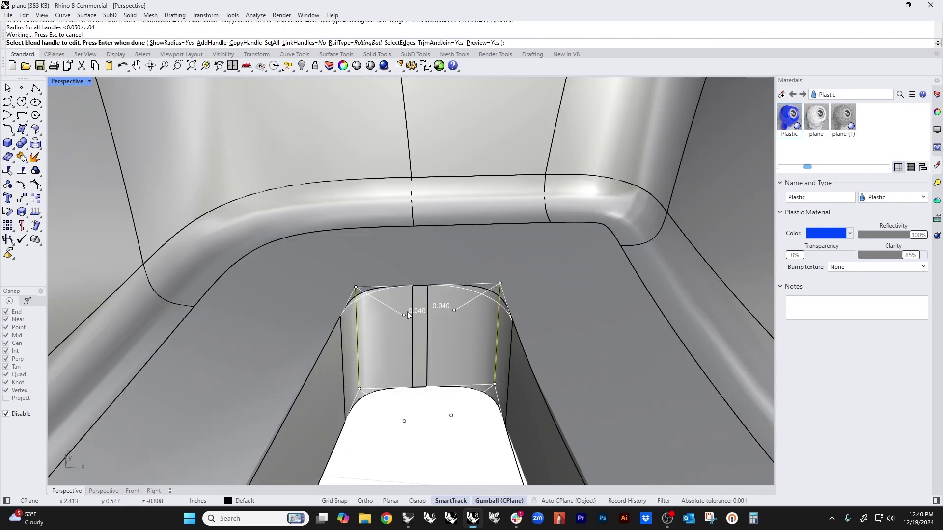
pyautogui.scroll(-5, 438, 320)
pyautogui.moveTo(440, 158); pyautogui.dragTo(415, 346, button='right')
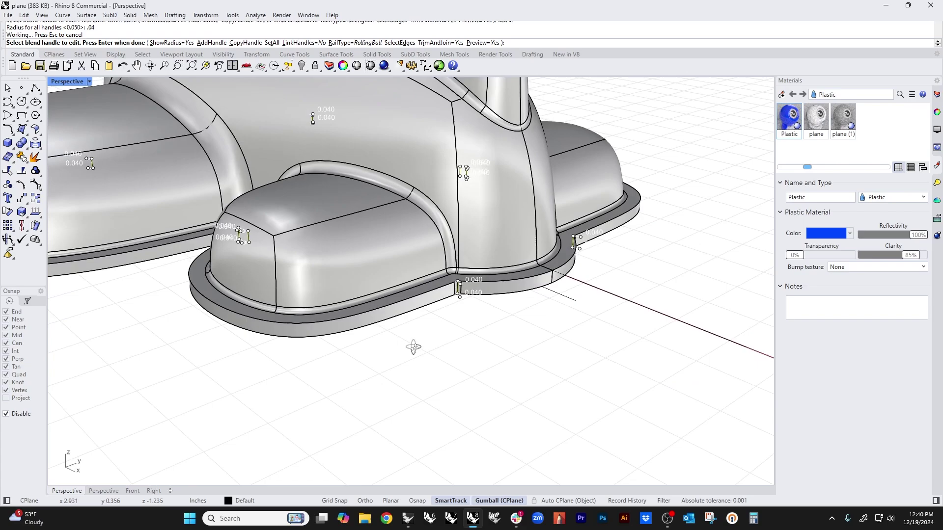
pyautogui.scroll(6, 462, 282)
pyautogui.scroll(-8, 476, 287)
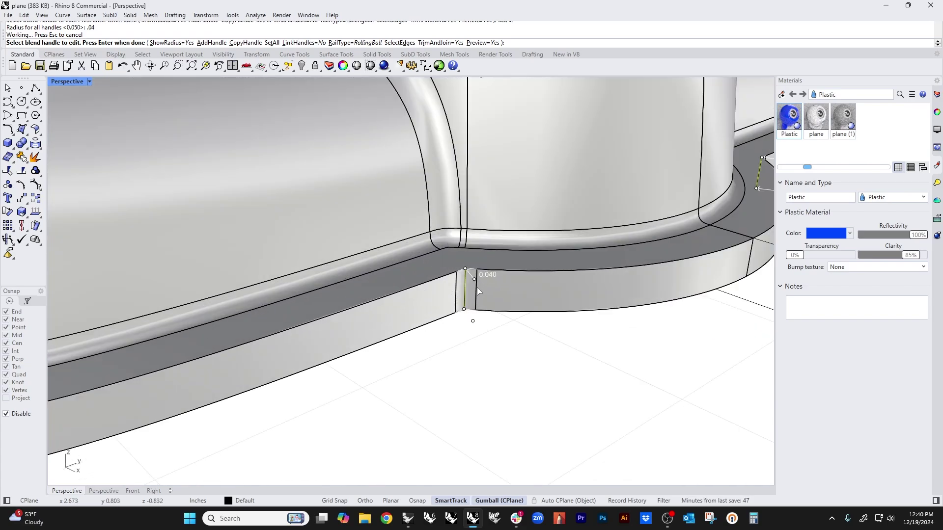
pyautogui.moveTo(477, 288); pyautogui.dragTo(449, 314, button='right')
pyautogui.press('Return')
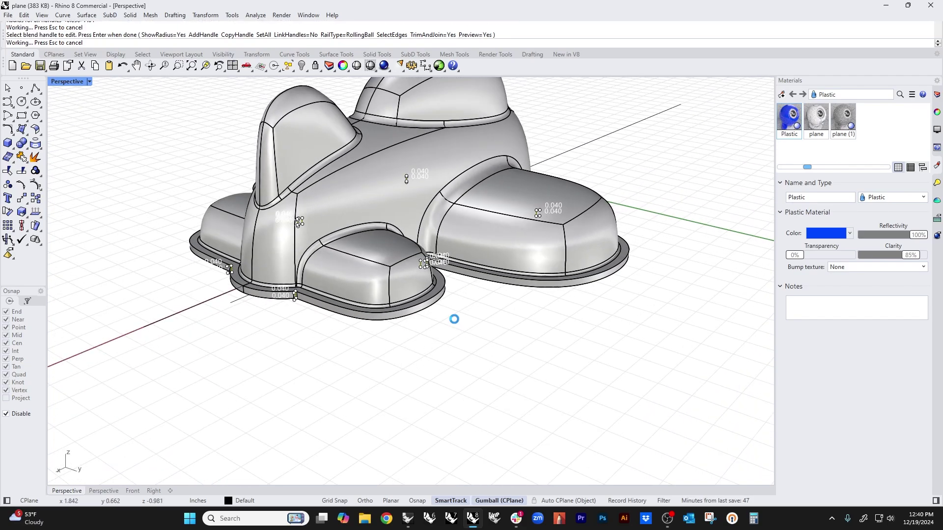
pyautogui.moveTo(367, 337); pyautogui.dragTo(439, 370, button='right')
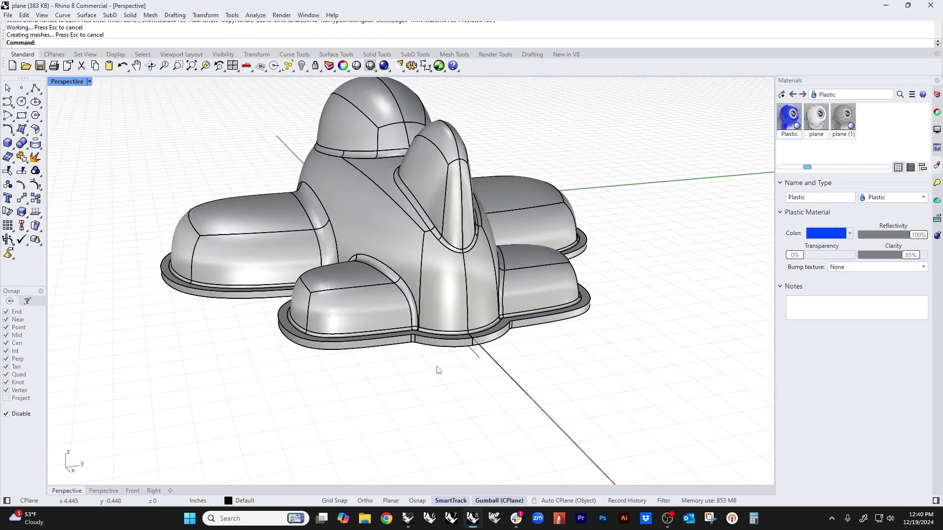
# - Start an edge blend with a 0.04 in radius along the complete loop of the flange's upper outer edge
pyautogui.scroll(5, 348, 356)
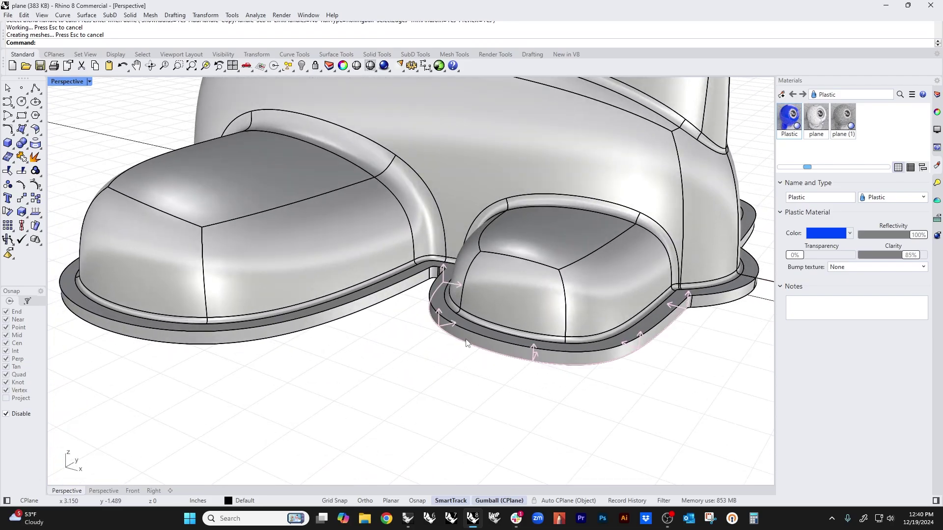
pyautogui.keyDown('ctrl'); pyautogui.keyDown('shift'); pyautogui.doubleClick(471, 333); pyautogui.keyUp('shift'); pyautogui.keyUp('ctrl')
pyautogui.scroll(-5, 408, 359)
pyautogui.moveTo(408, 359); pyautogui.dragTo(347, 334, button='right')
pyautogui.scroll(10, 471, 324)
pyautogui.scroll(-10, 471, 325)
pyautogui.rightClick(349, 335)
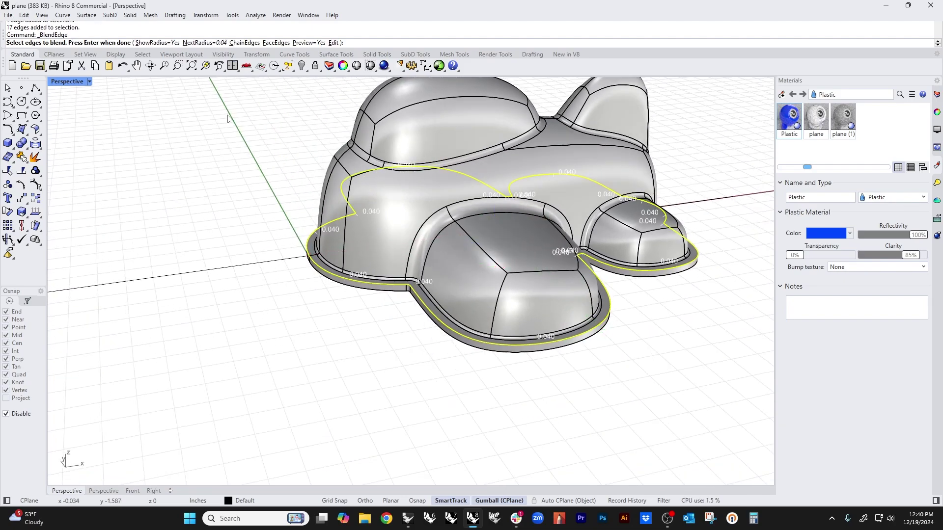
pyautogui.rightClick(222, 154)
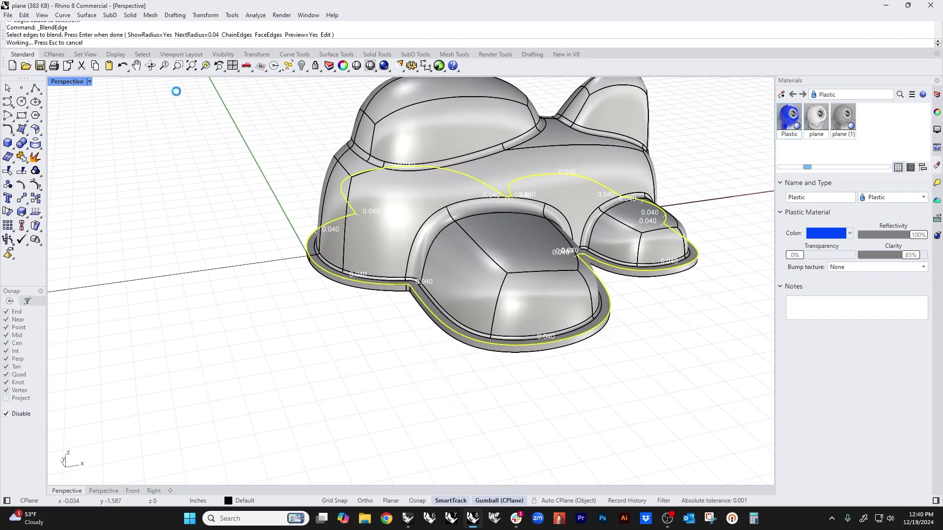
# - Check the rim blend's preview around the wings and tail wings, then build it and check the resulting polysurface
pyautogui.scroll(5, 350, 307)
pyautogui.moveTo(350, 308); pyautogui.dragTo(429, 340, button='right')
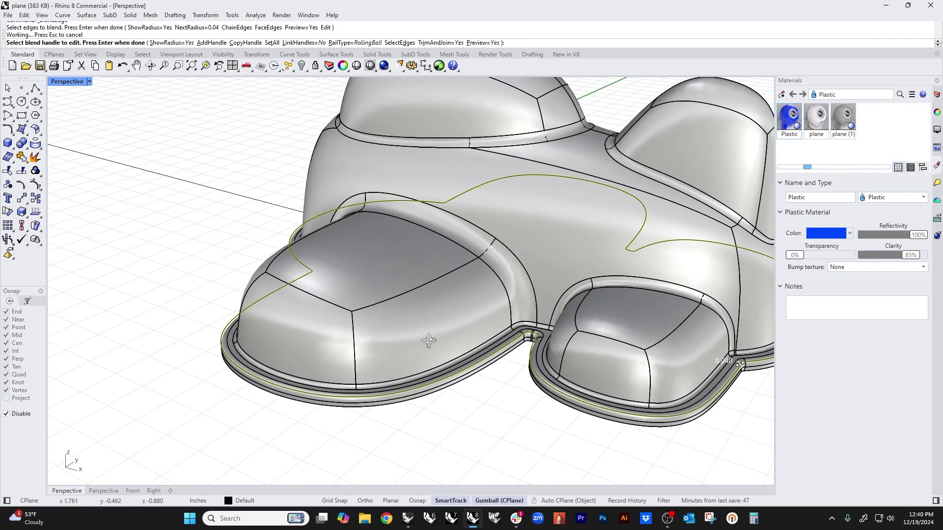
pyautogui.scroll(8, 537, 363)
pyautogui.keyDown('shift'); pyautogui.moveTo(535, 346); pyautogui.dragTo(406, 328, button='right'); pyautogui.keyUp('shift')
pyautogui.keyDown('shift'); pyautogui.moveTo(549, 363); pyautogui.dragTo(419, 389, button='right'); pyautogui.keyUp('shift')
pyautogui.scroll(8, 351, 246)
pyautogui.scroll(-8, 355, 251)
pyautogui.moveTo(469, 341); pyautogui.dragTo(311, 357, button='right')
pyautogui.scroll(-10, 314, 353)
pyautogui.moveTo(478, 367); pyautogui.dragTo(407, 354, button='right')
pyautogui.scroll(4, 399, 323)
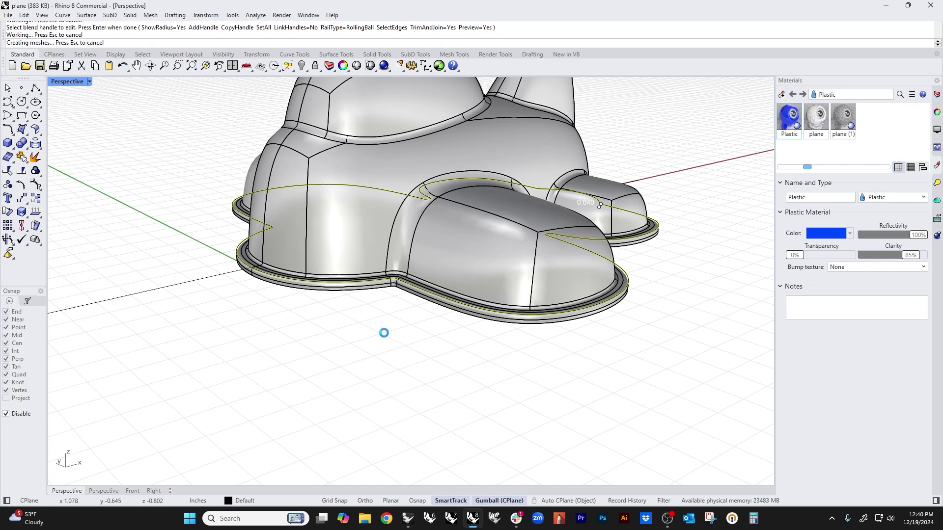
pyautogui.scroll(-6, 385, 332)
pyautogui.click(328, 320)
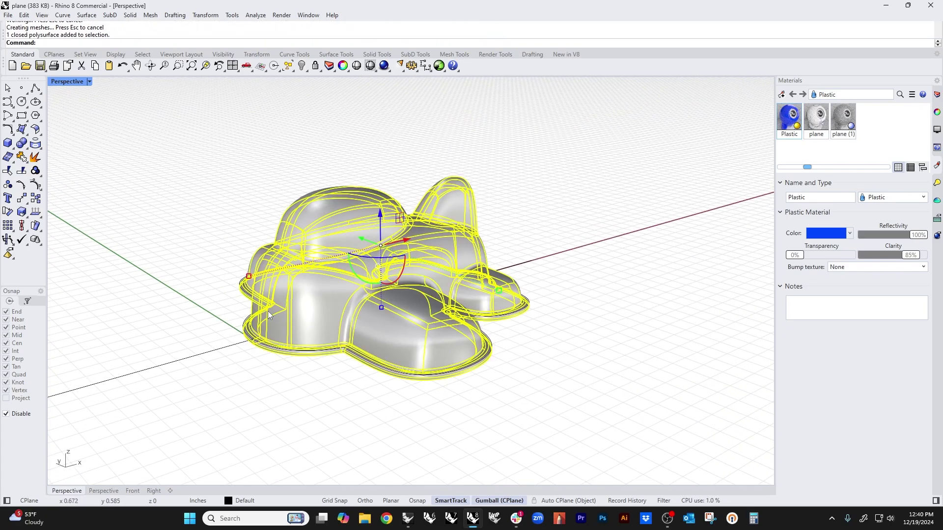
pyautogui.click(180, 240)
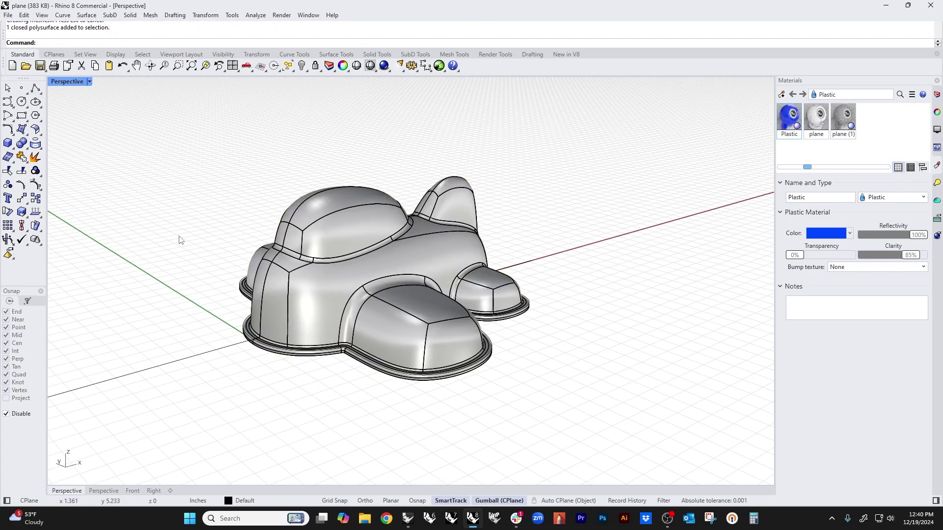
# - On the plane's underside, start a 0.04 in edge blend on both inner wing seams, the nose opening's edge and one wing opening's outline
pyautogui.scroll(-4, 220, 388)
pyautogui.moveTo(280, 391); pyautogui.dragTo(358, 358, button='right')
pyautogui.scroll(4, 358, 358)
pyautogui.scroll(3, 357, 358)
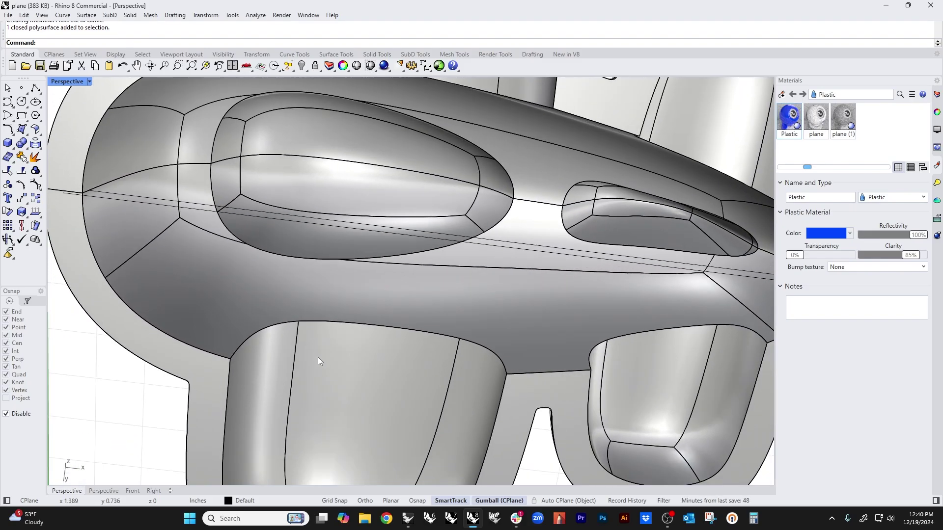
pyautogui.scroll(-5, 454, 395)
pyautogui.moveTo(387, 362); pyautogui.dragTo(392, 317, button='right')
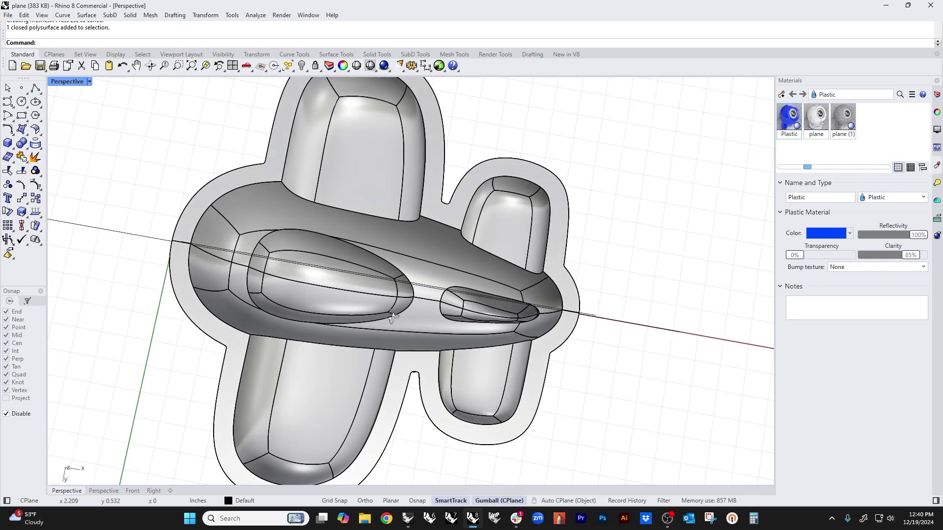
pyautogui.scroll(3, 299, 348)
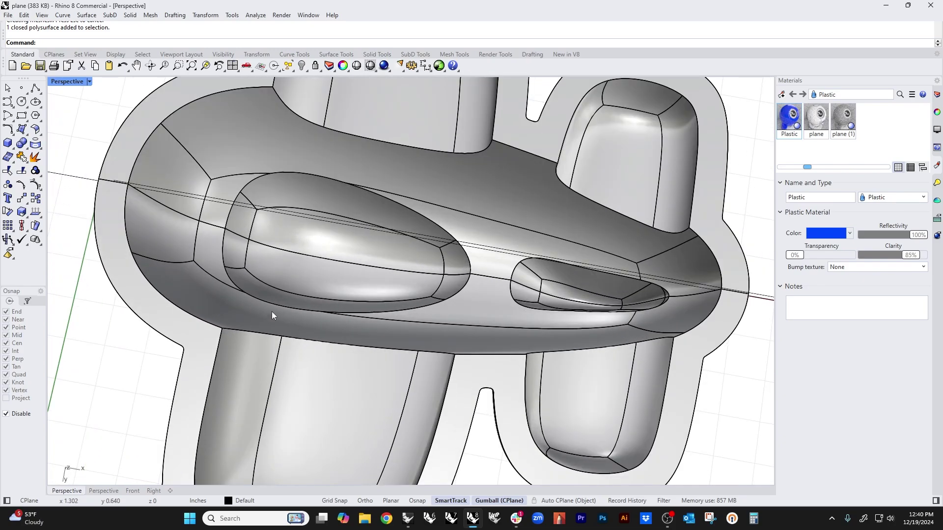
pyautogui.click(24, 145)
pyautogui.click(105, 162)
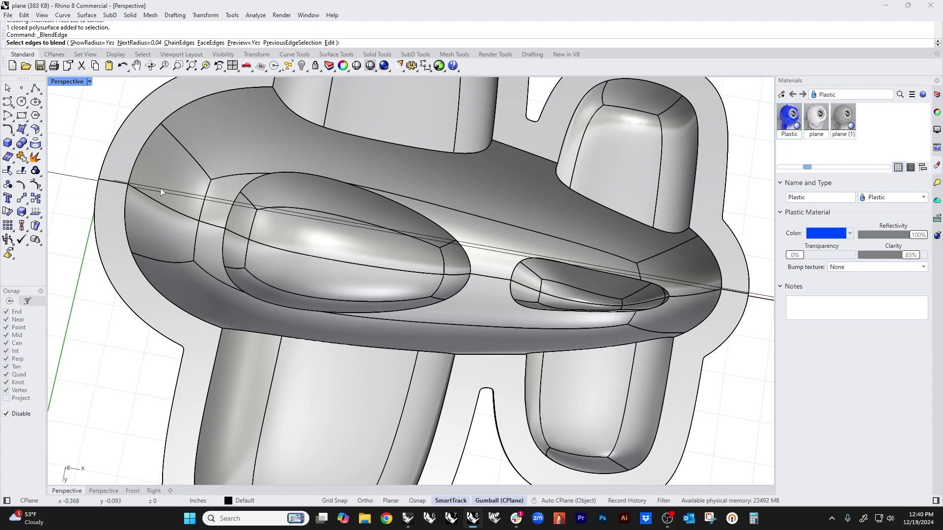
pyautogui.click(263, 335)
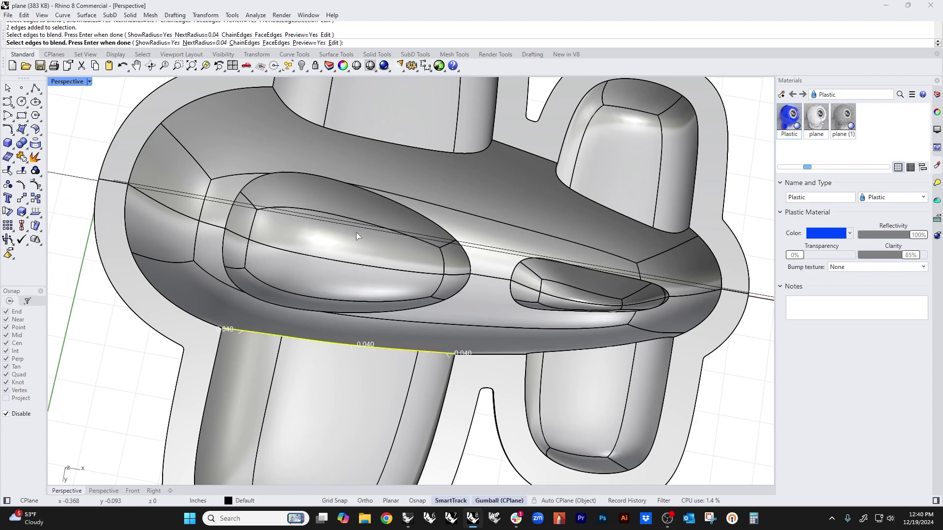
pyautogui.click(311, 121)
pyautogui.click(254, 88)
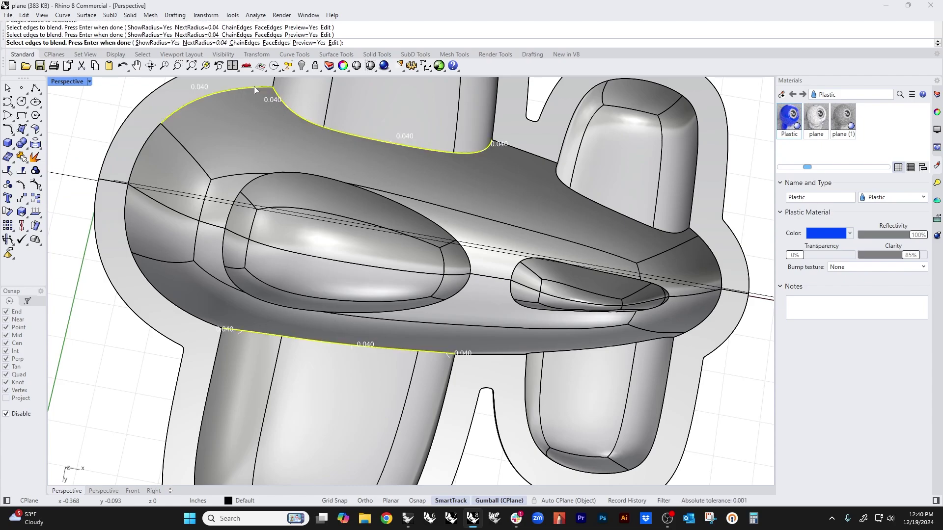
pyautogui.click(215, 369)
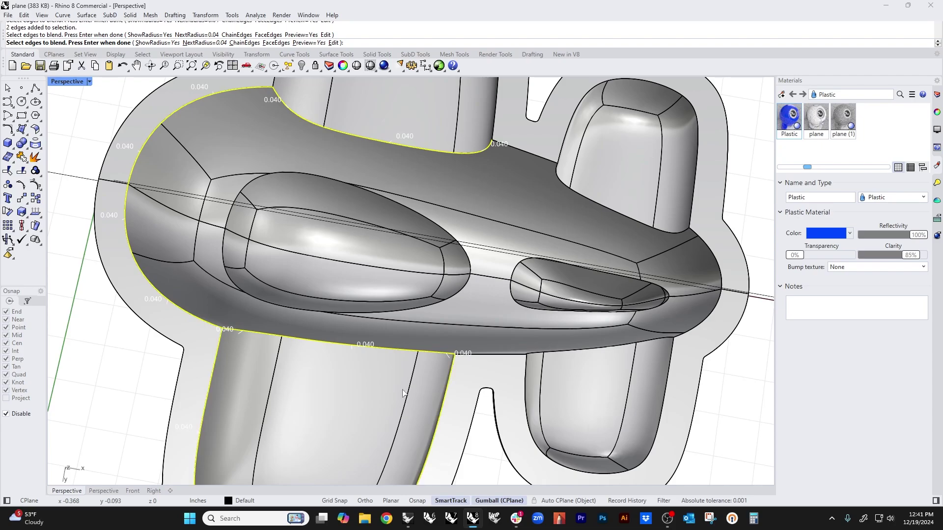
# - Add the inner edges of both tail wings, the rear fuselage opening and the opposite wing's outline to the edge blend
pyautogui.click(528, 384)
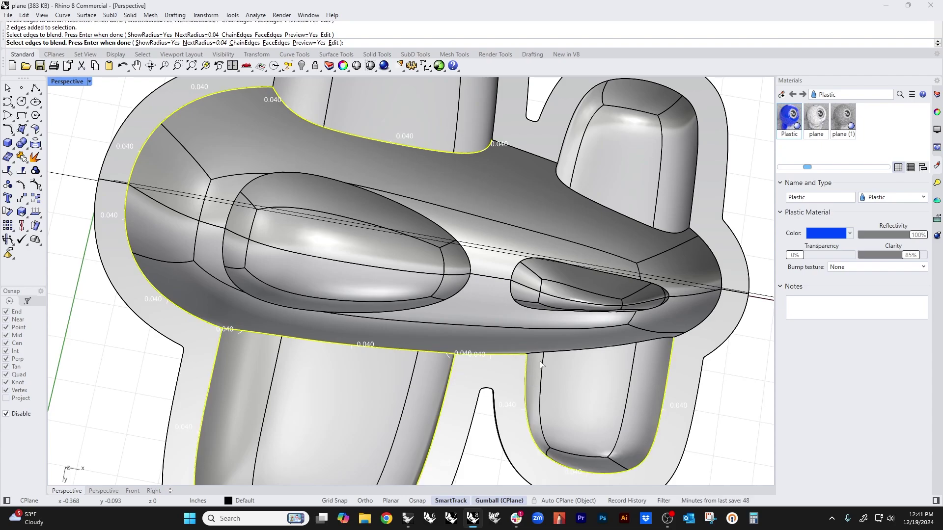
pyautogui.click(556, 354)
pyautogui.click(696, 328)
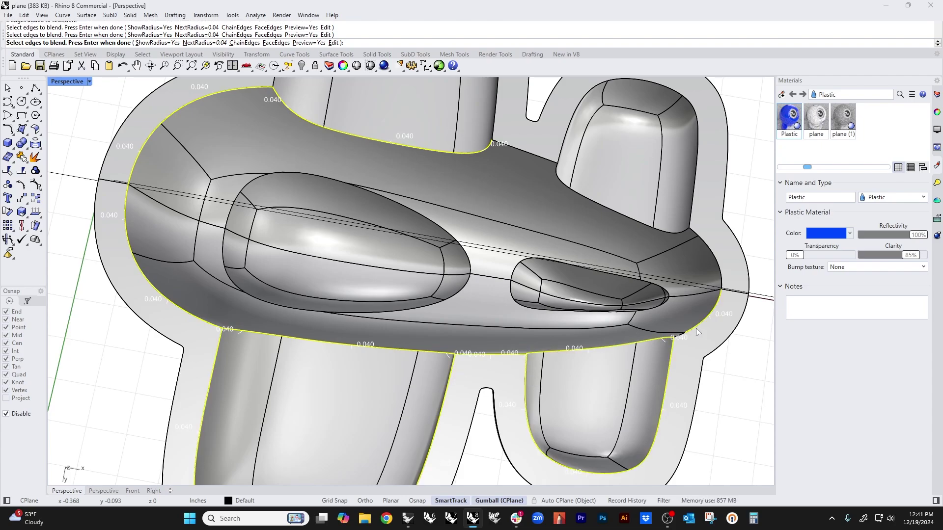
pyautogui.click(692, 219)
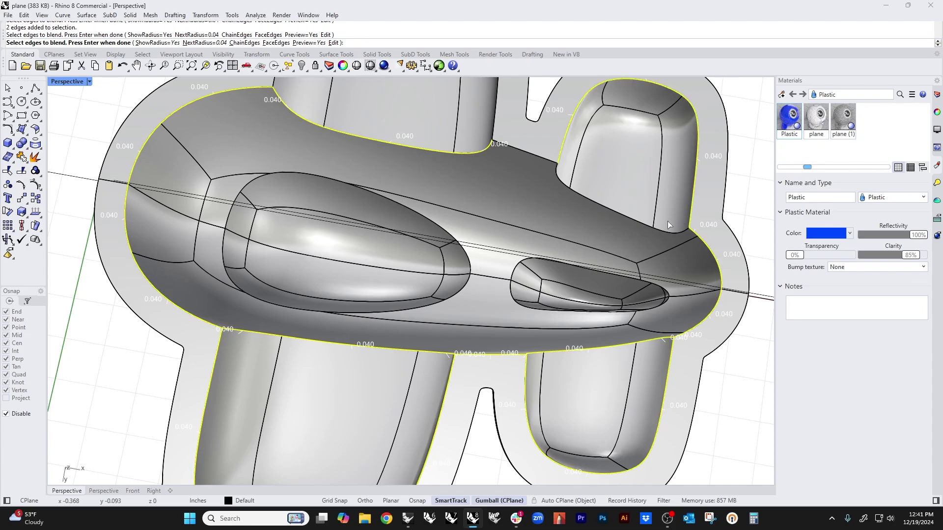
pyautogui.click(641, 225)
pyautogui.click(526, 152)
pyautogui.keyDown('shift'); pyautogui.moveTo(500, 131); pyautogui.dragTo(494, 191, button='right'); pyautogui.keyUp('shift')
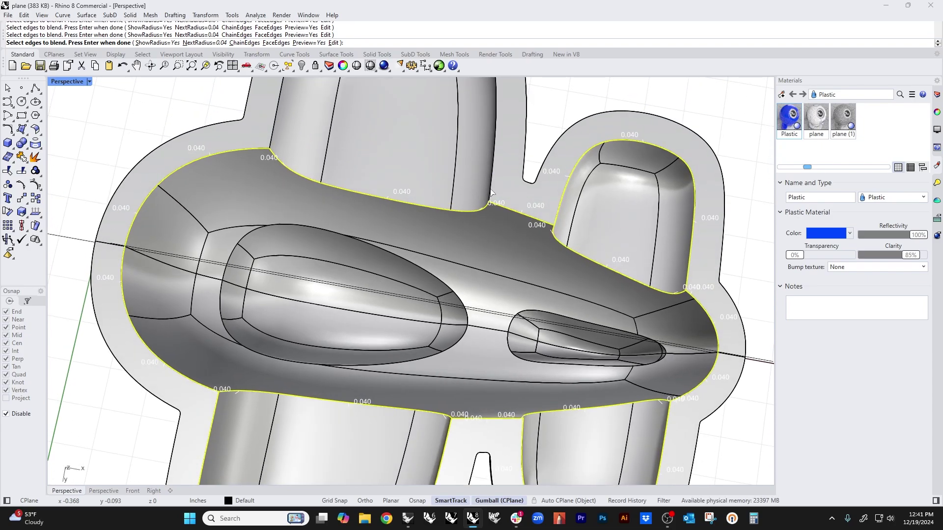
pyautogui.click(490, 185)
# - Accept the underside edge selection, inspect the blend preview at the wing corners and build the blends
pyautogui.scroll(-2, 356, 266)
pyautogui.moveTo(355, 267); pyautogui.dragTo(341, 340, button='right')
pyautogui.press('Return')
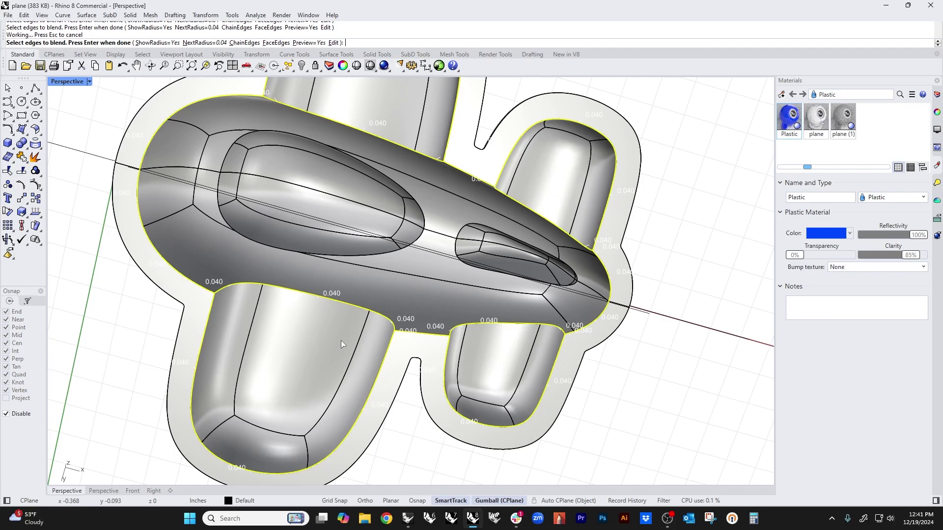
pyautogui.moveTo(341, 338); pyautogui.dragTo(320, 329, button='right')
pyautogui.scroll(8, 344, 334)
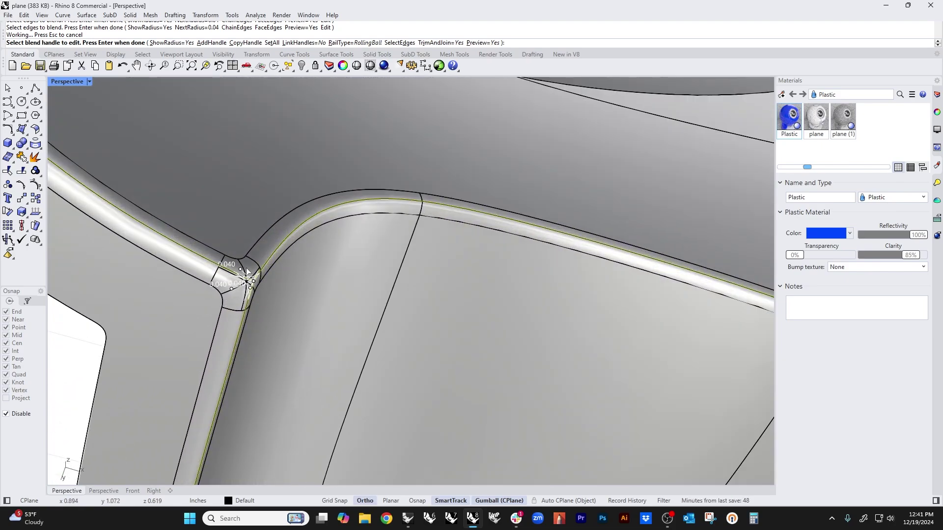
pyautogui.scroll(-8, 288, 293)
pyautogui.moveTo(298, 329); pyautogui.dragTo(192, 344, button='right')
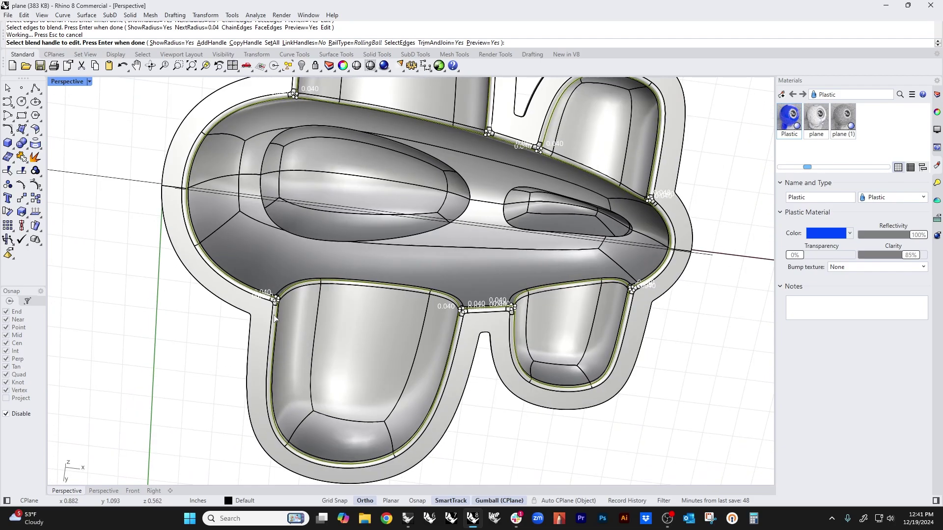
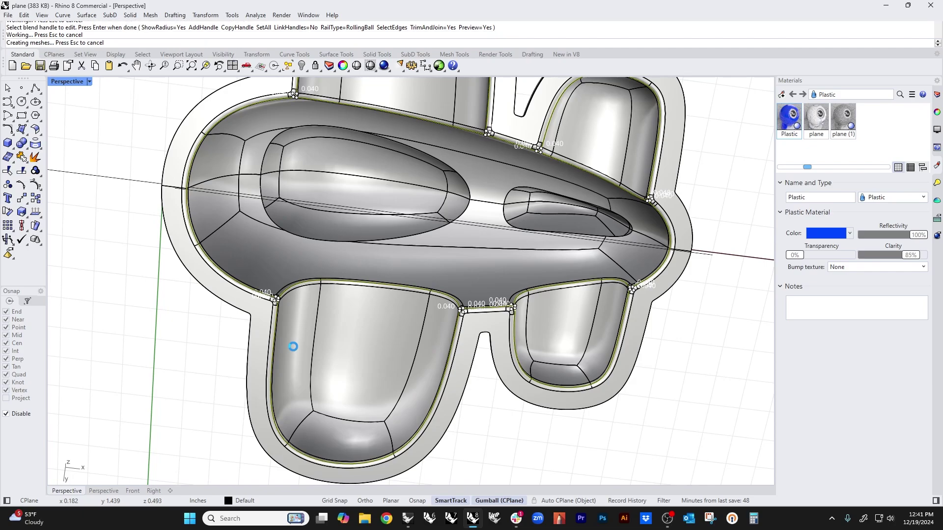
# - Blend the inner edge loop around the cockpit cavity with a radius of 0.04 in
pyautogui.moveTo(340, 302); pyautogui.dragTo(366, 338, button='right')
pyautogui.scroll(3, 365, 329)
pyautogui.rightClick(364, 320)
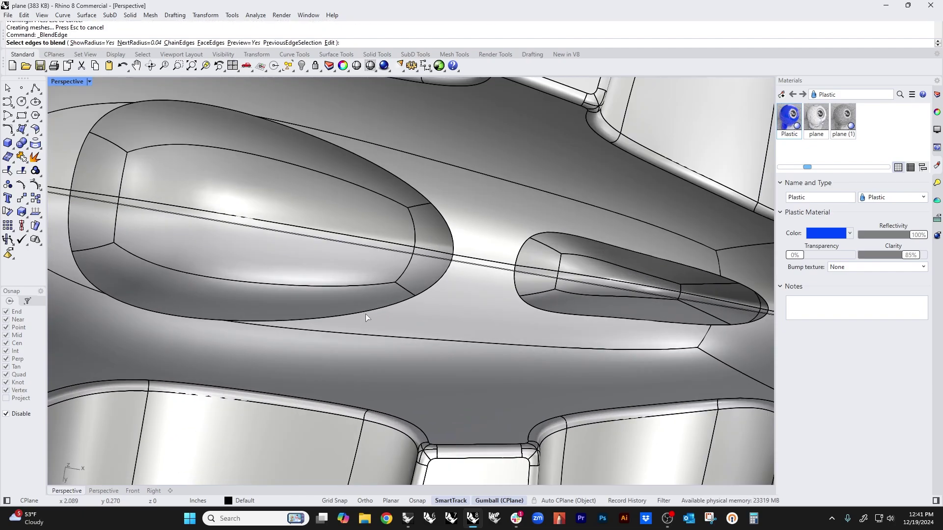
pyautogui.click(365, 314)
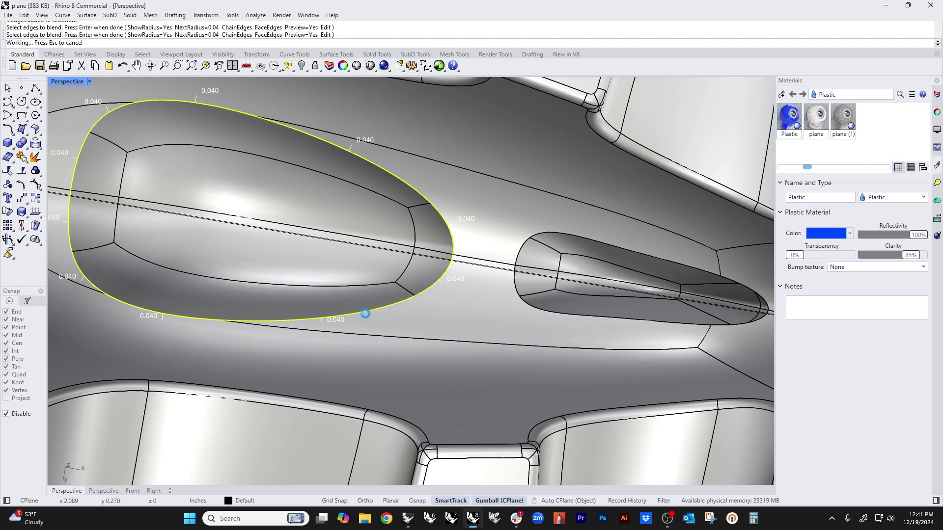
pyautogui.rightClick(365, 314)
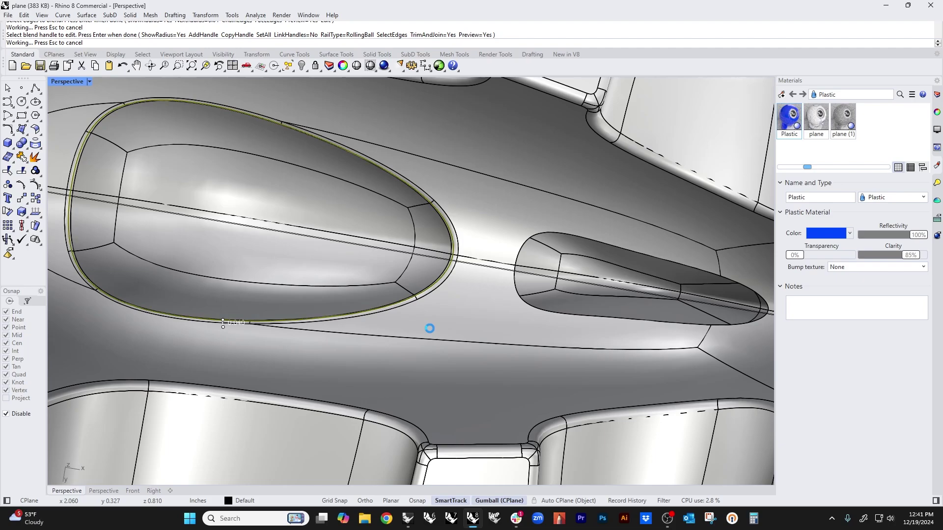
# - Try to blend the inner edge of the tail fin cavity with a 0.04 in radius, leaving out its small rear edges
pyautogui.rightClick(553, 320)
pyautogui.click(567, 317)
pyautogui.rightClick(571, 319)
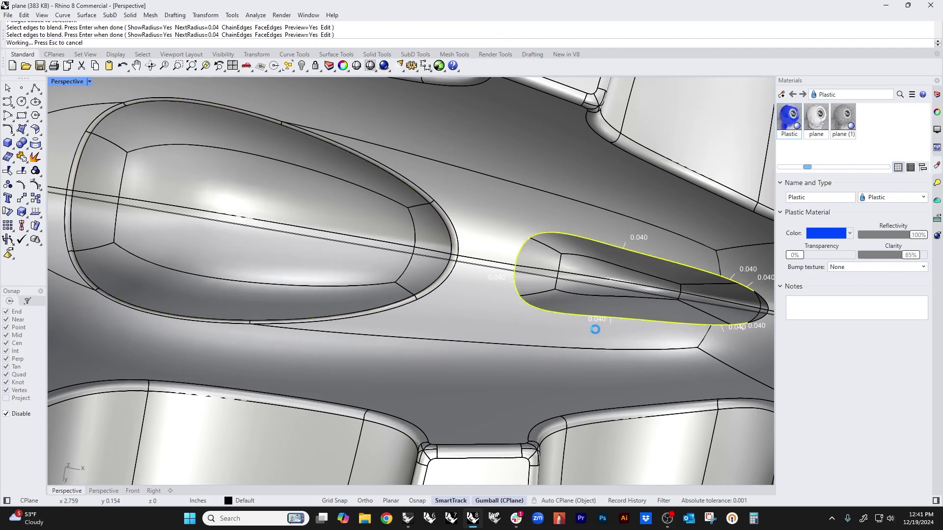
pyautogui.keyDown('shift'); pyautogui.moveTo(594, 332); pyautogui.dragTo(550, 333, button='right'); pyautogui.keyUp('shift')
pyautogui.scroll(2, 558, 332)
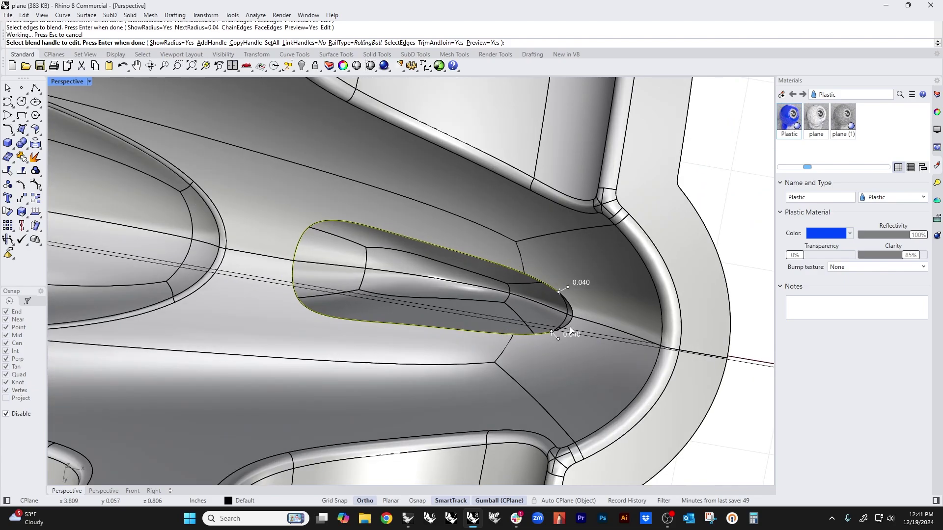
pyautogui.scroll(3, 571, 330)
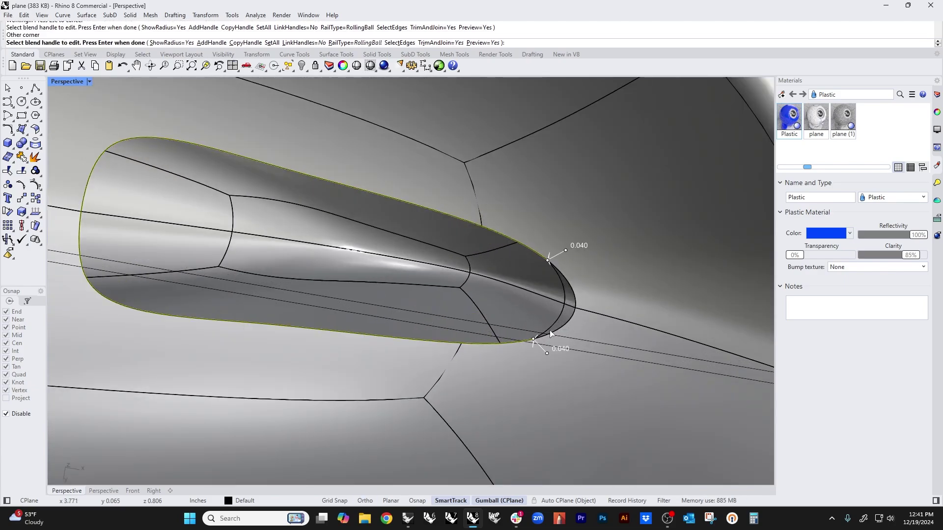
pyautogui.rightClick(550, 333)
# - Blend the tail fin cavity's complete inner edge loop, including the short rear edges, with a radius of 0.04 in
pyautogui.rightClick(550, 330)
pyautogui.click(550, 336)
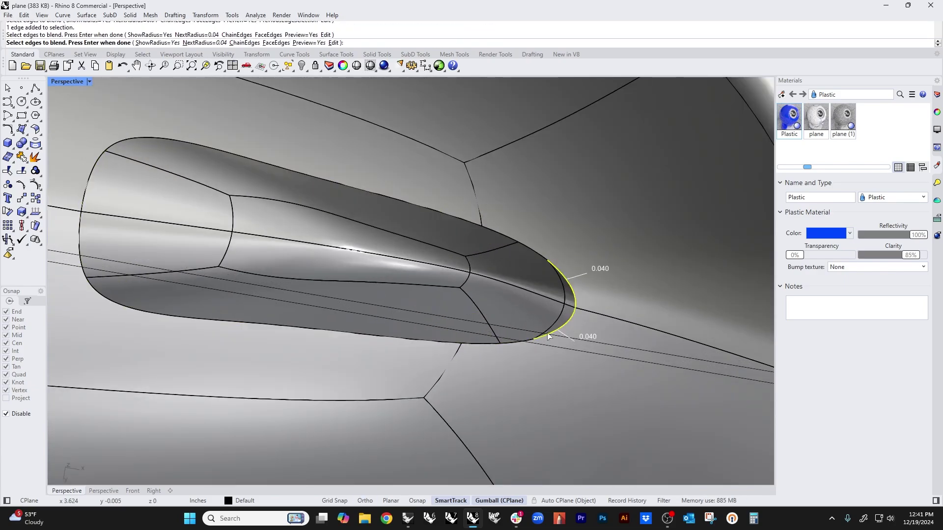
pyautogui.click(489, 345)
pyautogui.rightClick(485, 344)
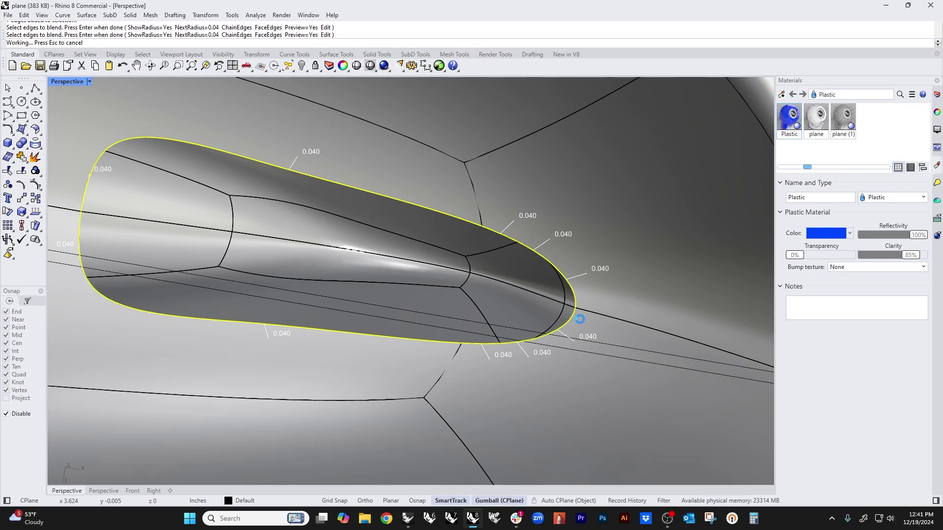
pyautogui.rightClick(571, 302)
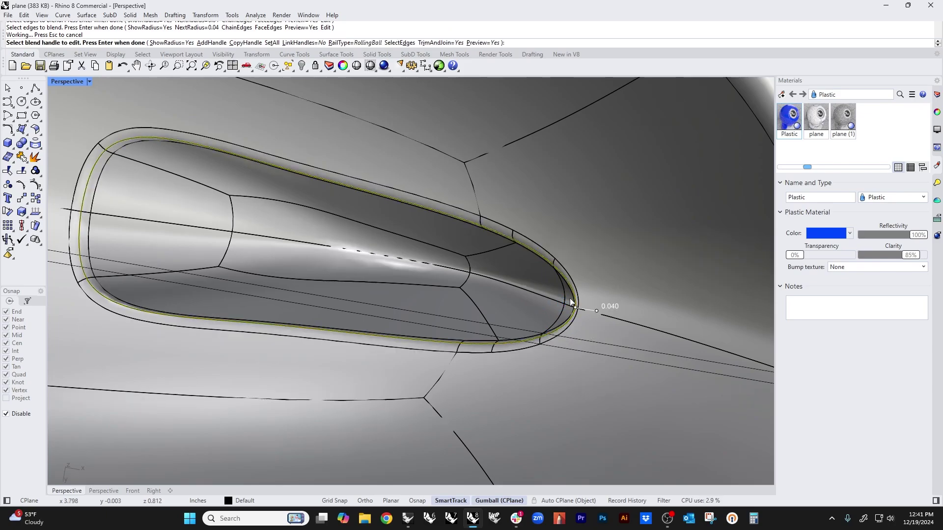
pyautogui.scroll(10, 547, 423)
pyautogui.scroll(8, 546, 423)
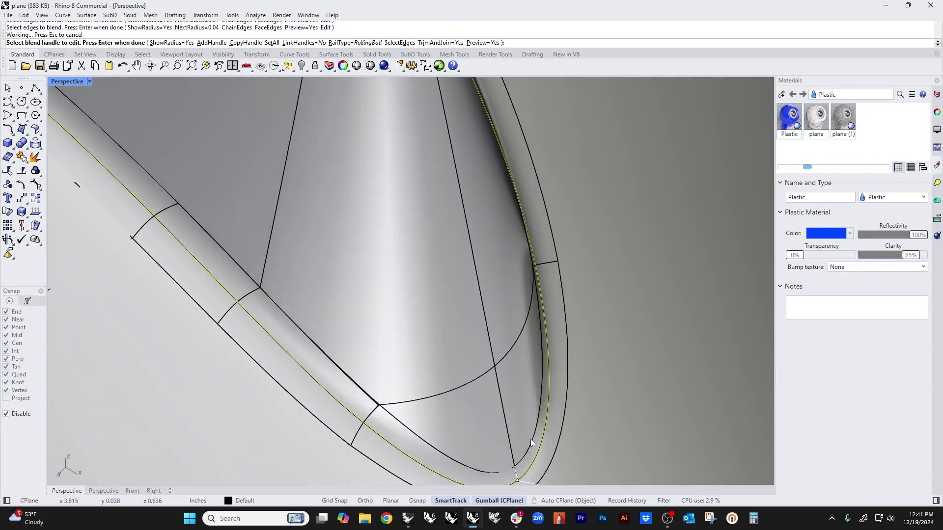
pyautogui.scroll(-10, 491, 412)
pyautogui.keyDown('shift'); pyautogui.moveTo(304, 320); pyautogui.dragTo(432, 364, button='right'); pyautogui.keyUp('shift')
pyautogui.scroll(-6, 429, 359)
pyautogui.rightClick(428, 360)
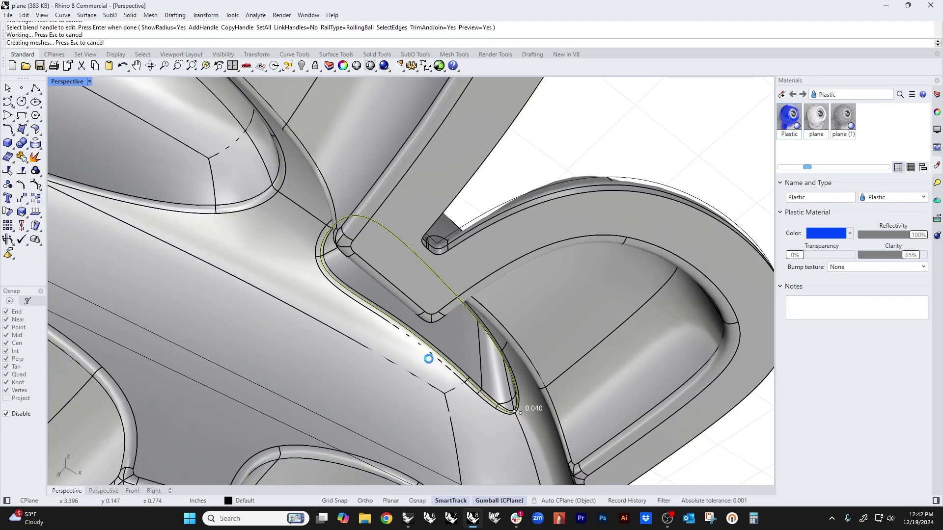
# - Inspect the blended plane from outside and switch the perspective viewport to Rendered display mode
pyautogui.scroll(-10, 428, 359)
pyautogui.moveTo(447, 335); pyautogui.dragTo(434, 358, button='right')
pyautogui.scroll(5, 372, 334)
pyautogui.moveTo(373, 334); pyautogui.dragTo(400, 364, button='right')
pyautogui.scroll(-8, 350, 264)
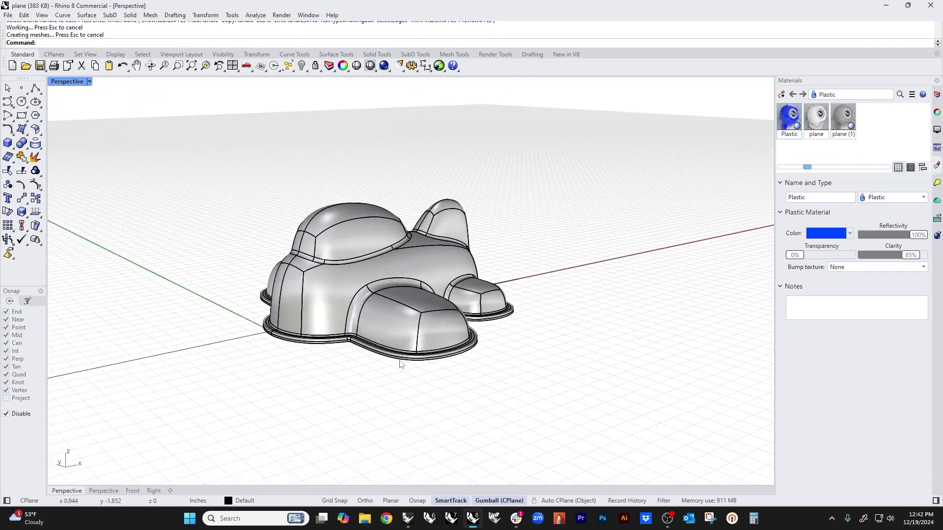
pyautogui.click(75, 83)
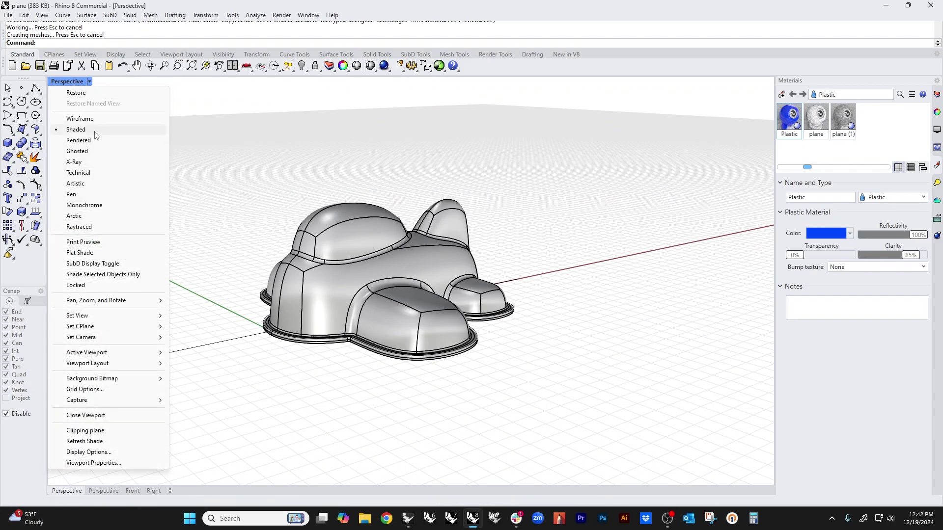
pyautogui.click(90, 141)
pyautogui.scroll(4, 351, 289)
pyautogui.keyDown('shift'); pyautogui.moveTo(353, 289); pyautogui.dragTo(393, 283, button='right'); pyautogui.keyUp('shift')
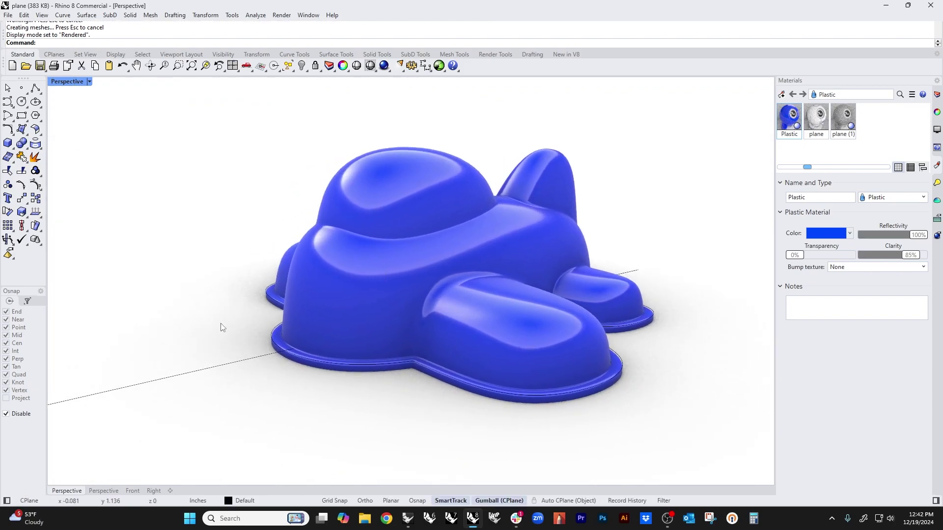
# - Select all the leftover curves in the model and delete them
pyautogui.scroll(-6, 227, 322)
pyautogui.write('sc')
pyautogui.press('Return')
pyautogui.press('Delete')
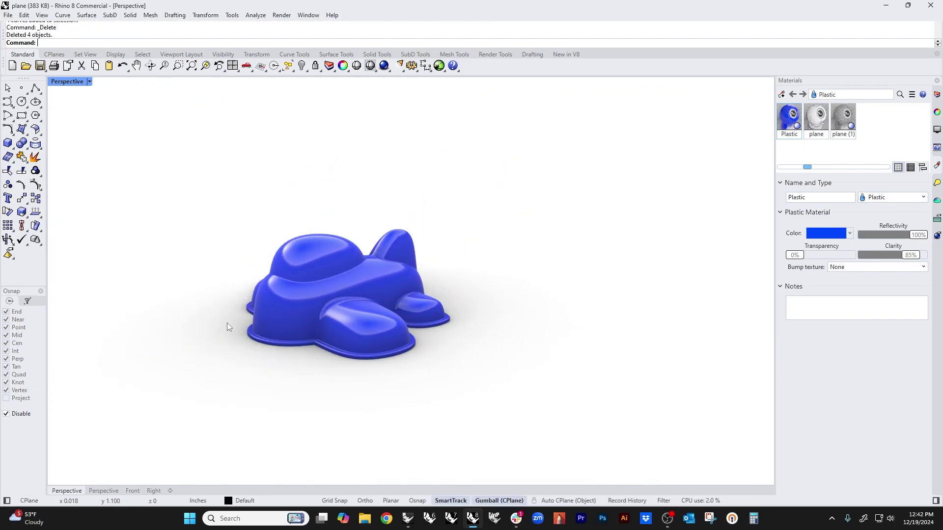
# - Set the perspective camera's lens length to 35 mm and frame the plane closely
pyautogui.moveTo(227, 323); pyautogui.dragTo(385, 287, button='right')
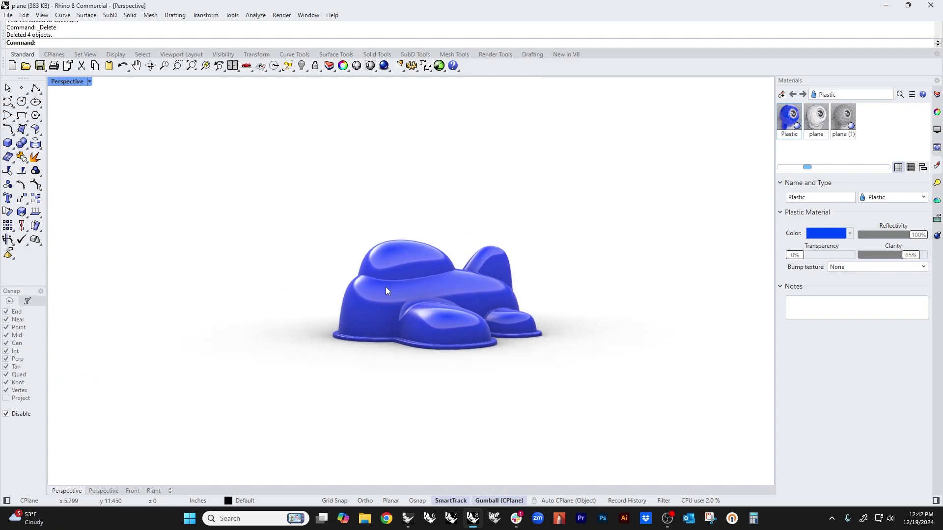
pyautogui.scroll(4, 415, 323)
pyautogui.moveTo(415, 323); pyautogui.dragTo(553, 308, button='right')
pyautogui.scroll(-5, 456, 303)
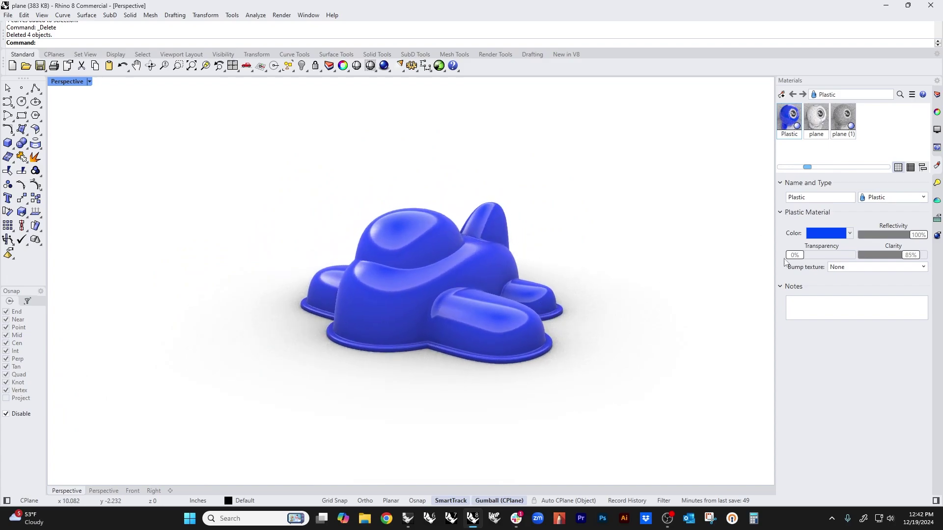
pyautogui.click(937, 130)
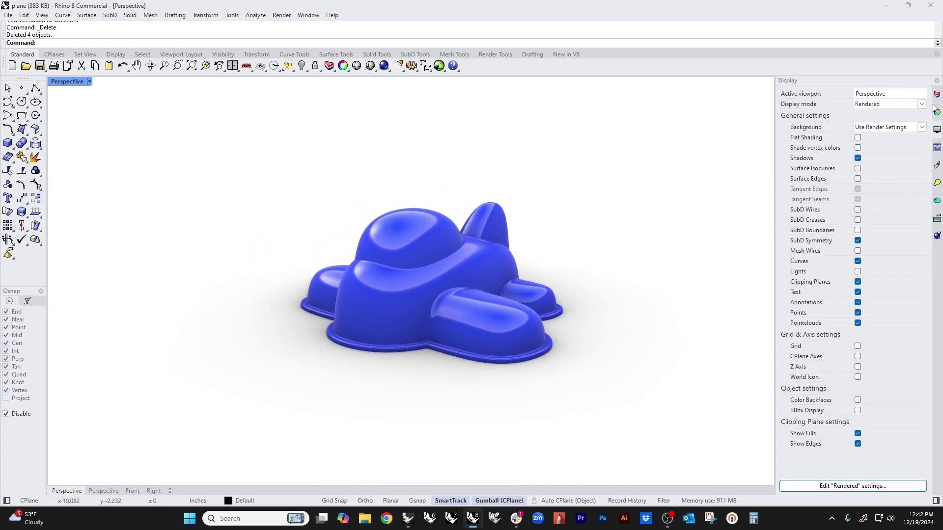
pyautogui.click(937, 113)
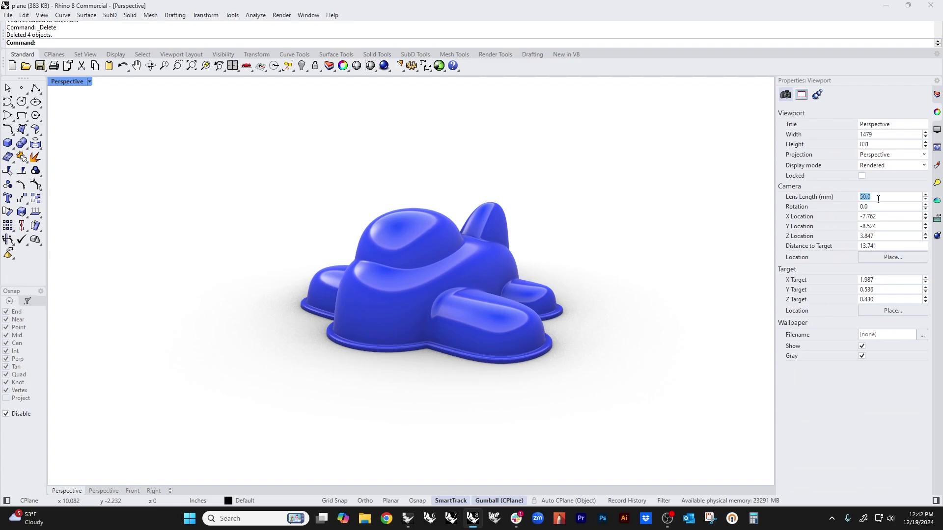
pyautogui.scroll(6, 466, 265)
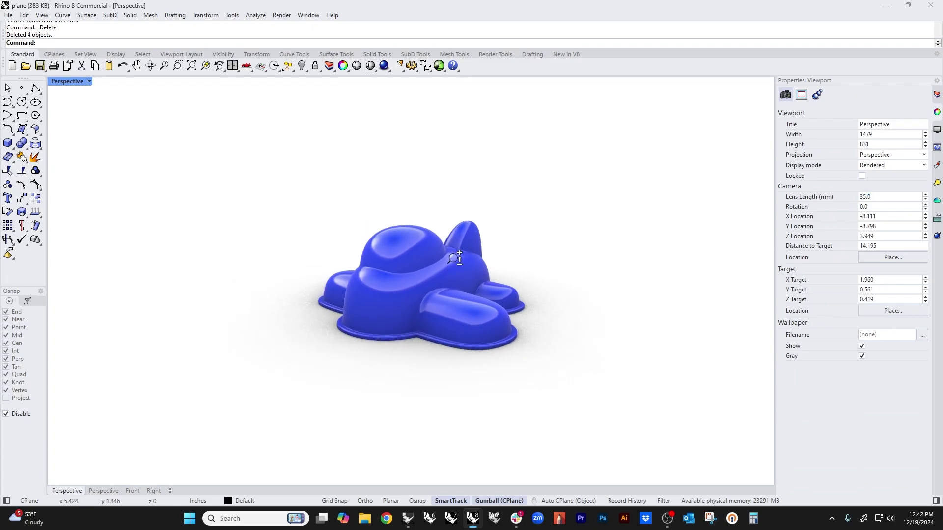
pyautogui.moveTo(466, 265); pyautogui.dragTo(475, 244, button='right')
pyautogui.scroll(1, 474, 245)
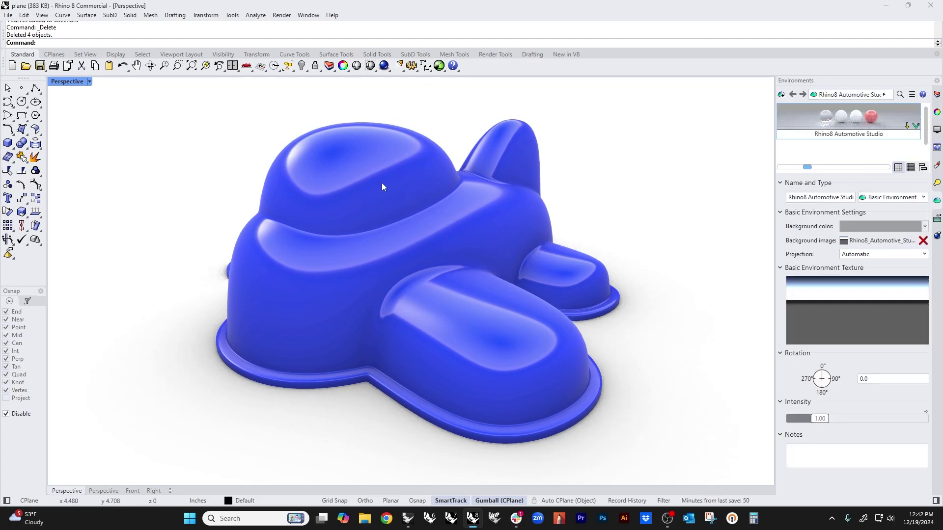
# - Browse the render environments available in the environment library without importing one
pyautogui.click(782, 95)
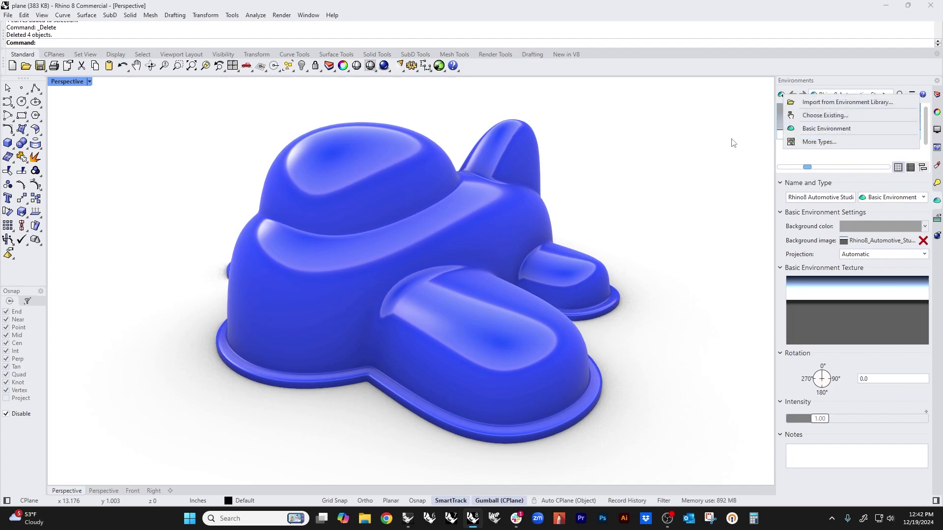
pyautogui.click(849, 103)
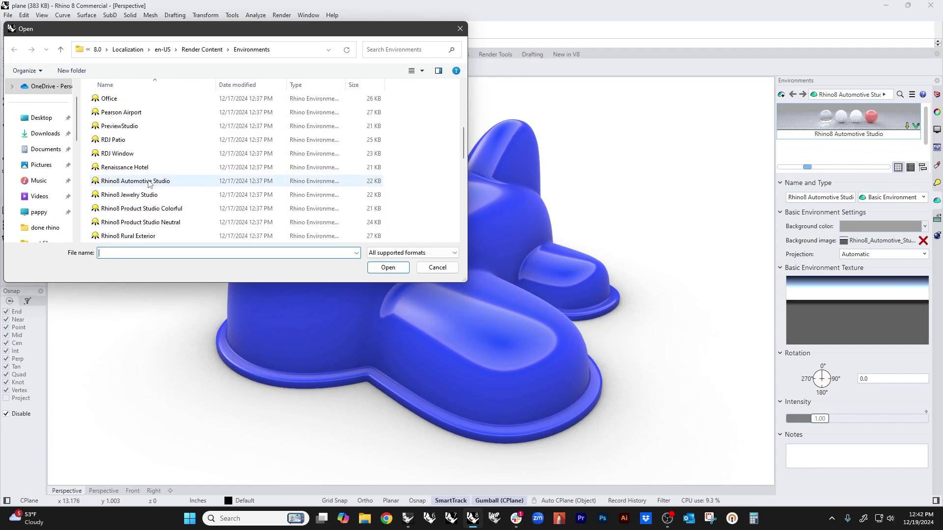
pyautogui.click(437, 268)
# - Switch the perspective viewport to Raytraced display mode and view the rendered plane from a more frontal angle
pyautogui.moveTo(434, 270); pyautogui.dragTo(413, 268, button='right')
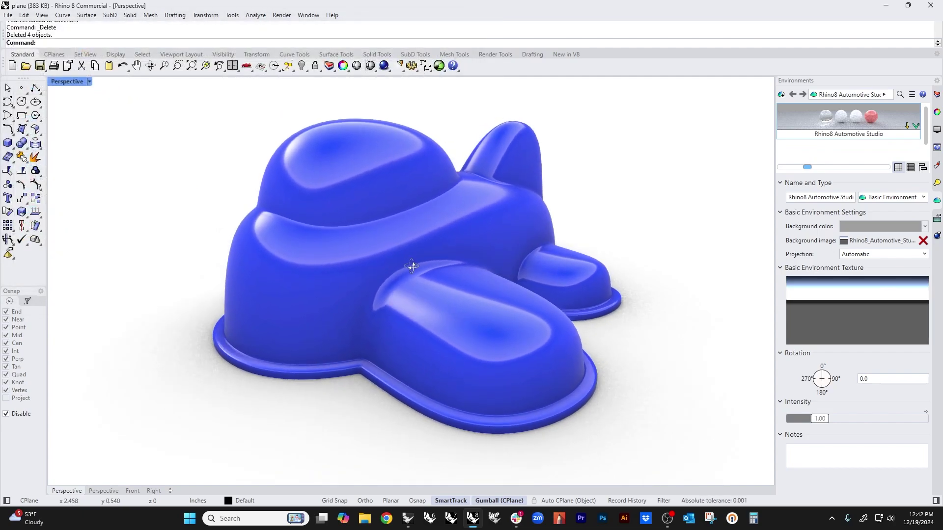
pyautogui.click(63, 84)
pyautogui.click(83, 227)
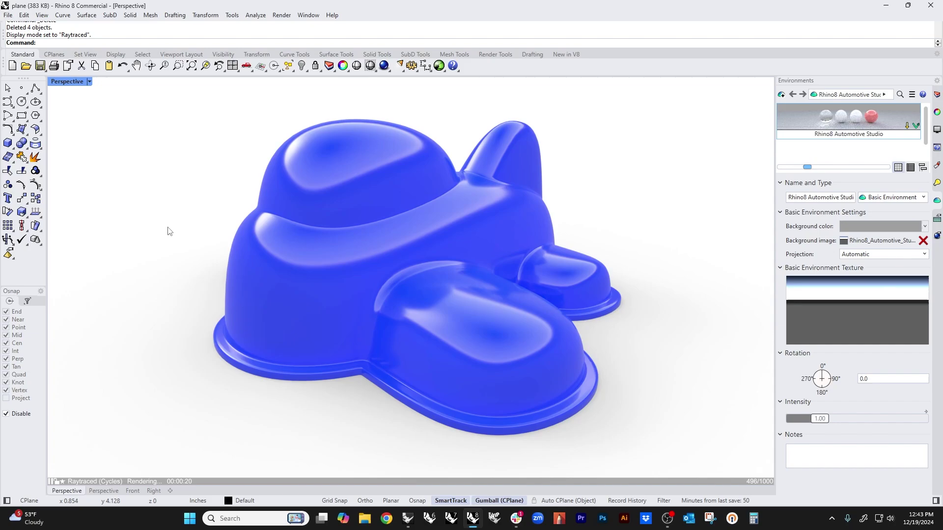
pyautogui.moveTo(168, 228); pyautogui.dragTo(189, 237, button='right')
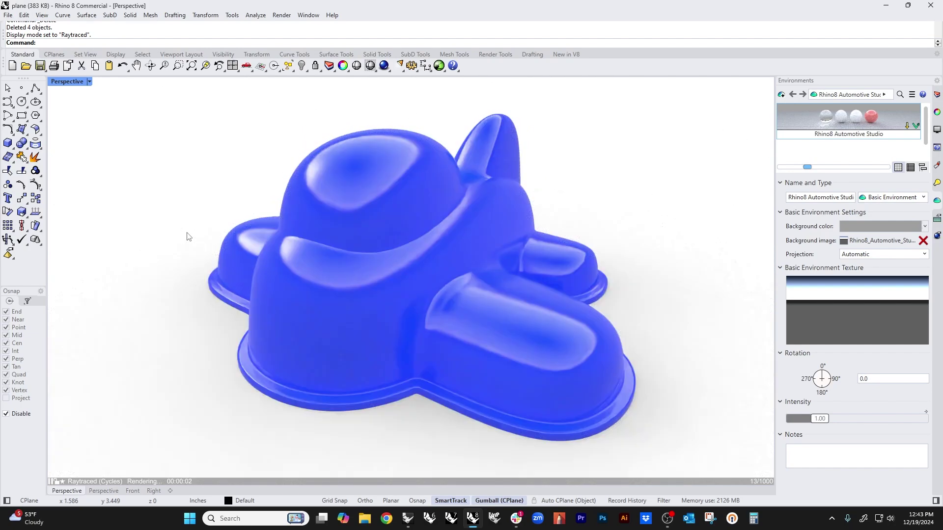